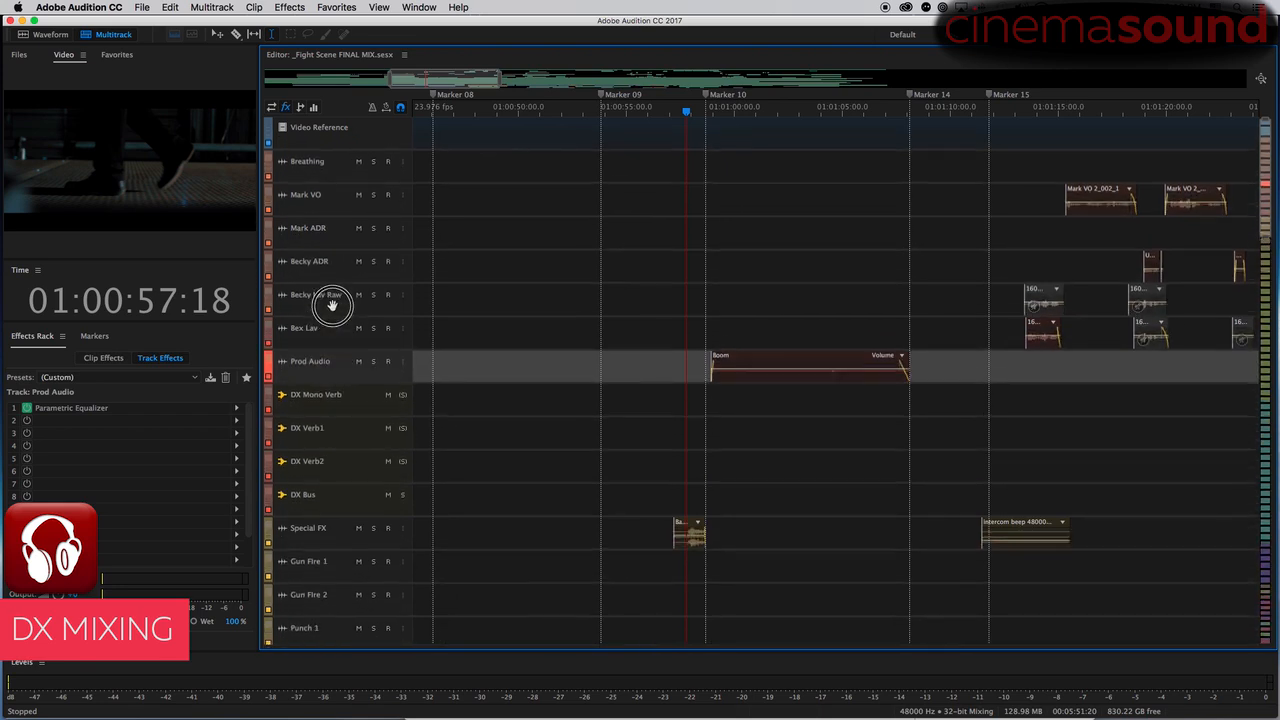
- Place the playhead before the Boom clip and play it through, with the Prod Audio track selected
scroll(334, 314, down, 1)
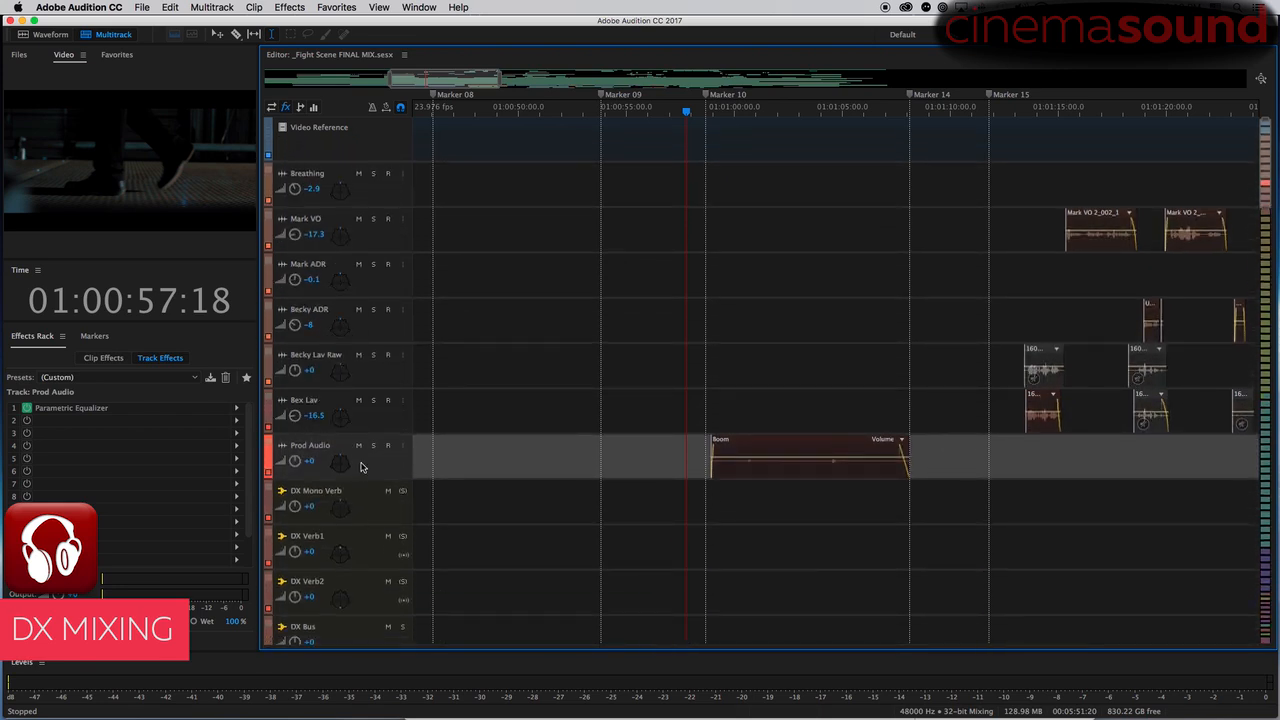
click(673, 360)
key(space)
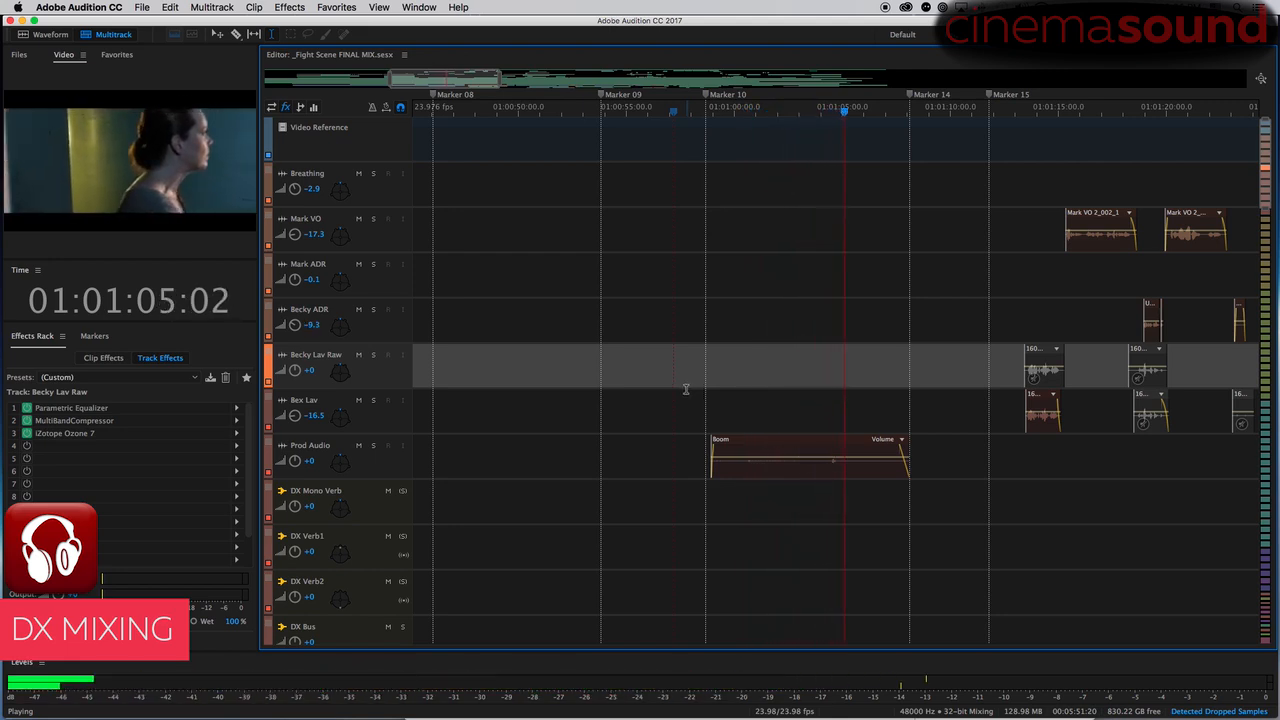
click(390, 472)
key(space)
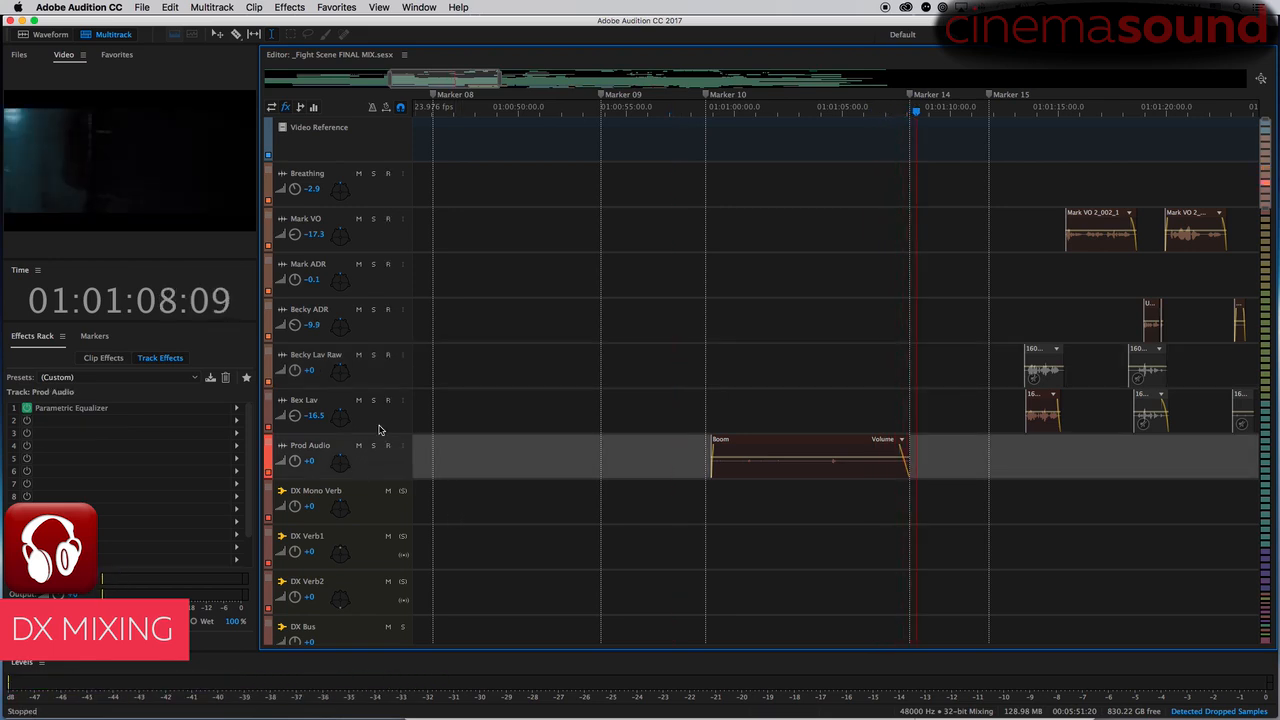
- Inspect the Parametric Equalizer on the Prod Audio track, and compare the Boom clip's effects with the track effects
double_click(72, 410)
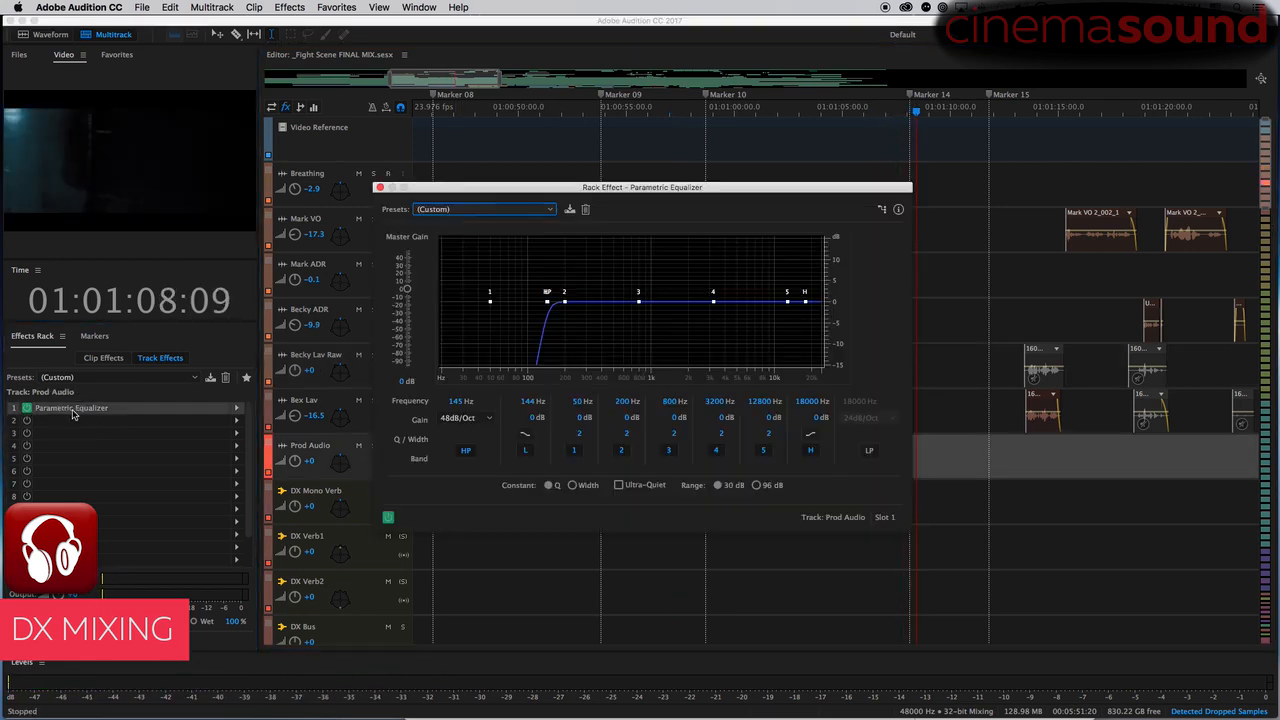
click(380, 189)
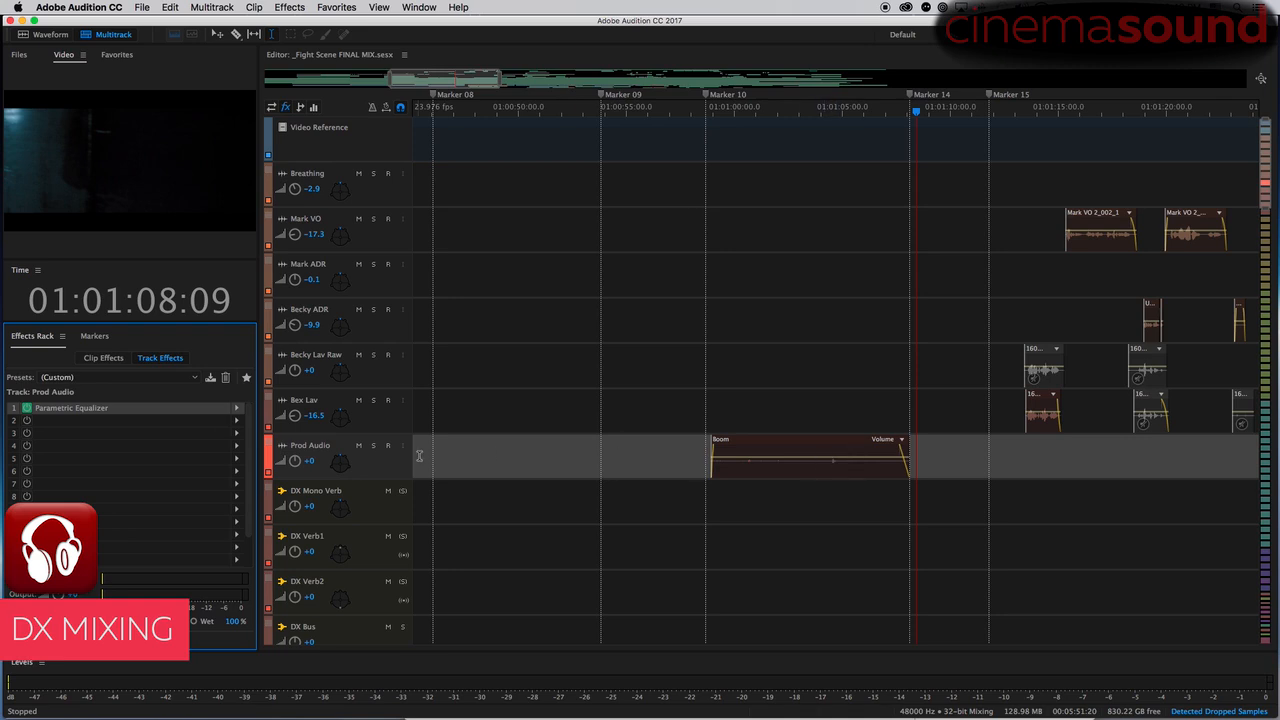
click(830, 446)
click(112, 357)
click(152, 360)
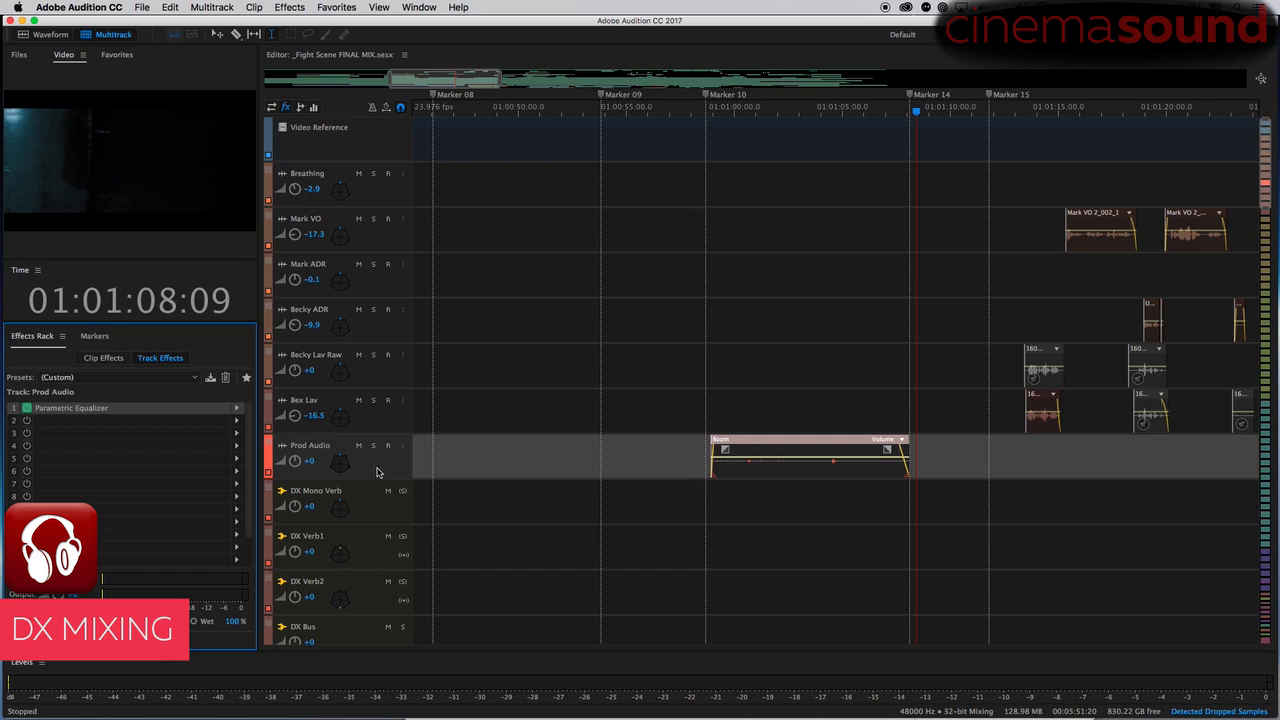
- Play the first Bex Lav dialogue clip after Marker 15, and park the playhead just before it at 01:01:13:03
click(705, 404)
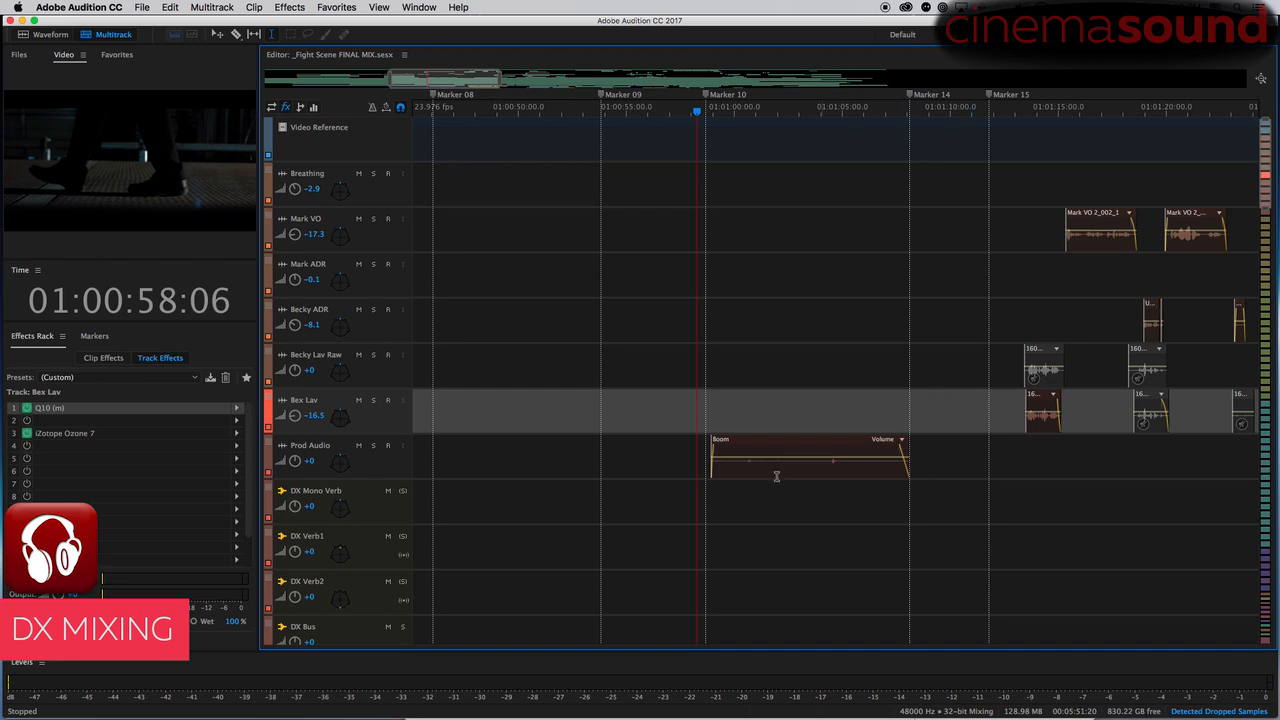
click(941, 408)
key(space)
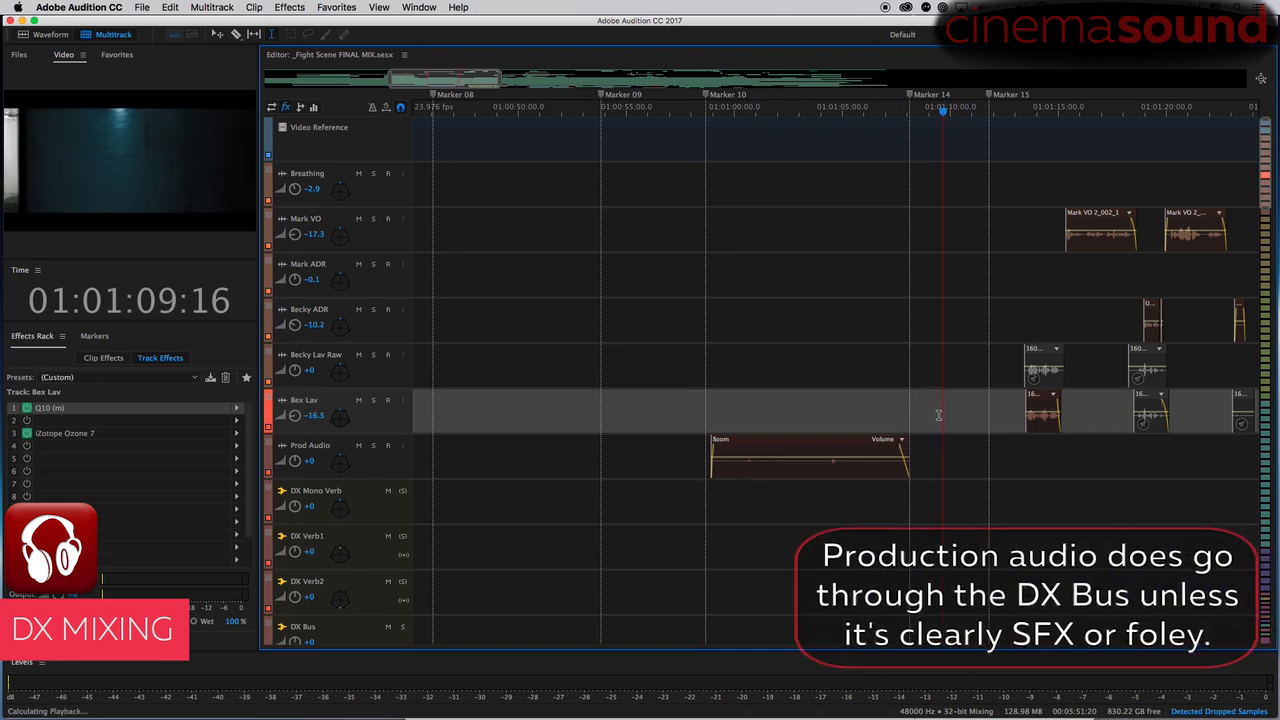
key(equal)
key(equal)
key(equal)
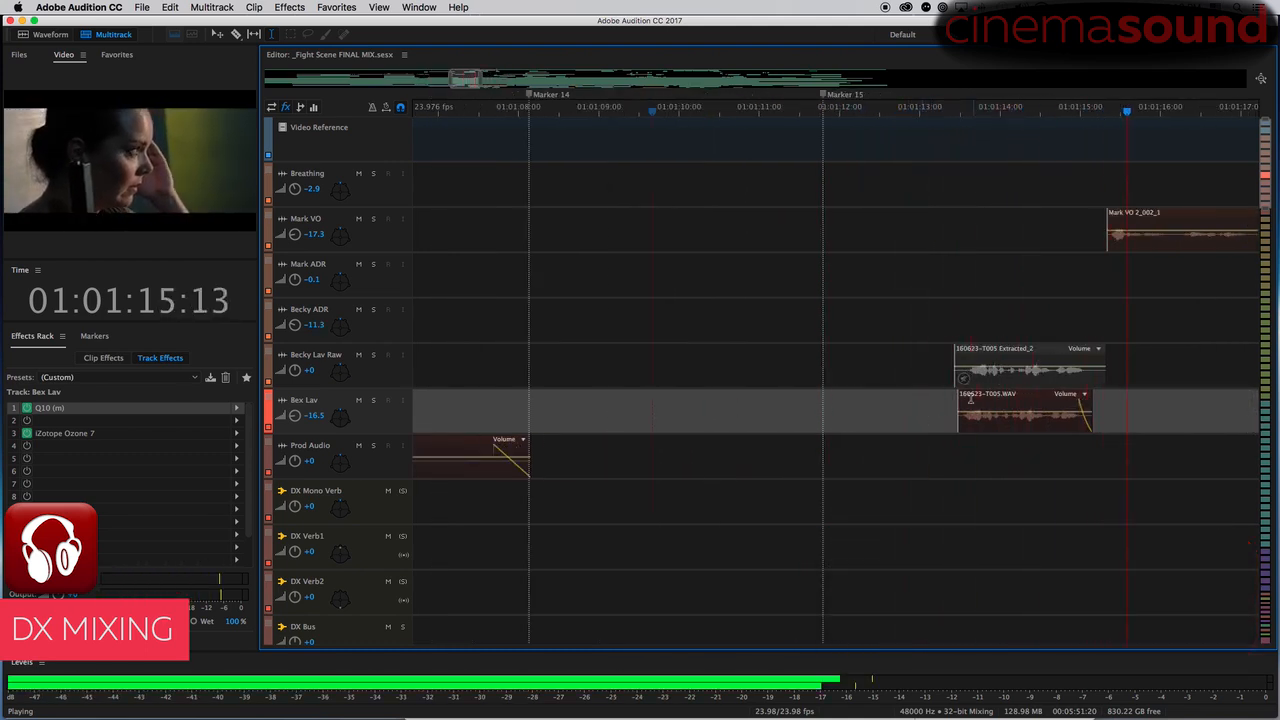
key(space)
click(931, 408)
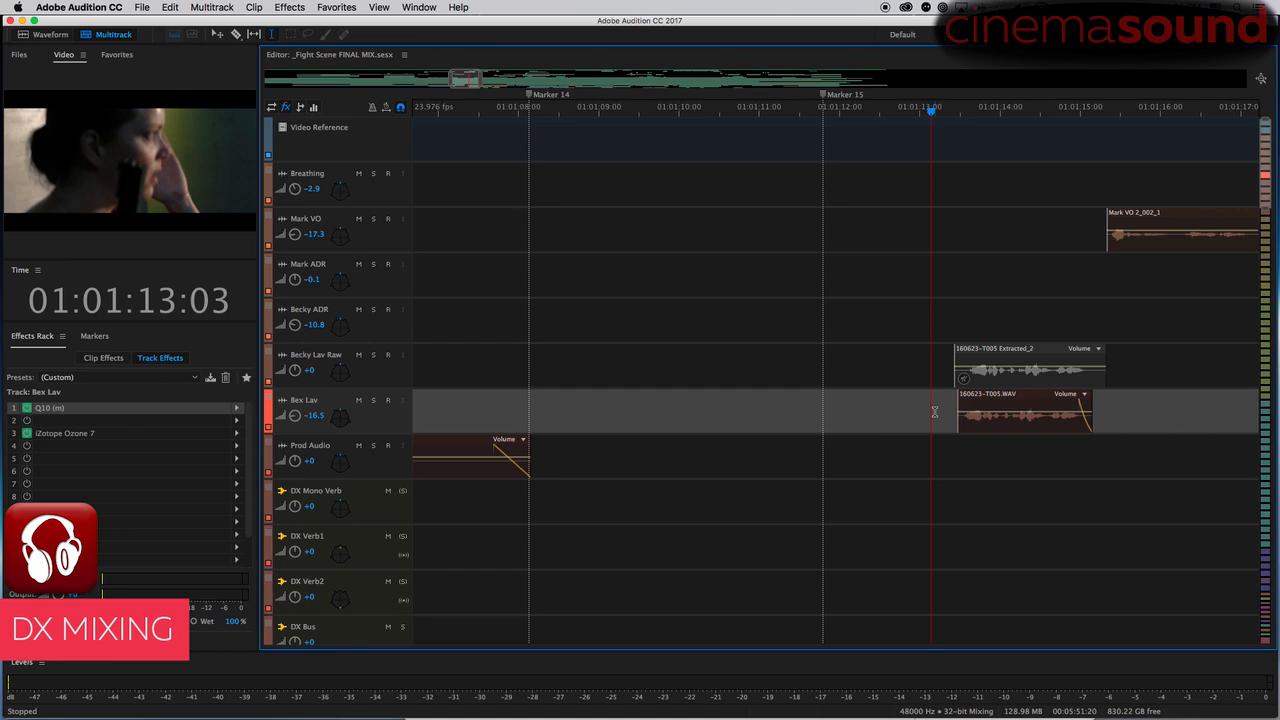
- Bring up the Mixer and inspect the Convolution Reverb settings on DX Verb1 and DX Verb2
key(alt+2)
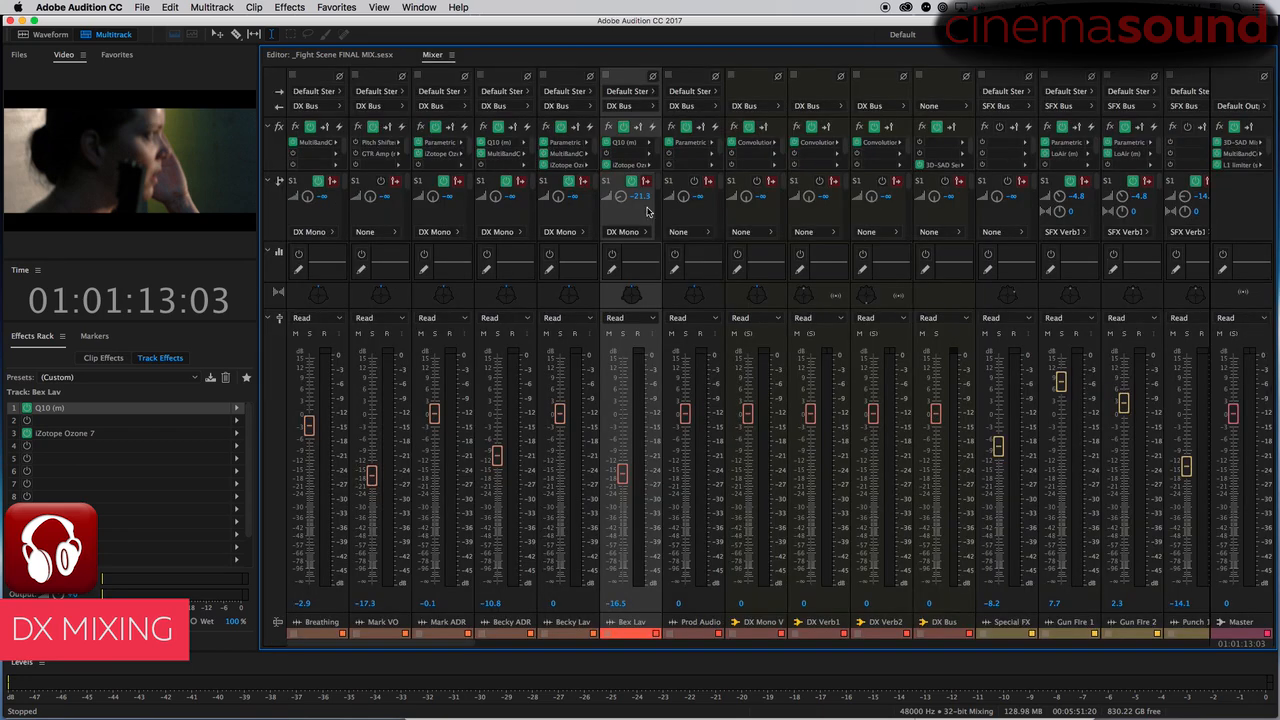
drag(657, 182, 659, 187)
double_click(815, 143)
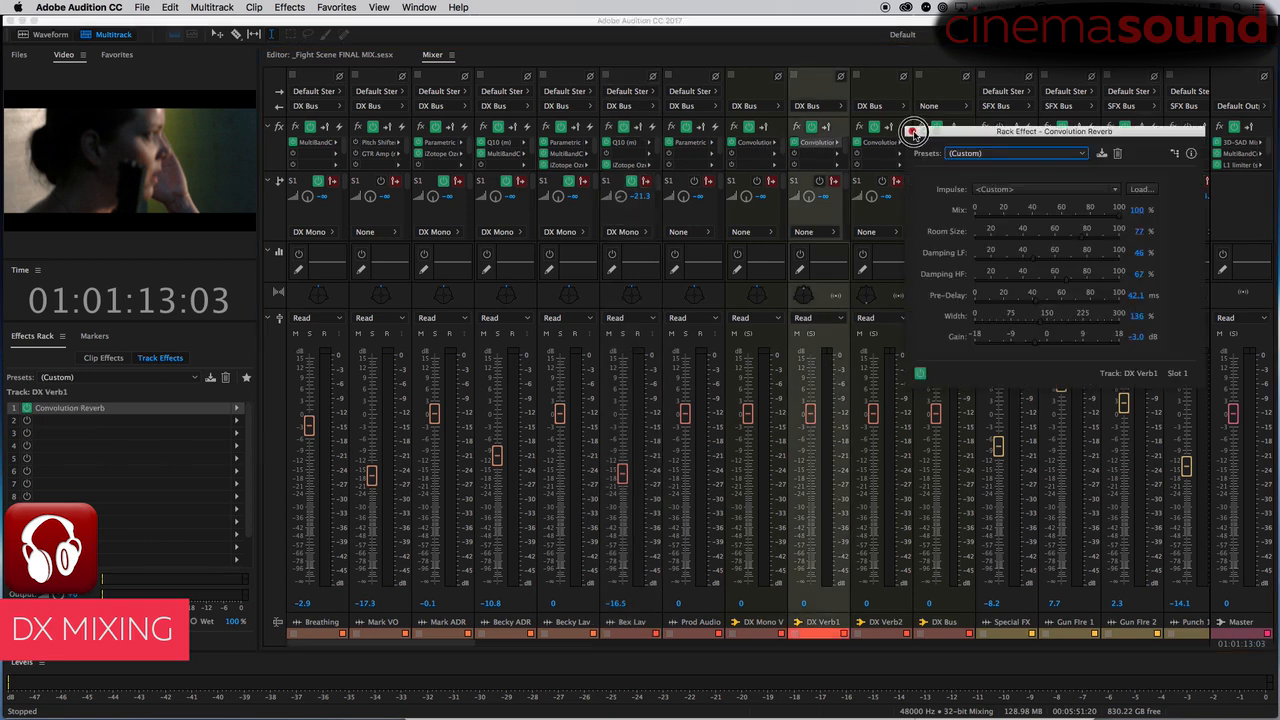
click(911, 131)
double_click(879, 143)
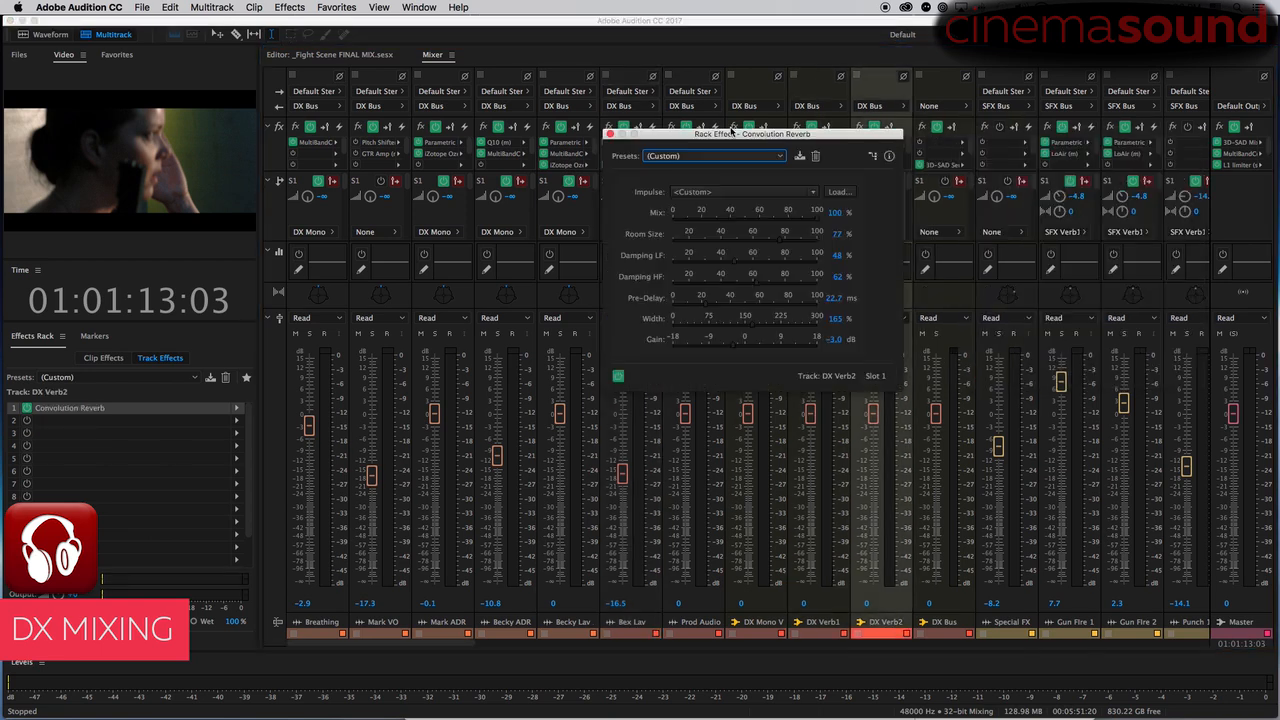
click(611, 133)
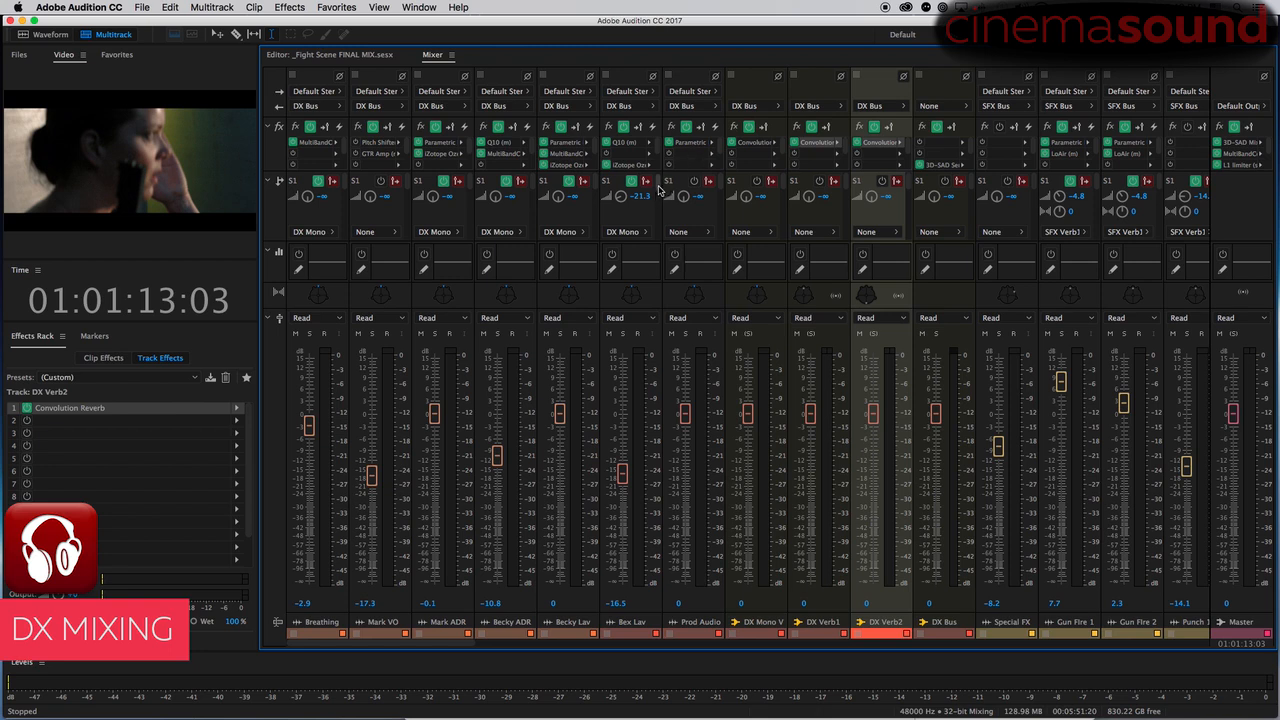
- Turn off Bex Lav's sends to DX Verb2 and DX Verb1, and play the line with only DX Mono Verb
click(657, 185)
click(633, 183)
drag(657, 190, 657, 185)
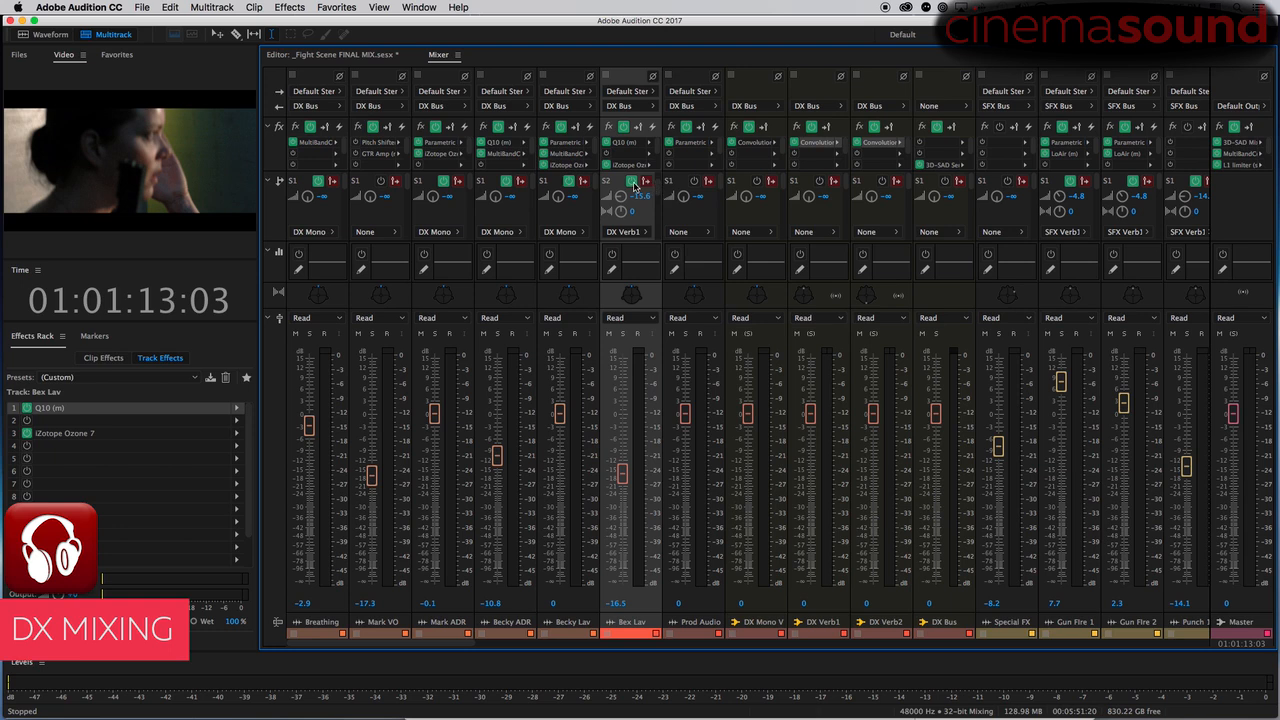
click(658, 177)
key(space)
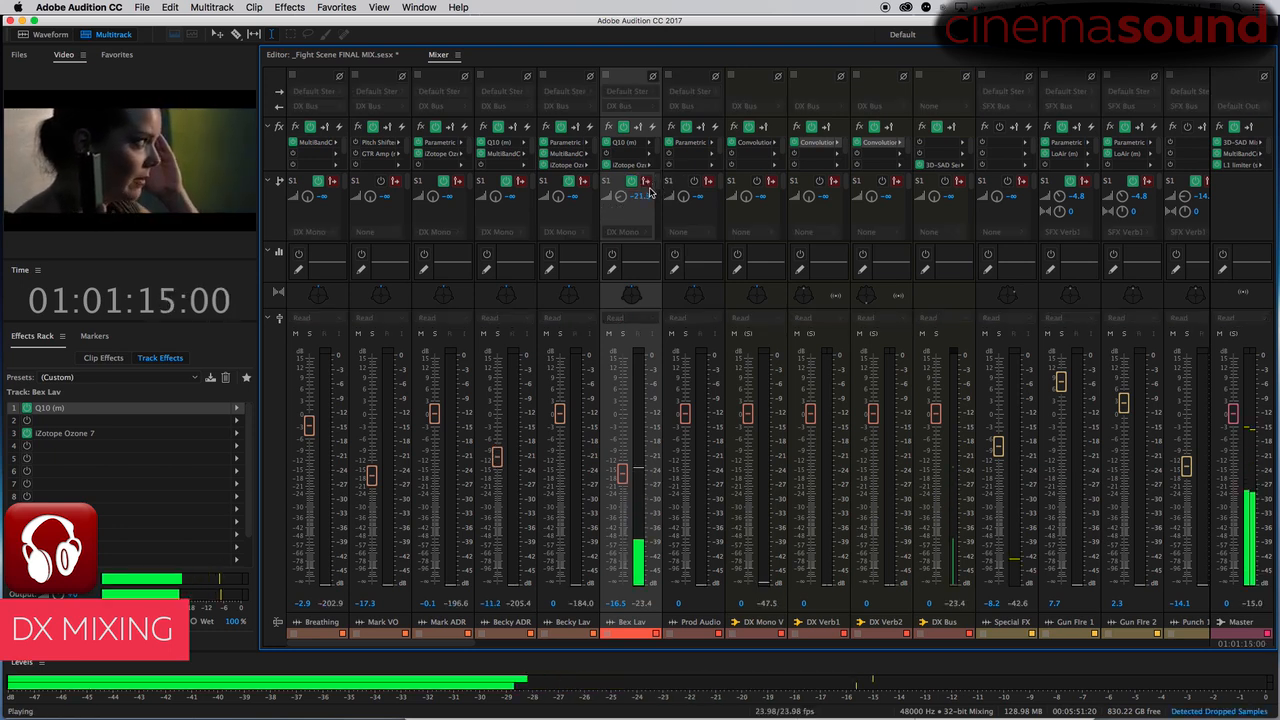
key(space)
- Try Bex Lav's DX Mono Verb send at -12.3 dB and -0.6 dB, playing the line at each level
drag(622, 198, 626, 192)
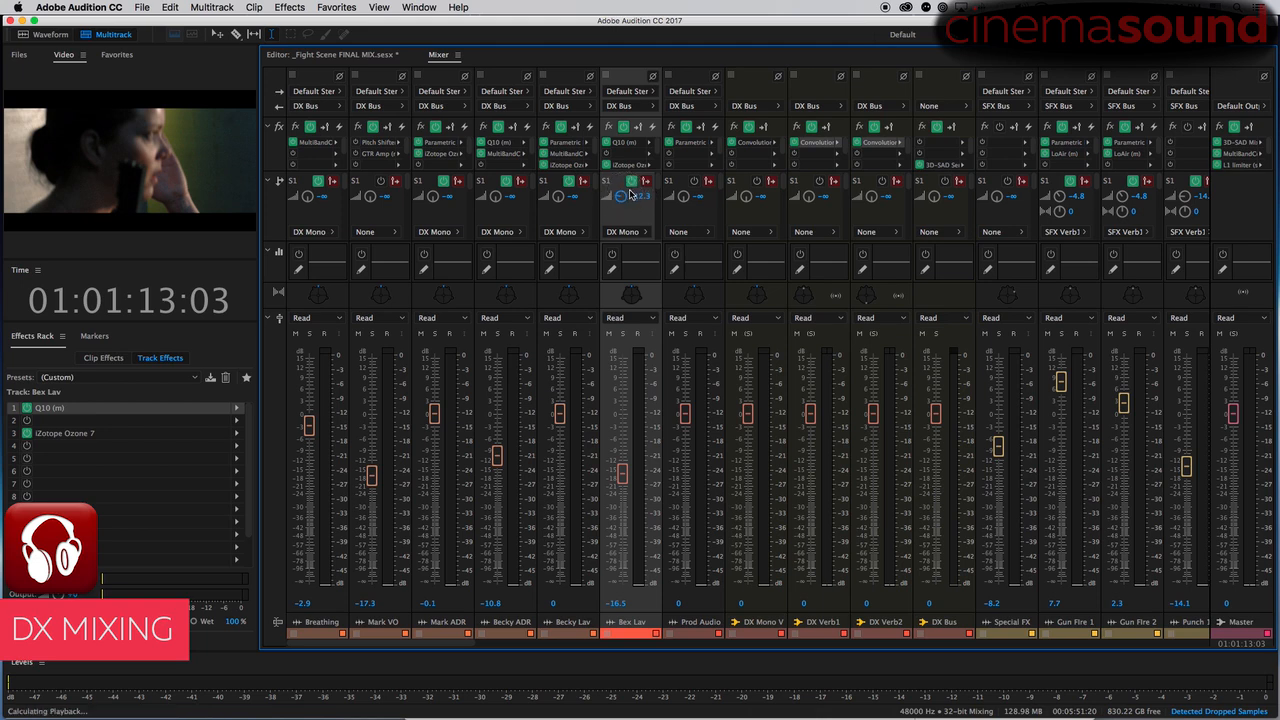
key(space)
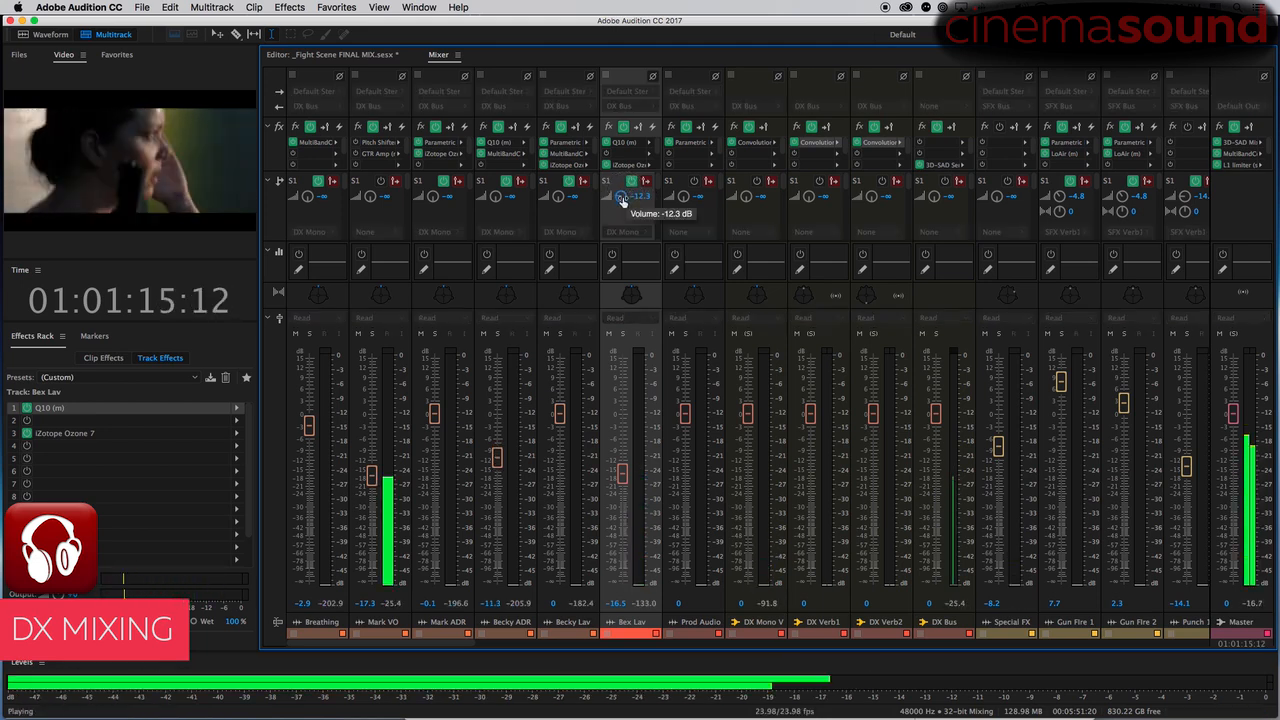
key(space)
key(space)
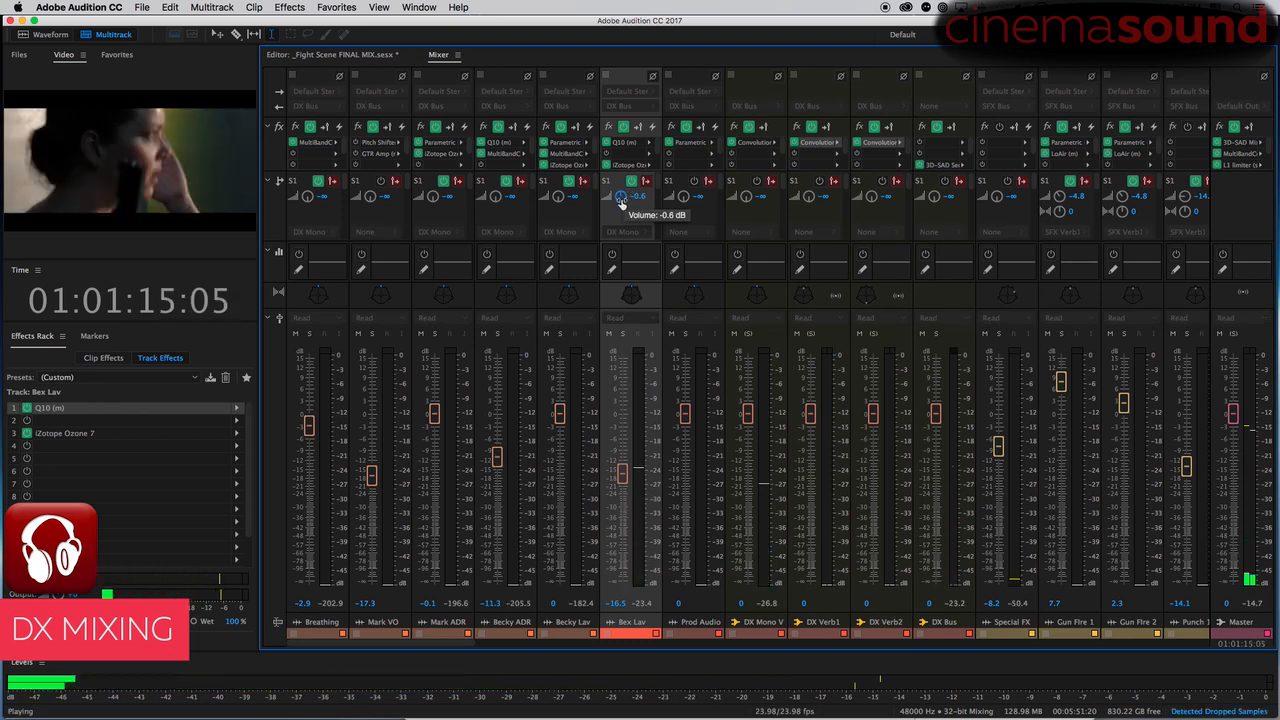
key(space)
- Lower Bex Lav's DX Mono Verb send to -20.4 dB, play the line, and fine-tune the send level
click(620, 238)
drag(621, 240, 620, 226)
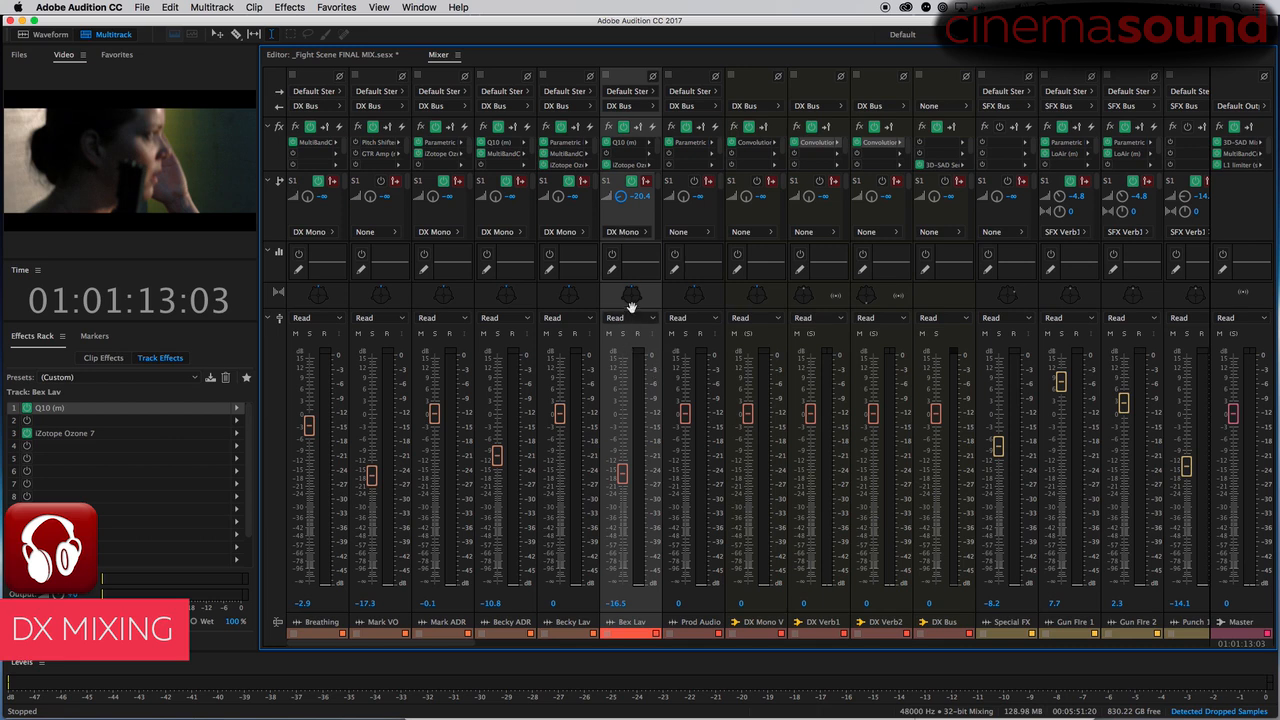
key(space)
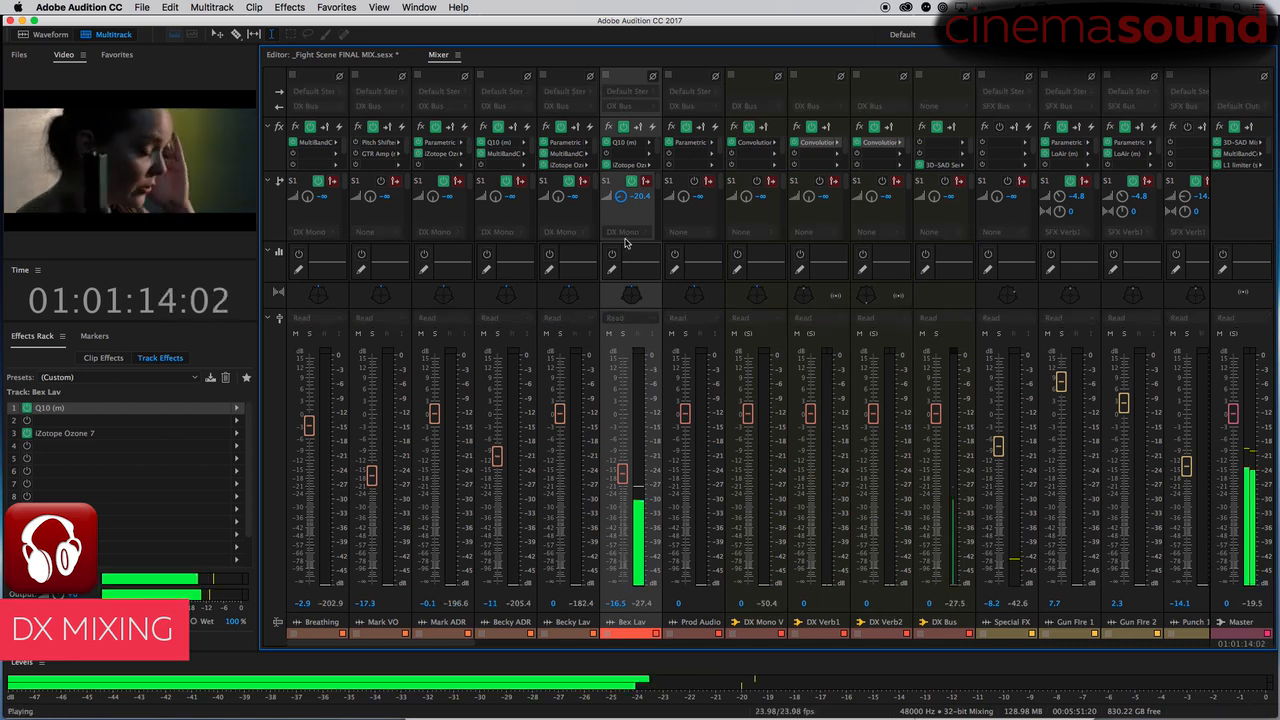
key(space)
click(620, 200)
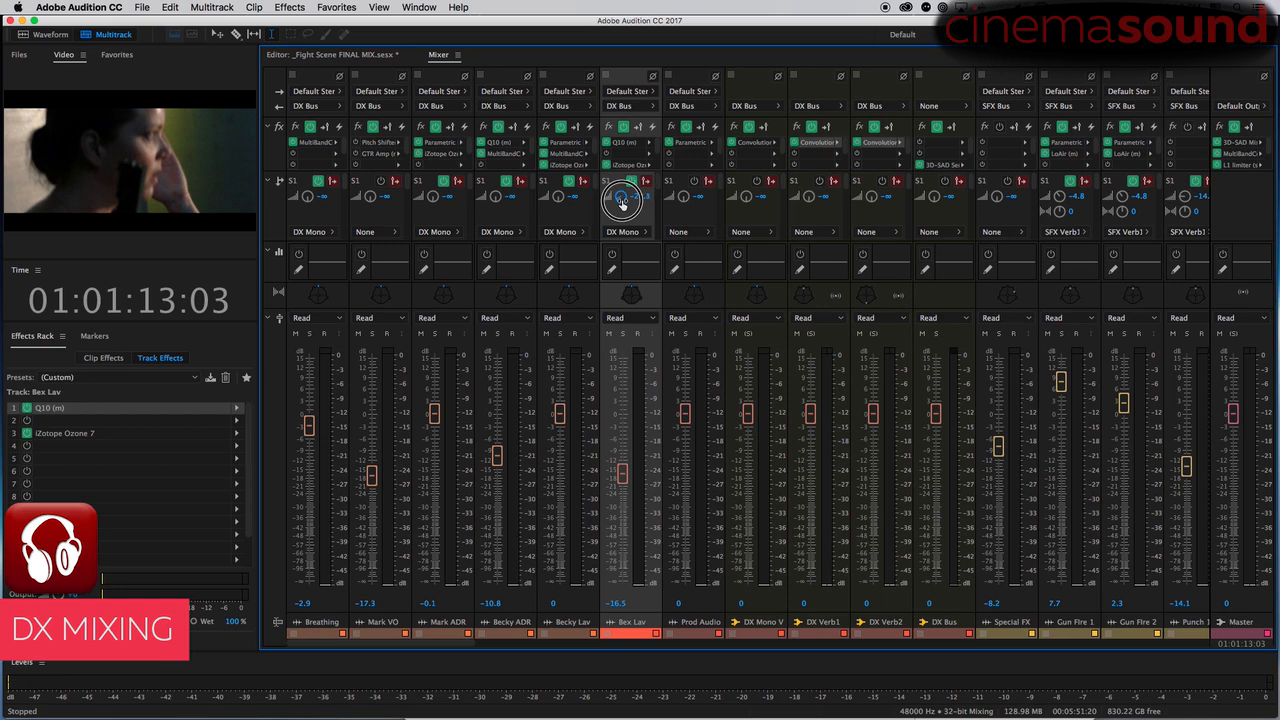
drag(620, 205, 620, 197)
- Turn Bex Lav's DX Verb1 send back on and play the line to hear the added reverb
click(657, 189)
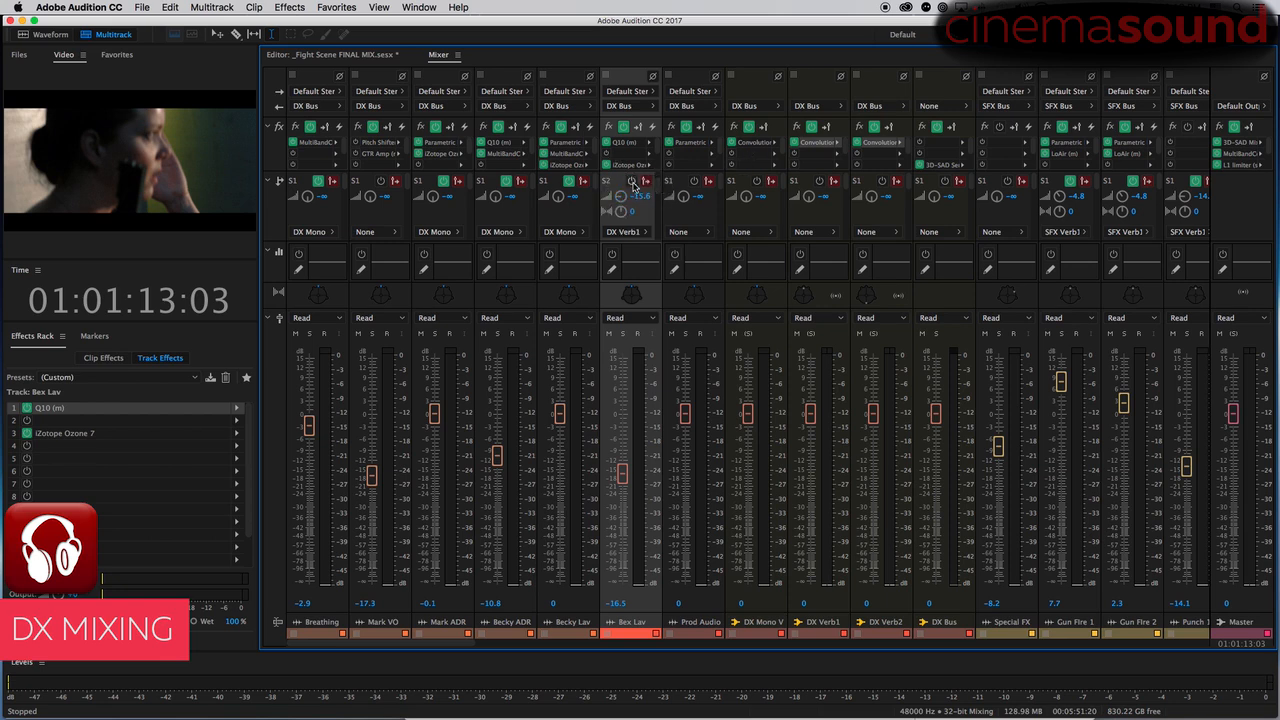
key(space)
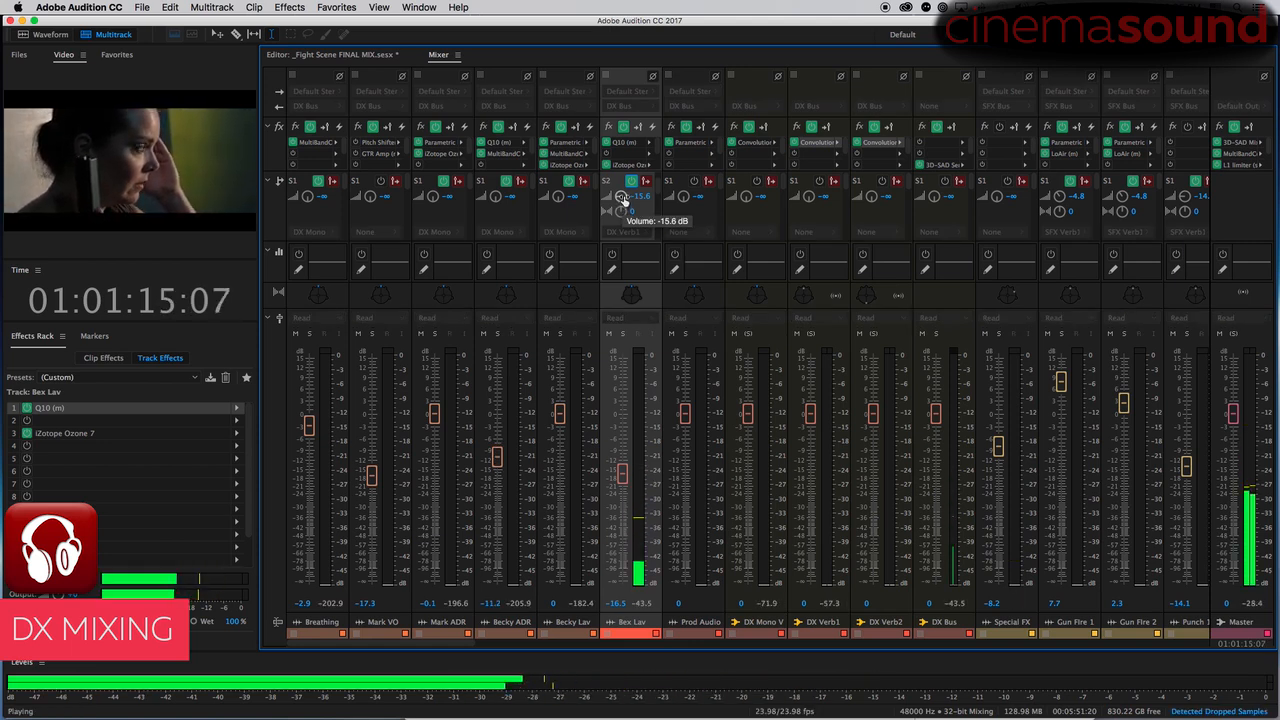
key(space)
key(space)
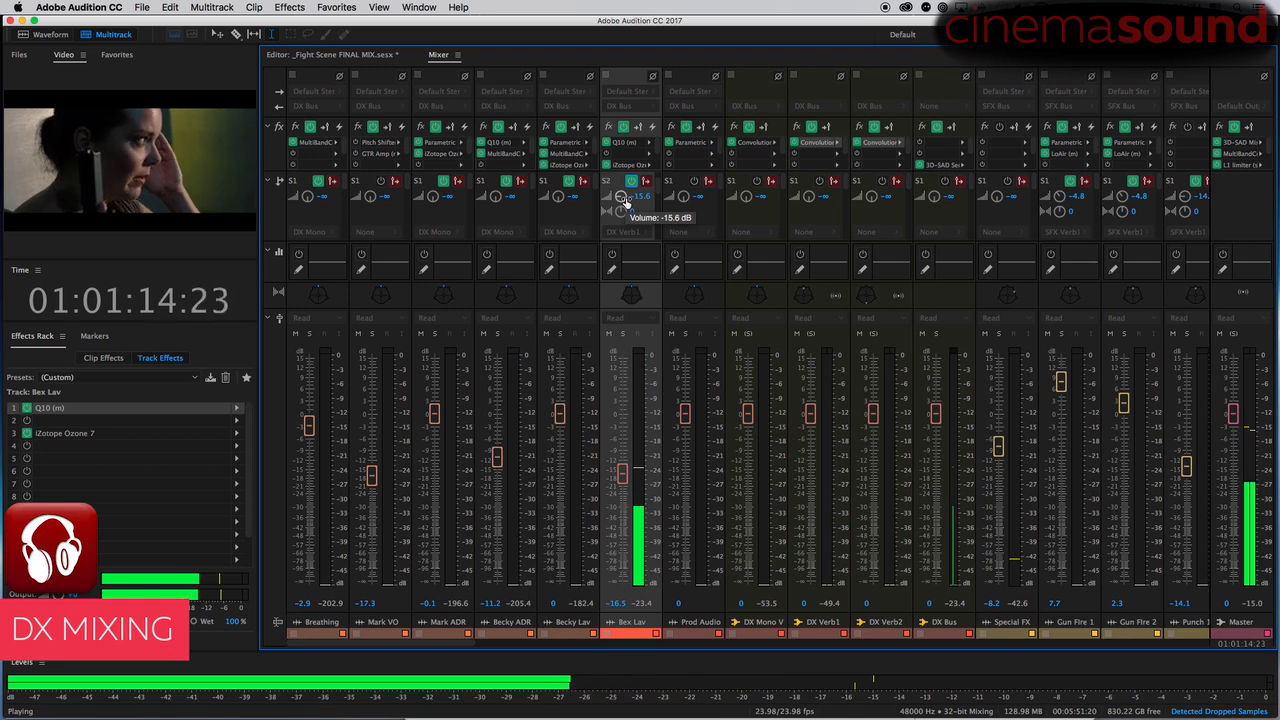
key(space)
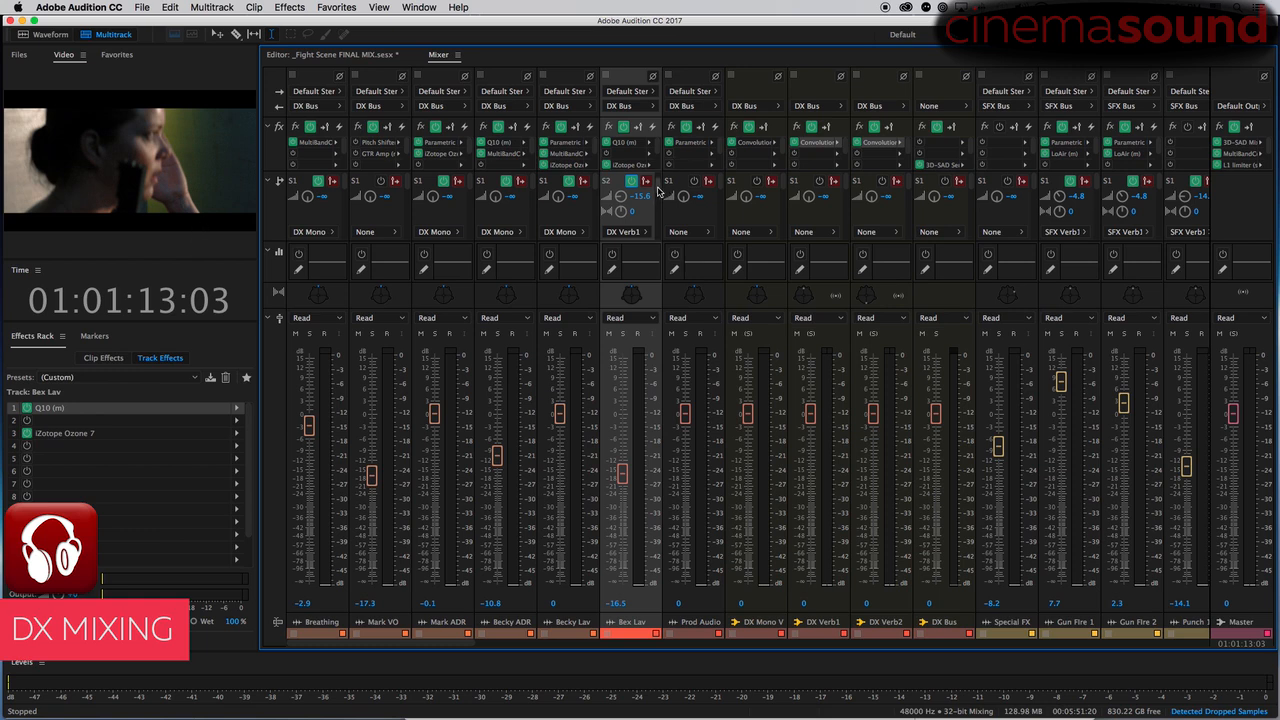
- Play the line without Bex Lav's DX Verb2 send, then turn that send on and replay it to compare
drag(658, 187, 659, 192)
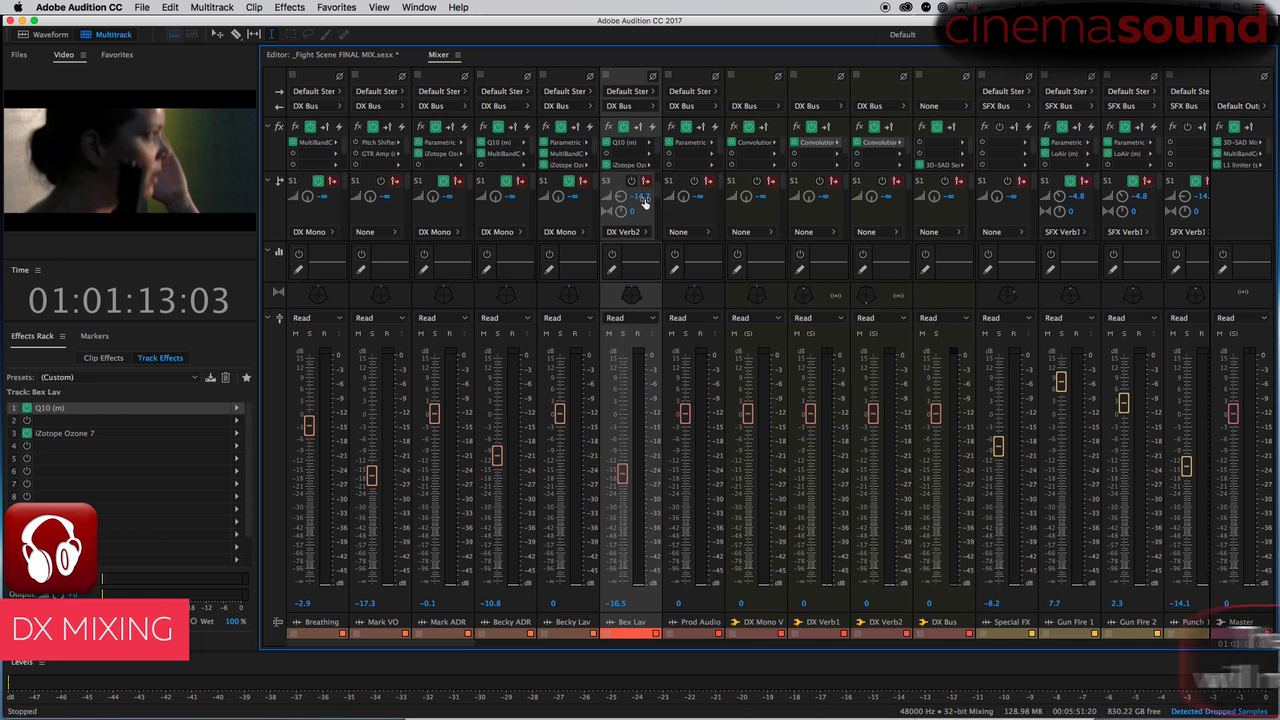
key(space)
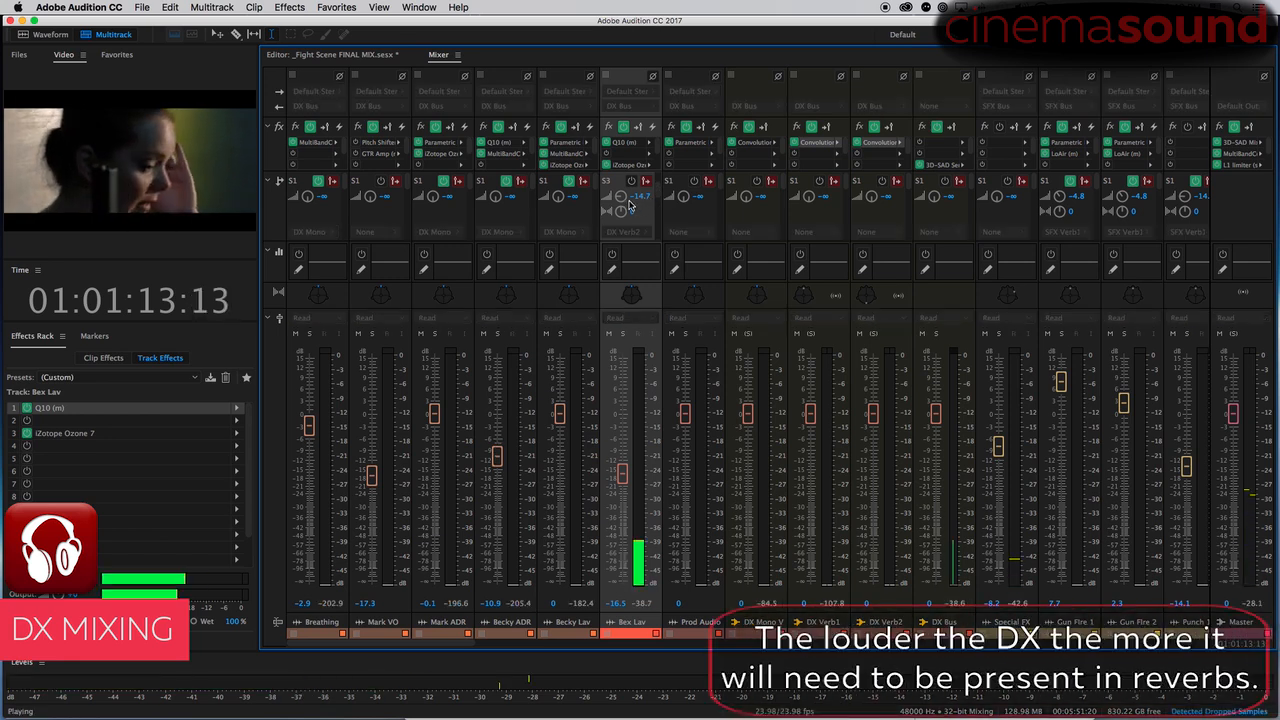
key(space)
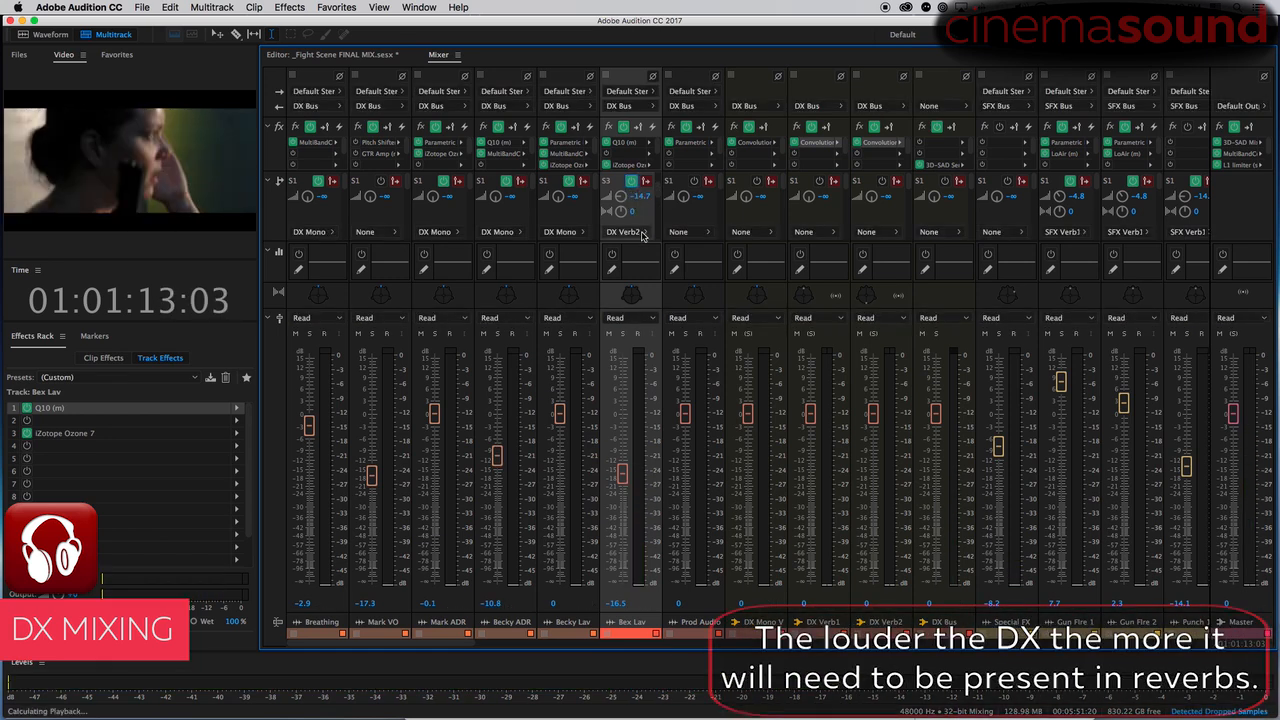
key(space)
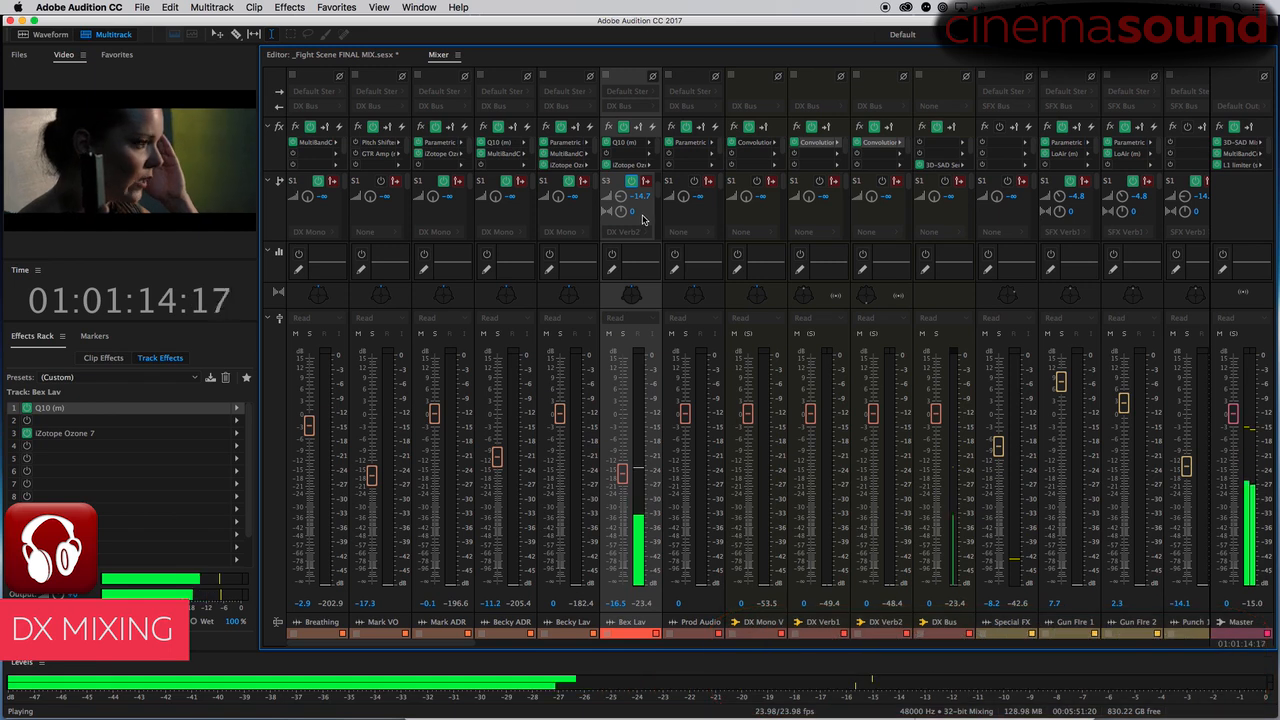
key(space)
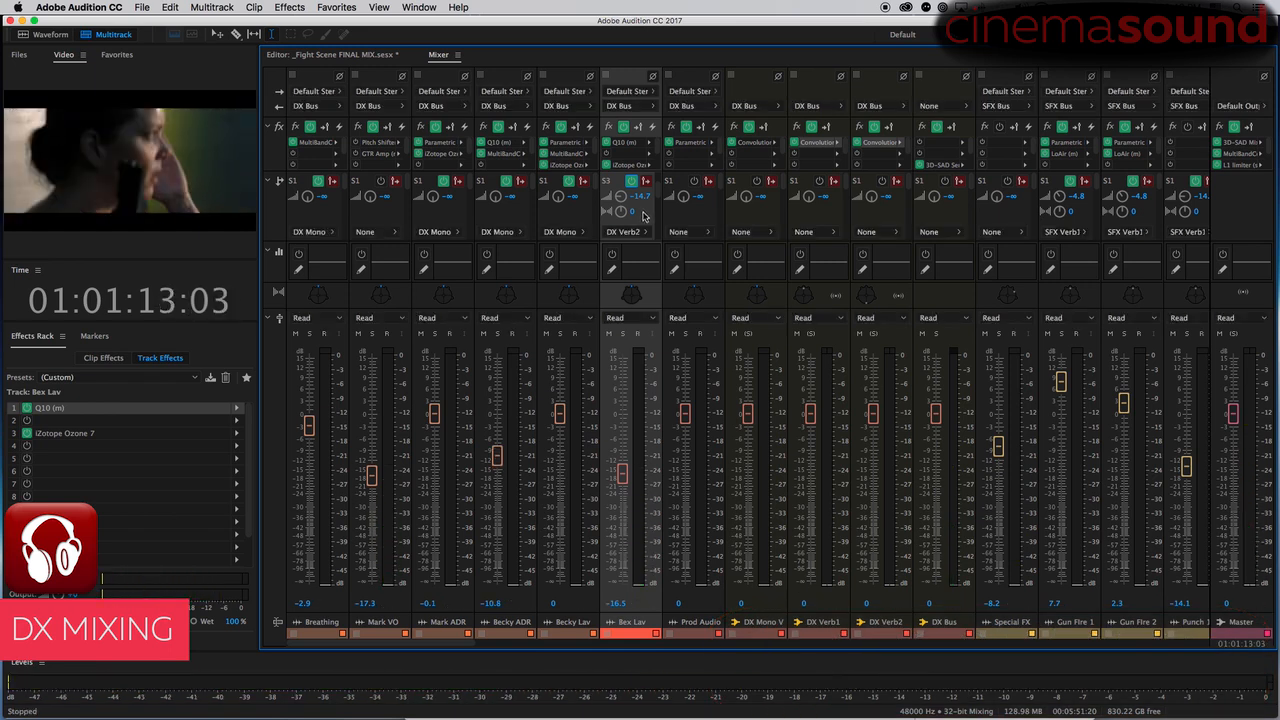
key(space)
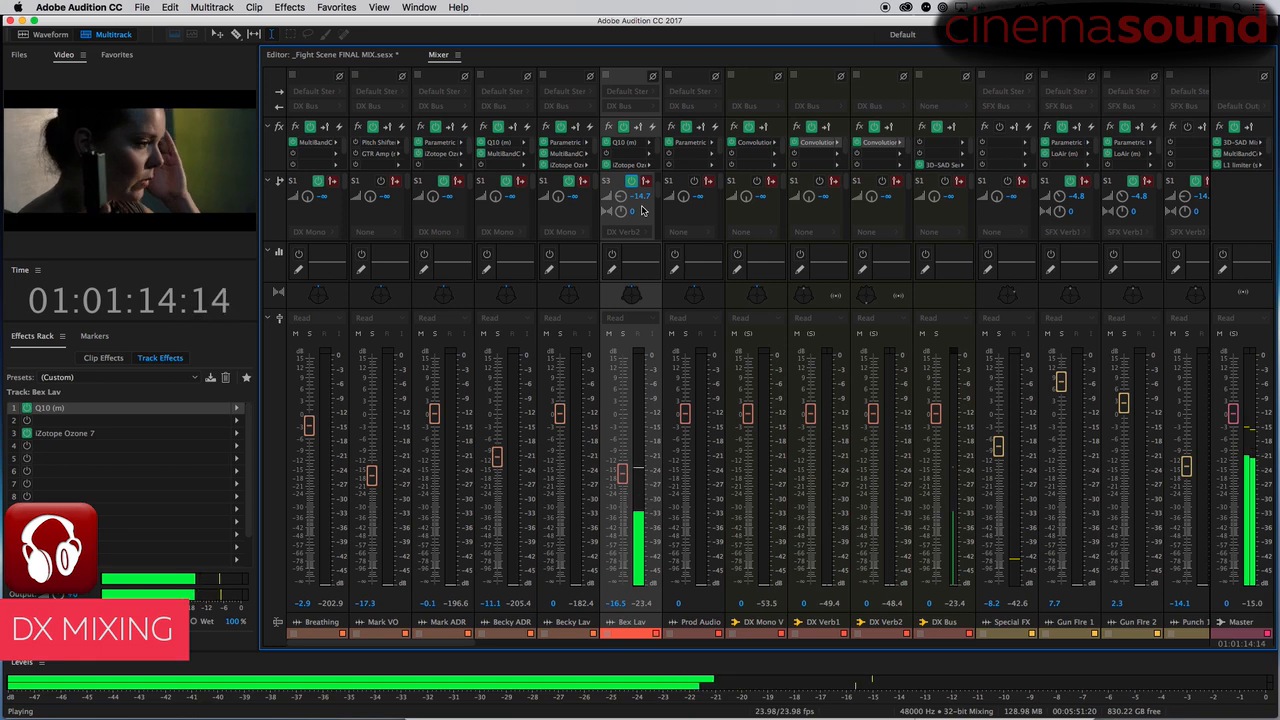
key(space)
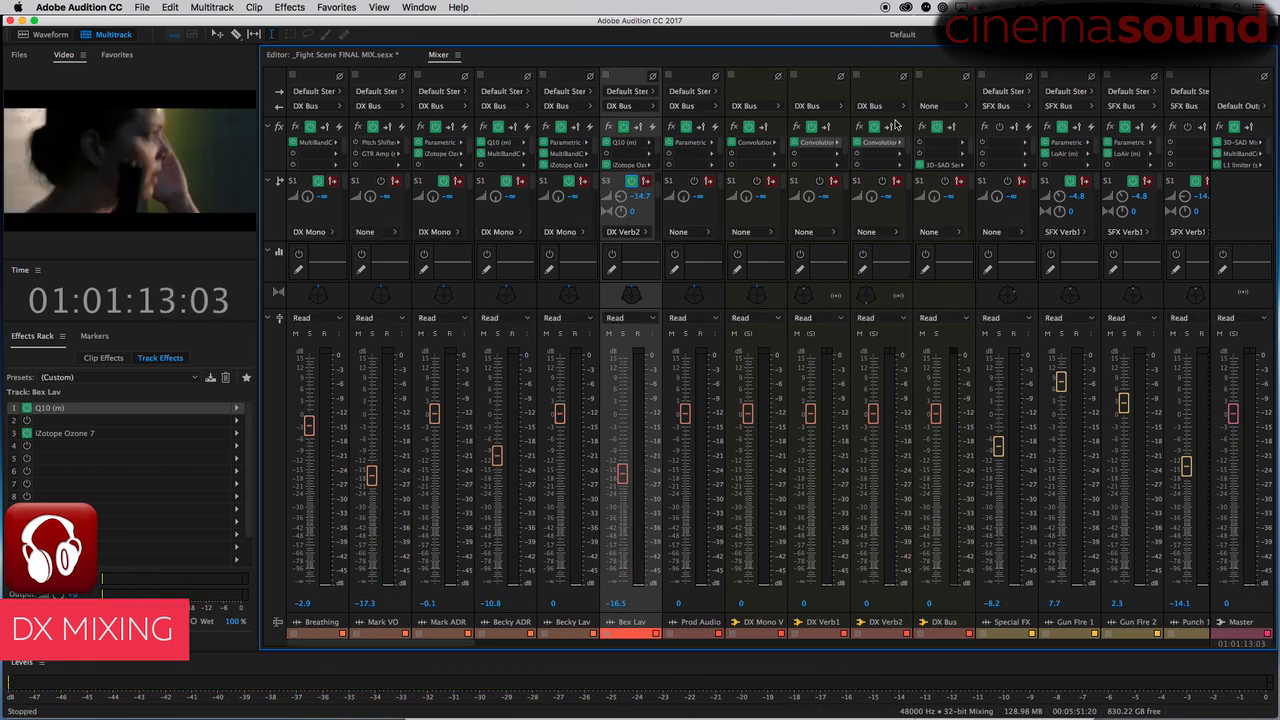
- Open the Convolution Reverb settings of DX Verb1 and DX Verb2 and arrange the two windows side by side
double_click(822, 142)
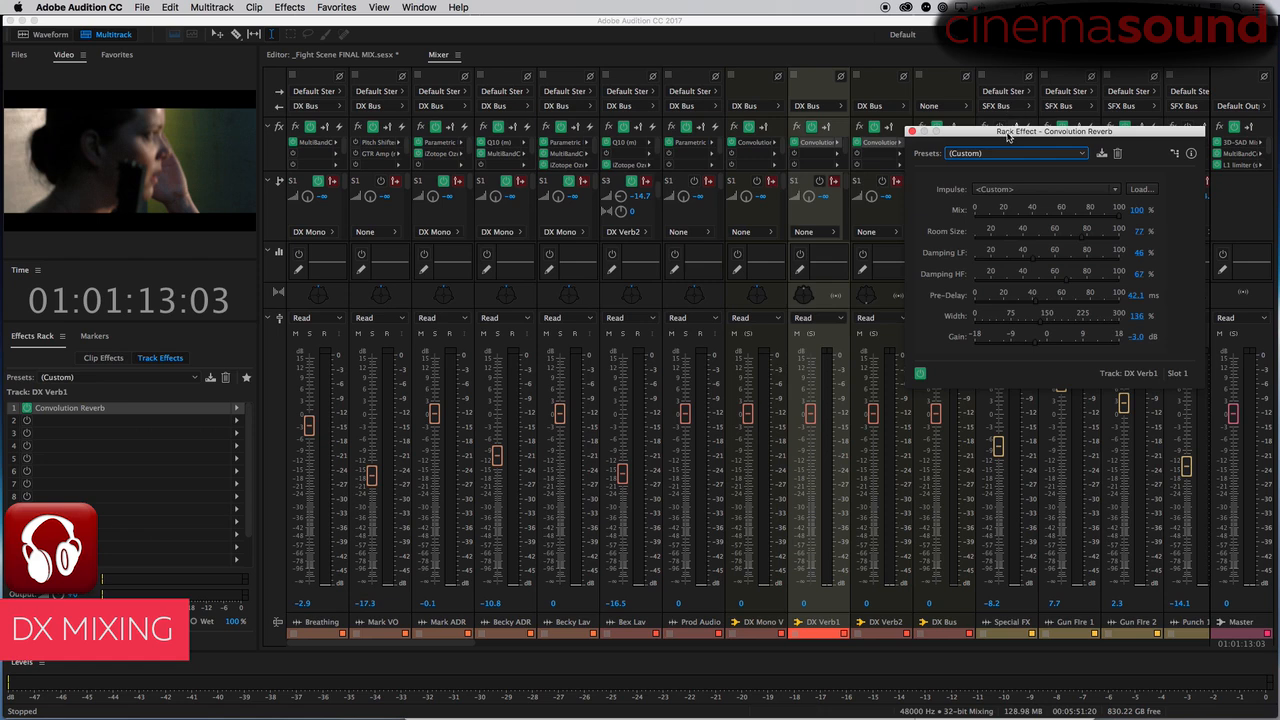
drag(1008, 137, 513, 147)
double_click(885, 142)
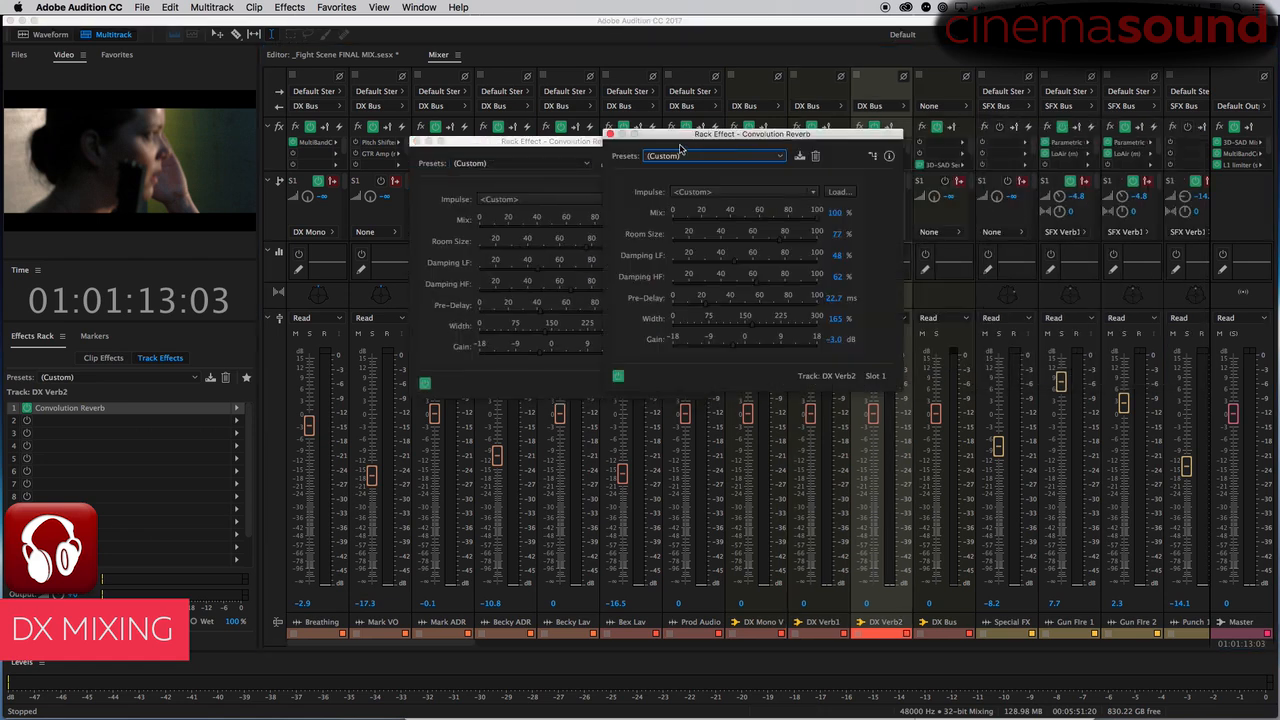
drag(680, 136, 803, 149)
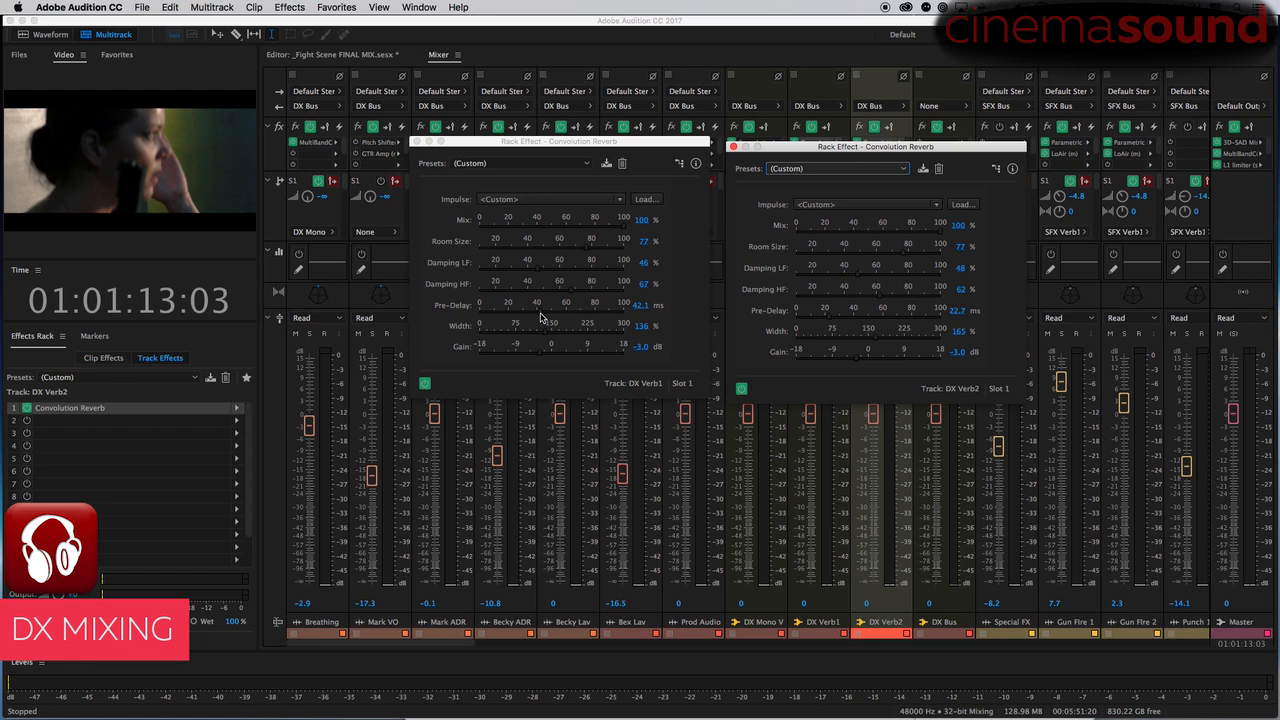
drag(773, 155, 836, 243)
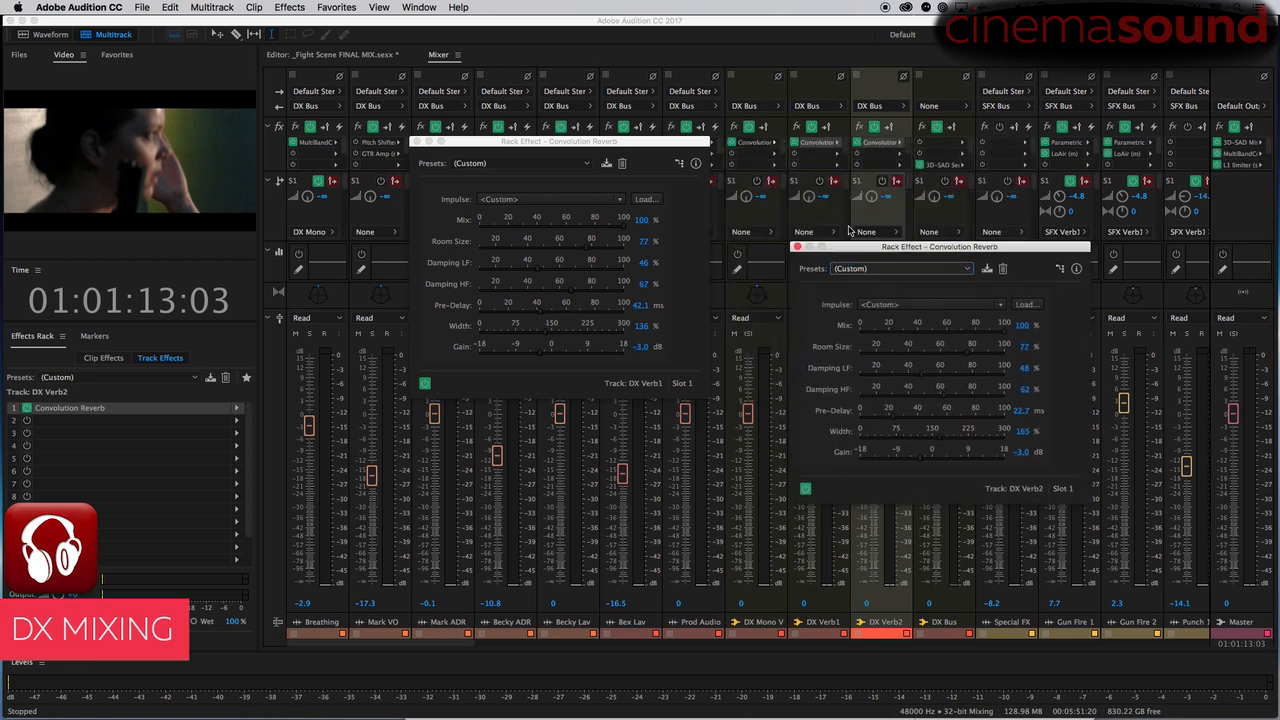
double_click(882, 147)
click(879, 268)
click(879, 264)
drag(882, 248, 845, 162)
- Set the reverb pre-delay to 44.0 ms on DX Verb2 and 17.1 ms on DX Verb1, and play the line
drag(860, 334, 888, 335)
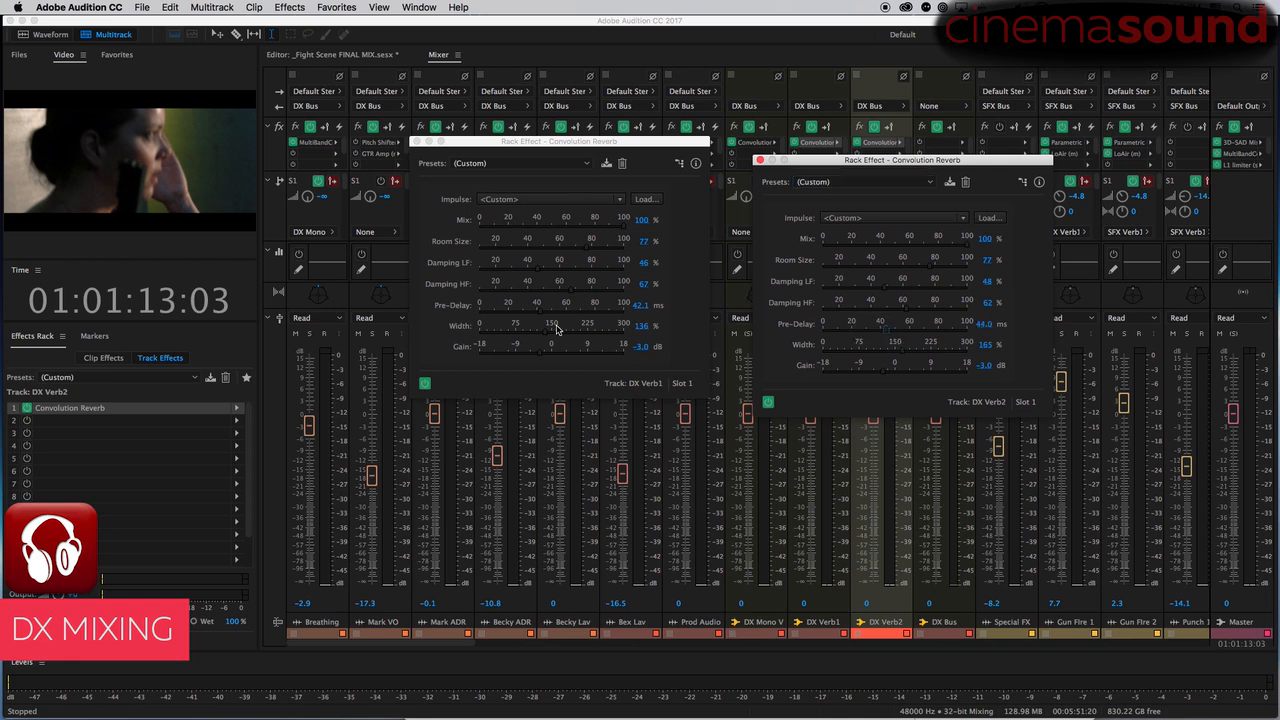
drag(540, 313, 504, 313)
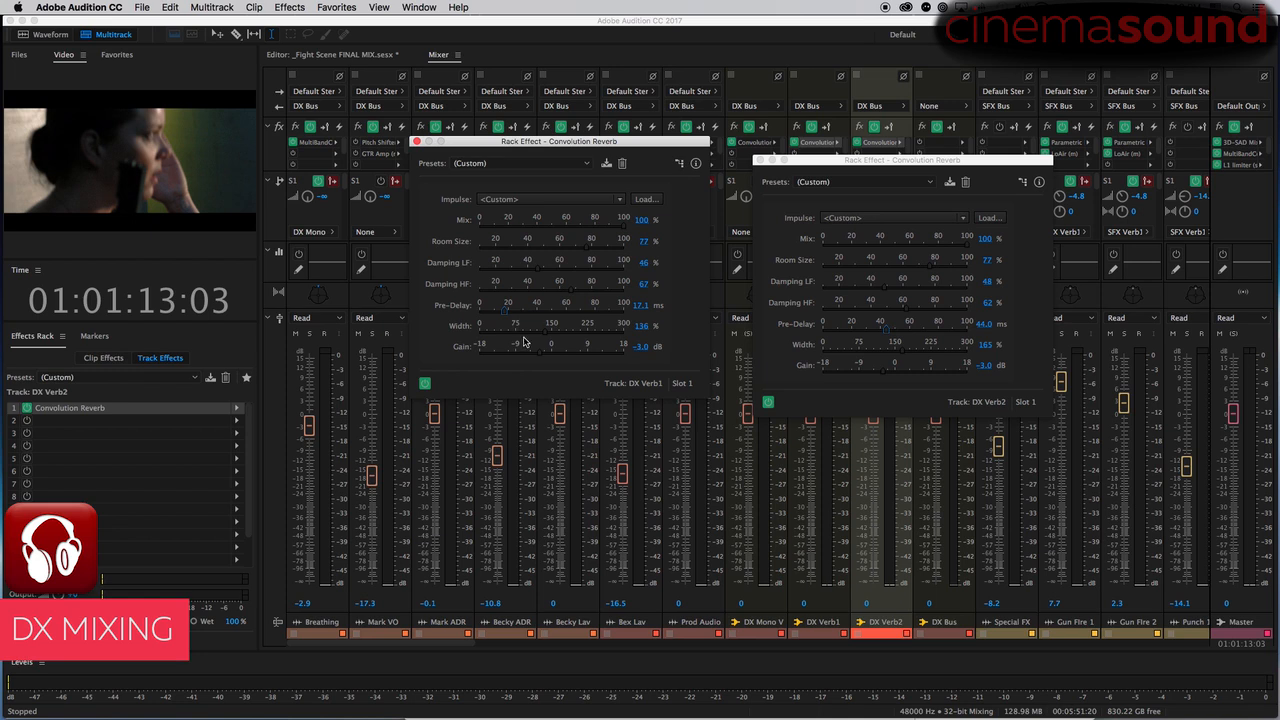
key(space)
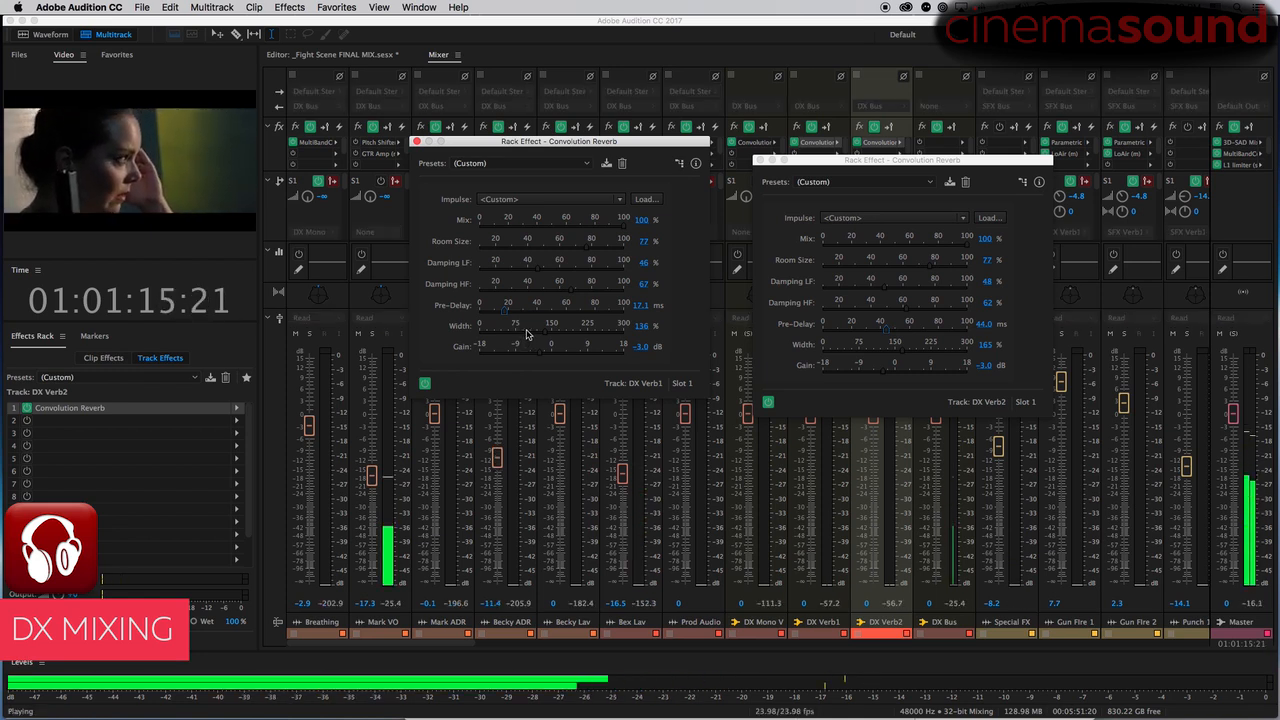
key(space)
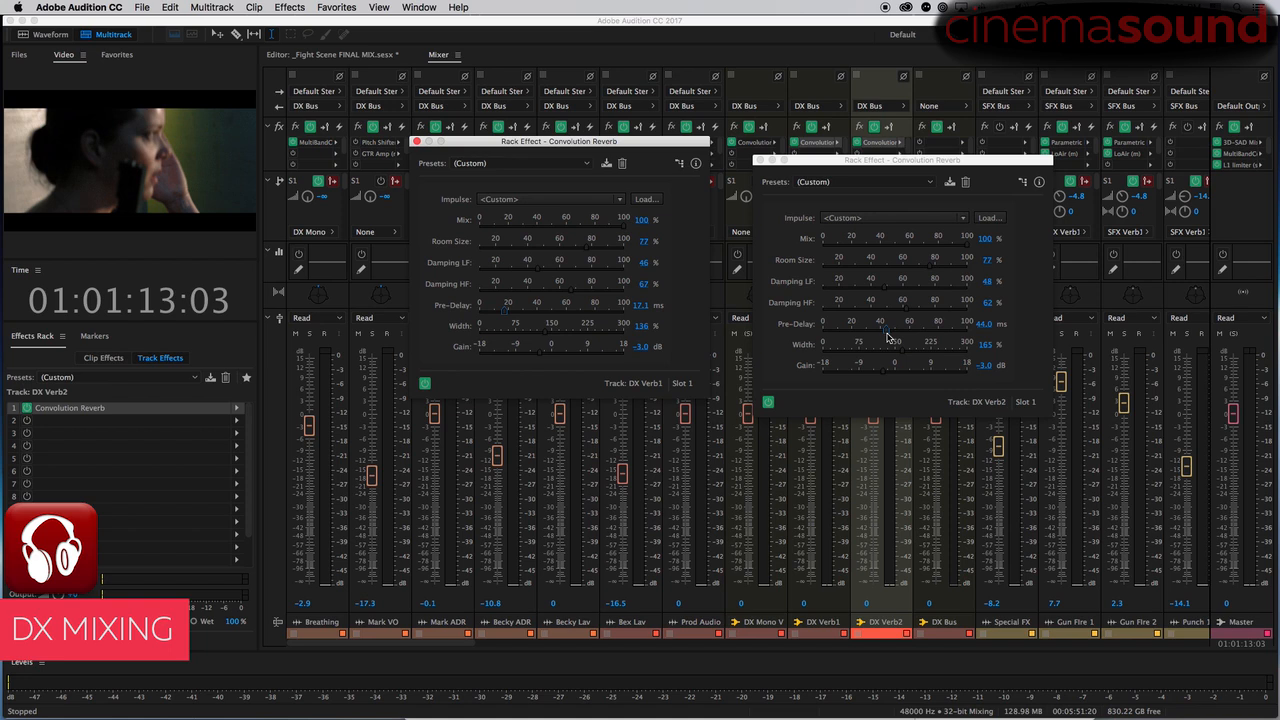
- Close both Convolution Reverb windows and play Bex Lav's line twice with the mixer in view
click(759, 160)
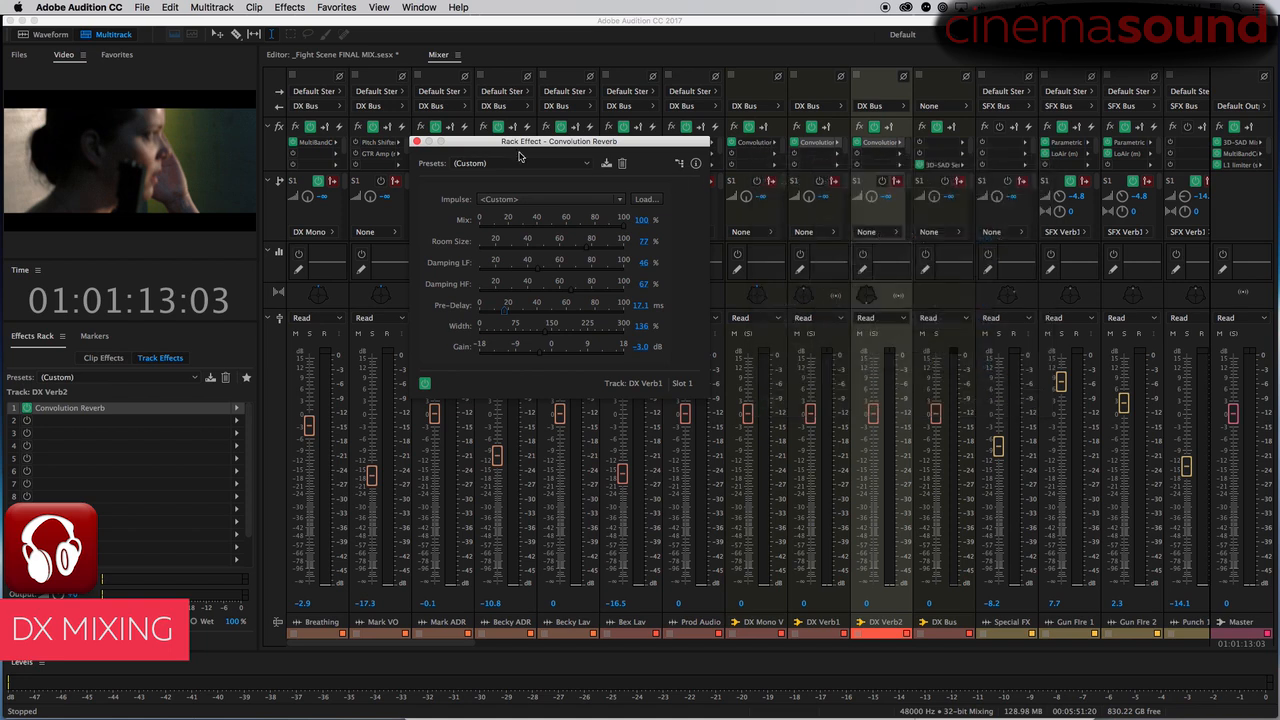
click(416, 142)
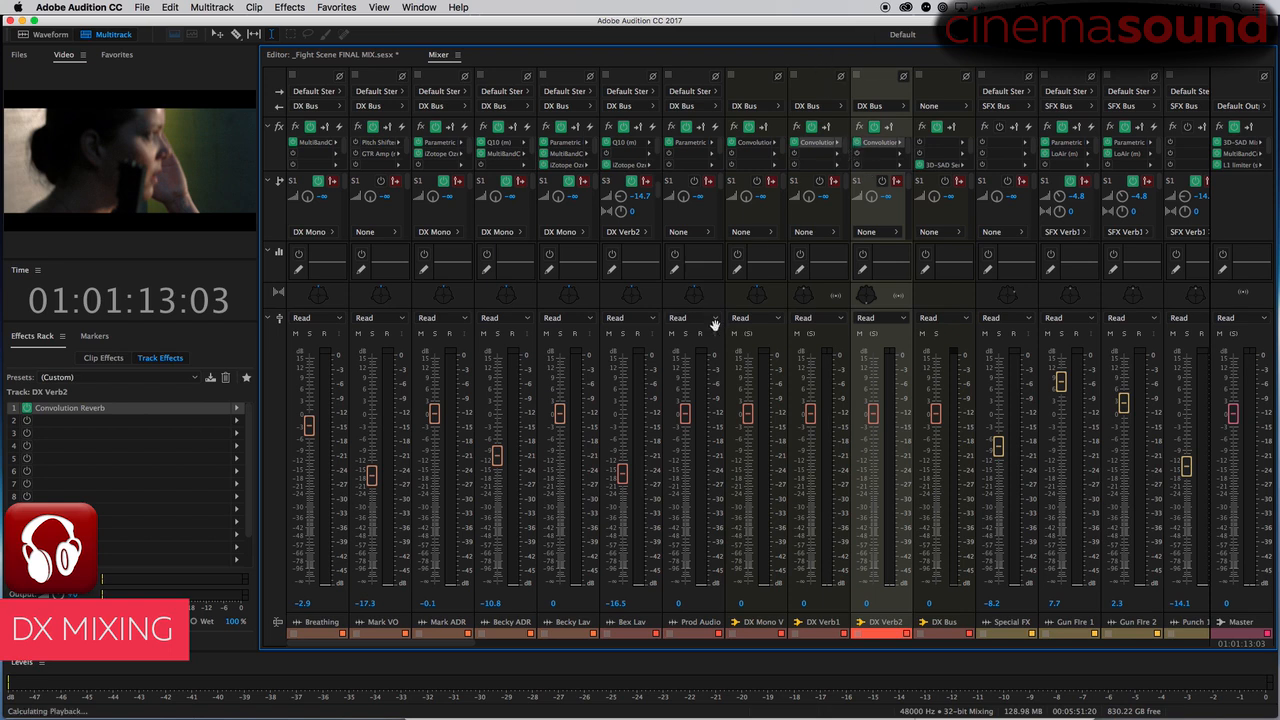
key(space)
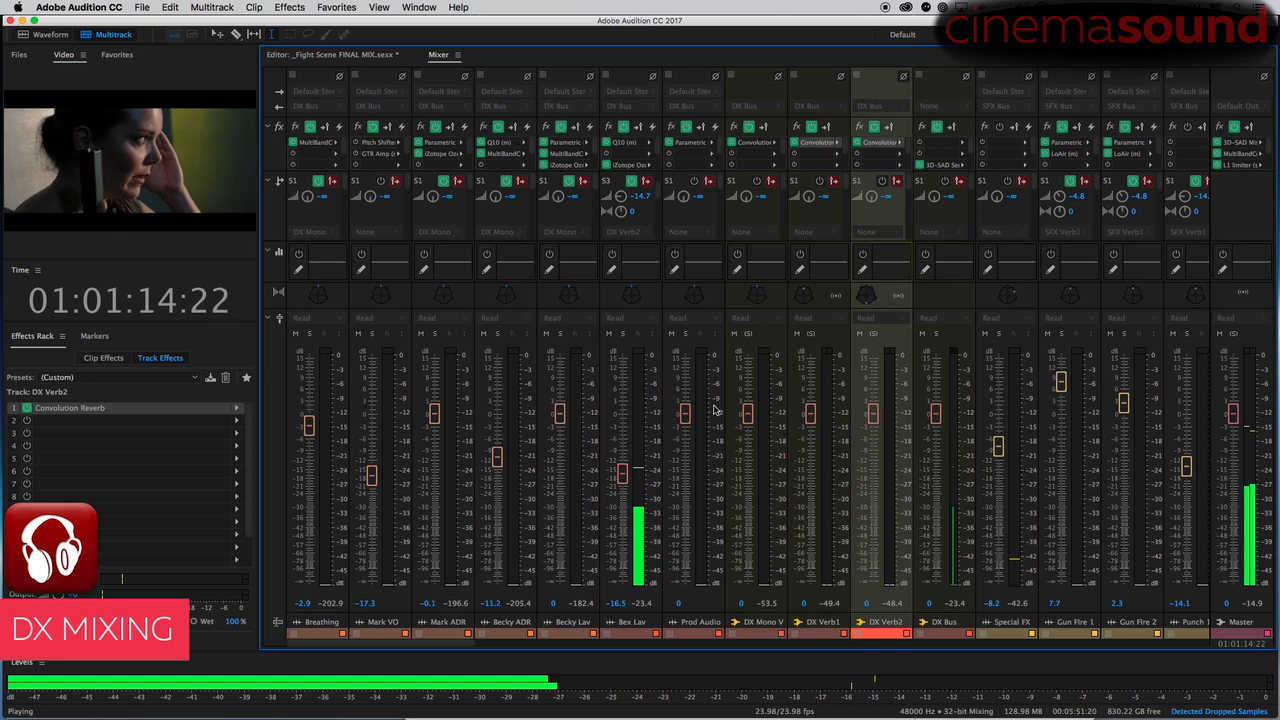
key(space)
key(space)
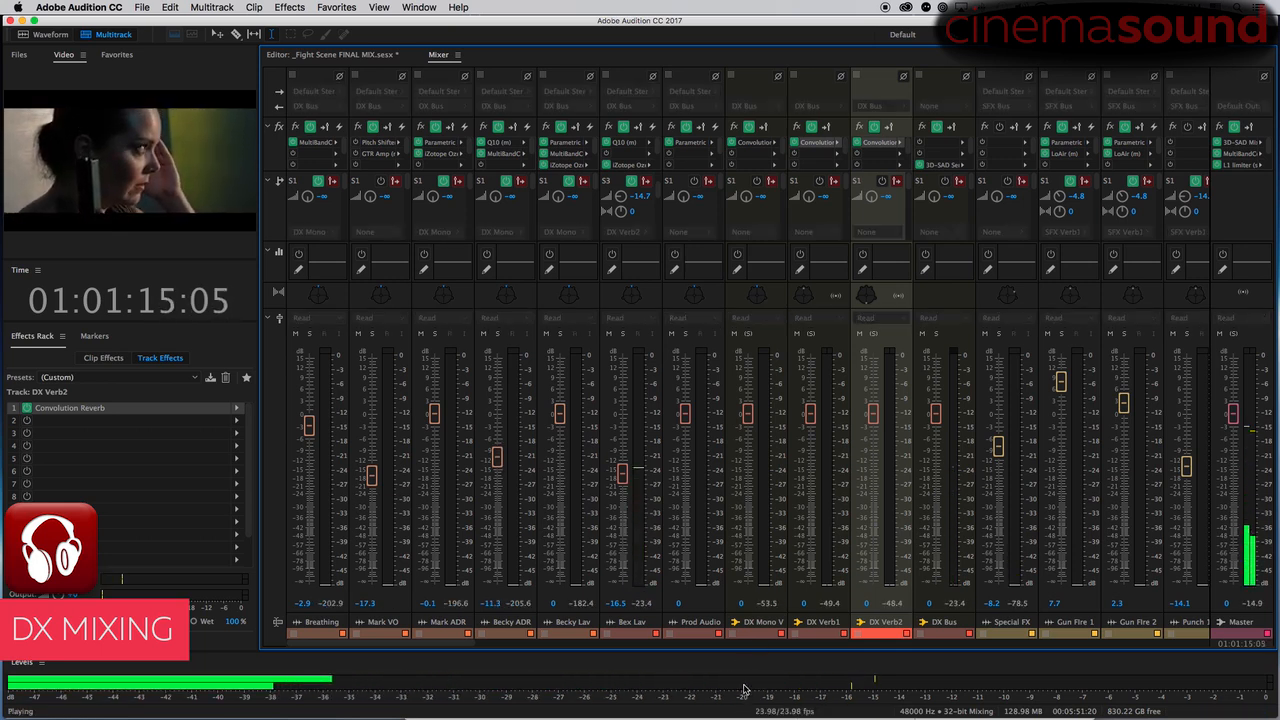
key(space)
- Switch to the multitrack timeline, select the Mark VO track and play its first voice-over clip after Bex Lav's line
key(alt+1)
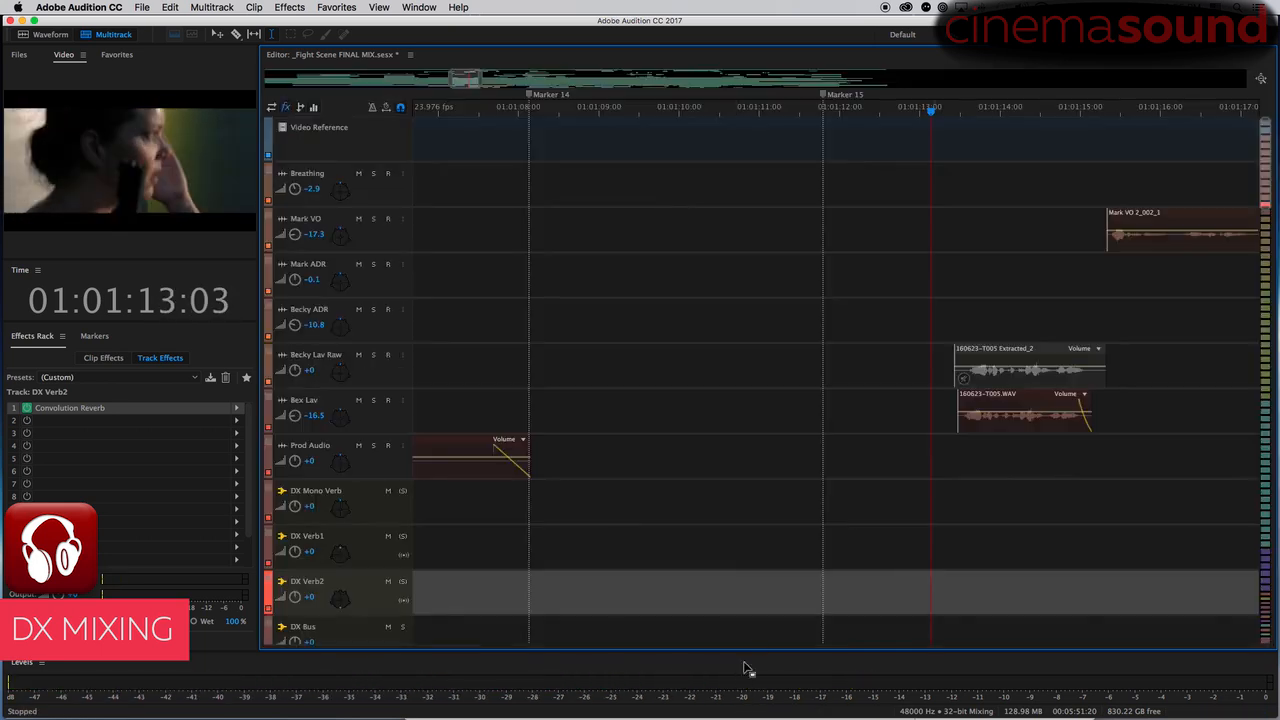
click(1060, 232)
key(space)
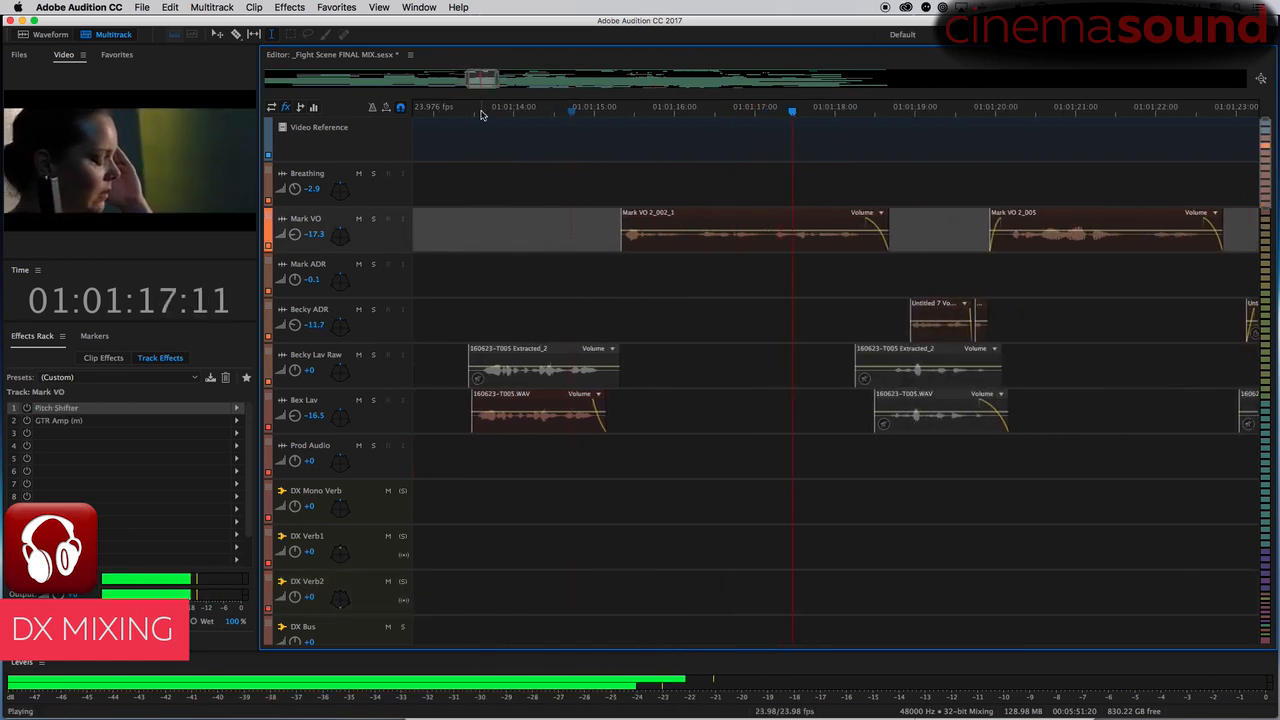
key(space)
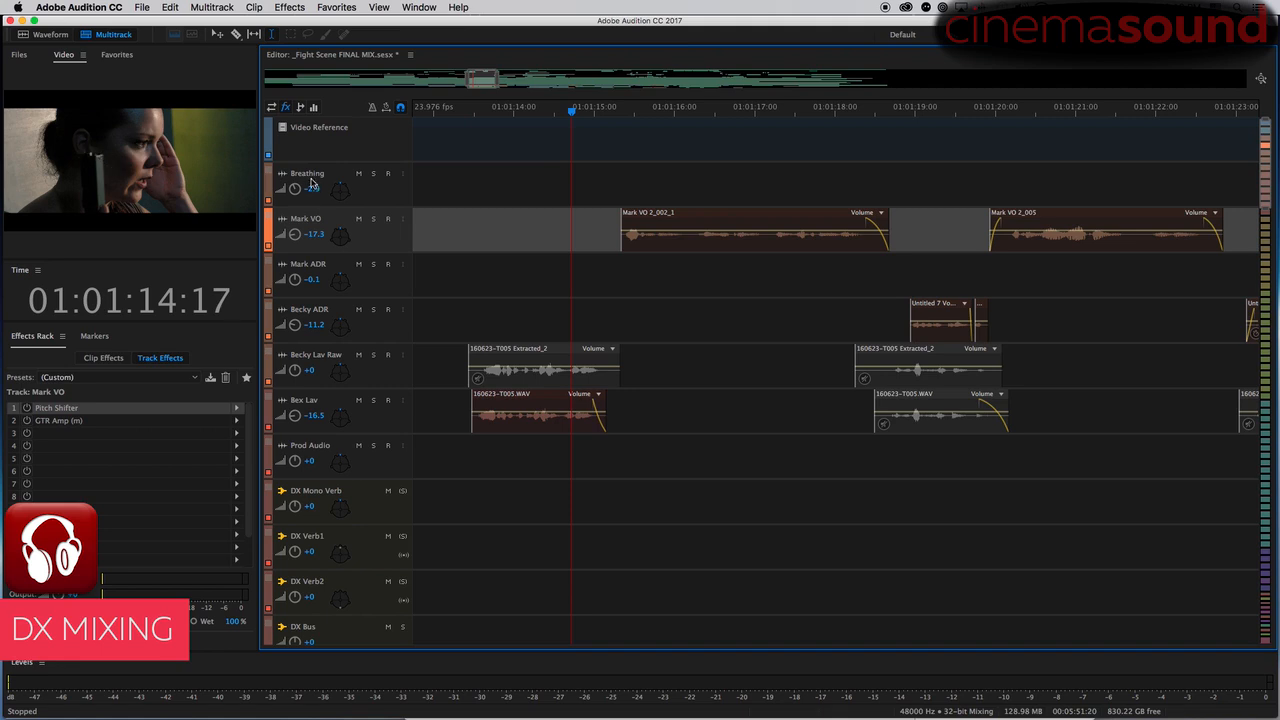
- Move the timeline playhead to 01:01:14:22, just before the Mark VO clip, and return to the mixer
key(alt+2)
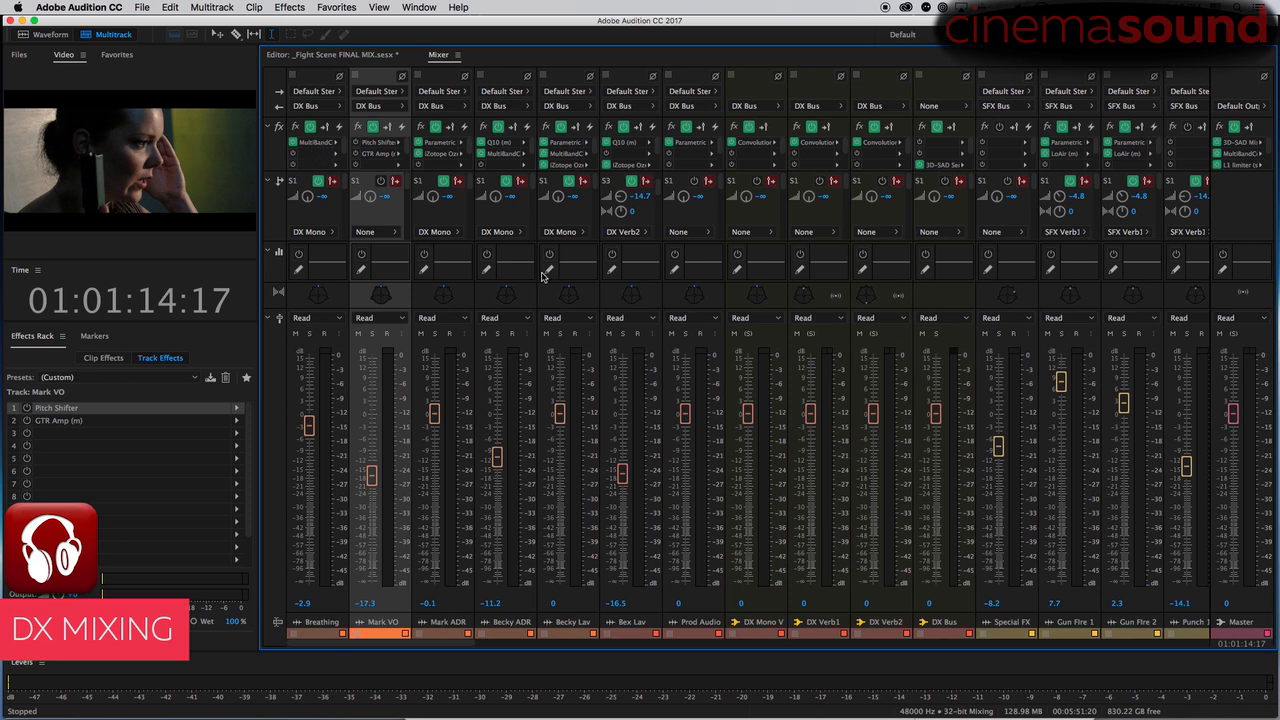
key(alt+1)
drag(589, 226, 890, 224)
key(alt+2)
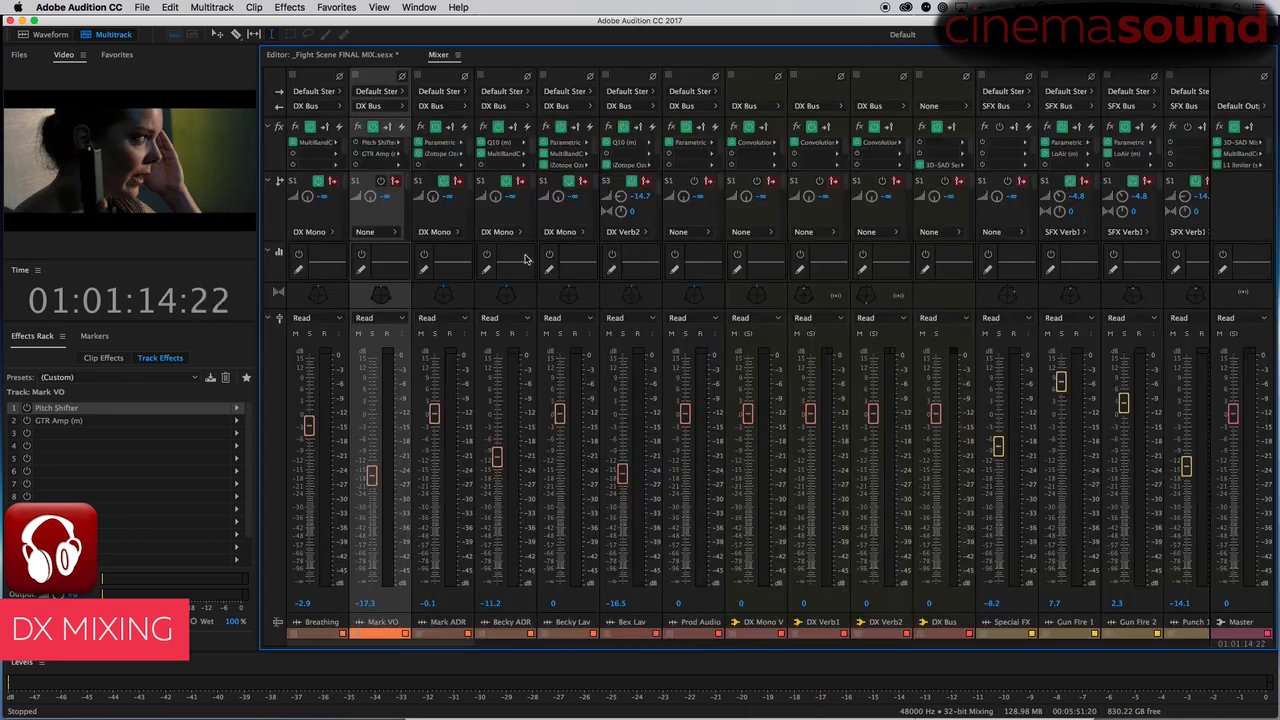
- Open Mark VO's Pitch Shifter, turn the effect on and play the voice-over twice
double_click(381, 147)
drag(666, 228, 821, 114)
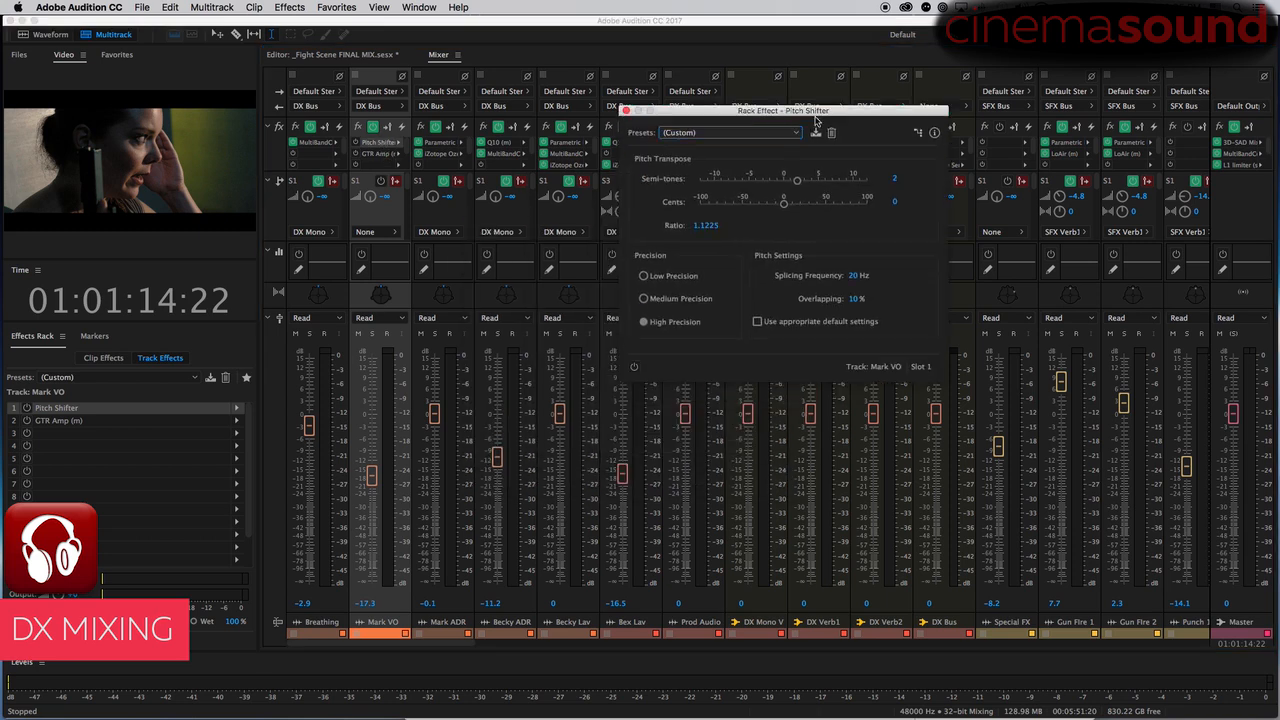
click(357, 155)
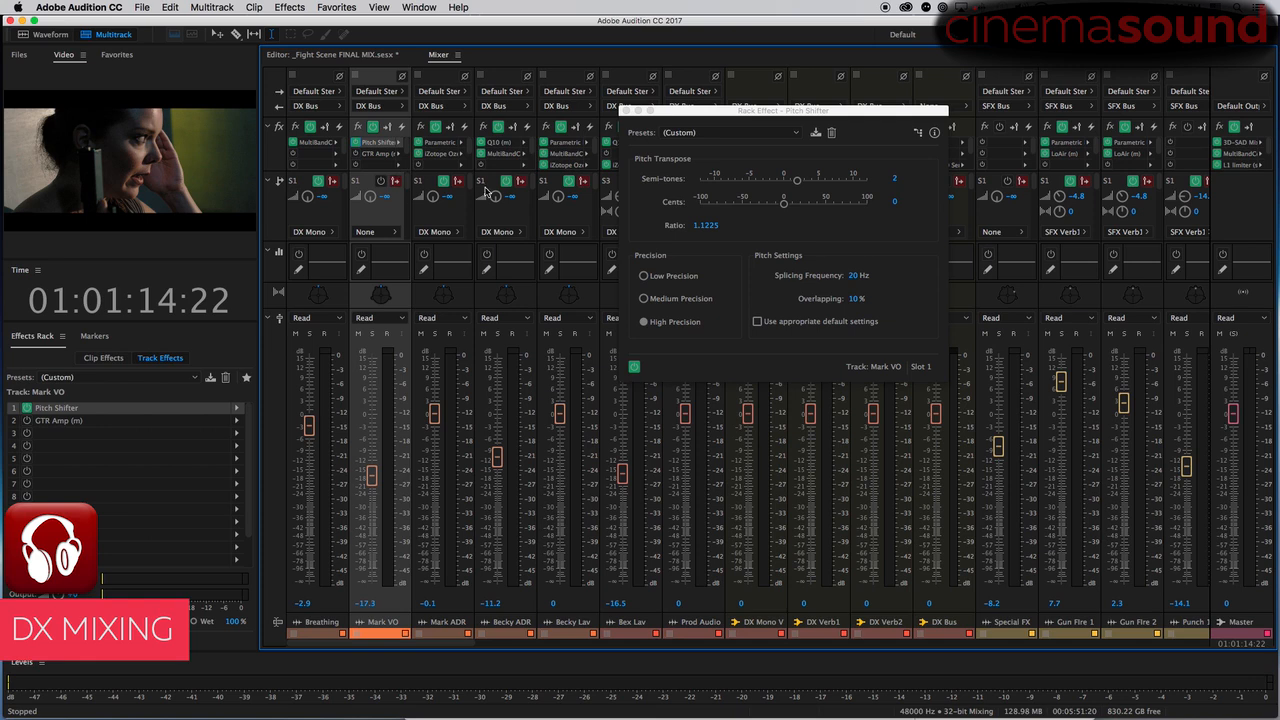
key(space)
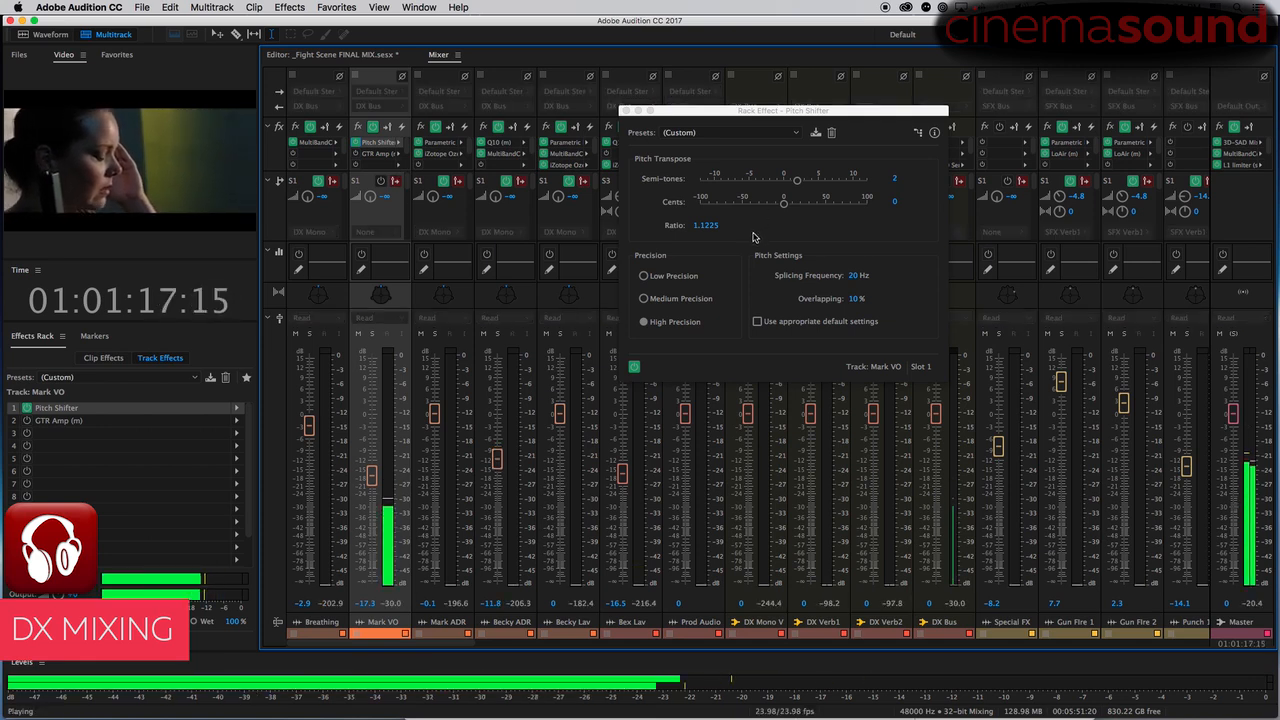
key(space)
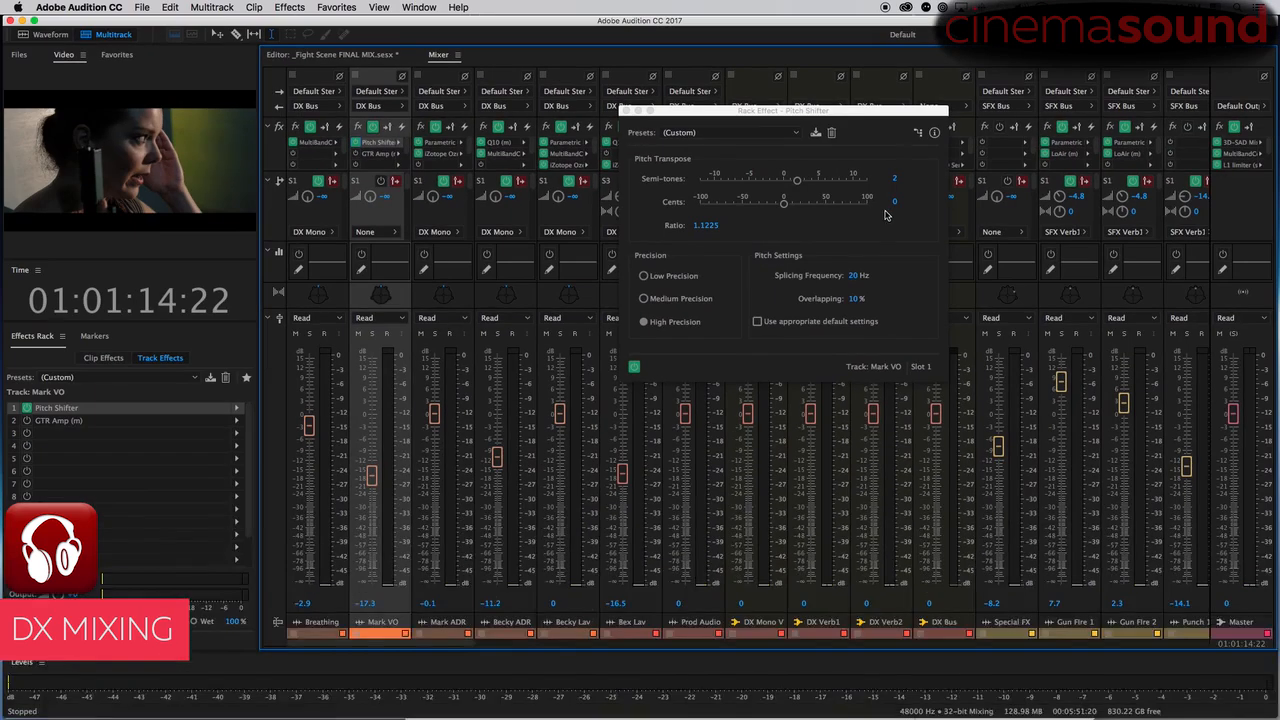
key(space)
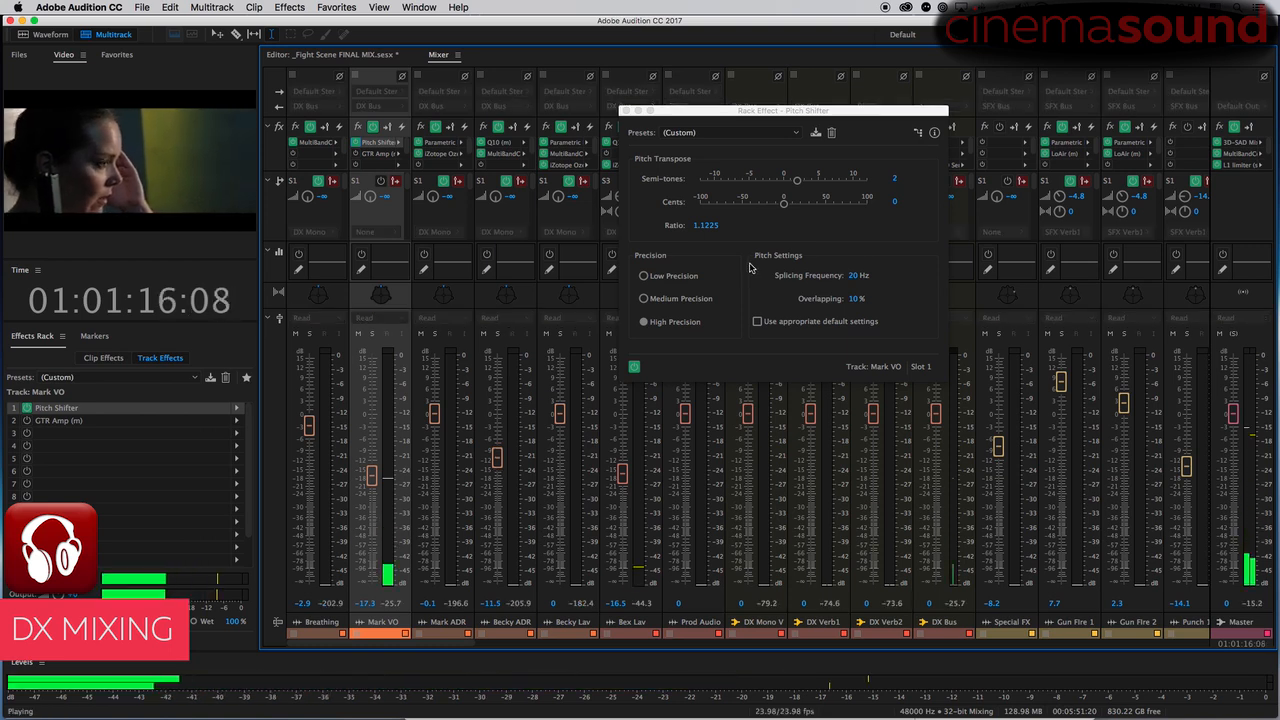
key(space)
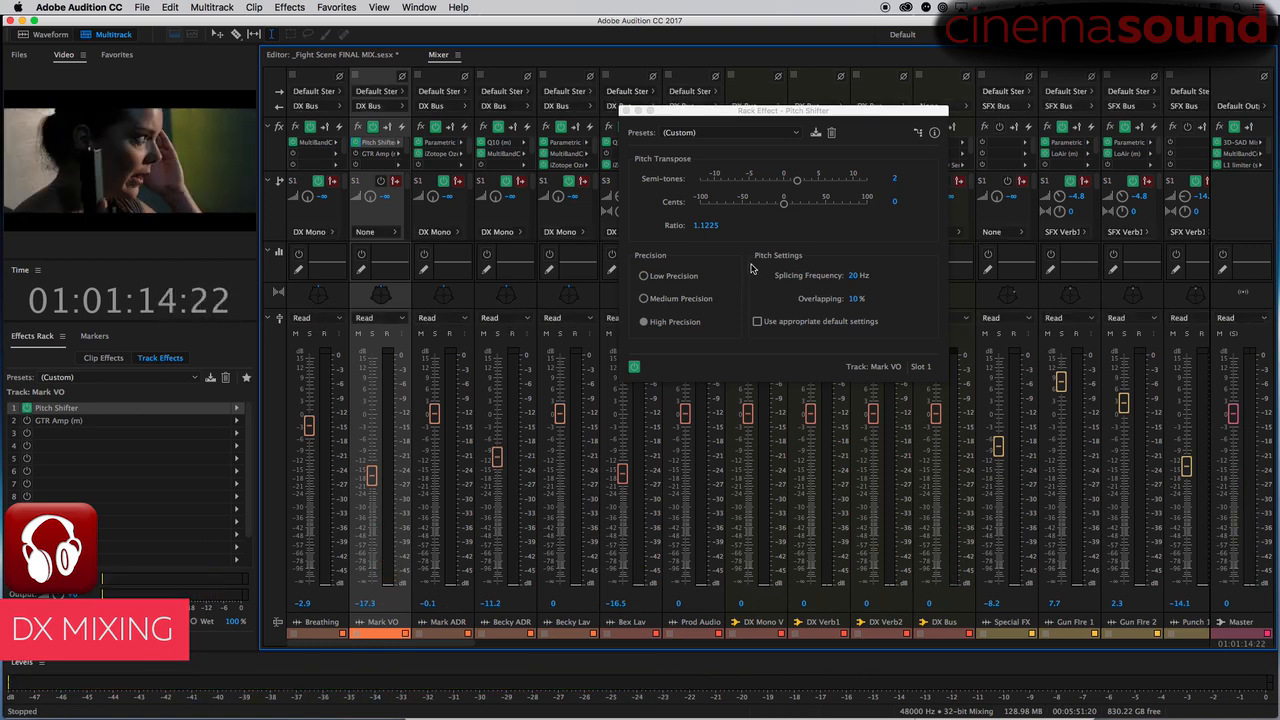
- Try the Pitch Shifter's Low Precision mode and play the voice-over
click(644, 276)
key(space)
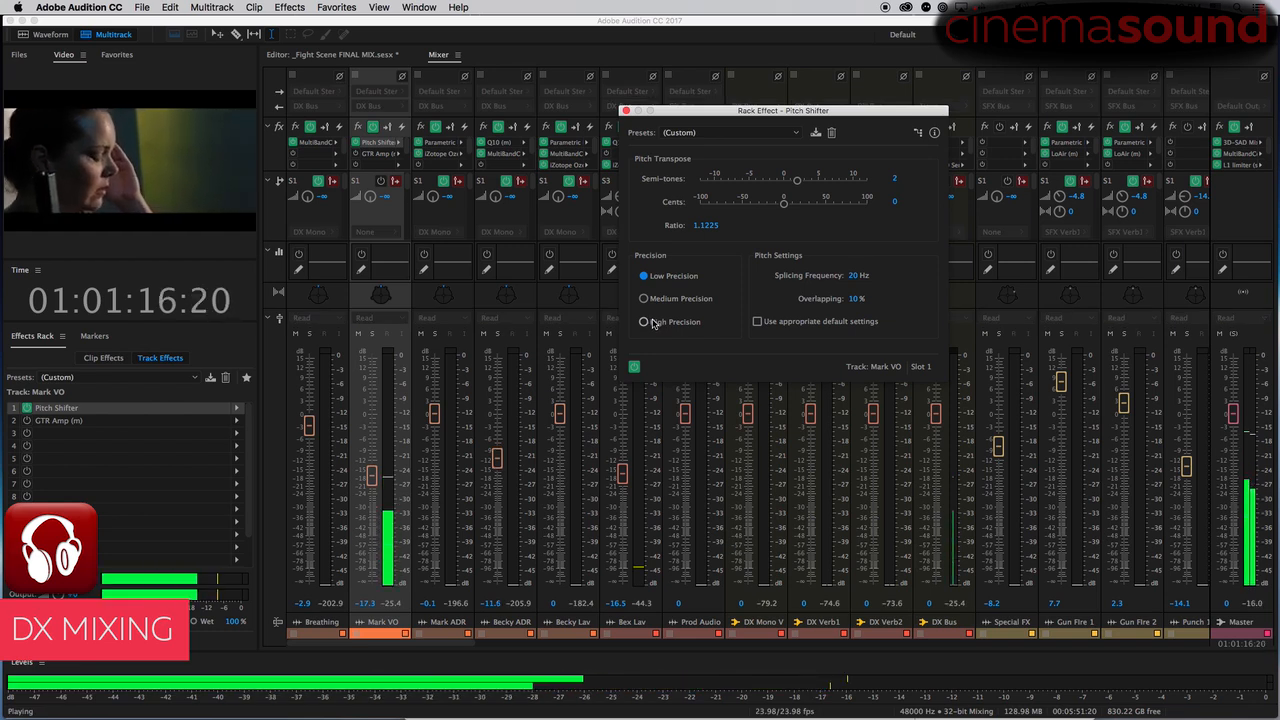
key(space)
- Set the Pitch Shifter to High Precision, play the voice-over and close the effect window
click(645, 323)
key(space)
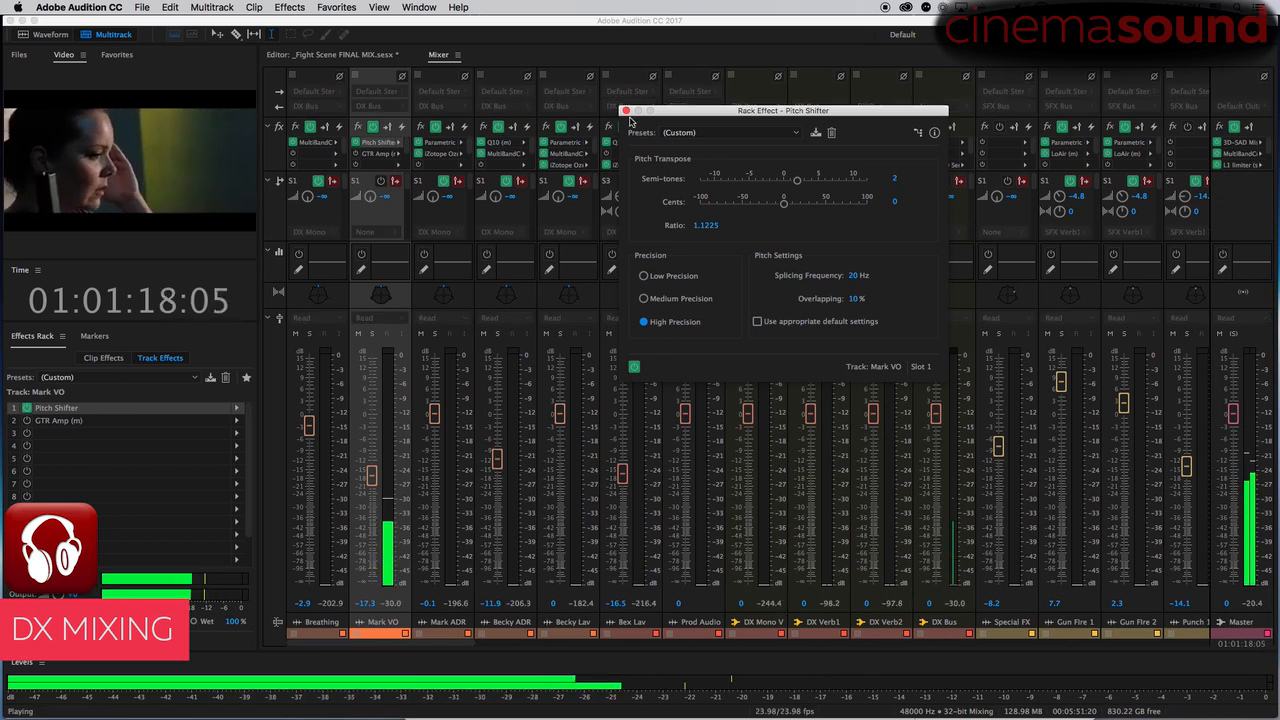
key(space)
click(625, 111)
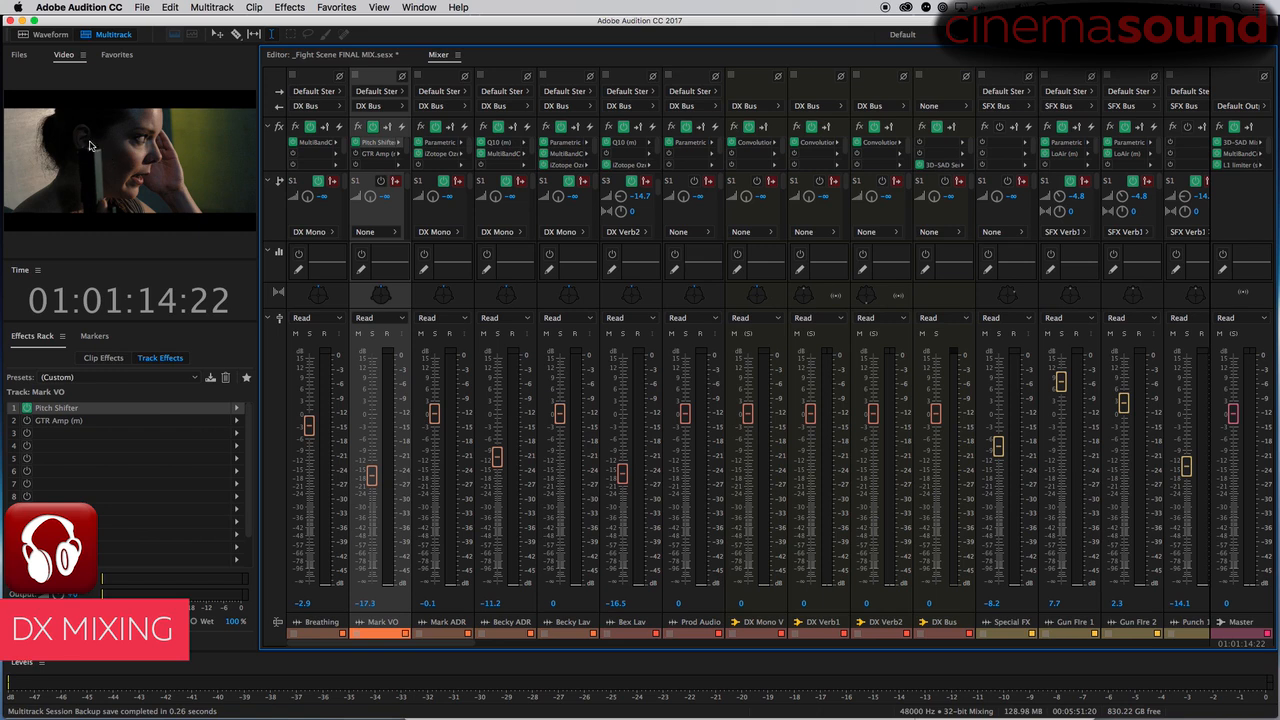
- Open Mark VO's GTR Amp effect, move its window clear of the track's effect slots and turn the effect on
double_click(379, 155)
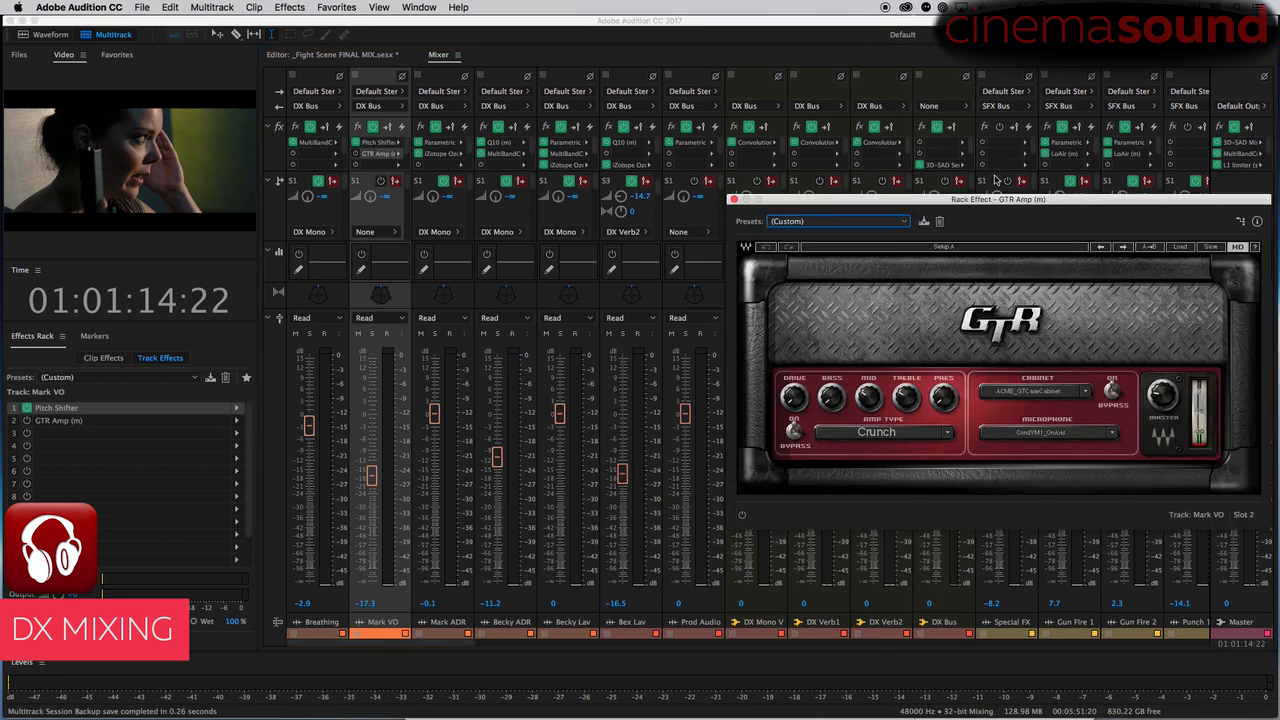
drag(1003, 200, 741, 180)
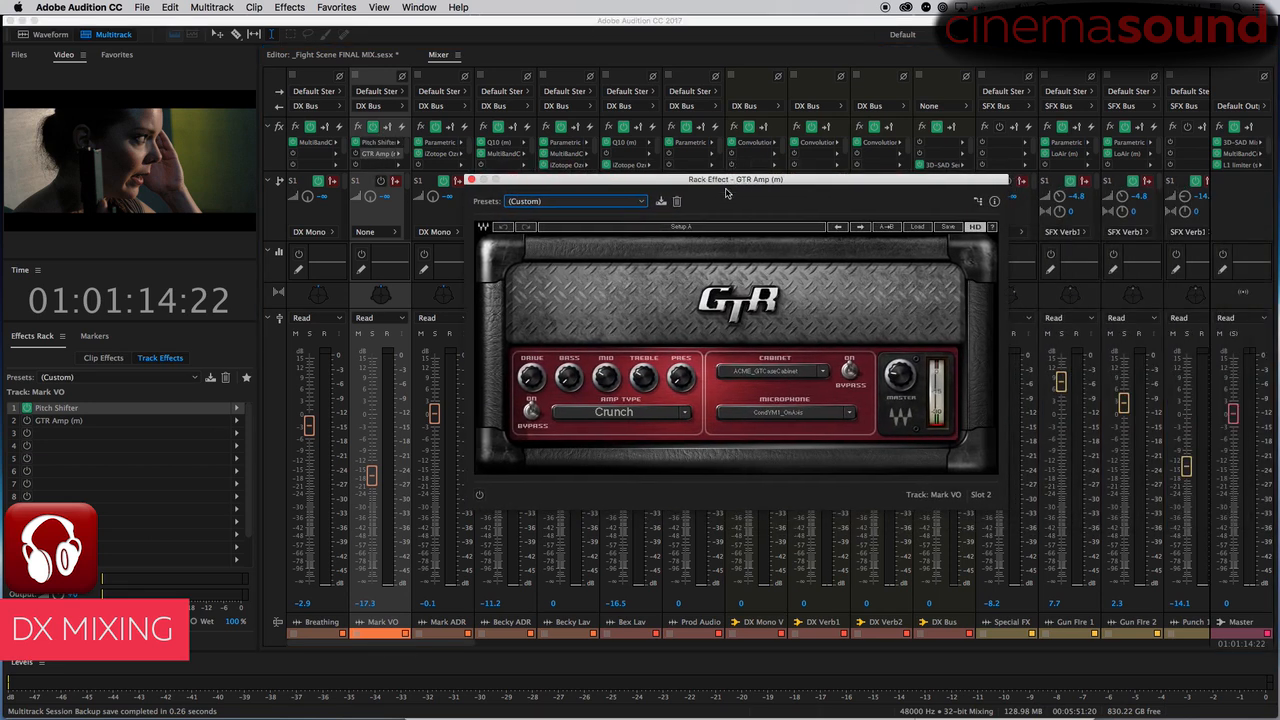
click(362, 155)
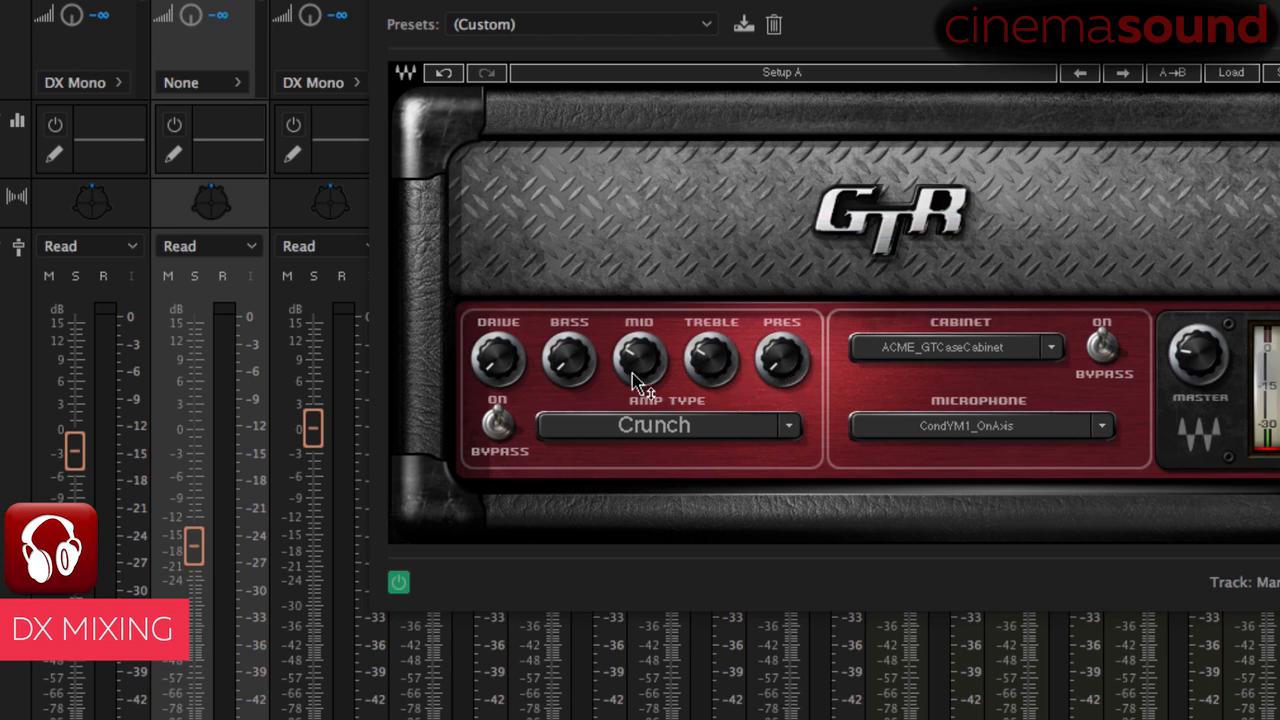
- Examine the GTR Amp's amp type, cabinet and microphone choices without selecting a different option
click(790, 426)
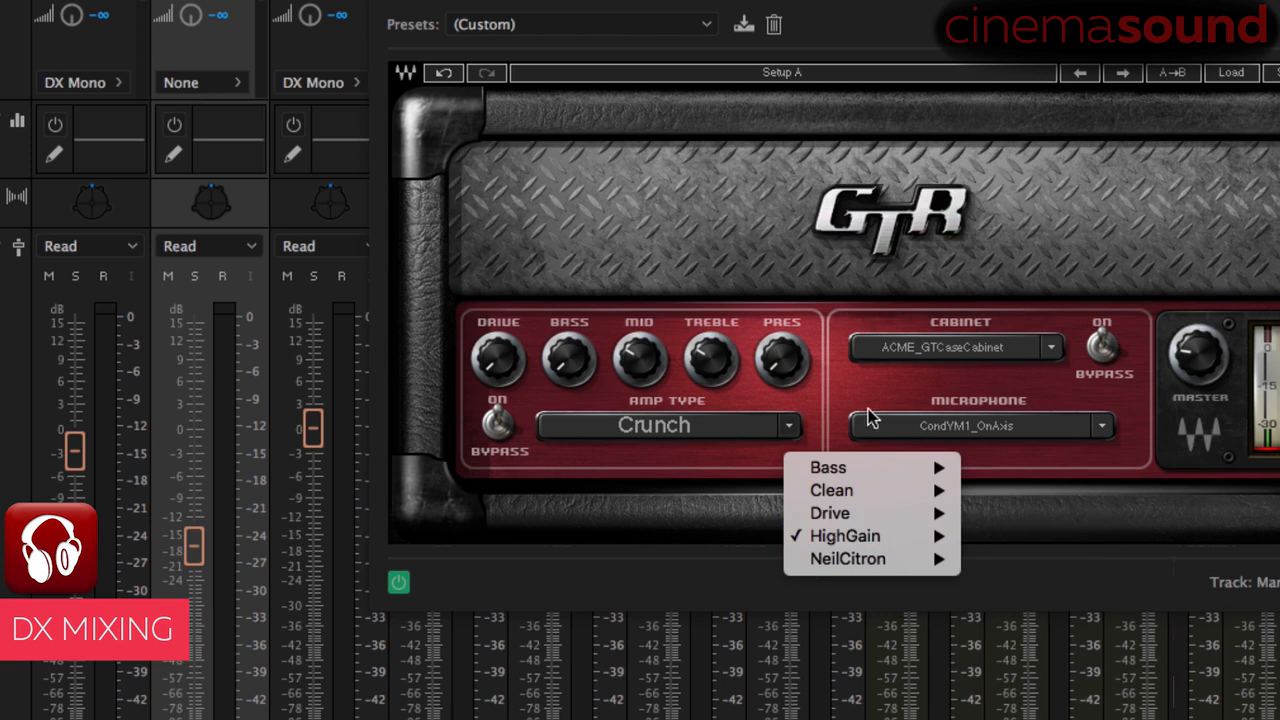
click(782, 420)
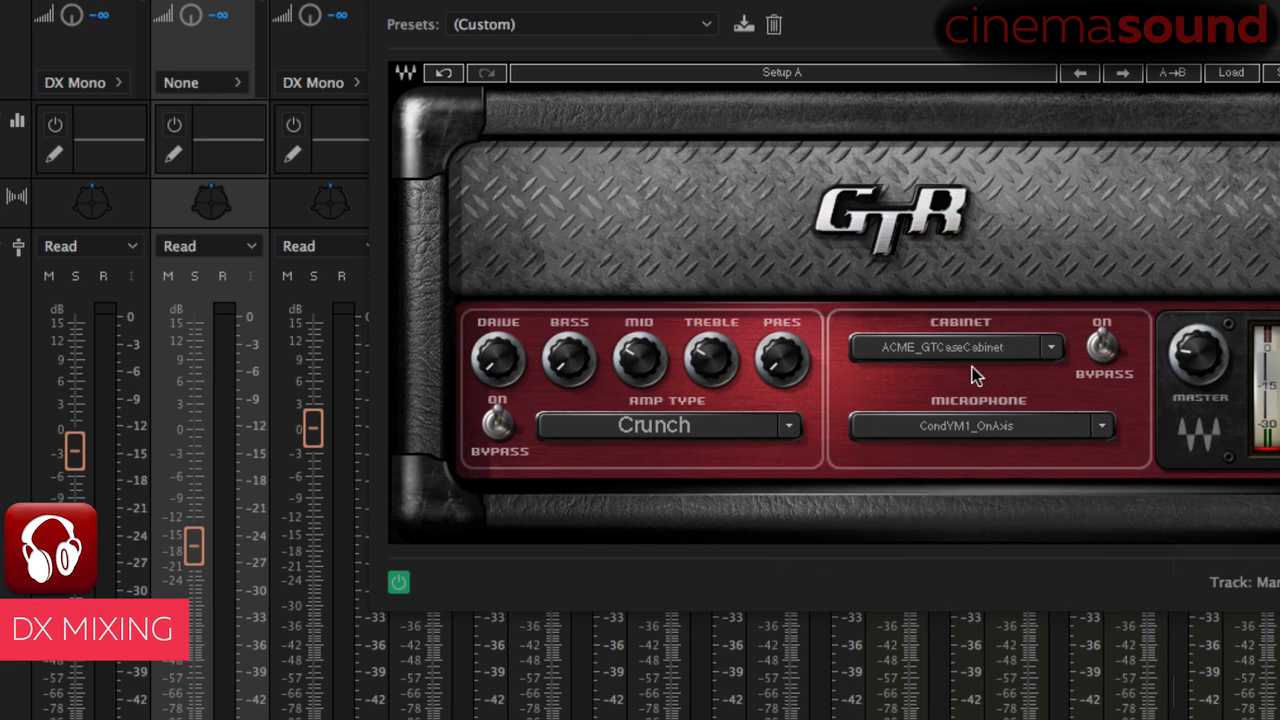
click(1017, 356)
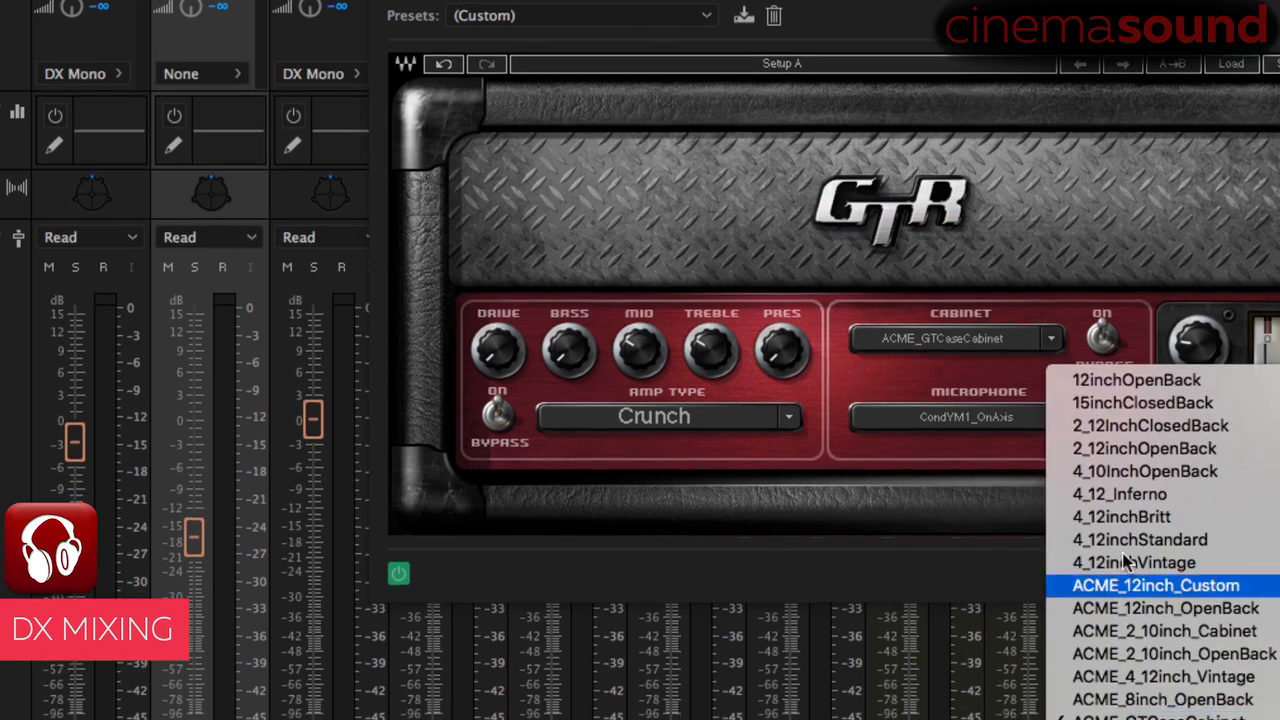
click(1000, 383)
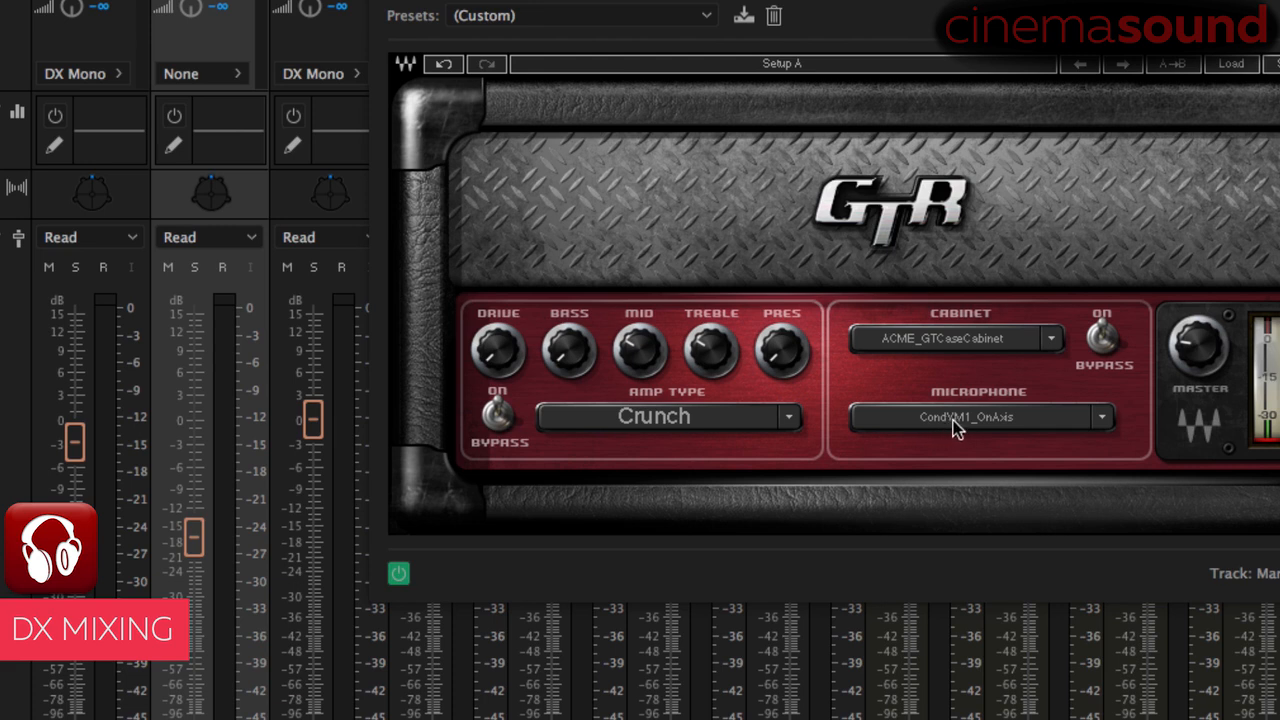
click(1104, 420)
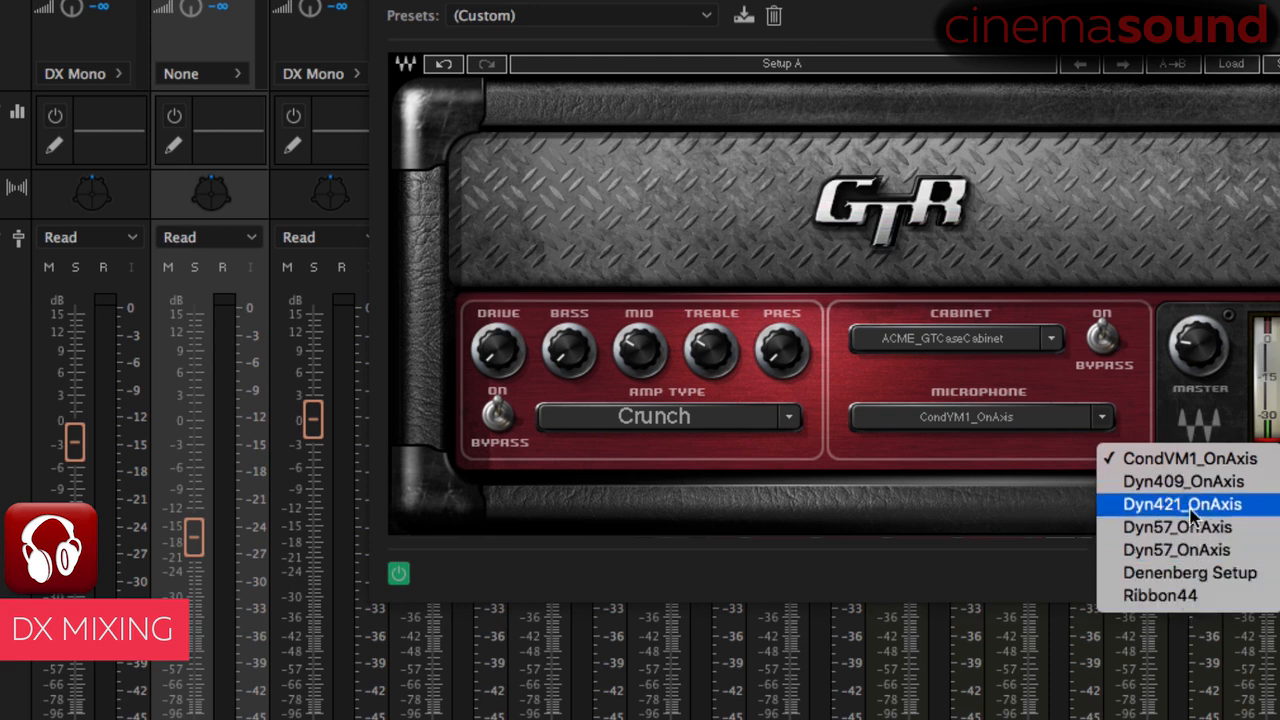
click(1048, 451)
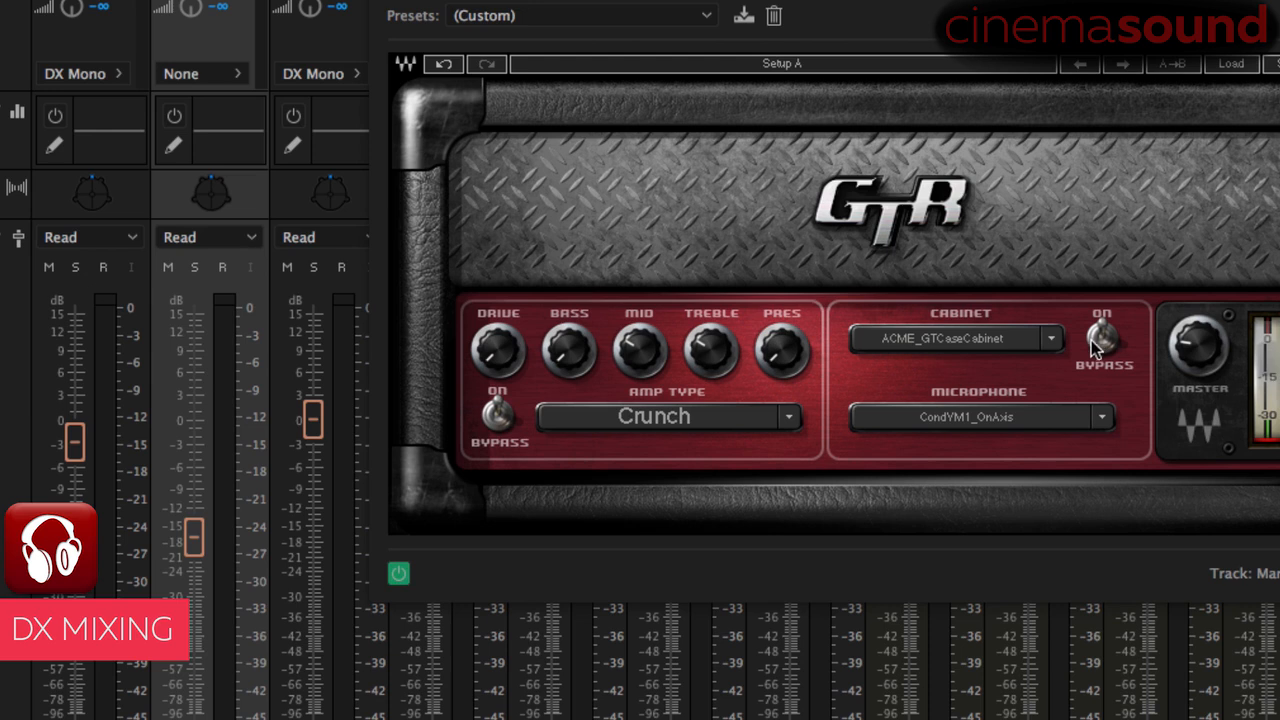
- Play the Mark VO track through the GTR Amp with its ACME_GTCaseCabinet cabinet
key(alt+1)
key(alt+2)
key(space)
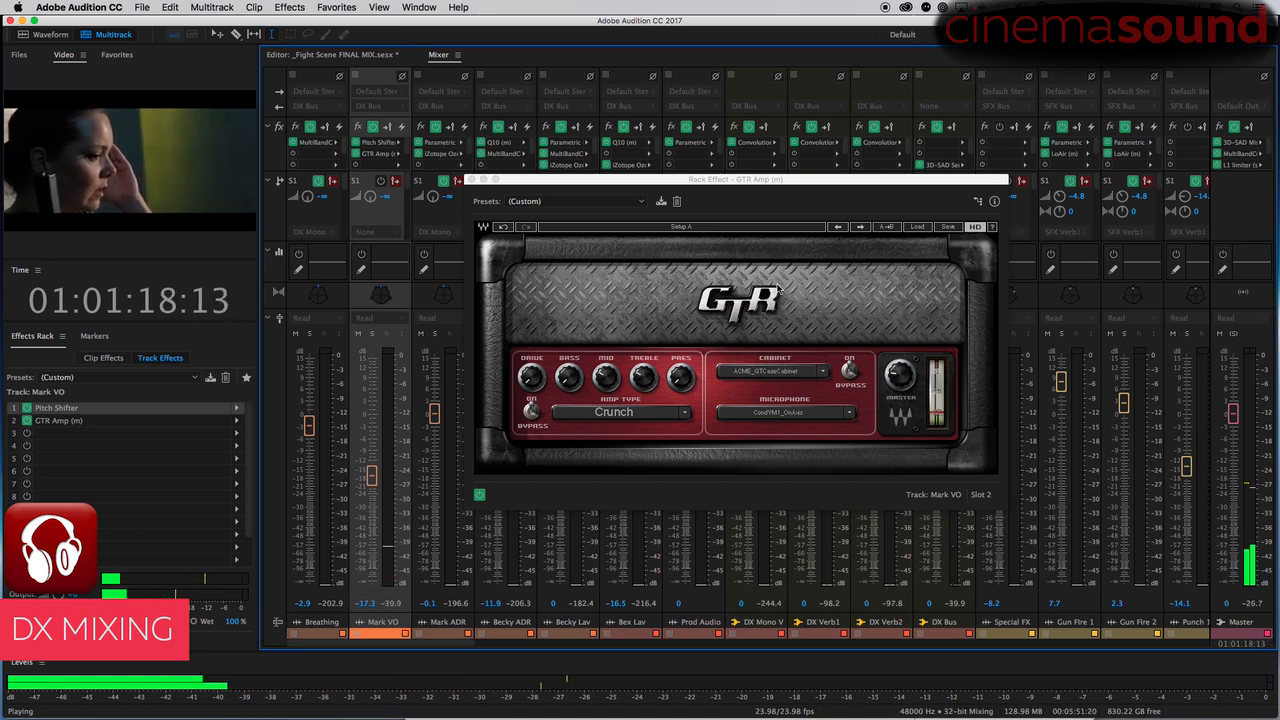
key(space)
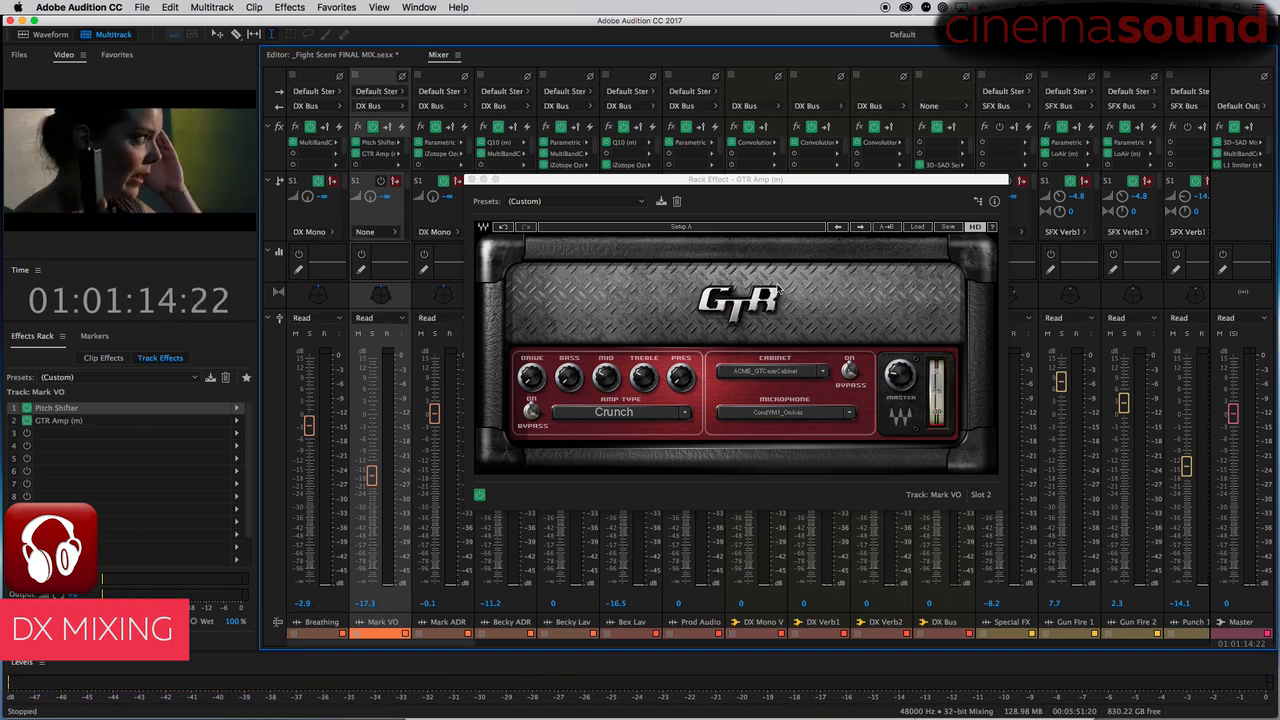
- Try the ACME_12inch_Custom cabinet in the GTR Amp and play the voice-over
click(825, 374)
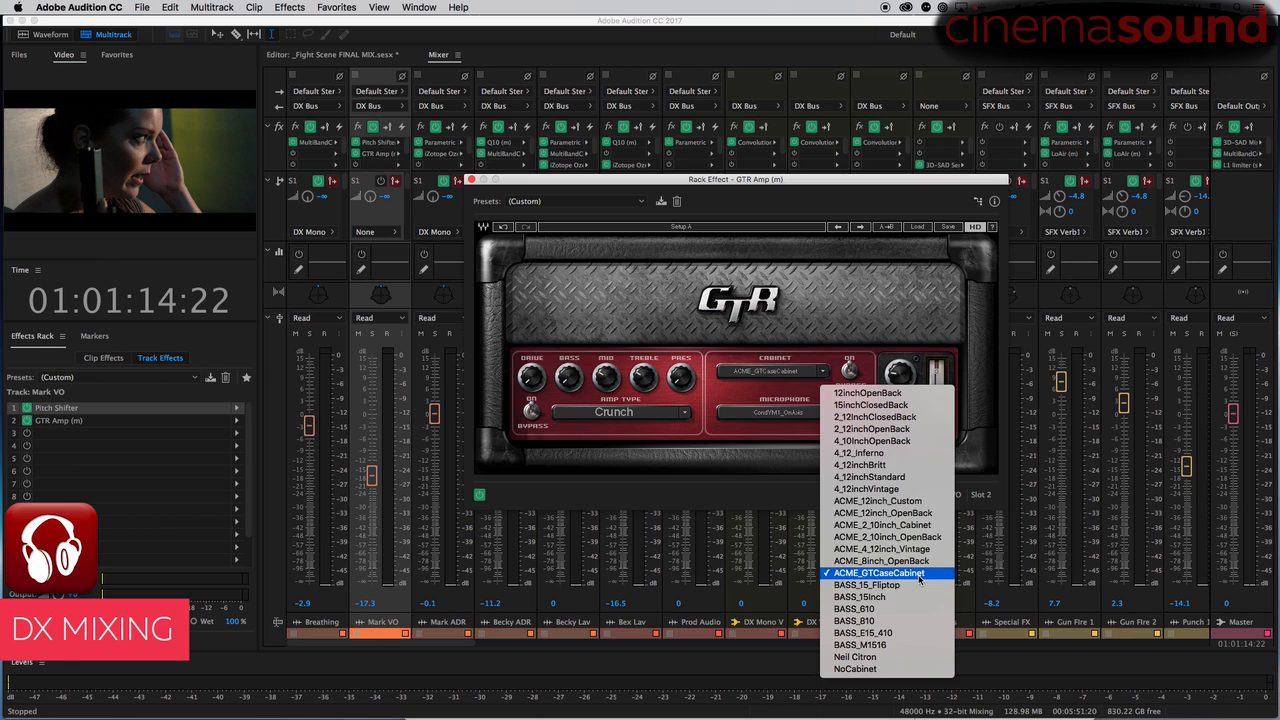
click(917, 501)
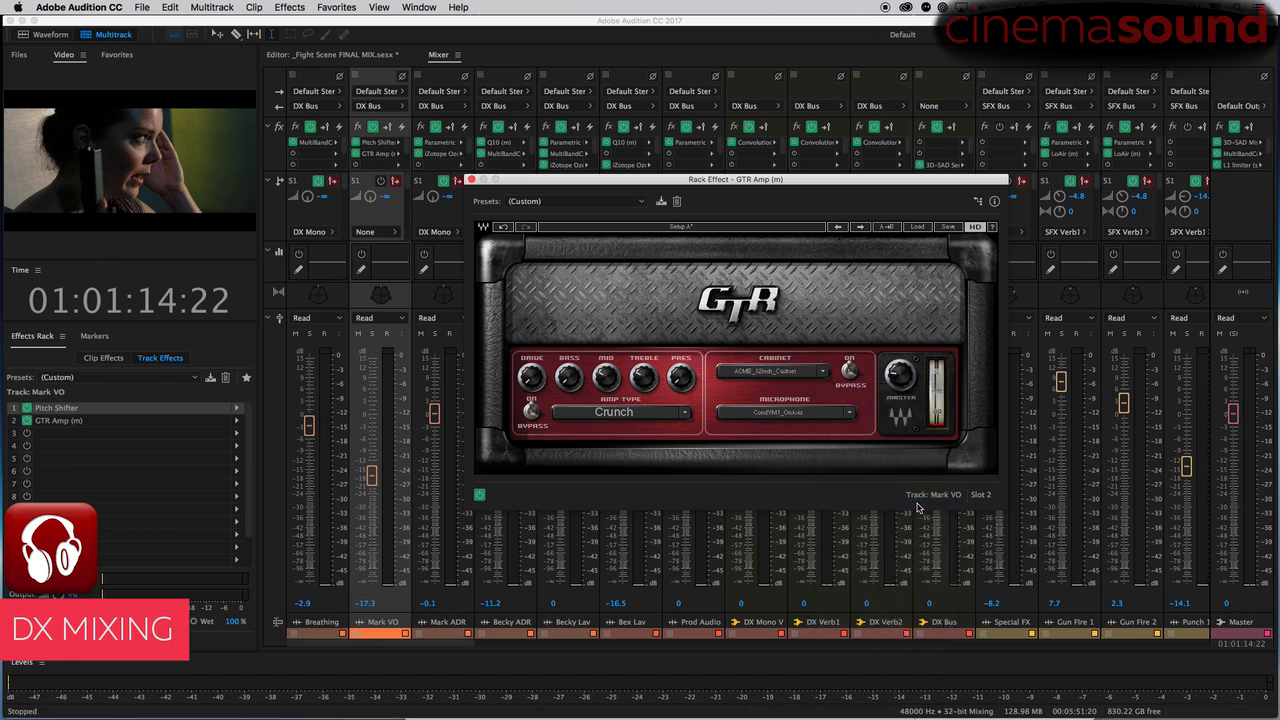
key(space)
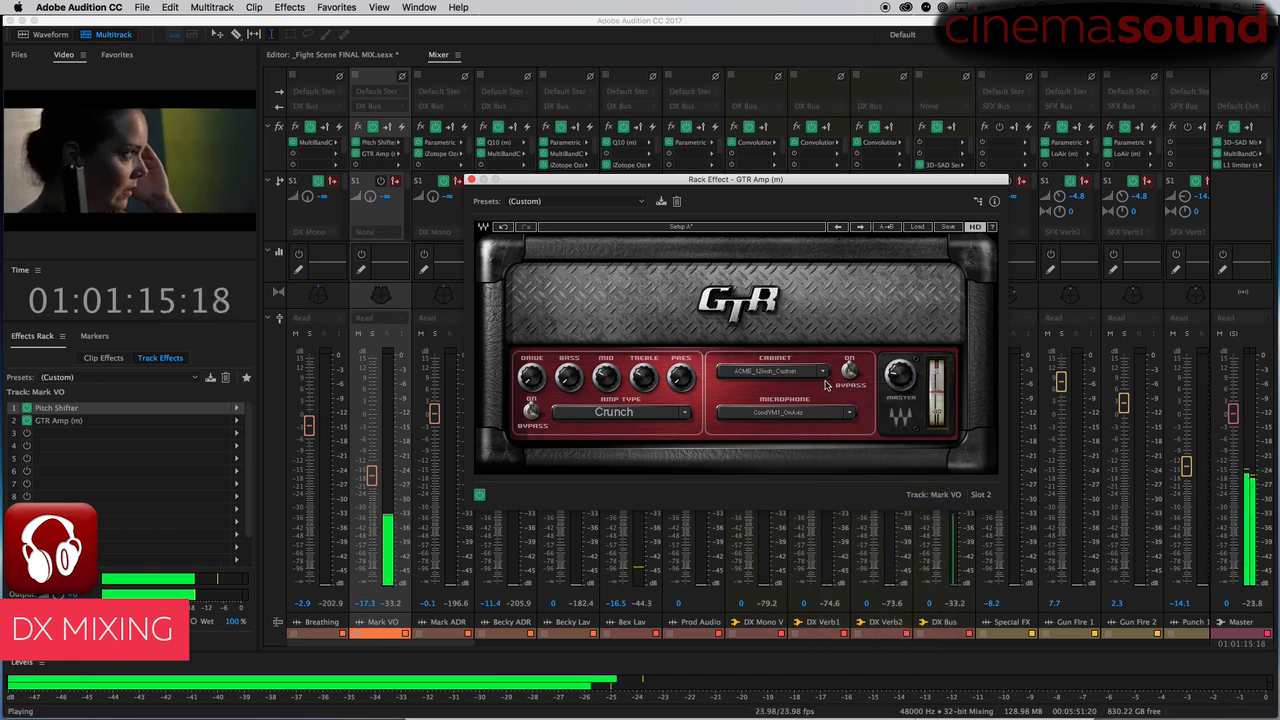
key(space)
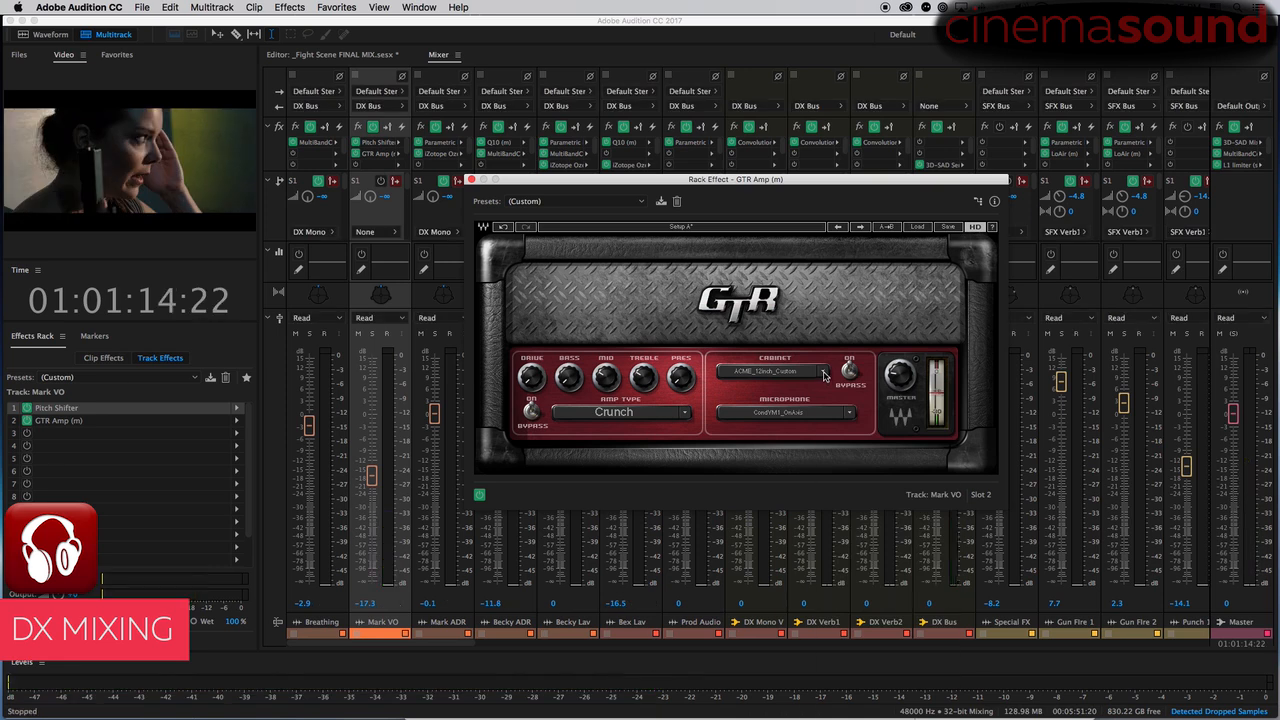
- Try the 12inchOpenBack cabinet in the GTR Amp and play the voice-over
click(825, 374)
click(874, 395)
key(space)
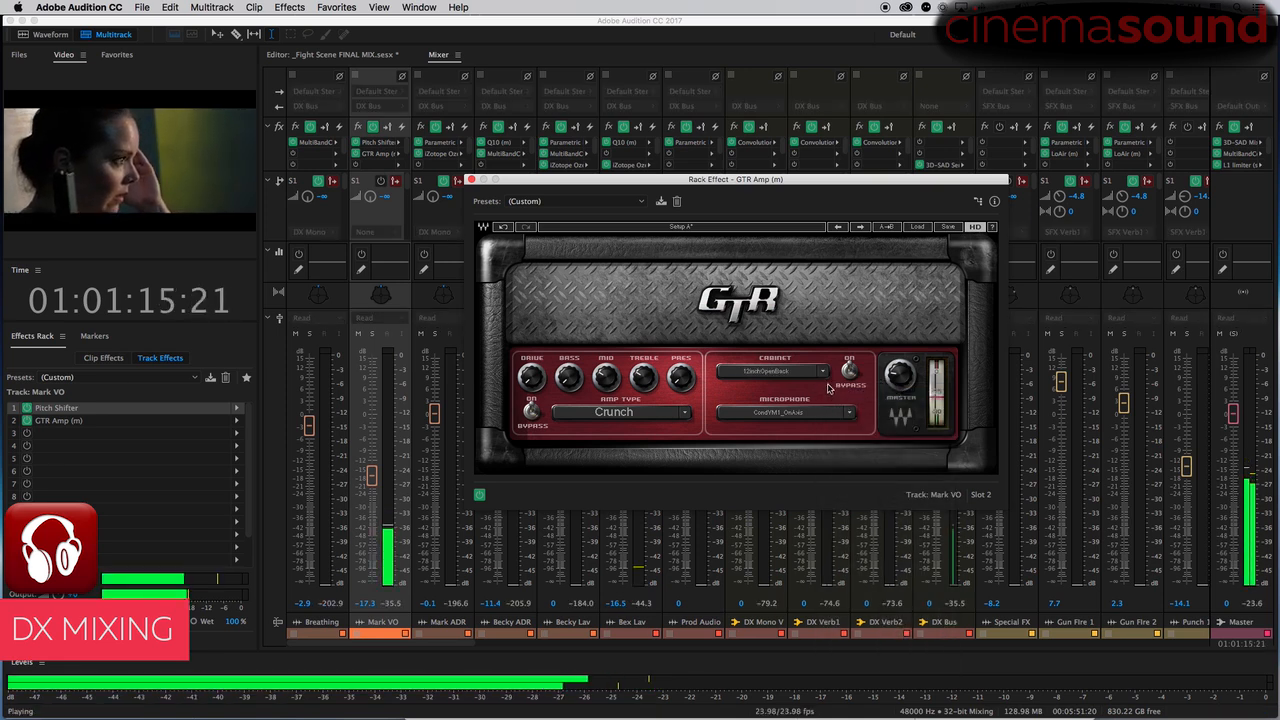
key(space)
- Set the GTR Amp's cabinet back to ACME_GTCaseCabinet and play the voice-over
click(825, 373)
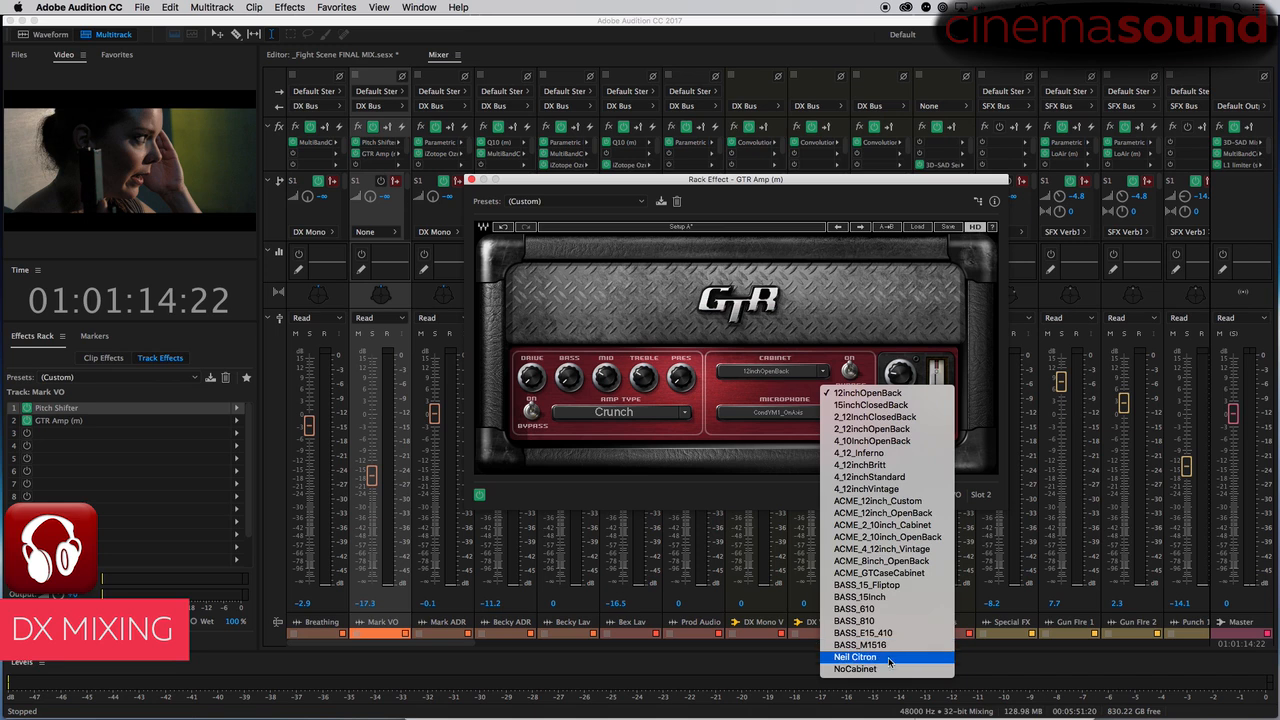
click(913, 575)
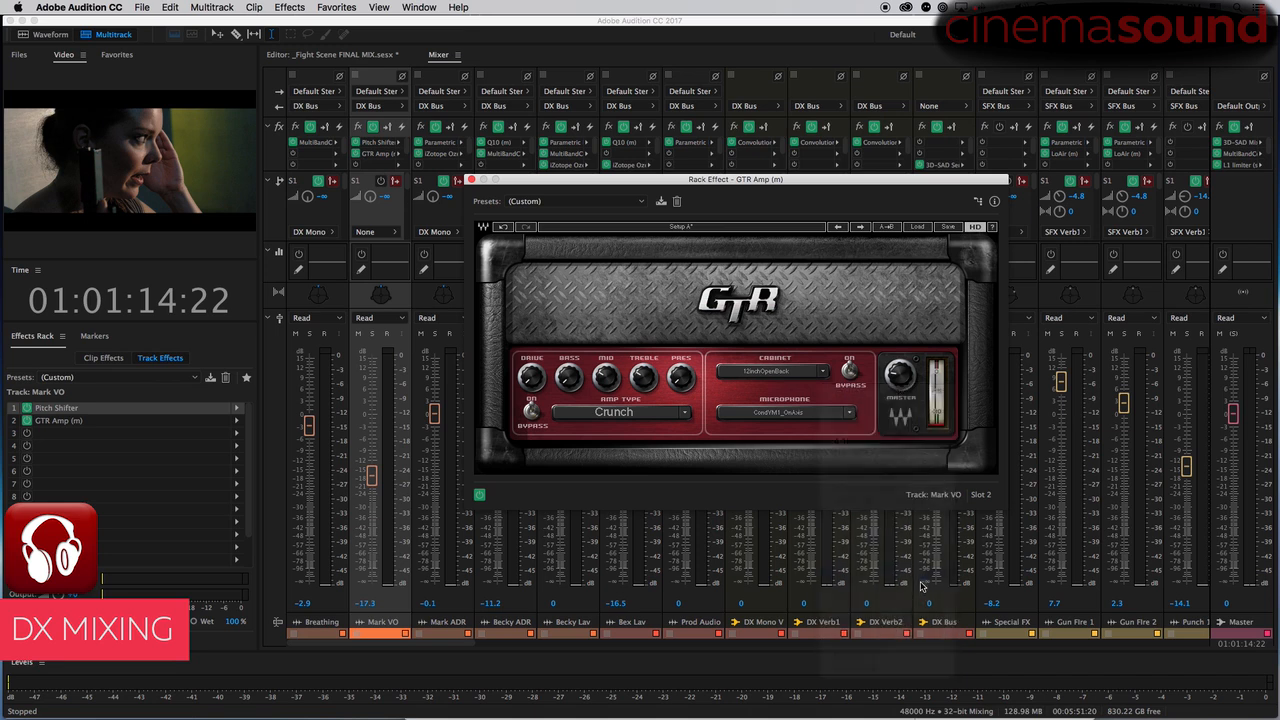
key(space)
key(space)
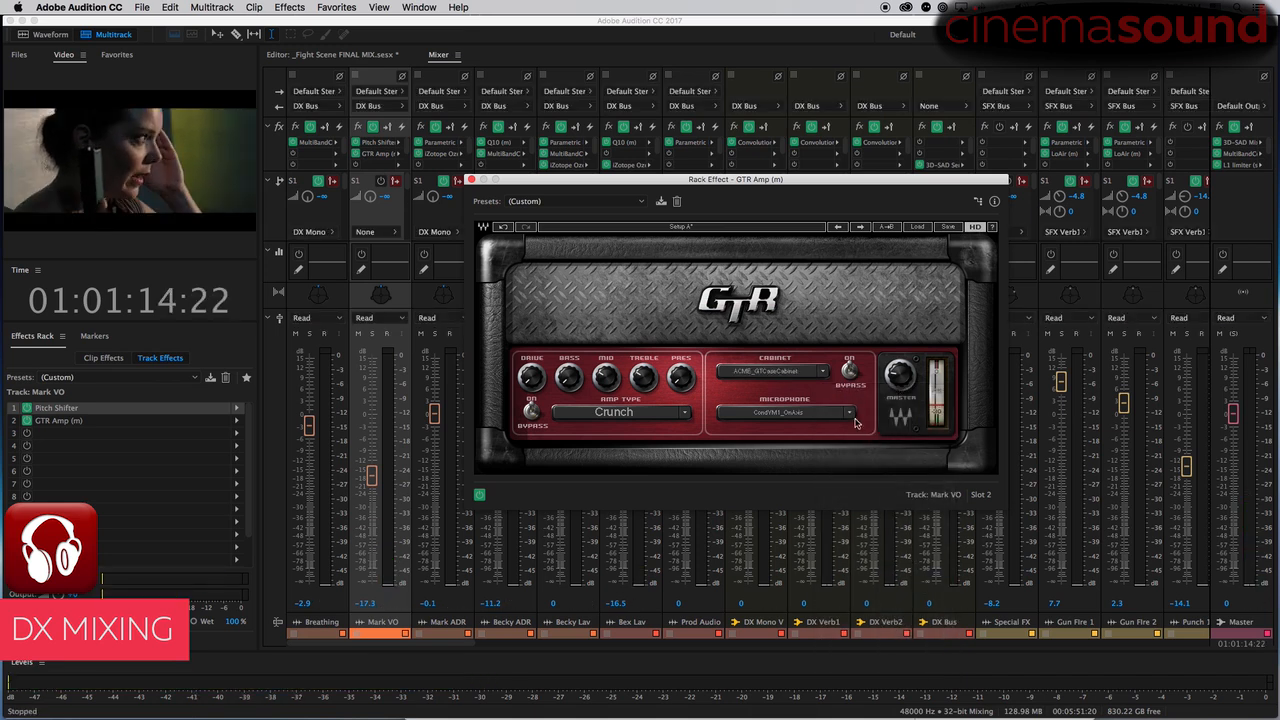
- Try the Dyn409_OnAxis microphone in the GTR Amp and play the voice-over
click(849, 412)
click(914, 448)
key(space)
key(space)
- Try the Dyn421_OnAxis microphone in the GTR Amp and play the voice-over
click(849, 412)
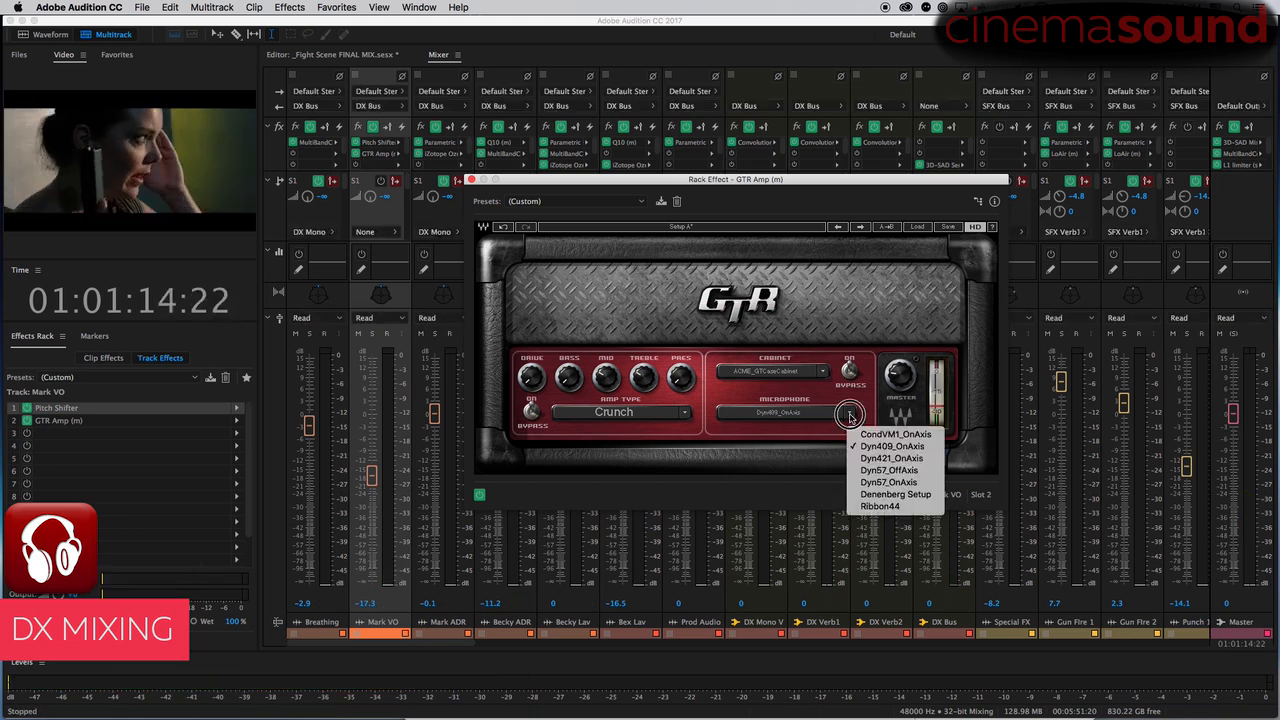
click(862, 457)
key(space)
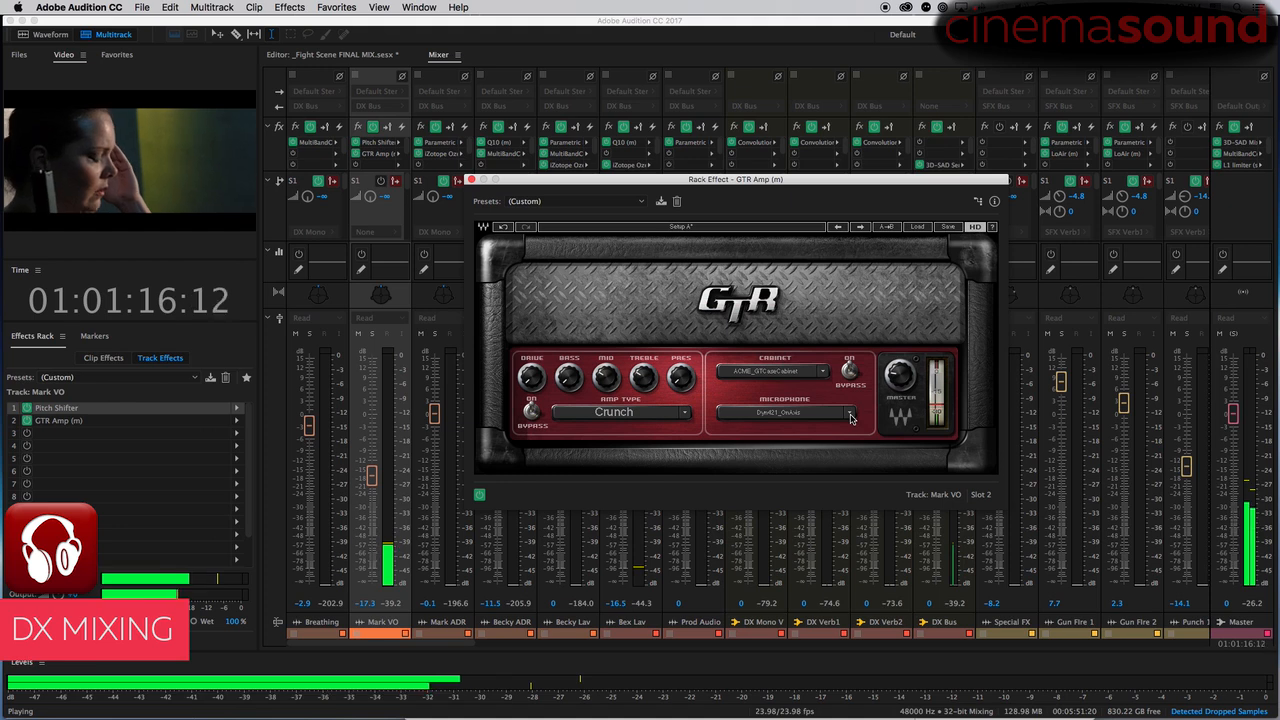
key(space)
- Try the Ribbon44 microphone in the GTR Amp and play the voice-over
click(850, 416)
click(895, 507)
key(space)
key(space)
- Set the GTR Amp's microphone back to CondVM1_OnAxis and close the effect window
click(852, 420)
click(893, 435)
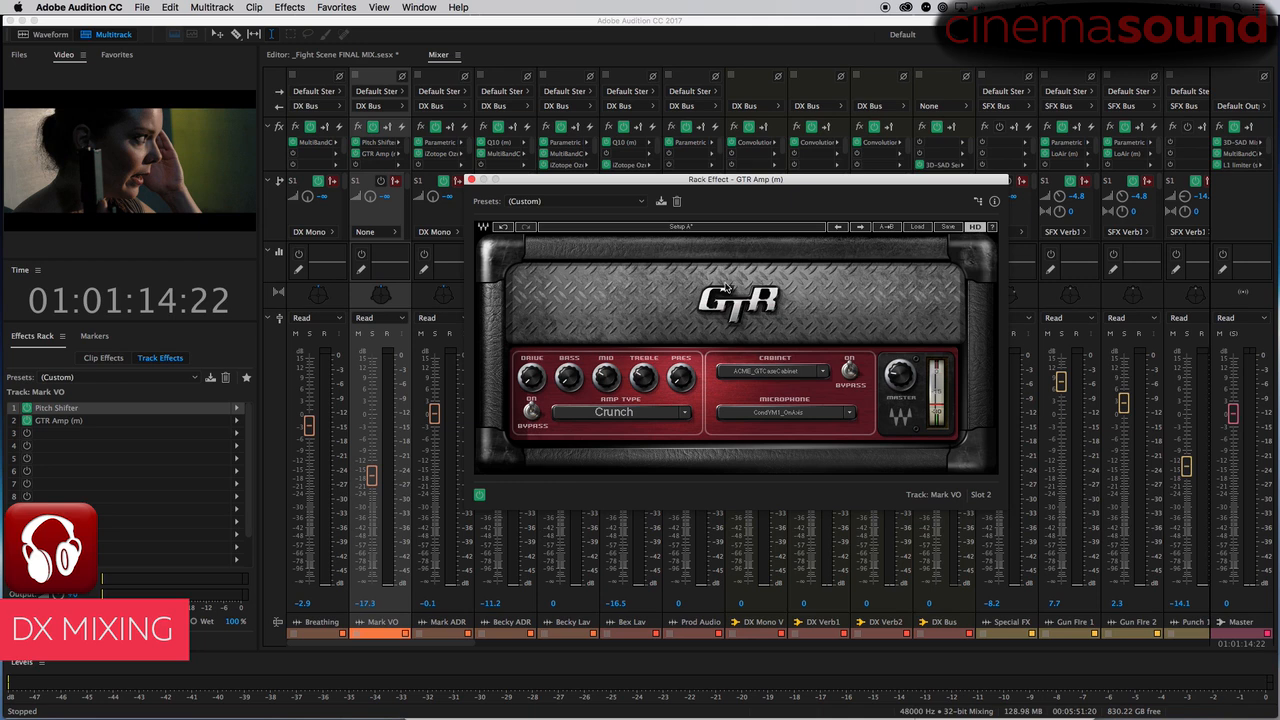
click(472, 180)
- Play the voice-over from 01:01:14:22 with the Pitch Shifter and GTR Amp both active
key(space)
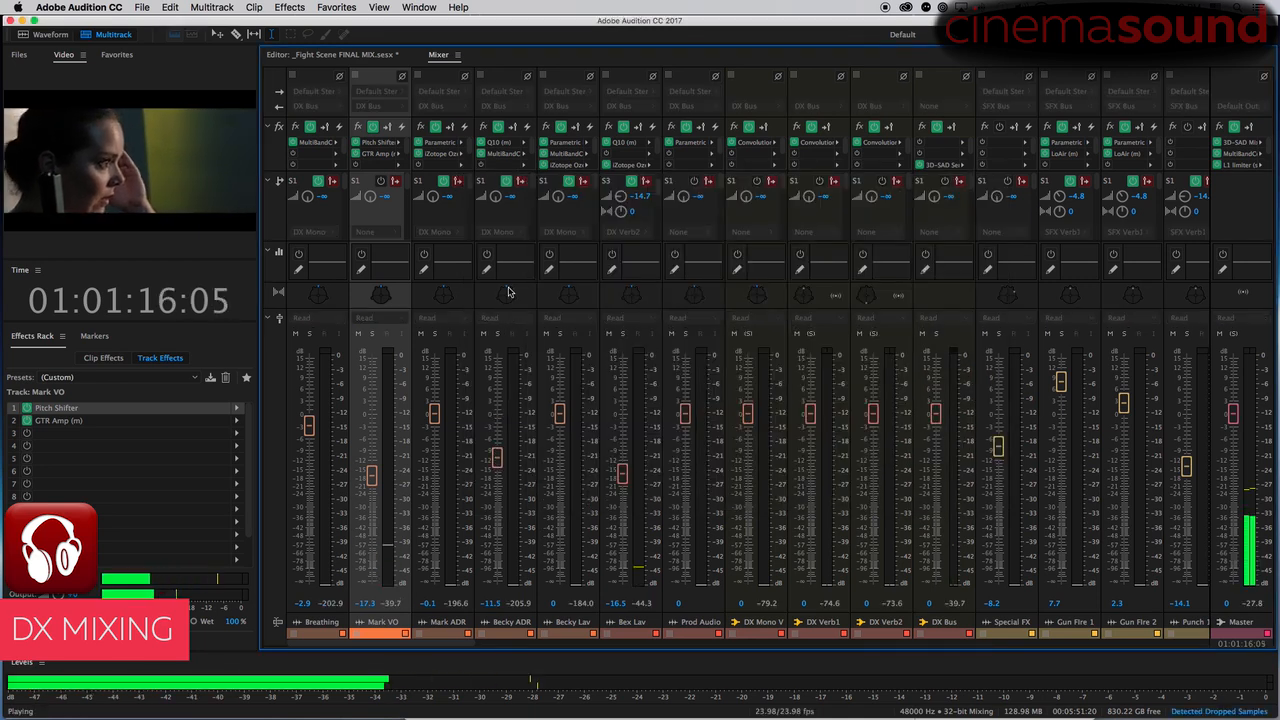
key(space)
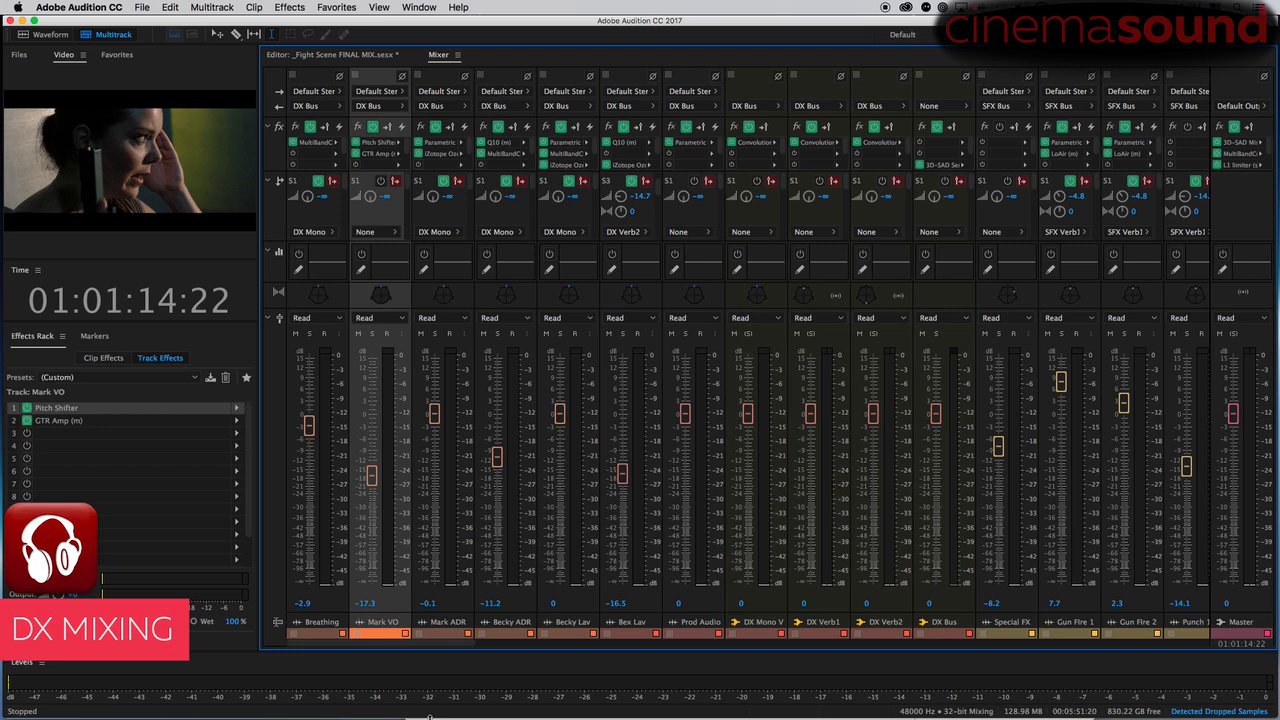
key(space)
key(space)
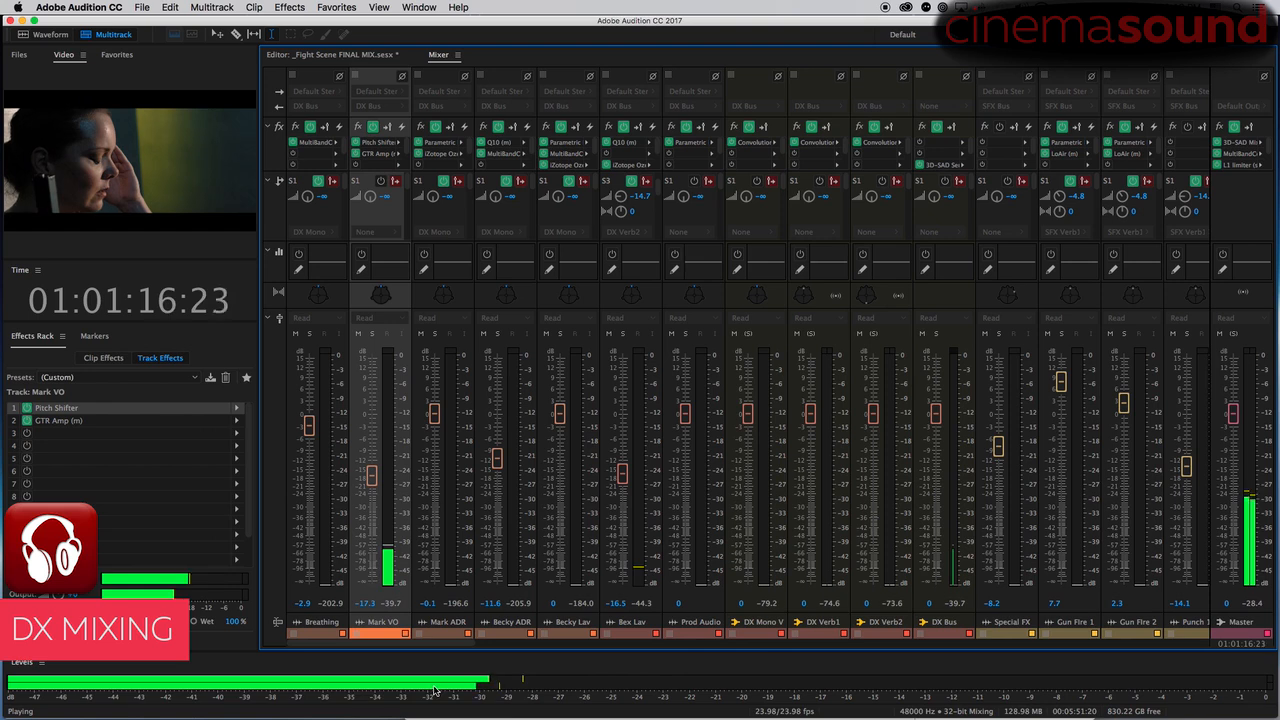
key(space)
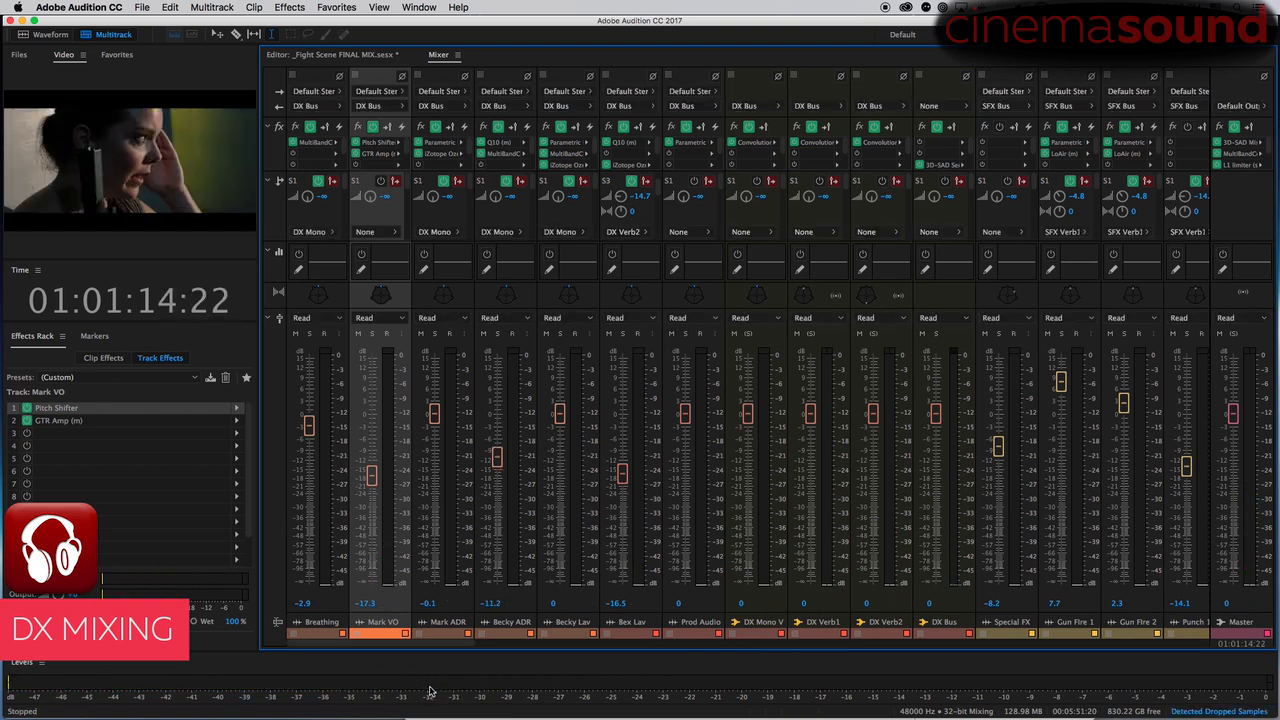
- In the multitrack timeline, place the playhead at 01:01:13:07 and play the dialogue leading into the Mark VO clip
key(alt+1)
click(461, 290)
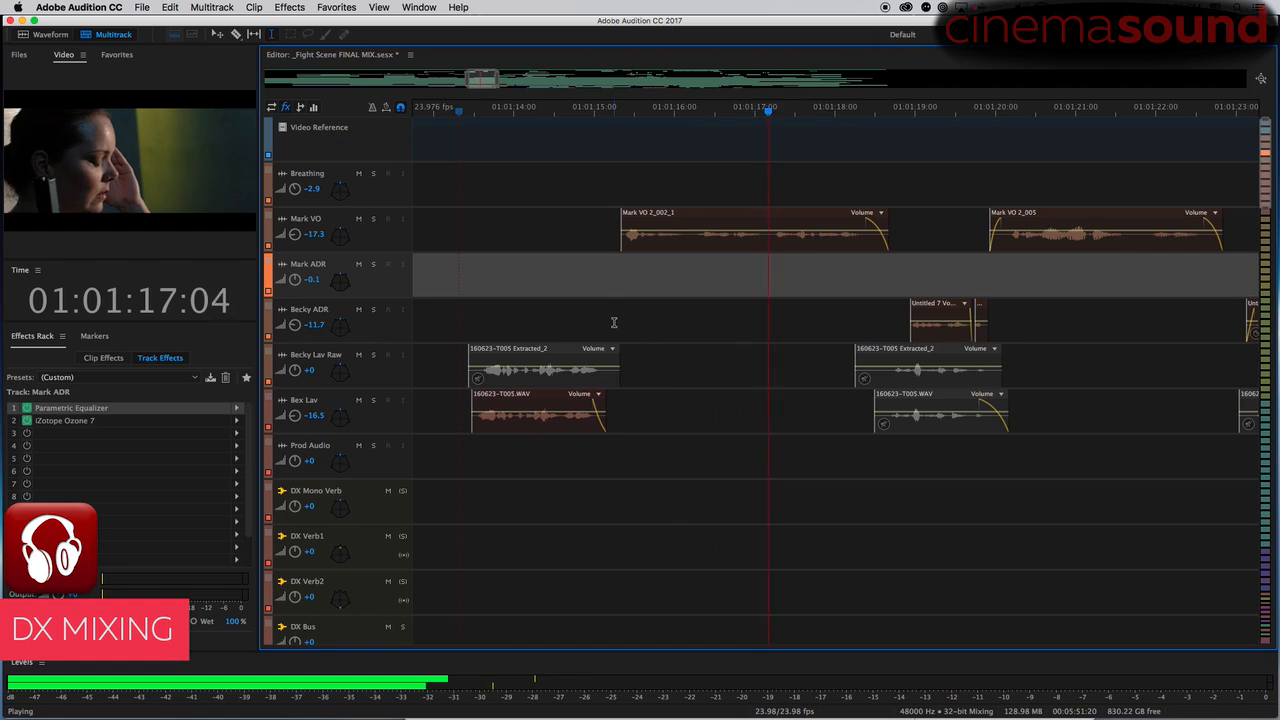
key(space)
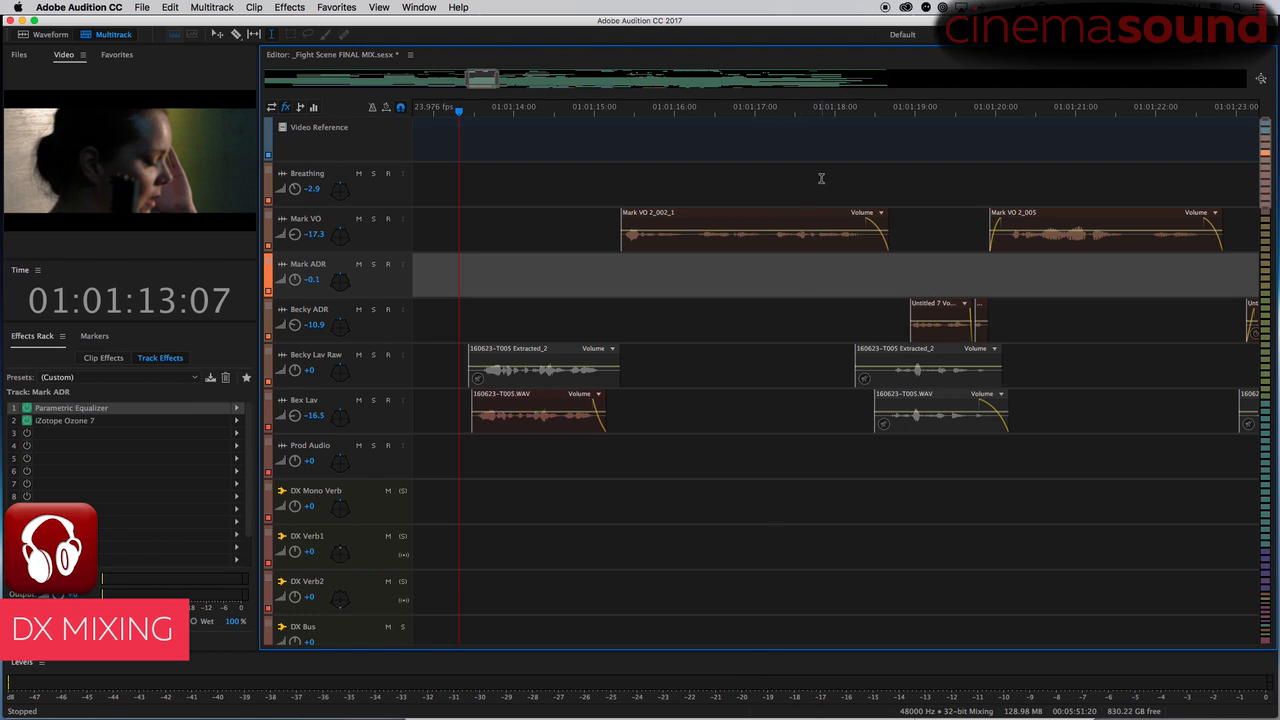
- Add the Phaser modulation effect to Mark VO's third effect slot in the mixer
click(775, 185)
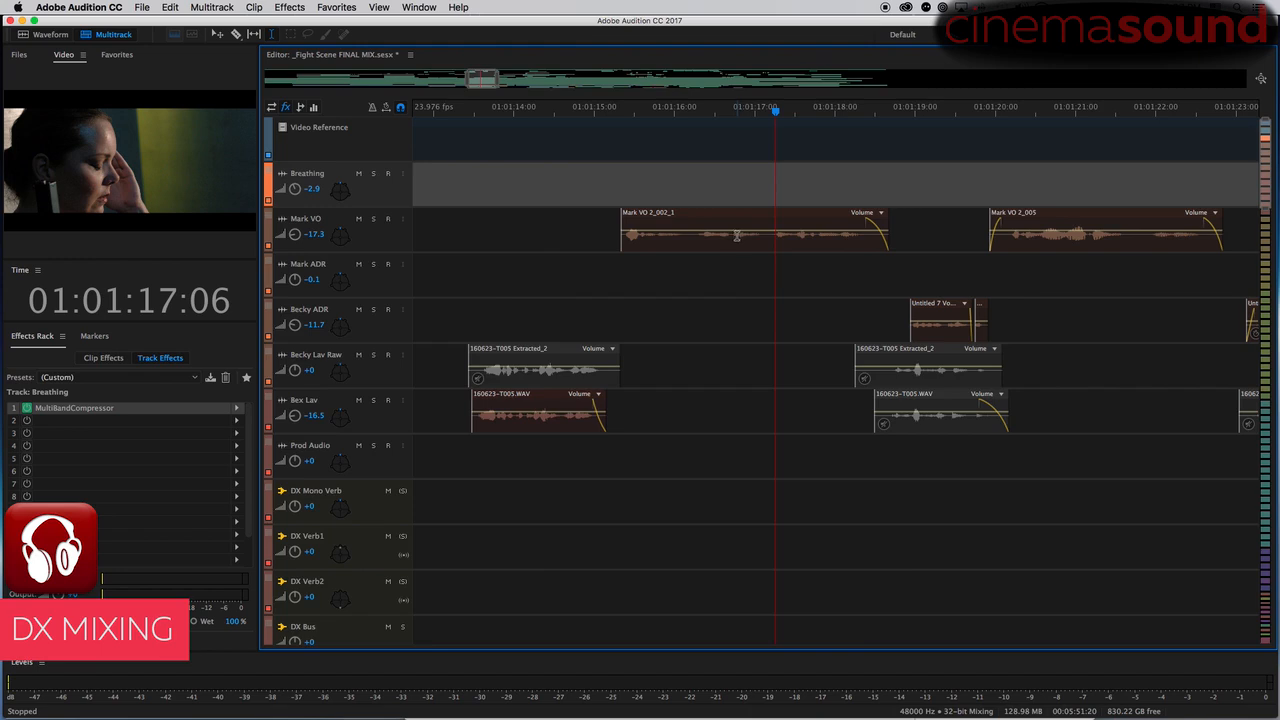
key(alt+2)
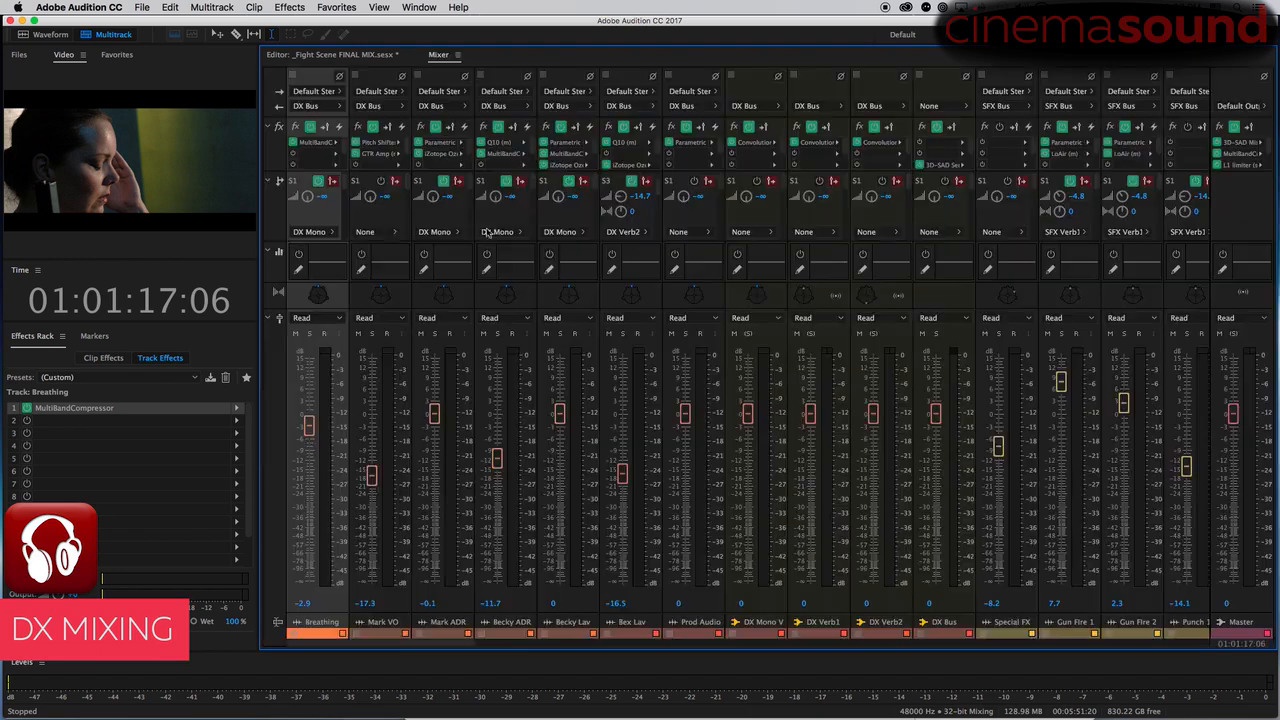
click(399, 167)
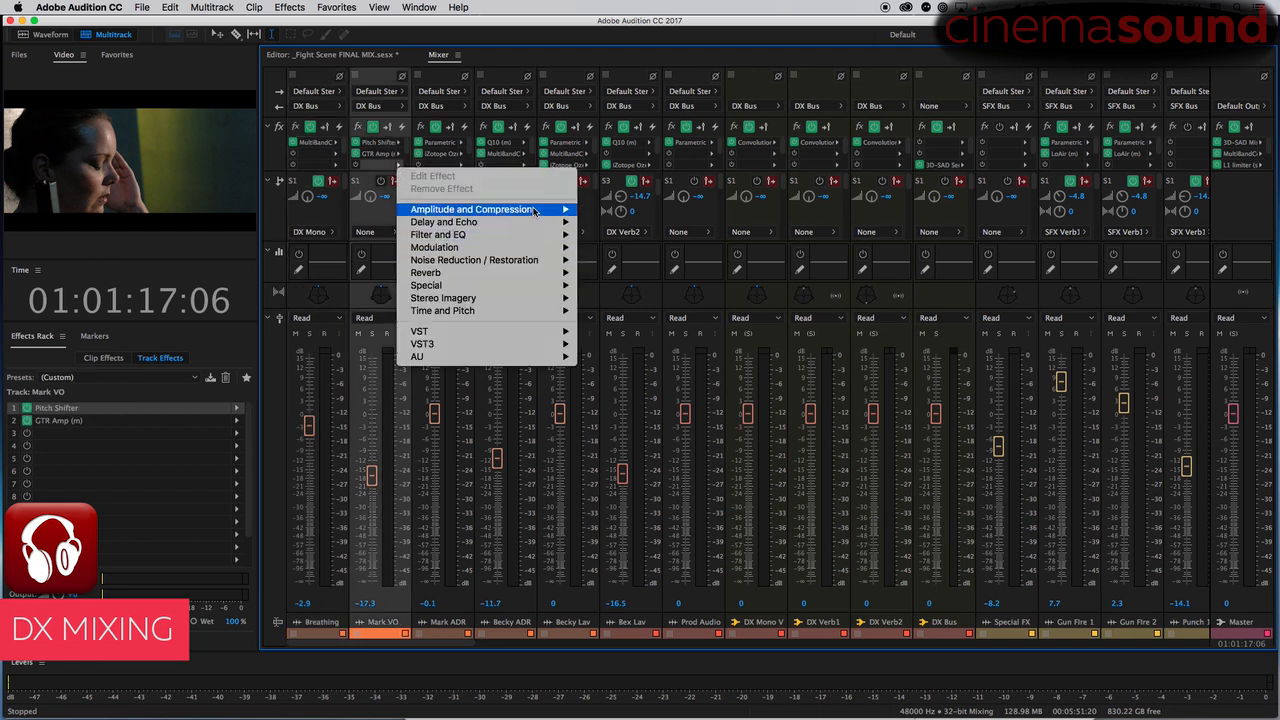
mouse_move(535, 260)
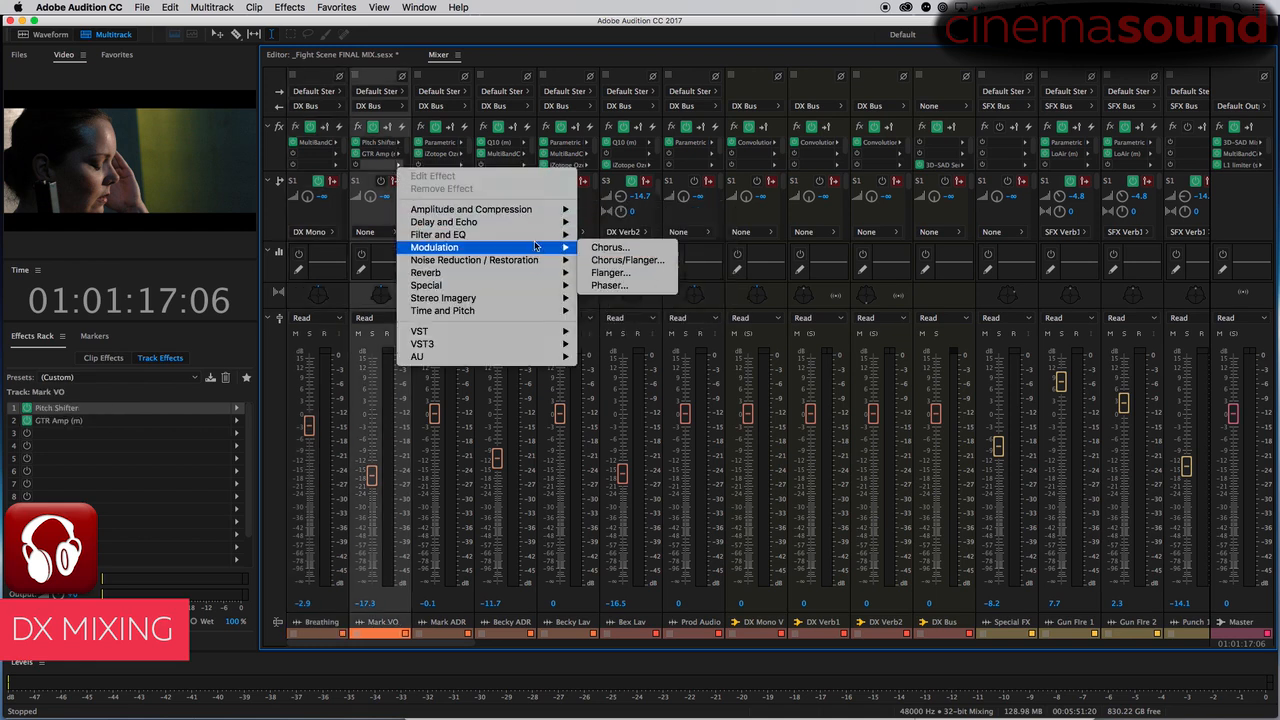
click(643, 288)
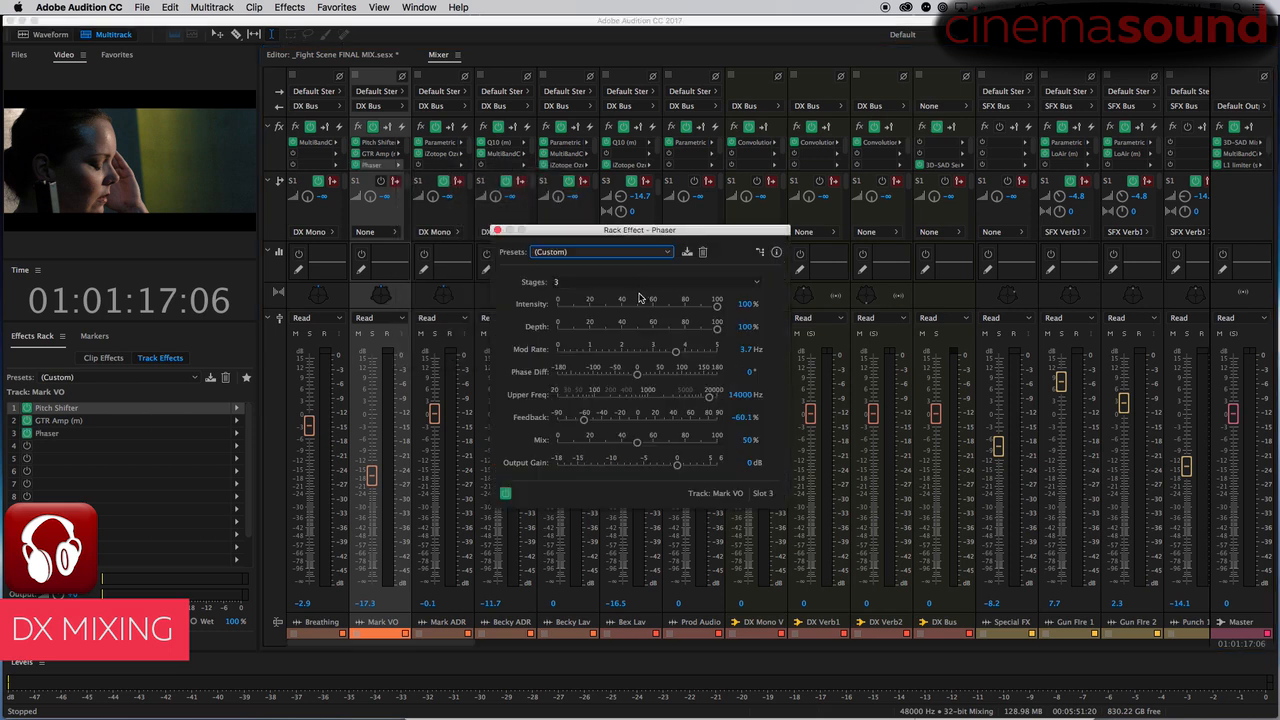
- Place the playhead at 01:01:15:03 before the Mark VO clip and play it through the Phaser
key(alt+1)
drag(605, 190, 888, 198)
key(alt+2)
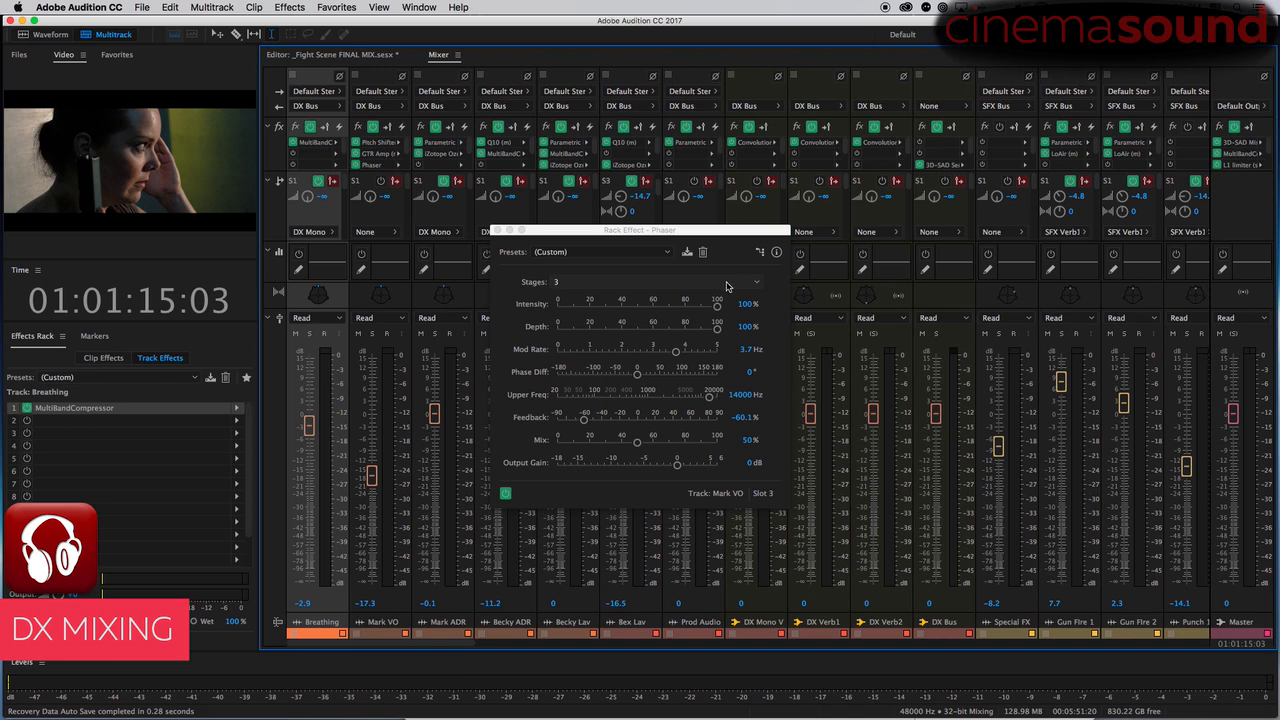
key(space)
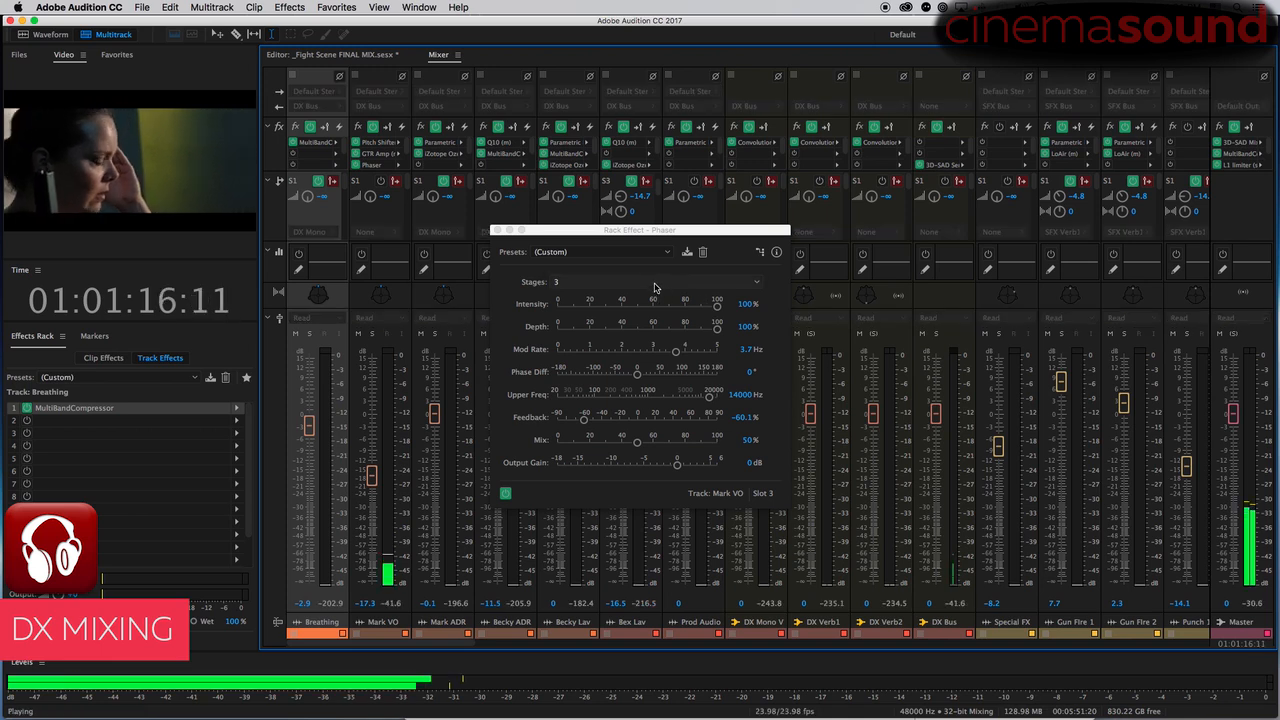
key(space)
- Apply the Rubber Monster preset to the Phaser and play the voice-over
click(638, 253)
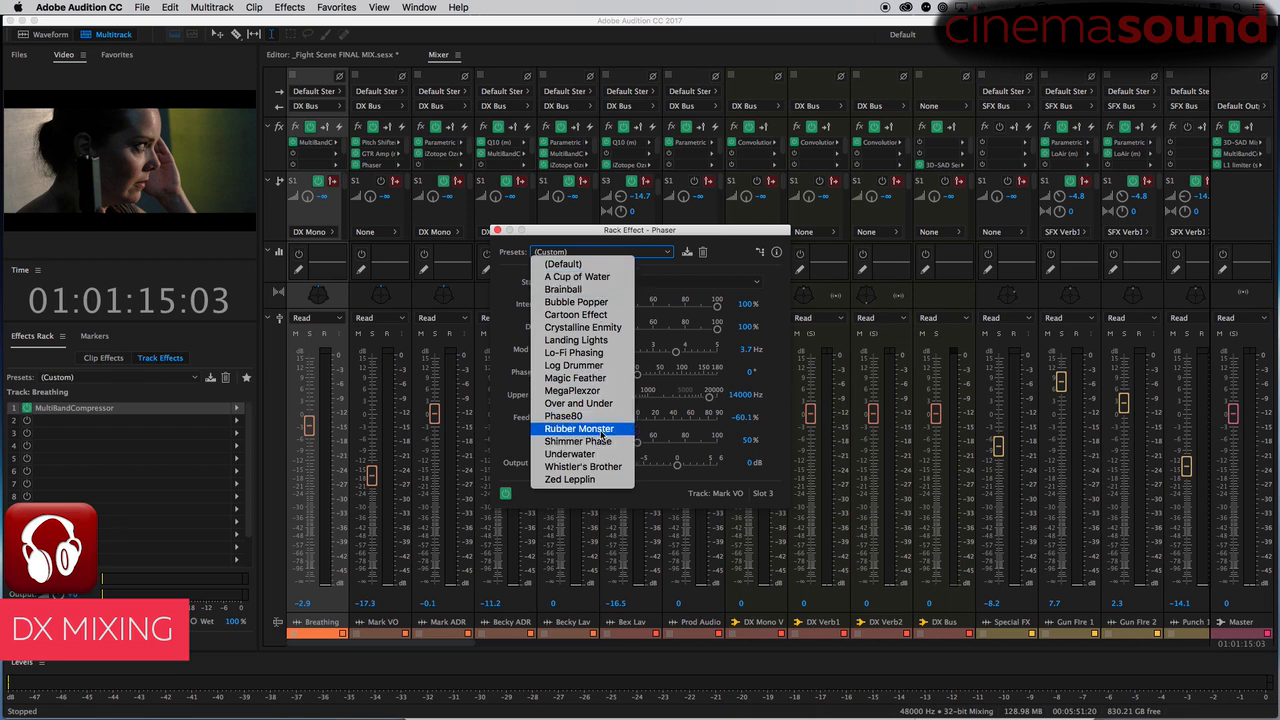
click(603, 428)
key(space)
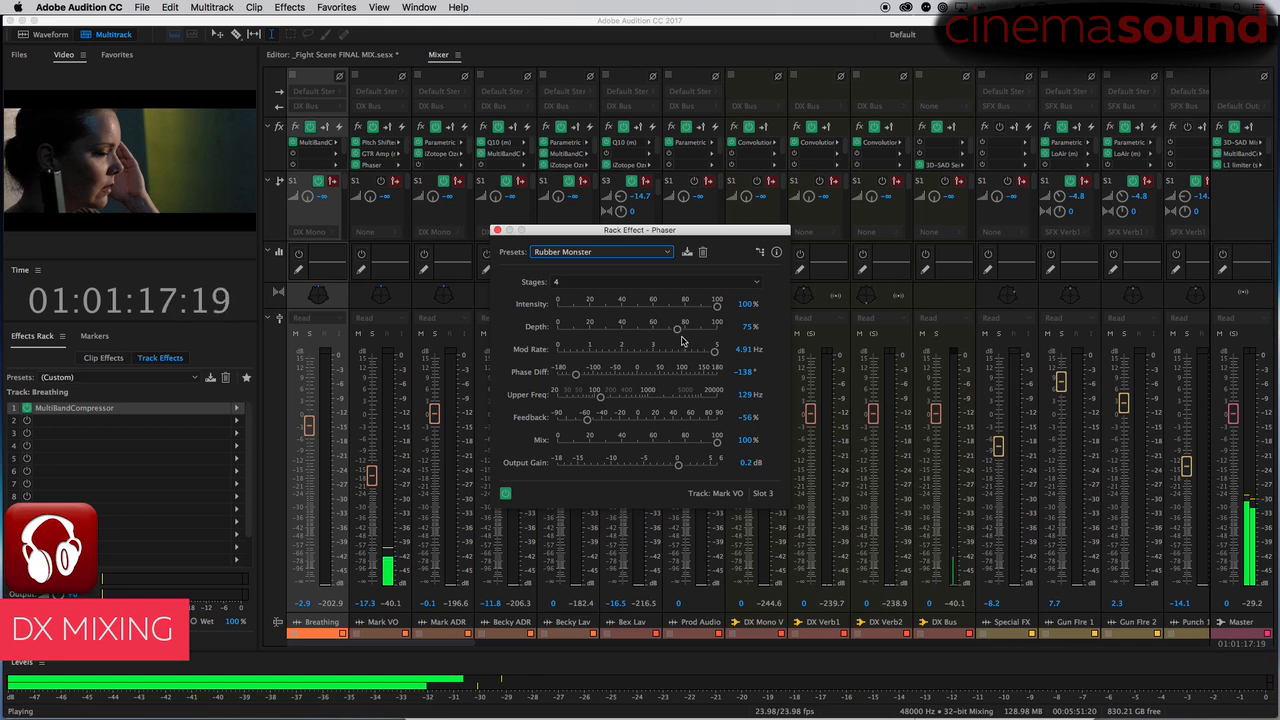
key(space)
- Set the Phaser's Mod Rate to about 0.76 Hz, Phase Diff to about -155.4°, Mix to about 94.1% and Depth to 100%
drag(714, 351, 568, 375)
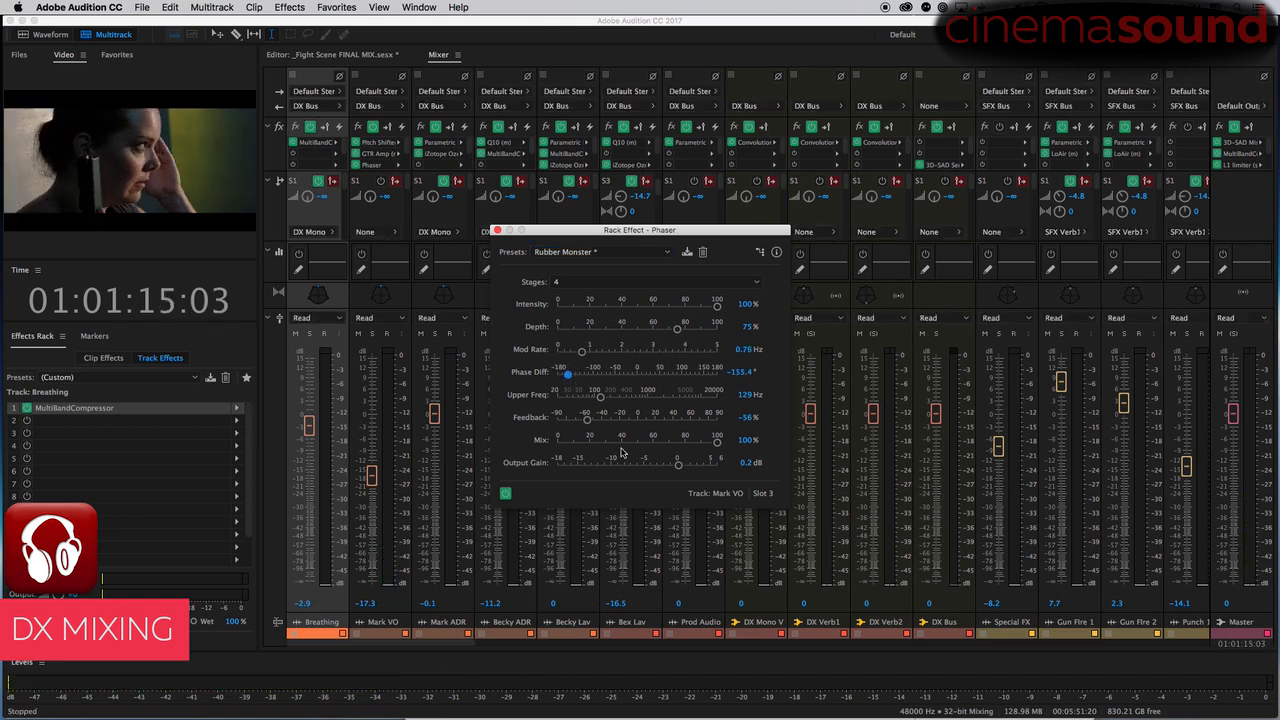
mouse_move(719, 446)
mouse_down()
mouse_move(663, 437)
mouse_move(709, 449)
mouse_up()
drag(680, 331, 745, 339)
- Set the Phaser's Stages to 6 and play the voice-over
click(677, 281)
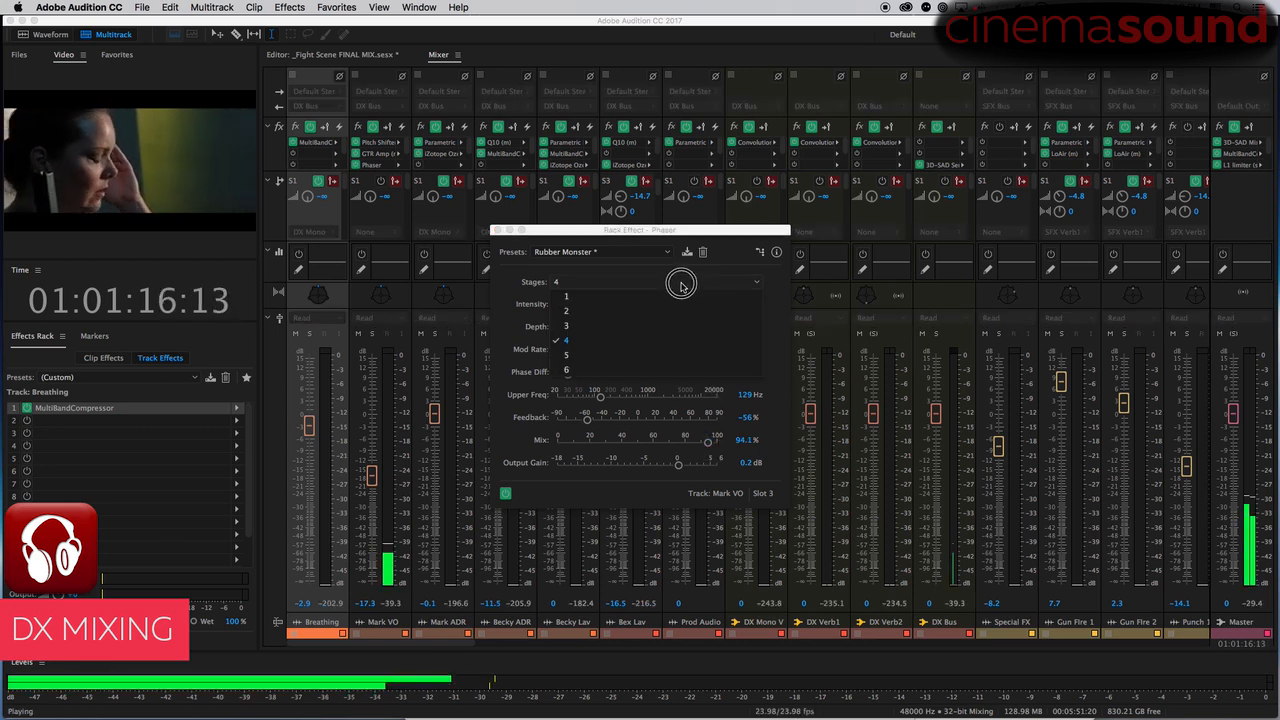
click(660, 370)
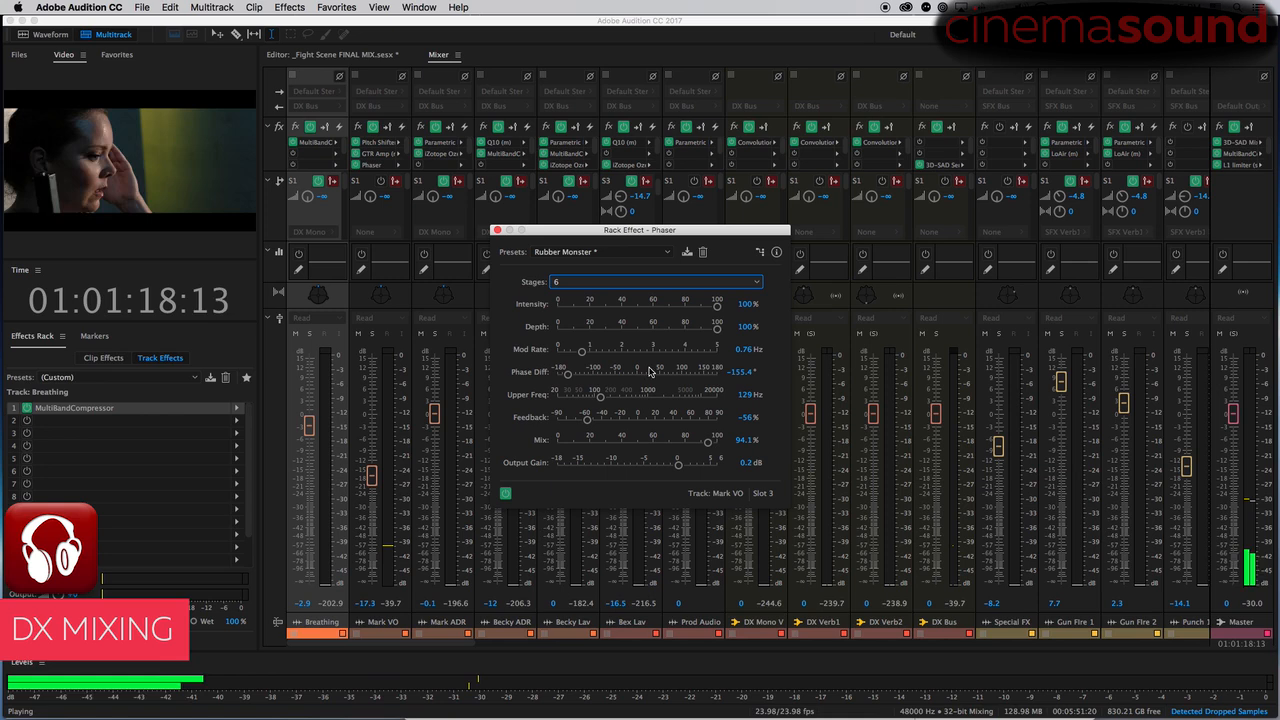
key(space)
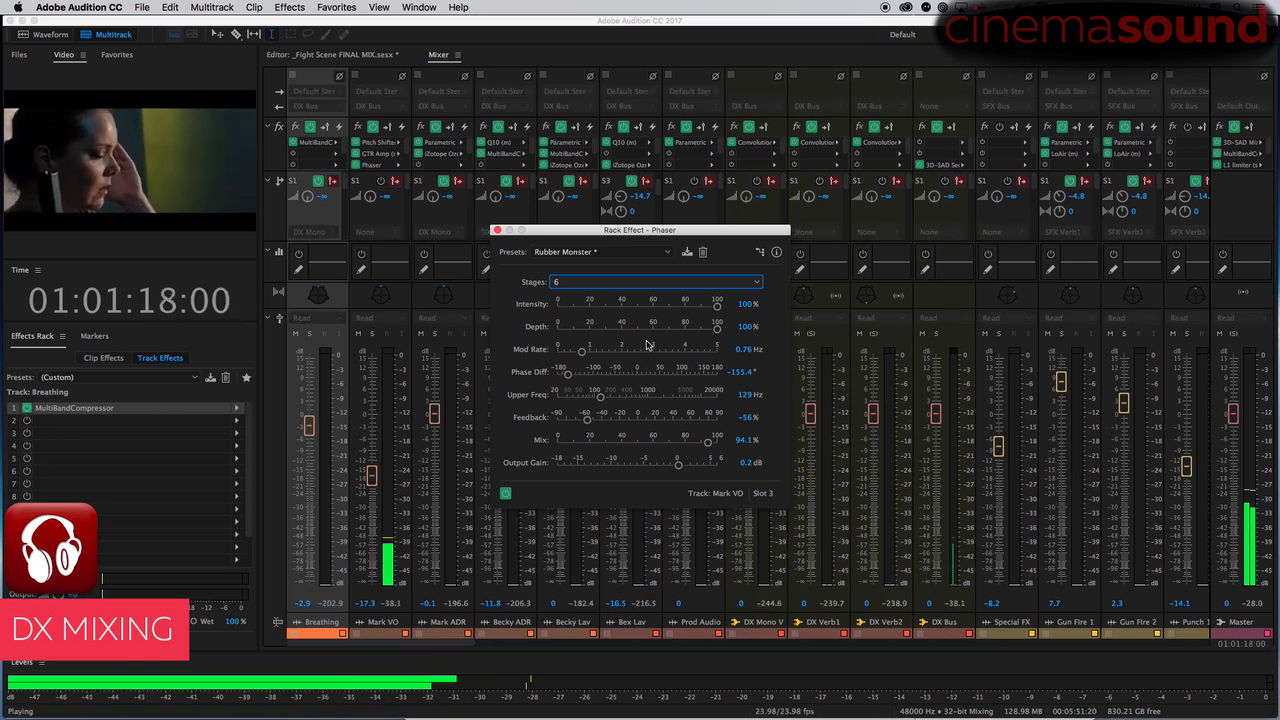
key(space)
- Replace the Phaser in Mark VO's third effect slot with the Flanger modulation effect
click(651, 253)
click(387, 164)
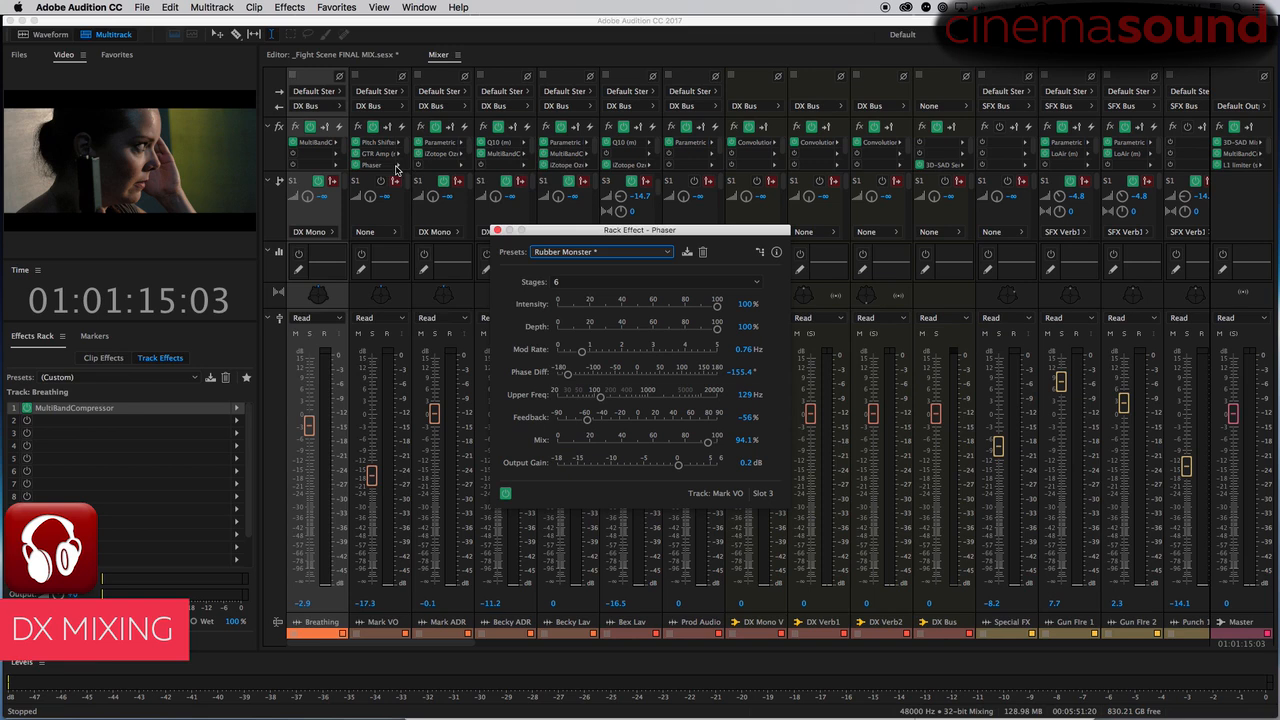
right_click(398, 166)
mouse_move(533, 251)
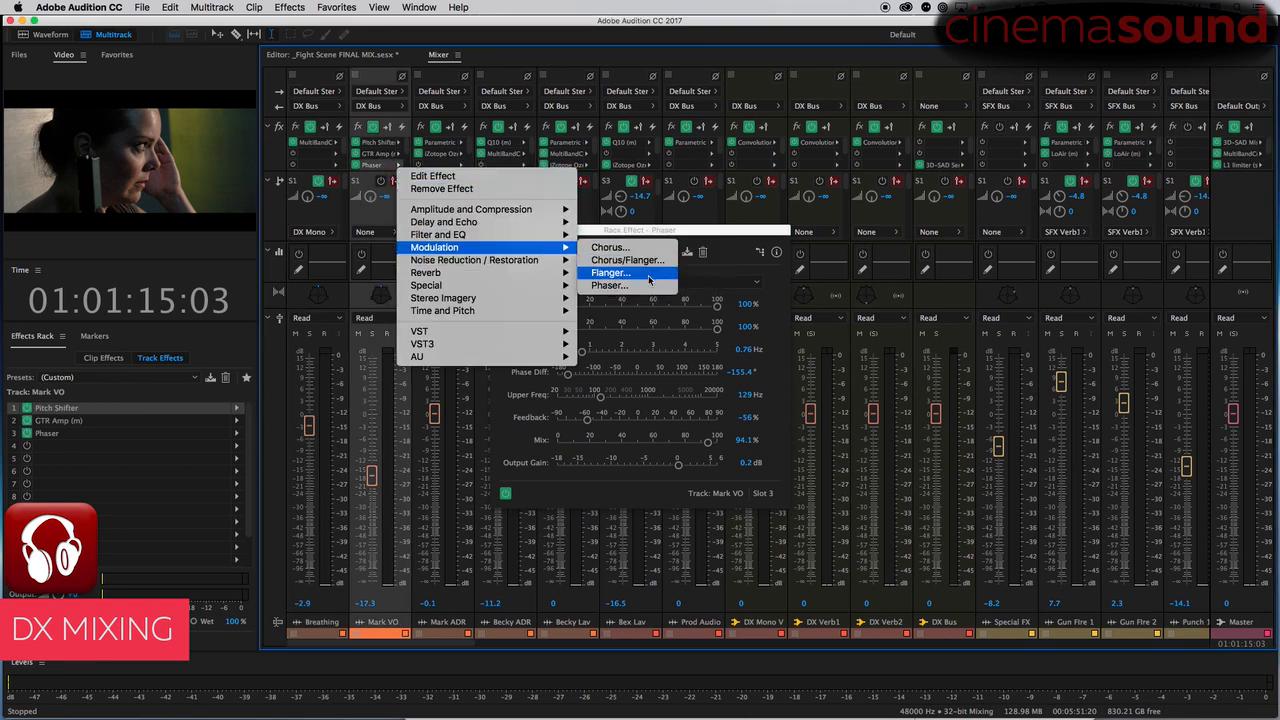
click(646, 274)
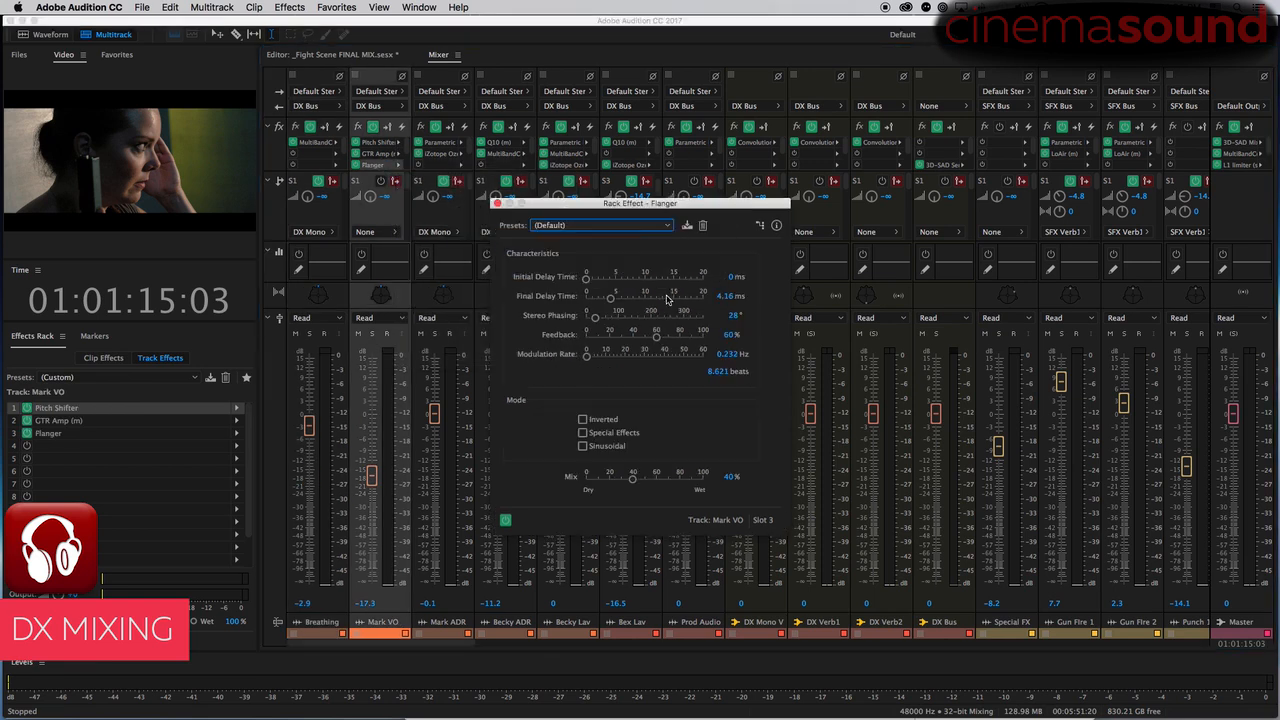
- Apply the Flanger's Haight-Ashbury preset and set Final Delay Time to 8.89 ms, Stereo Phasing to 154.47°, Feedback to 17.5% and Modulation Rate to 0.144 Hz
click(637, 228)
click(628, 403)
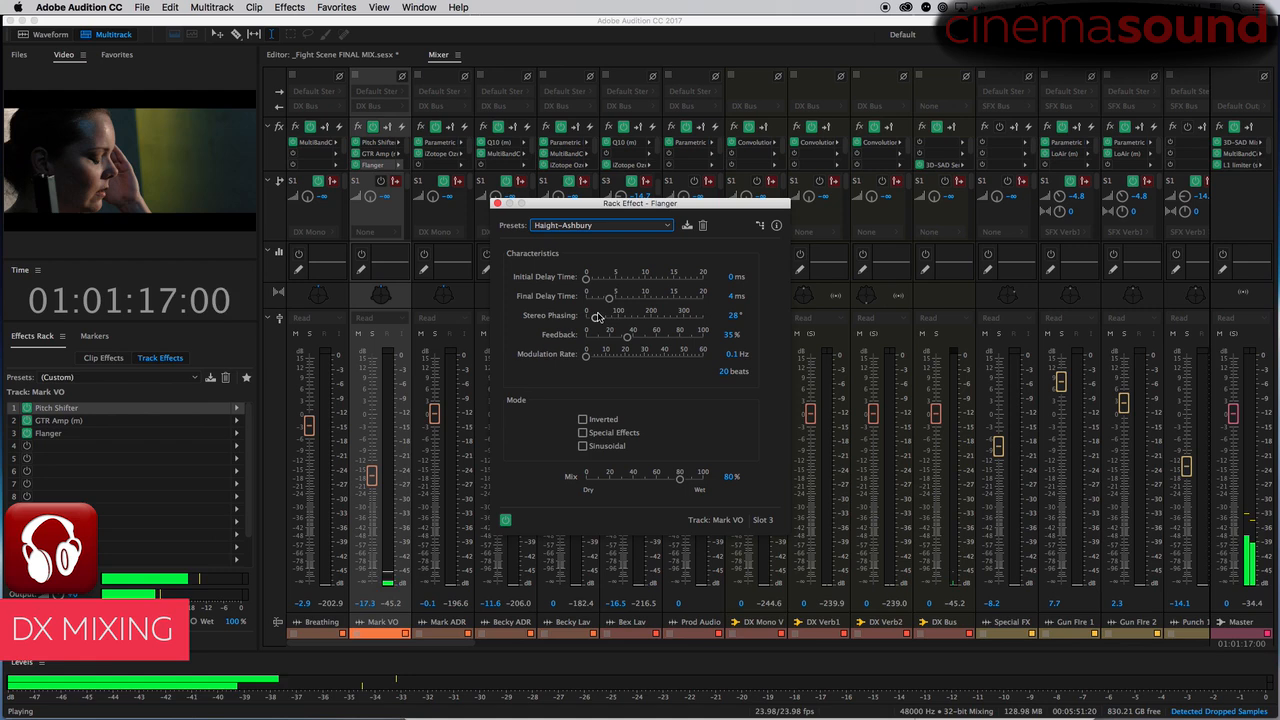
drag(610, 299, 588, 359)
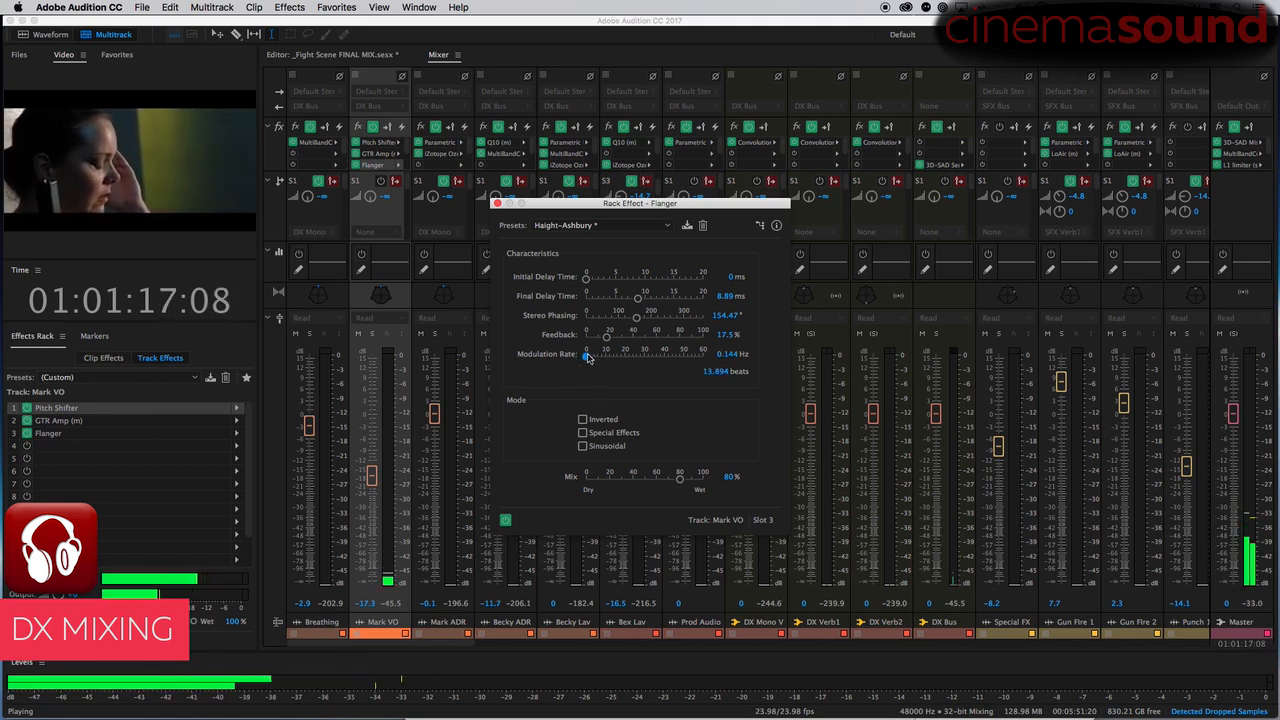
- Enable the Flanger's Special Effects and Sinusoidal modes, set Final Delay Time to 1.47 ms, close the effect and play the voice-over
click(583, 433)
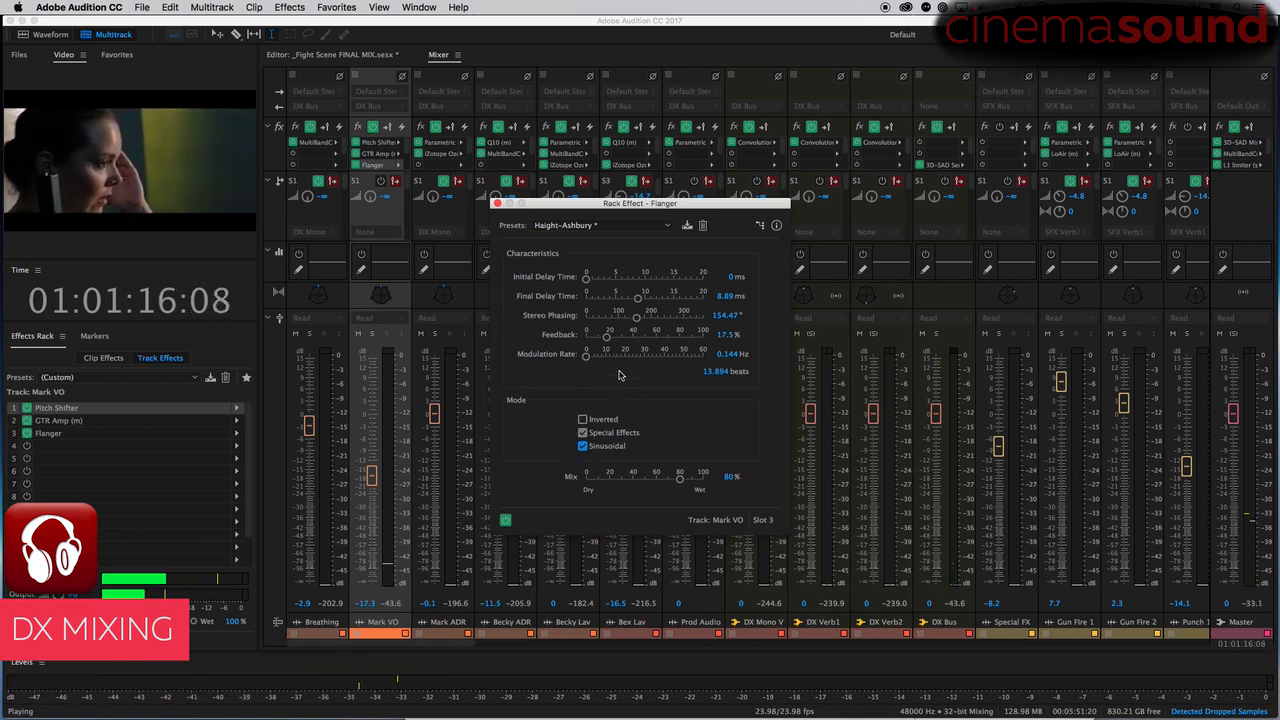
drag(637, 298, 595, 298)
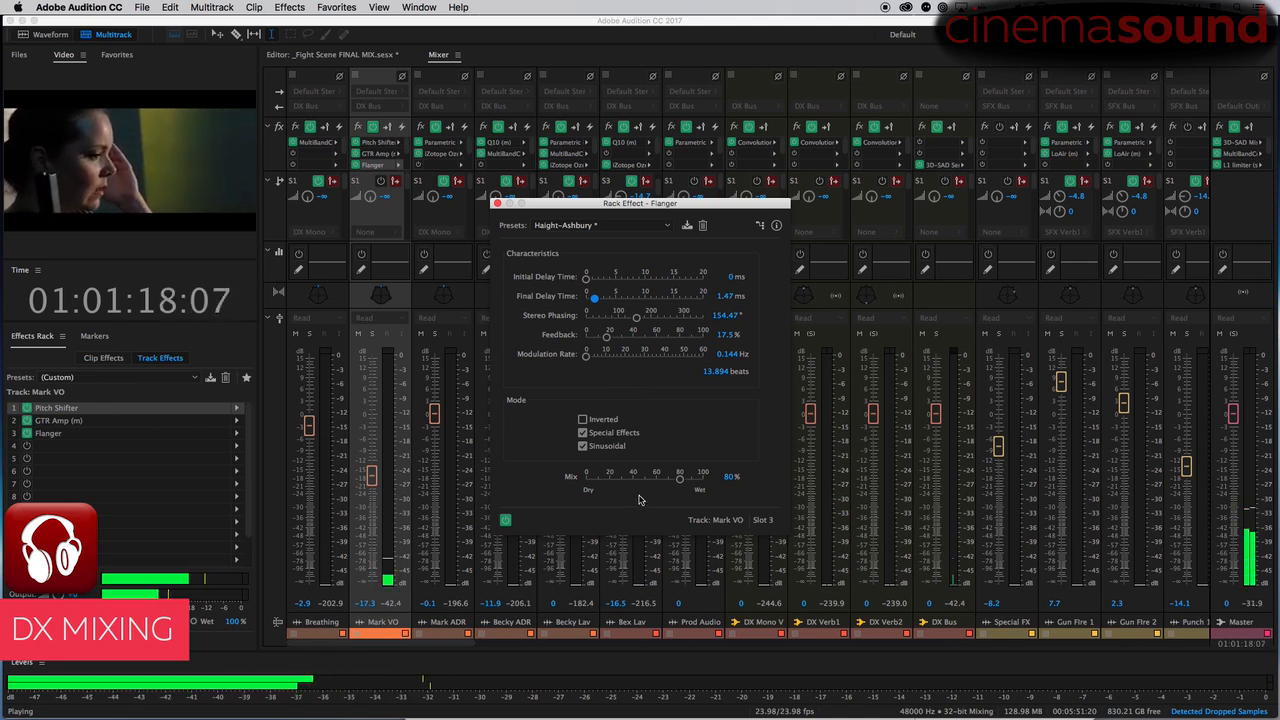
key(space)
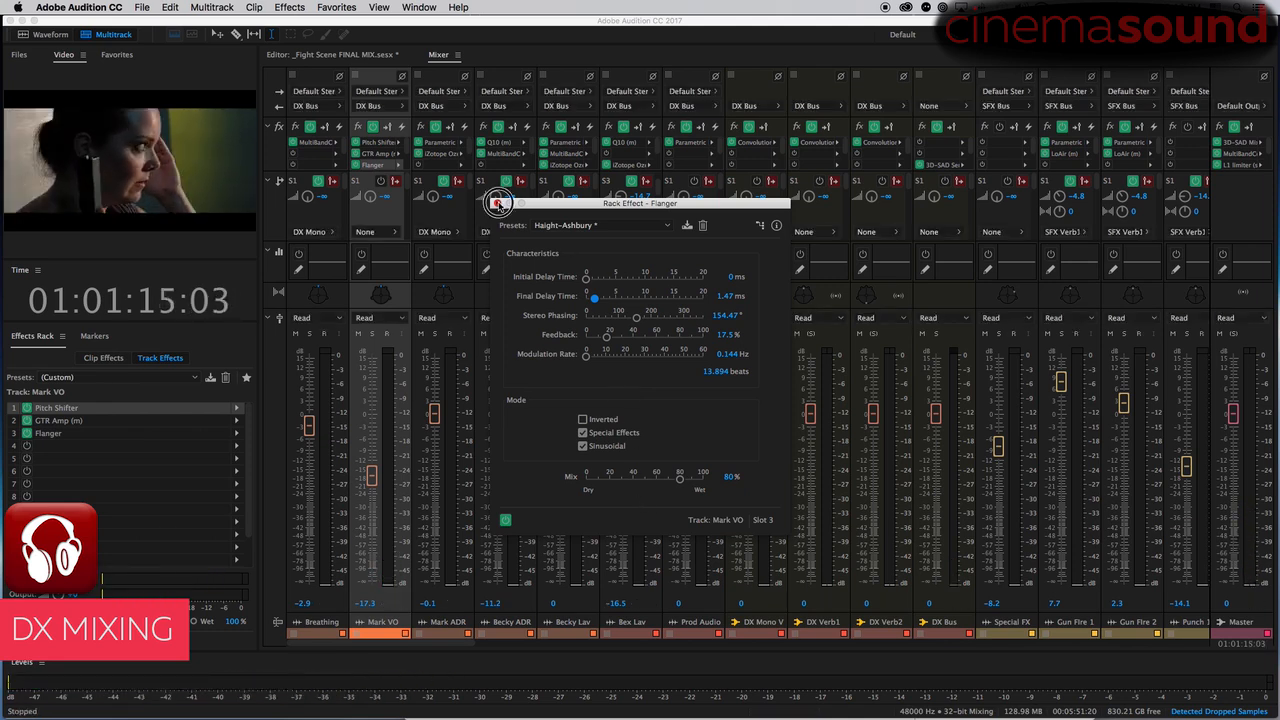
click(497, 203)
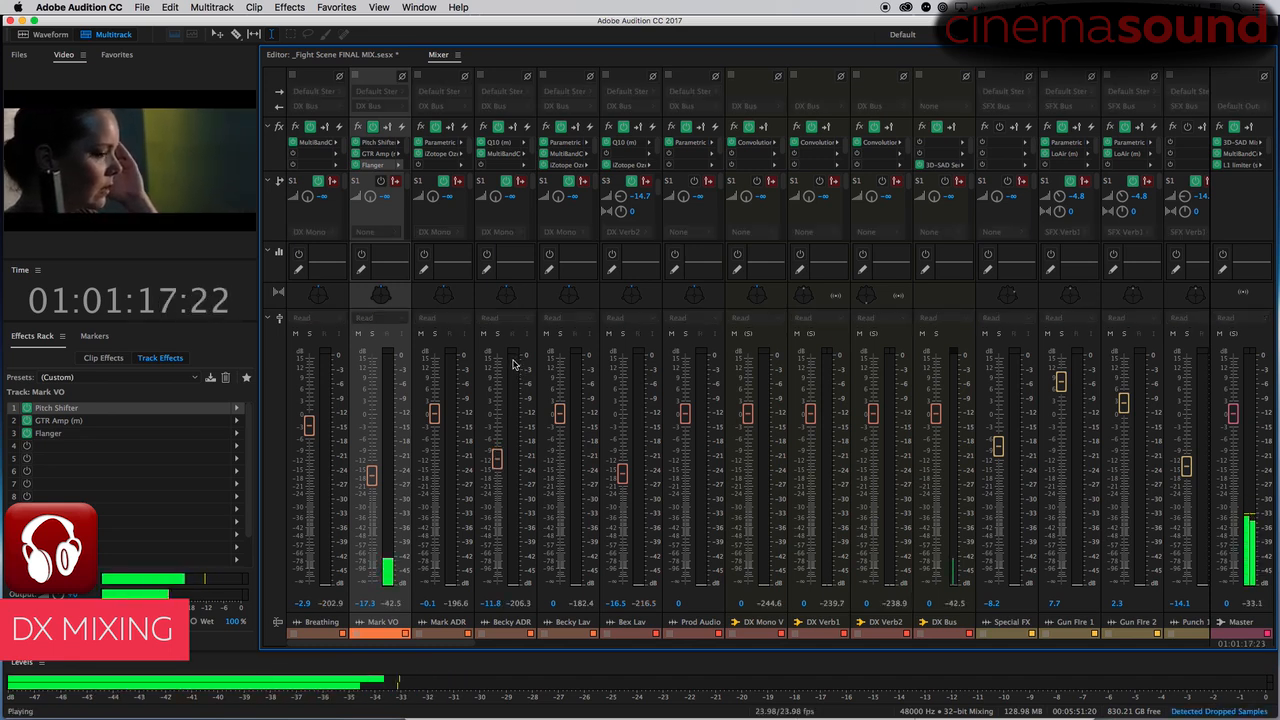
key(space)
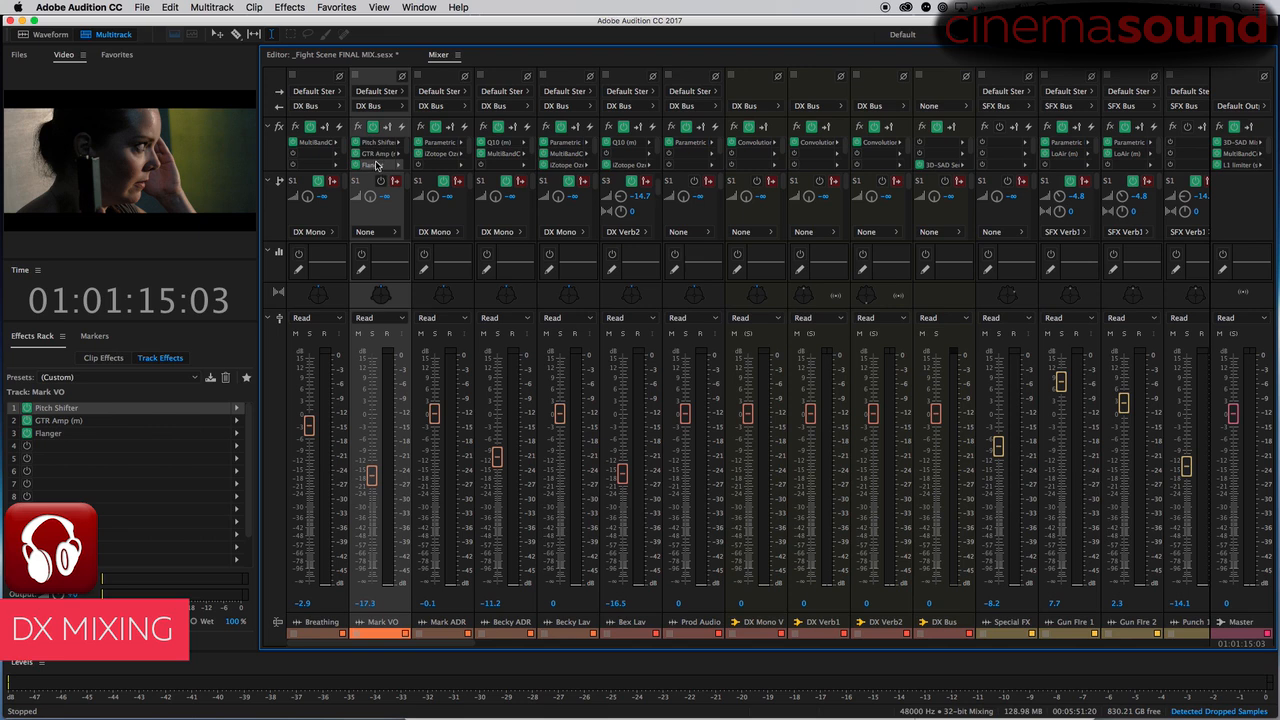
- Try GTR Amp after the Flanger in slot 4, play the voice-over, and return the amp to slot 2
click(58, 445)
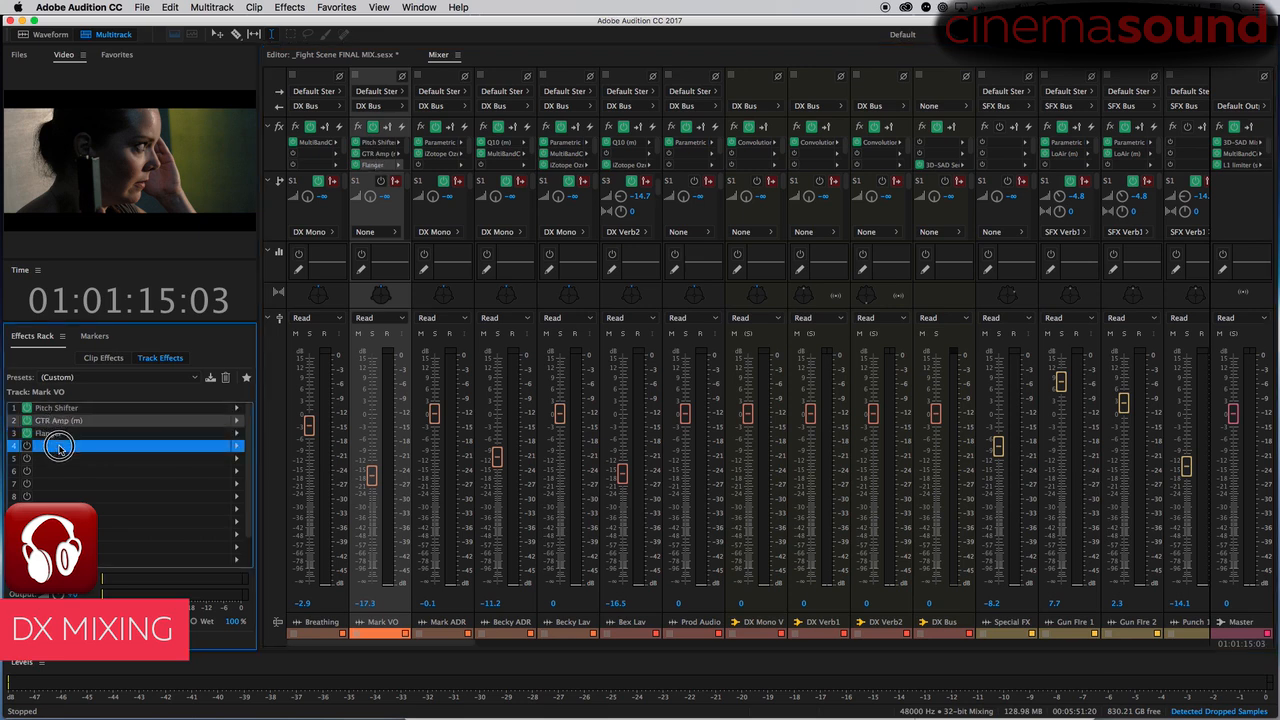
drag(58, 447, 58, 453)
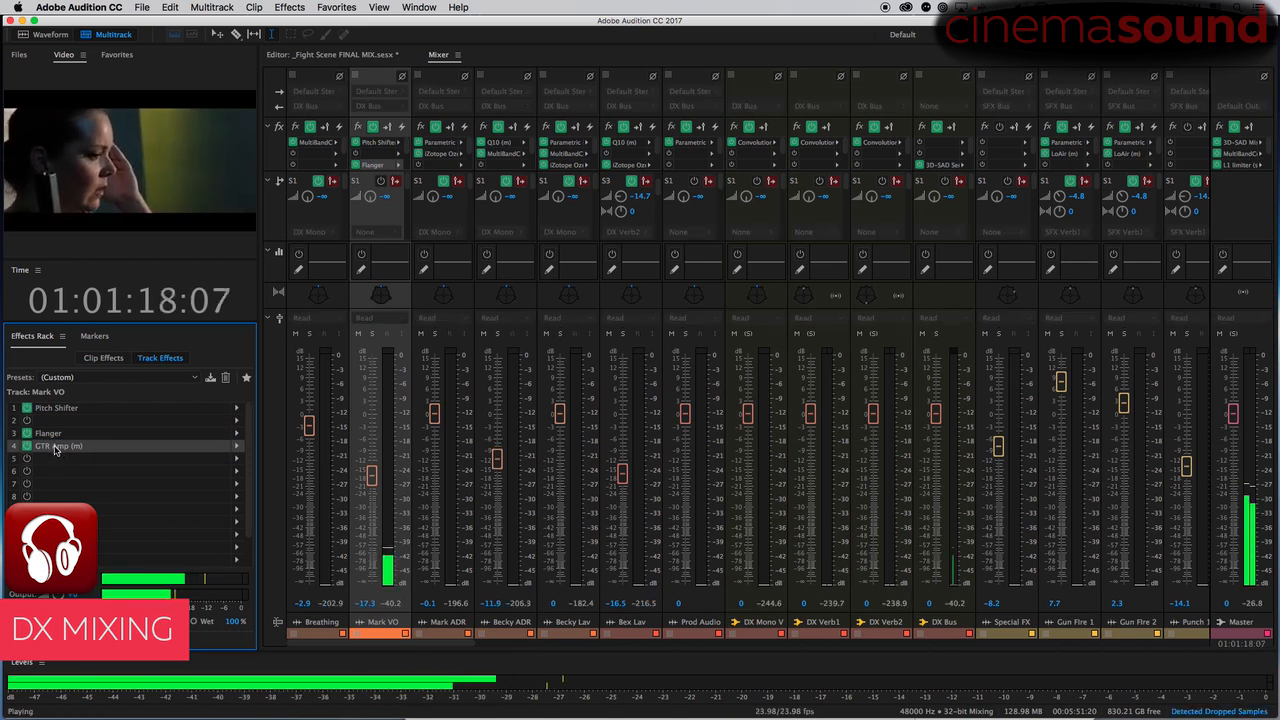
key(space)
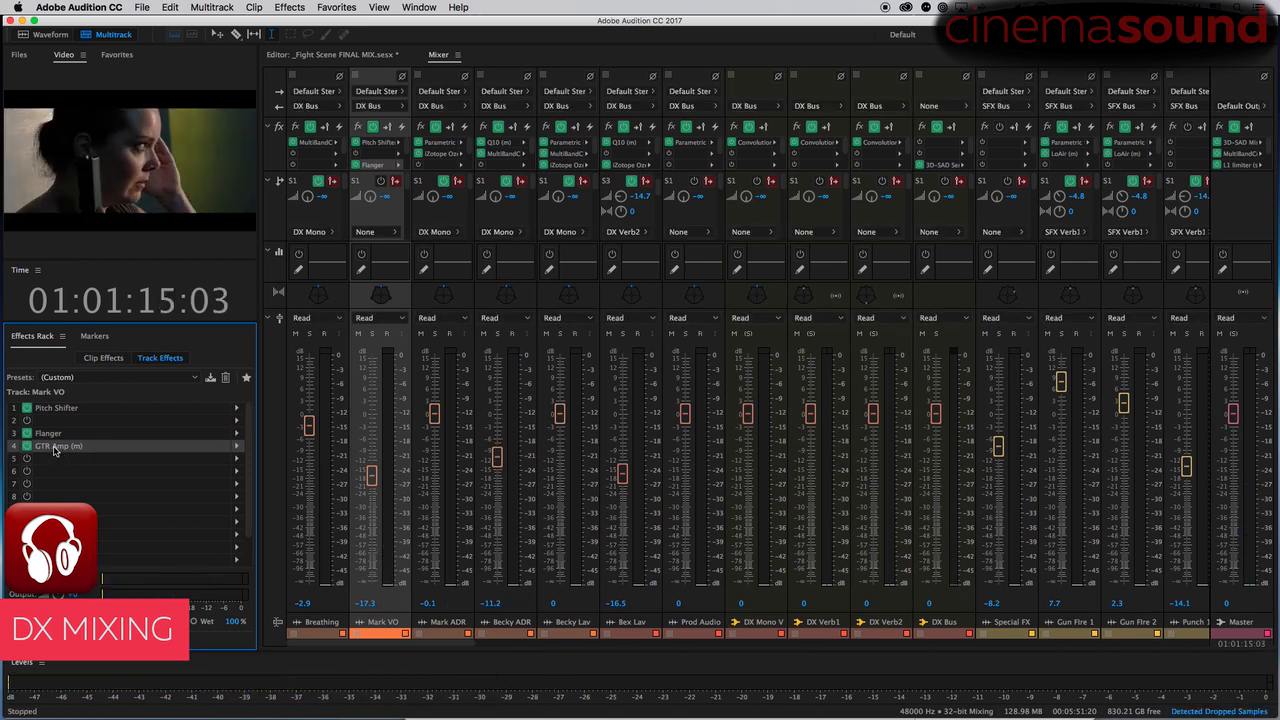
drag(55, 447, 60, 421)
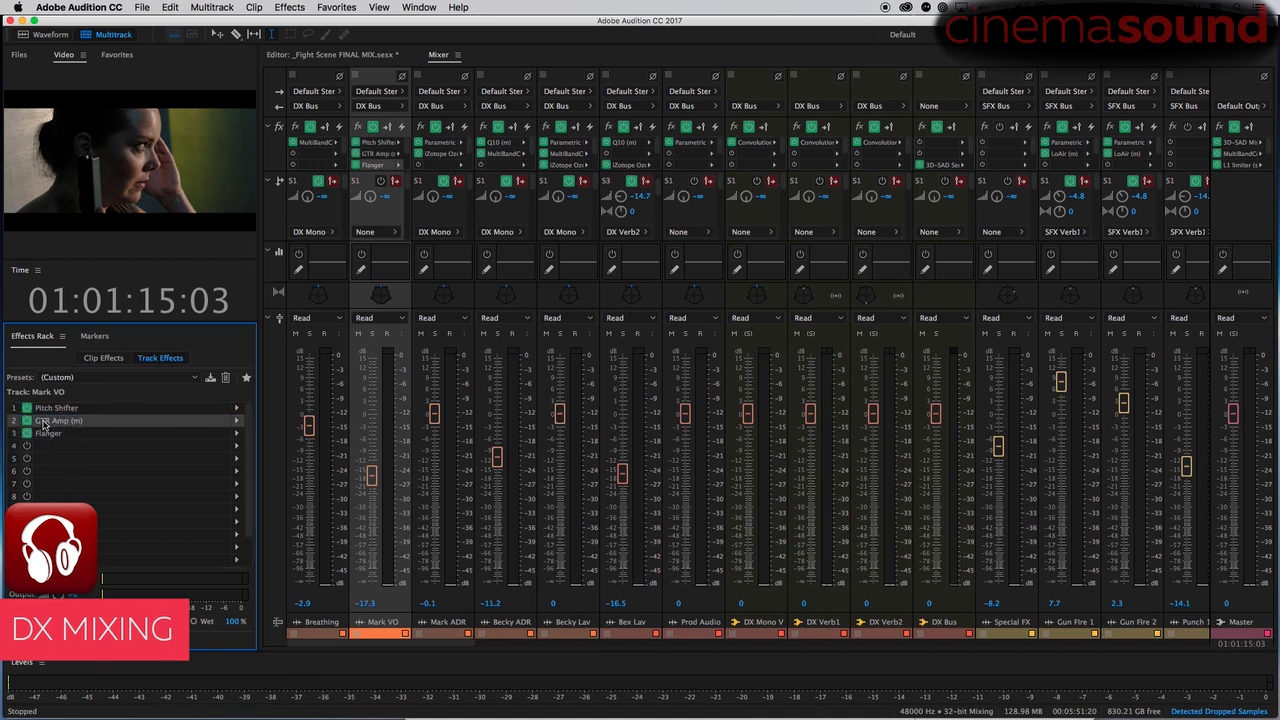
- Show the multitrack editor and play the dialogue from the end of the first visible Mark VO clip
key(alt+1)
click(824, 180)
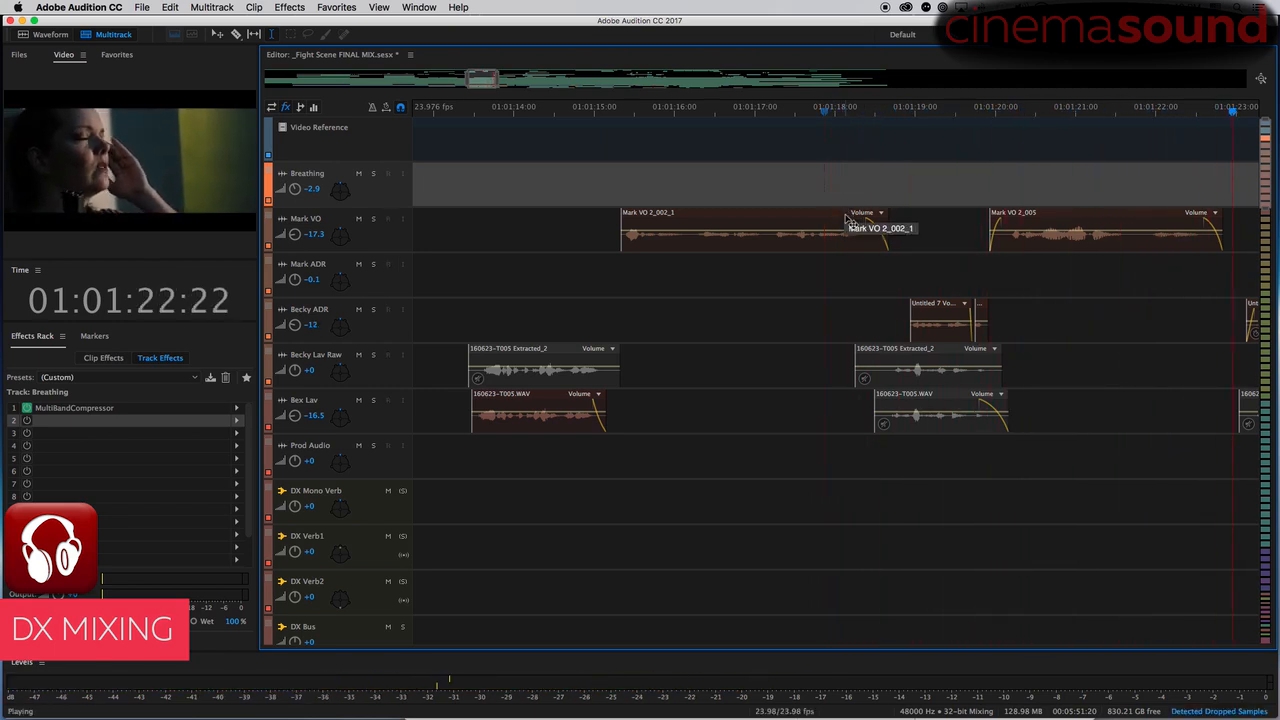
key(space)
drag(512, 80, 480, 80)
click(740, 322)
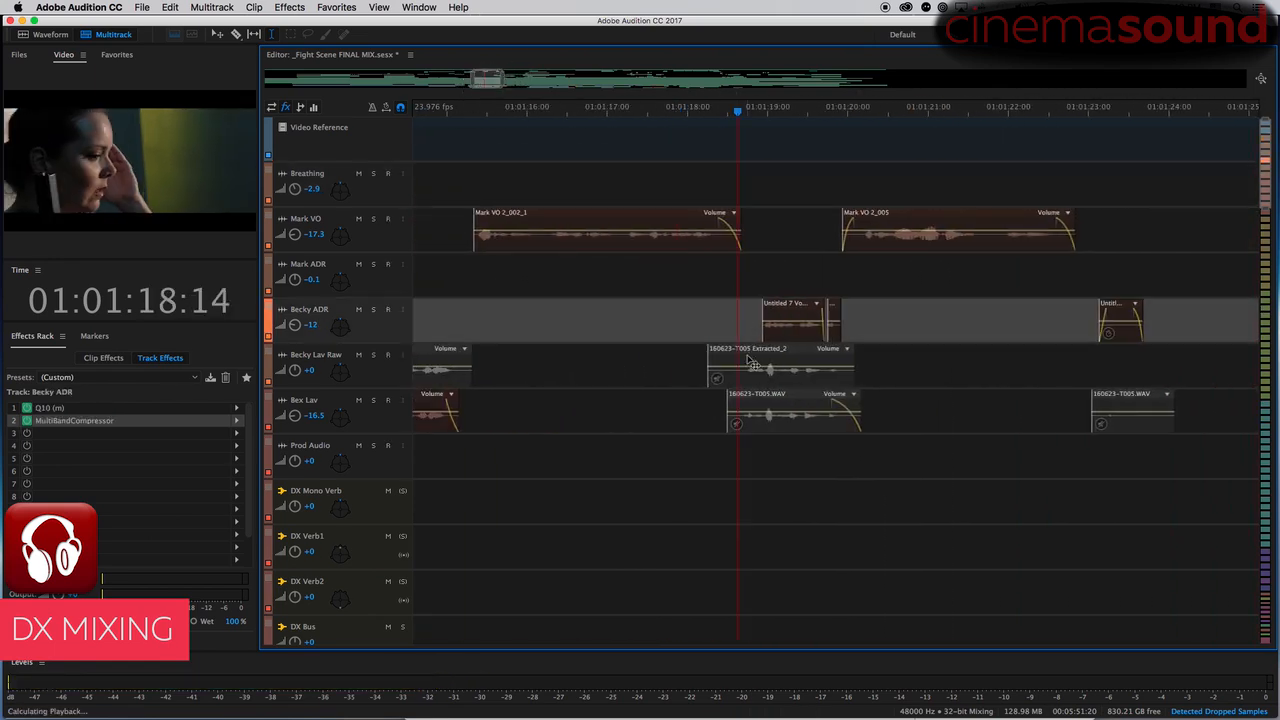
key(space)
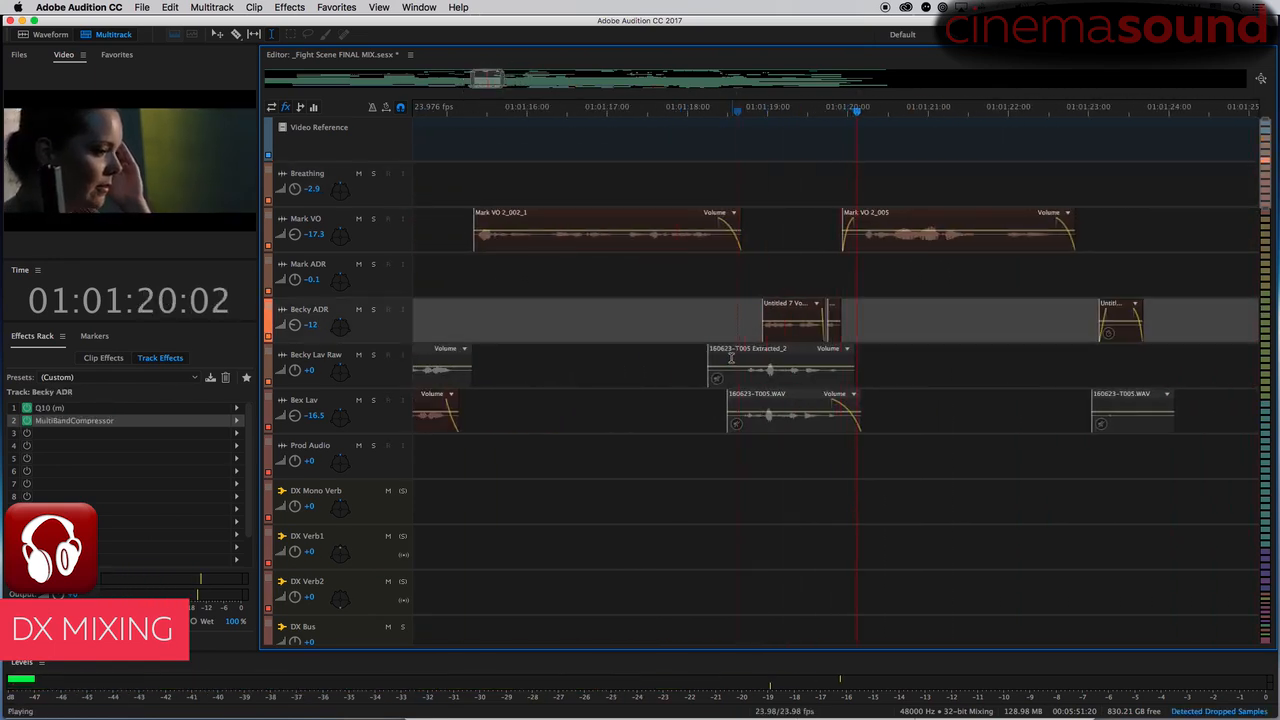
key(space)
- Replay the dialogue from before the Mark VO clip, cue the playhead at 01:01:18:16 and listen from the mixer
drag(488, 80, 480, 80)
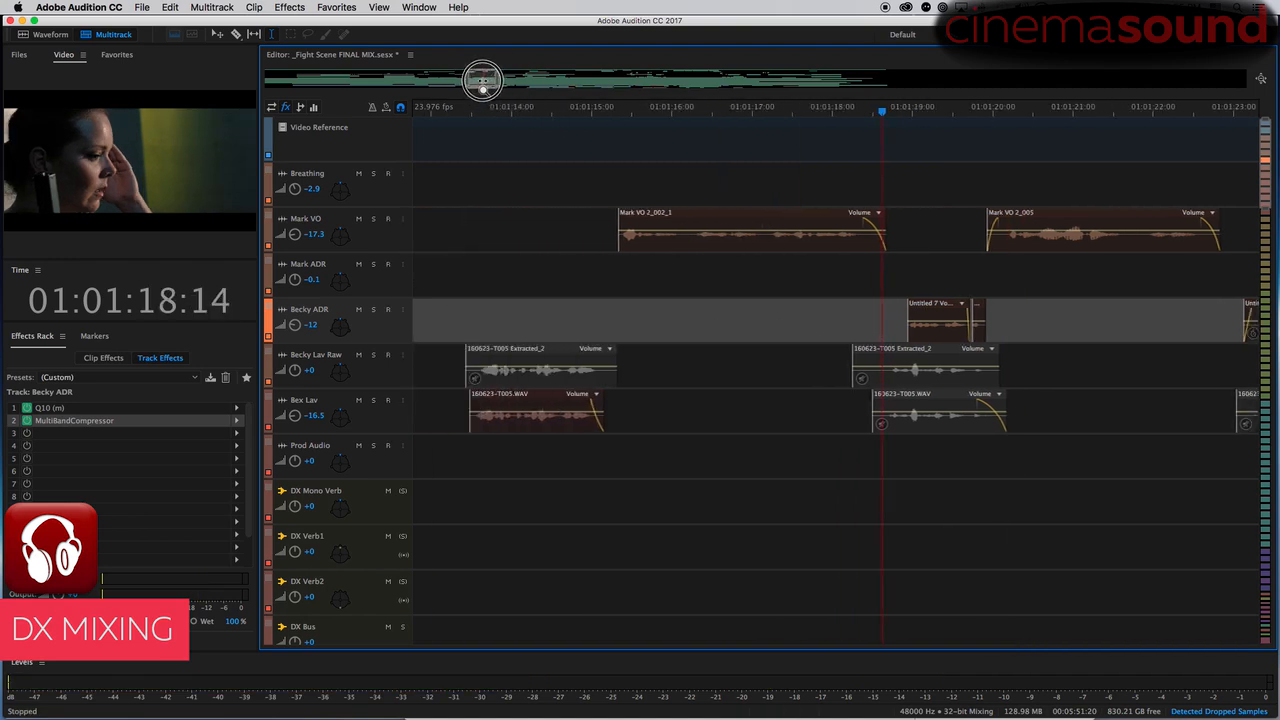
click(512, 236)
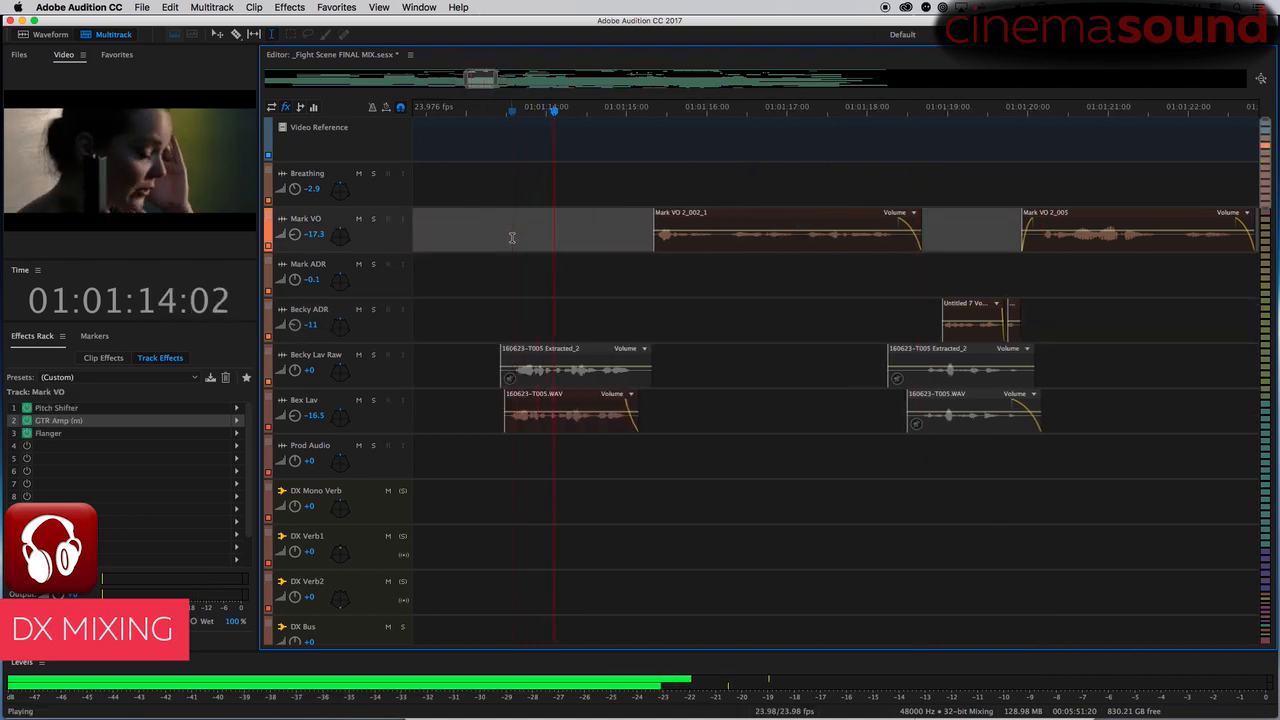
key(space)
drag(507, 84, 510, 84)
click(706, 286)
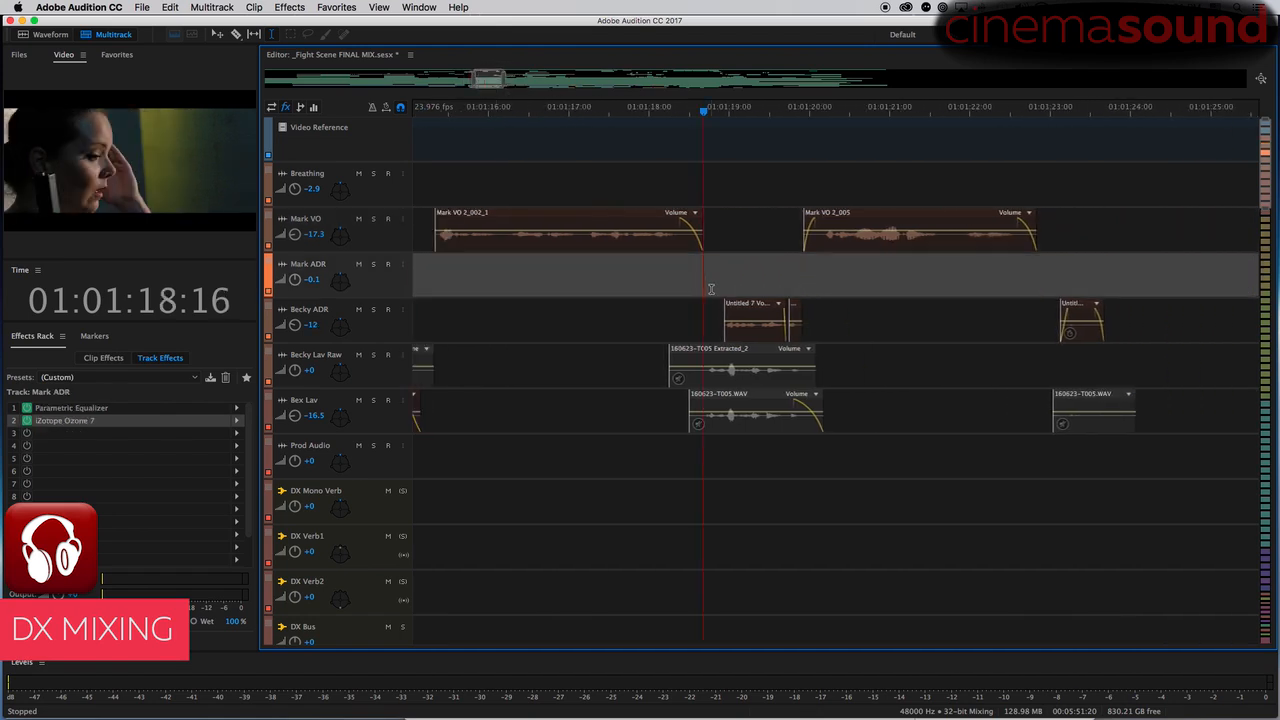
key(alt+2)
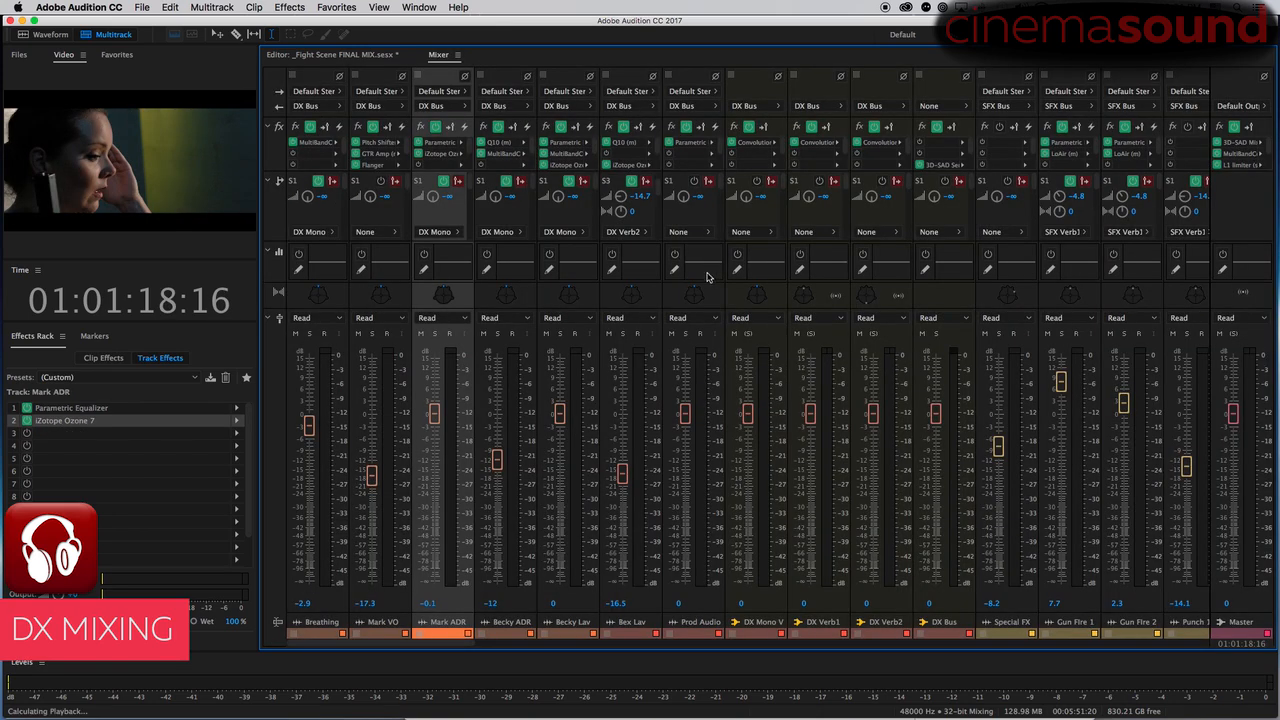
key(space)
- Raise Becky ADR's DX Mono Verb send and set its DX Verb1 send to -15.6 dB, using Bex Lav's sends as reference
click(659, 162)
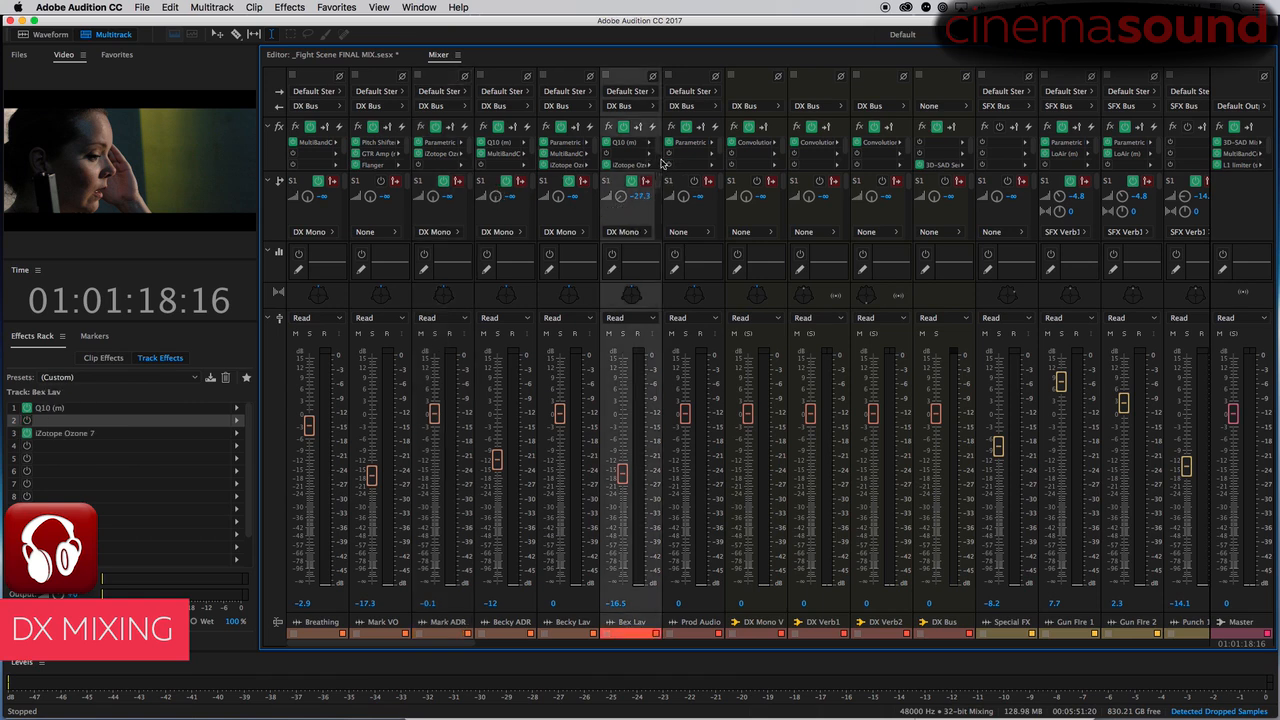
click(498, 189)
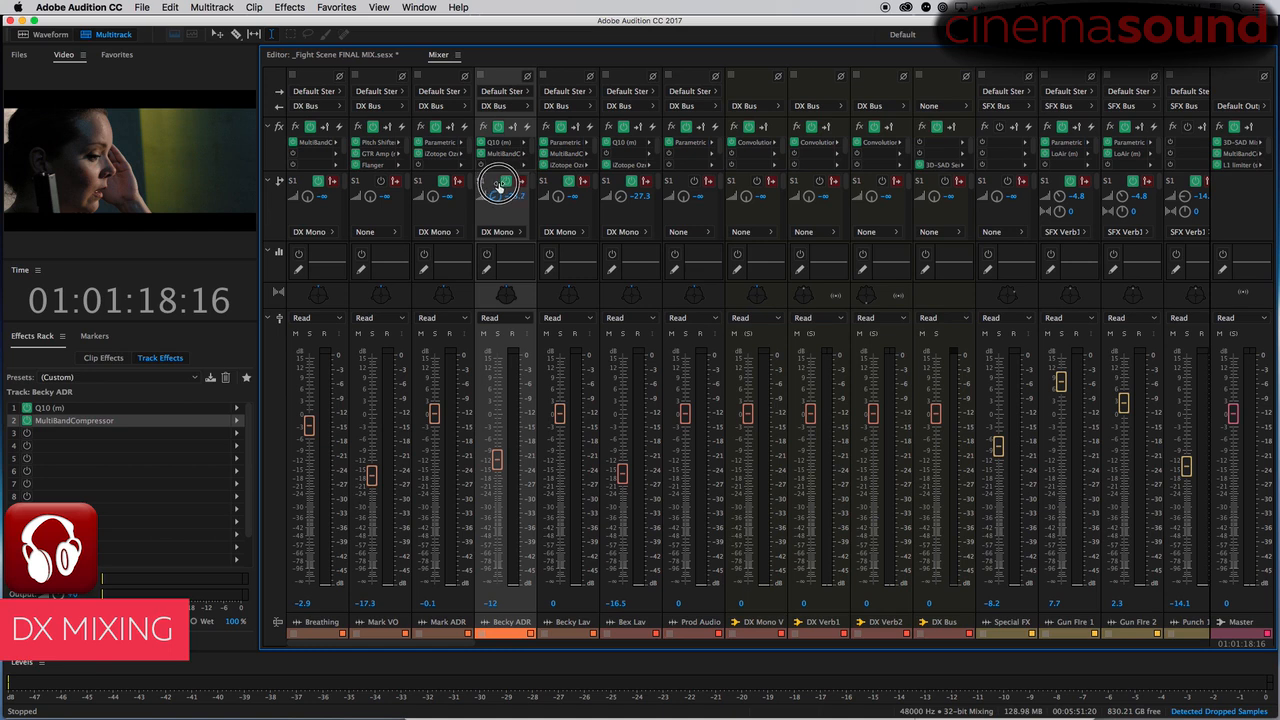
drag(533, 183, 532, 188)
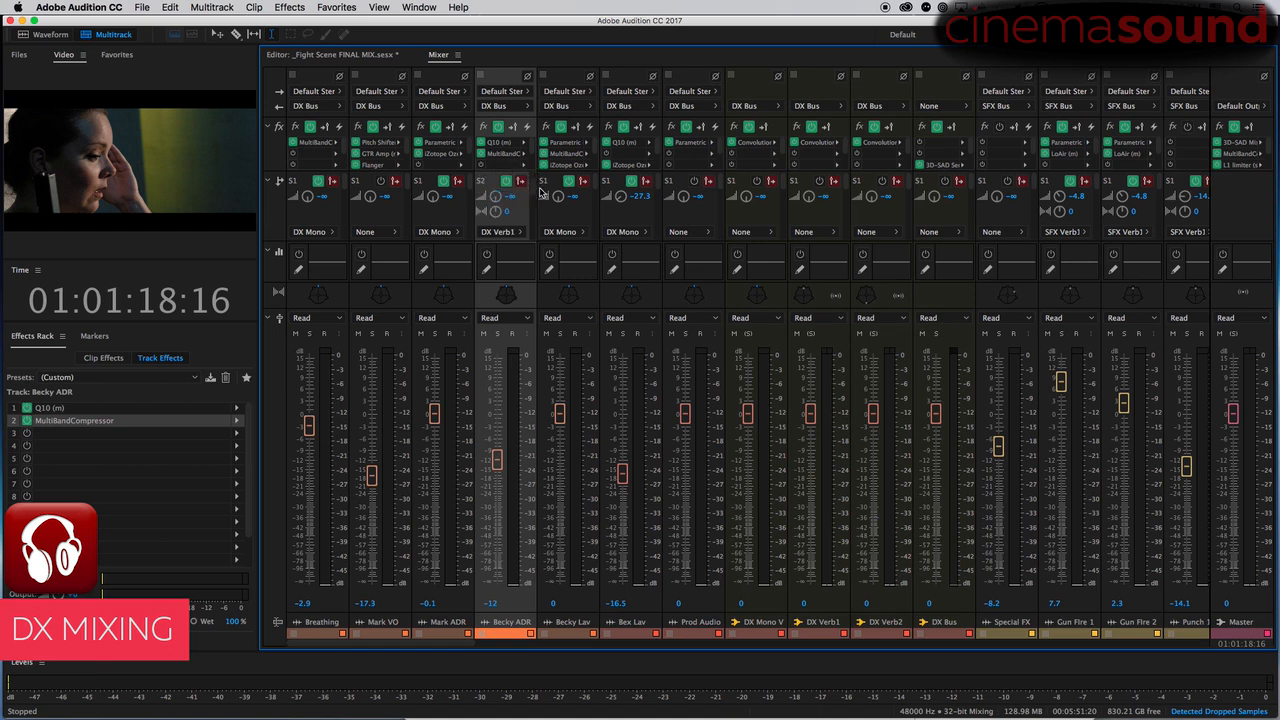
click(660, 185)
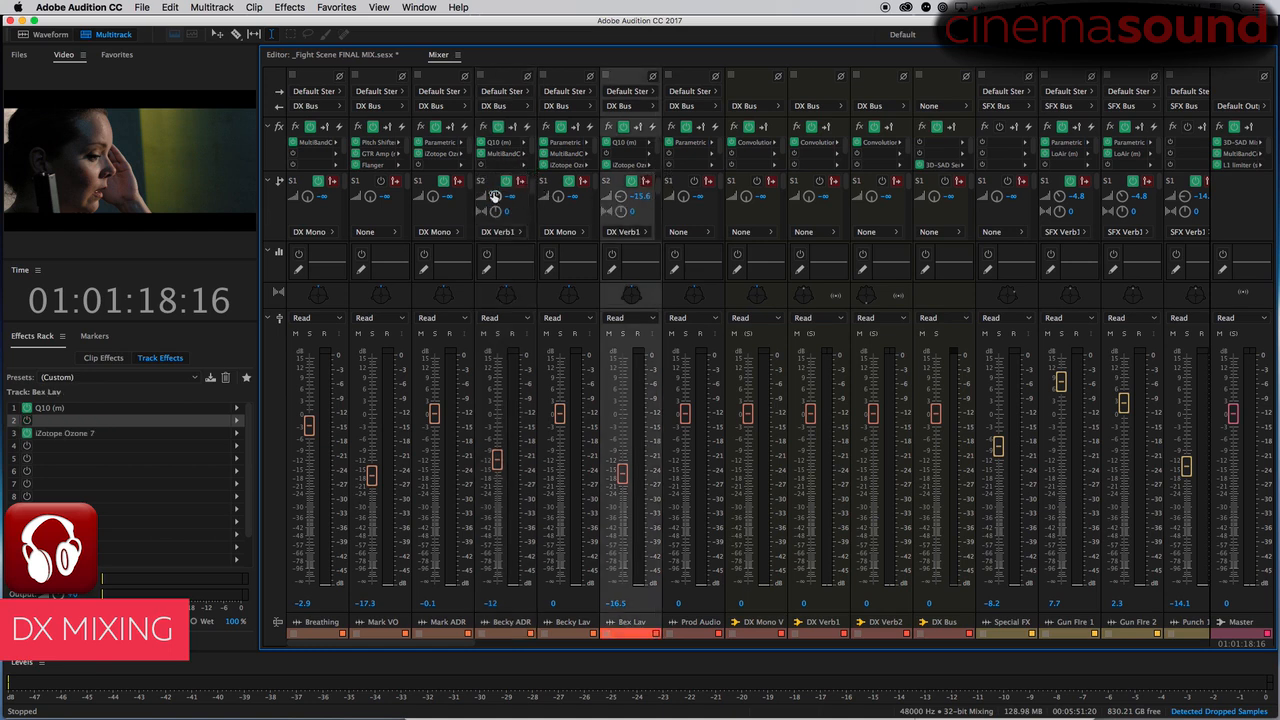
click(502, 182)
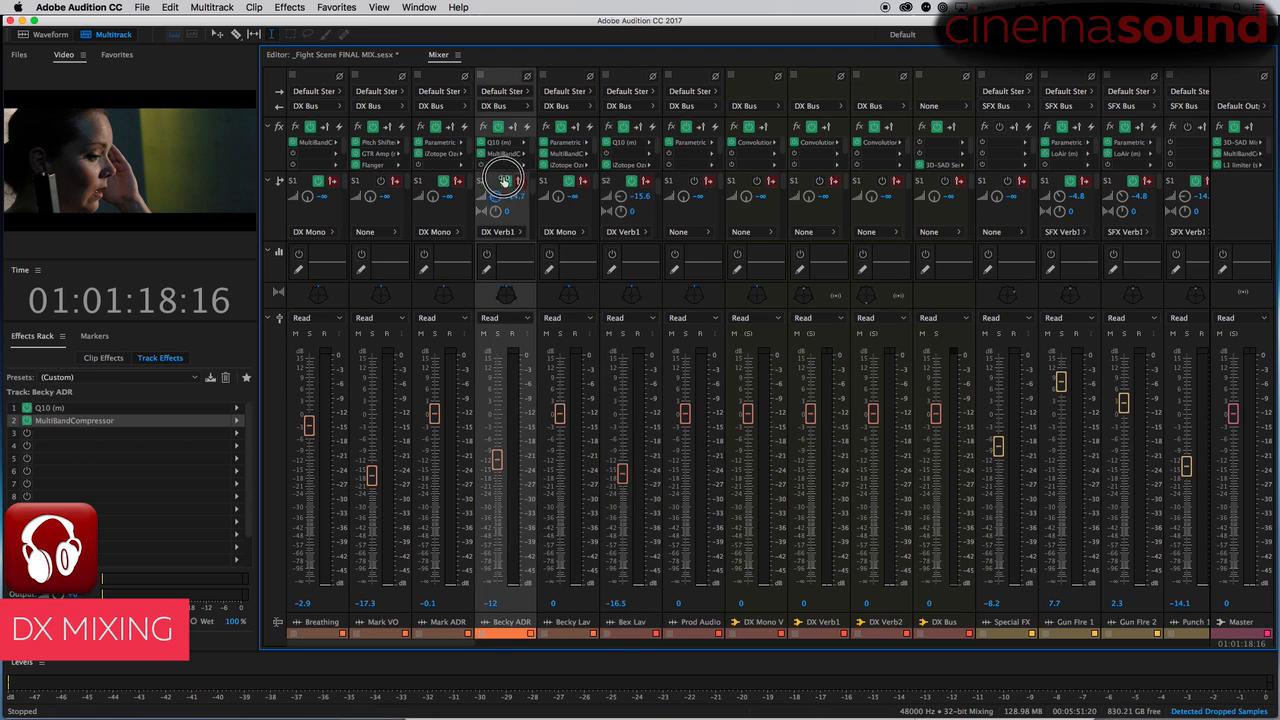
- Set Becky ADR's DX Verb2 send to about -15.3 dB against Bex Lav's third send and play the dialogue
click(661, 189)
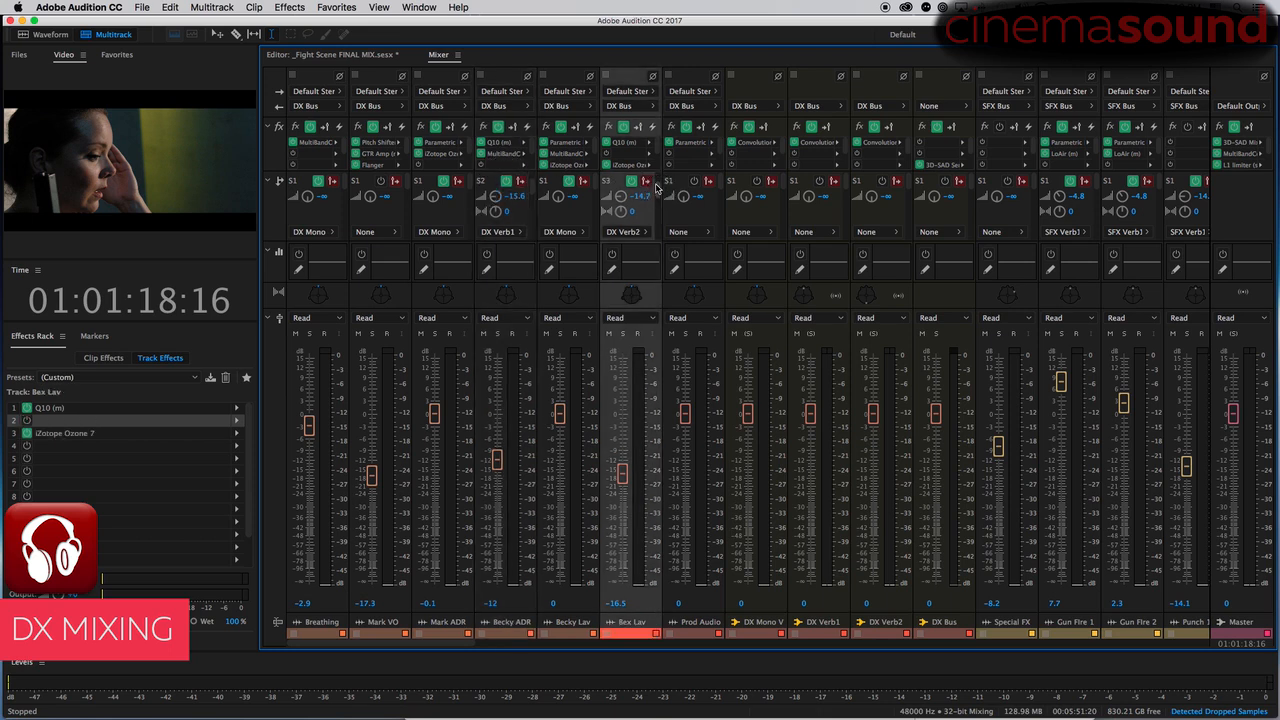
click(534, 186)
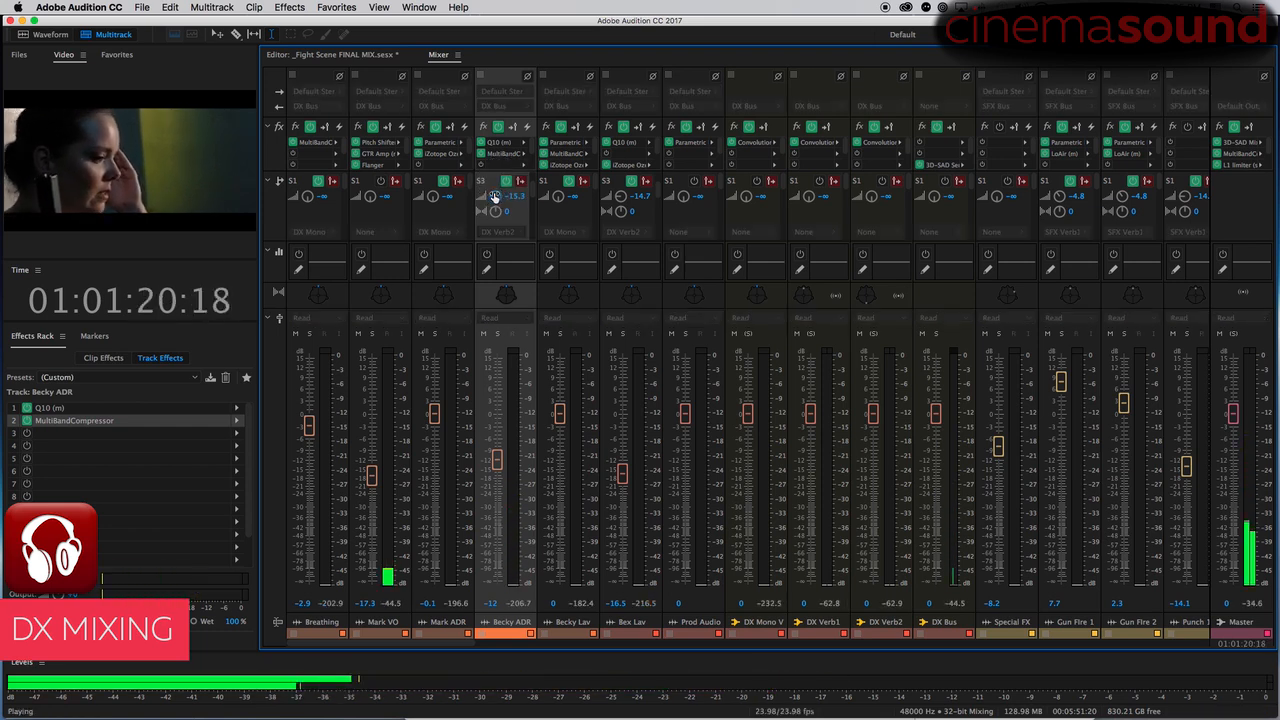
mouse_move(492, 197)
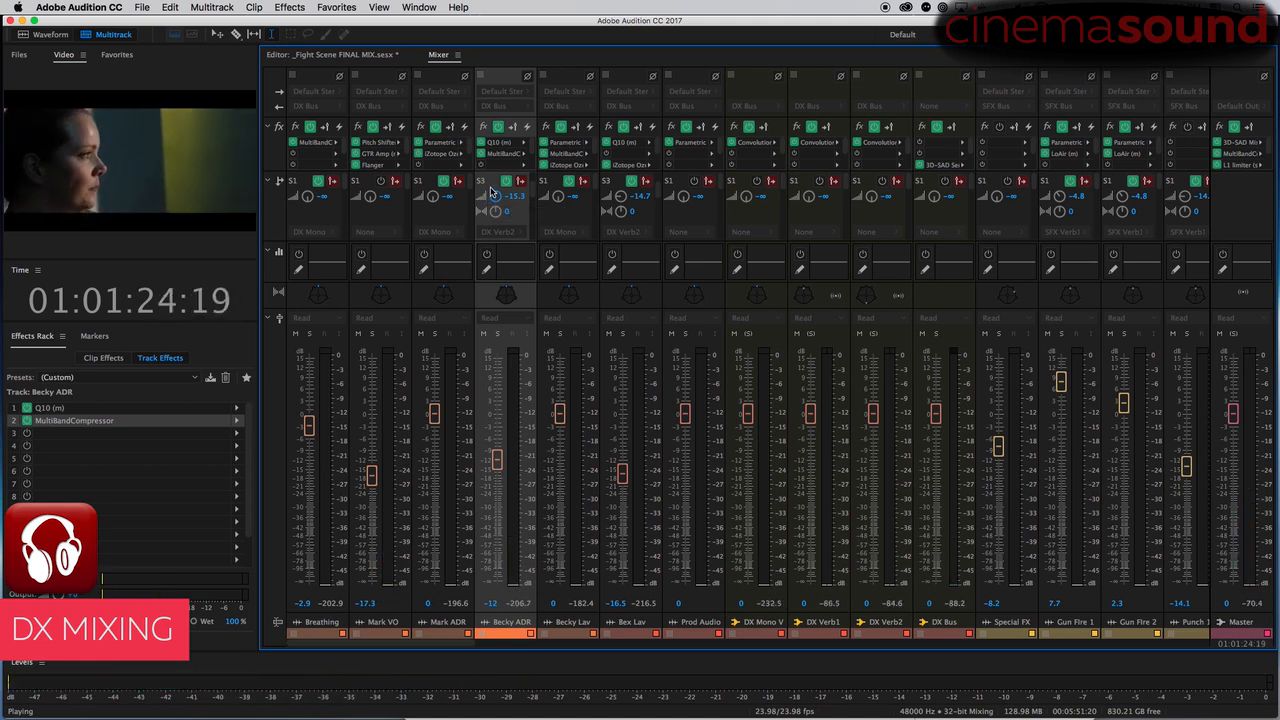
key(space)
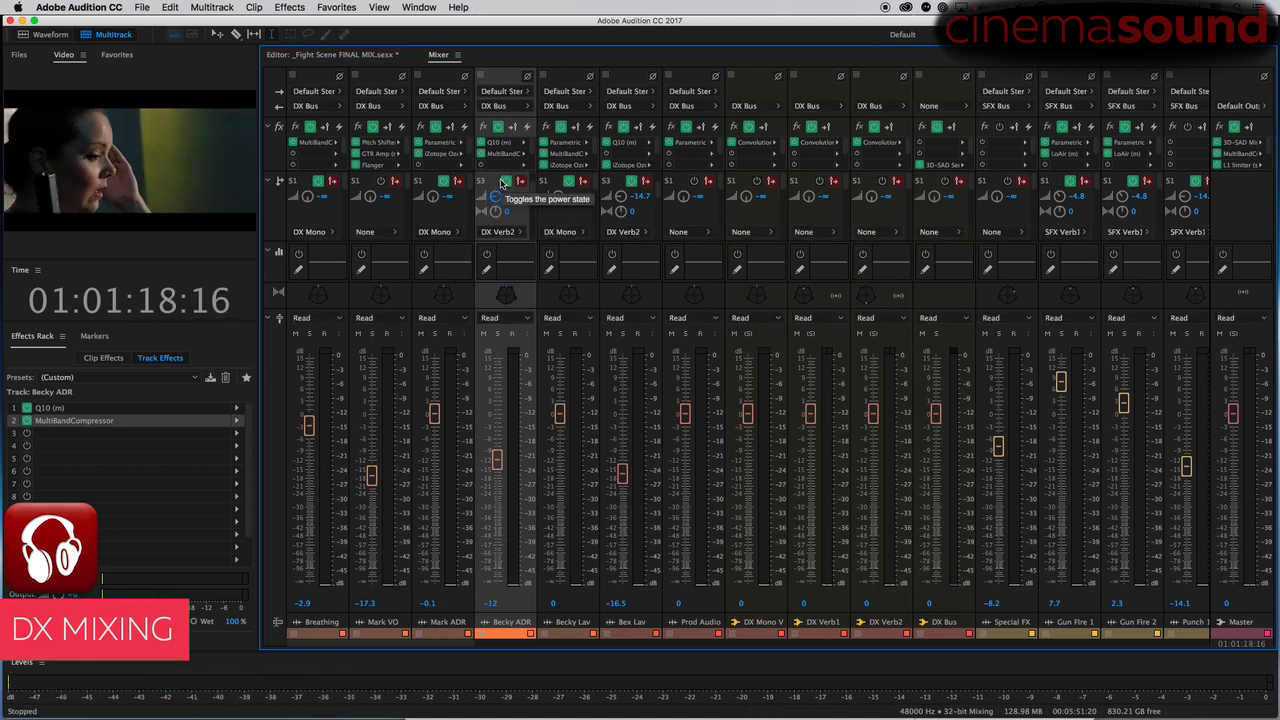
click(506, 180)
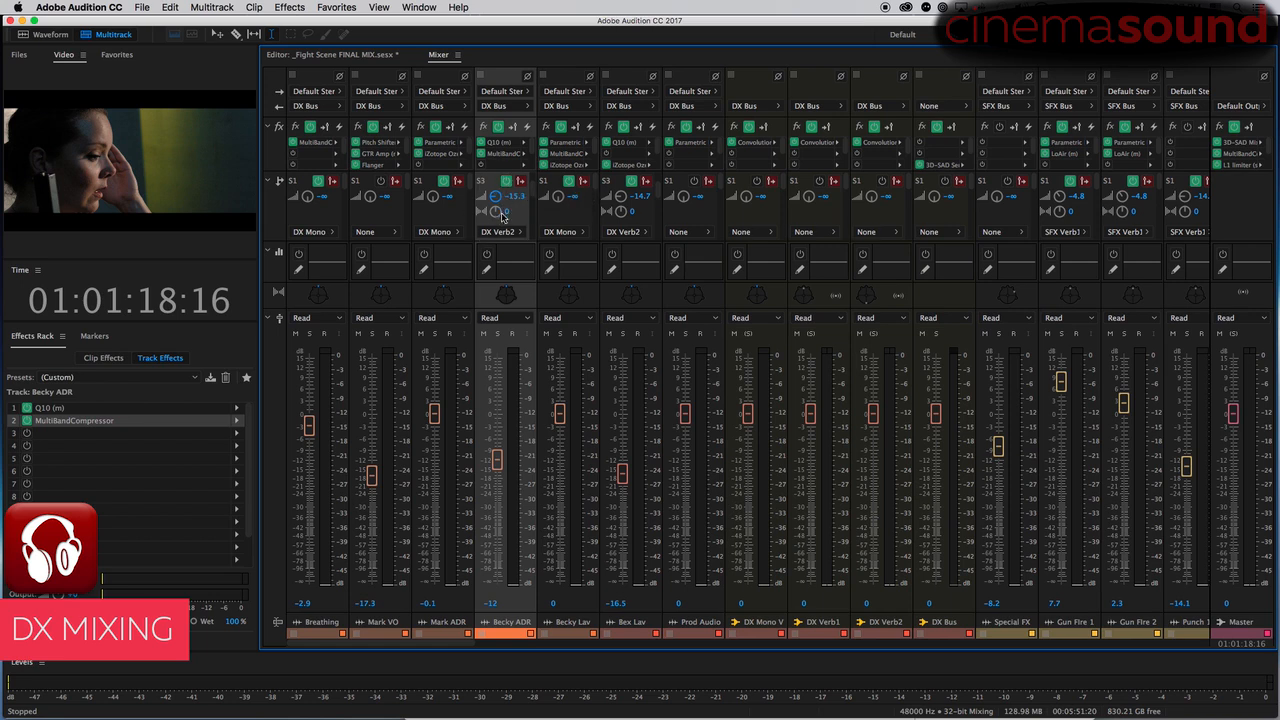
- Return to the multitrack editor and play the Bex Lav and Prod Audio clips from 01:01:34:22
key(alt+2)
drag(489, 78, 537, 80)
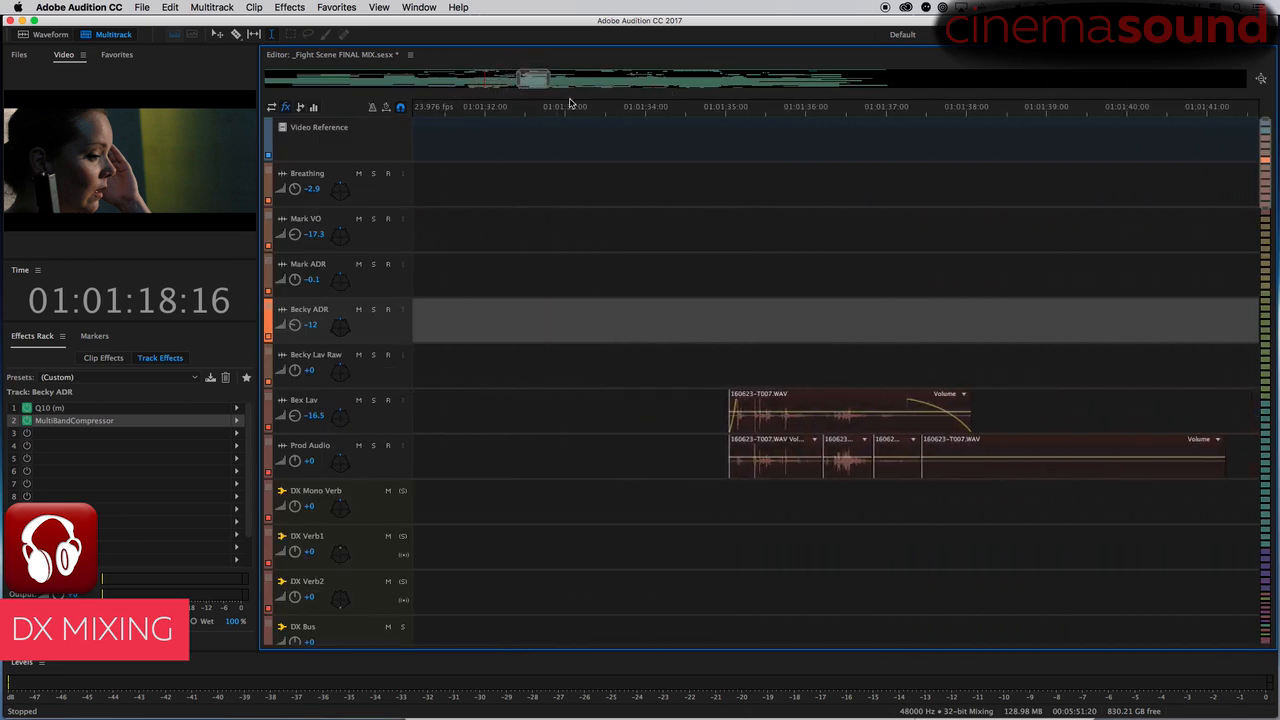
click(718, 233)
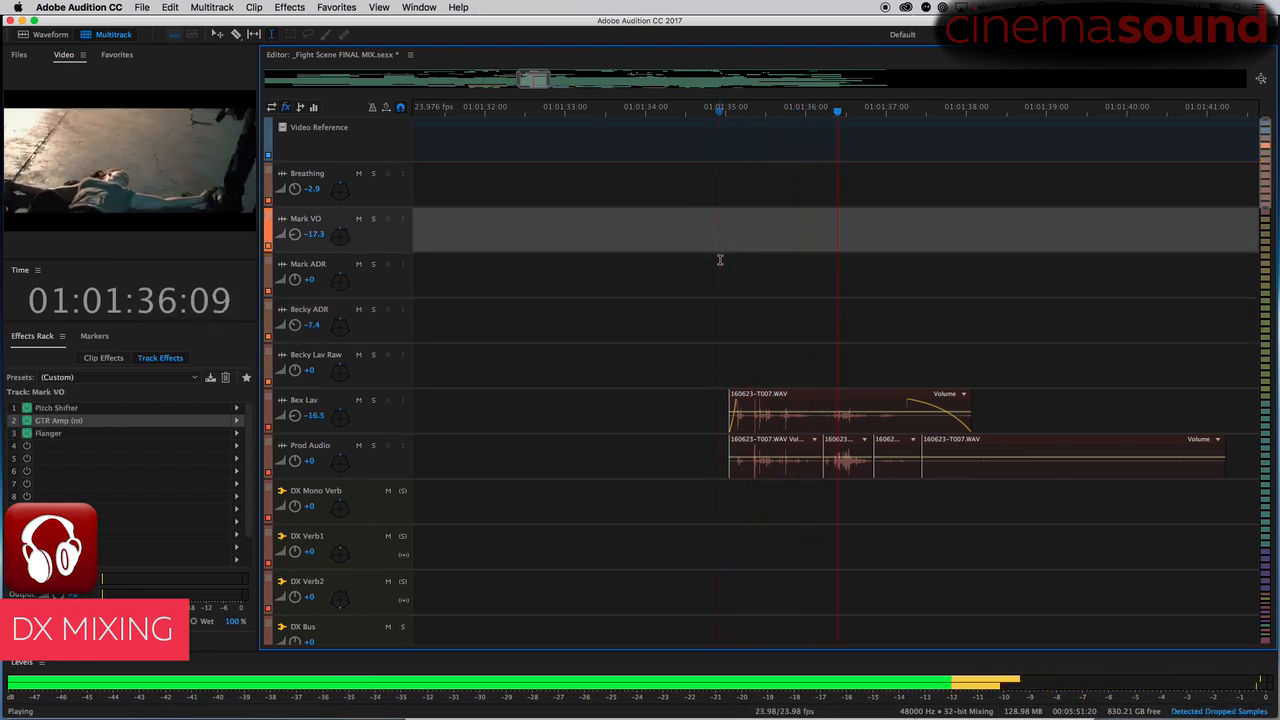
key(space)
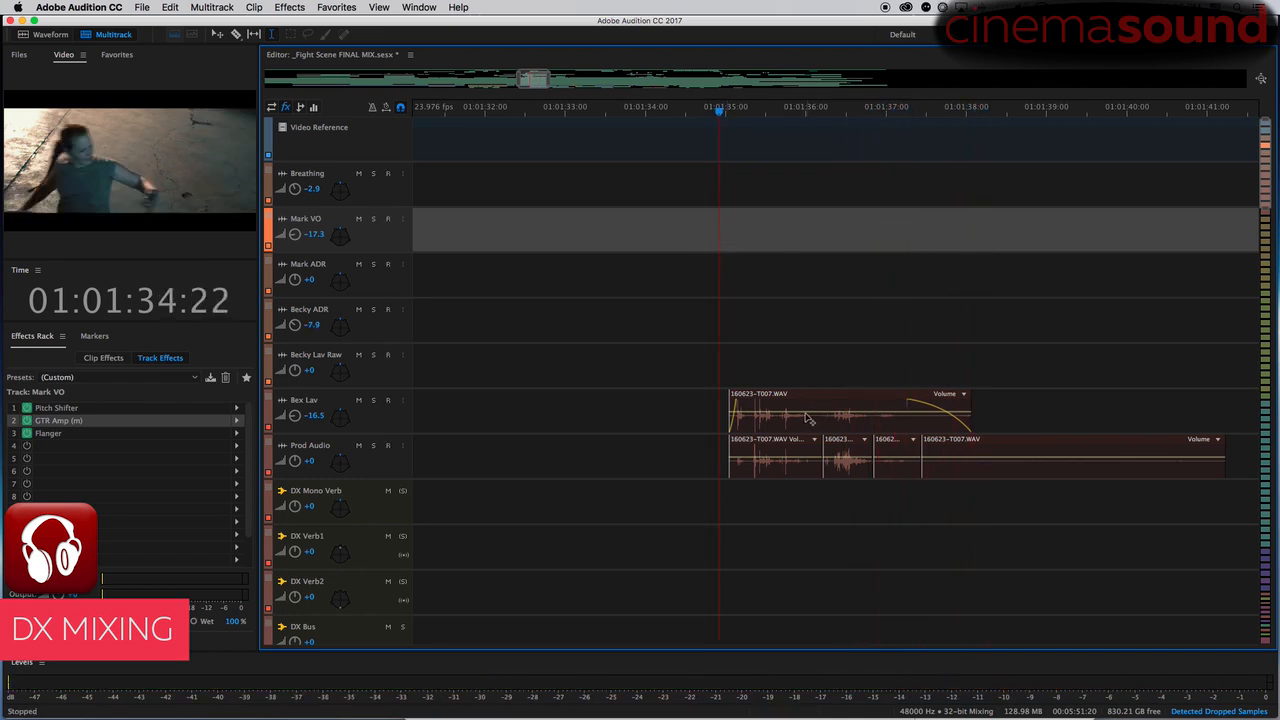
- Lower the clip volumes of the Bex Lav clip and the four Prod Audio clips and play them back
click(842, 399)
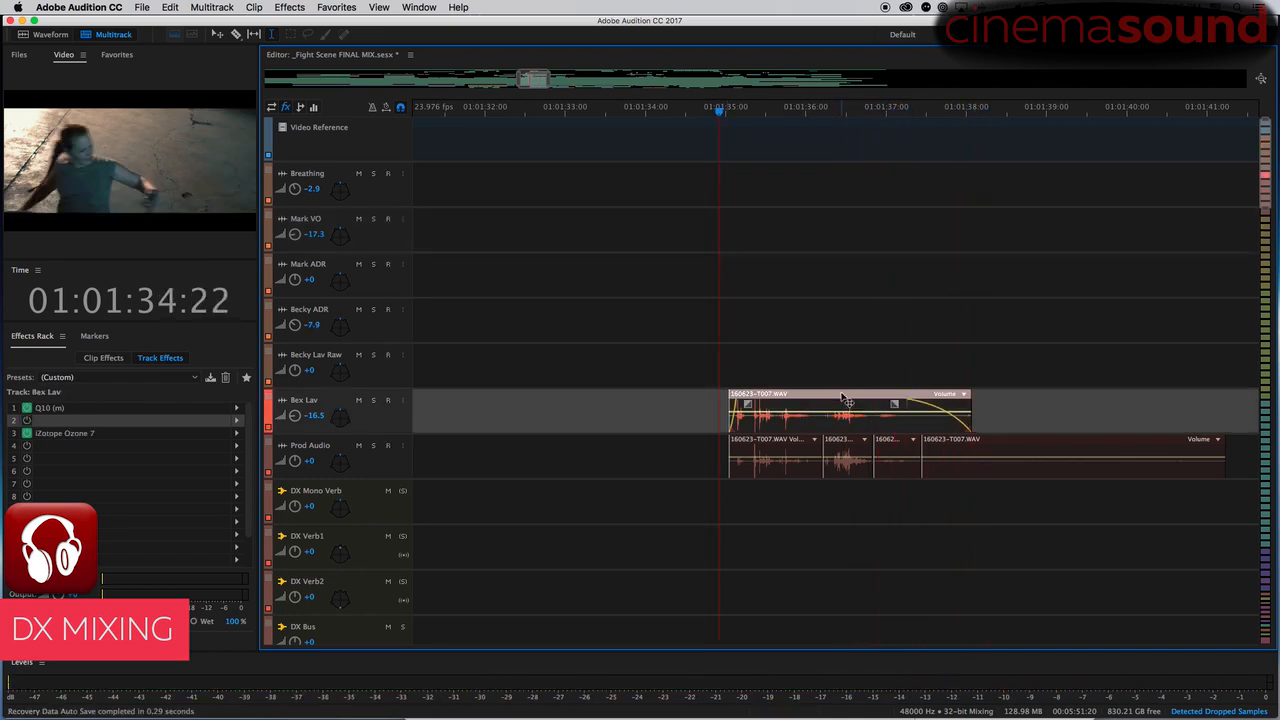
drag(842, 410, 837, 420)
click(744, 449)
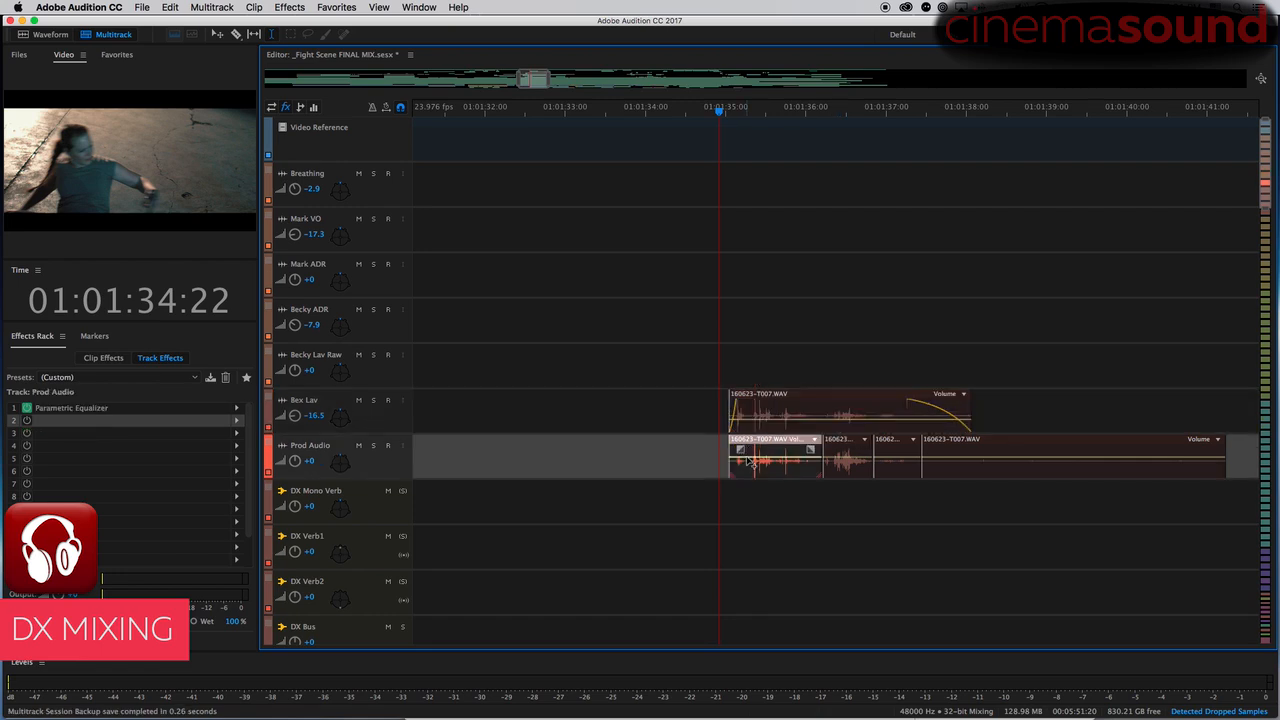
click(845, 443)
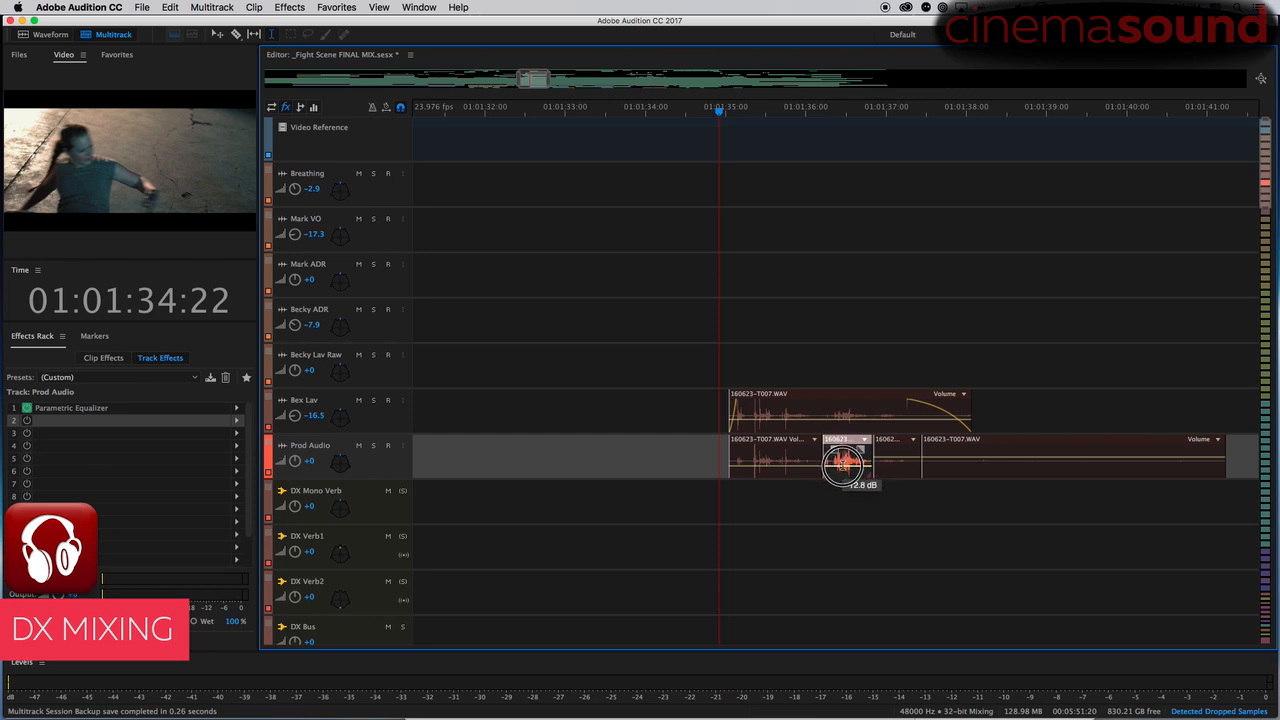
click(890, 440)
drag(896, 458, 895, 464)
click(940, 445)
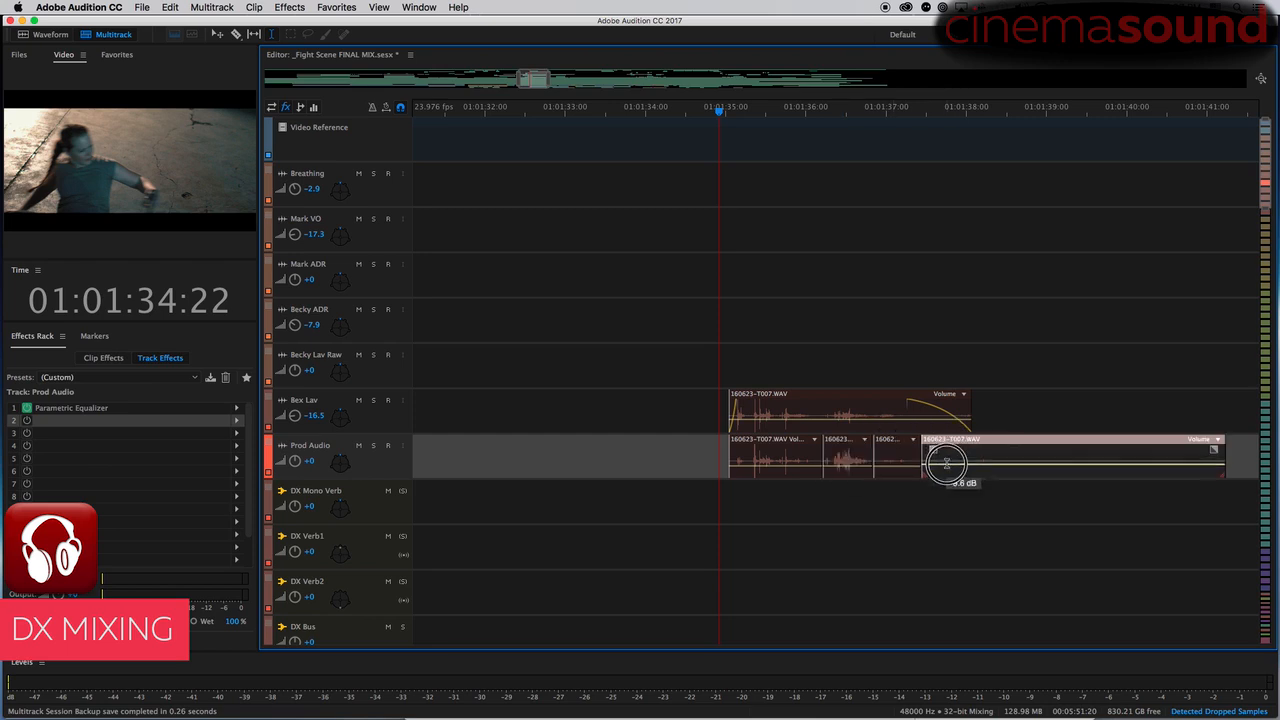
key(space)
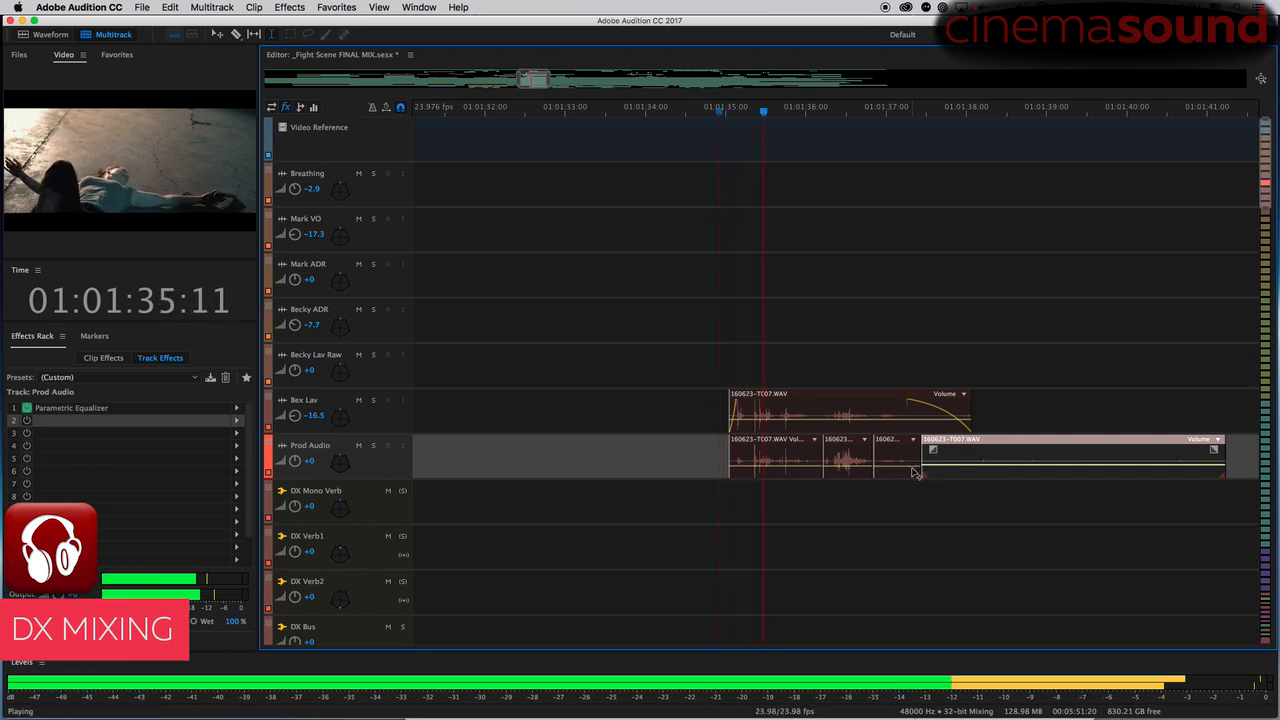
key(space)
- Raise the Bex Lav clip's volume slightly and increase the Bex Lav track's height
click(819, 420)
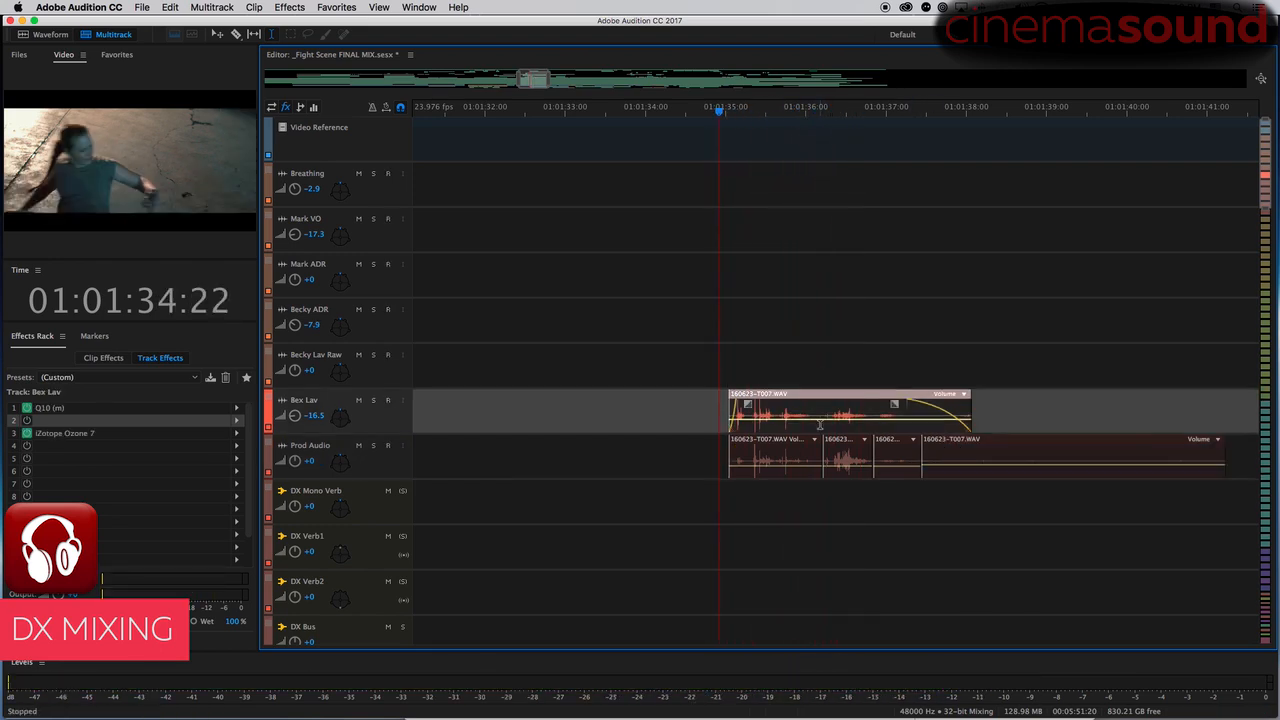
drag(822, 424, 820, 417)
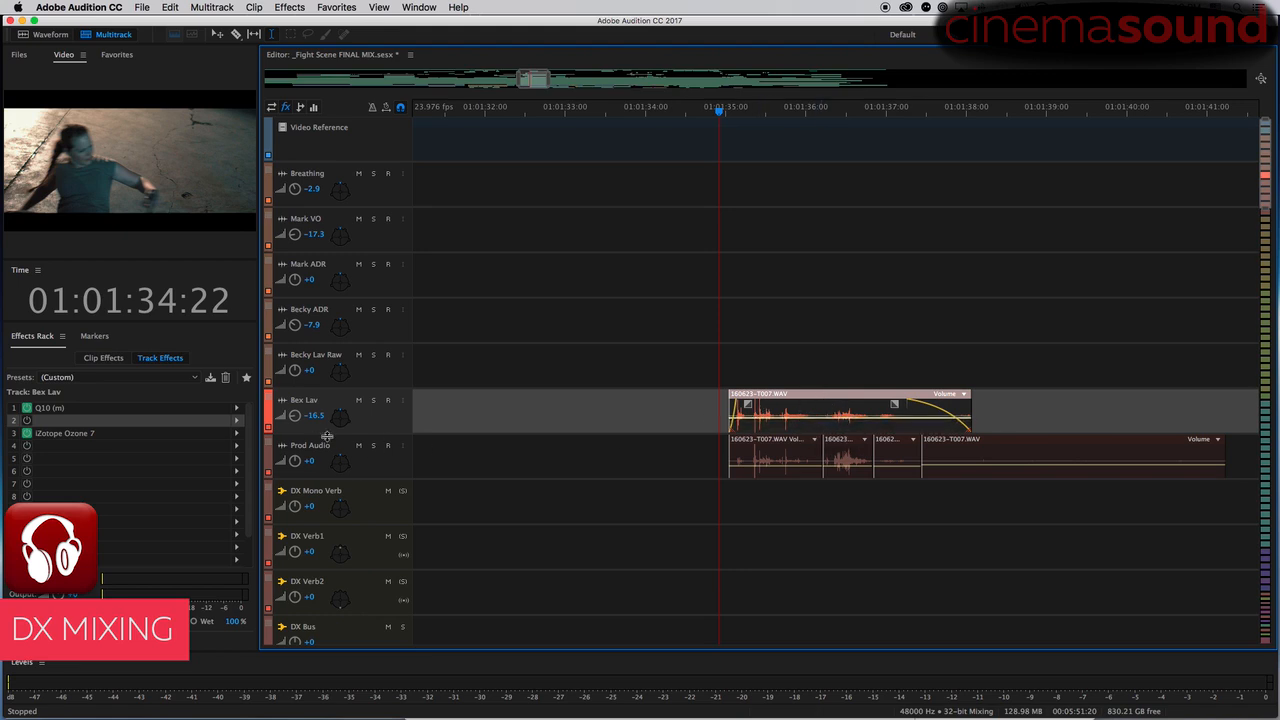
click(367, 440)
mouse_move(370, 434)
mouse_down()
mouse_move(381, 537)
mouse_move(386, 445)
mouse_up()
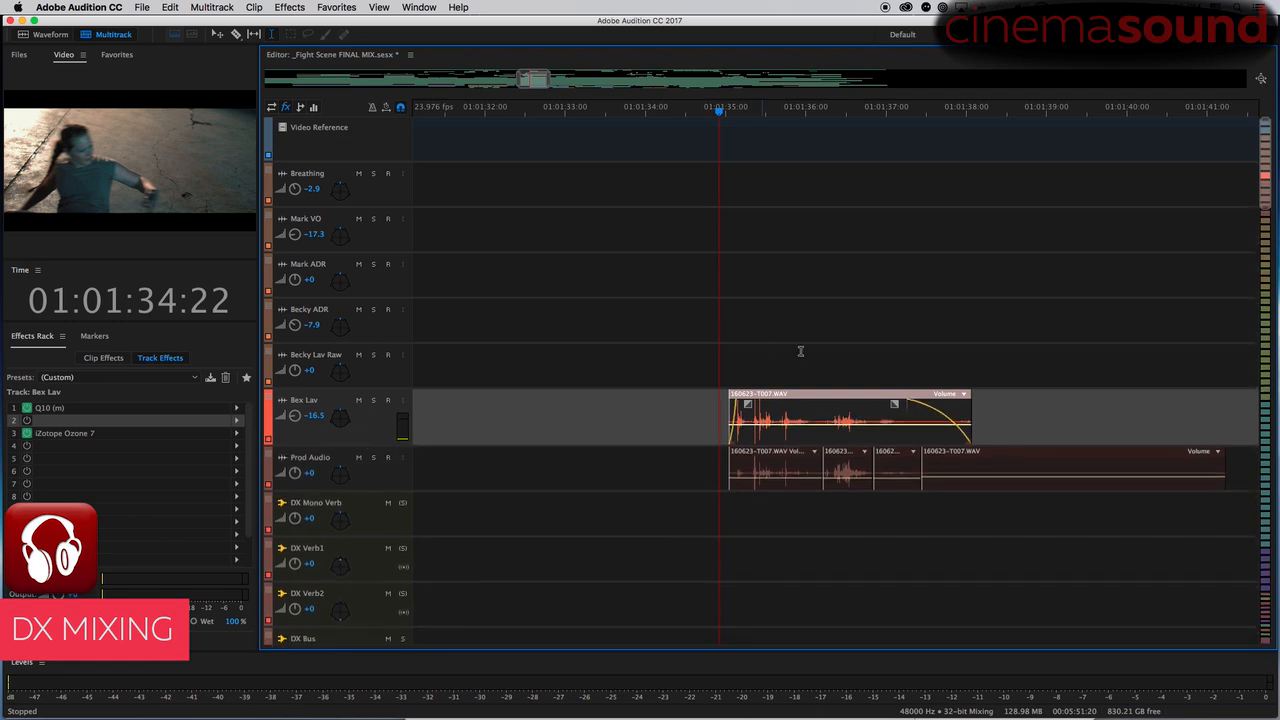
- Show the clip effects, cue the playhead at 01:01:34:16 and undo the leftward shift of the Bex Lav clip
click(101, 362)
click(701, 416)
drag(799, 393, 794, 392)
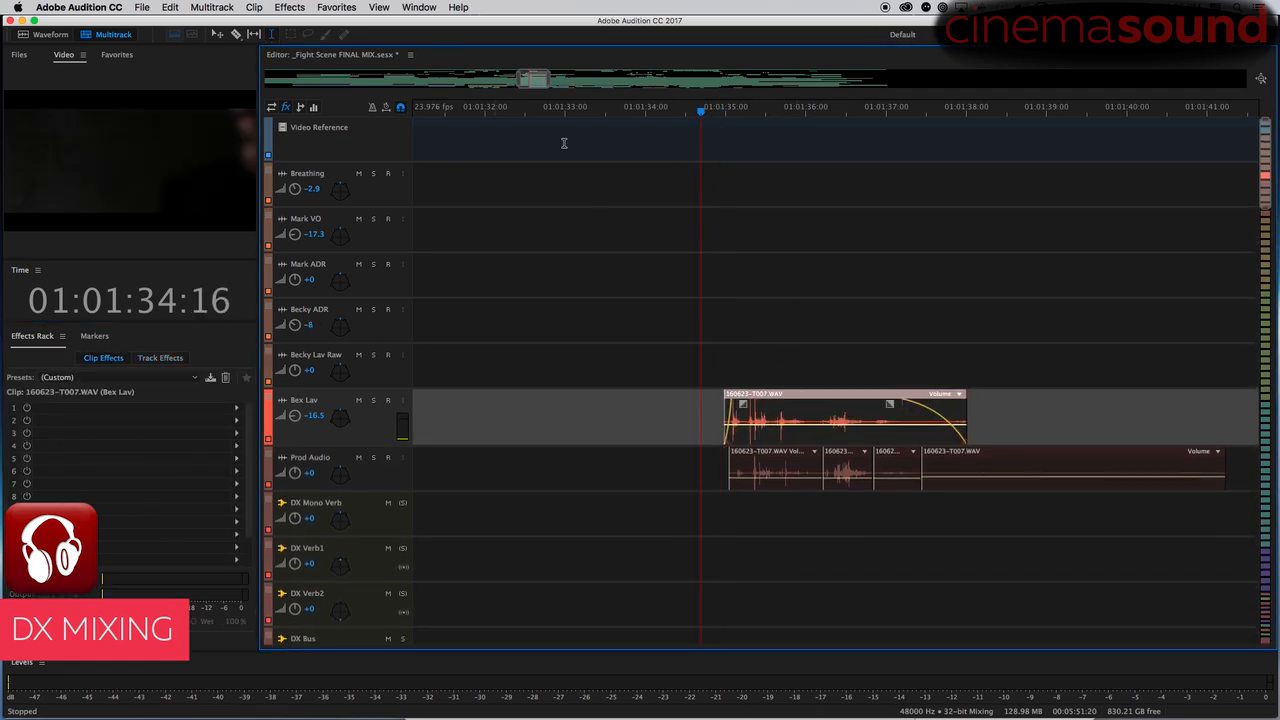
key(super+z)
- Add a Hard Limiter to the Bex Lav clip with Maximum Amplitude at -36.9 dB and listen to it
click(288, 8)
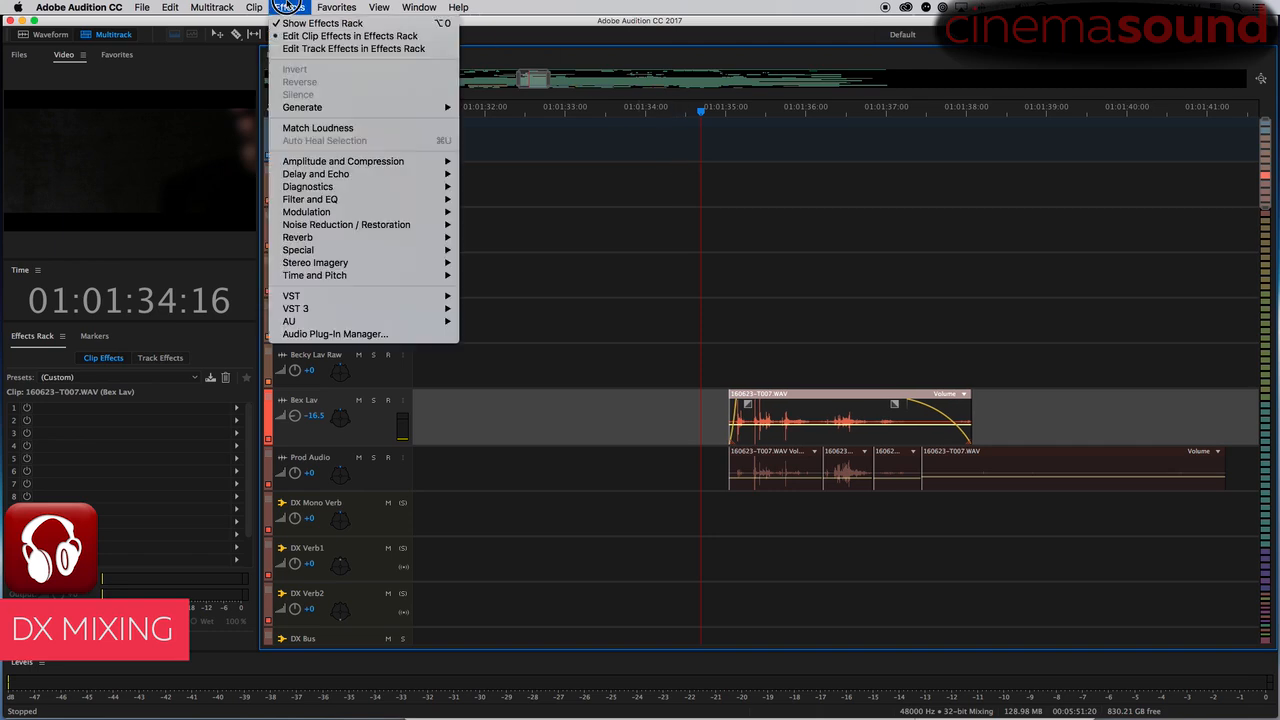
mouse_move(414, 162)
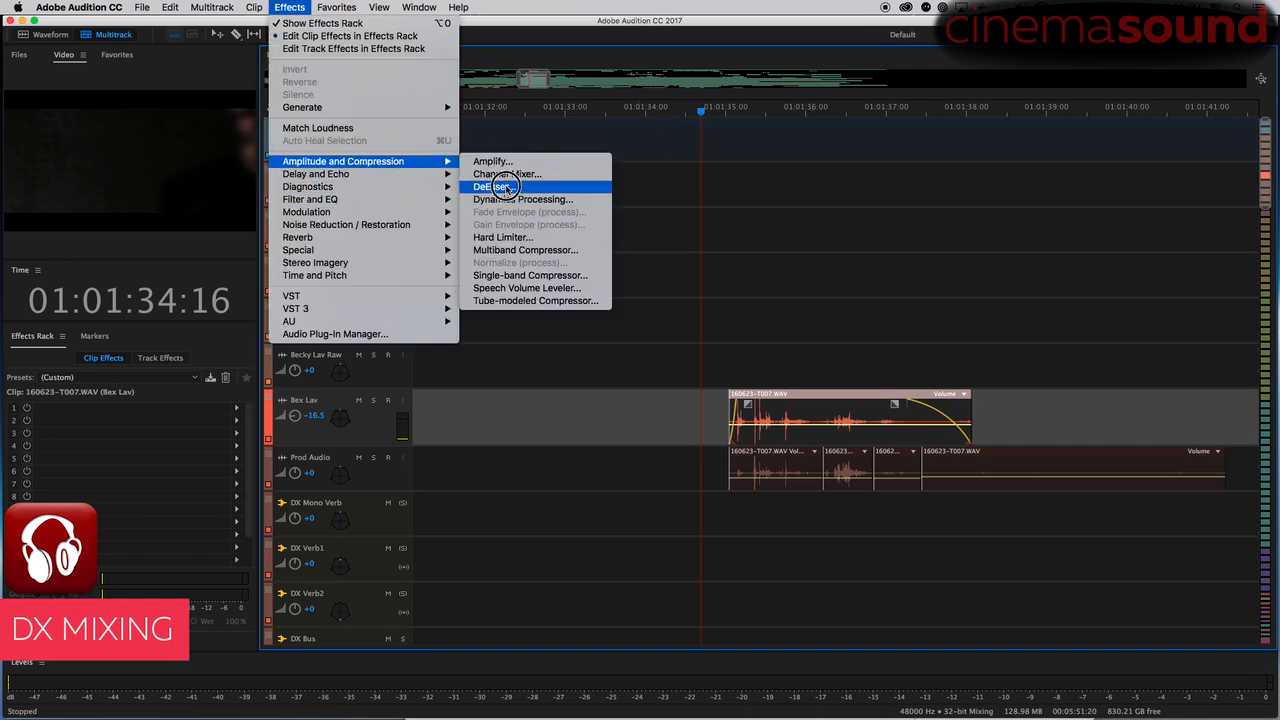
click(503, 237)
drag(676, 252, 663, 97)
drag(698, 186, 655, 186)
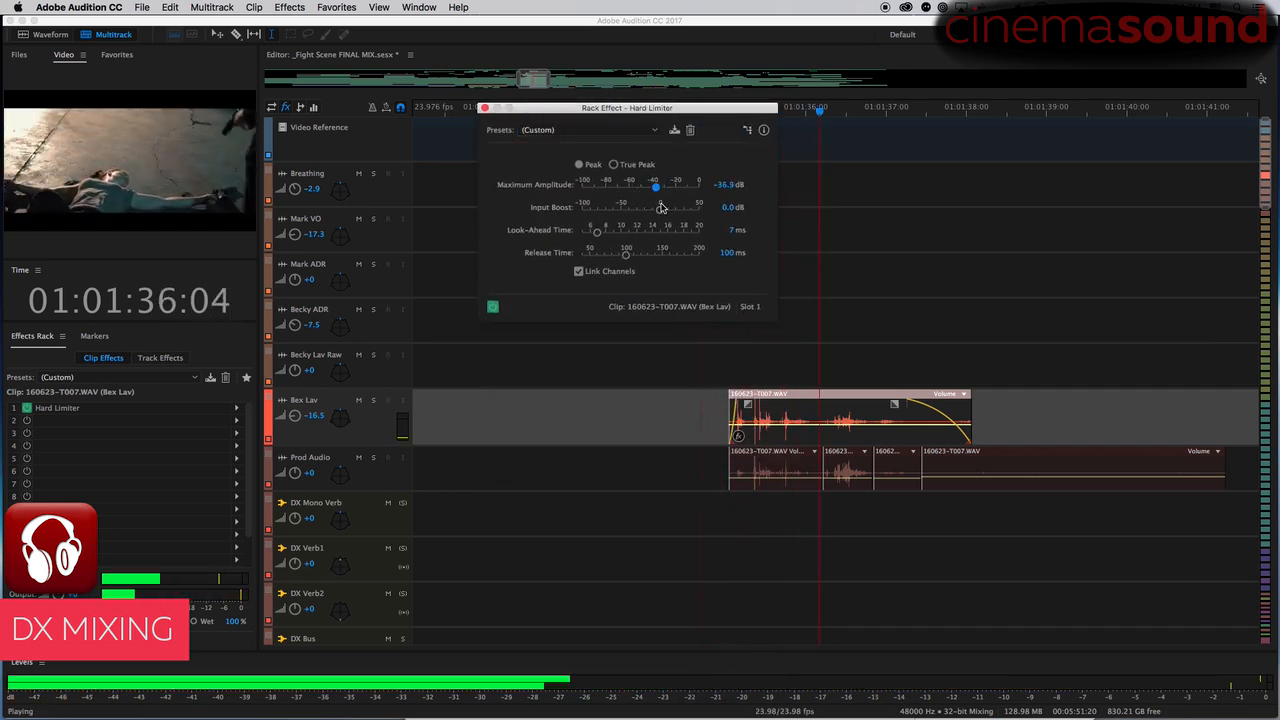
key(space)
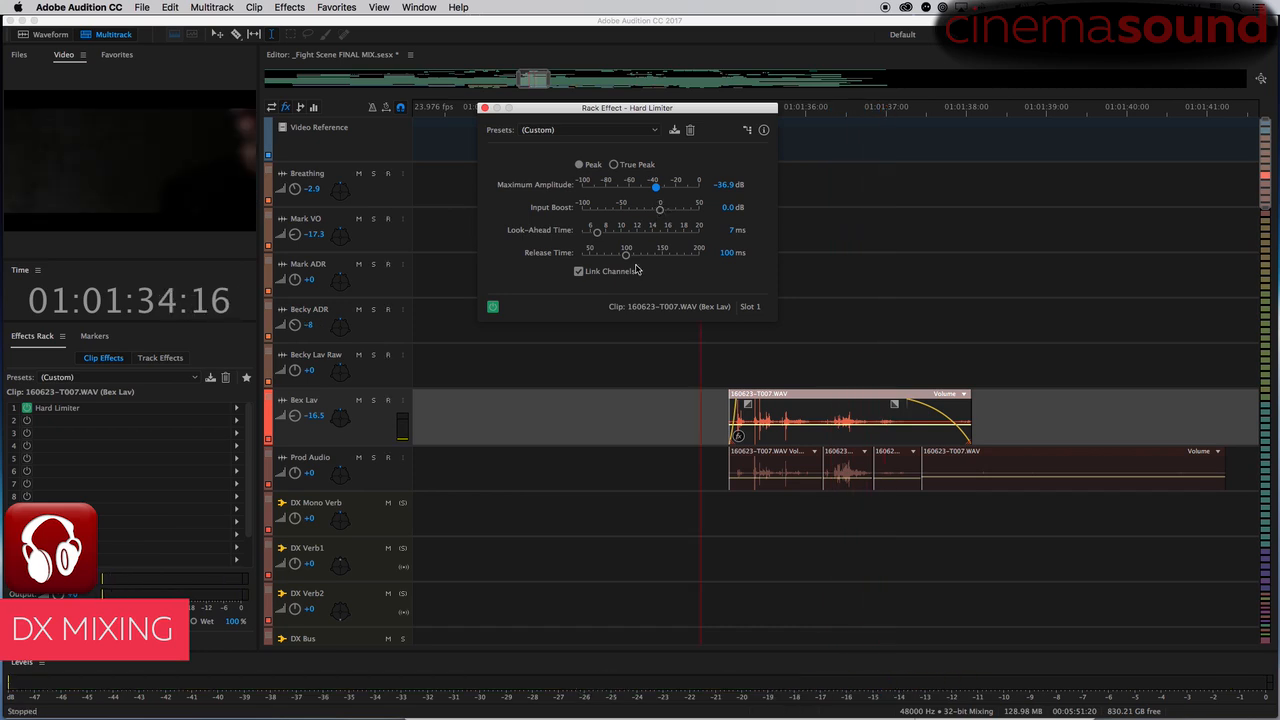
- Set the Bex Lav limiter to True Peak, 10.5 ms look-ahead and 40 ms release, and play with Prod Audio muted
mouse_move(626, 255)
mouse_down()
mouse_move(582, 255)
mouse_move(626, 235)
mouse_up()
click(791, 398)
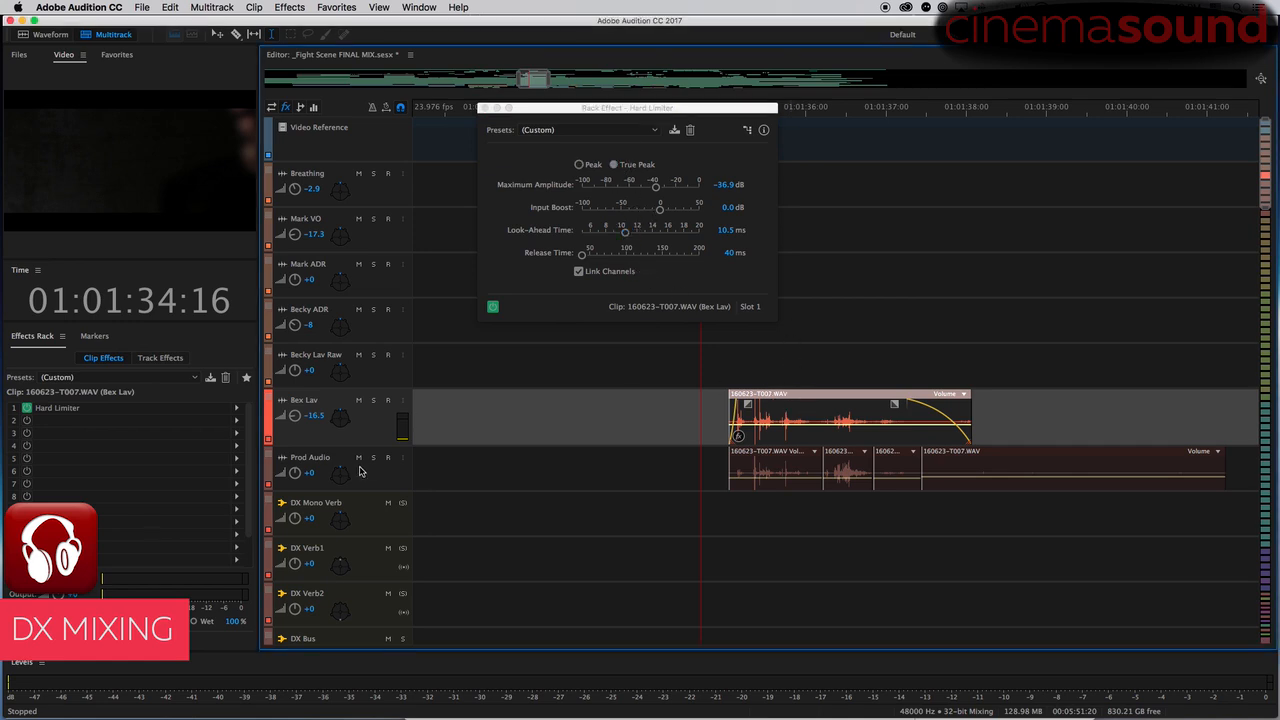
click(358, 457)
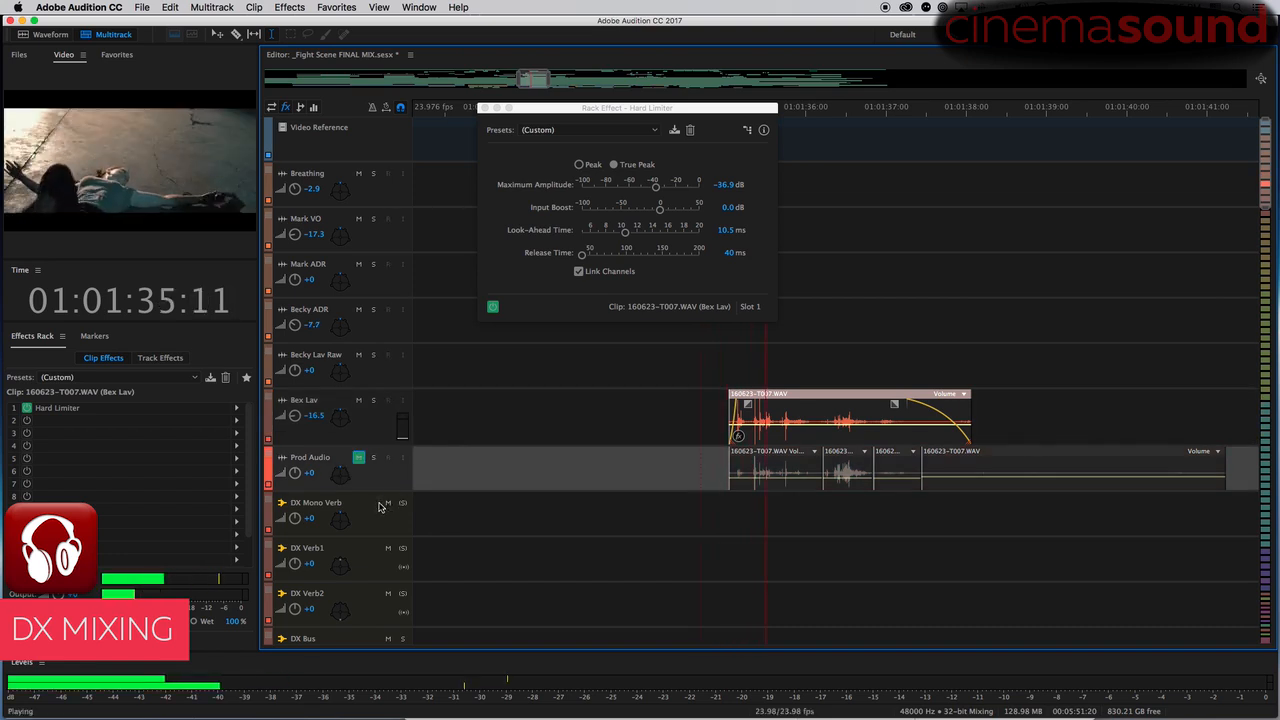
key(space)
- Set the Bex Lav limiter's Maximum Amplitude to -7.5 dB, listen to the clip and close the effect
drag(655, 187, 694, 192)
key(space)
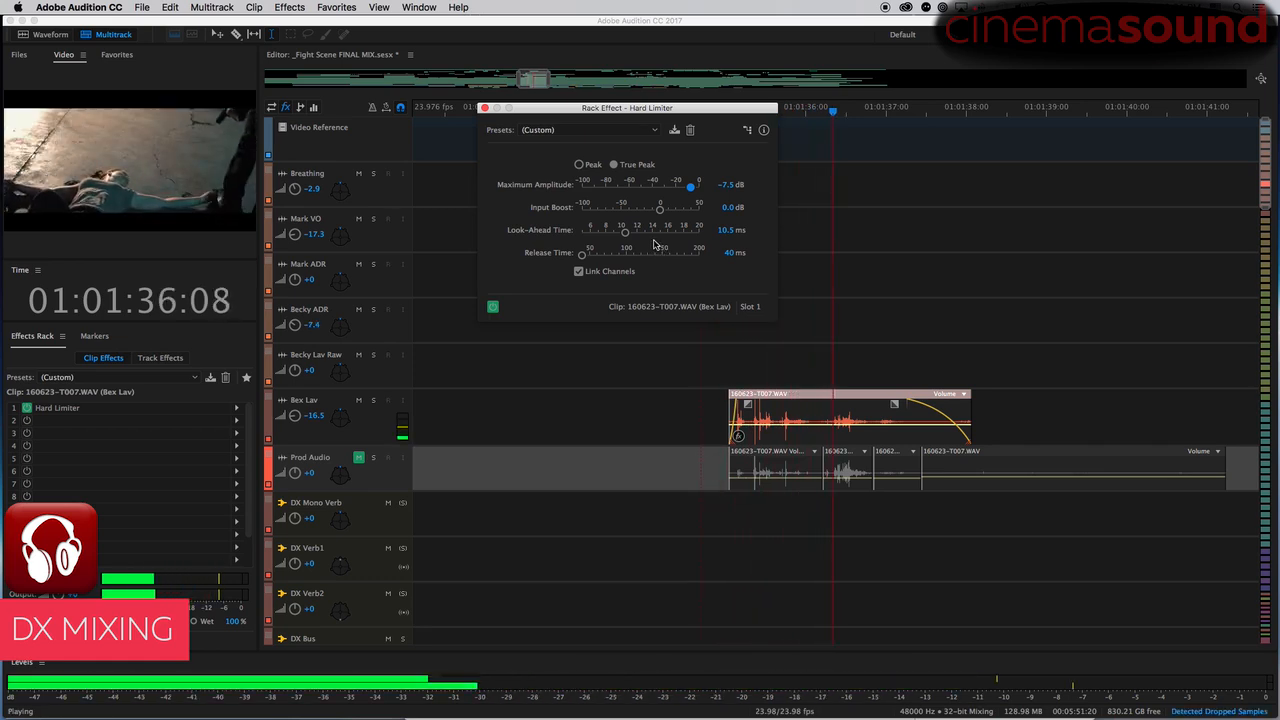
key(space)
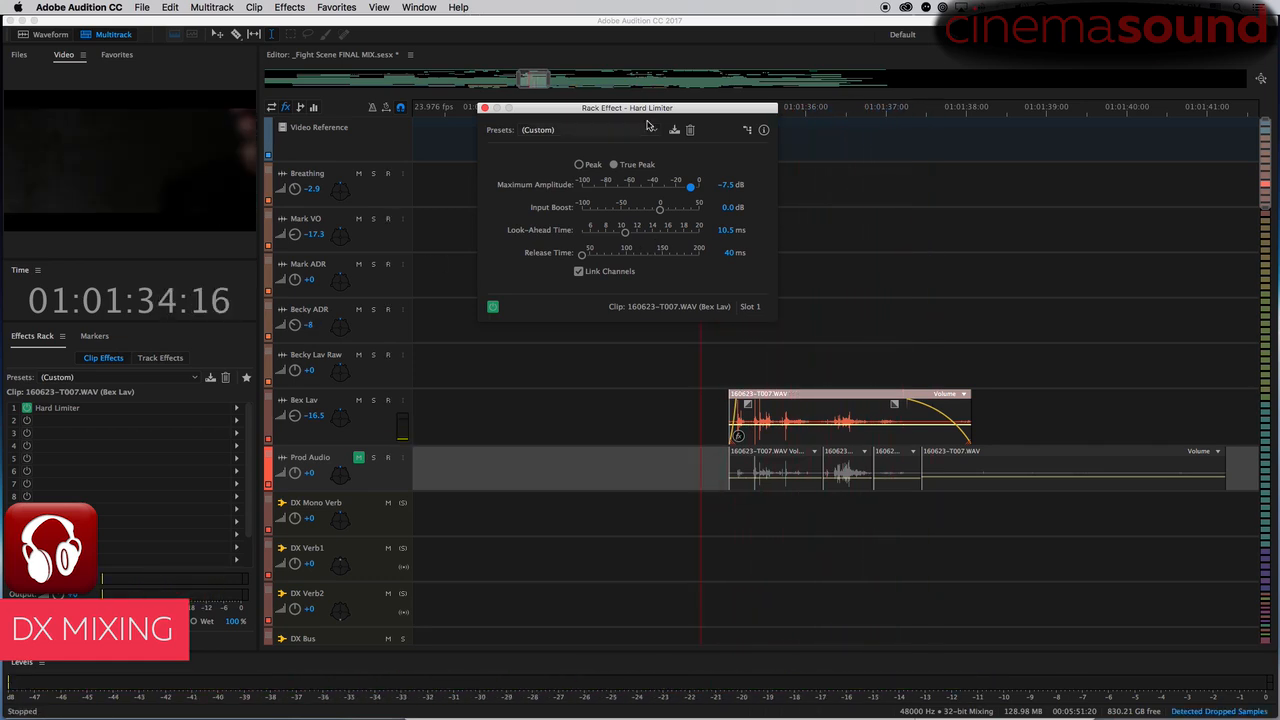
click(485, 107)
- Select the first Prod Audio clip, unmute the Prod Audio track and mute Bex Lav
click(800, 460)
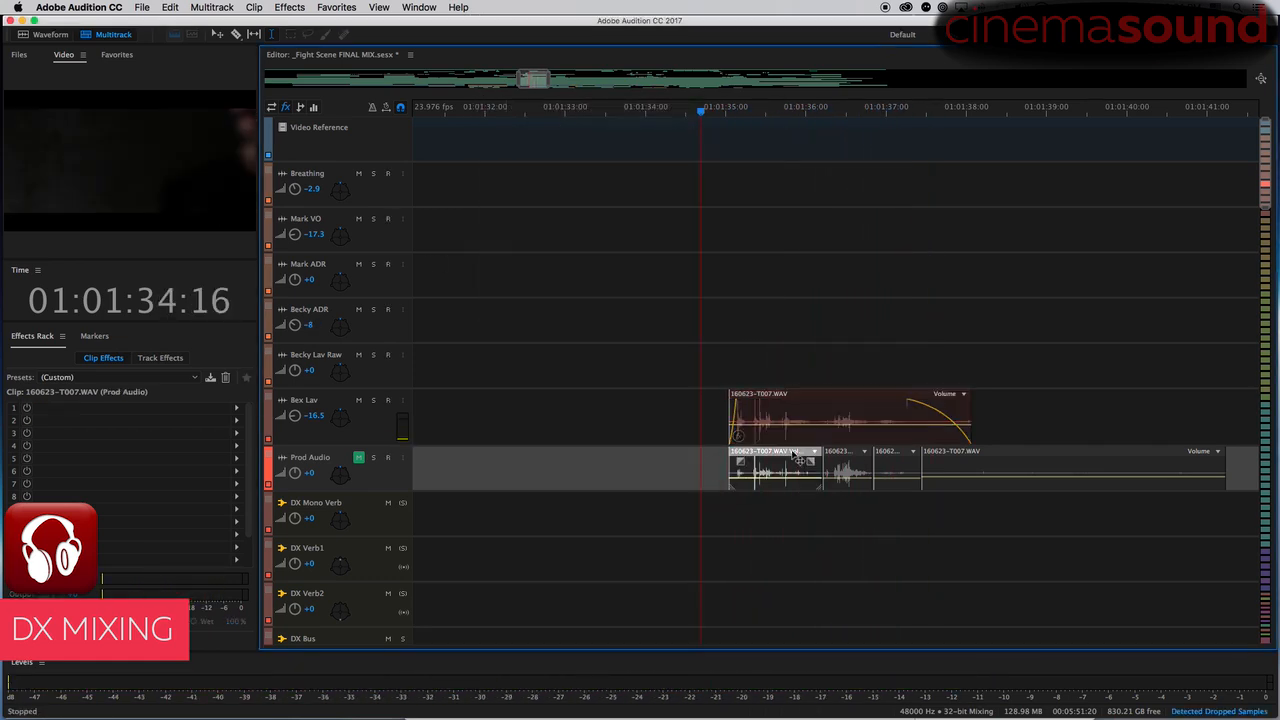
click(358, 457)
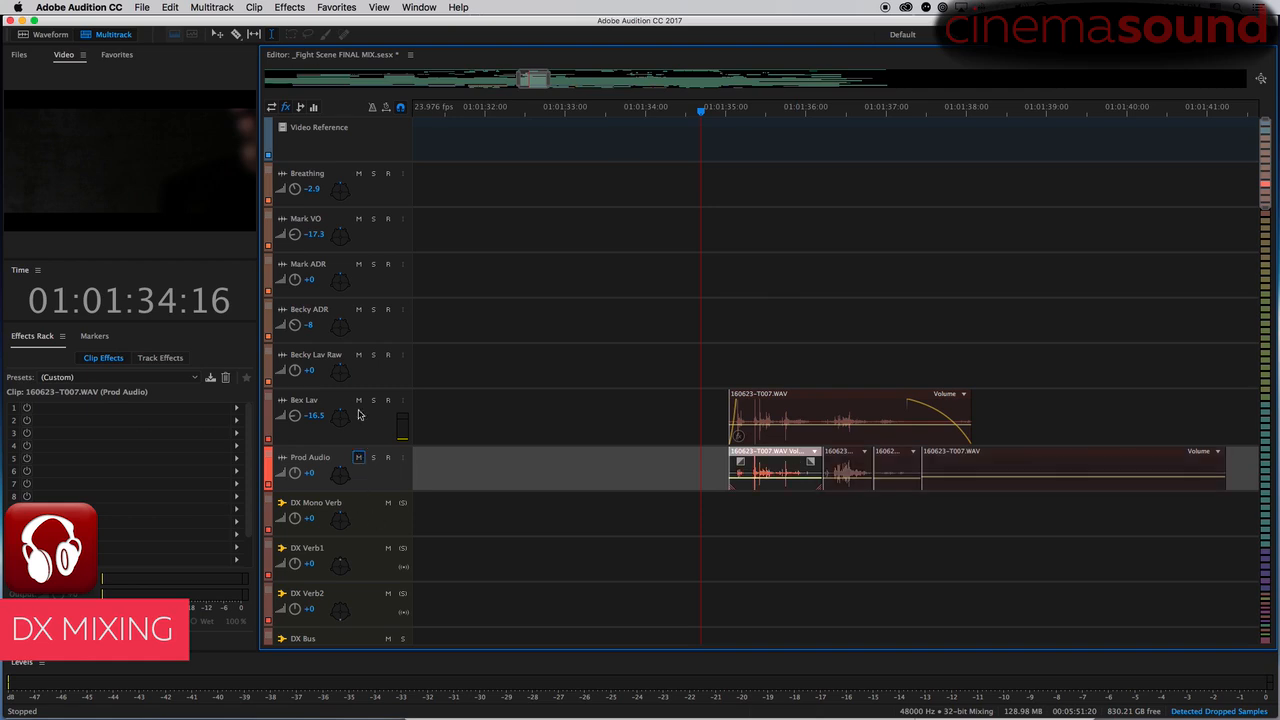
click(358, 400)
- Add a Hard Limiter to the first Prod Audio clip and move its window clear of the clips
click(294, 8)
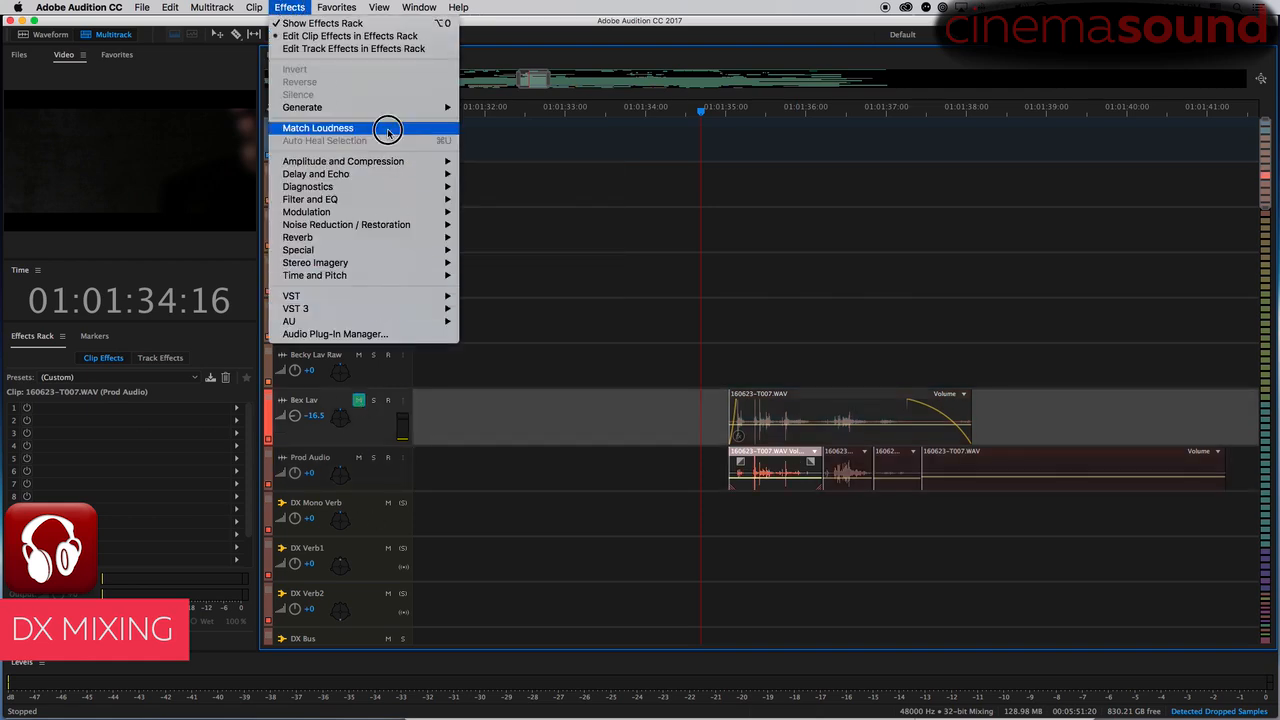
mouse_move(398, 162)
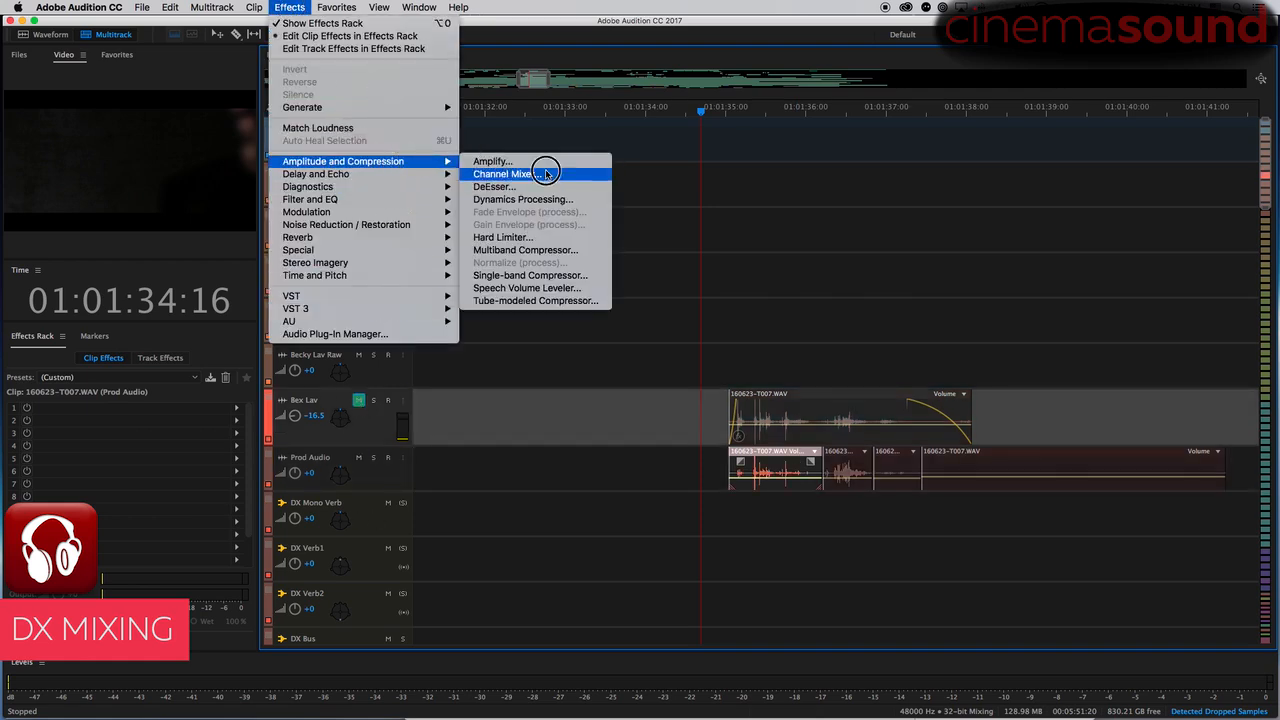
click(543, 237)
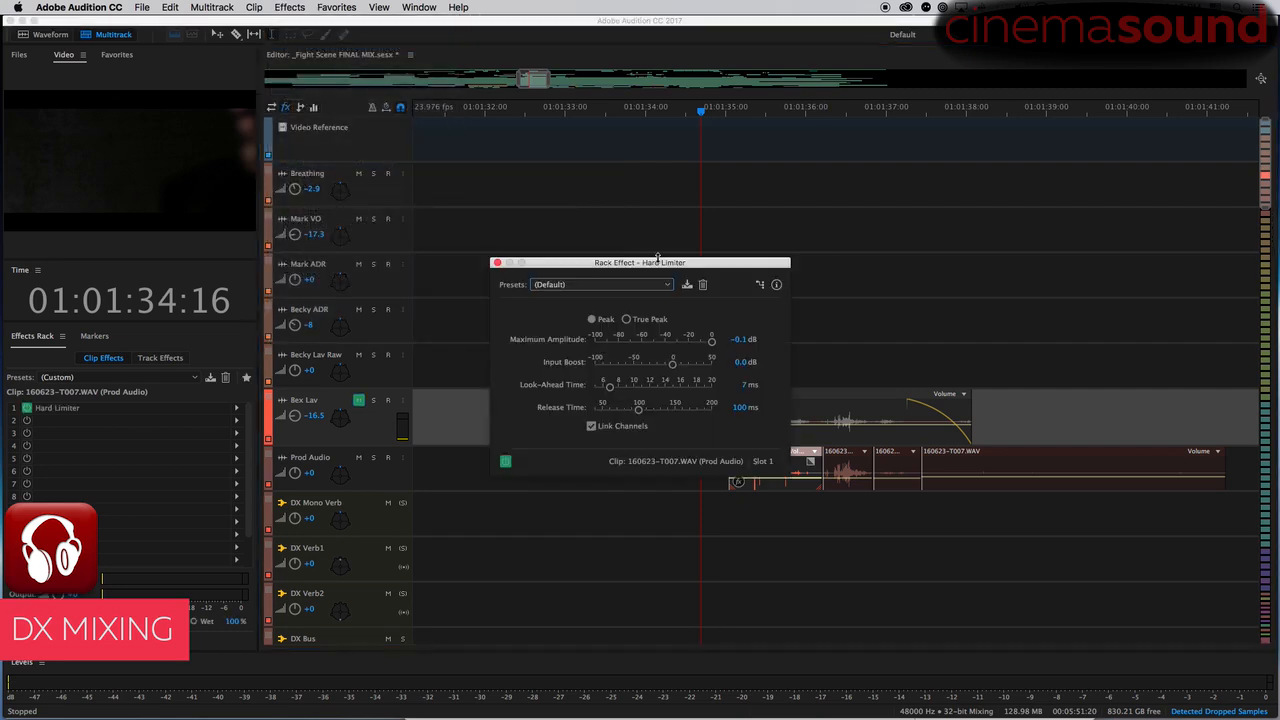
drag(680, 262, 670, 131)
- Set True Peak, -12.7 dB maximum, 9.9 ms look-ahead, 40 ms release and unlinked channels, and save as preset "set sound limiter 1"
drag(703, 212, 690, 213)
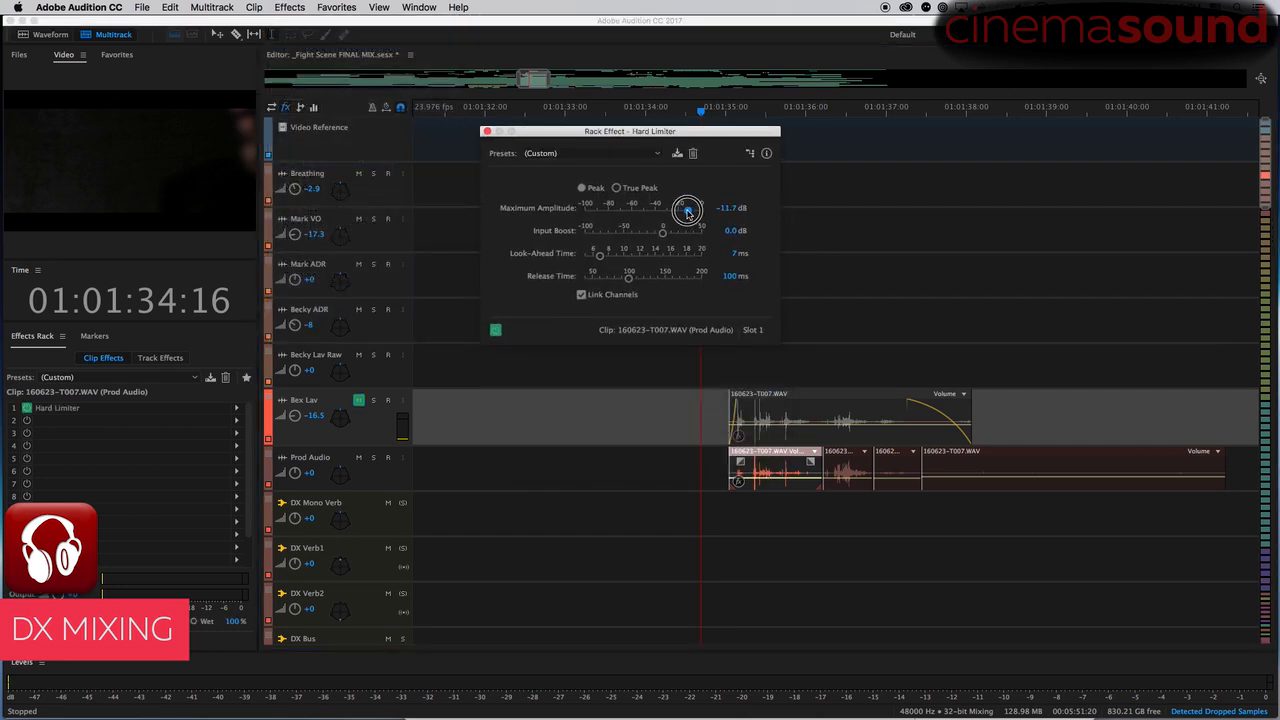
drag(604, 258, 628, 259)
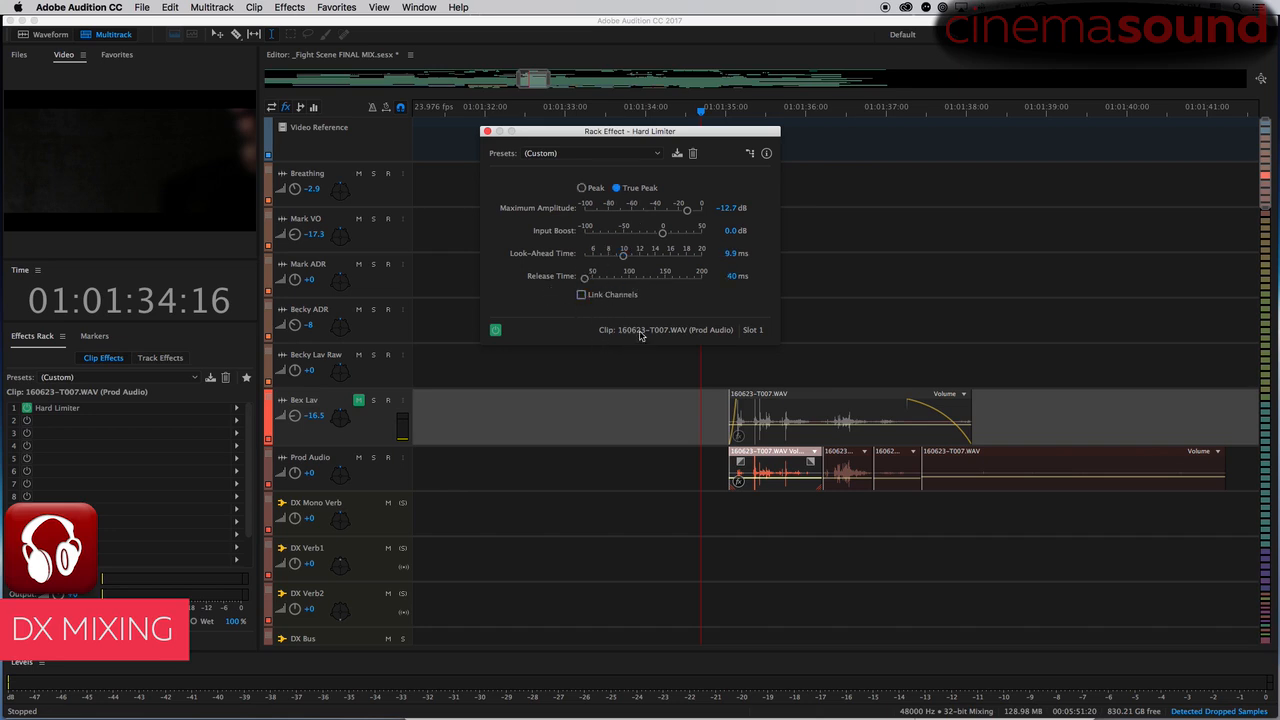
click(677, 153)
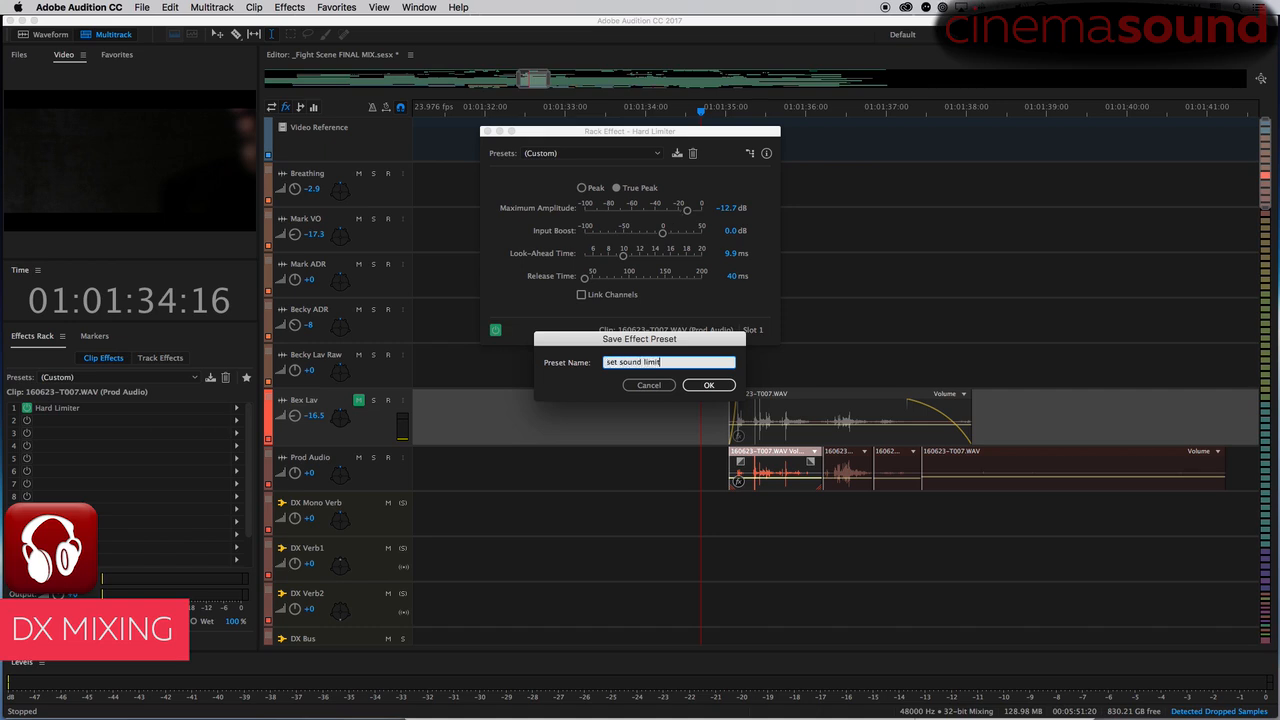
key(Return)
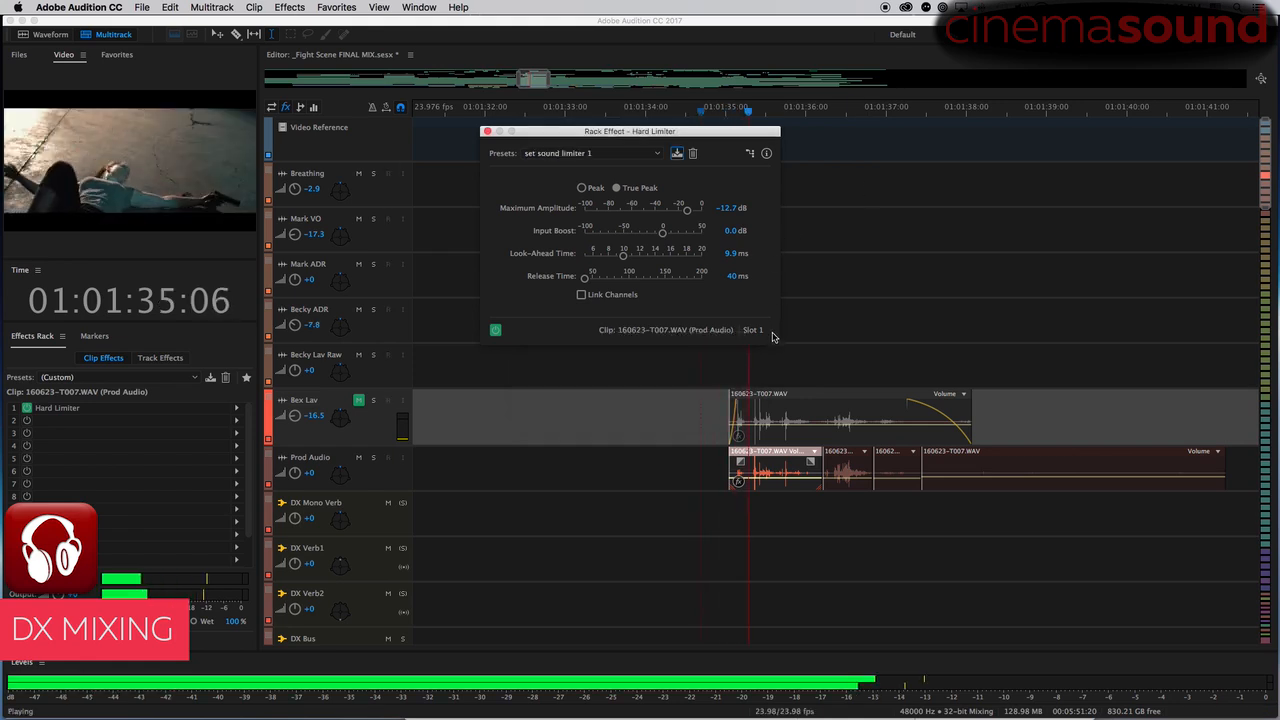
- Adjust the limiter's Maximum Amplitude to -18.6 dB while playing the first Prod Audio clip
drag(686, 209, 669, 210)
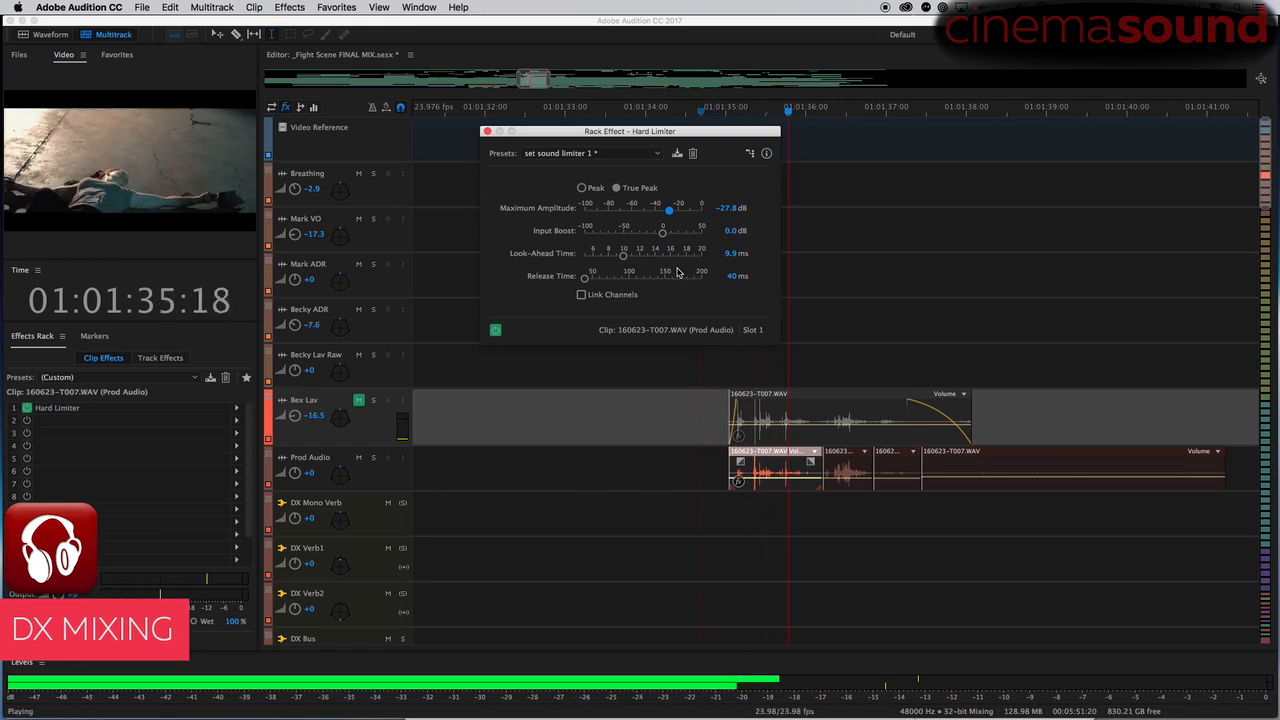
drag(669, 215, 677, 214)
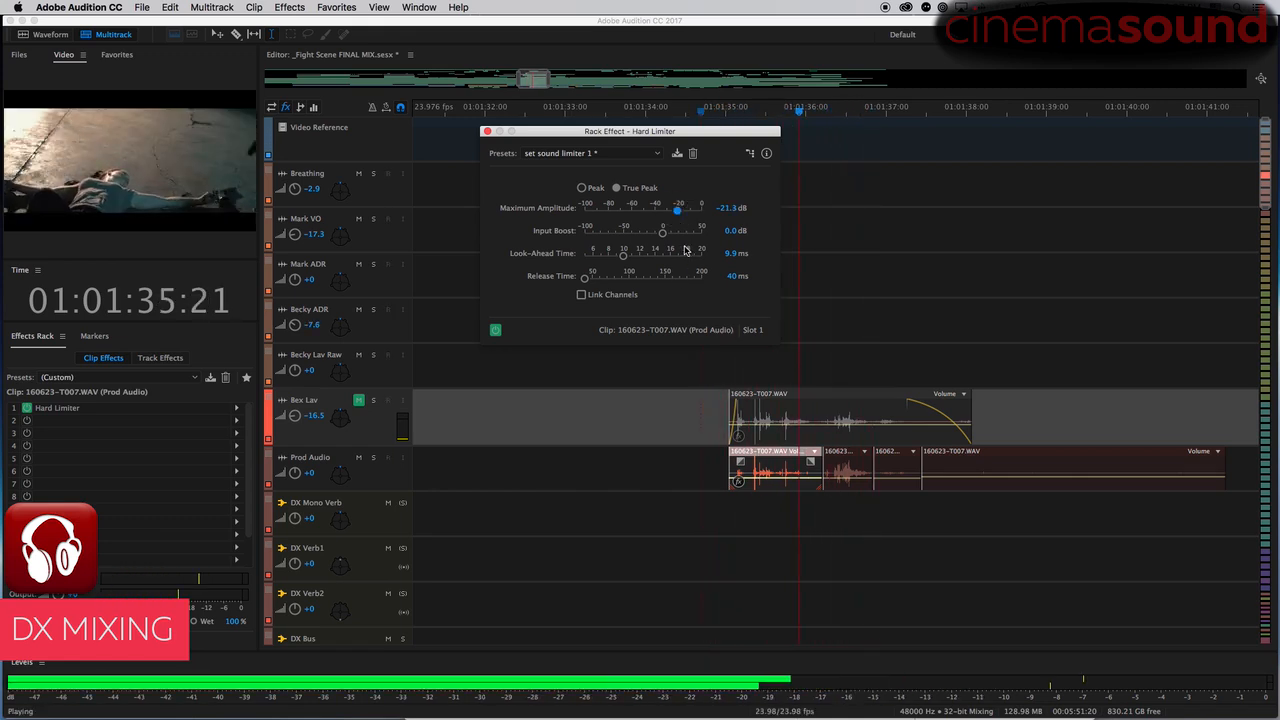
key(space)
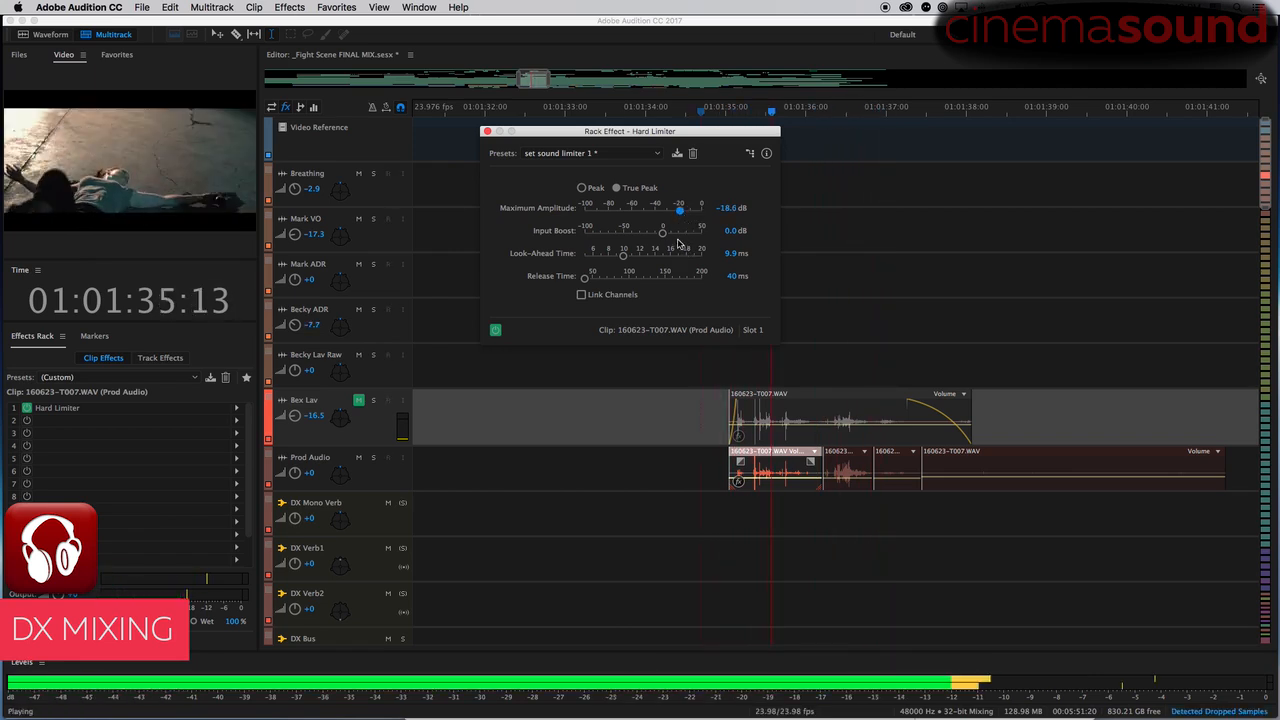
key(space)
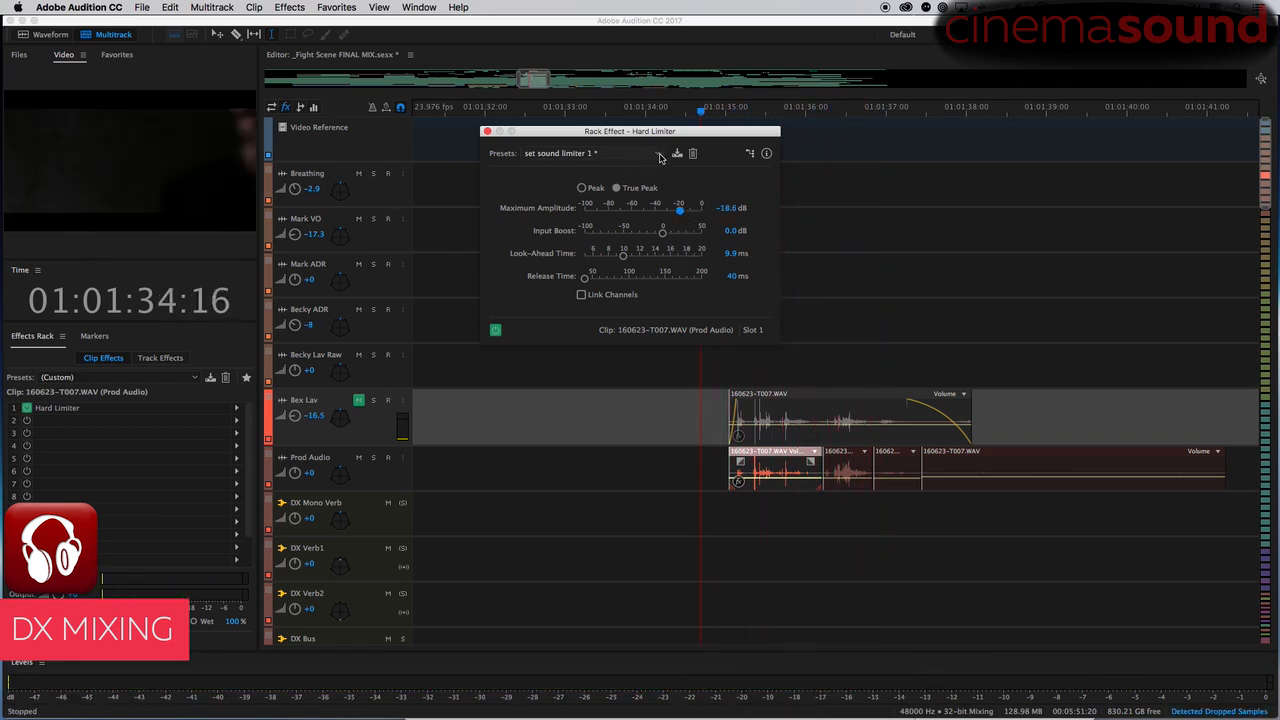
- Overwrite the preset "set sound limiter 1" with the current limiter settings and close the effect
click(677, 153)
click(716, 386)
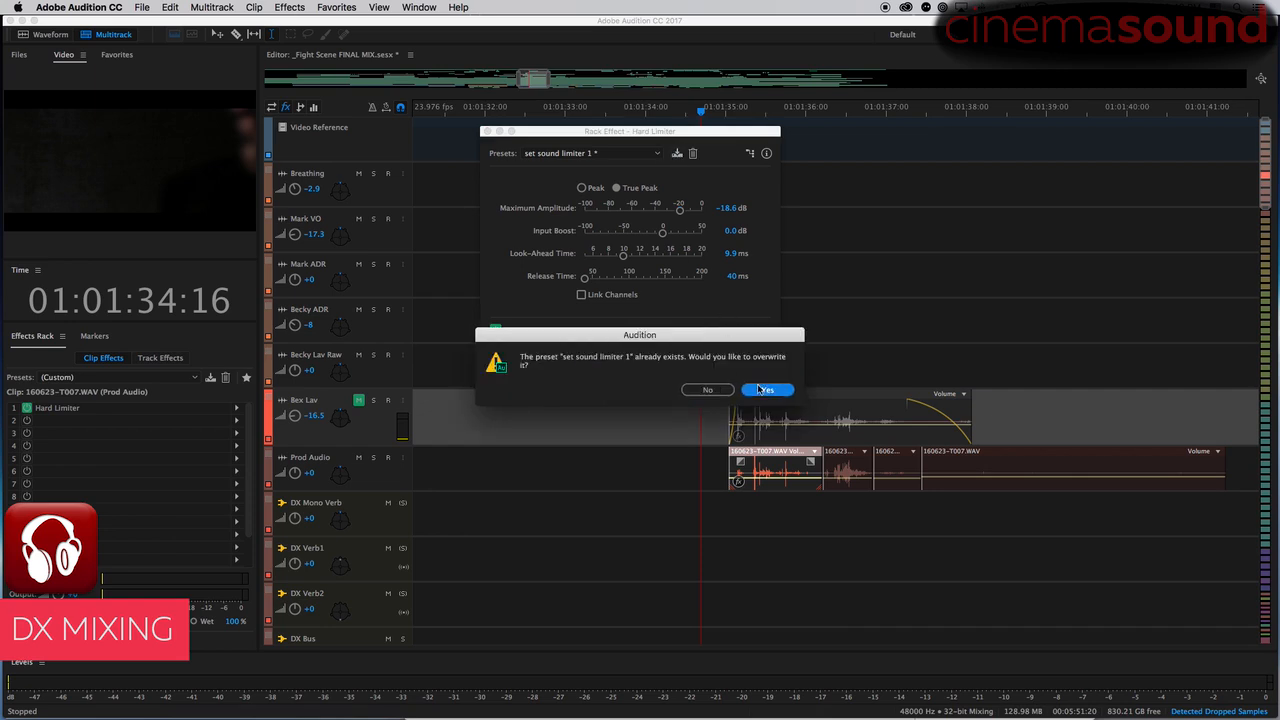
click(763, 389)
click(487, 132)
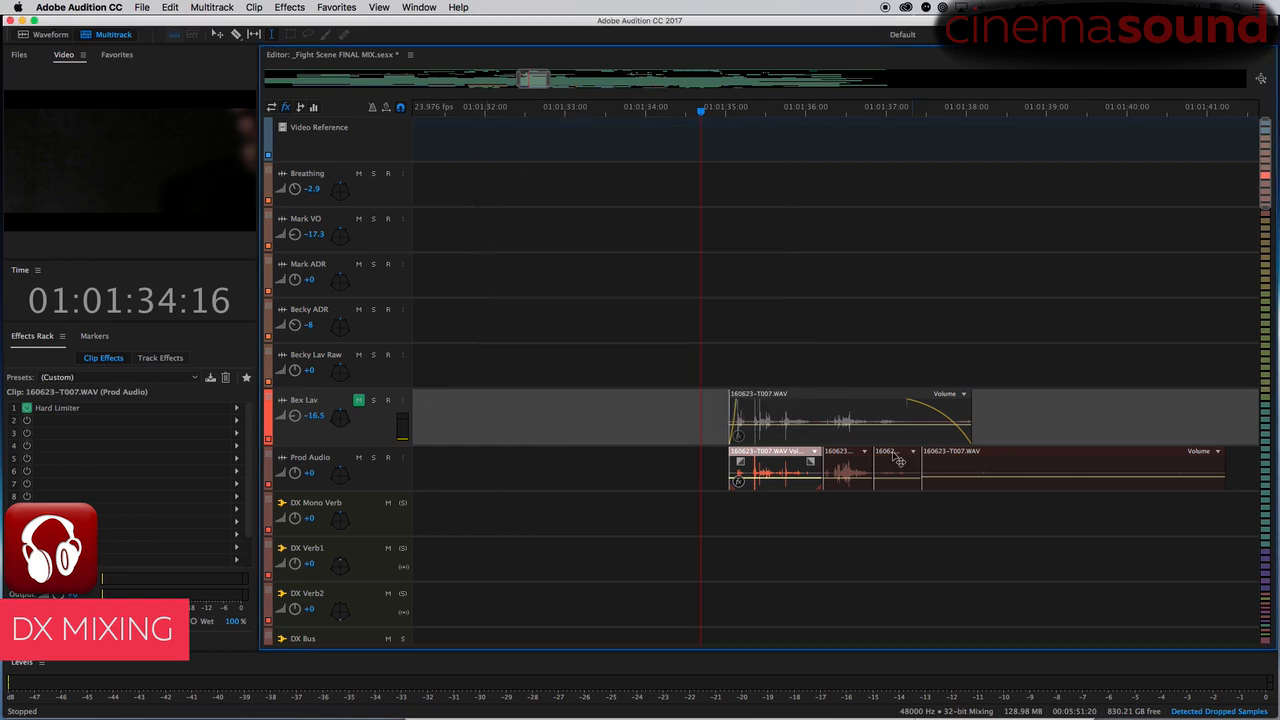
- Add a Hard Limiter to the second Prod Audio clip and load the "set sound limiter 1" preset
click(848, 462)
click(236, 408)
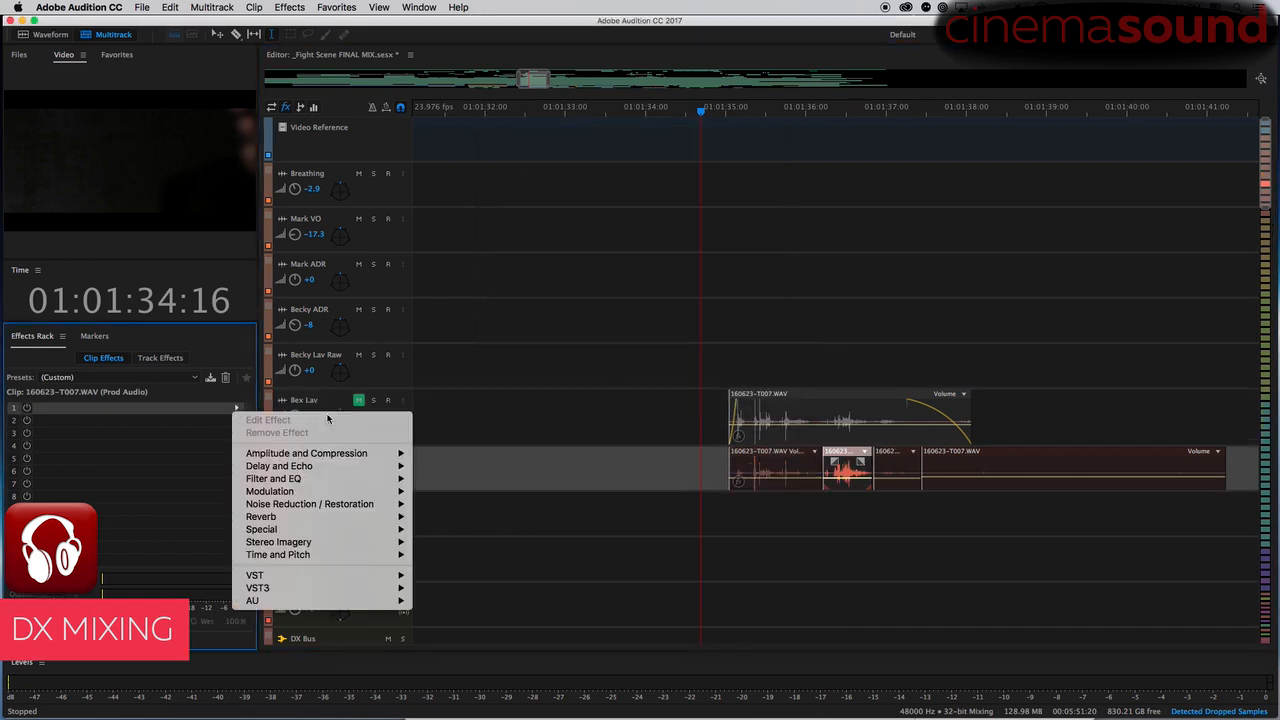
mouse_move(368, 454)
click(495, 505)
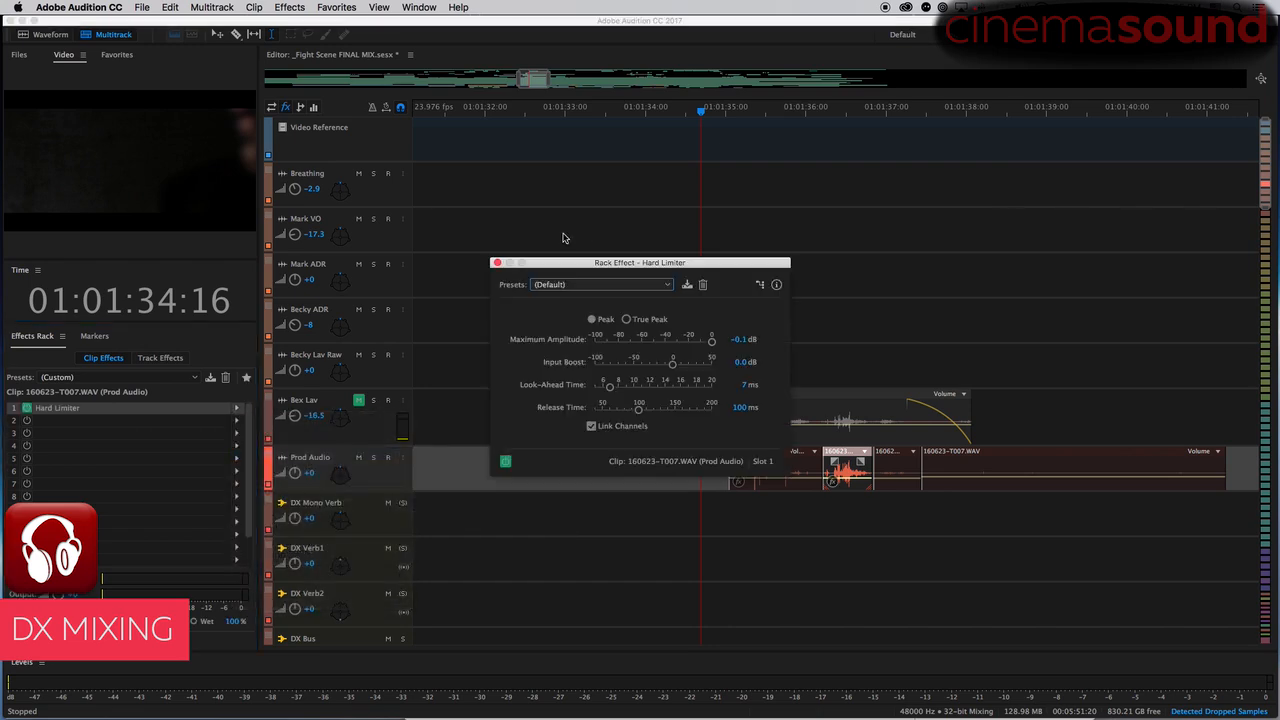
click(580, 285)
click(600, 426)
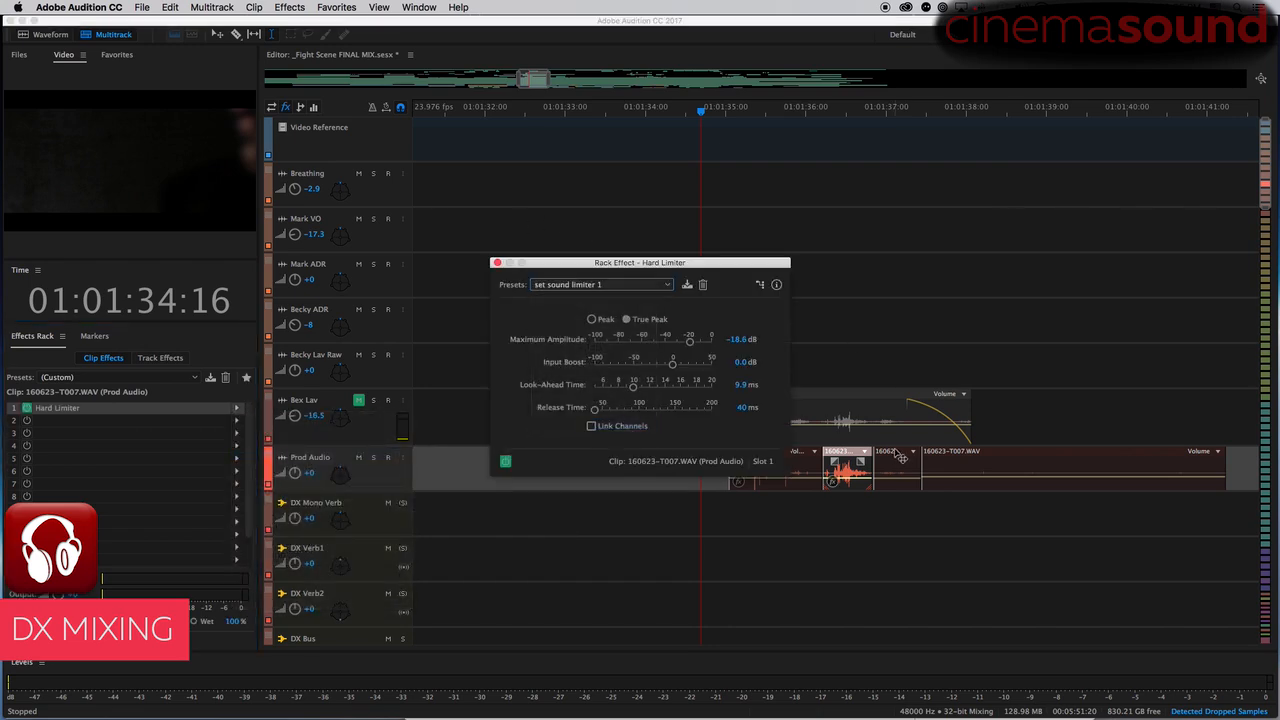
- Add a Hard Limiter to the third Prod Audio clip, load the "set sound limiter 1" preset and close the effect
click(236, 419)
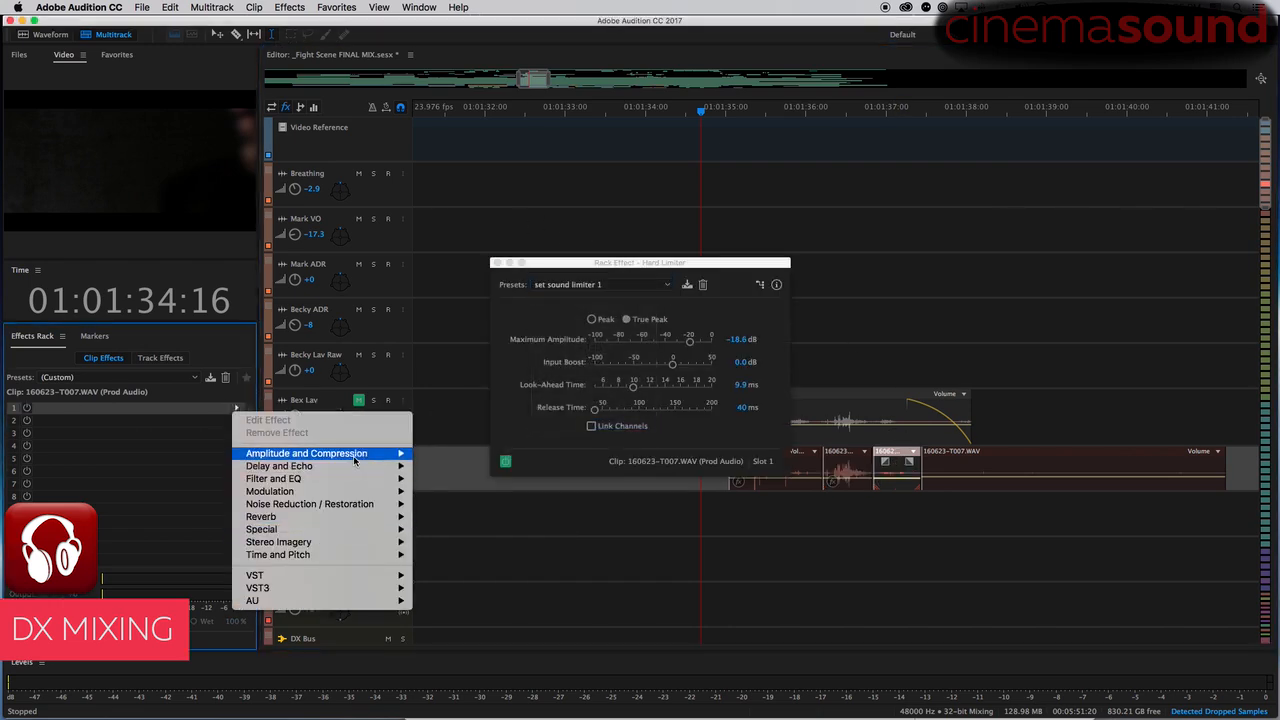
mouse_move(355, 456)
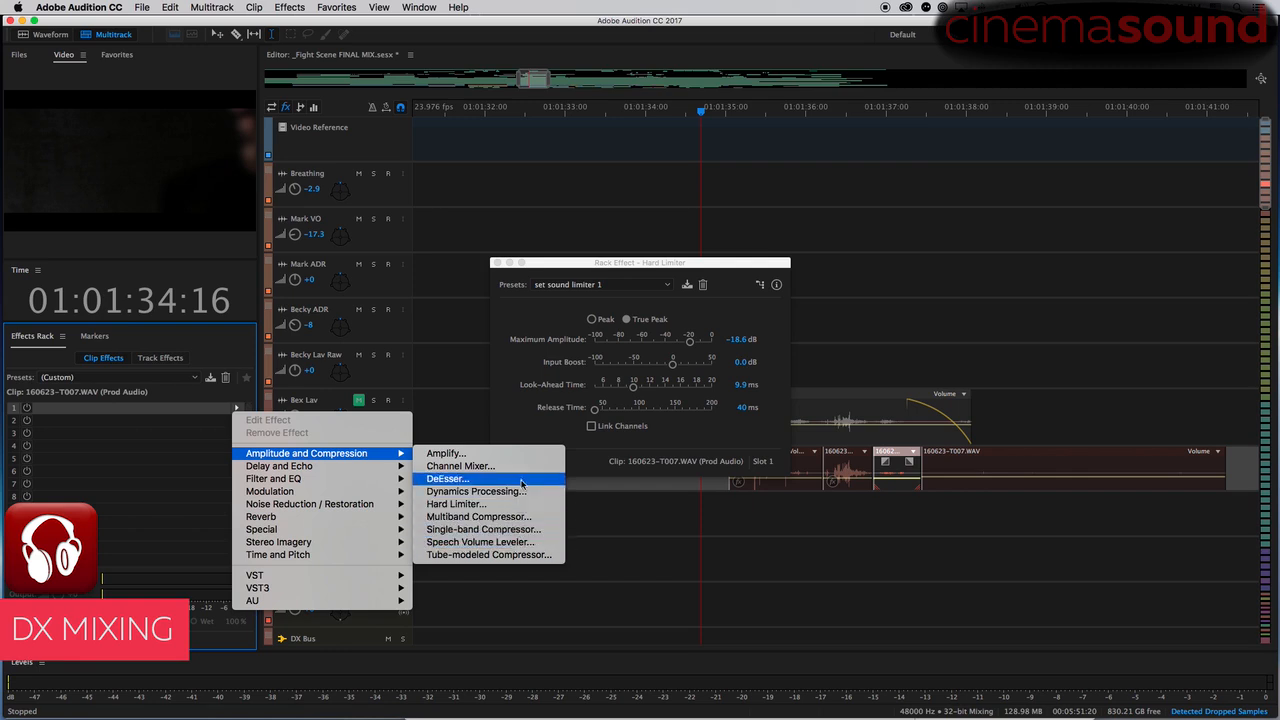
click(456, 504)
click(670, 285)
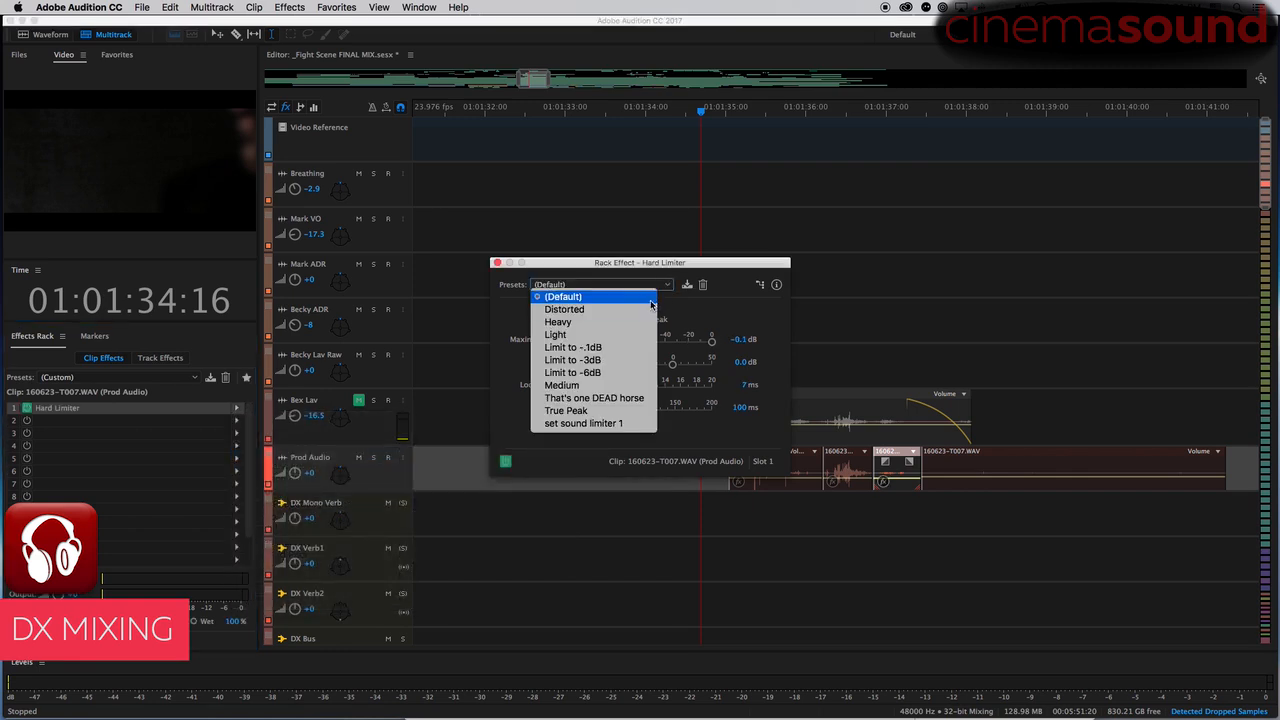
click(629, 424)
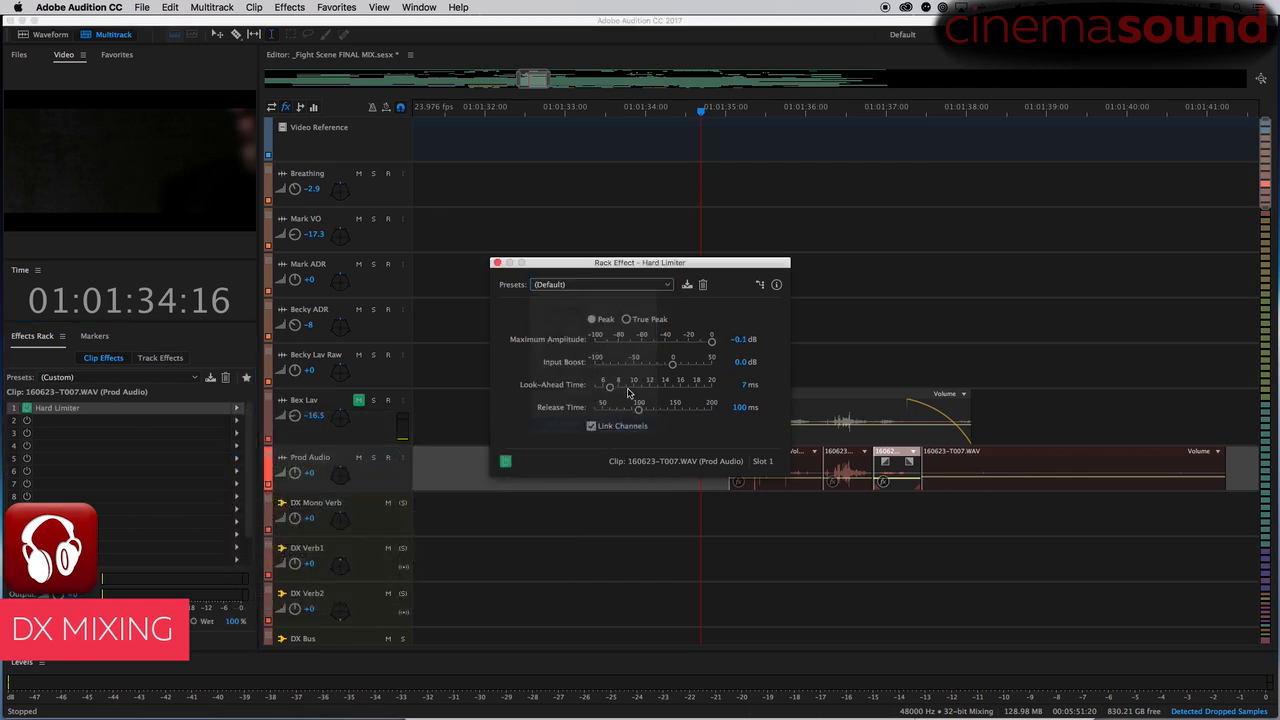
click(497, 263)
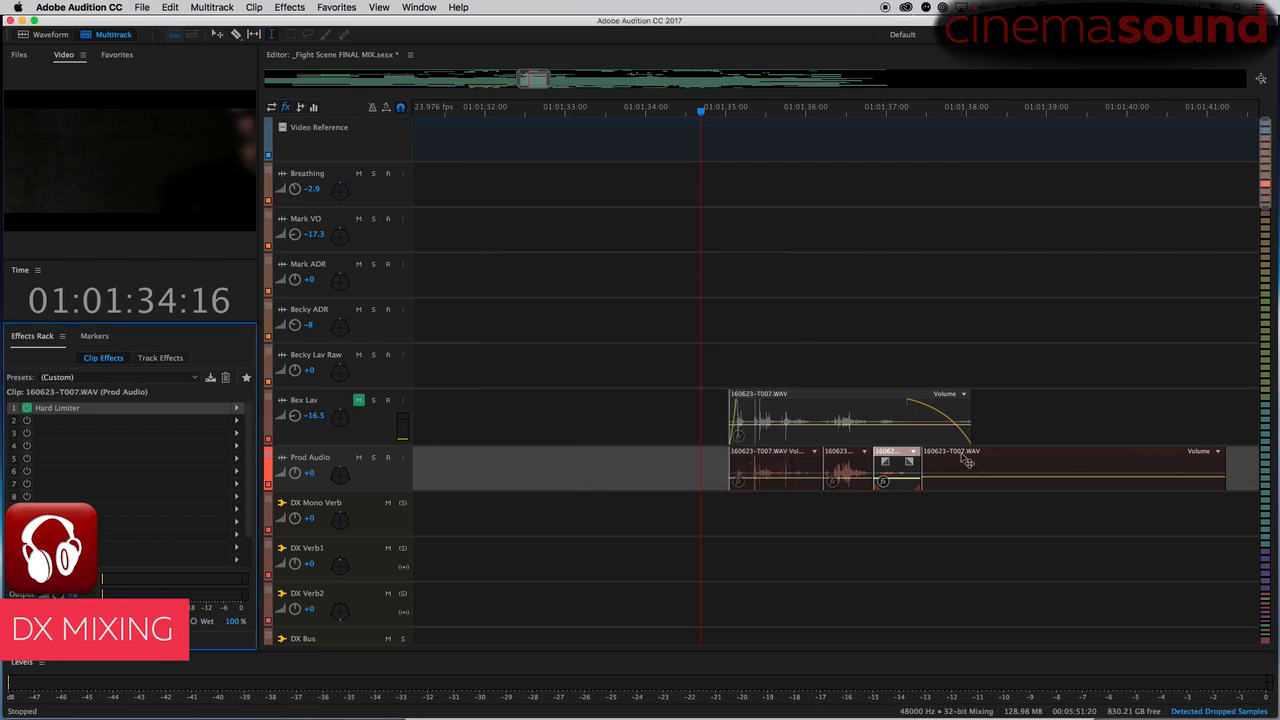
- Apply a Hard Limiter with the "set sound limiter 1" preset to the last Prod Audio clip and close the effect
click(967, 461)
click(236, 408)
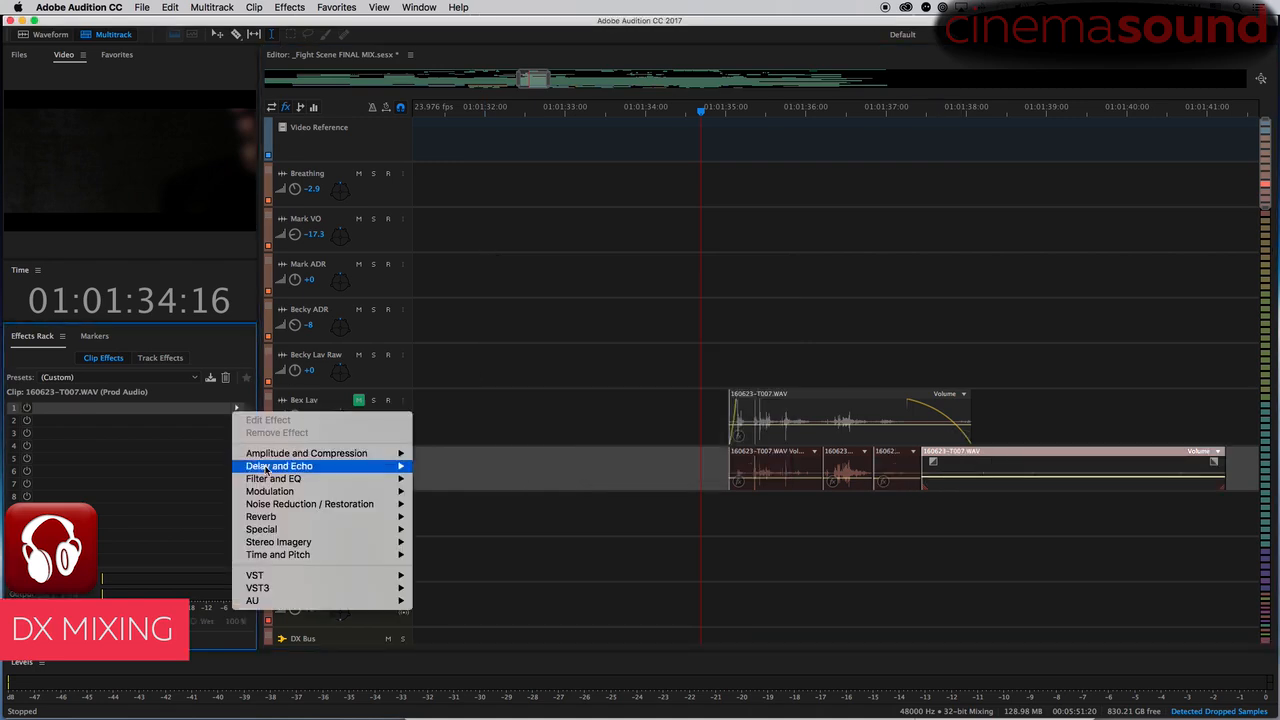
mouse_move(290, 457)
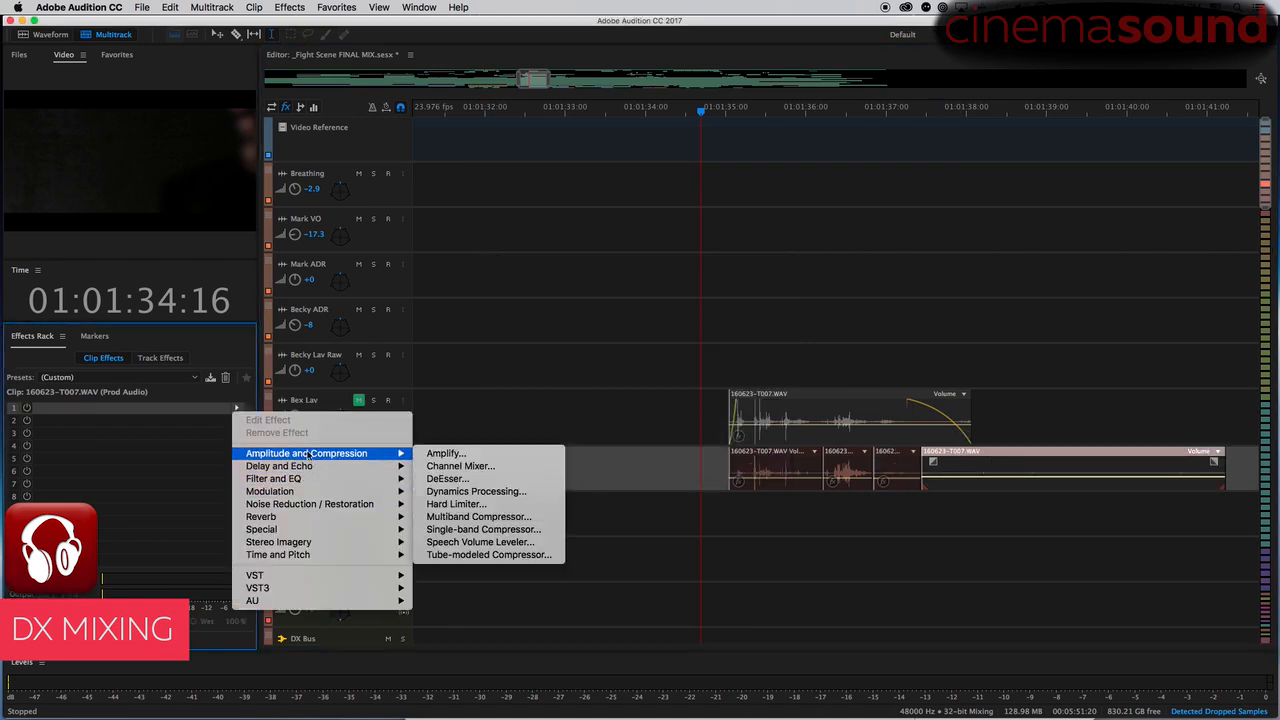
click(519, 505)
click(660, 285)
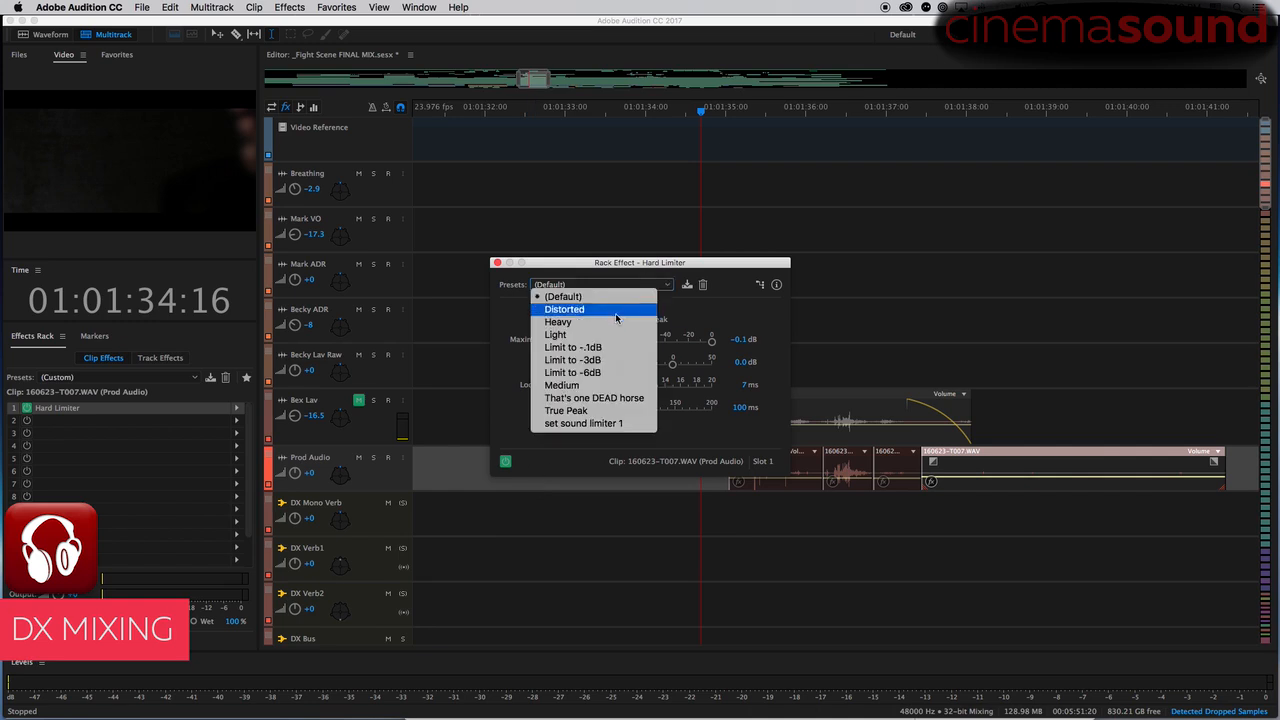
click(605, 425)
click(498, 263)
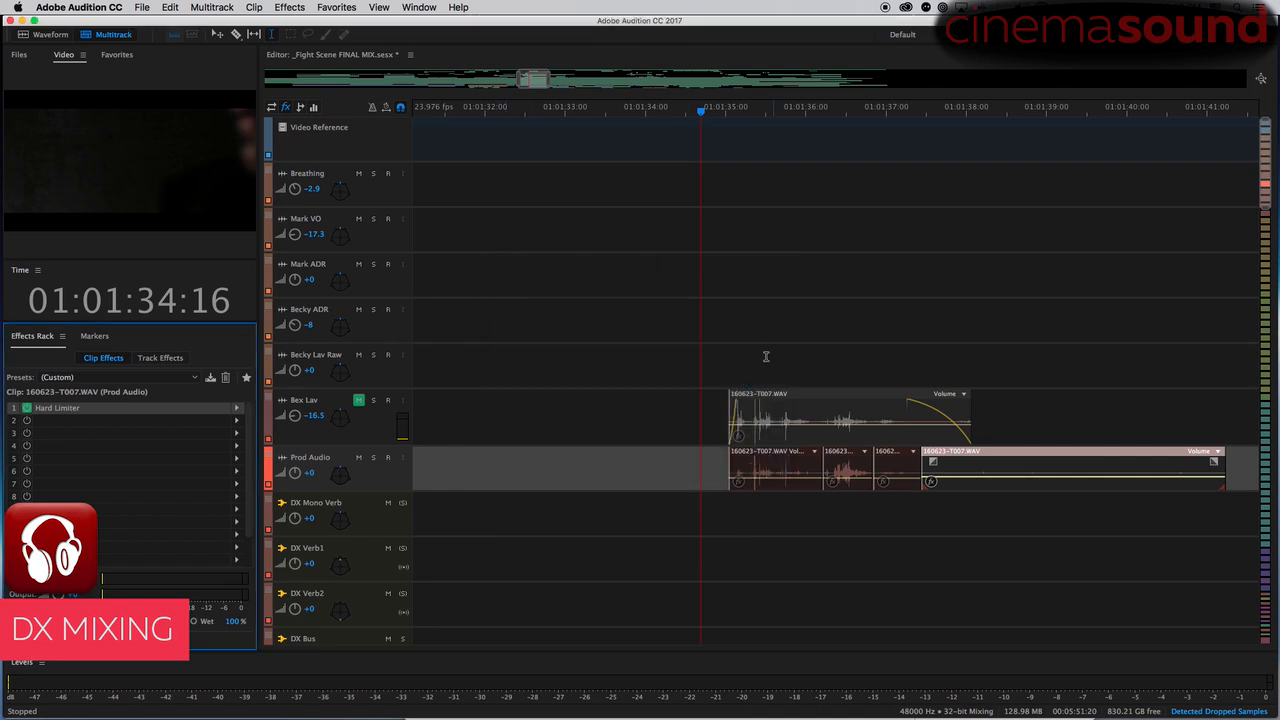
- Unmute the Bex Lav track and play its clip together with the Prod Audio clips
click(358, 400)
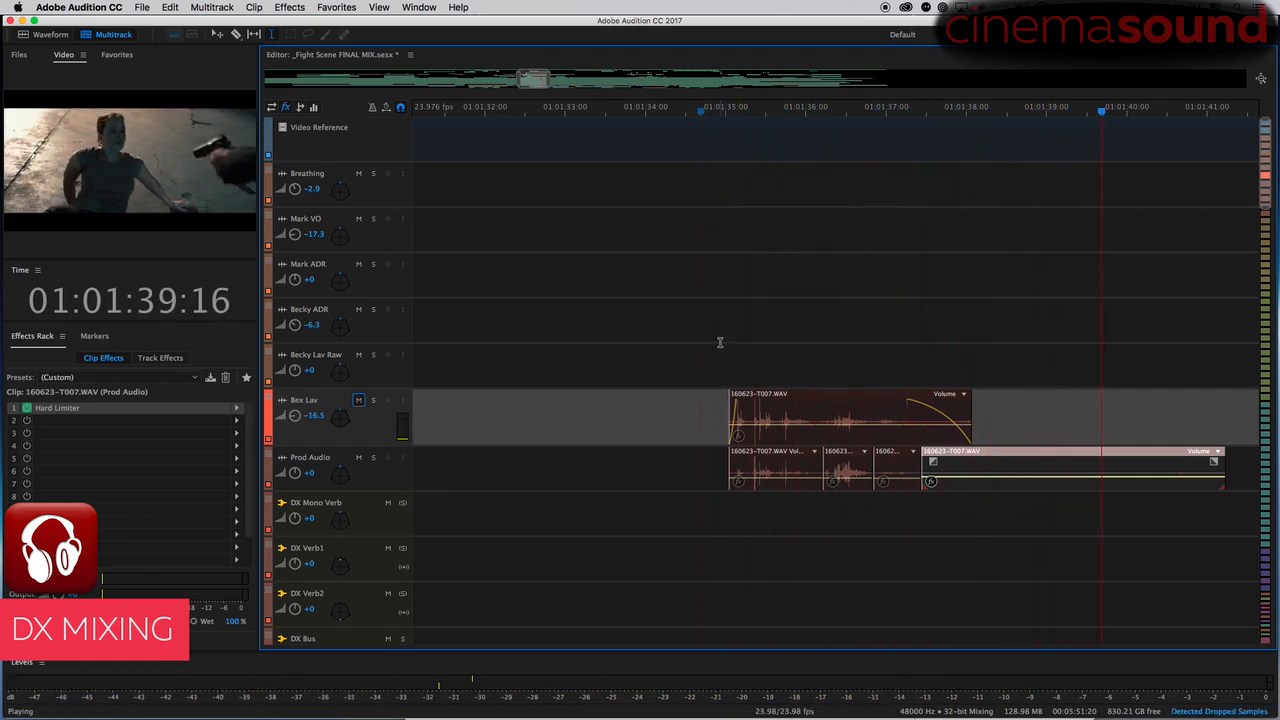
key(space)
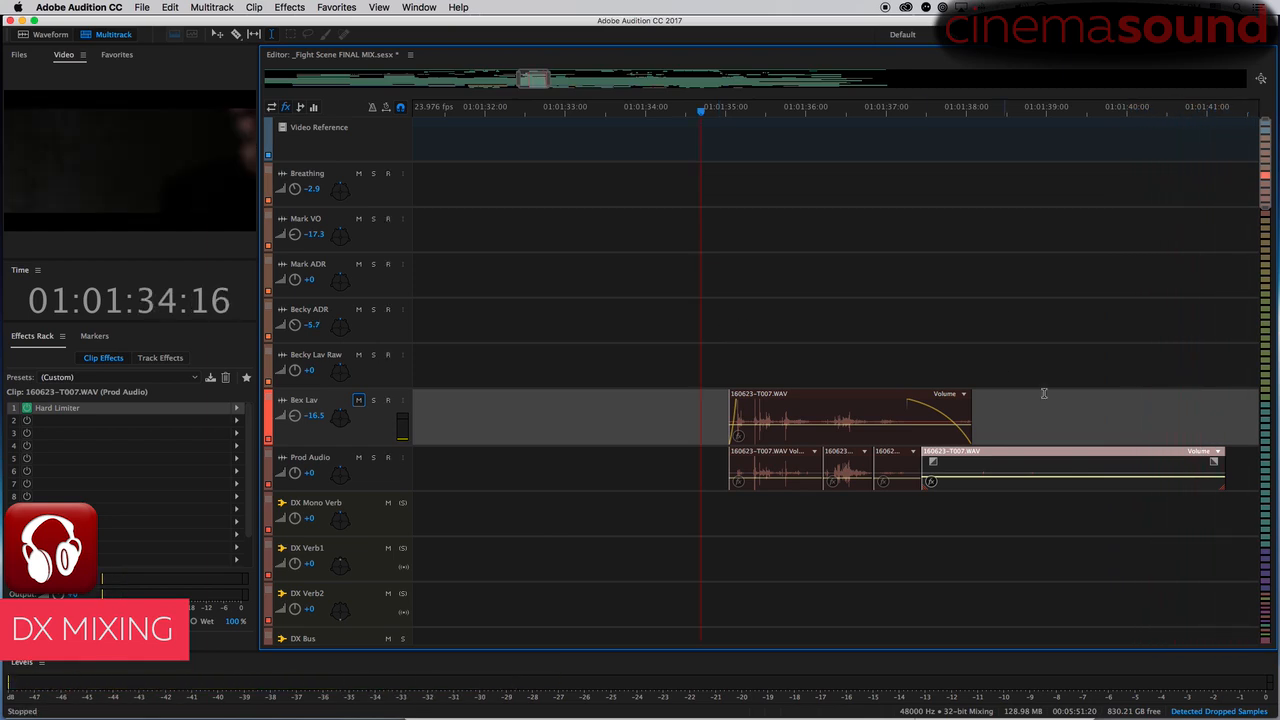
- Add a short fade-out to the last Prod Audio clip and a short fade-in to the first, and play the section
drag(1214, 462, 1197, 461)
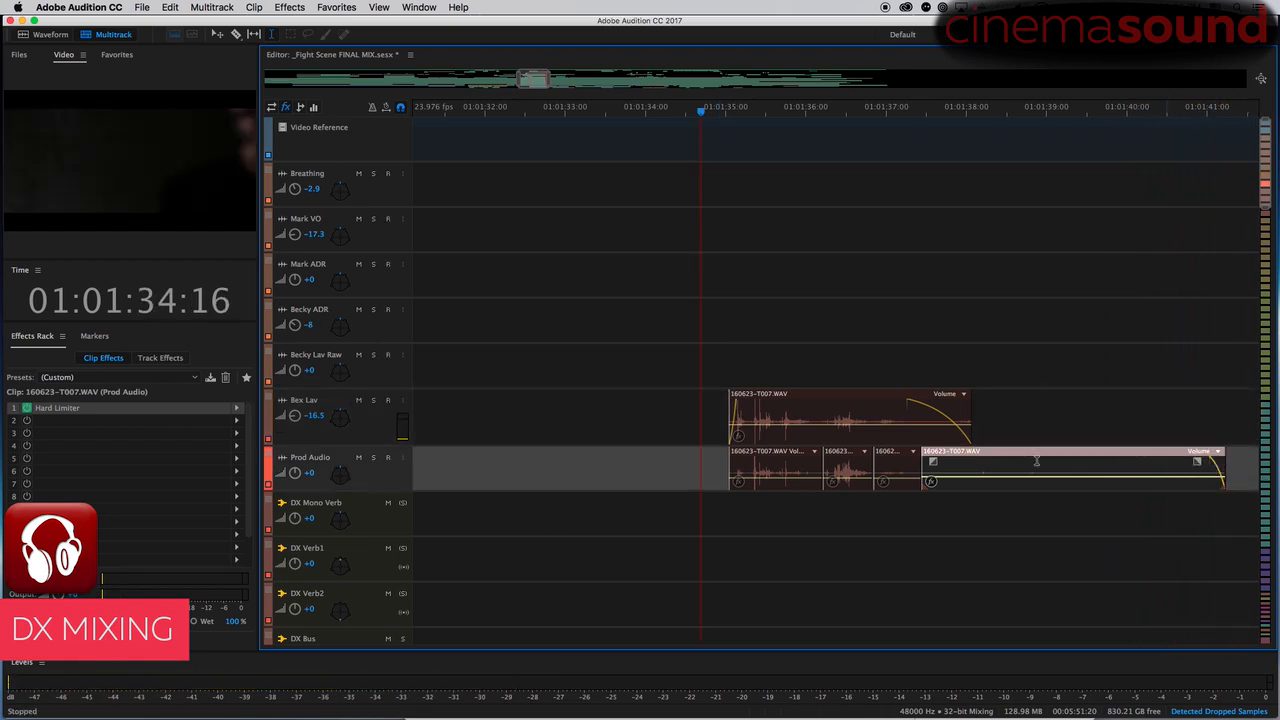
click(765, 462)
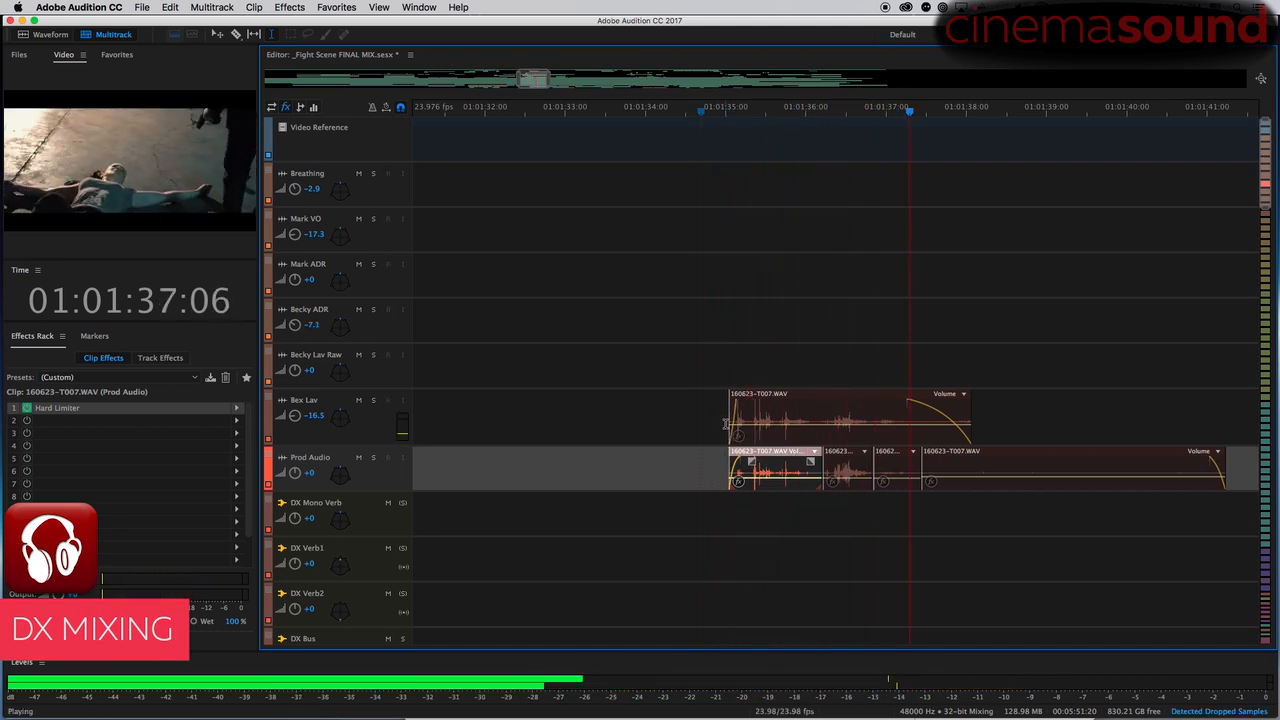
drag(1030, 481, 1027, 480)
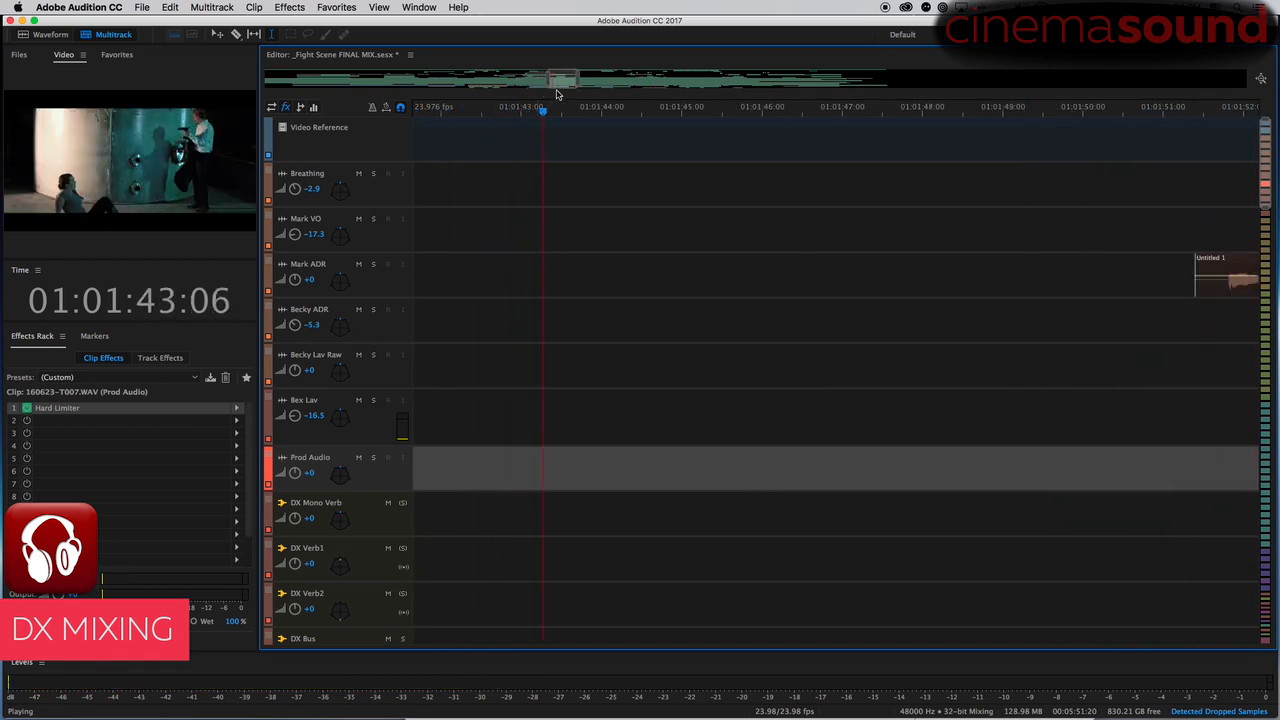
key(space)
- Play the start of the Mark ADR dialogue and place the playhead at 01:01:51:08, just before its first clip
drag(559, 80, 577, 80)
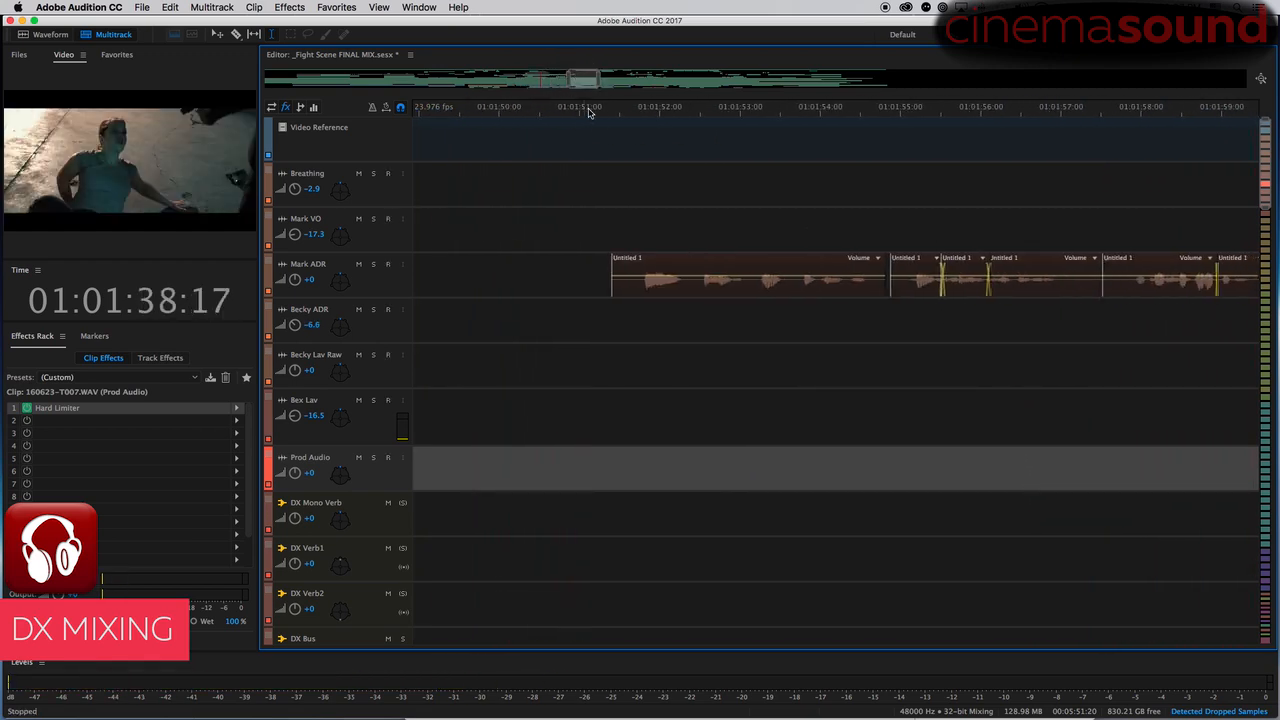
click(591, 108)
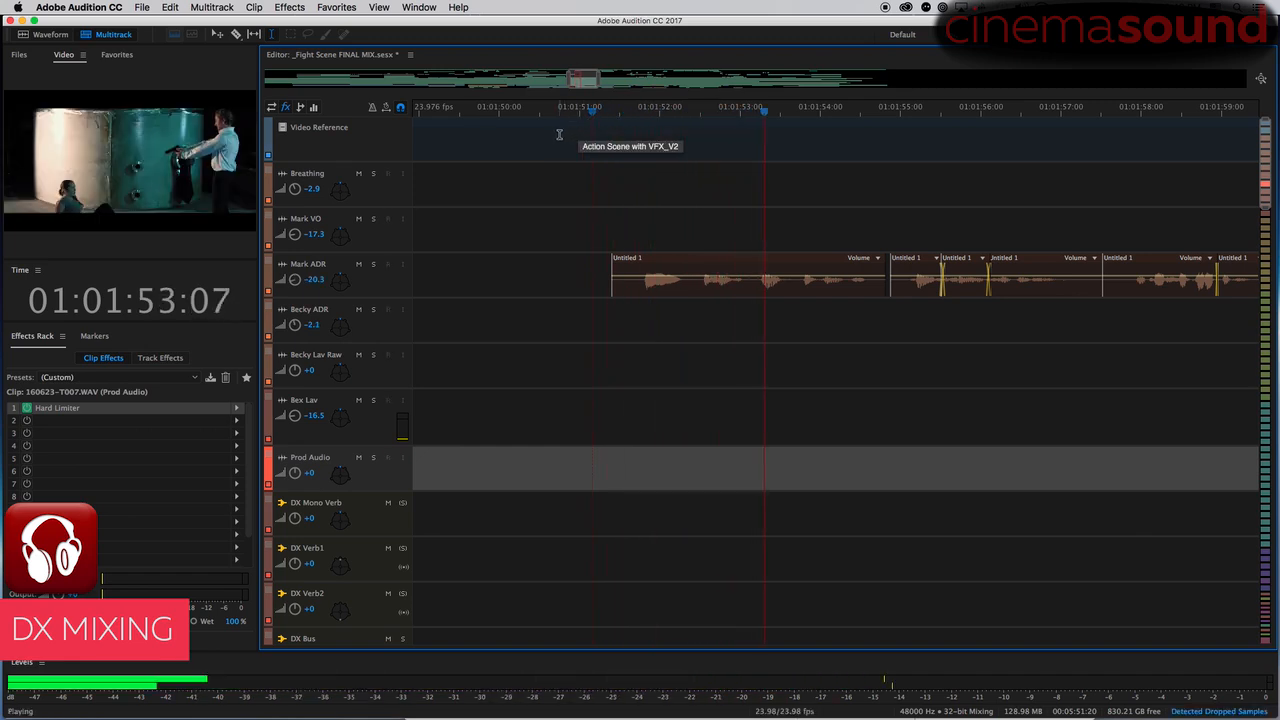
key(space)
drag(585, 83, 584, 83)
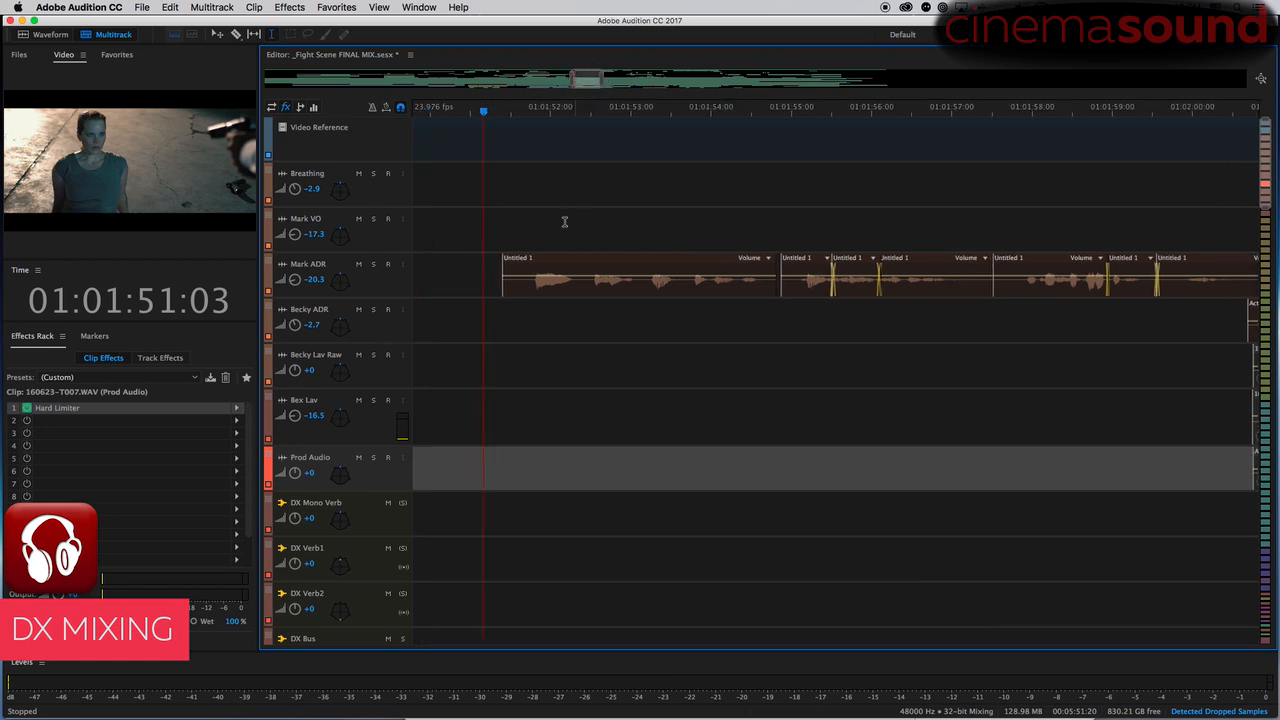
click(498, 231)
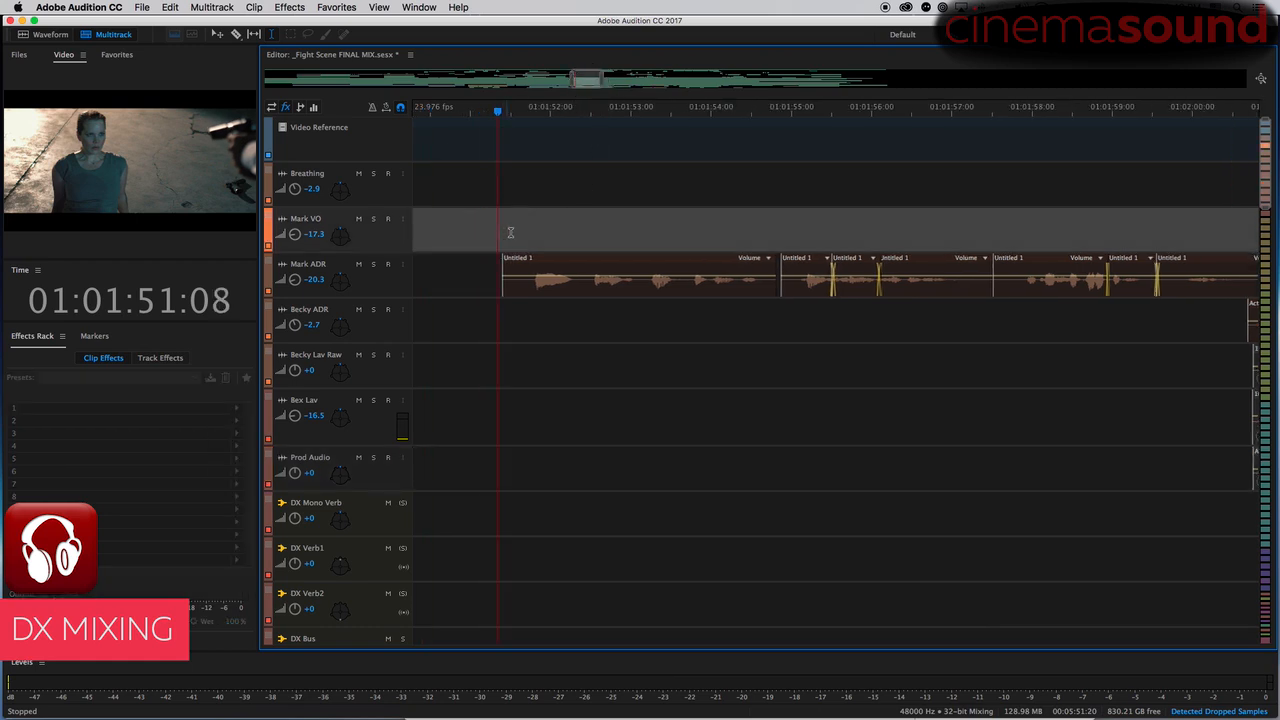
- Raise the low-pass frequency of the Mark ADR track's Parametric Equalizer to 14743 Hz while playing the dialogue
key(alt+2)
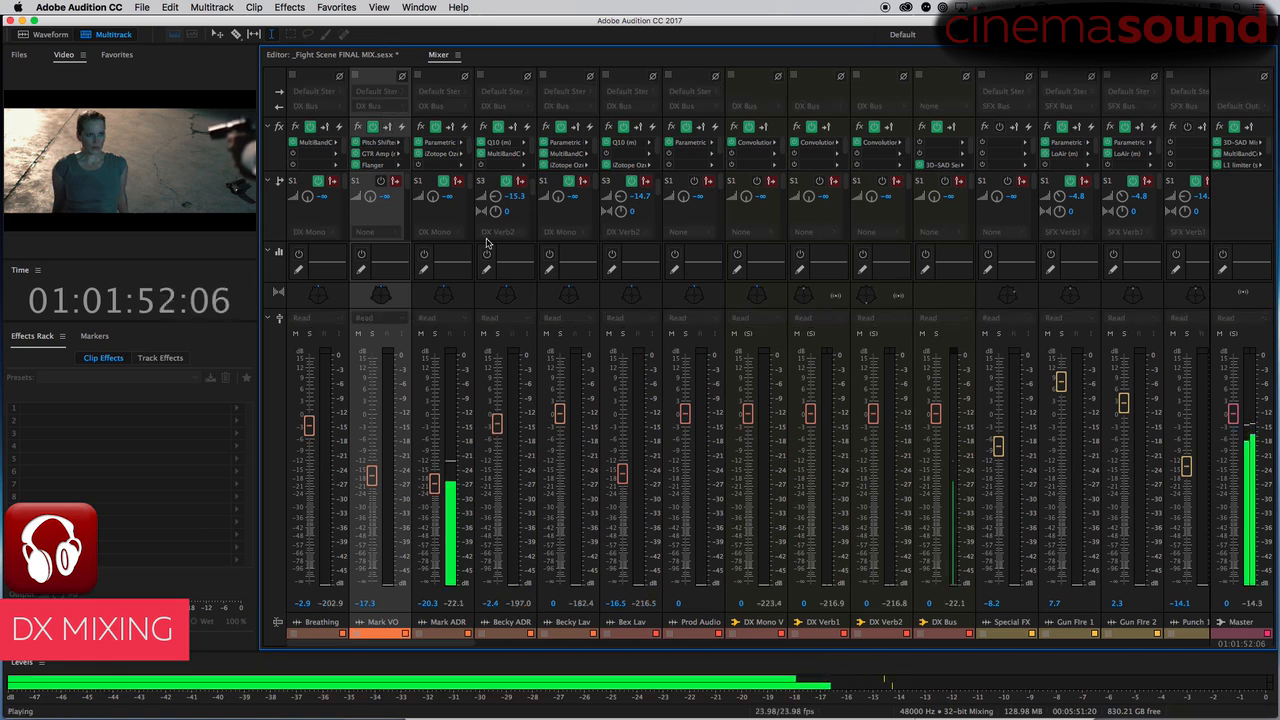
double_click(447, 146)
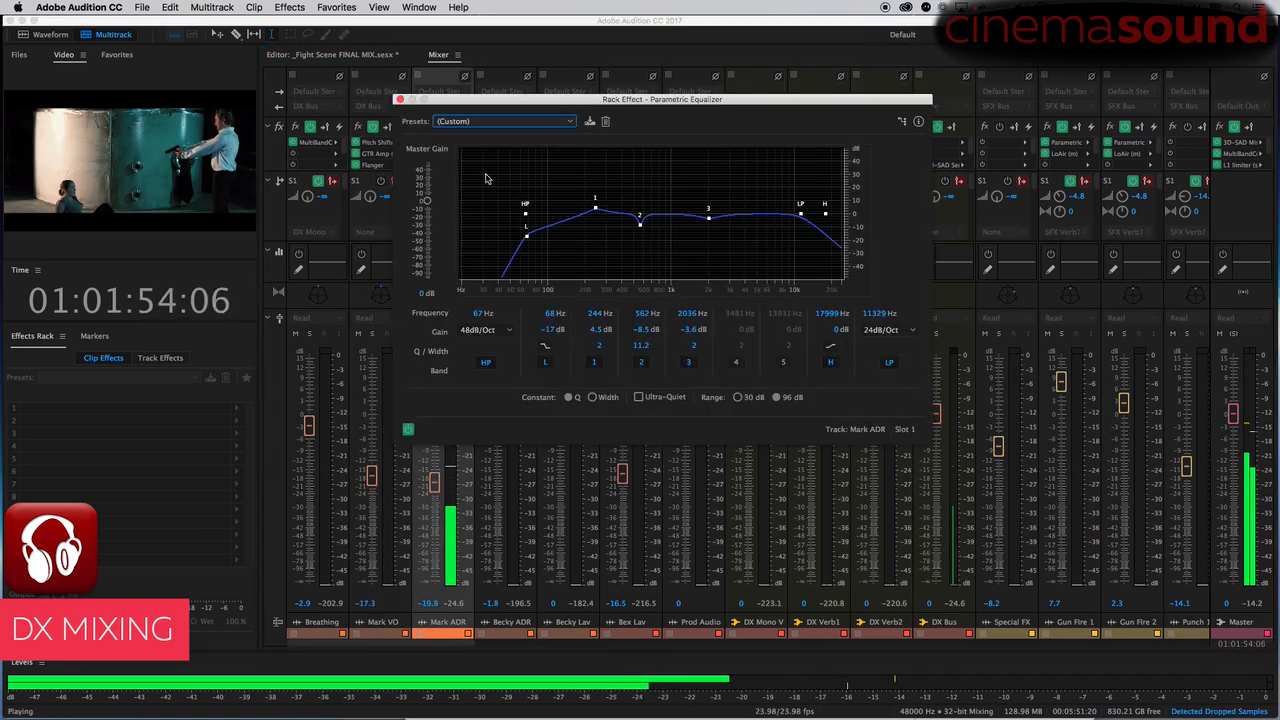
key(space)
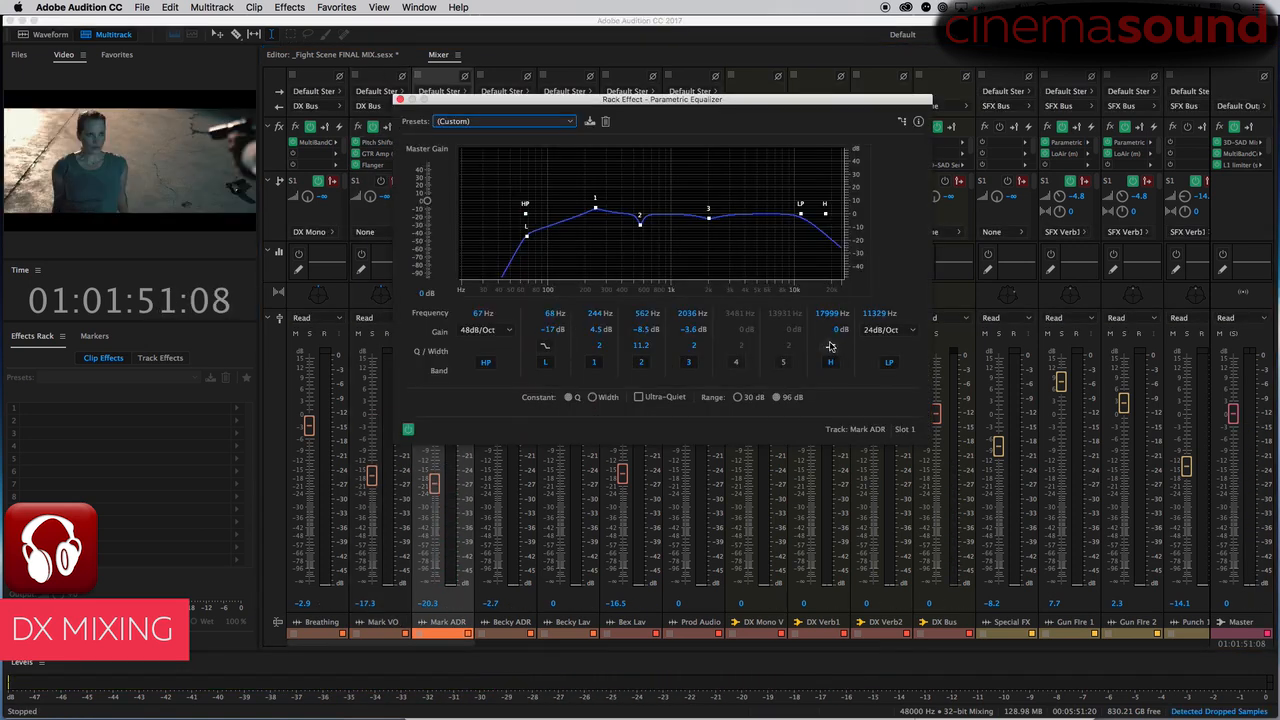
click(877, 314)
drag(882, 316, 886, 316)
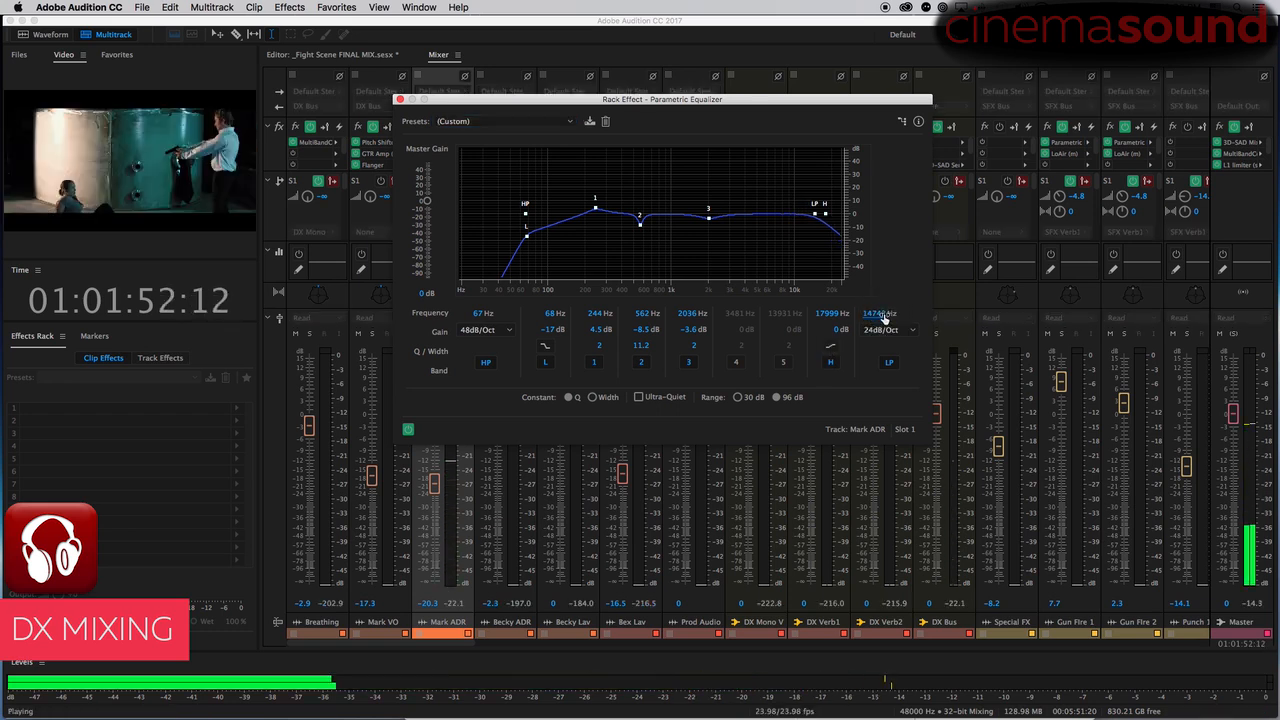
key(space)
- Enable band 4 of the Mark ADR equalizer with a 4.4 dB boost at 6394 Hz, and close the effect
click(742, 362)
drag(738, 317, 748, 315)
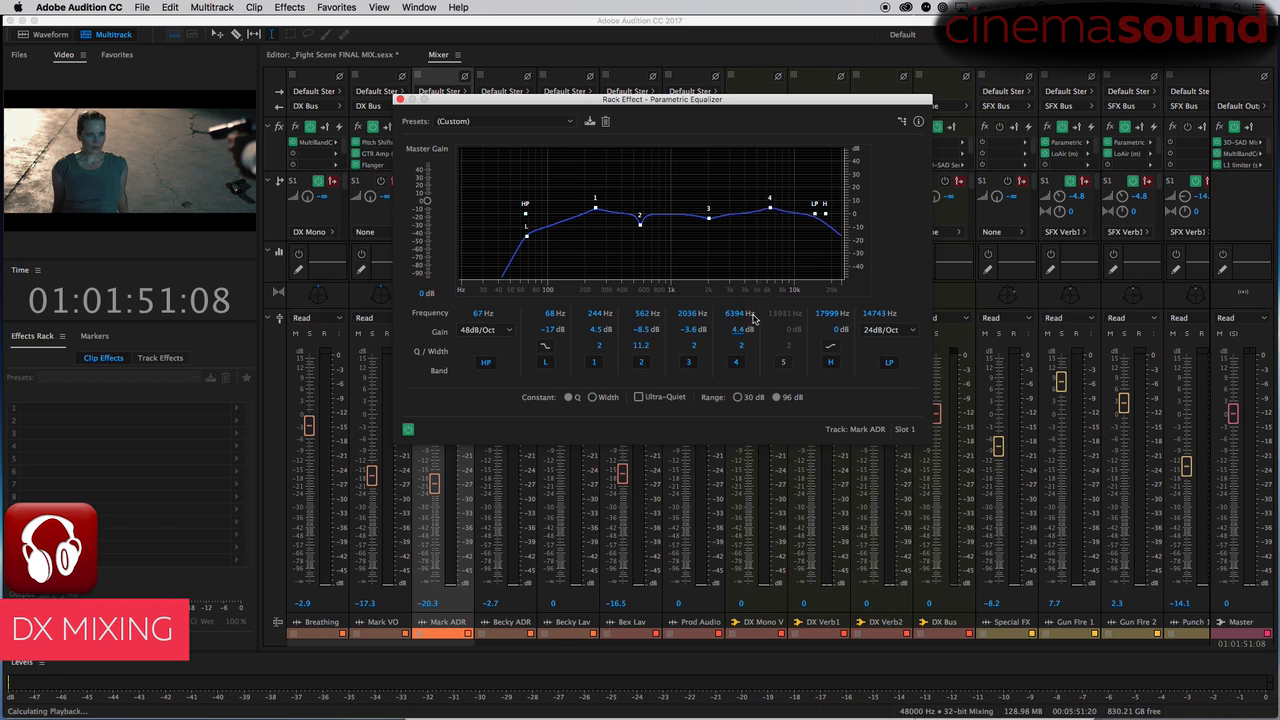
click(400, 99)
key(space)
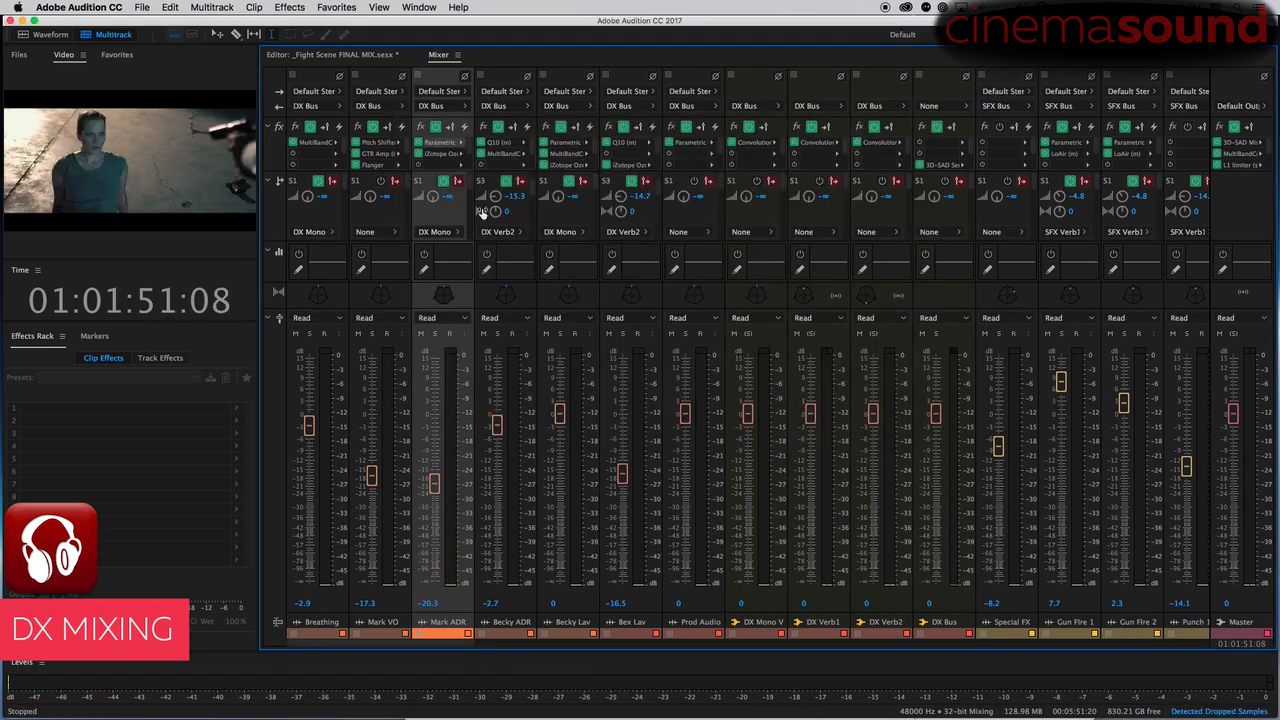
- Try raising the Mark ADR track's DX Mono Verb and DX Verb1 send levels in the mixer during playback
drag(433, 196, 441, 180)
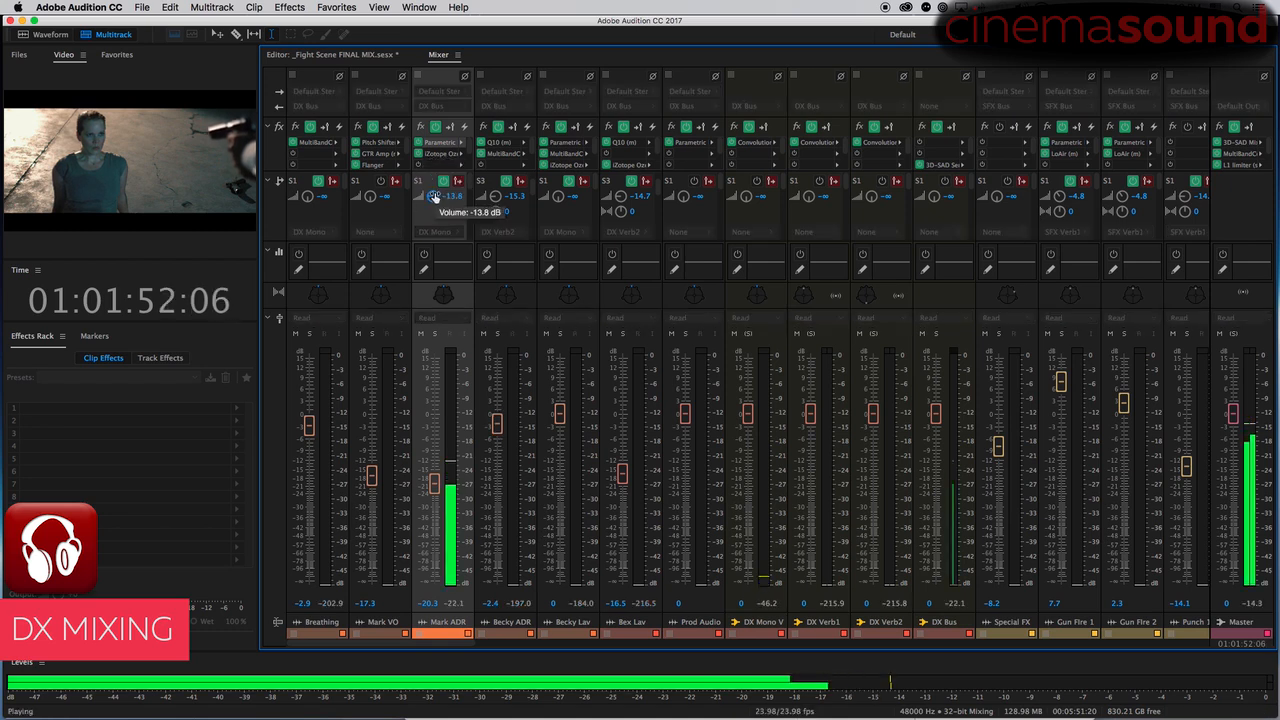
mouse_move(431, 198)
mouse_down()
mouse_move(443, 137)
mouse_move(441, 216)
mouse_up()
key(space)
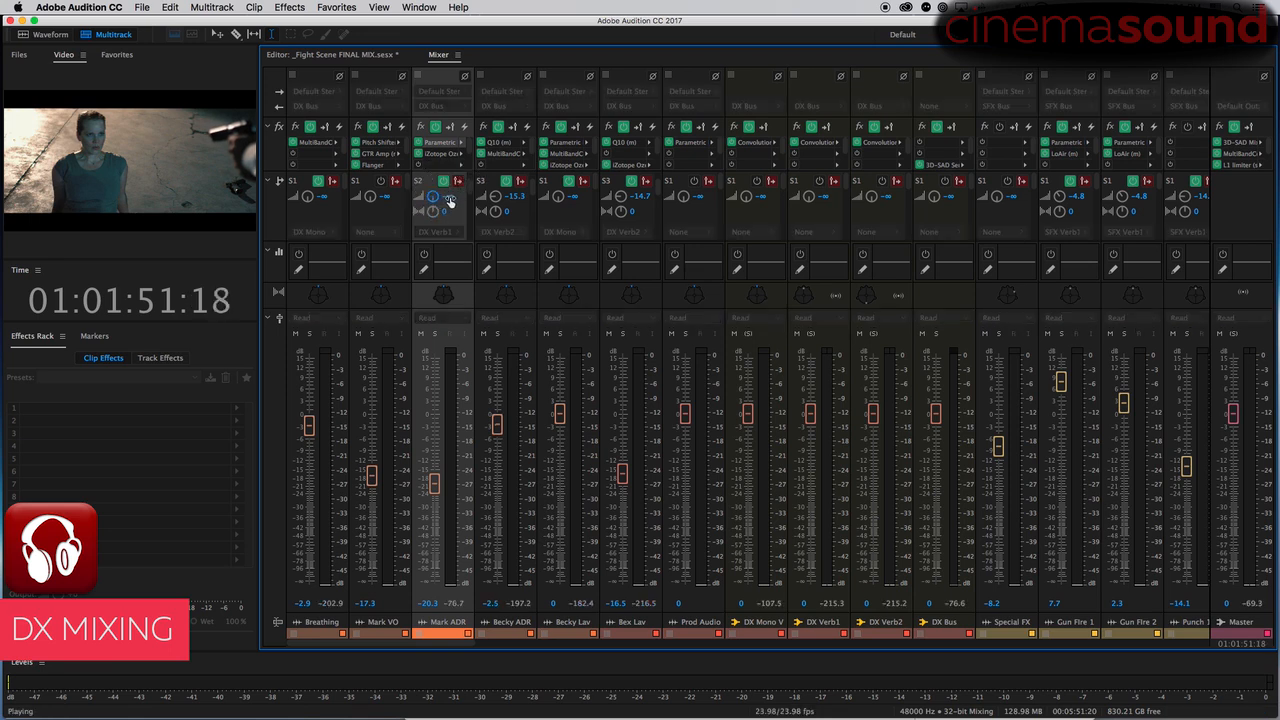
key(space)
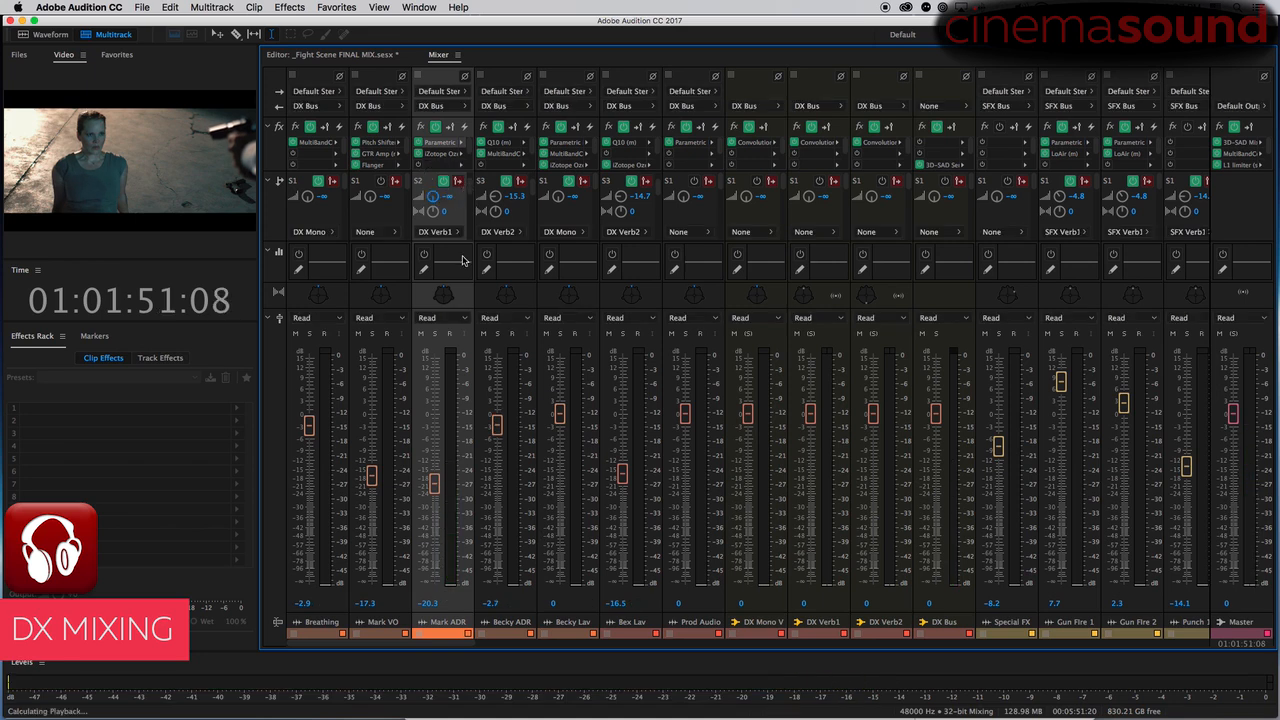
key(space)
- Enlarge the Mark ADR track in the multitrack editor and display its Send 2 Output Level envelope for editing
key(alt+1)
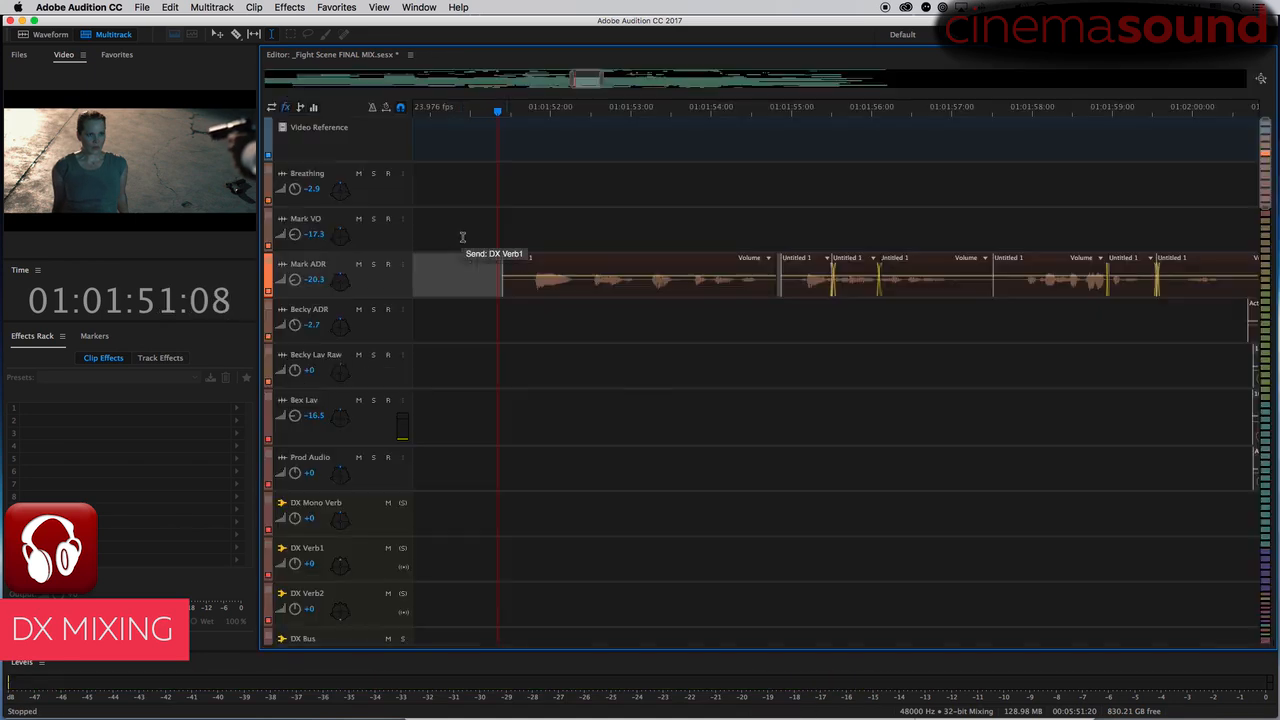
drag(365, 298, 394, 377)
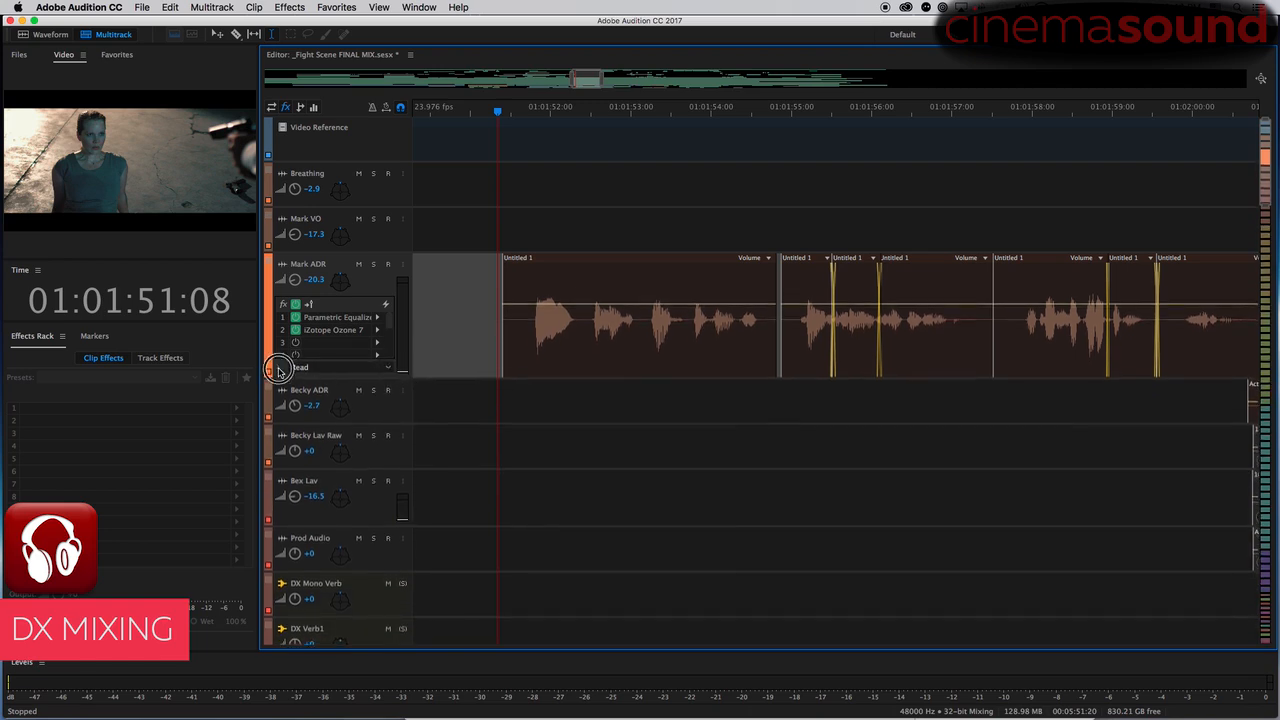
click(279, 368)
click(346, 385)
mouse_move(486, 500)
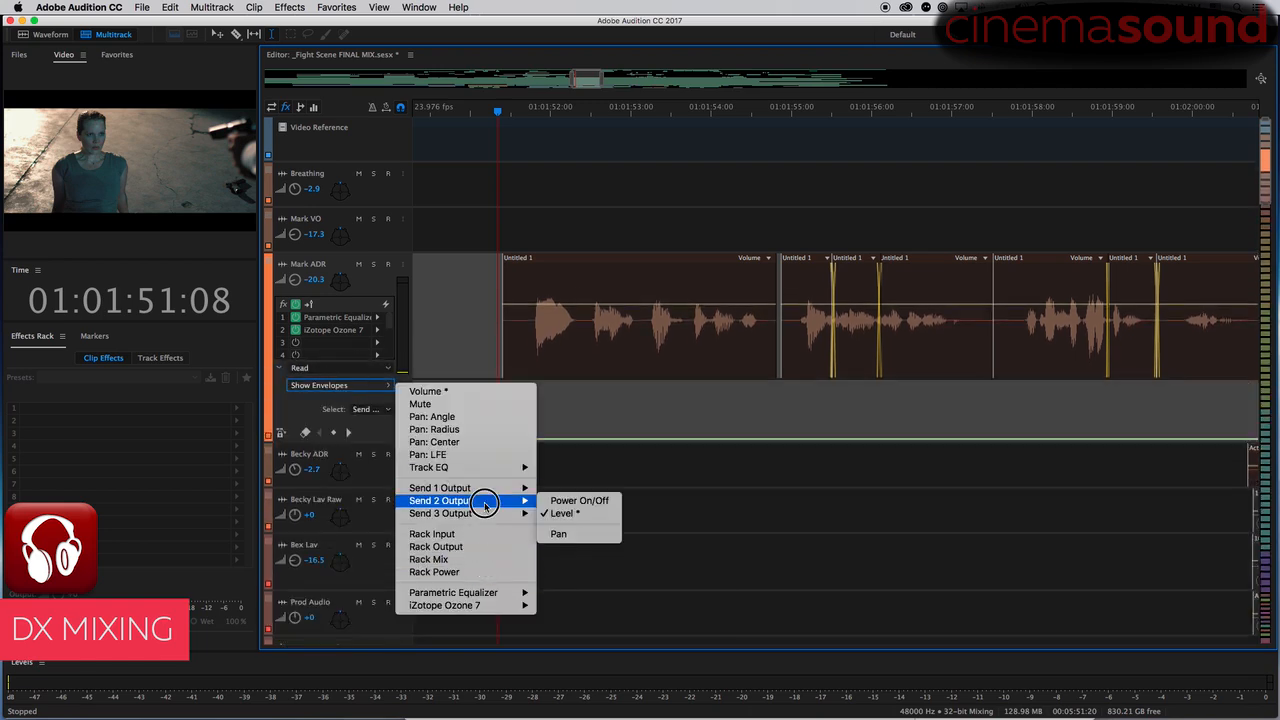
click(580, 514)
click(386, 409)
click(389, 421)
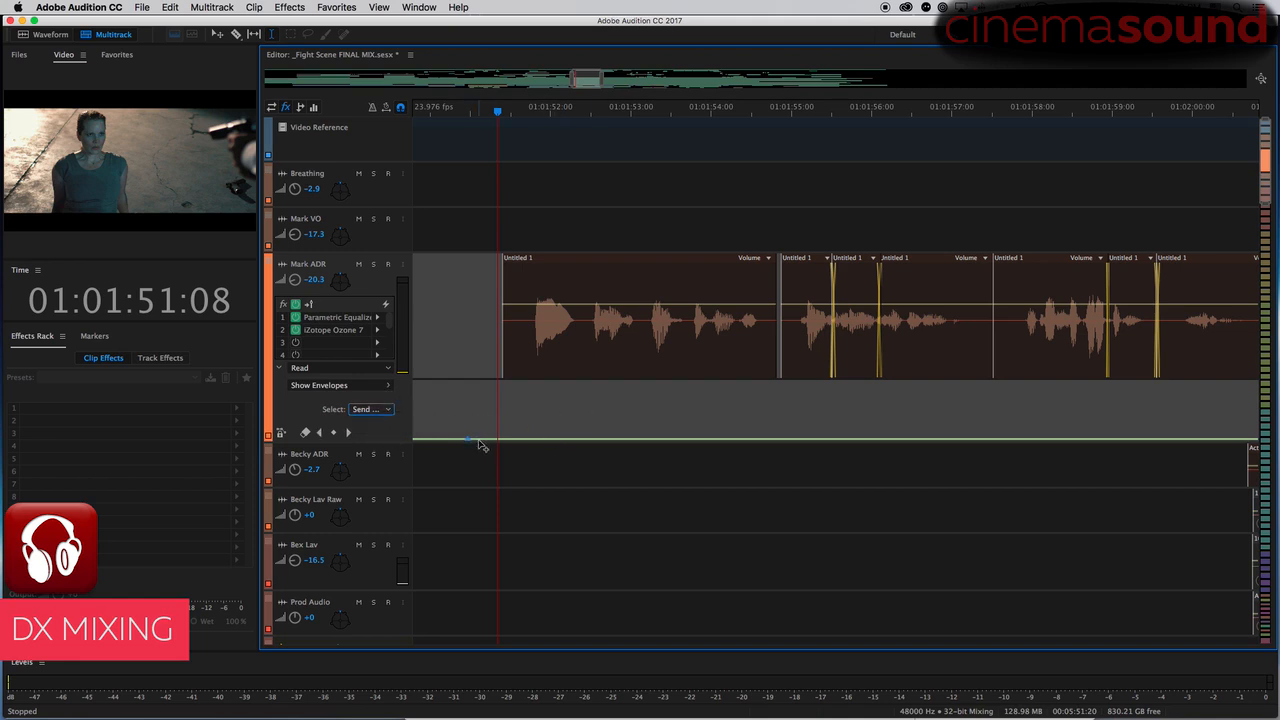
- Raise the Mark ADR Send 2 level envelope to -15 dB and delete its keyframes so the level is constant across the track
drag(480, 441, 478, 420)
key(minus)
key(minus)
key(minus)
key(minus)
key(minus)
key(minus)
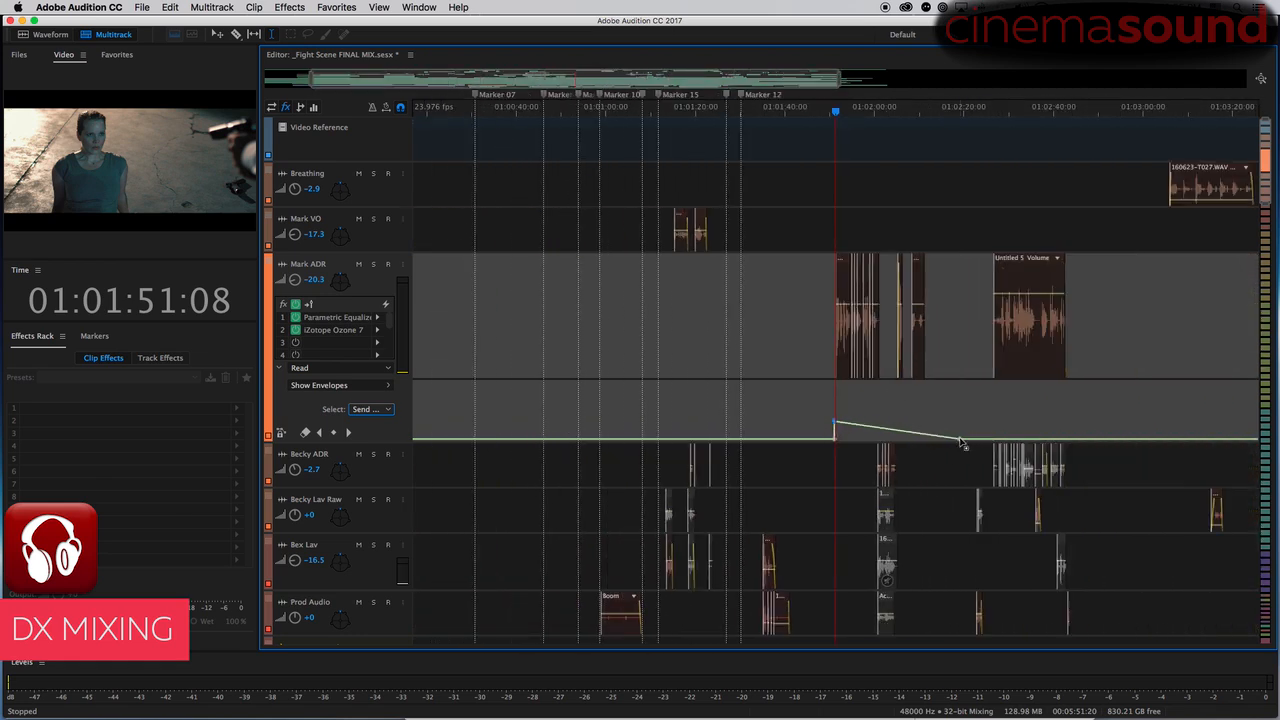
key(Delete)
key(Delete)
click(836, 440)
key(Delete)
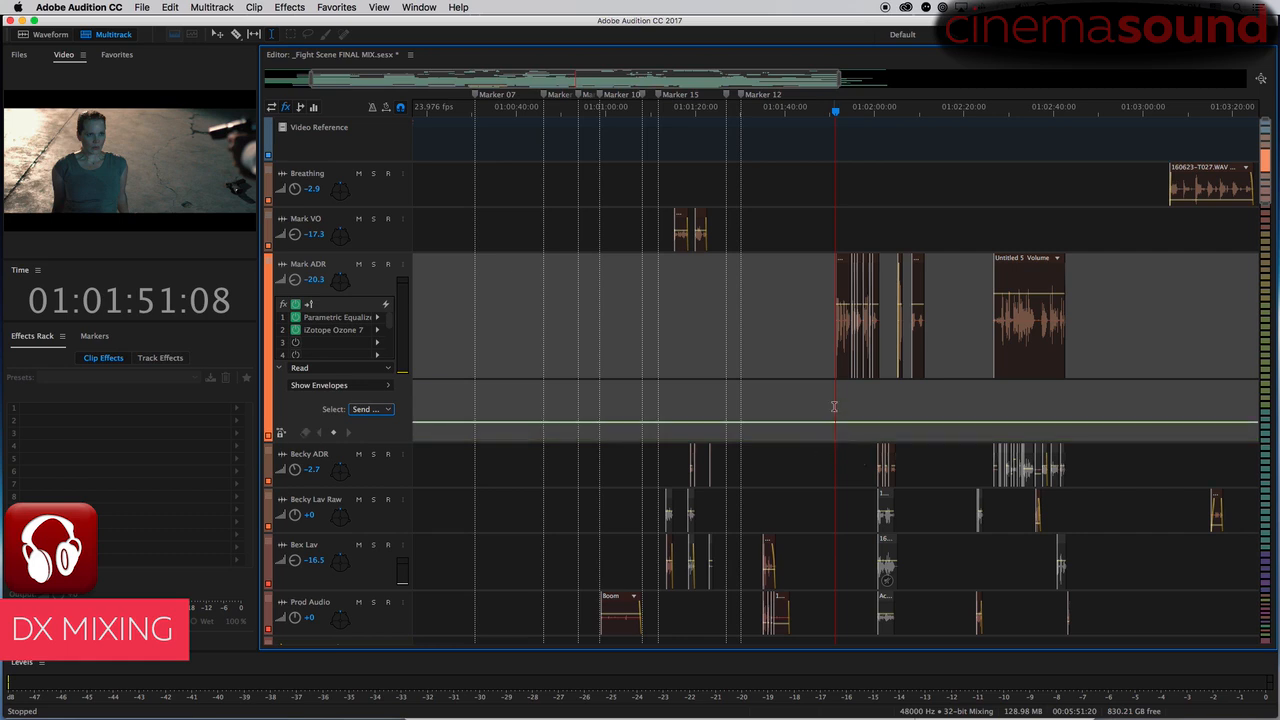
- Return to the mixer and play the Mark ADR dialogue to judge its DX Verb1 send
key(alt+2)
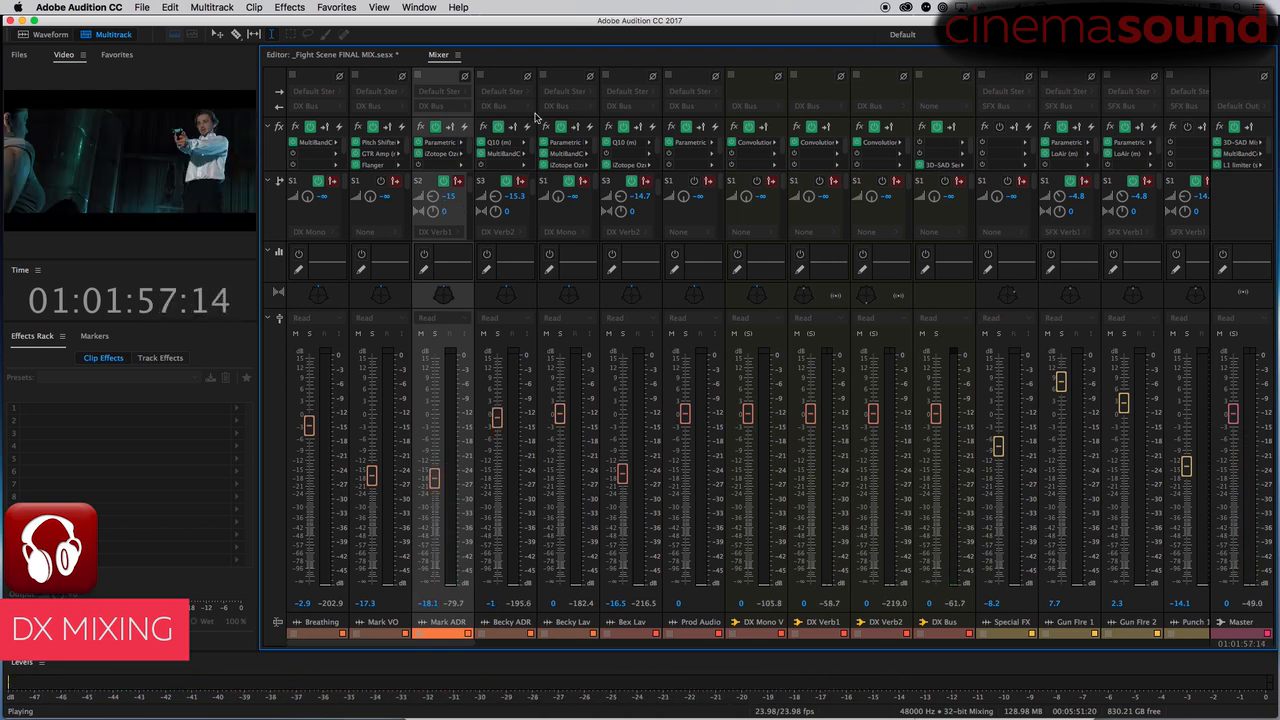
key(space)
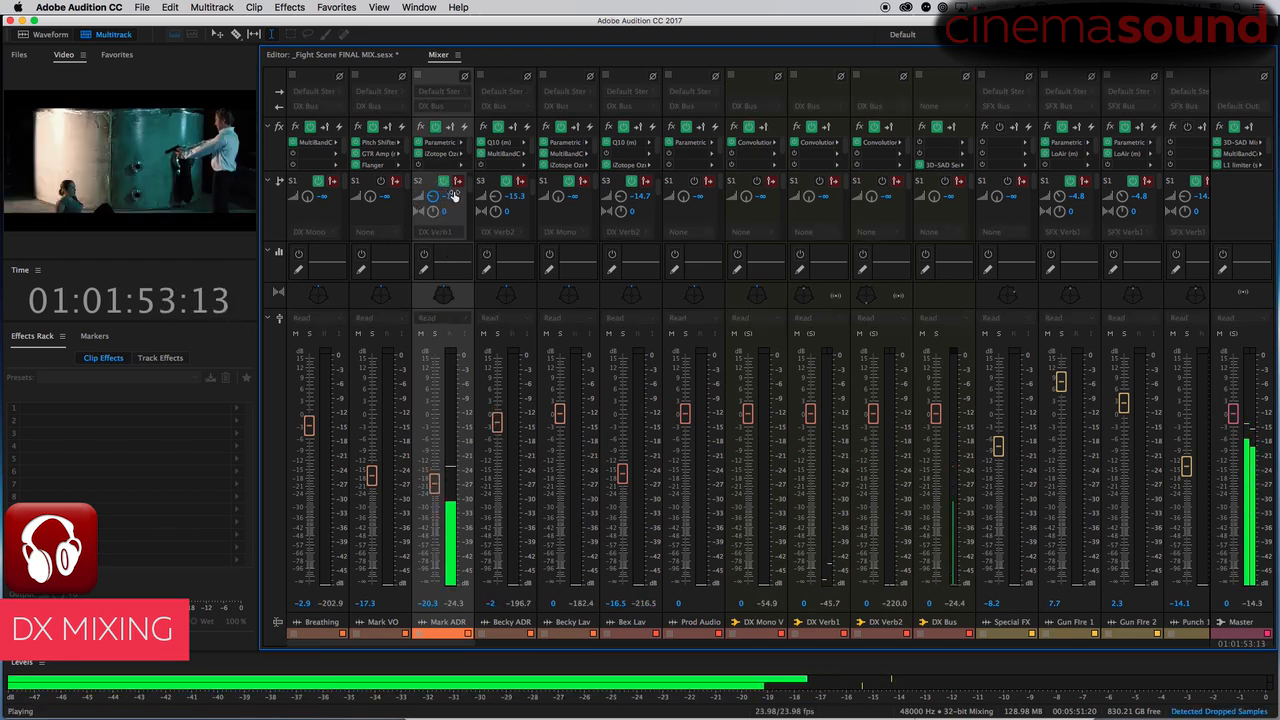
- Audition the Mark ADR track with its DX Verb2 send at -12 dB and raise DX Verb2's Convolution Reverb pre-delay to 54.6 ms
key(space)
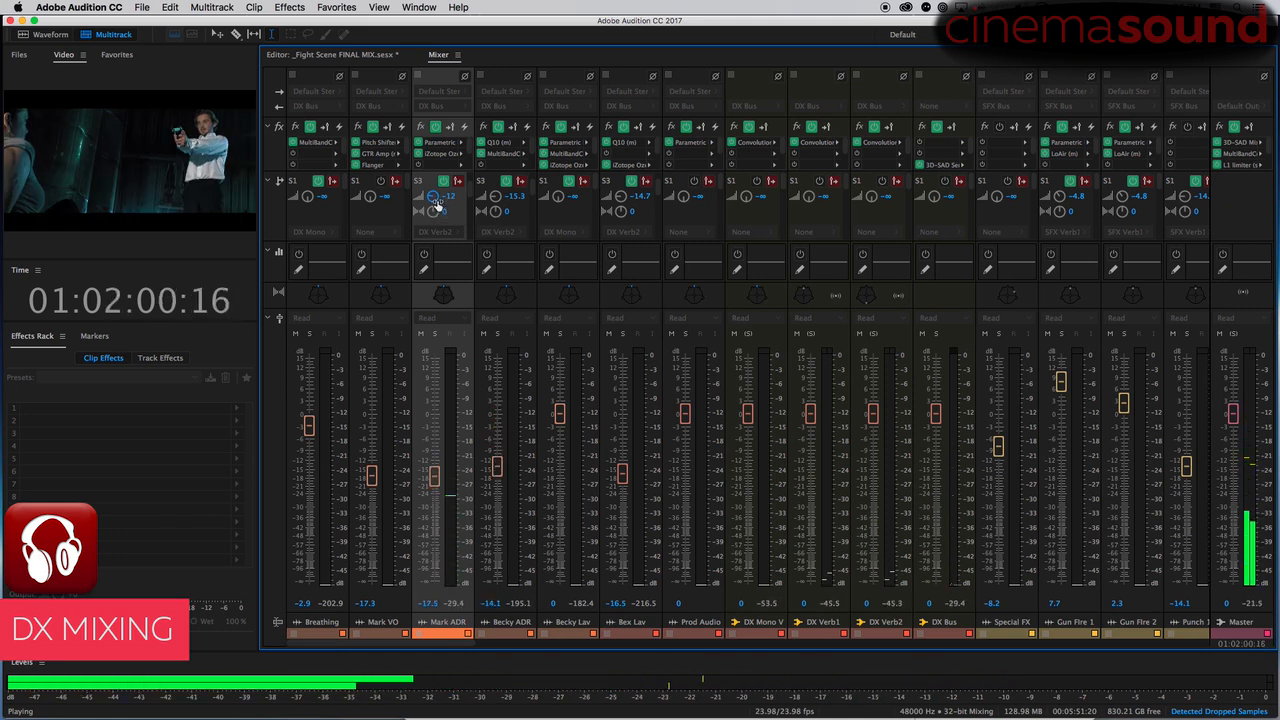
key(space)
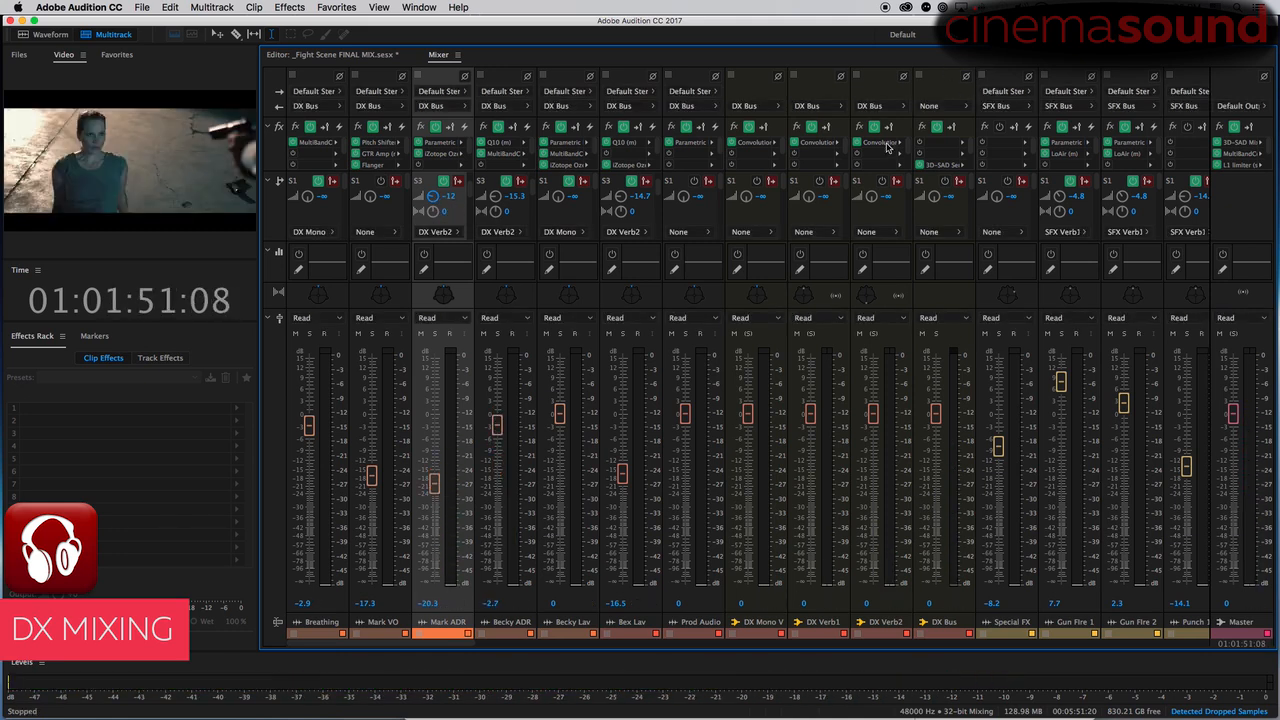
double_click(888, 143)
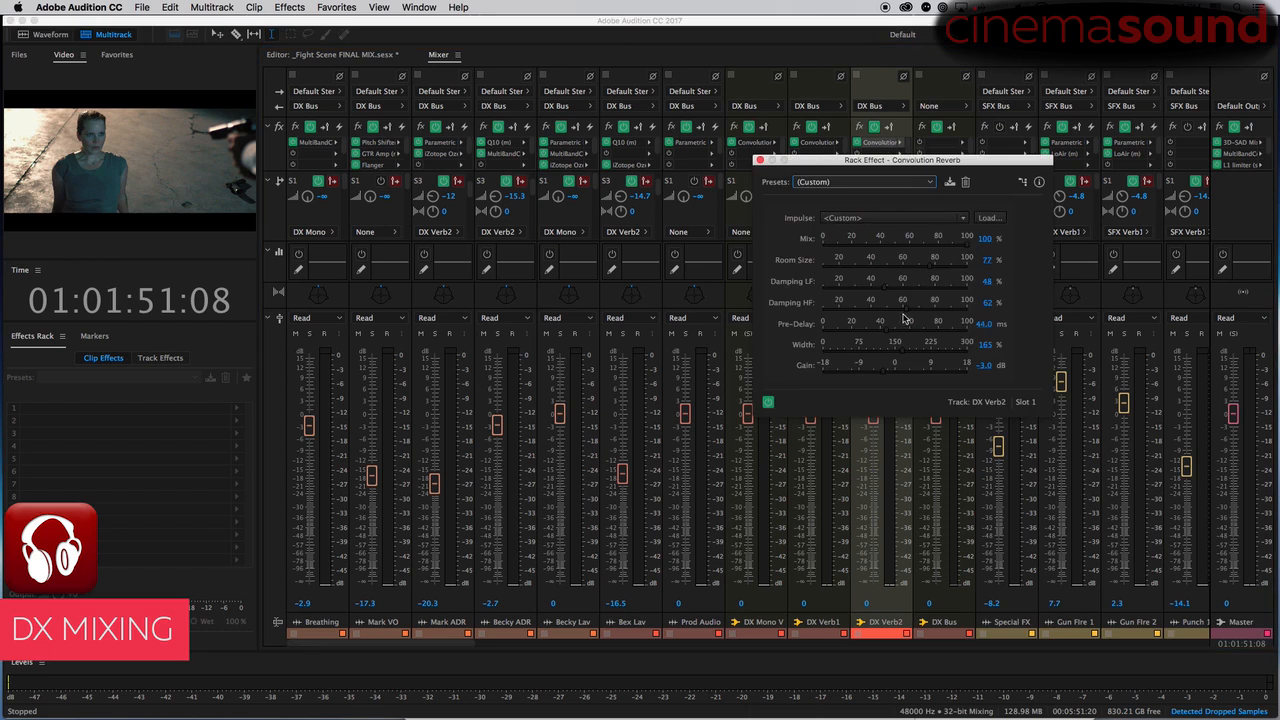
click(887, 335)
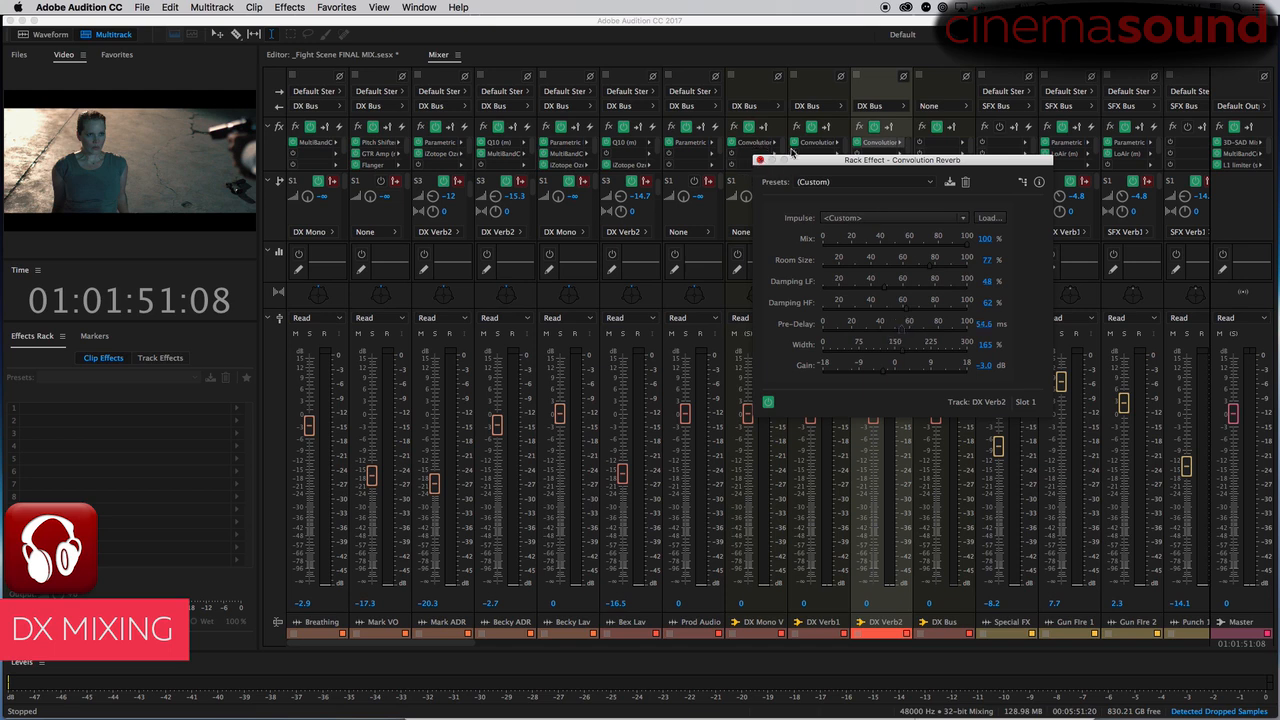
click(760, 160)
- Increase the pre-delay of DX Verb1's Convolution Reverb and play the dialogue to hear the longer reverb delay
double_click(815, 143)
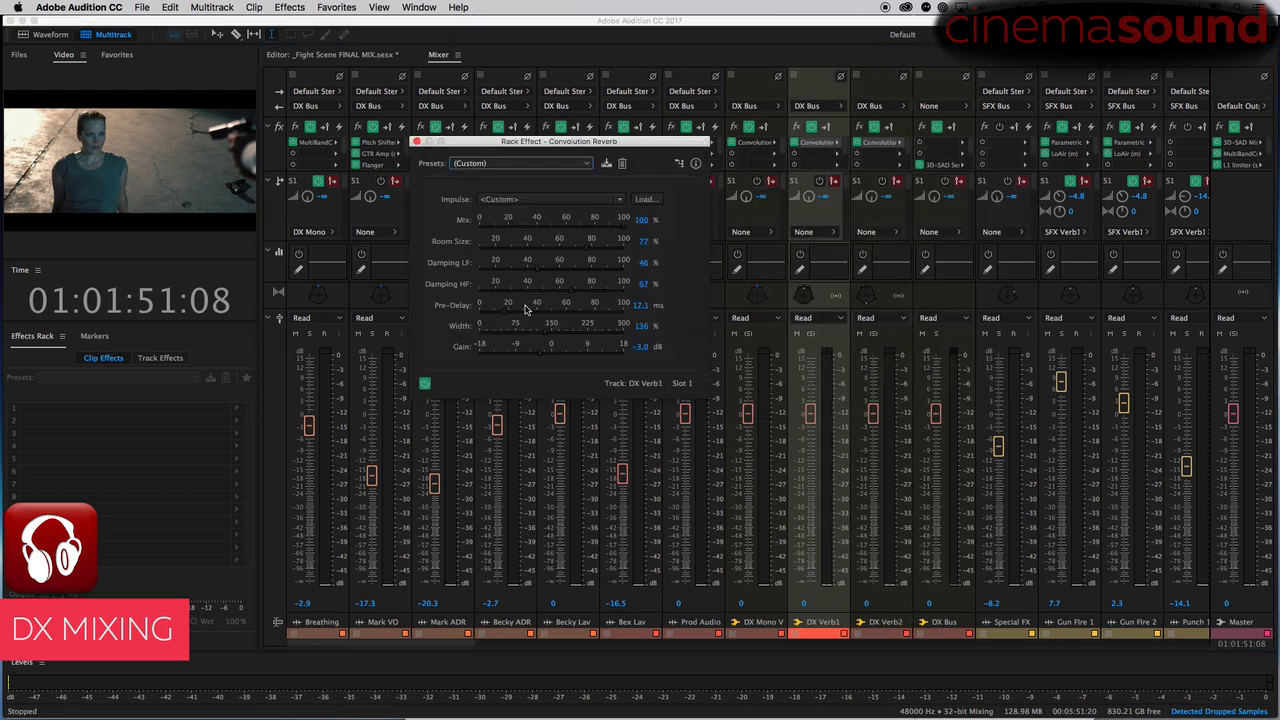
drag(507, 313, 519, 314)
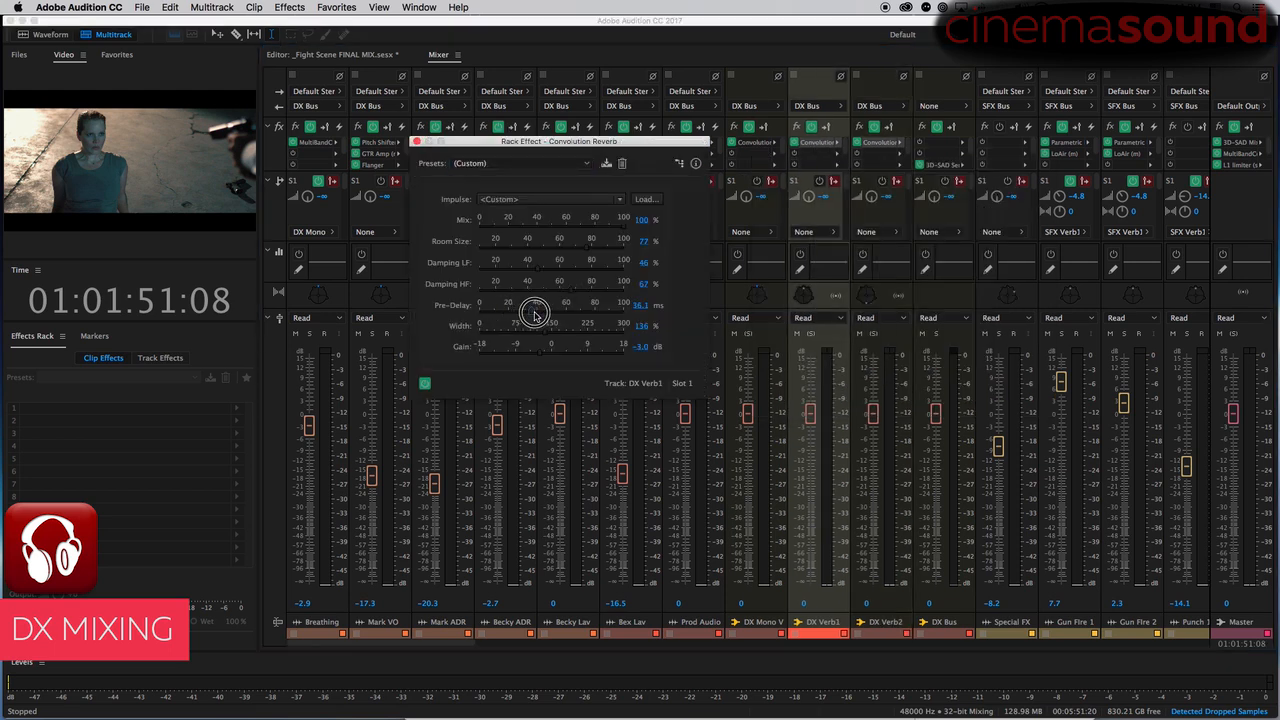
click(417, 142)
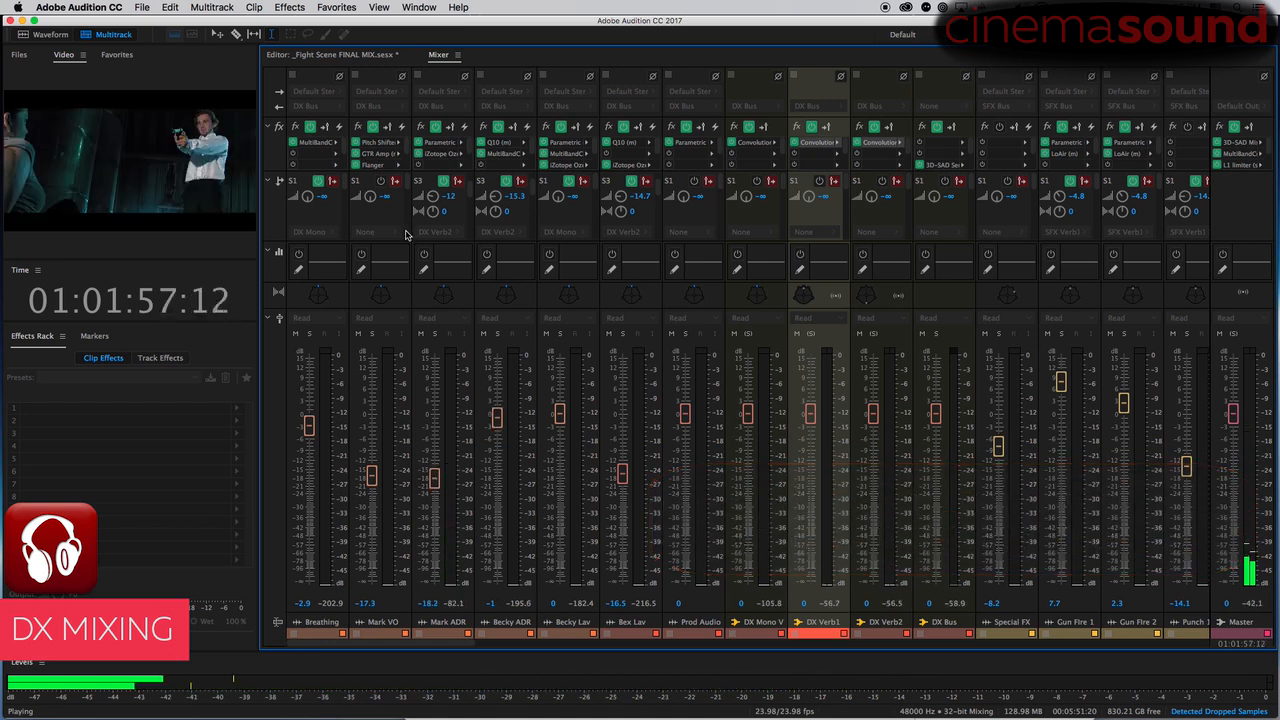
key(space)
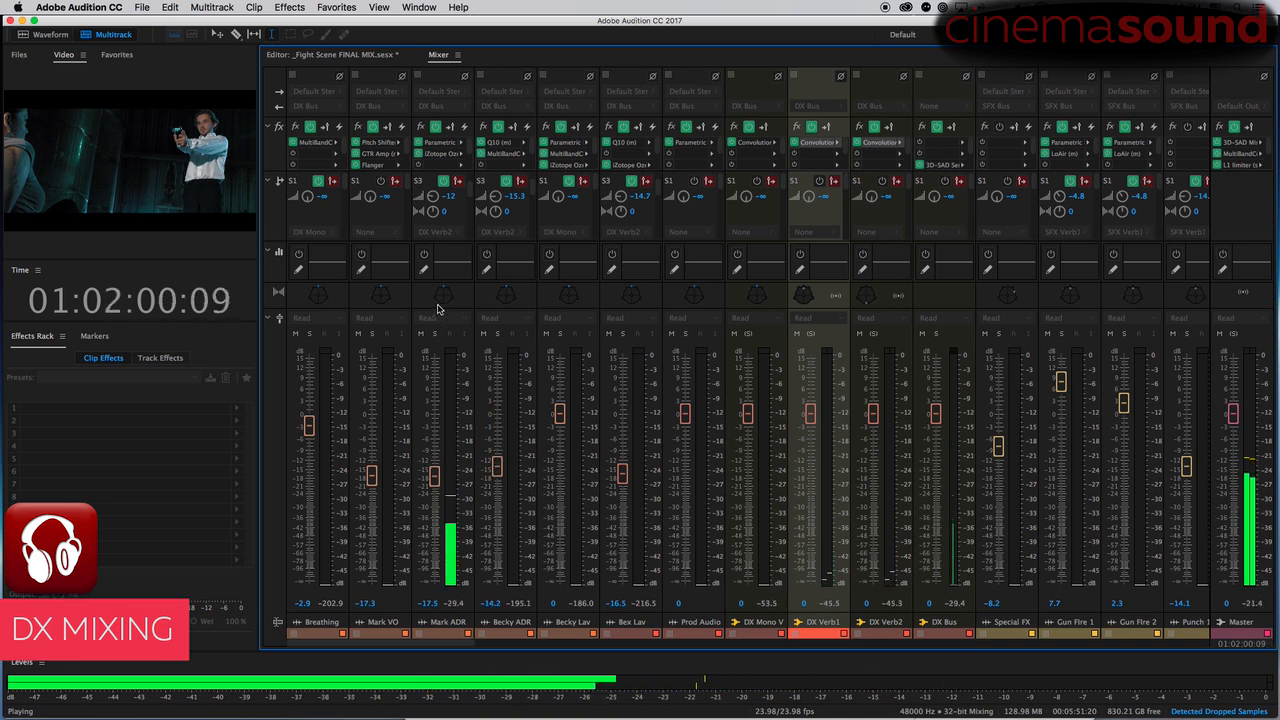
key(space)
- Return to the multitrack editor, reduce the Mark ADR track height, and play its close-up clips from 01:01:50:17
key(alt+1)
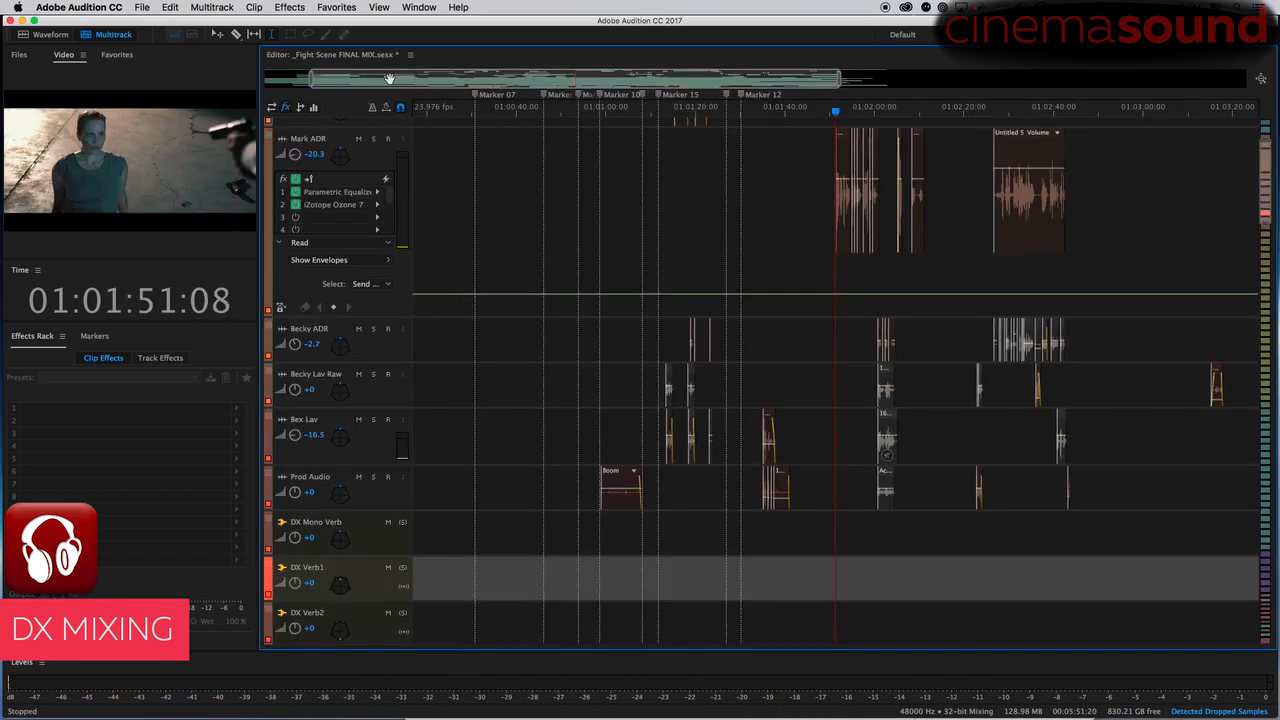
drag(389, 317, 403, 248)
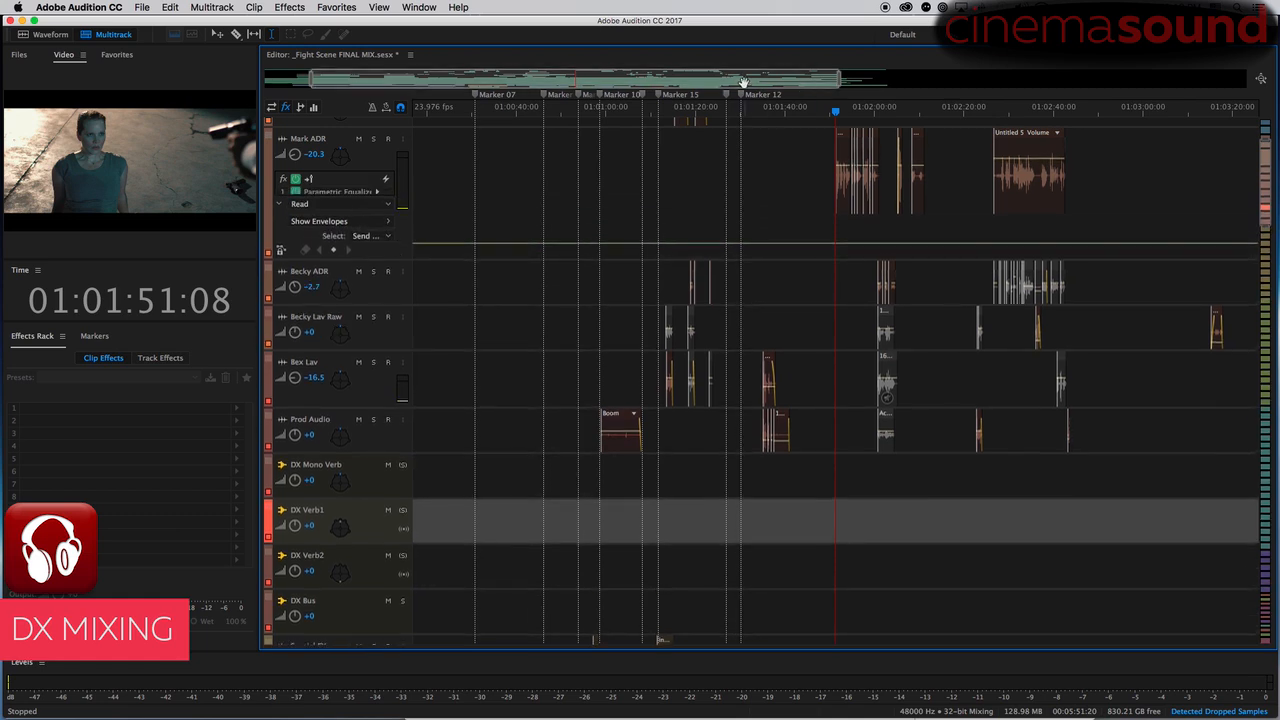
drag(314, 79, 546, 79)
drag(843, 84, 652, 78)
click(627, 112)
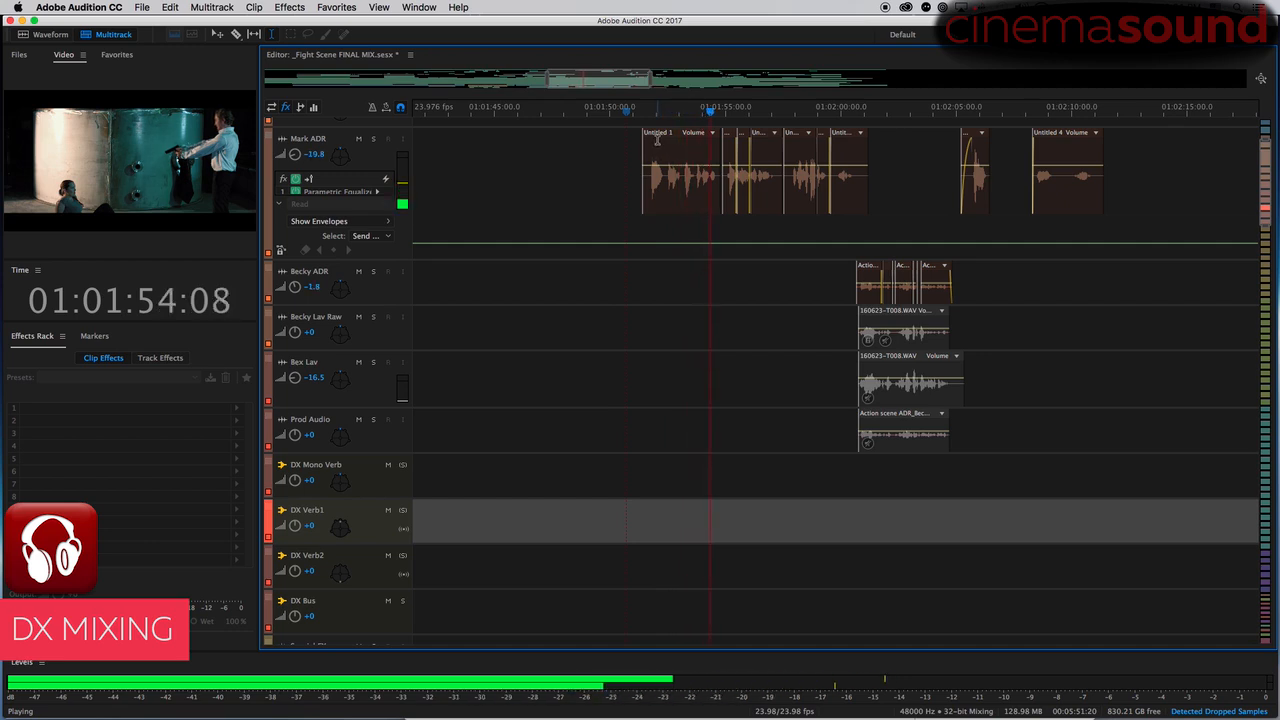
key(space)
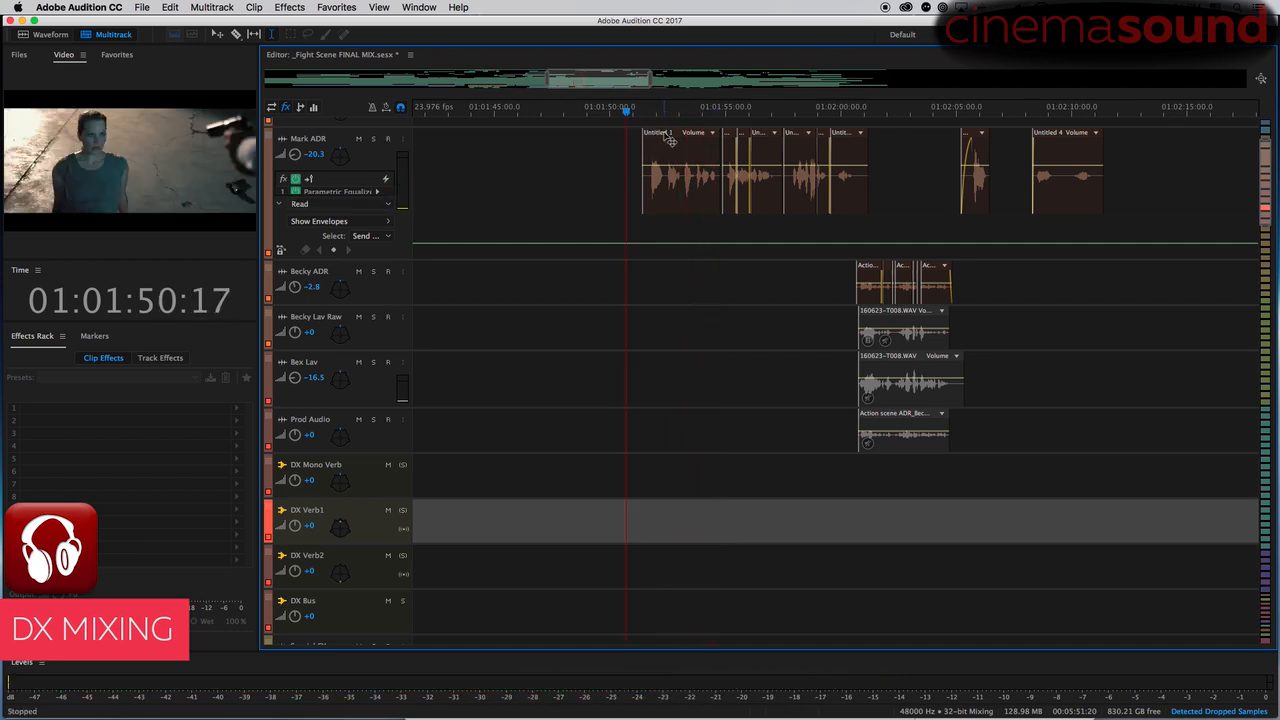
- Add a Parametric Equalizer with the Beach Robbie Wide preset to the Untitled 1 clip on Mark ADR and audition it
click(669, 141)
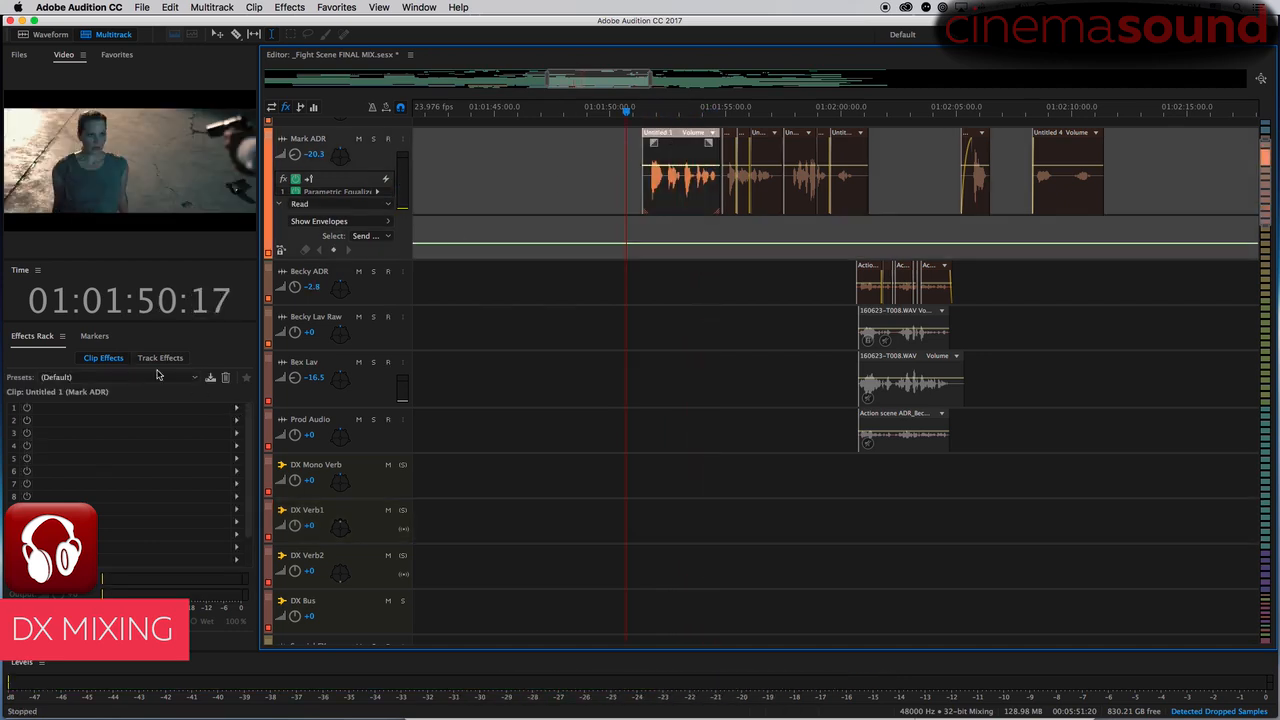
click(236, 411)
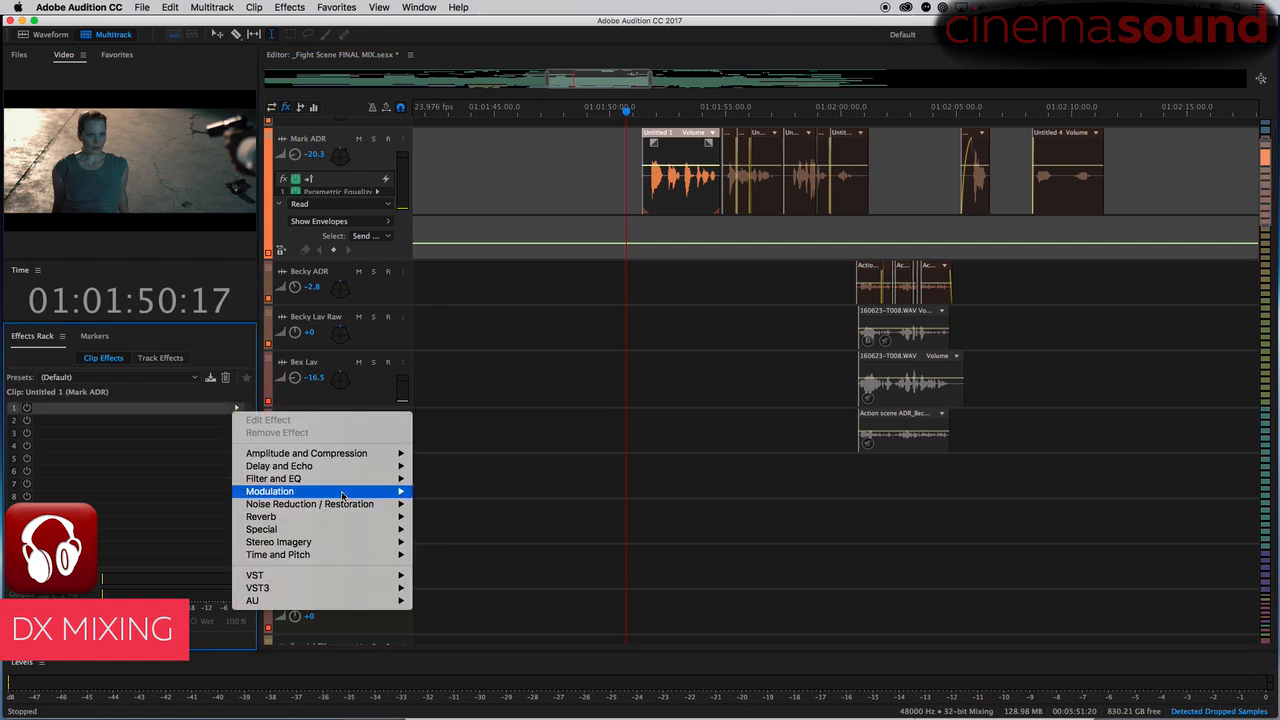
mouse_move(352, 479)
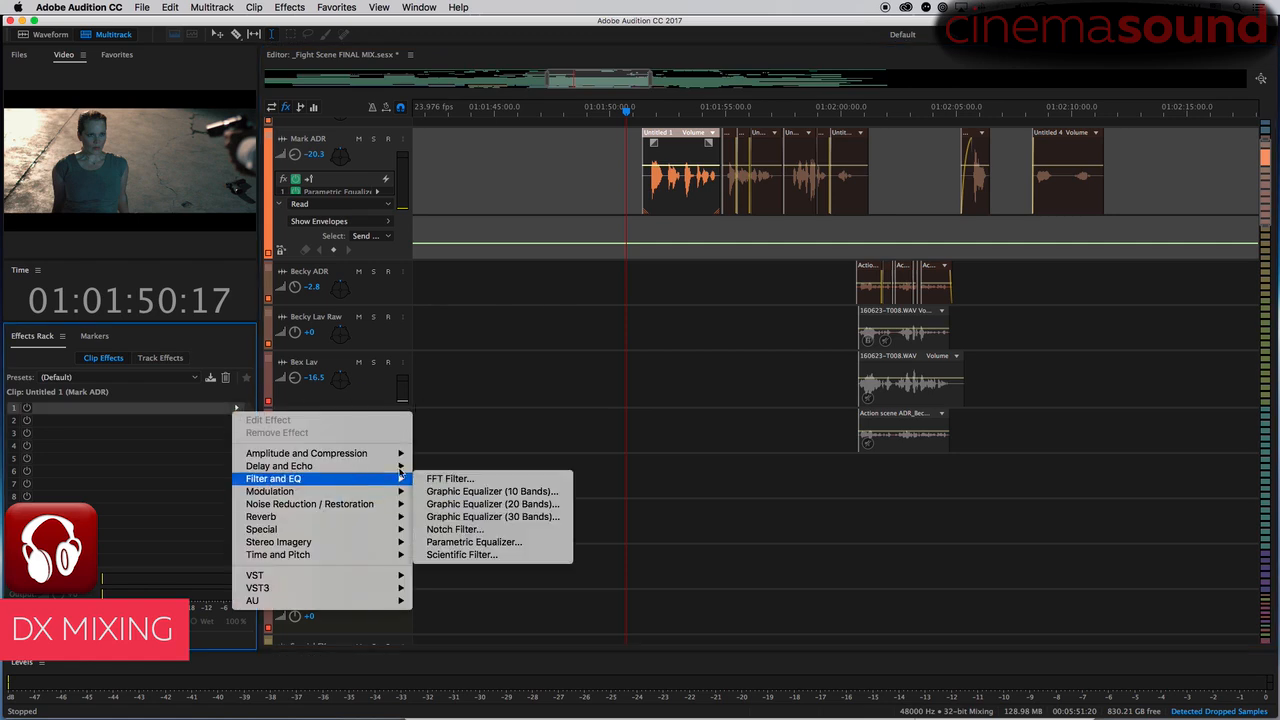
click(520, 542)
click(488, 221)
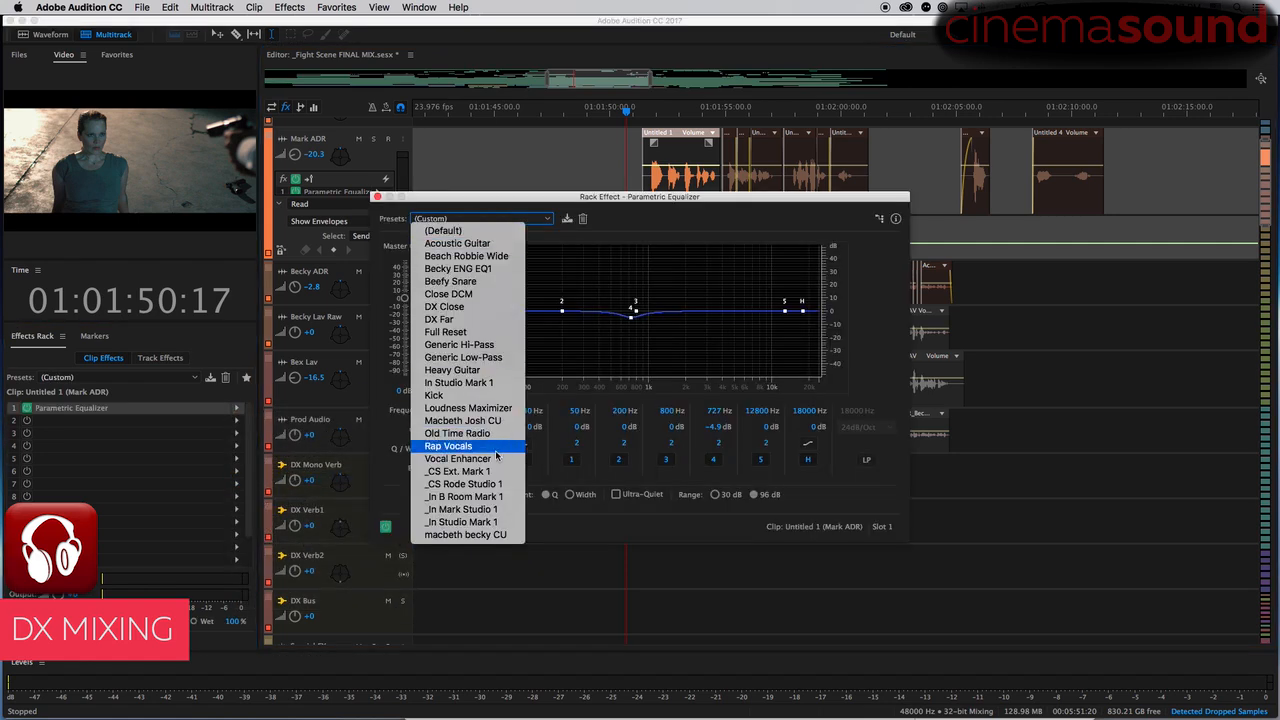
click(503, 257)
drag(612, 207, 628, 264)
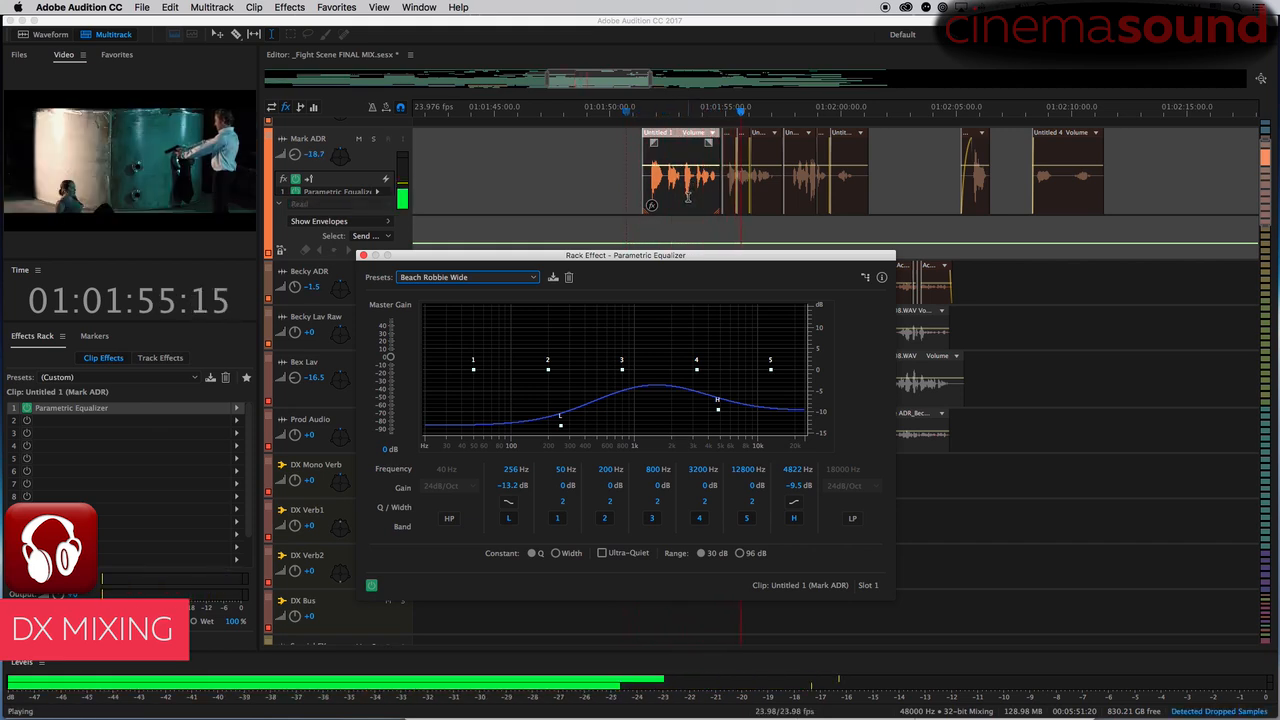
key(space)
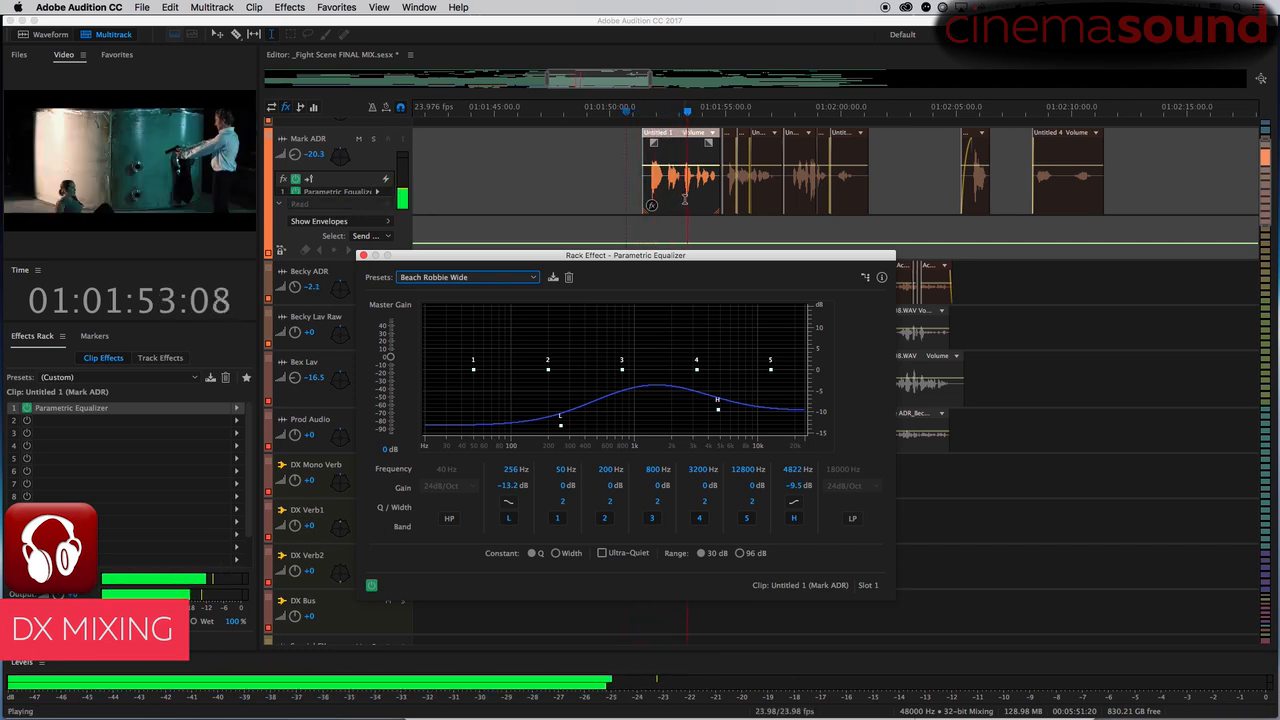
key(space)
- Replace the equalizer's low shelf with a high-pass filter at 247 Hz and a 12dB/Oct slope, judging it during playback
drag(510, 494, 511, 512)
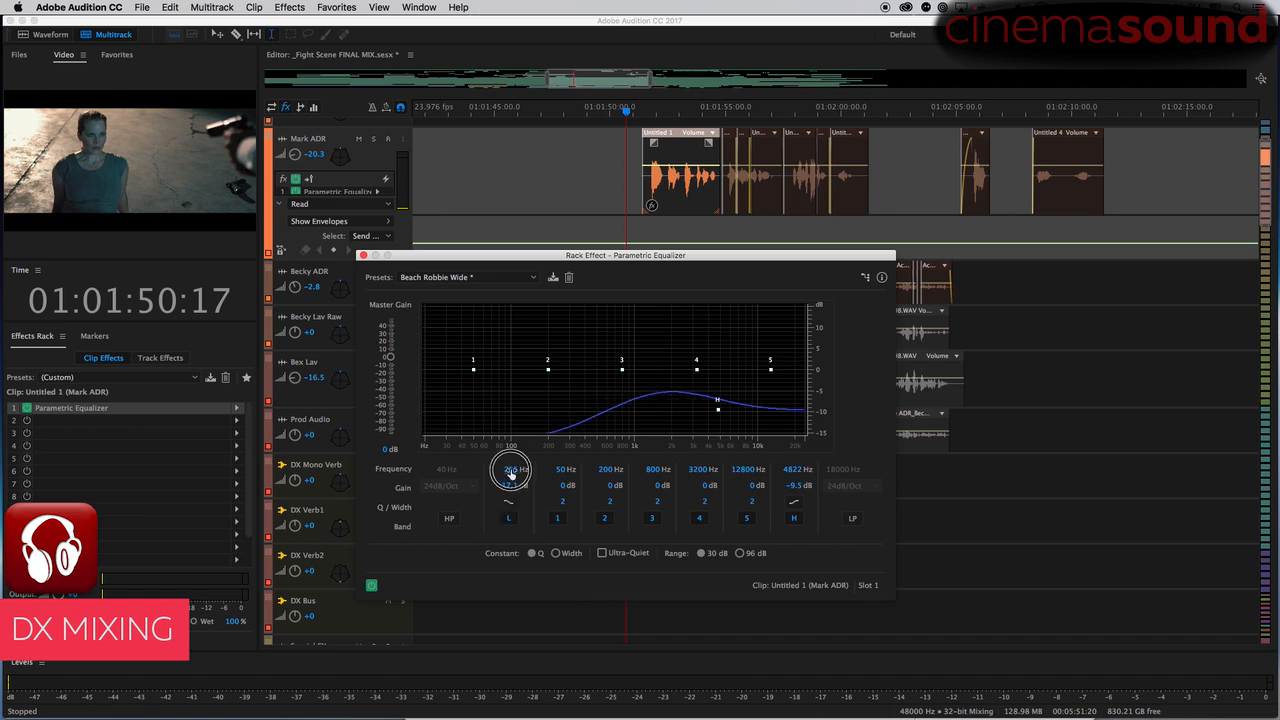
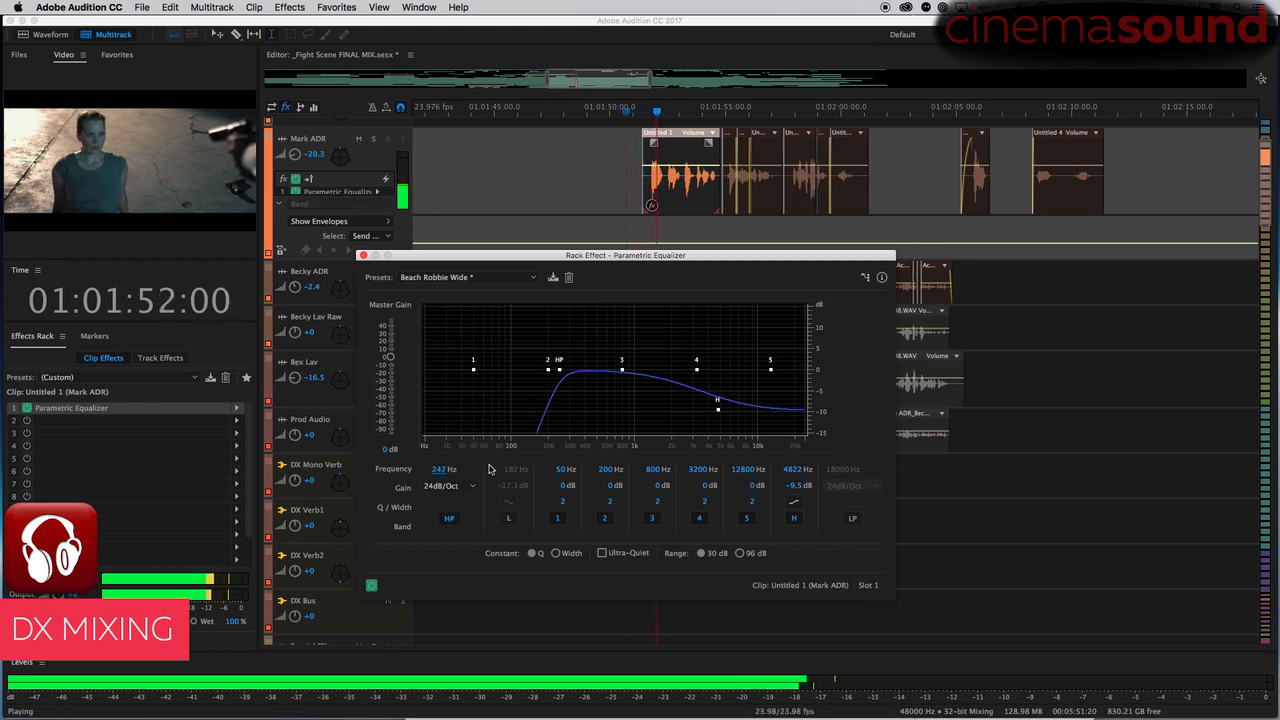
click(443, 470)
drag(443, 470, 448, 462)
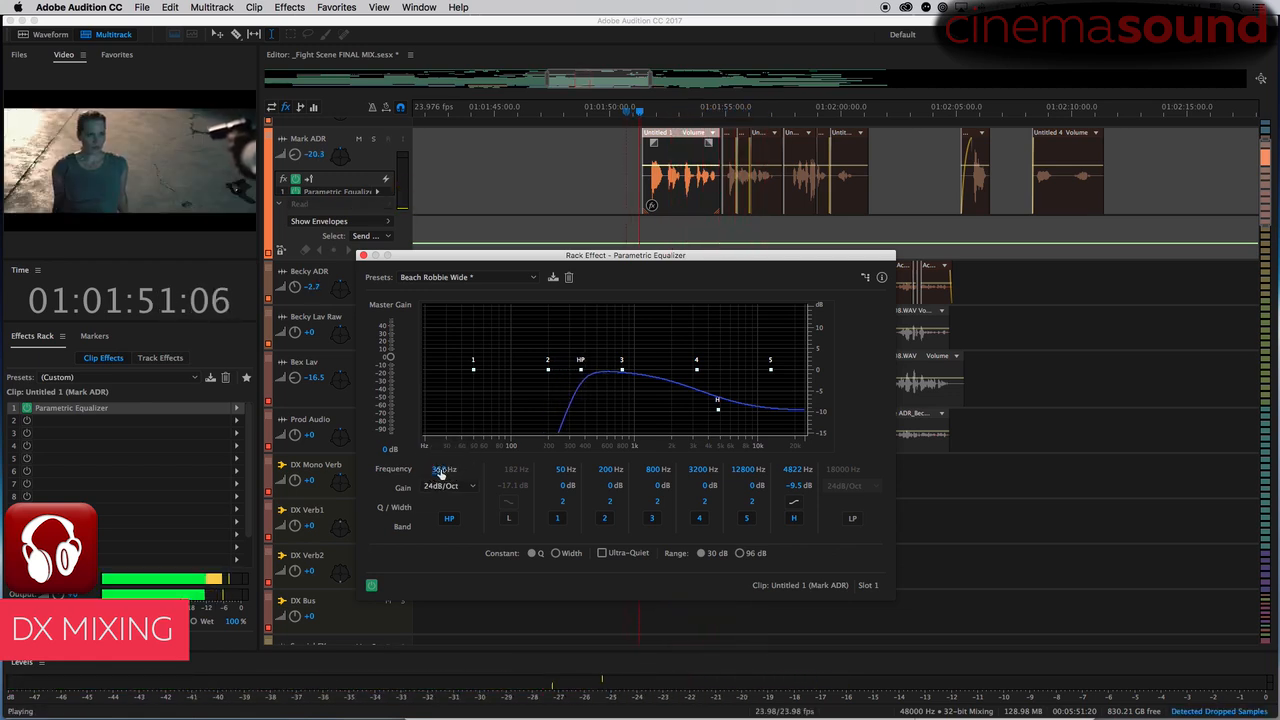
drag(440, 473, 447, 489)
key(space)
click(447, 487)
click(455, 514)
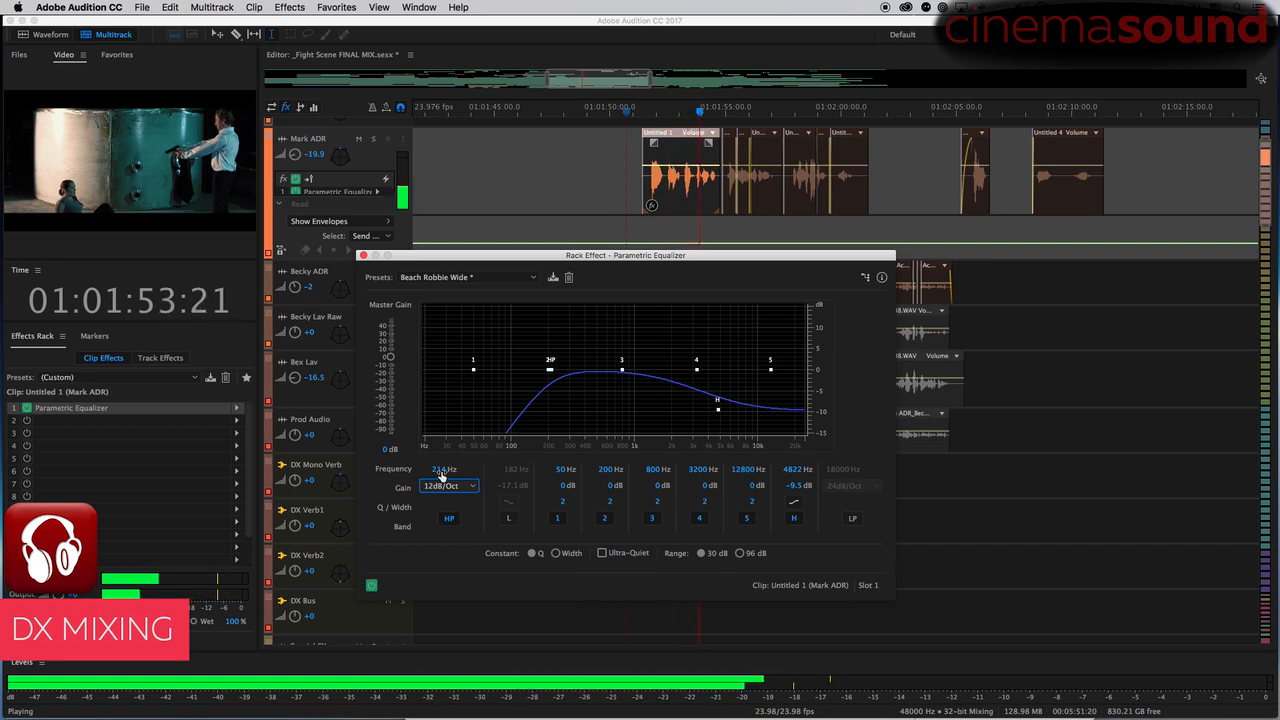
drag(441, 471, 451, 469)
key(space)
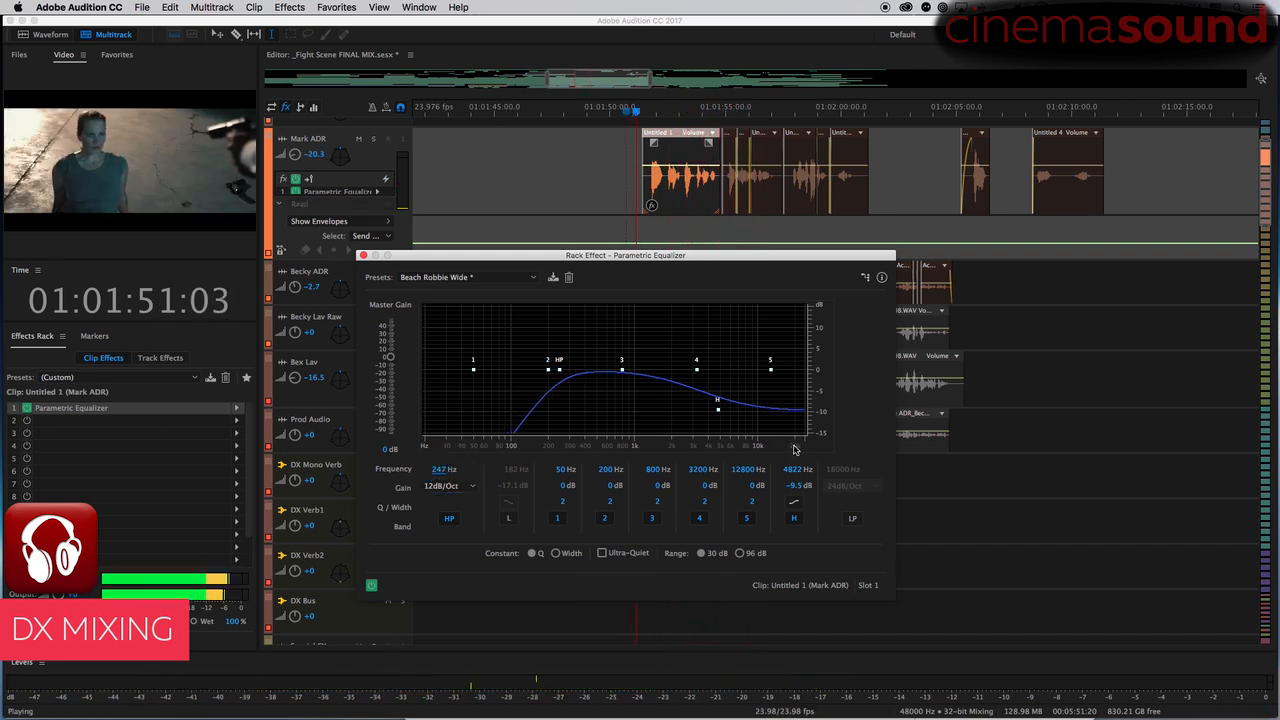
- Replace the equalizer's high shelf with a low-pass filter at 4540 Hz and a 12dB/Oct slope
key(space)
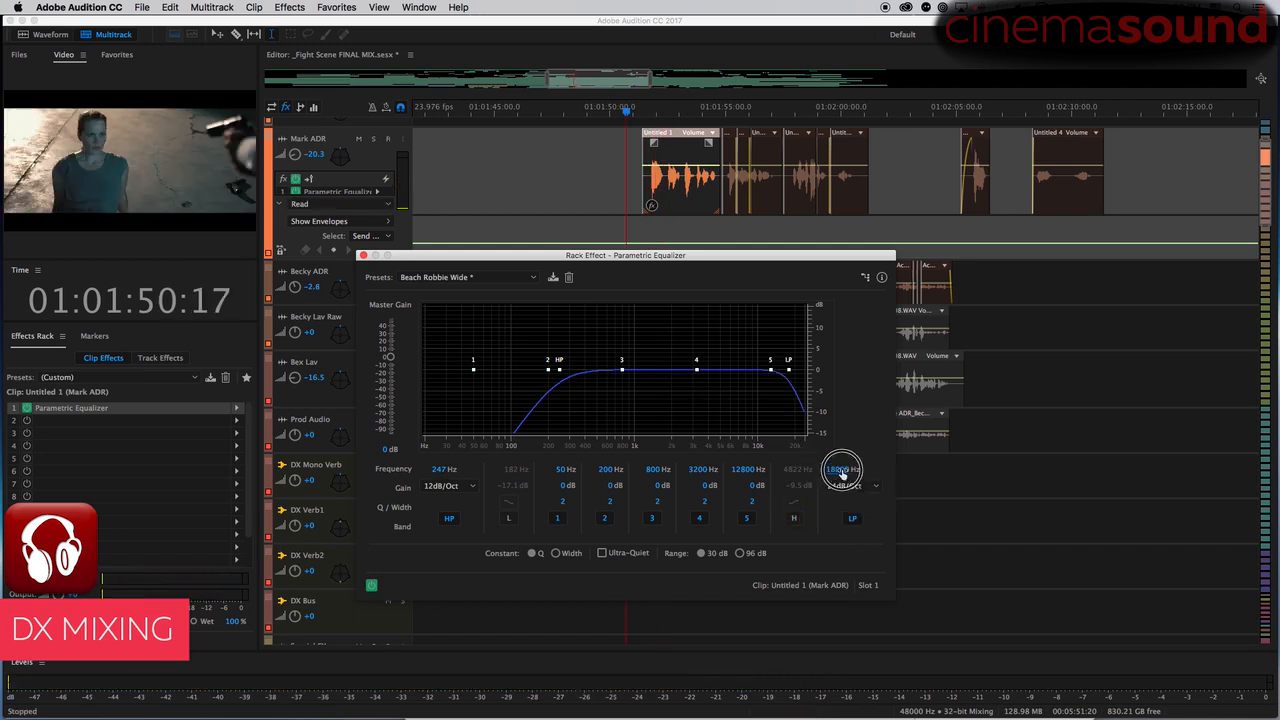
drag(826, 480, 836, 480)
click(848, 486)
click(855, 500)
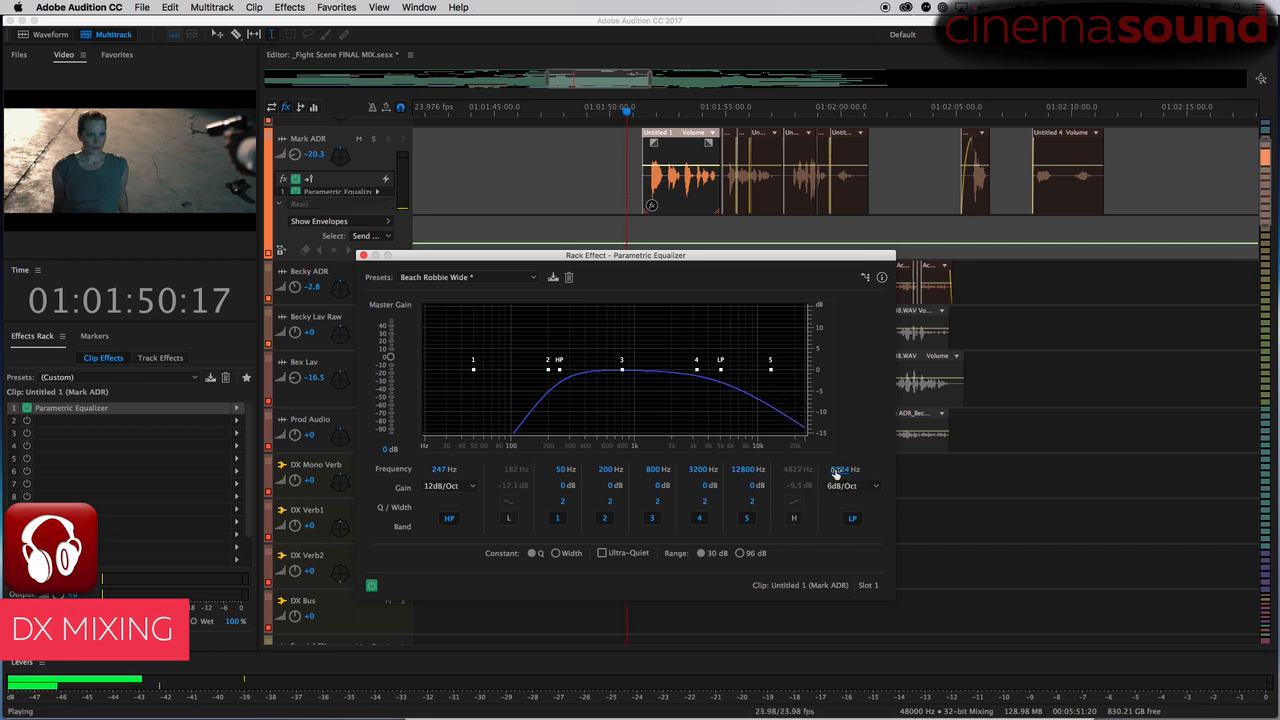
drag(836, 472, 829, 480)
key(space)
click(844, 488)
click(856, 514)
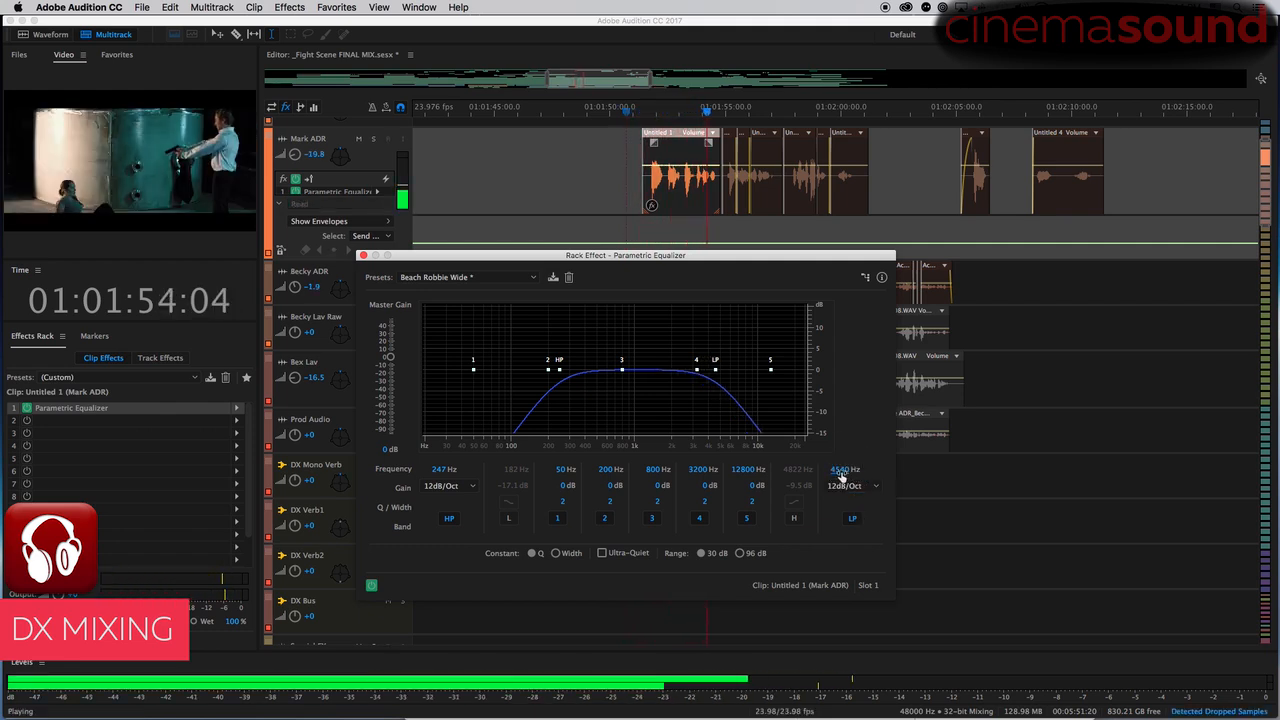
key(space)
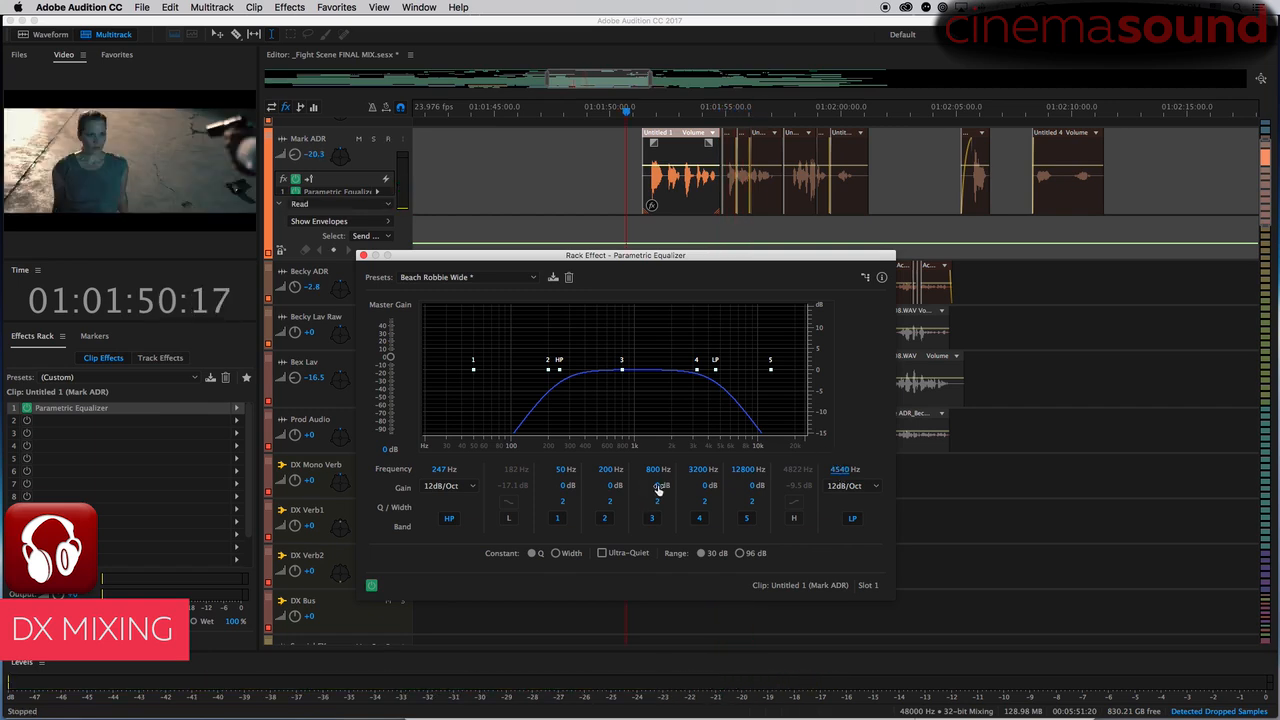
- Loop the Untitled 1 clip, sweep band 3 for the resonance, and cut it at 882 Hz by 9.8 dB with Q 7.6
drag(666, 485, 718, 461)
drag(678, 500, 636, 471)
key(space)
drag(632, 162, 718, 165)
drag(656, 474, 621, 514)
key(space)
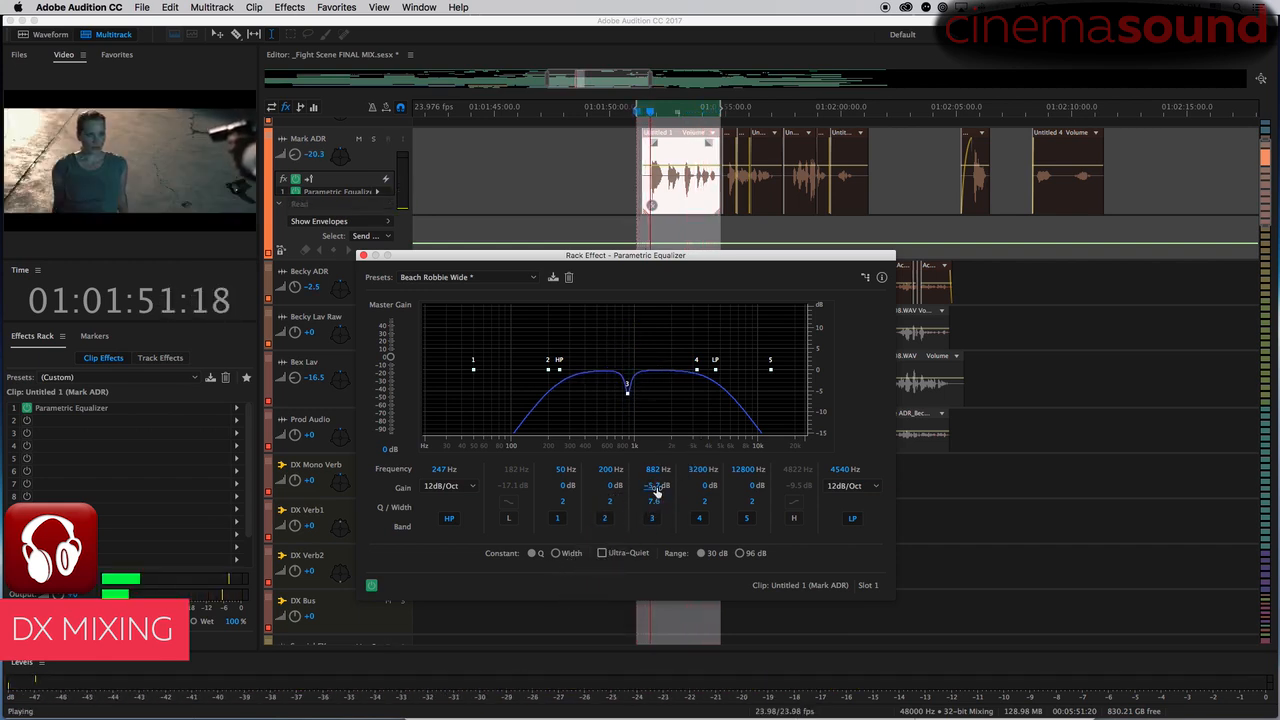
drag(656, 492, 651, 490)
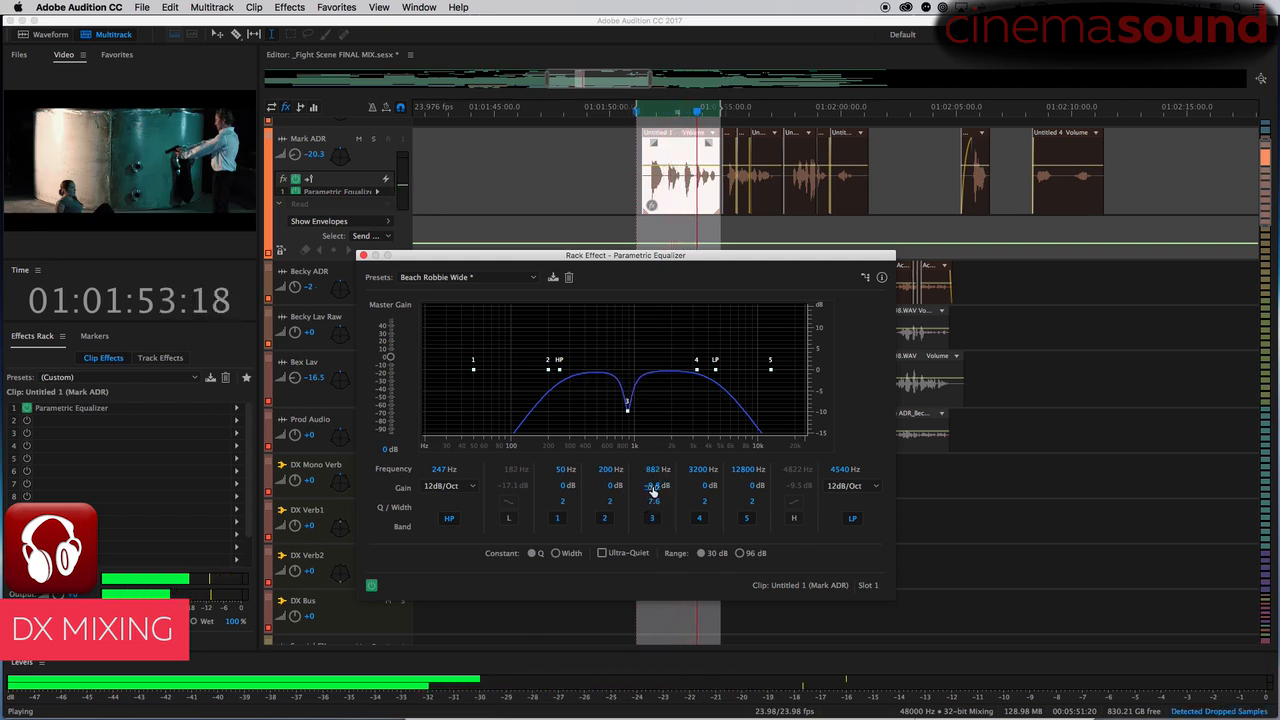
- Compare the looped clip with equalizer band 3 switched off and back on
key(space)
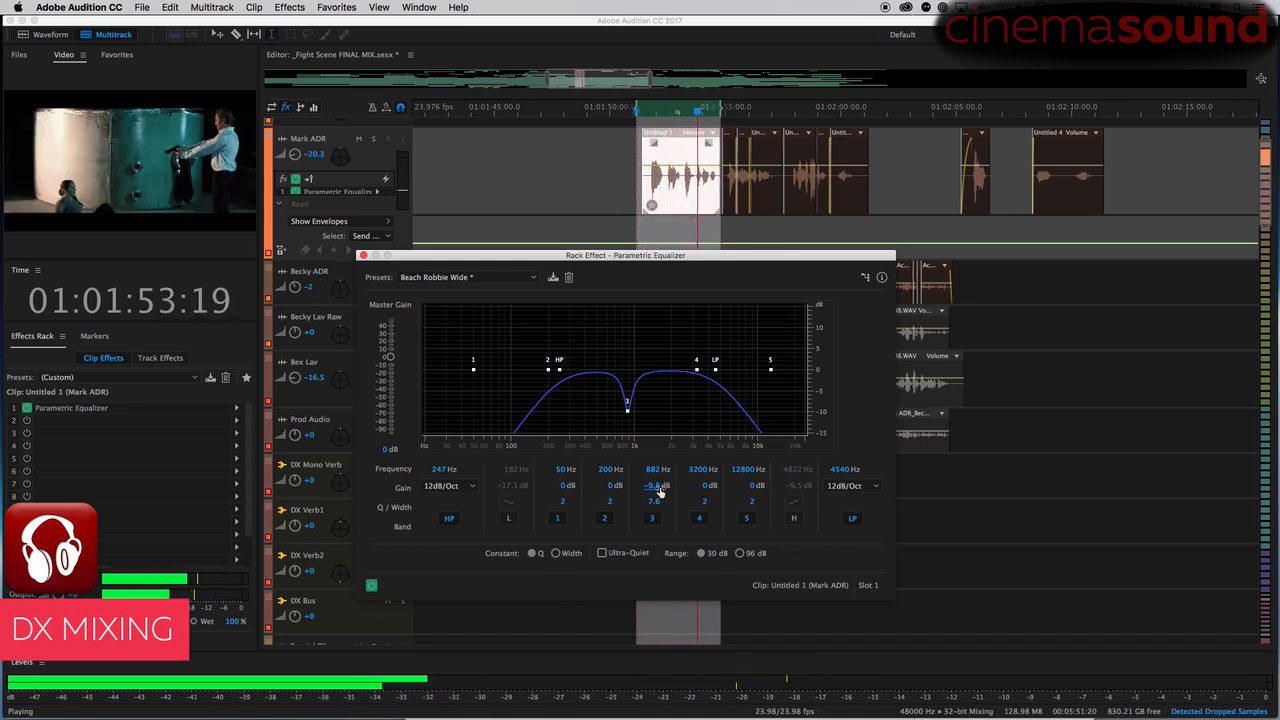
click(651, 517)
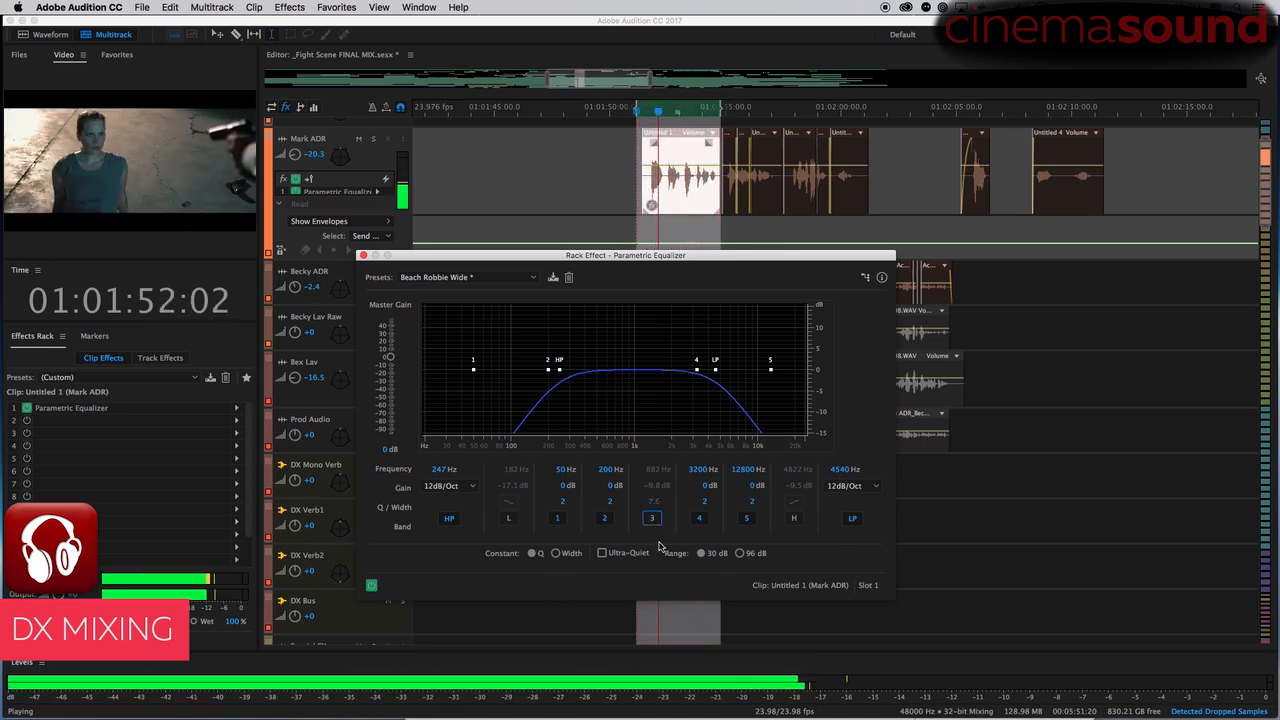
click(654, 520)
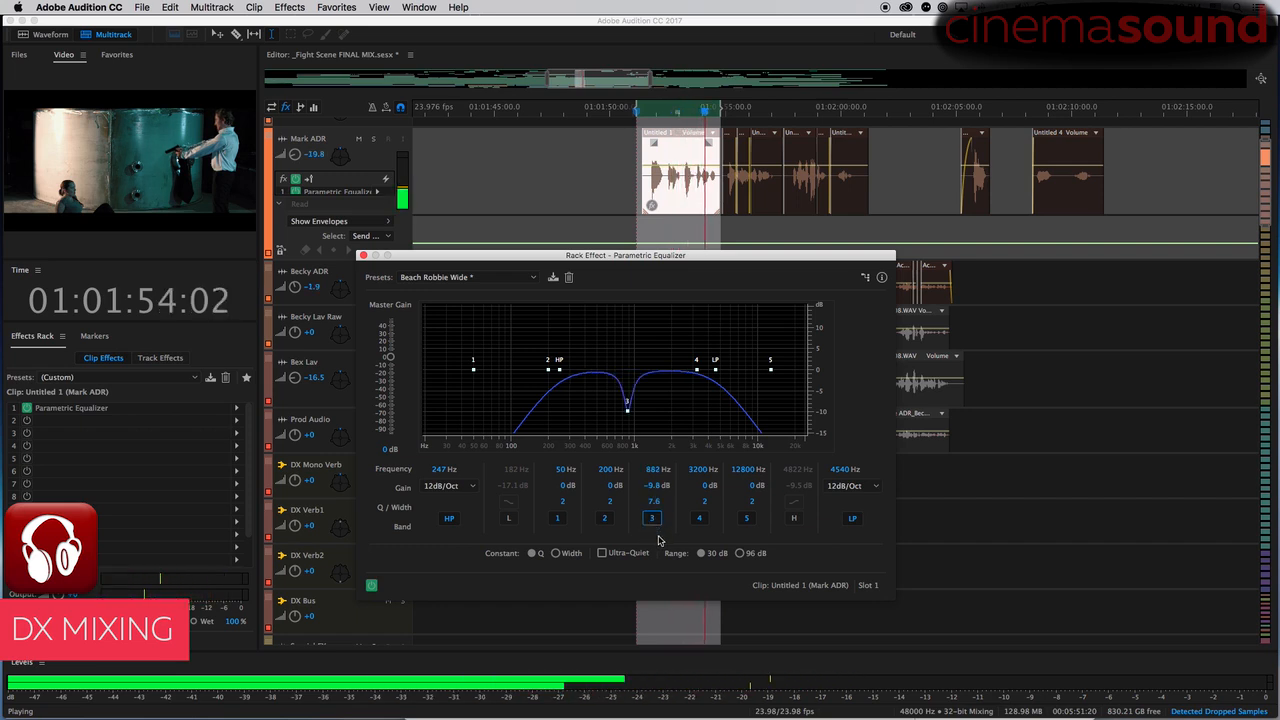
key(space)
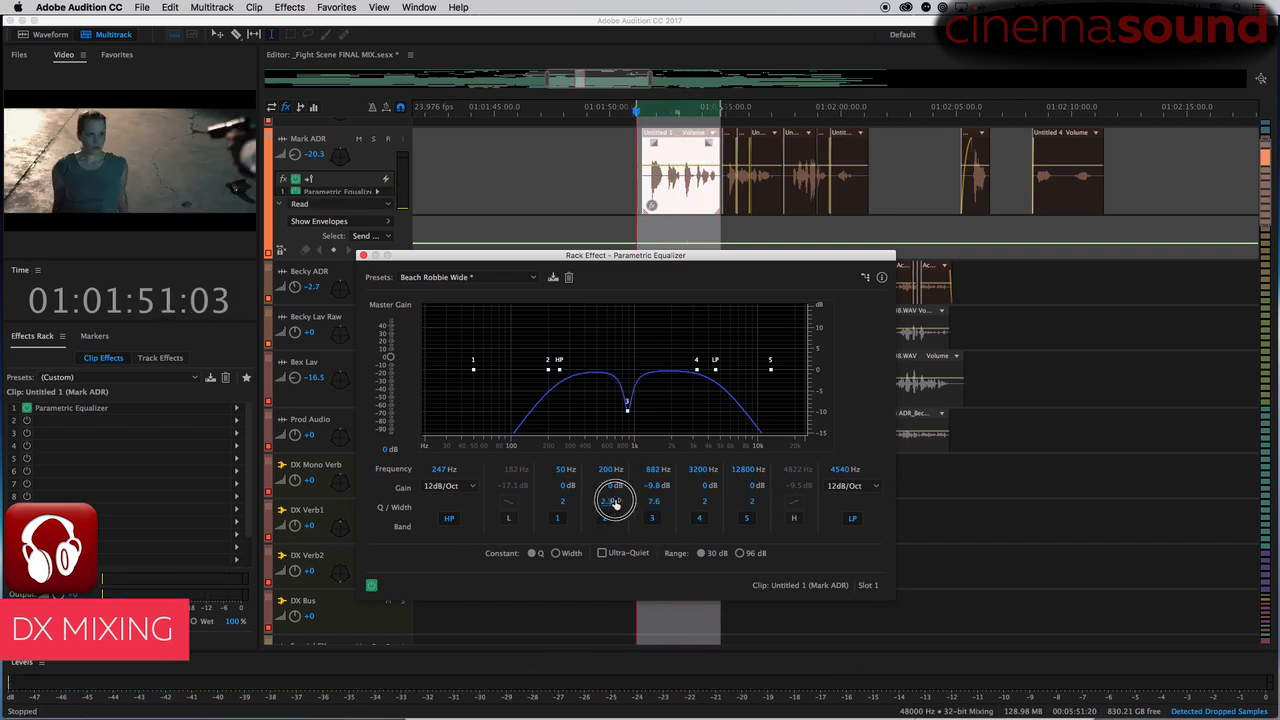
- Sweep equalizer band 2 with a narrow boost and turn it into a 10.3 dB cut at 235 Hz with Q 20.6
drag(611, 489, 734, 425)
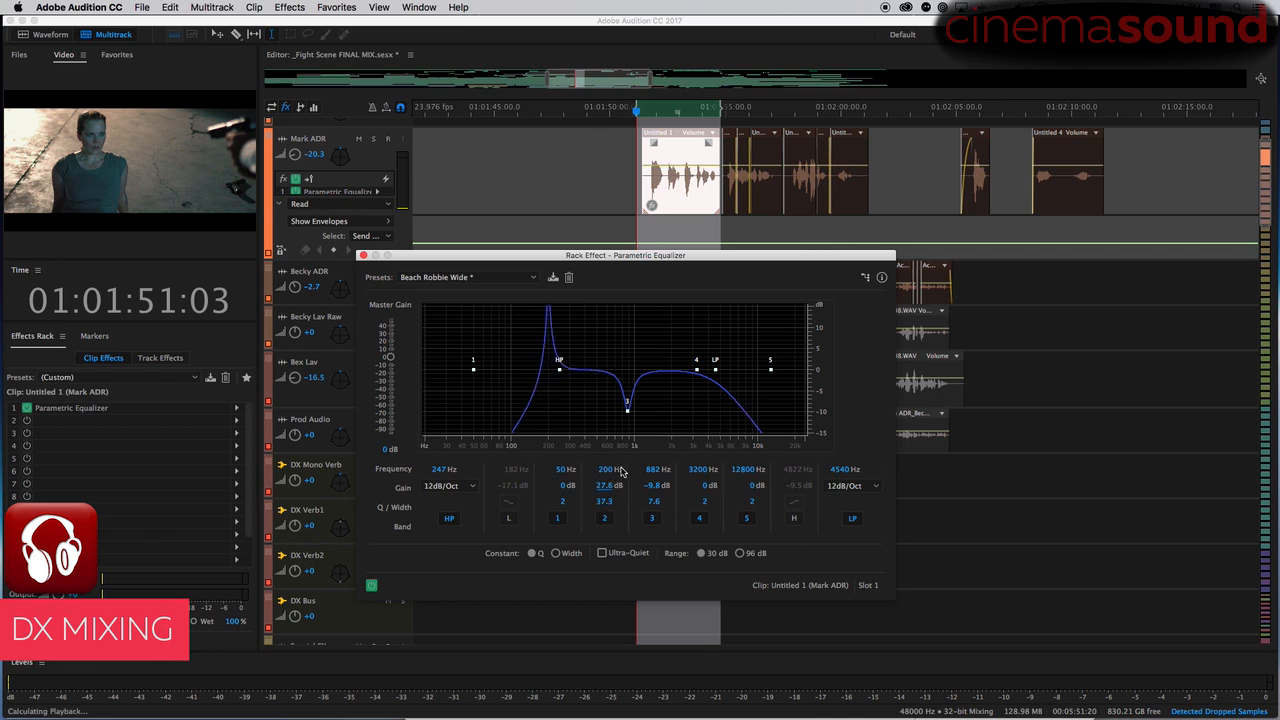
drag(606, 469, 446, 584)
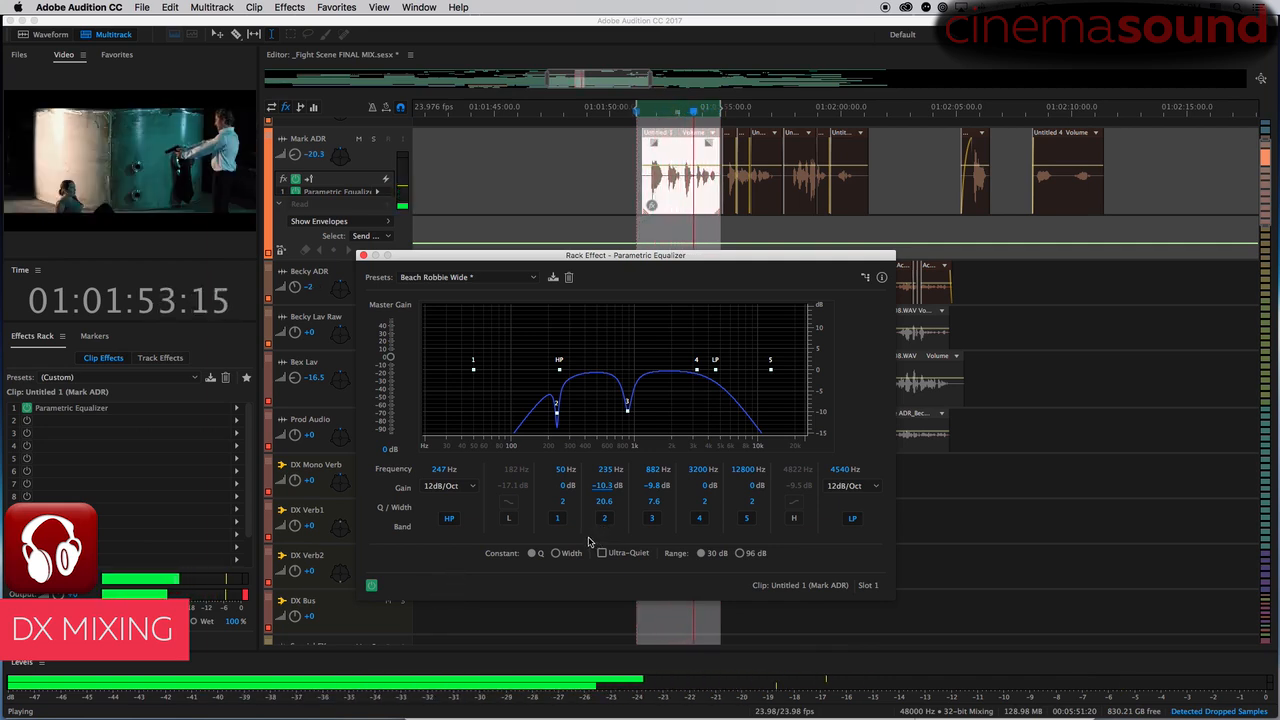
- Save the Untitled 1 clip's equalizer settings as a preset named "kolton action wide" and close the equalizer
key(space)
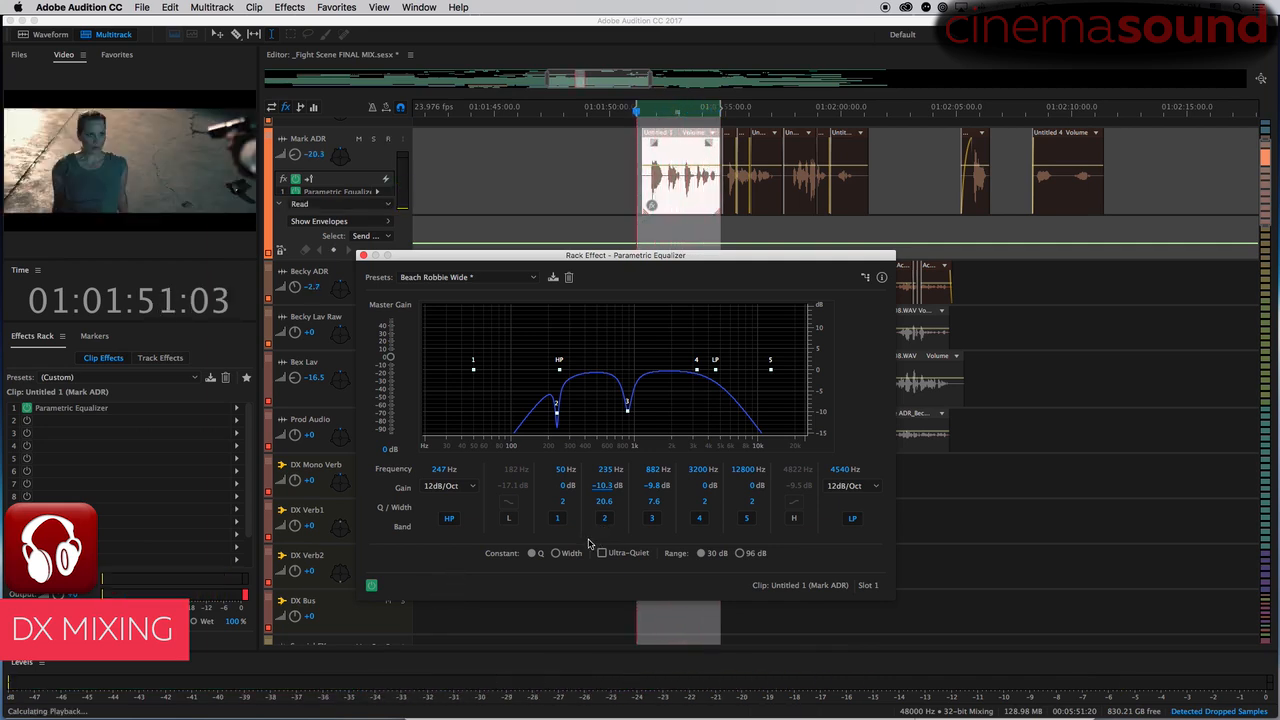
click(554, 280)
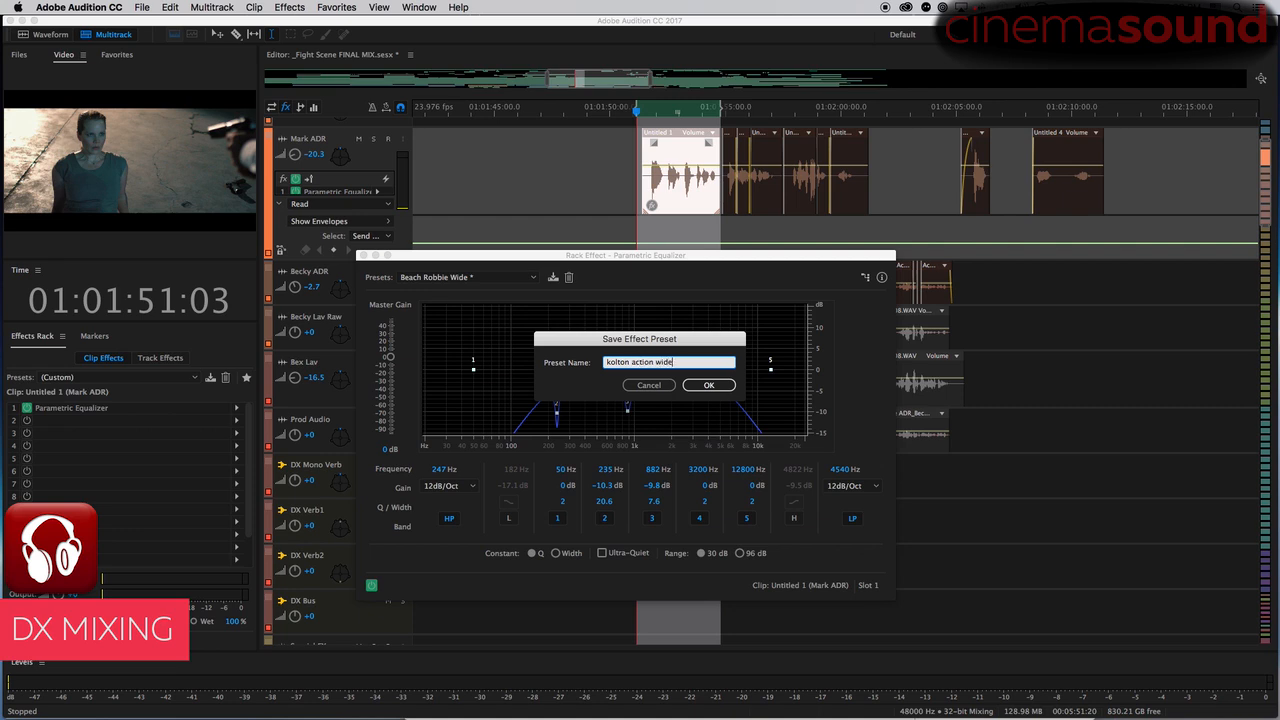
key(Return)
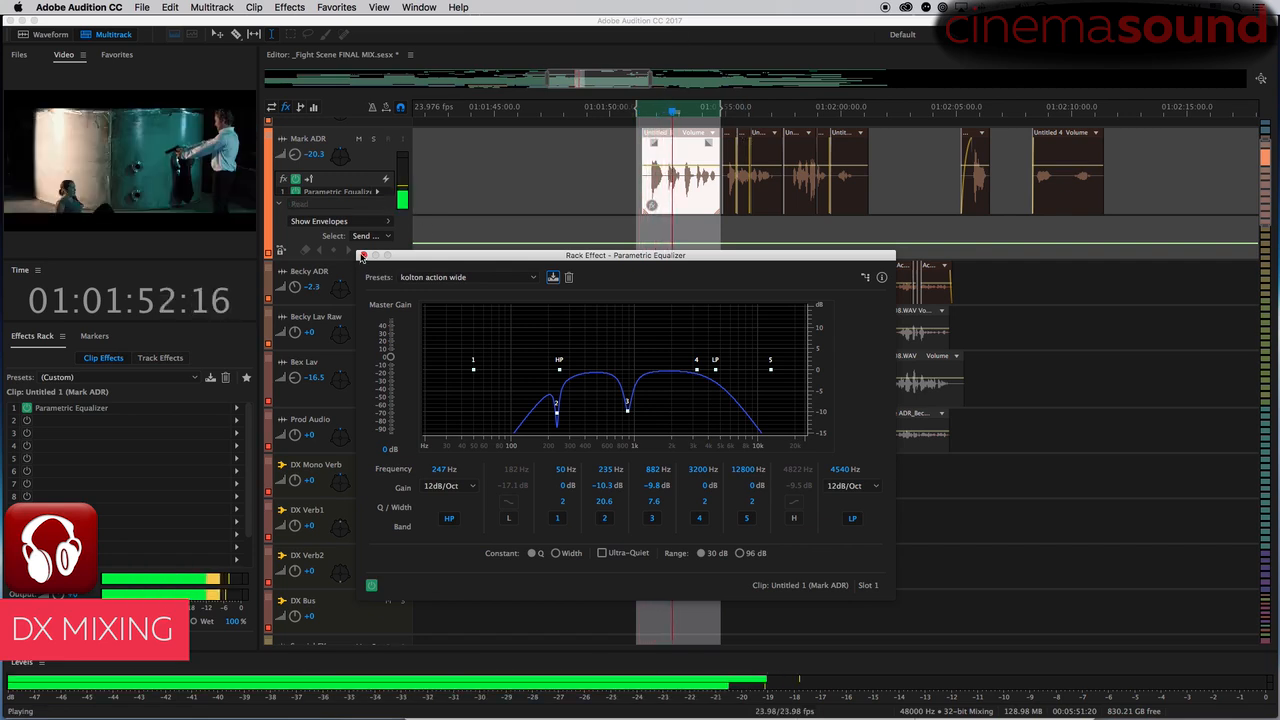
click(362, 256)
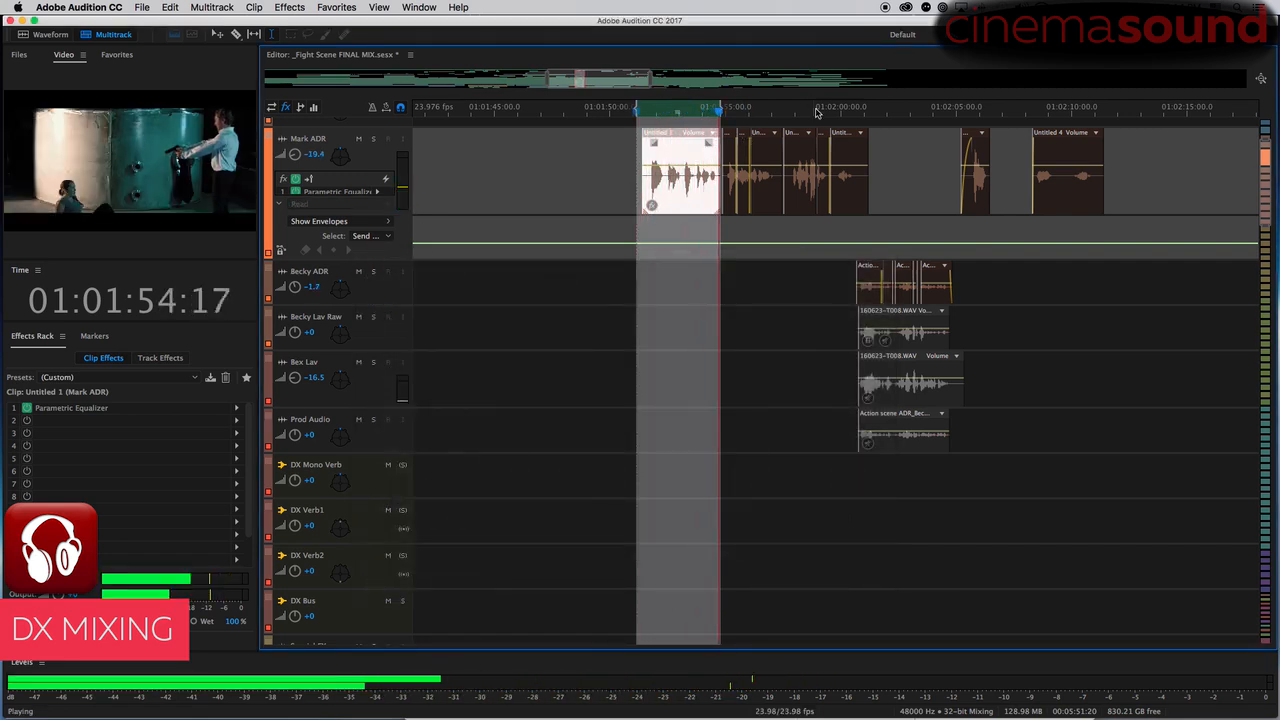
key(space)
- Add a Parametric Equalizer with the kolton action wide preset to the short Mark ADR clip directly after the first one
click(689, 150)
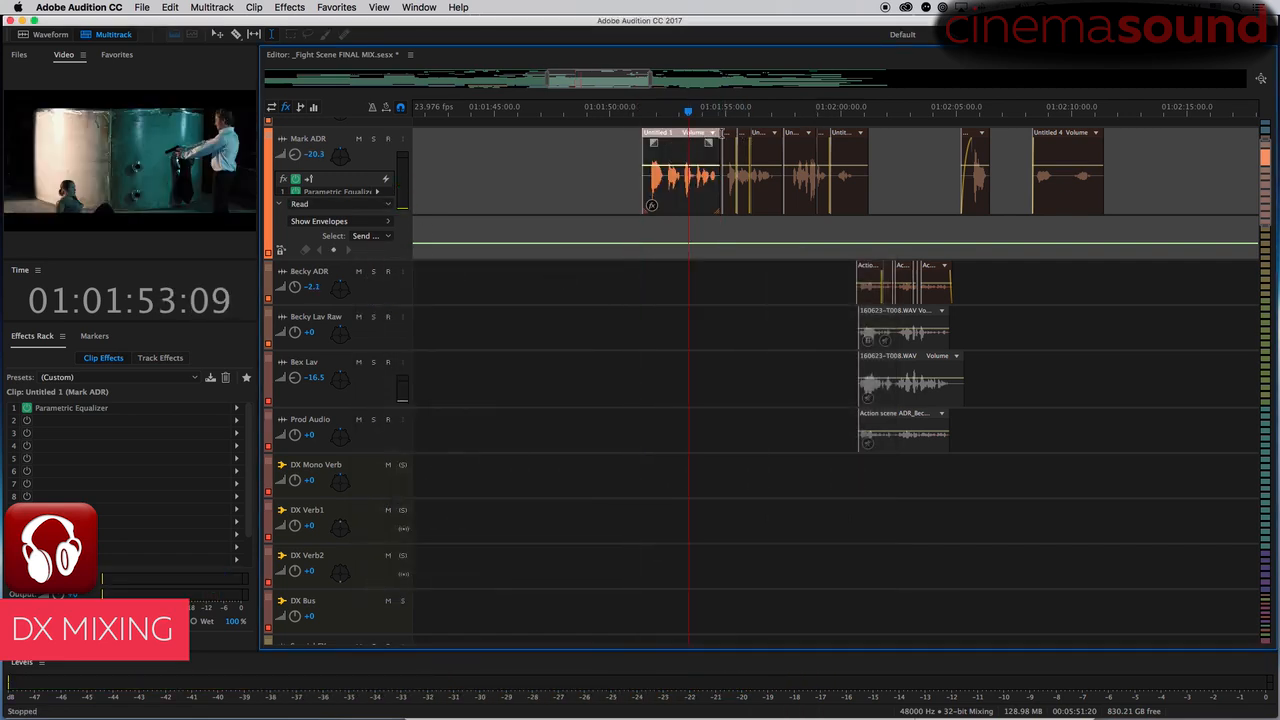
click(727, 137)
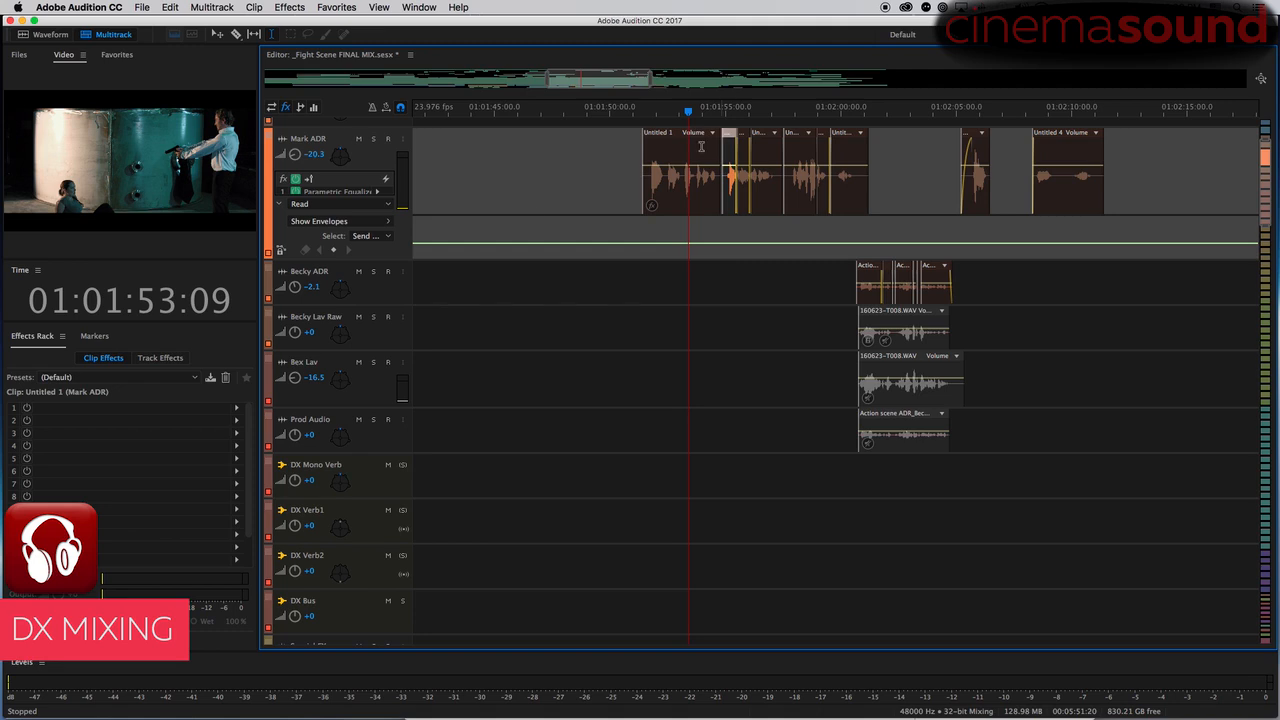
click(237, 410)
mouse_move(362, 479)
click(511, 544)
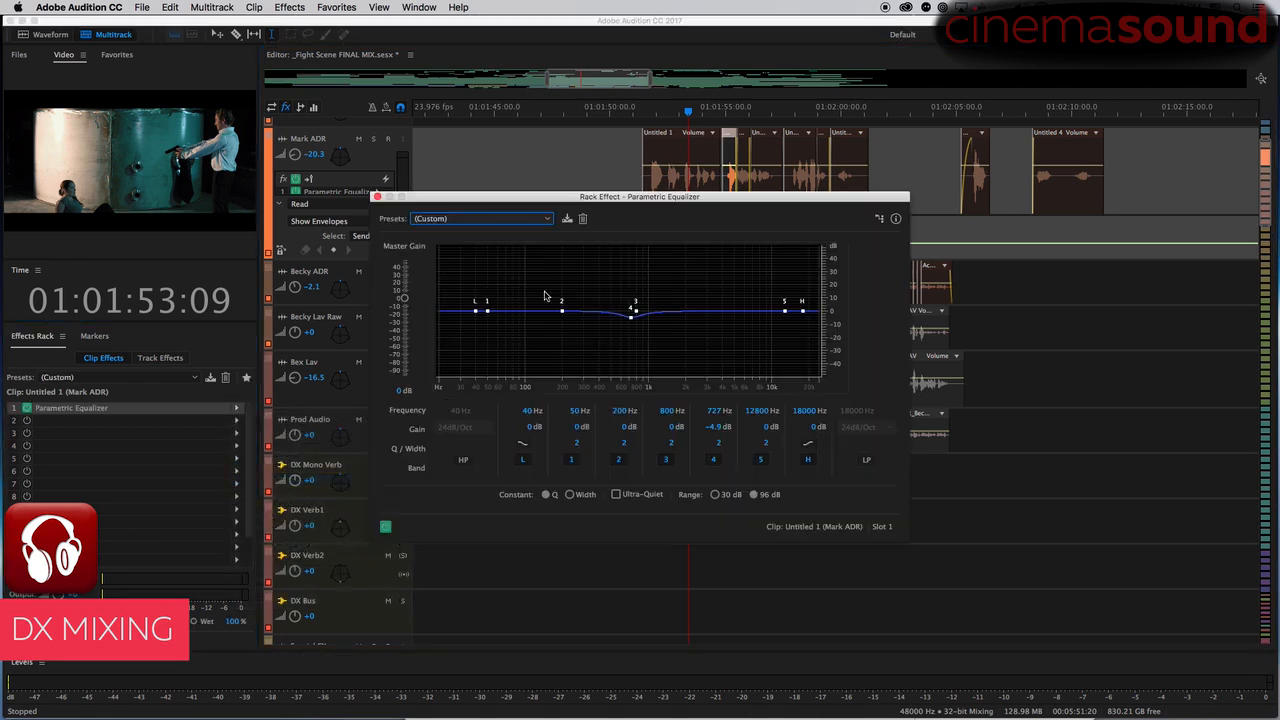
click(496, 220)
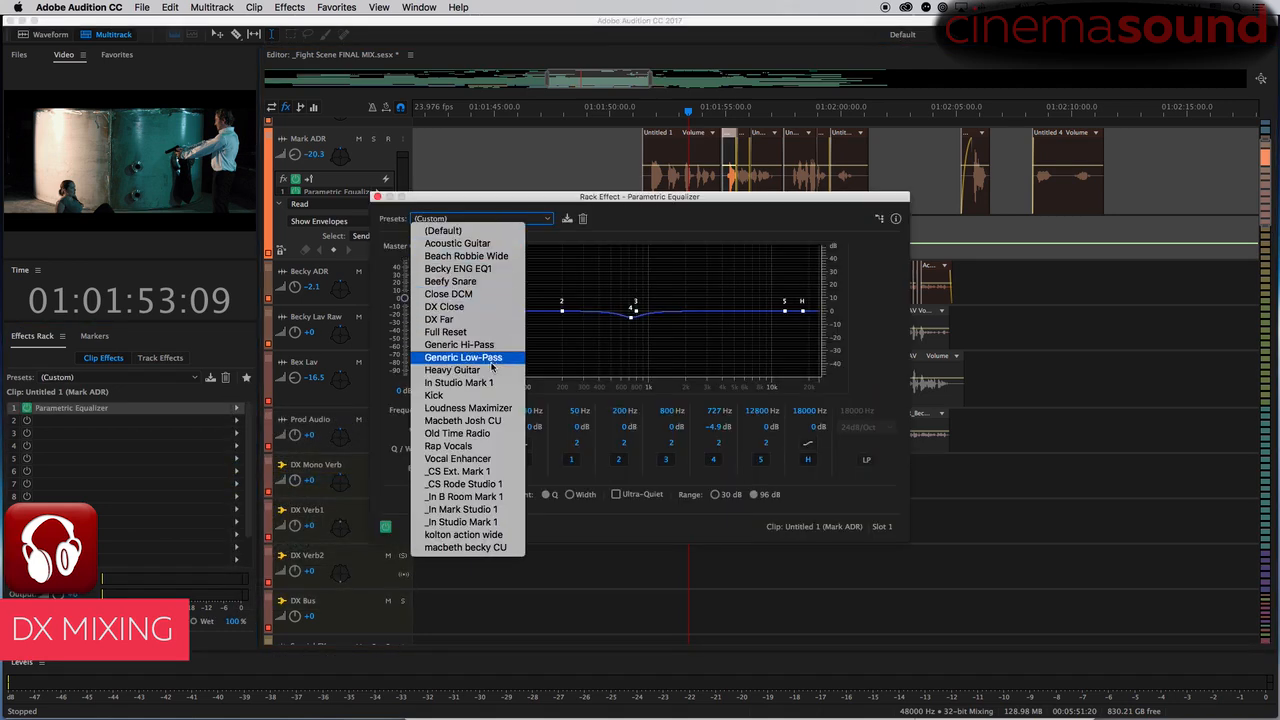
click(463, 534)
click(376, 197)
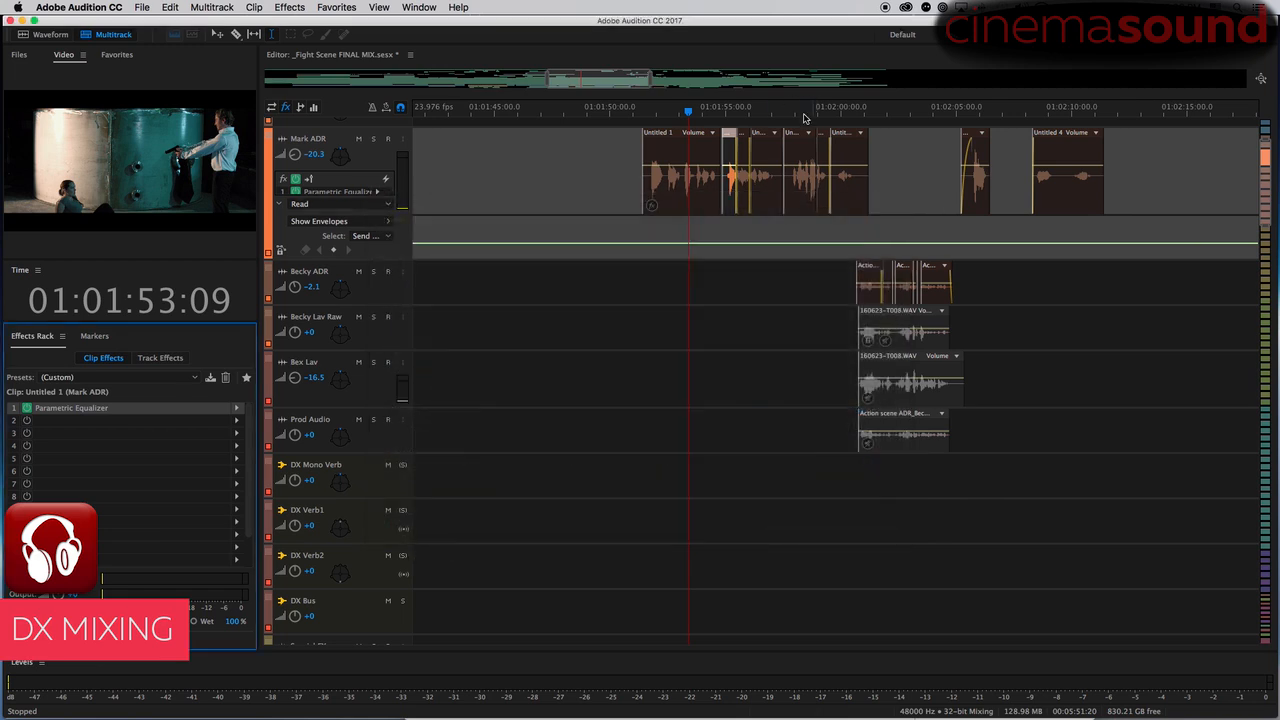
- Add a Parametric Equalizer with the kolton action wide preset to the third clip on the Mark ADR track
click(745, 135)
click(235, 410)
mouse_move(408, 478)
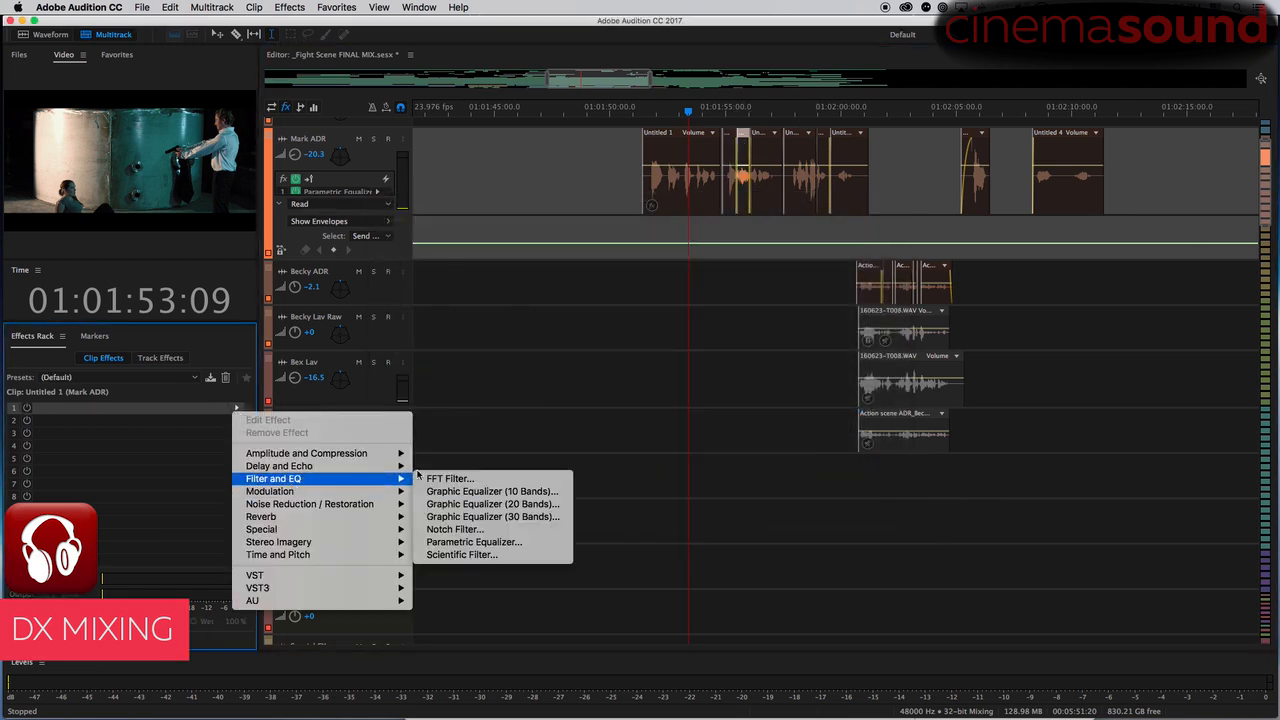
click(516, 542)
click(516, 218)
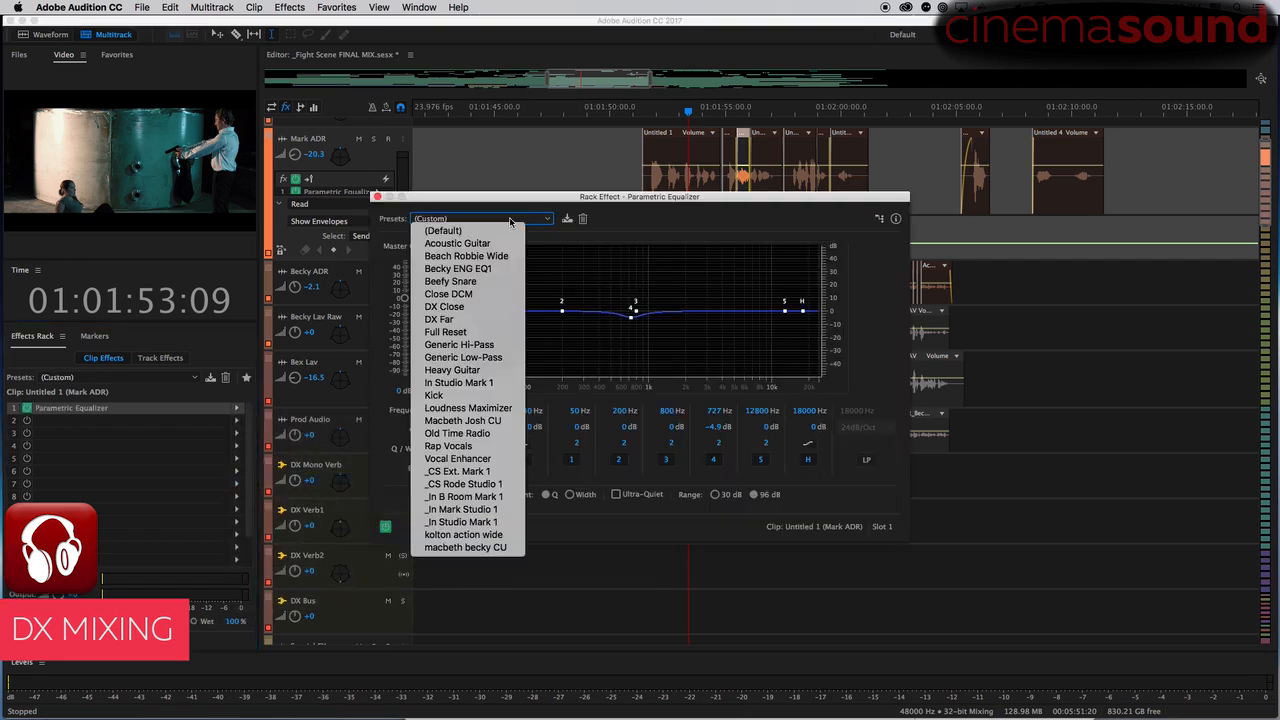
click(508, 534)
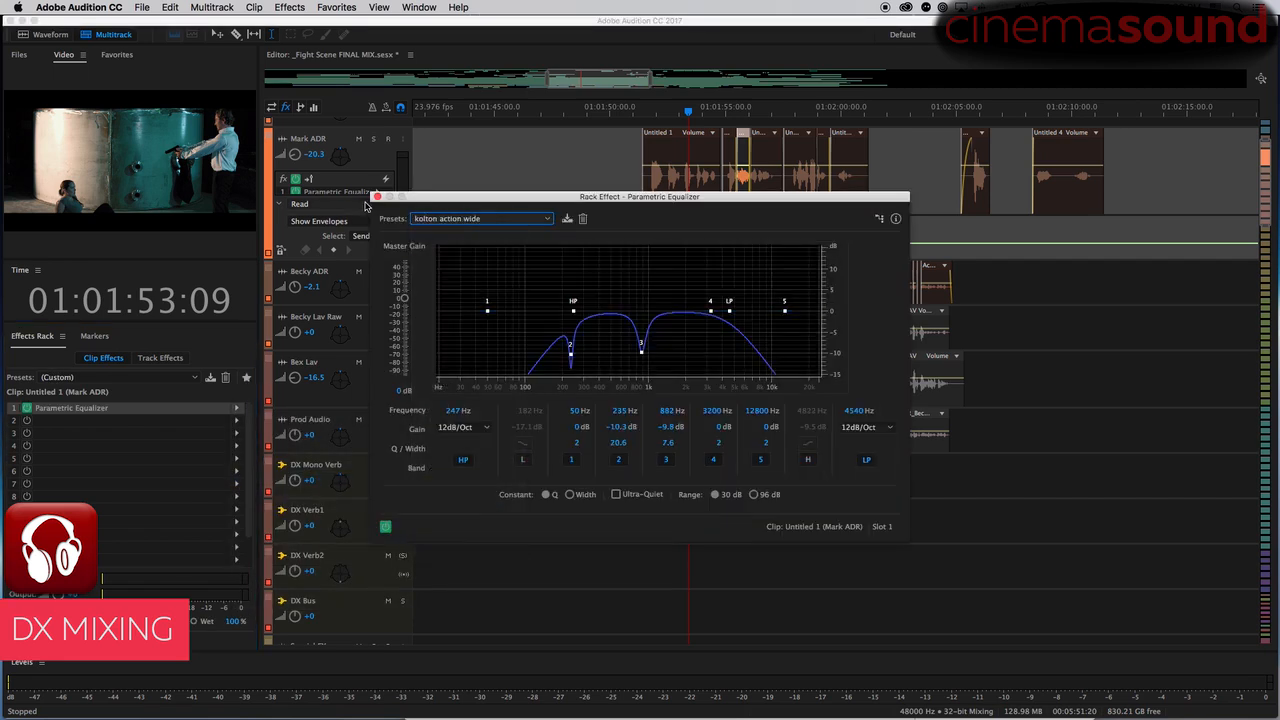
click(376, 196)
- Add a Parametric Equalizer with the kolton action wide preset to the fourth clip on the Mark ADR track
click(768, 134)
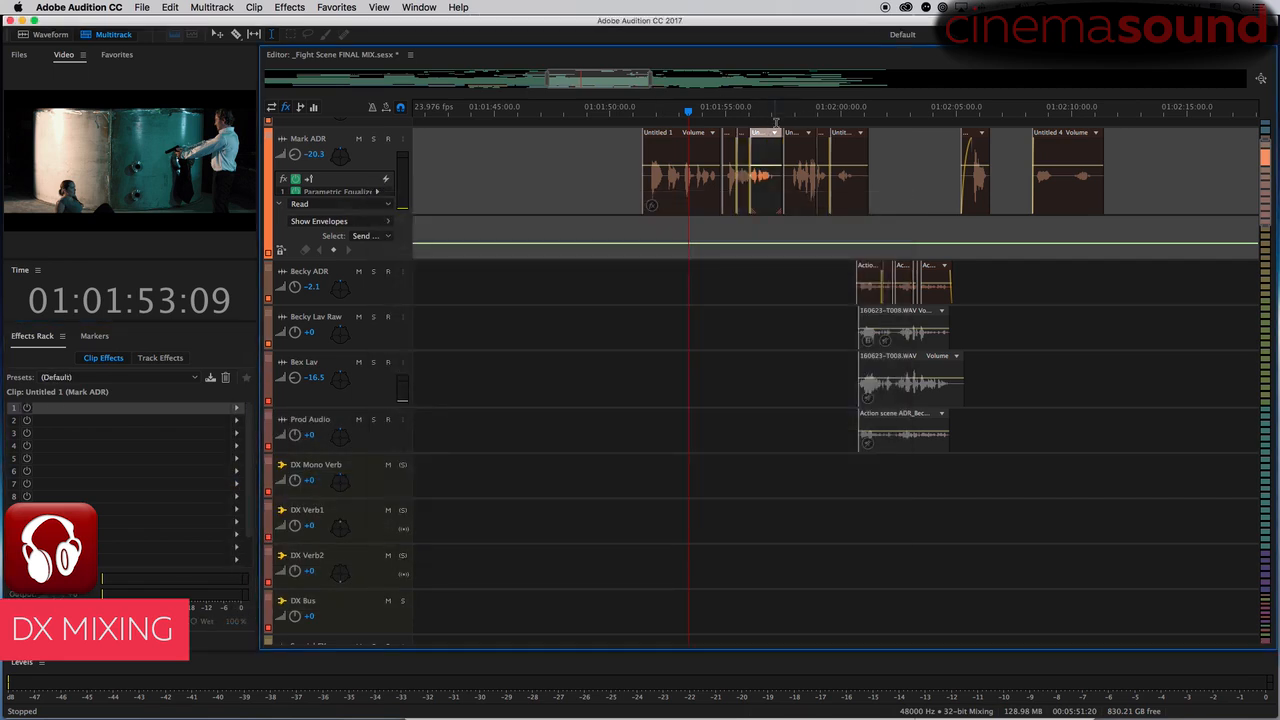
click(237, 408)
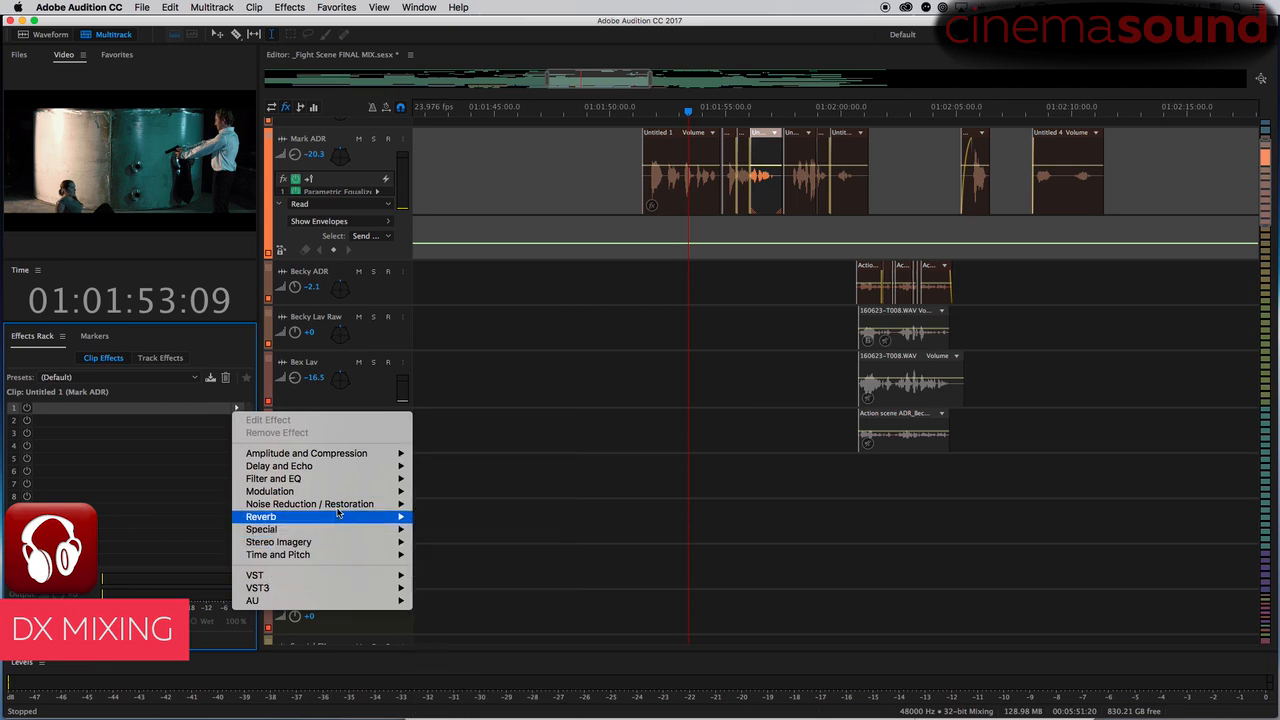
mouse_move(366, 594)
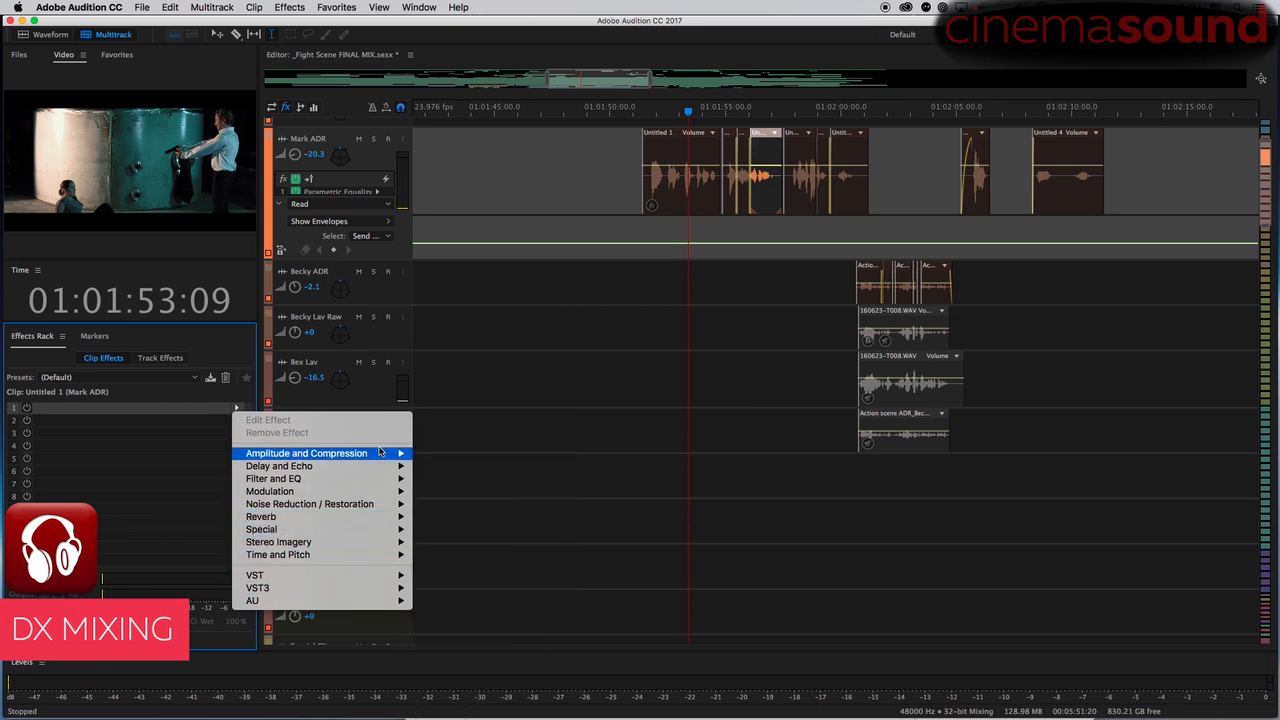
mouse_move(383, 479)
click(479, 543)
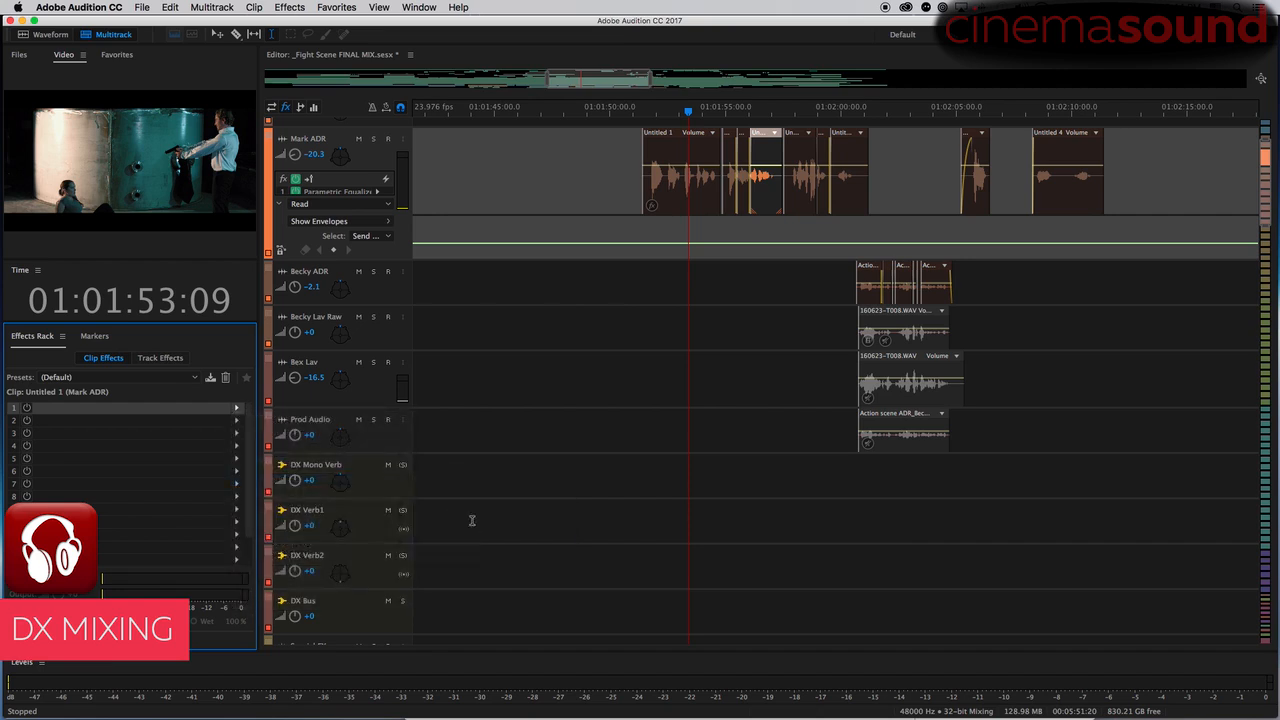
click(495, 218)
click(484, 535)
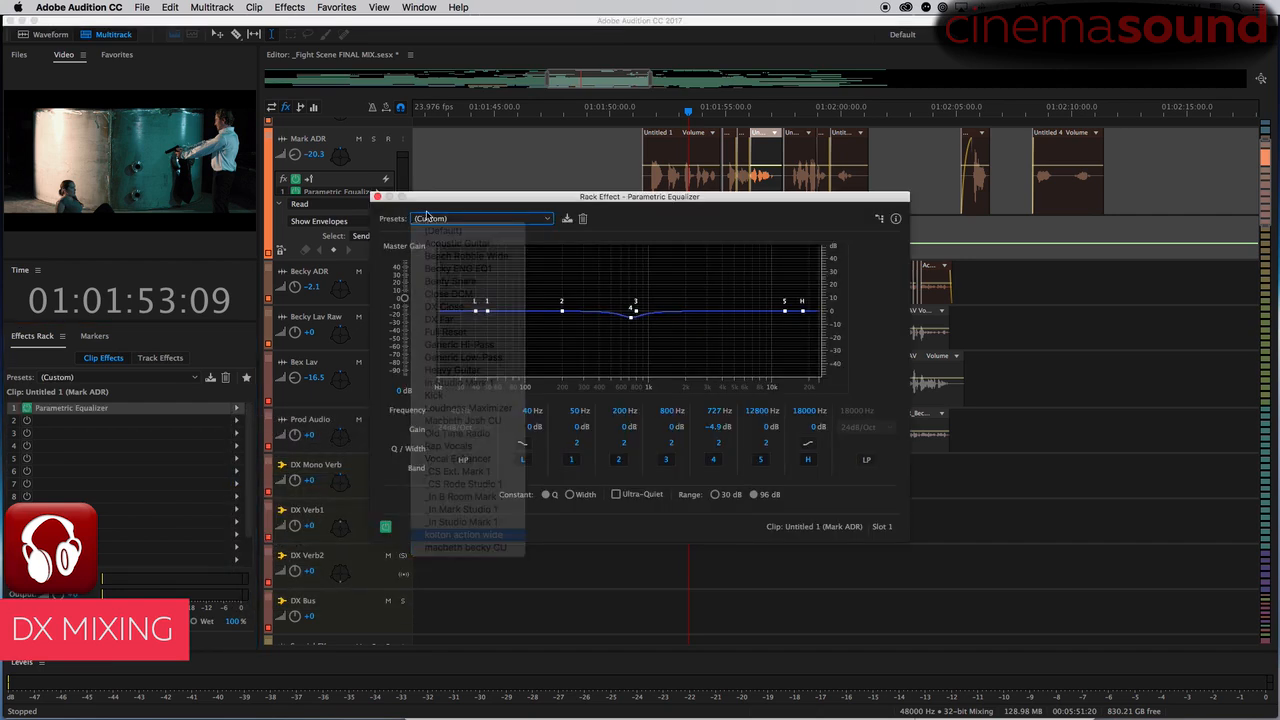
click(377, 195)
- Add a Parametric Equalizer with the kolton action wide preset to the fifth clip on the Mark ADR track
click(806, 138)
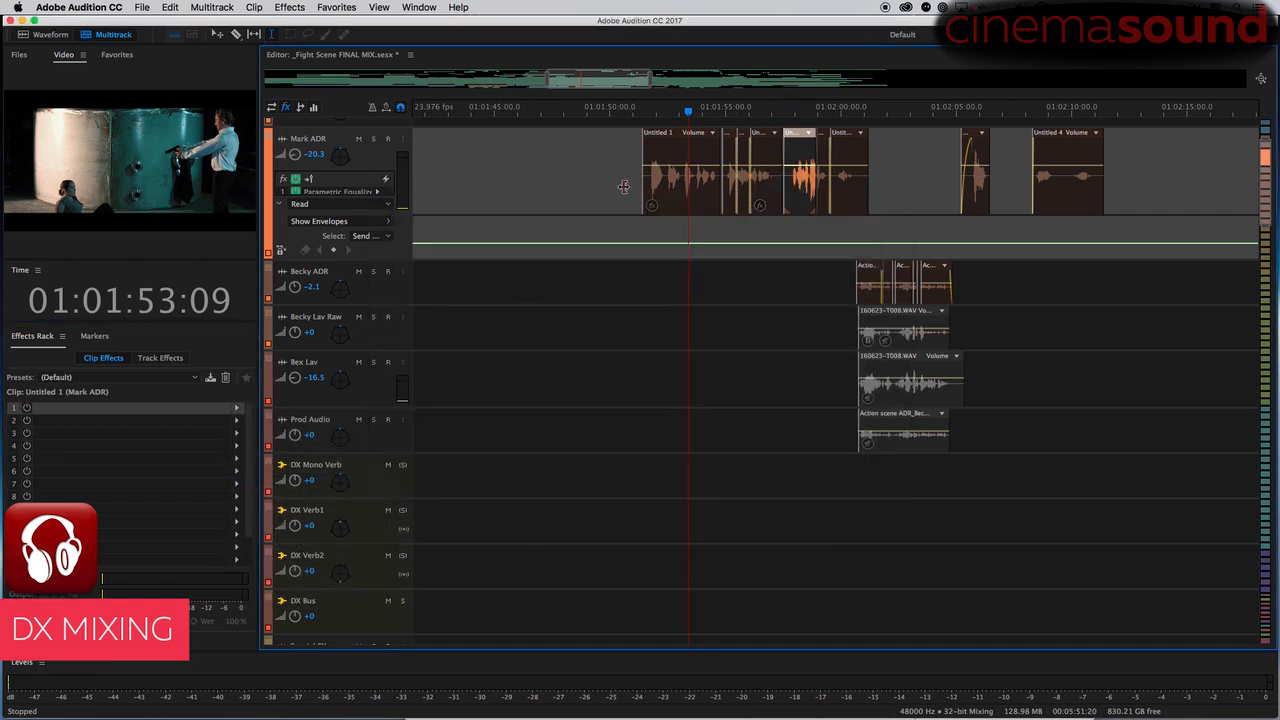
click(236, 408)
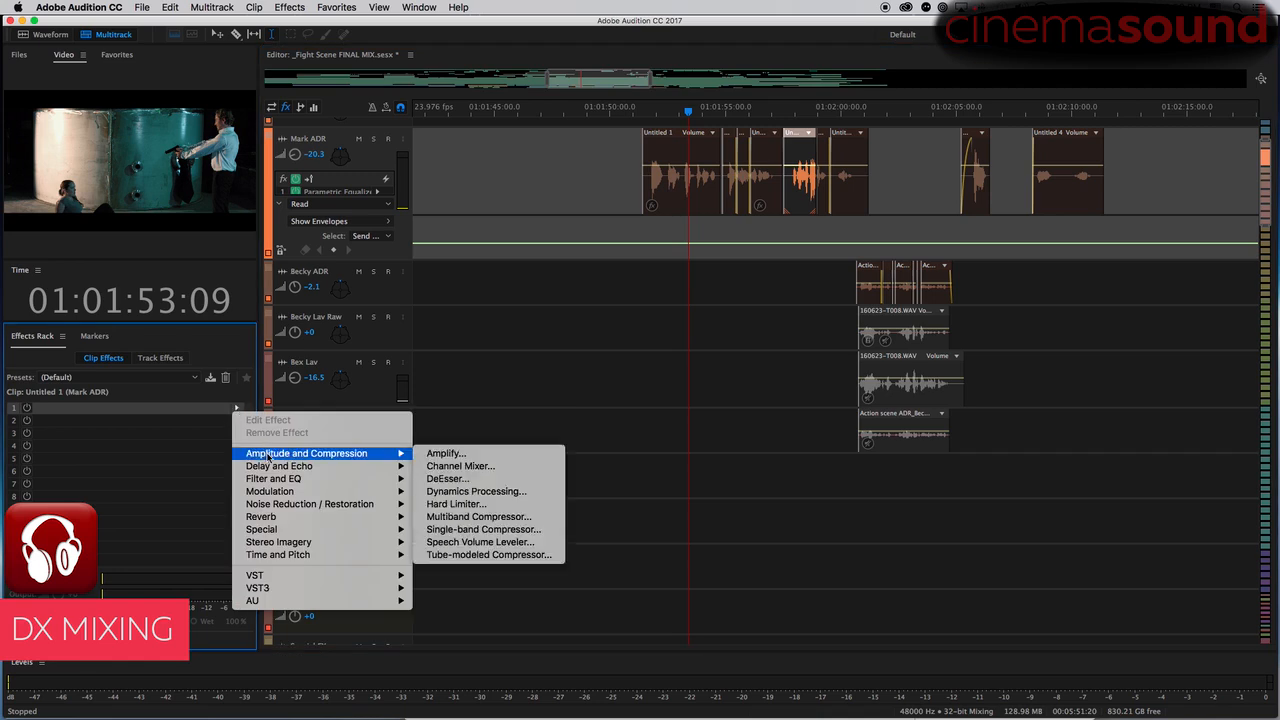
mouse_move(278, 479)
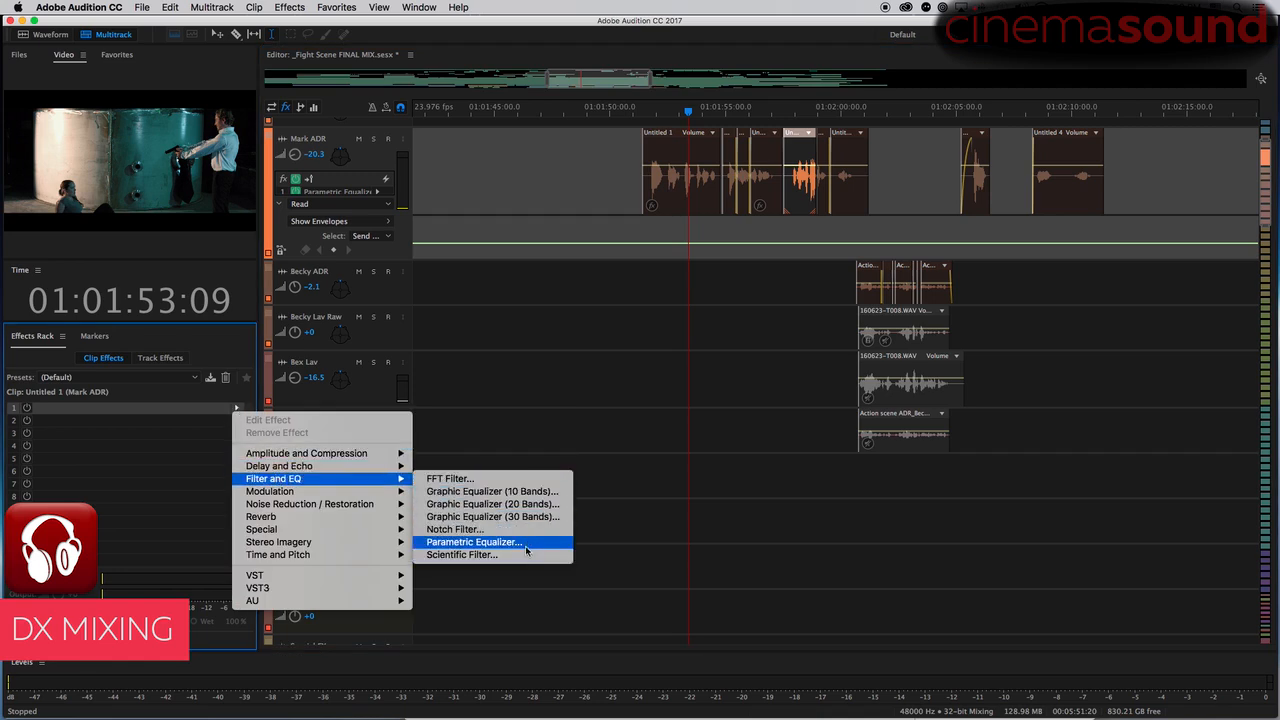
click(472, 542)
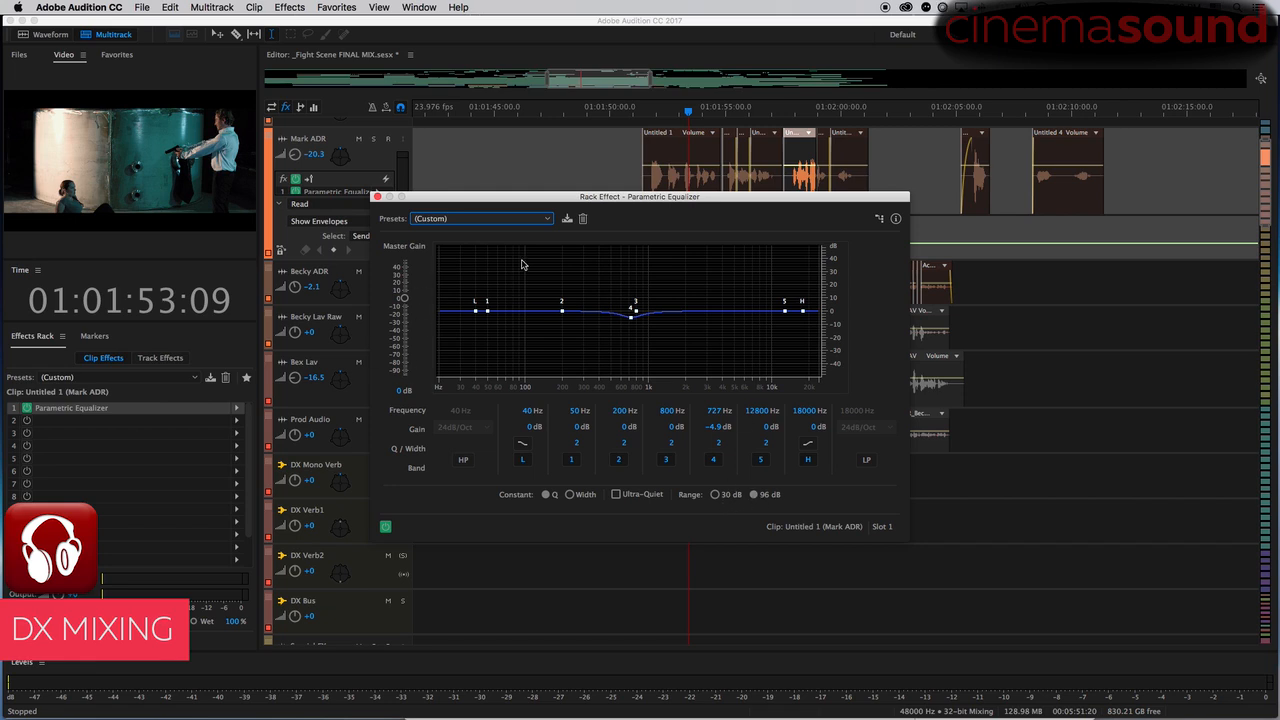
click(508, 219)
click(495, 533)
click(377, 196)
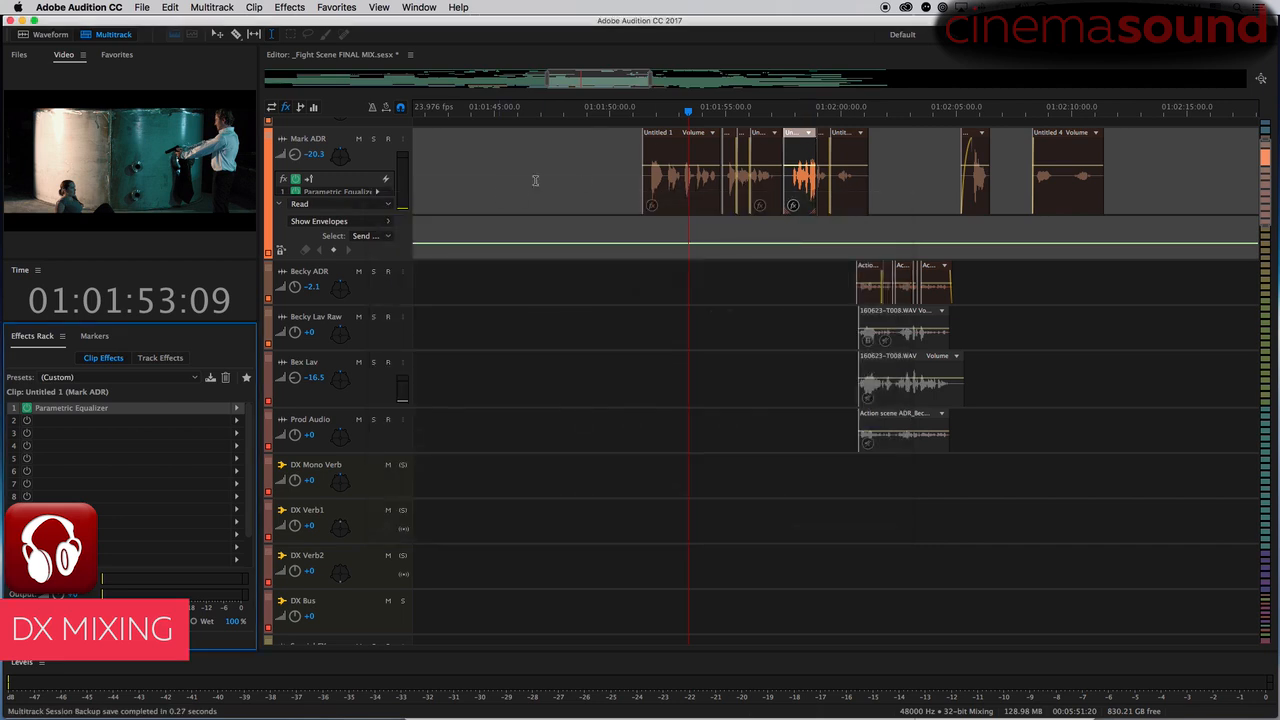
- Add a Parametric Equalizer with the kolton action wide preset to the sixth, very short Mark ADR clip
click(823, 137)
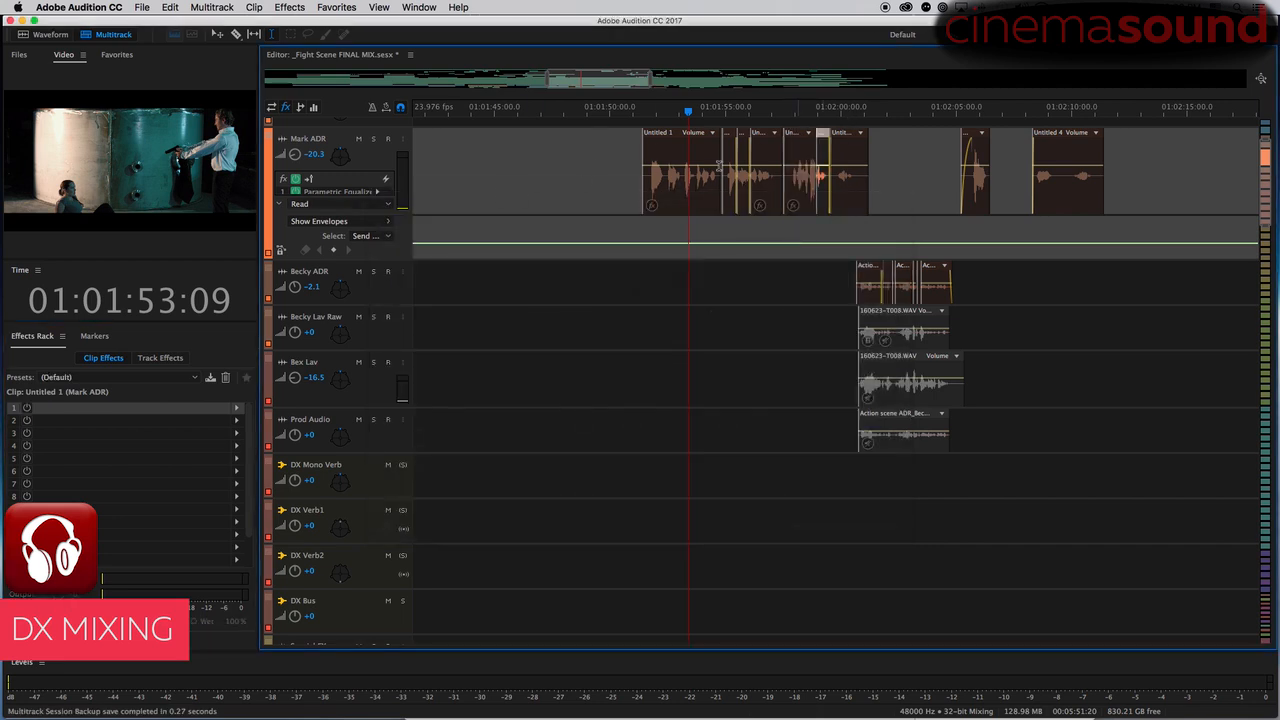
click(237, 408)
mouse_move(389, 479)
click(468, 545)
click(528, 220)
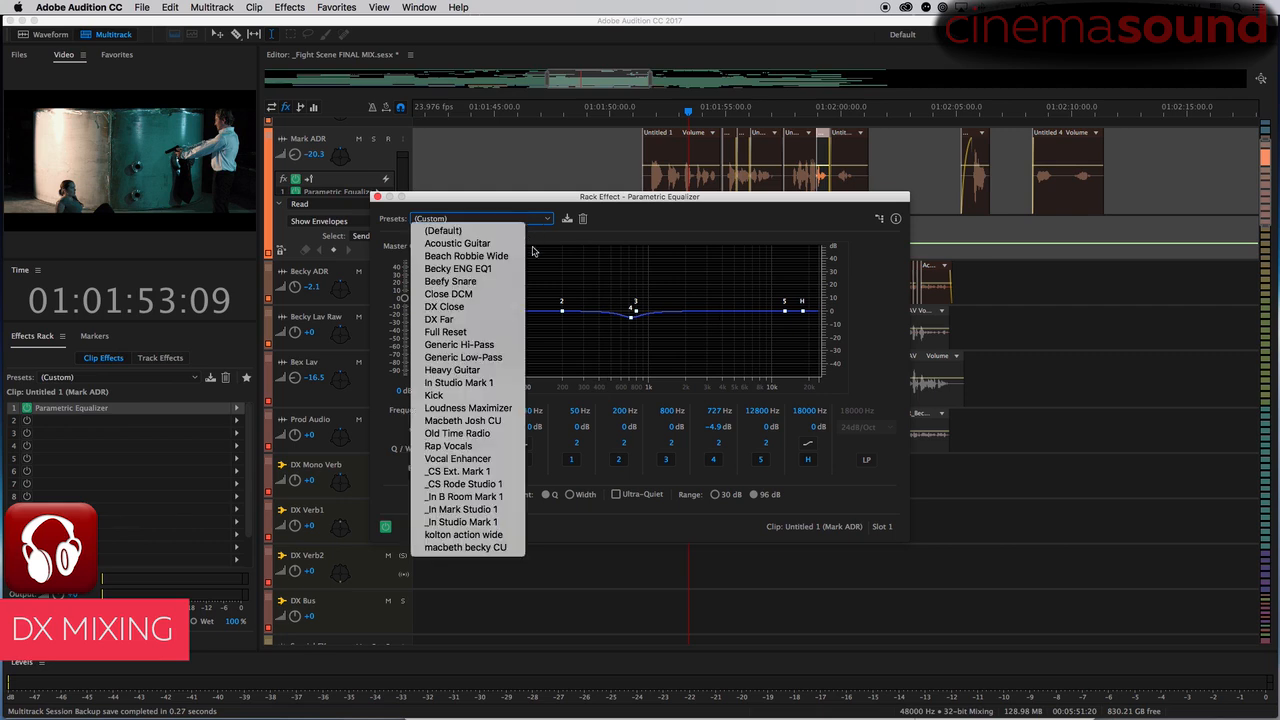
click(488, 536)
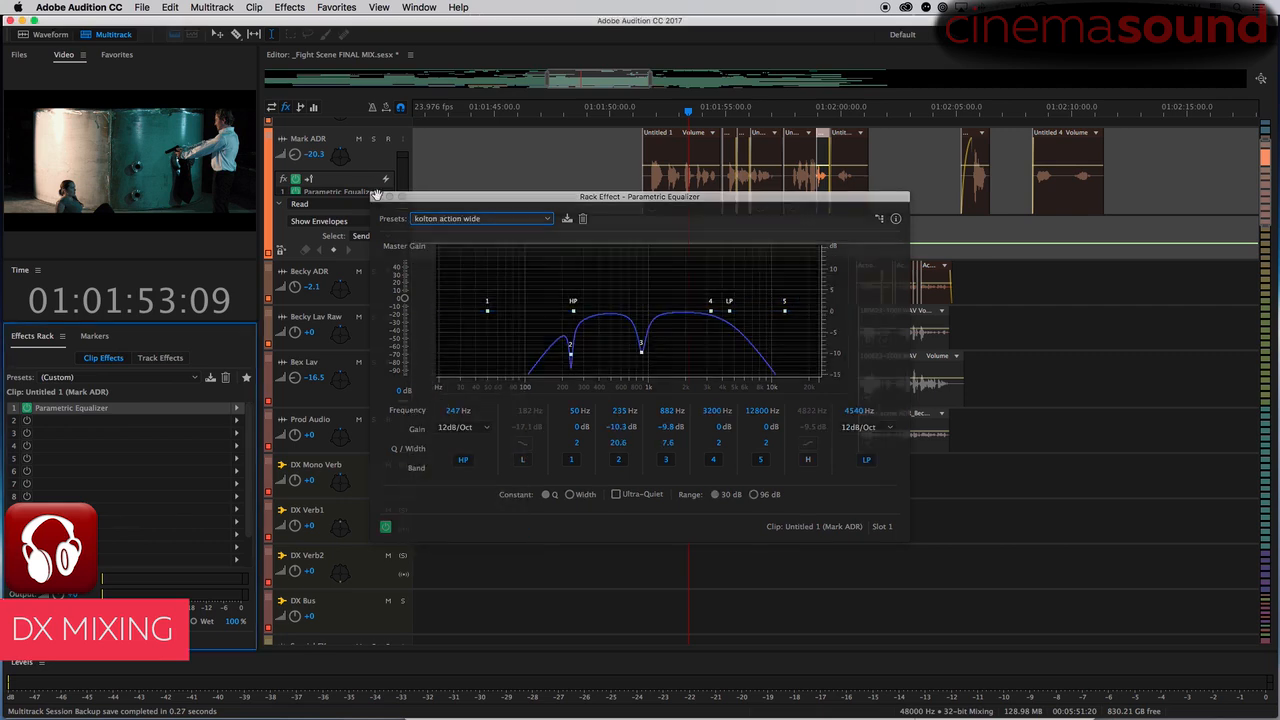
click(378, 197)
- Add a Parametric Equalizer with the kolton action wide preset to the cluster's last Mark ADR clip, and audition the cluster from its start
click(848, 140)
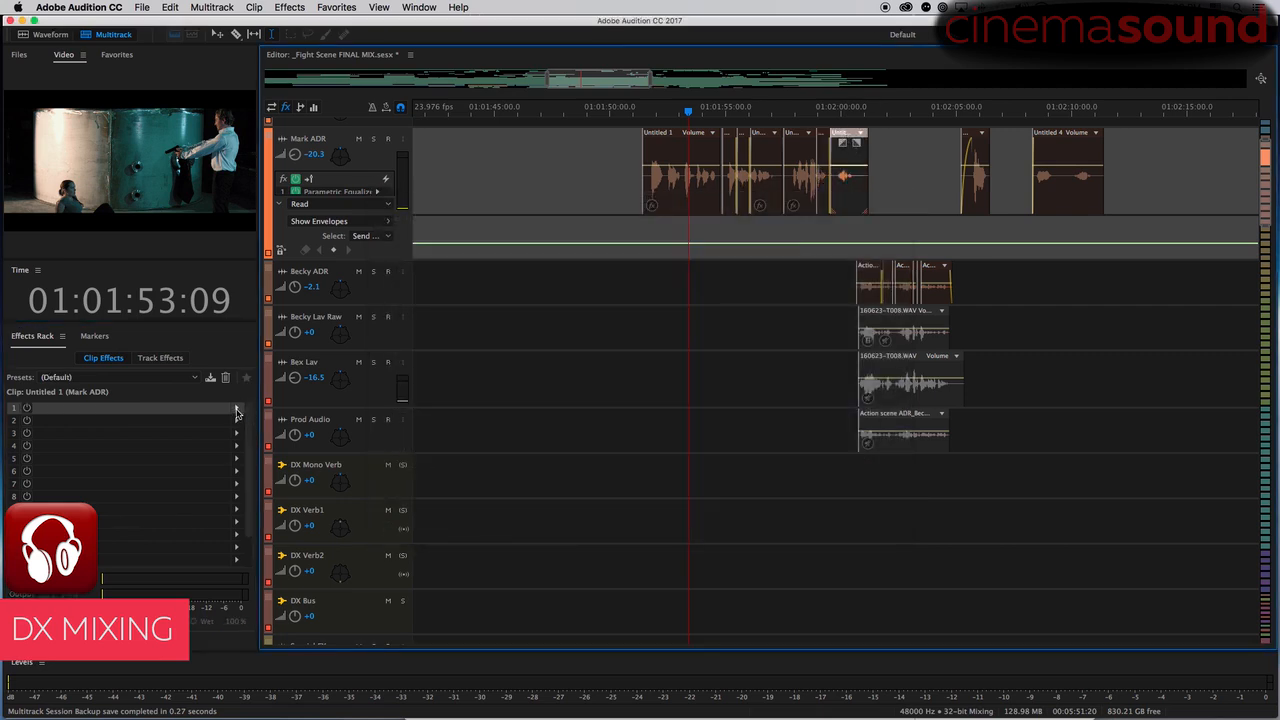
click(237, 409)
mouse_move(298, 479)
click(521, 543)
click(500, 221)
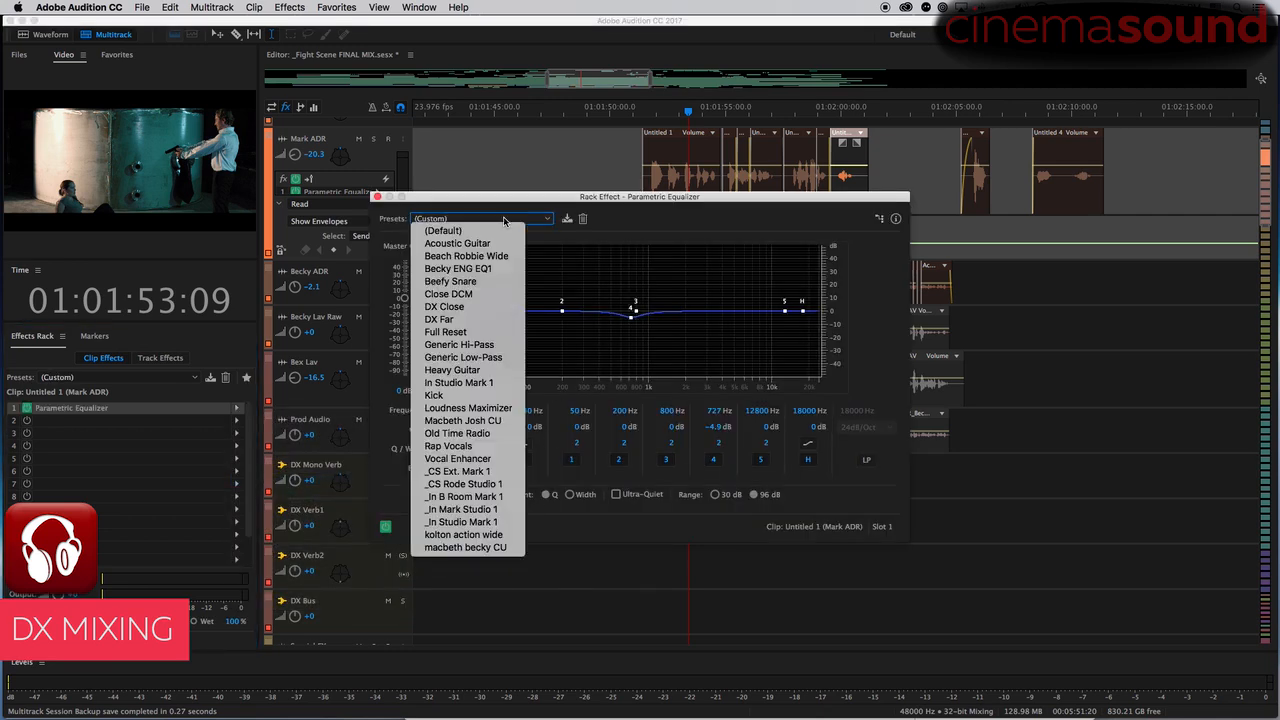
click(463, 535)
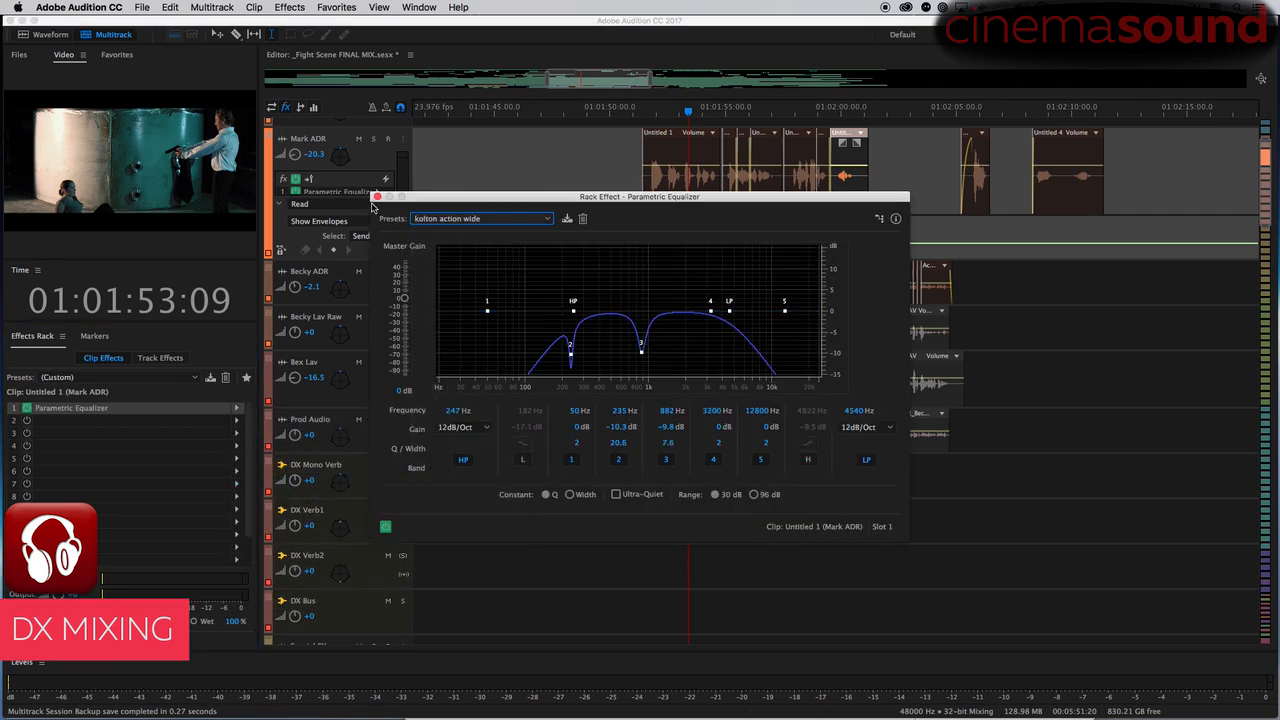
click(376, 195)
click(636, 173)
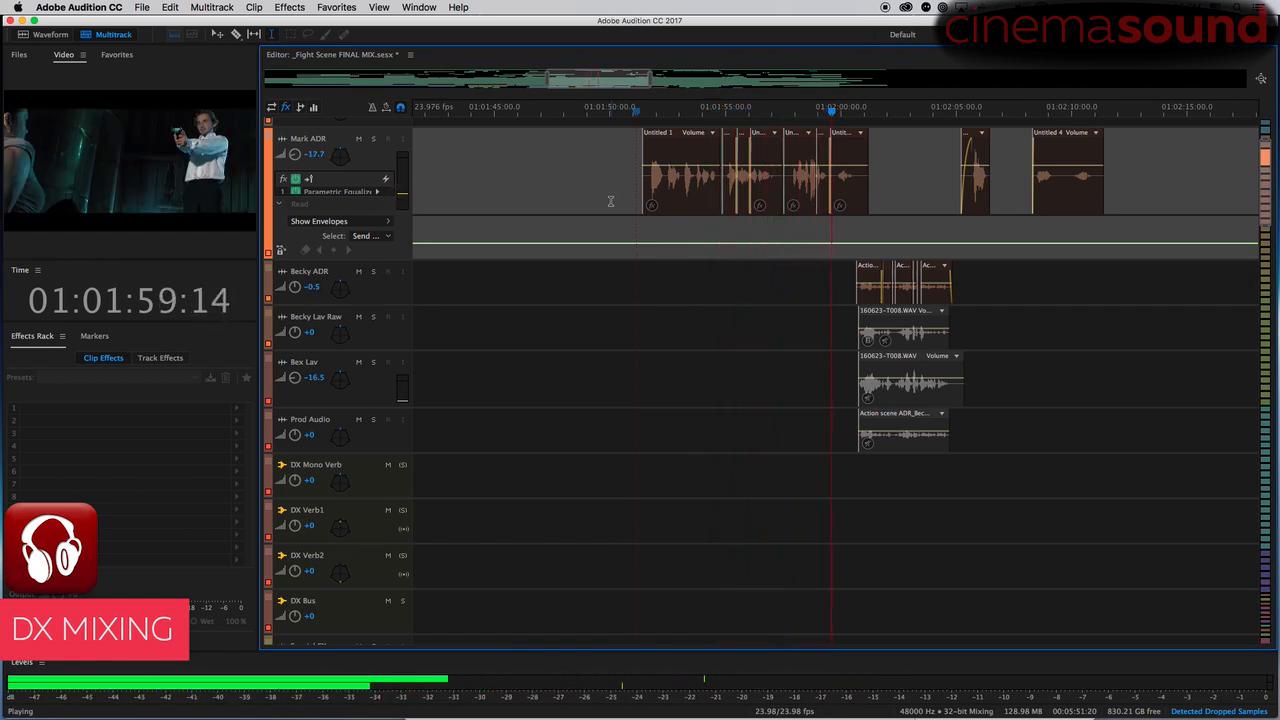
key(space)
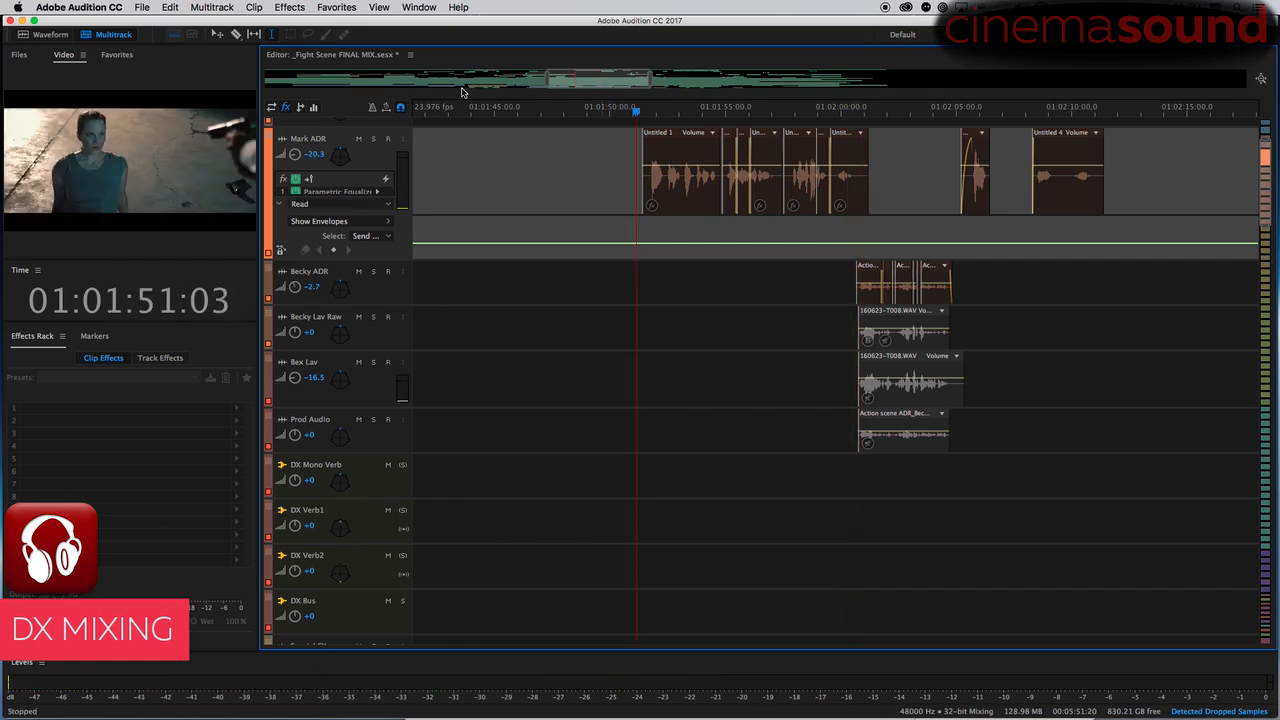
- Reopen the Untitled 1 clip's equalizer and sweep band 4 up to 4703 Hz with a 19.3 dB boost and Q 20.1
click(688, 144)
double_click(100, 412)
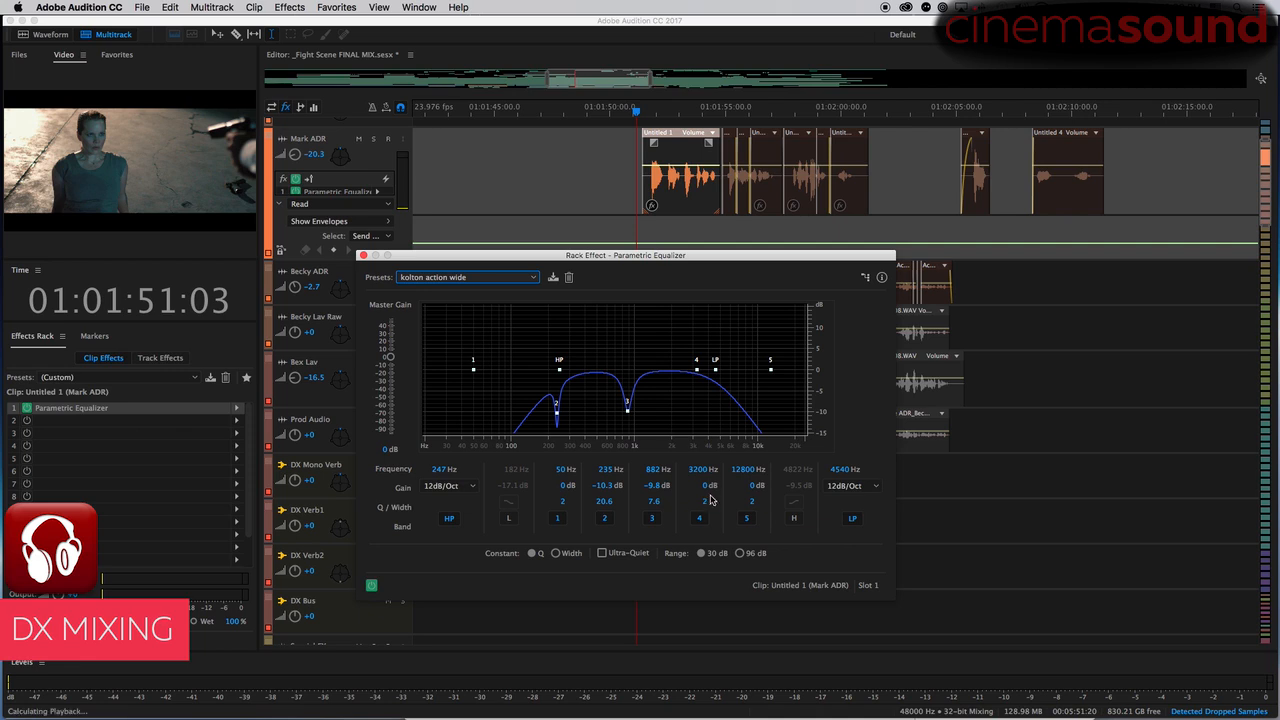
drag(706, 504, 795, 469)
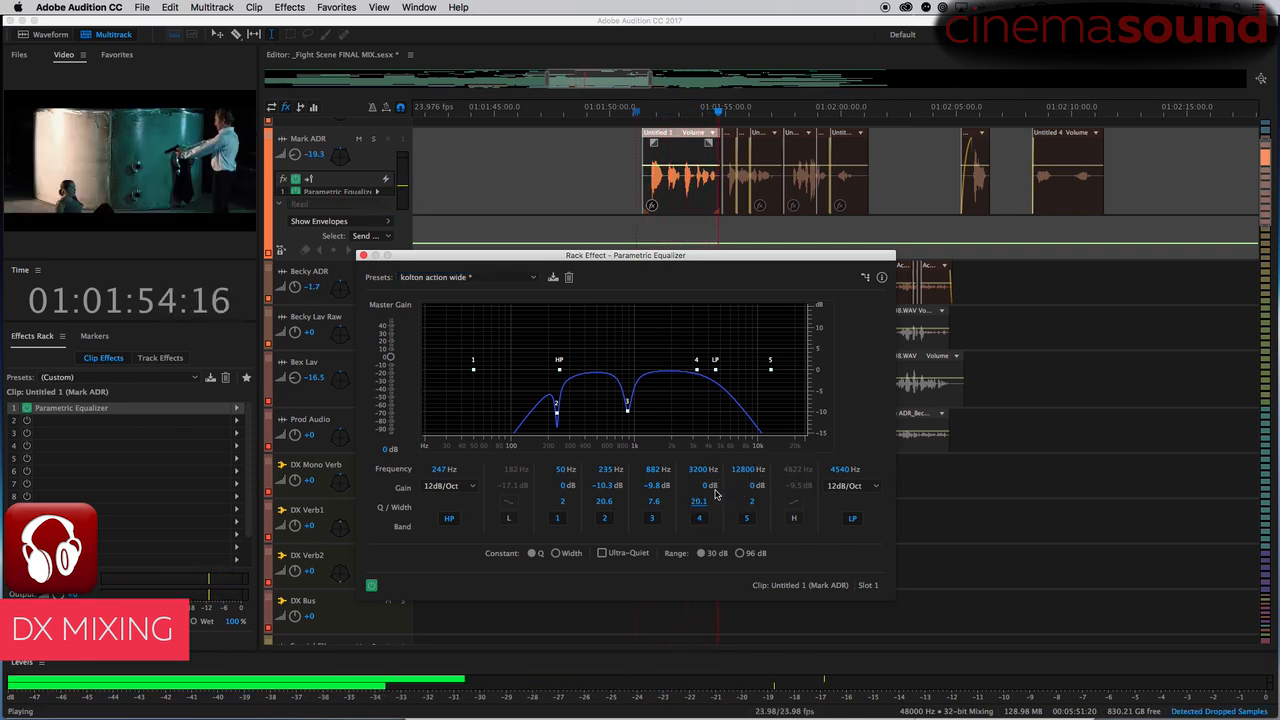
key(space)
drag(706, 486, 811, 447)
mouse_move(700, 473)
mouse_down()
mouse_move(724, 466)
mouse_move(696, 472)
mouse_up()
key(space)
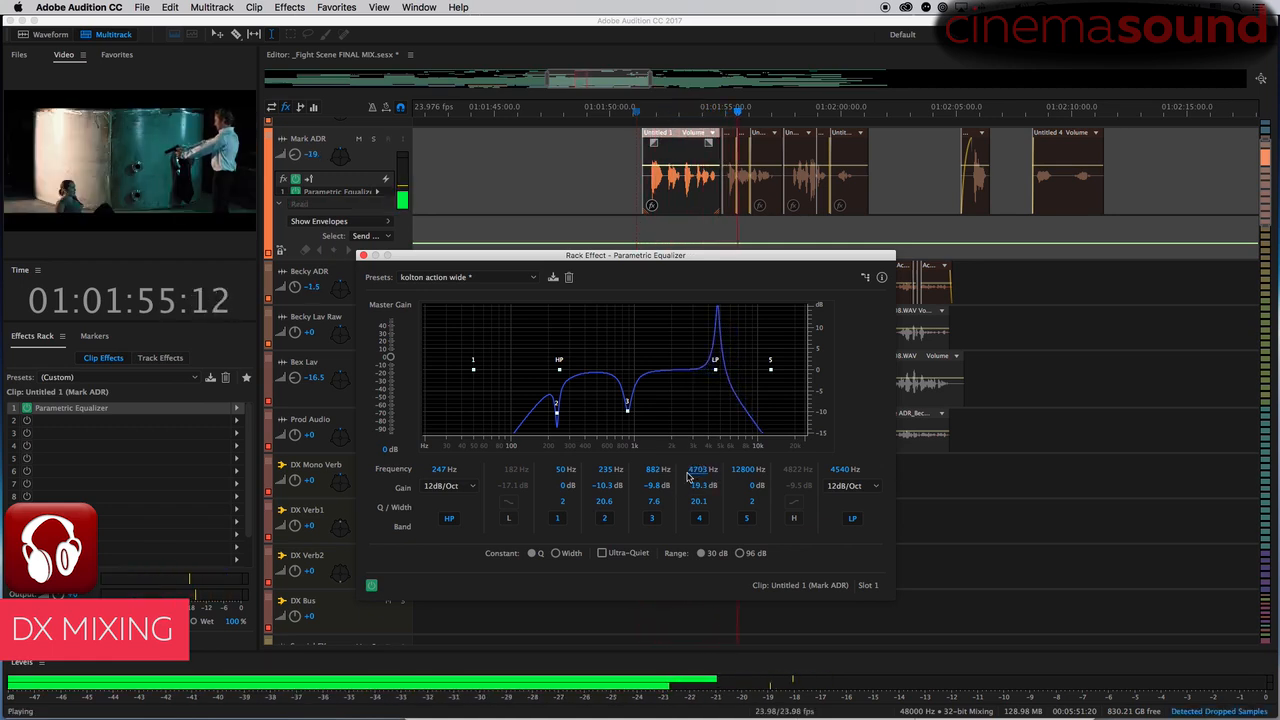
- Locate the harsh resonance with equalizer band 4 during playback and cut it at 4799 Hz by 9 dB with Q 21.3
key(space)
mouse_move(705, 488)
mouse_down()
mouse_move(721, 498)
mouse_move(709, 471)
mouse_move(686, 477)
mouse_move(699, 474)
mouse_up()
key(space)
click(700, 474)
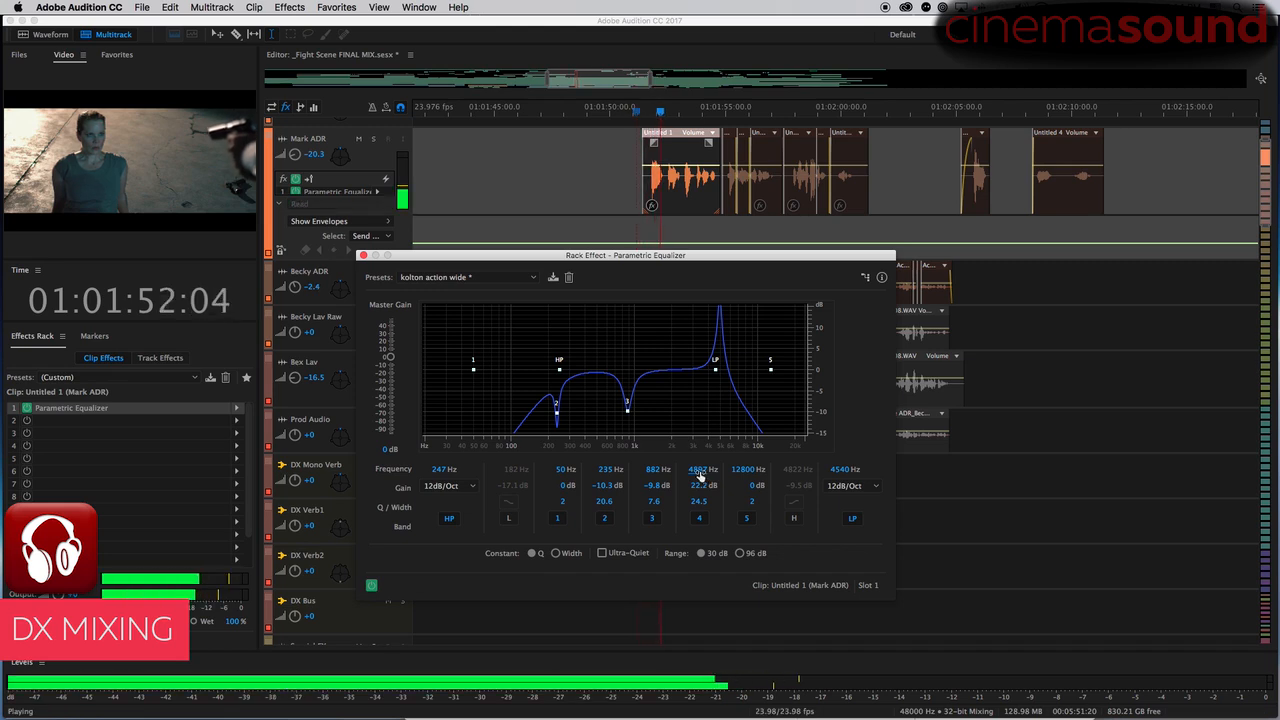
drag(699, 474, 544, 553)
key(space)
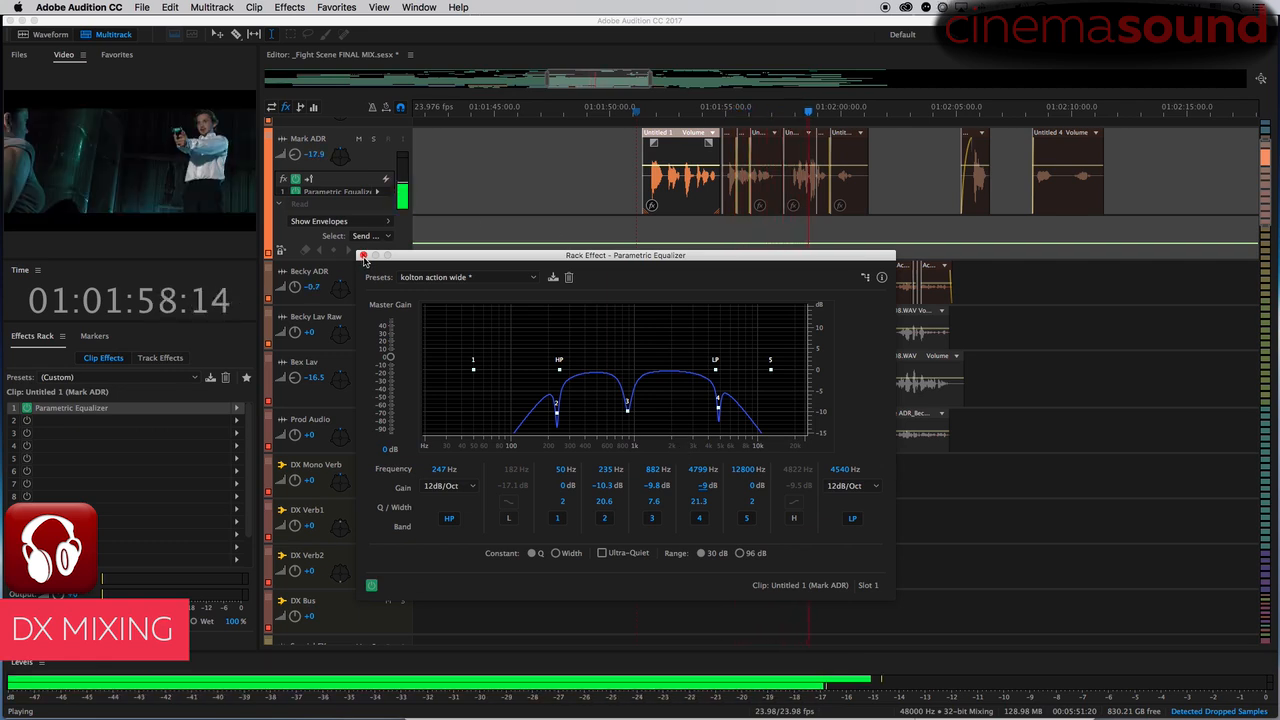
- Stop playback, save the Untitled 1 clip's equalizer settings over the kolton action wide preset, and close the equalizer
key(space)
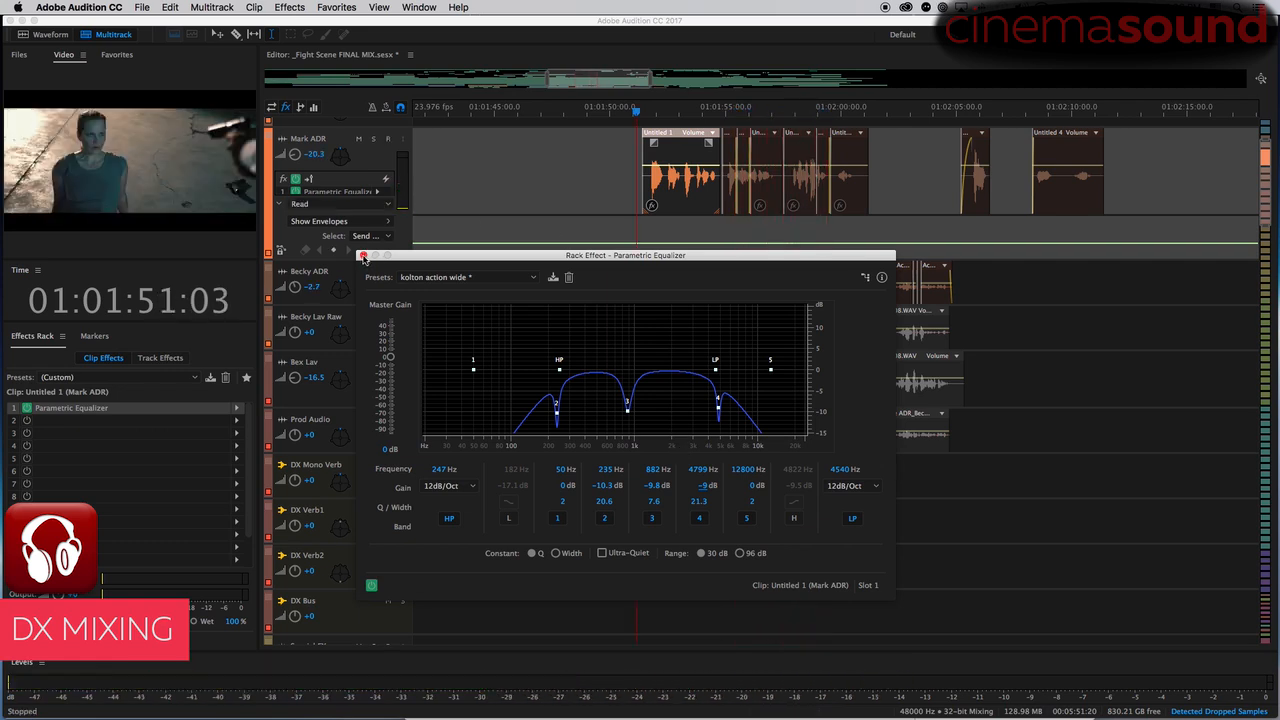
click(553, 278)
click(730, 383)
click(776, 391)
click(362, 255)
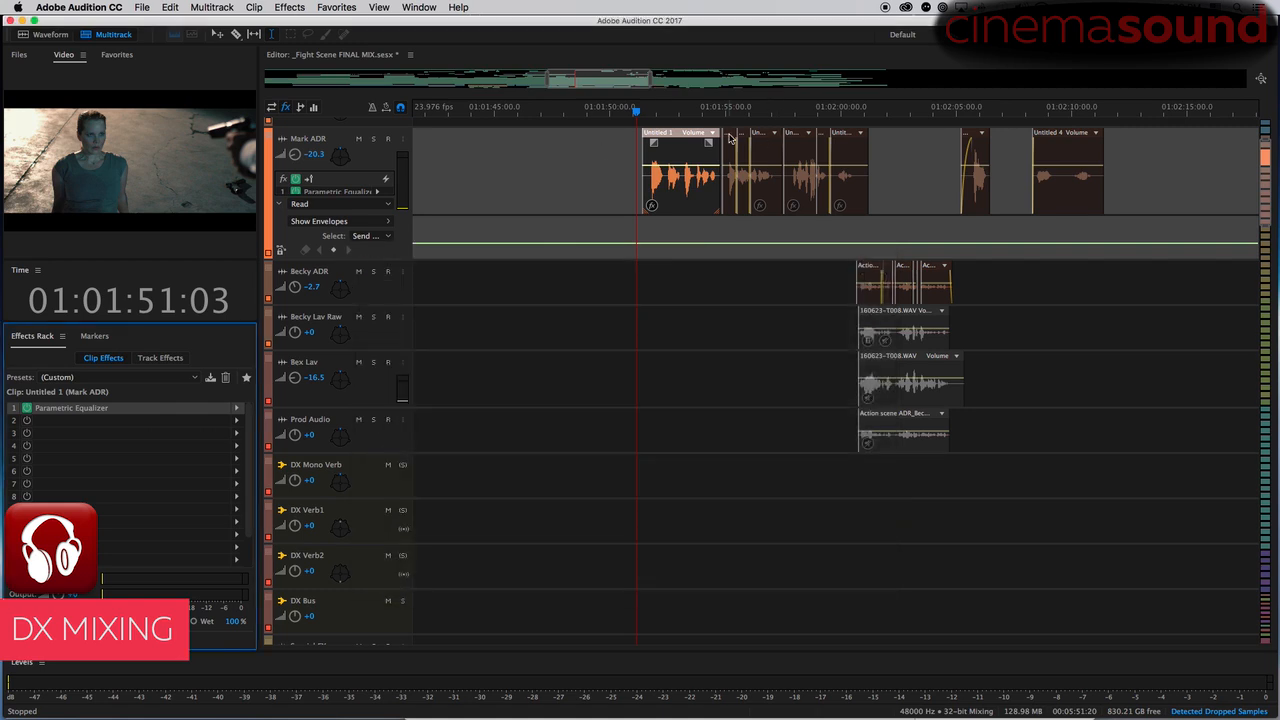
- Refresh the second Mark ADR clip's equalizer by switching to macbeth becky CU and reloading the kolton action wide preset
click(730, 138)
double_click(94, 410)
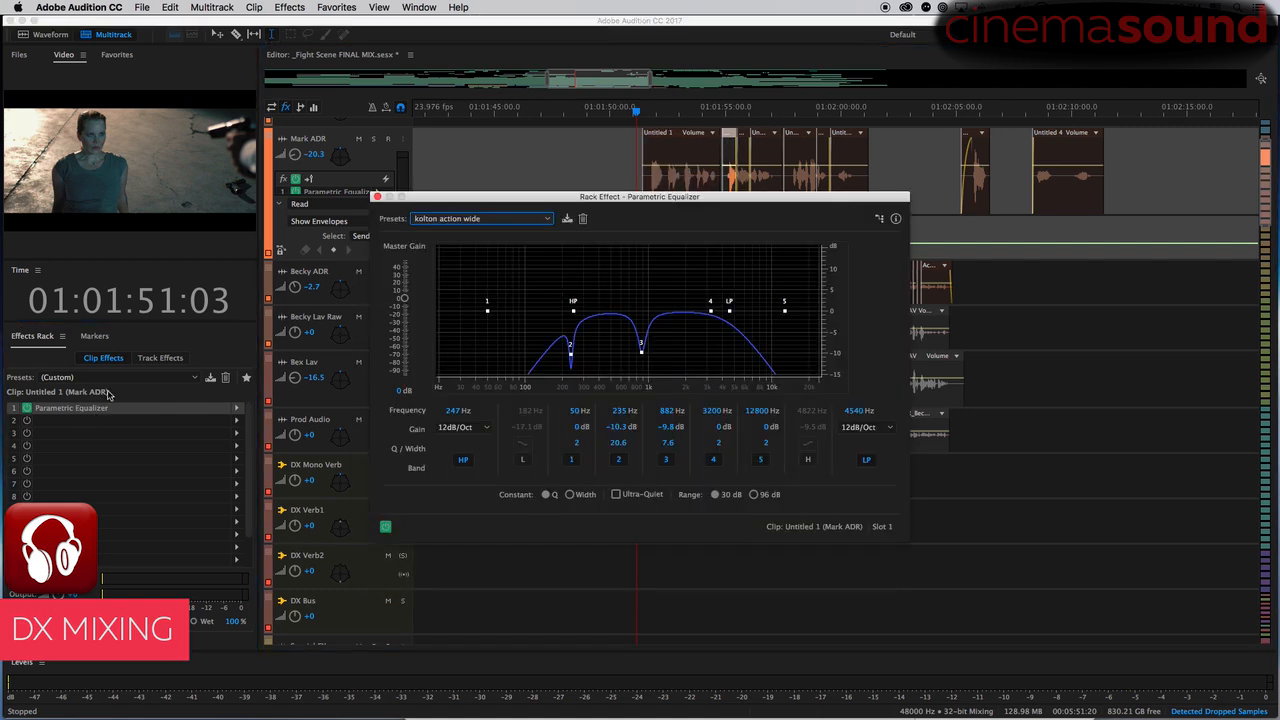
click(531, 219)
click(483, 532)
click(495, 220)
click(460, 548)
click(500, 224)
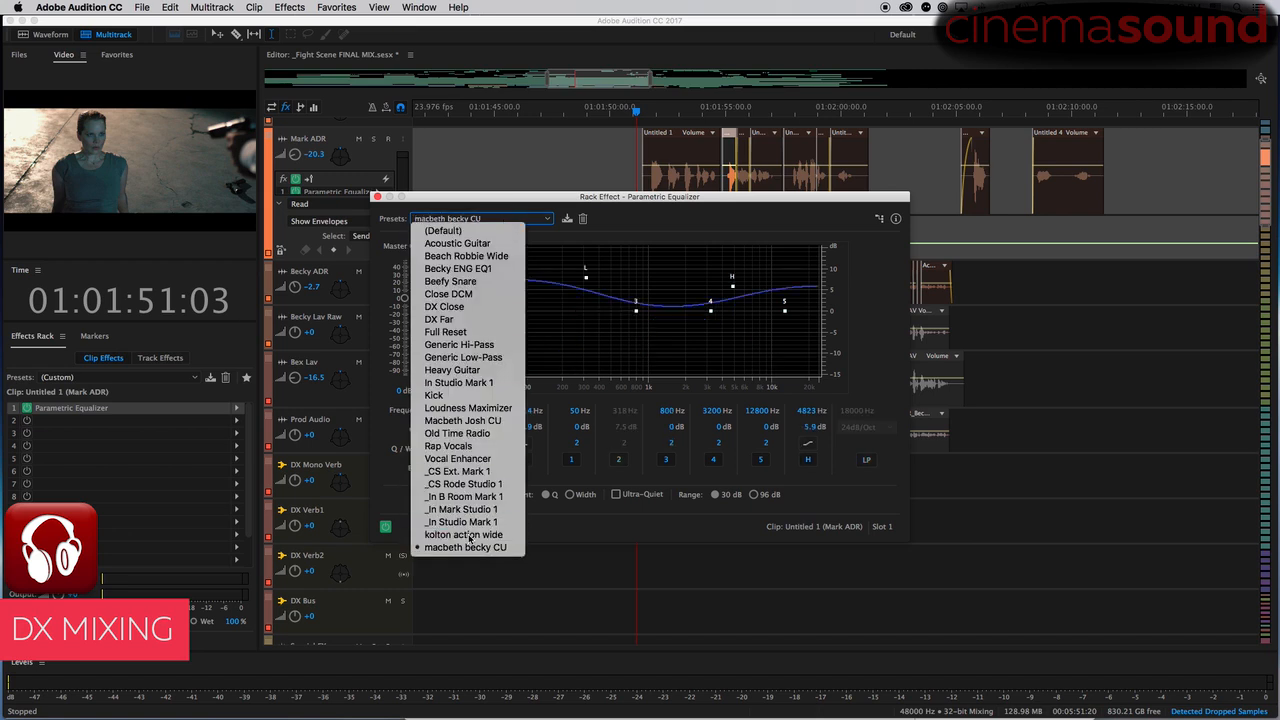
click(472, 534)
click(376, 197)
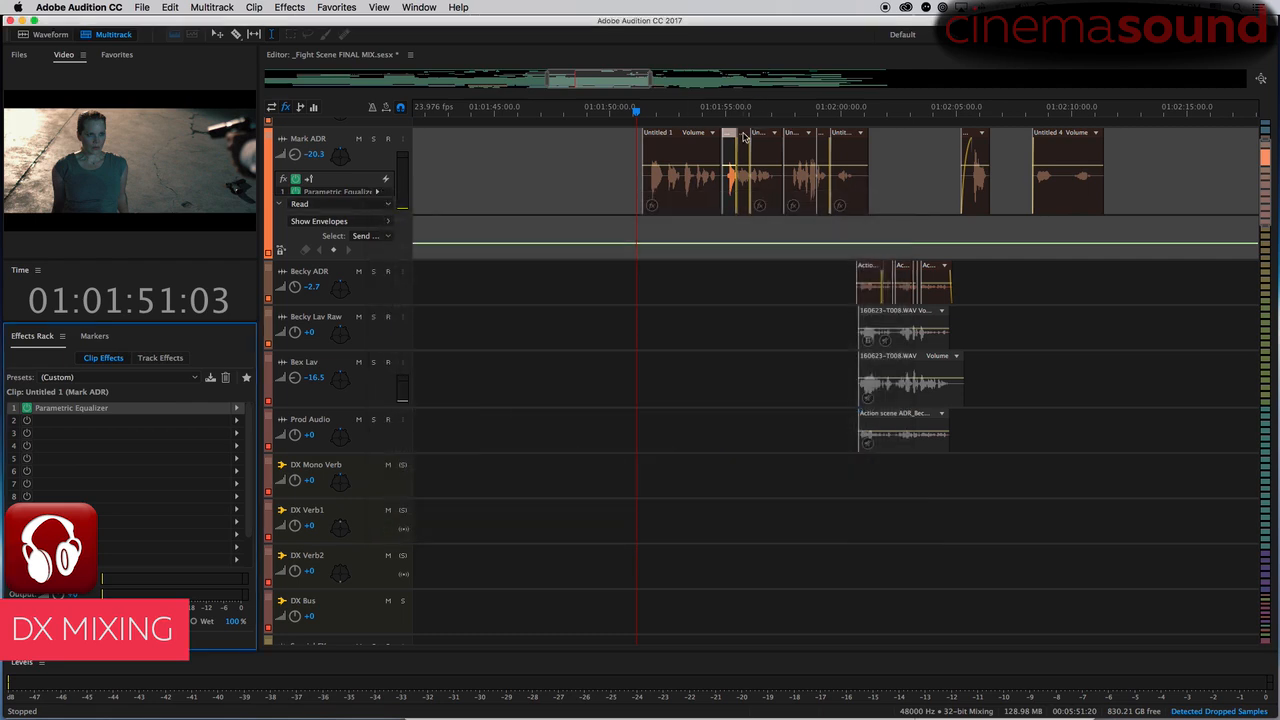
- Refresh the third Mark ADR clip's equalizer by switching to _In B Room Mark 1 and reloading kolton action wide
double_click(85, 410)
click(493, 224)
click(470, 496)
click(477, 218)
click(462, 535)
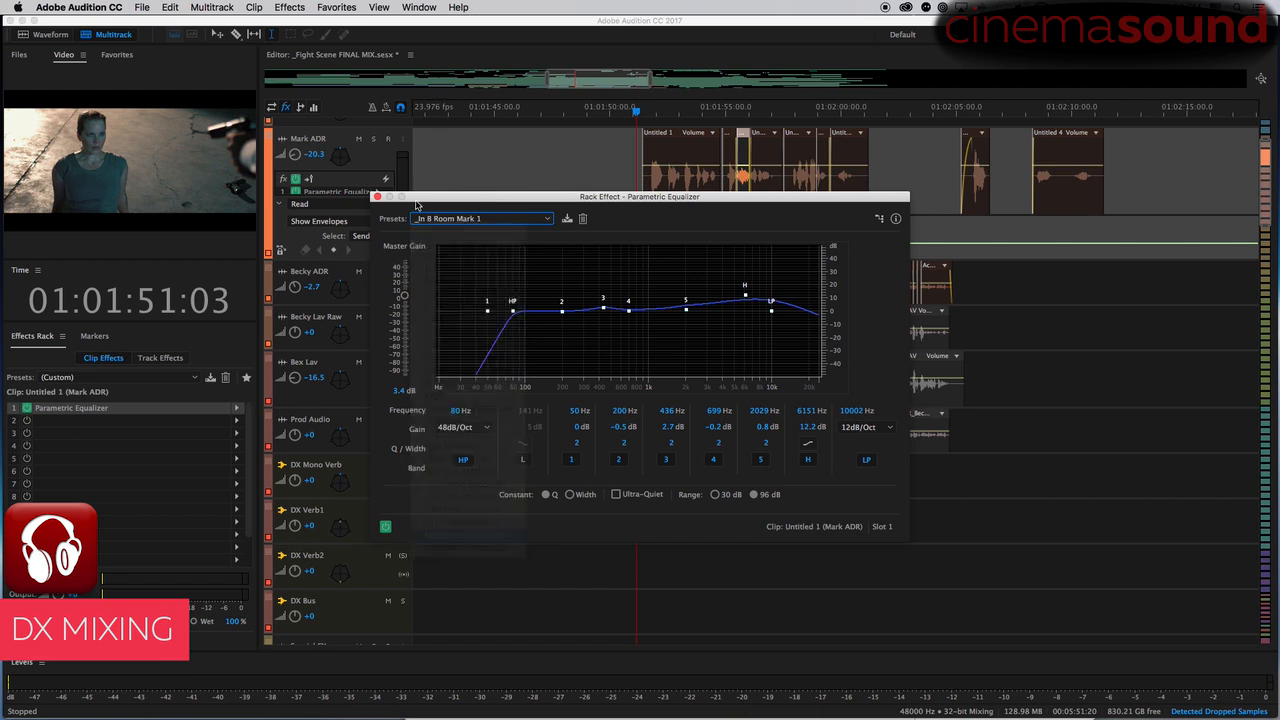
click(377, 196)
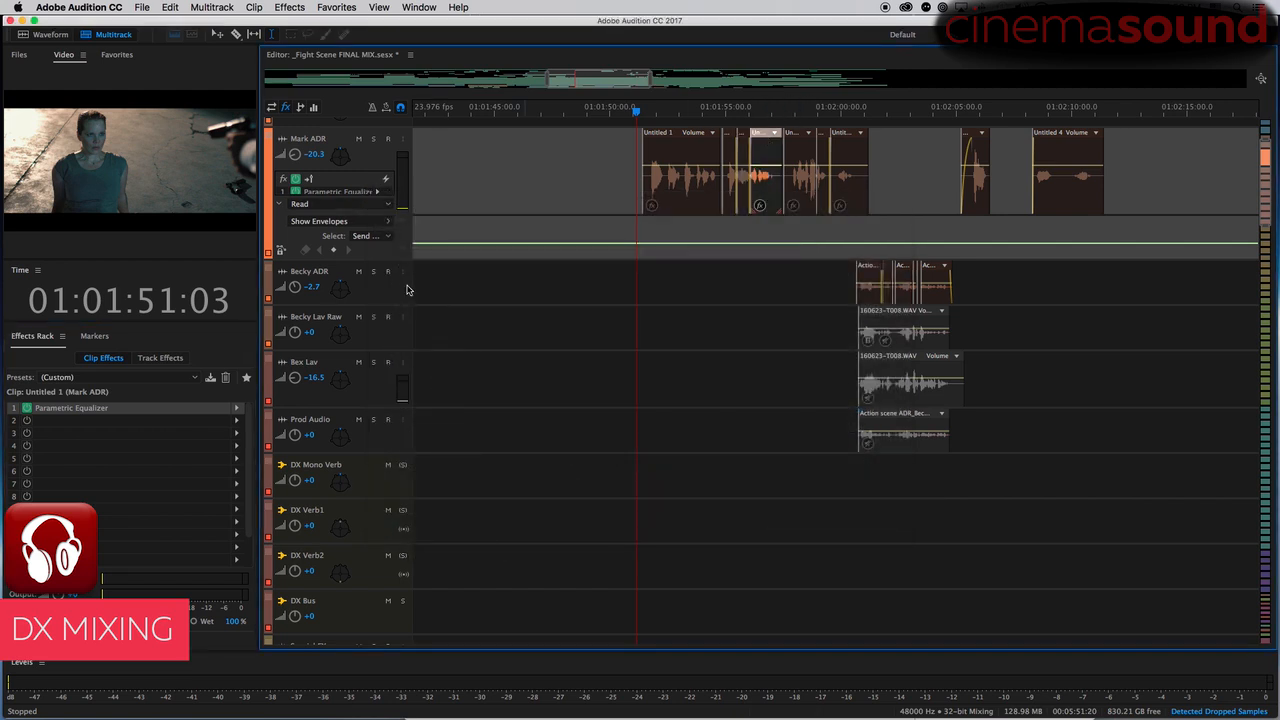
- Refresh the fourth Mark ADR clip's equalizer by switching to Heavy Guitar and reloading kolton action wide
double_click(100, 410)
click(490, 218)
click(495, 372)
click(496, 218)
click(462, 532)
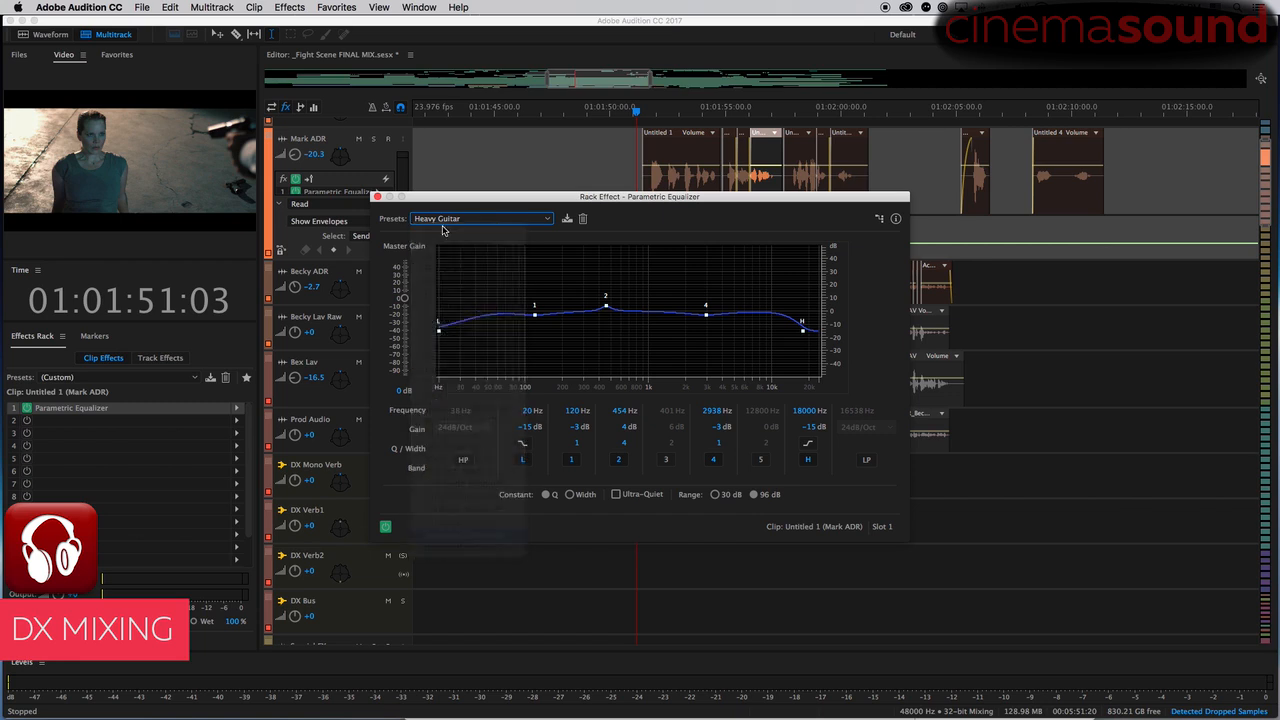
click(377, 197)
- Refresh the fifth Mark ADR clip's equalizer by switching to Close DCM and reloading kolton action wide
click(797, 135)
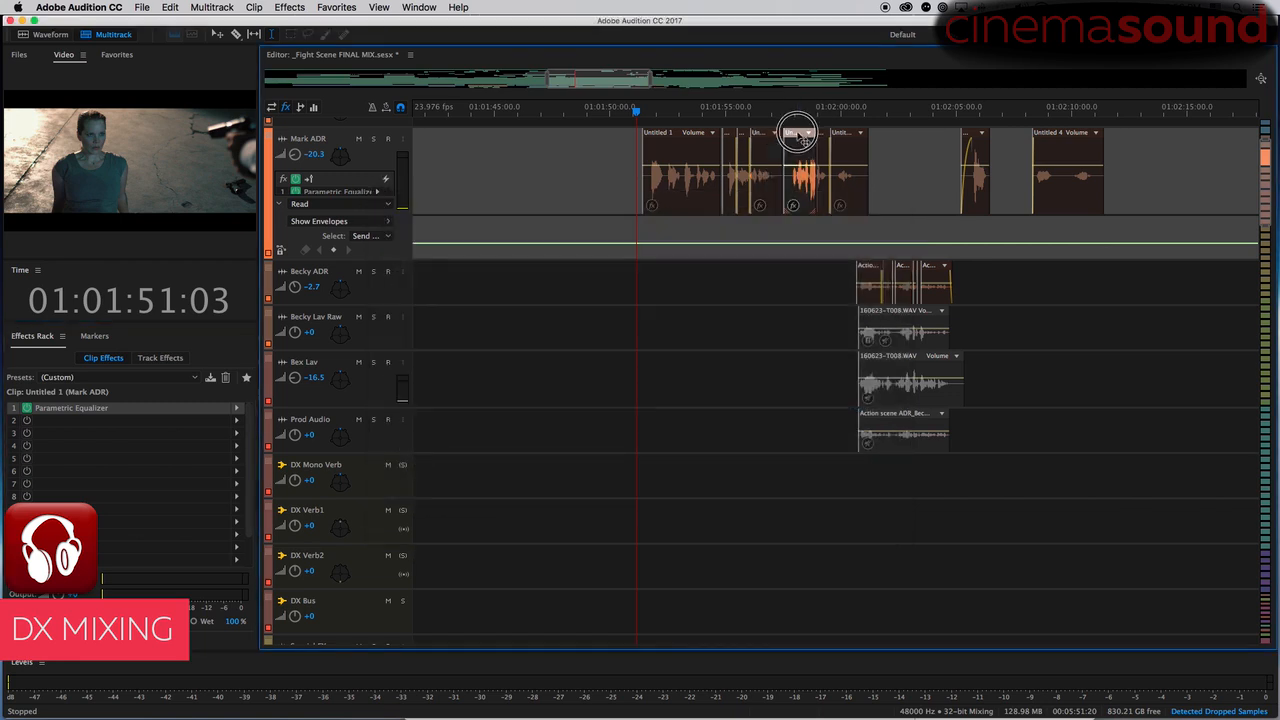
double_click(91, 407)
click(492, 218)
click(450, 294)
click(505, 218)
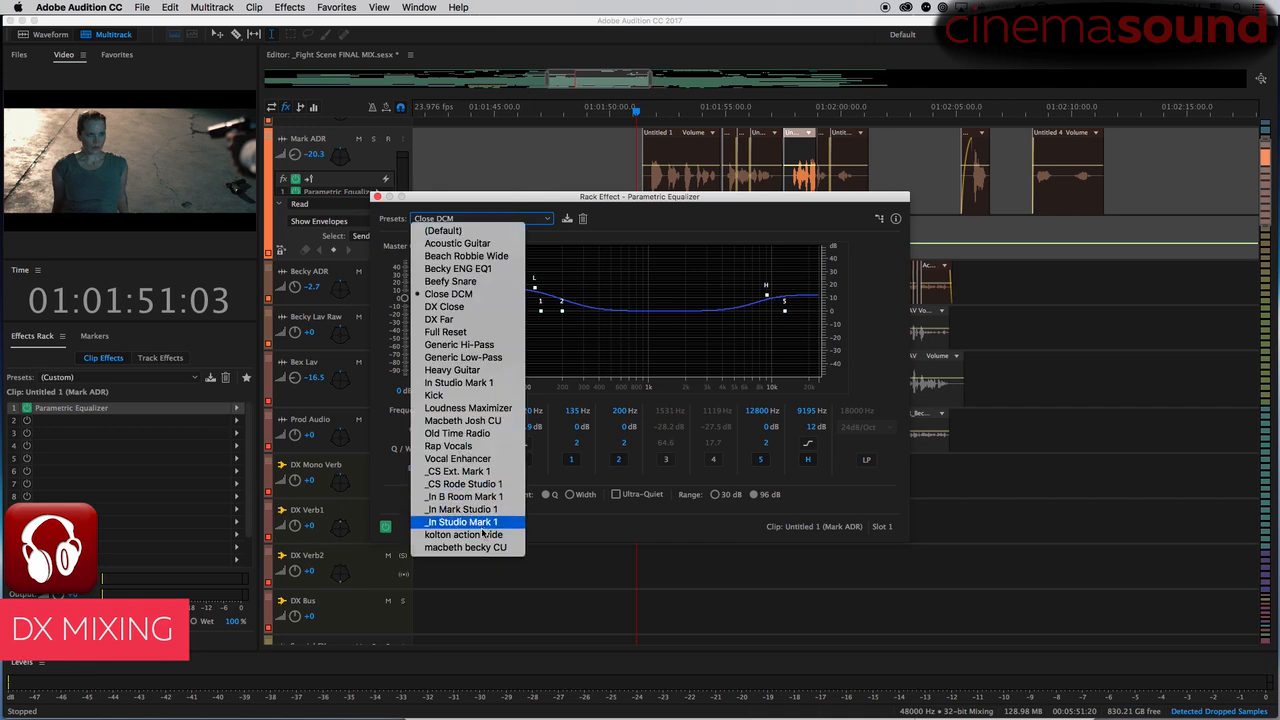
click(460, 538)
click(376, 197)
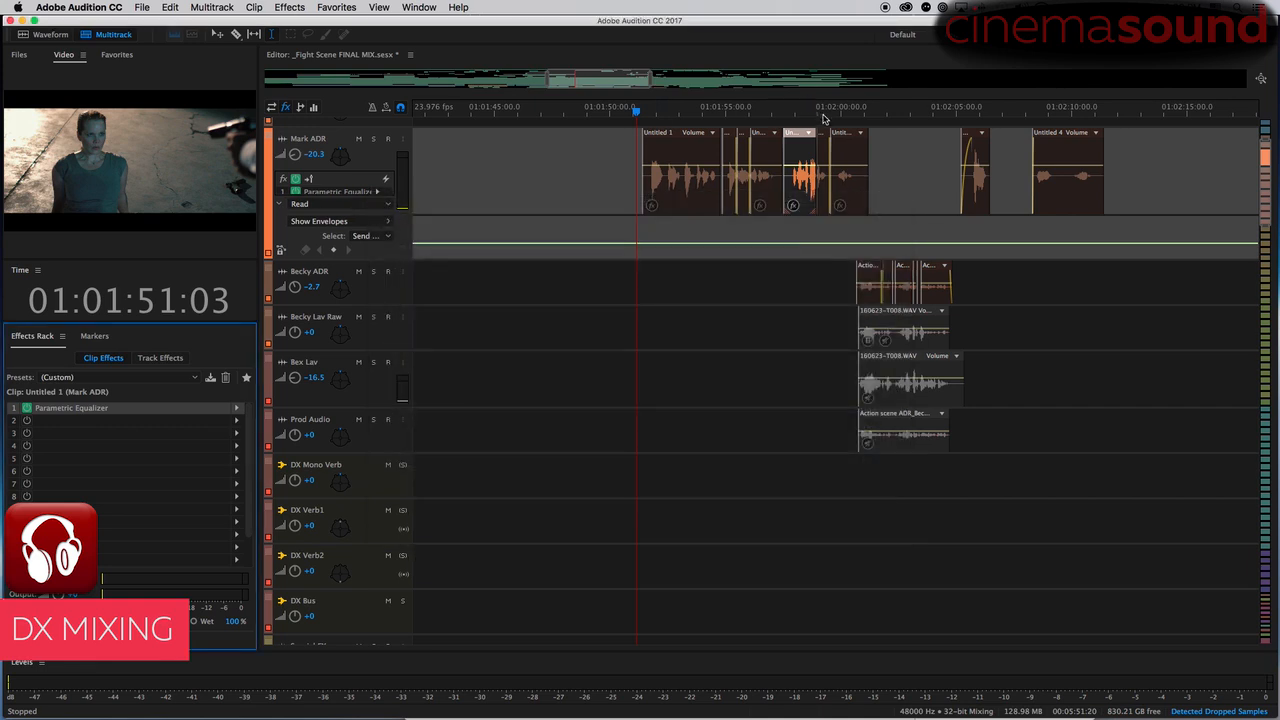
- Refresh the sixth, very short Mark ADR clip's equalizer by switching to DX Far and reloading kolton action wide
click(821, 136)
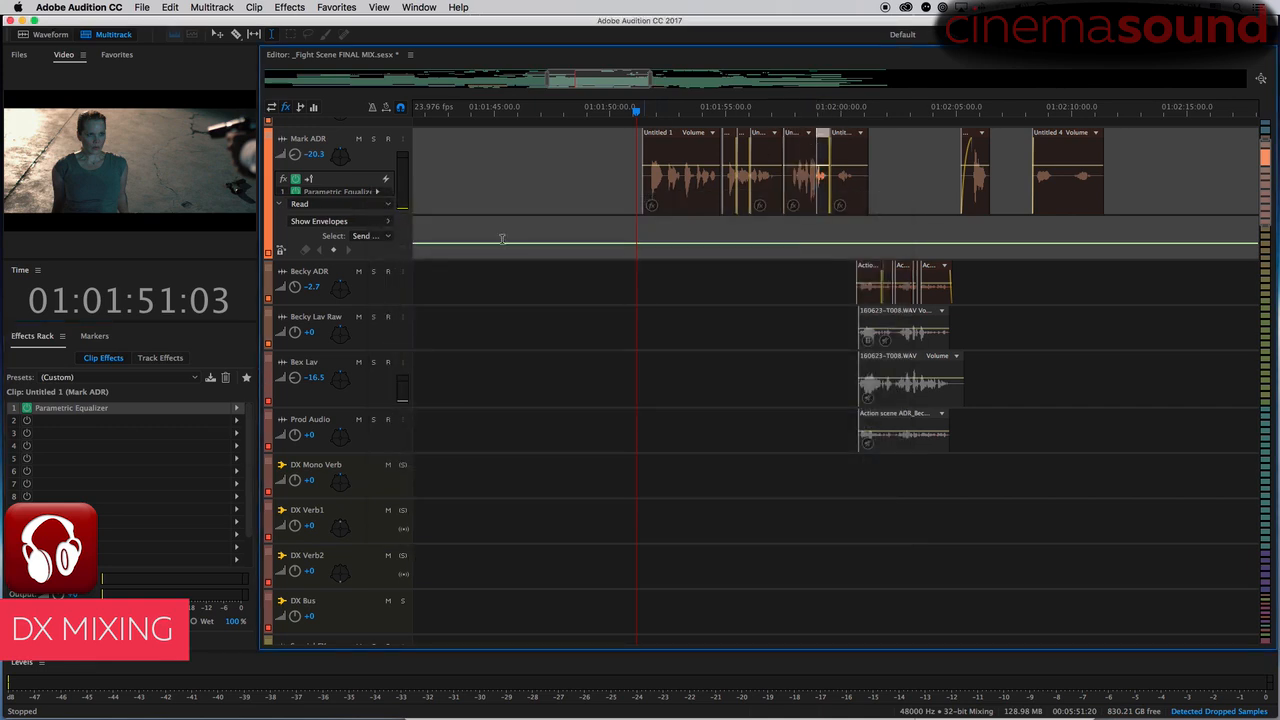
double_click(84, 410)
click(483, 218)
click(439, 319)
click(483, 218)
click(474, 534)
click(376, 195)
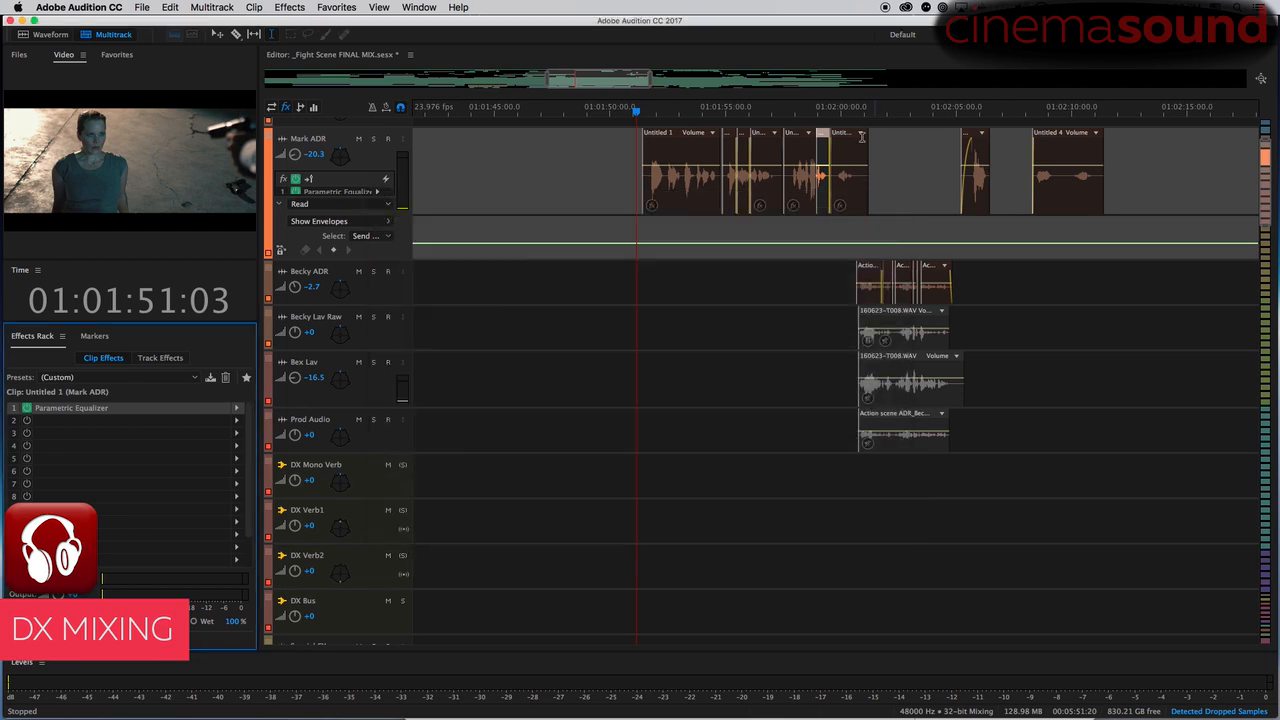
- Refresh the equalizer on the cluster's last Mark ADR clip by switching to Becky ENG EQ1 and reloading kolton action wide
double_click(93, 409)
click(490, 220)
click(458, 268)
click(480, 218)
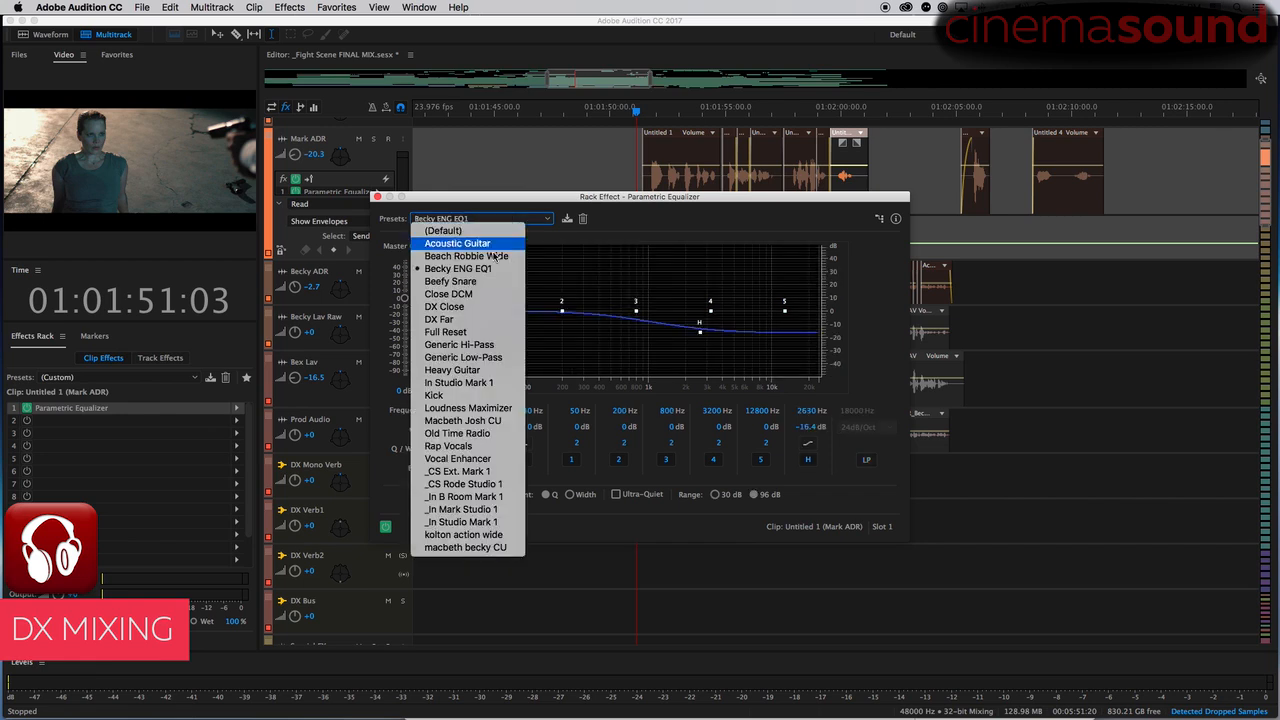
click(489, 534)
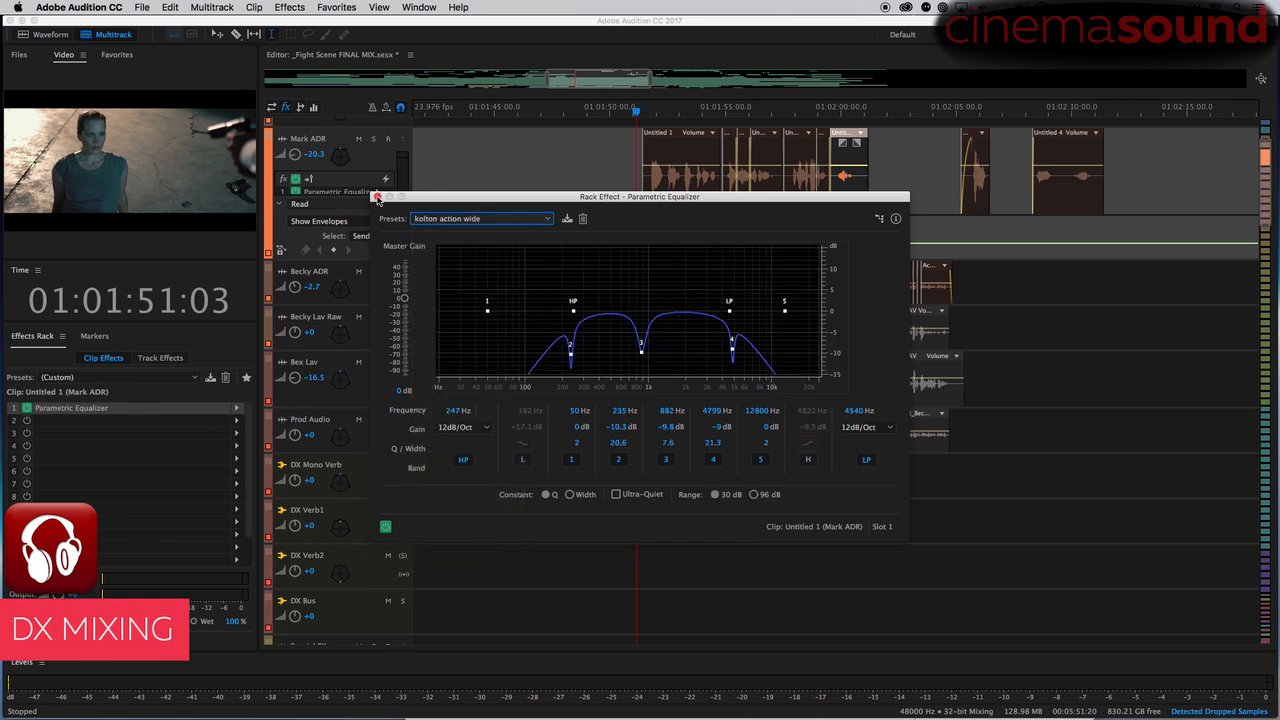
click(377, 197)
- Audition the passage from the last Mark ADR clip of the cluster into the Becky ADR clips
click(838, 108)
key(space)
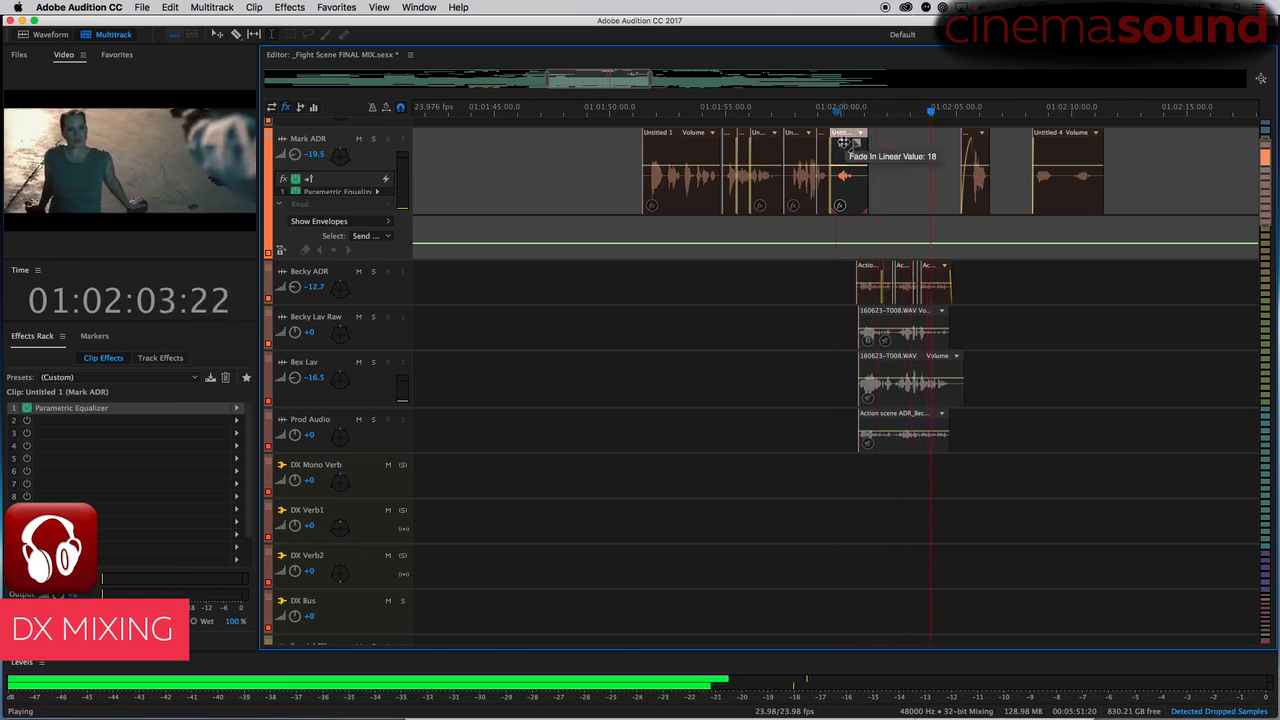
click(851, 108)
key(space)
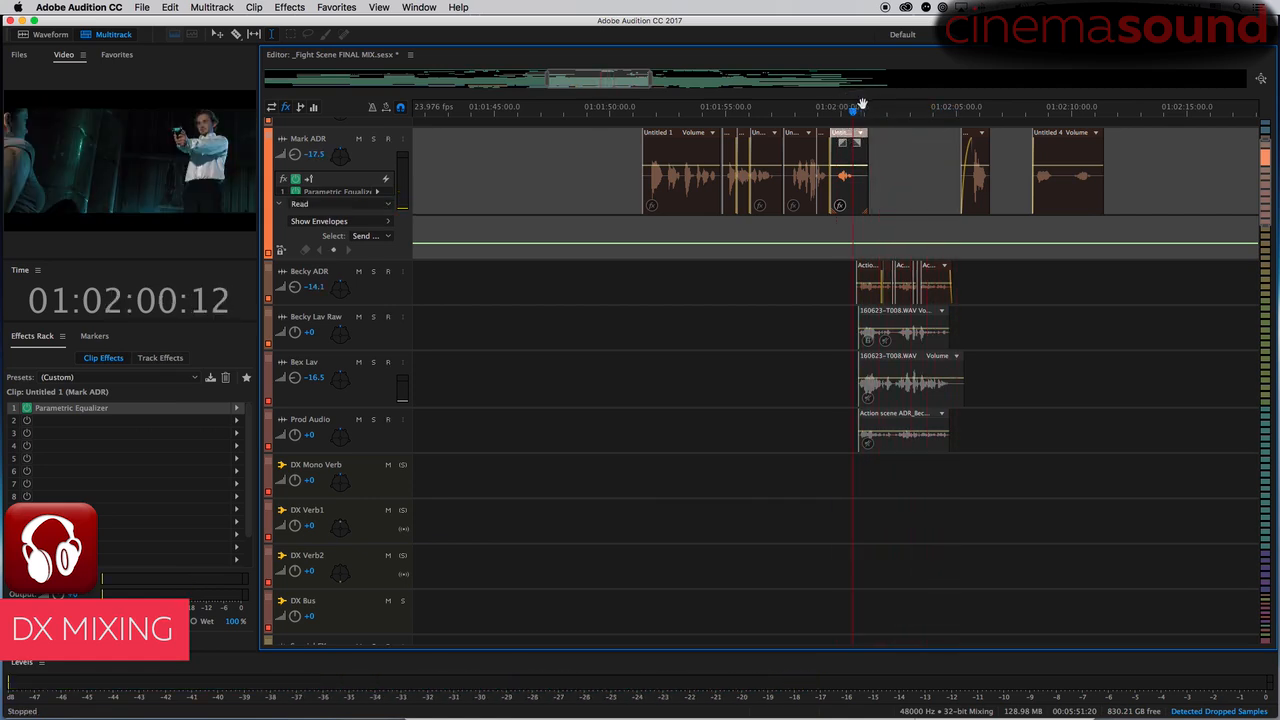
- Add a Parametric Equalizer with the kolton action wide preset to the first Becky ADR clip and audition it from 01:02:00:12
scroll(855, 135, up, 5)
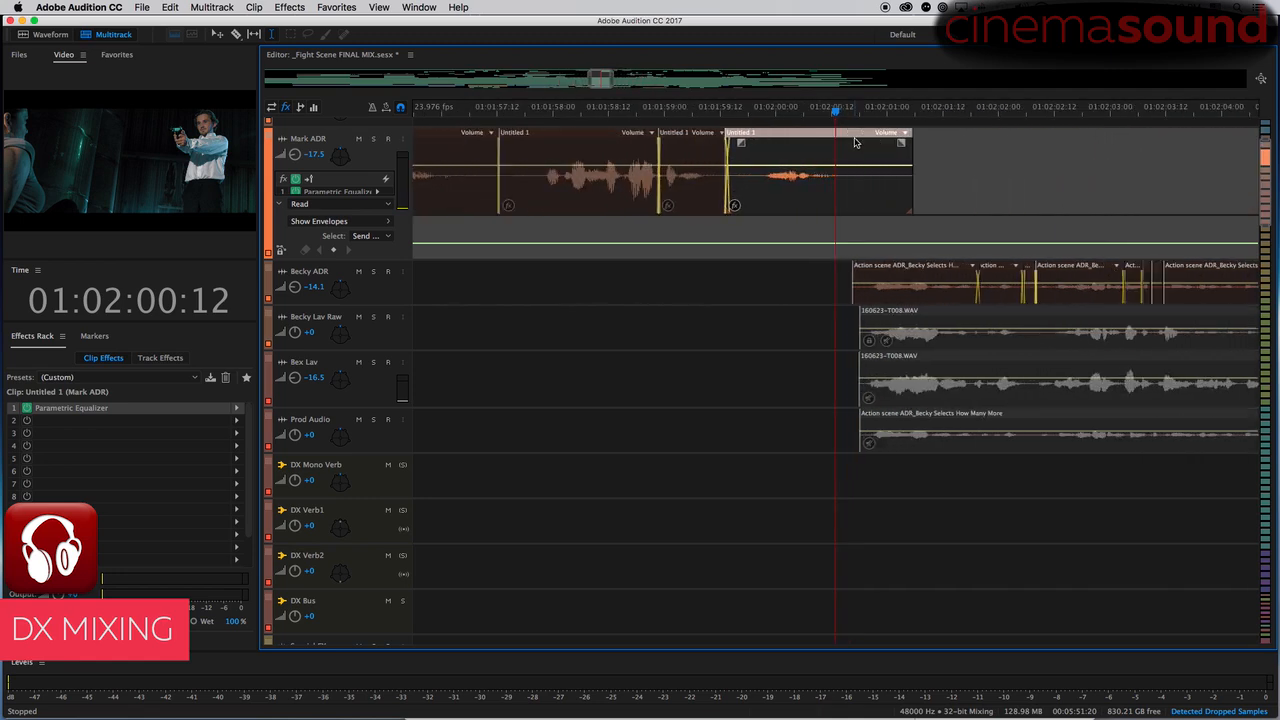
scroll(855, 144, down, 2)
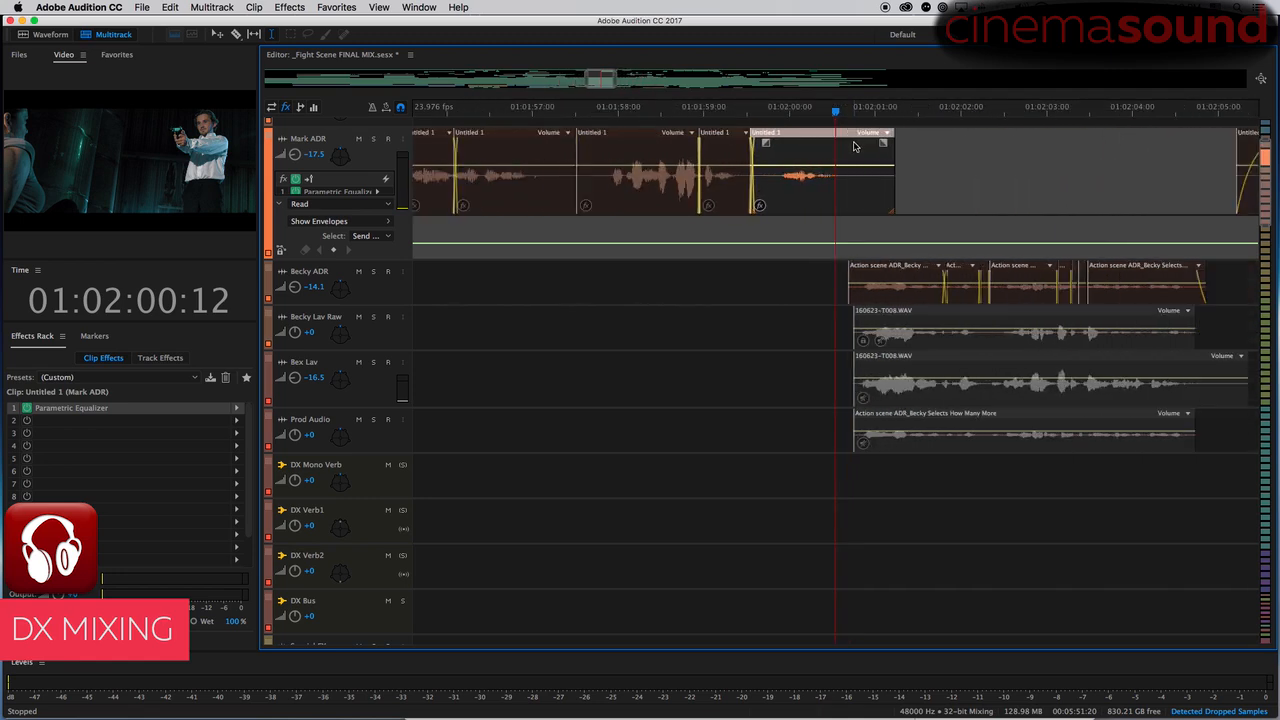
click(893, 270)
click(237, 409)
click(237, 409)
click(237, 409)
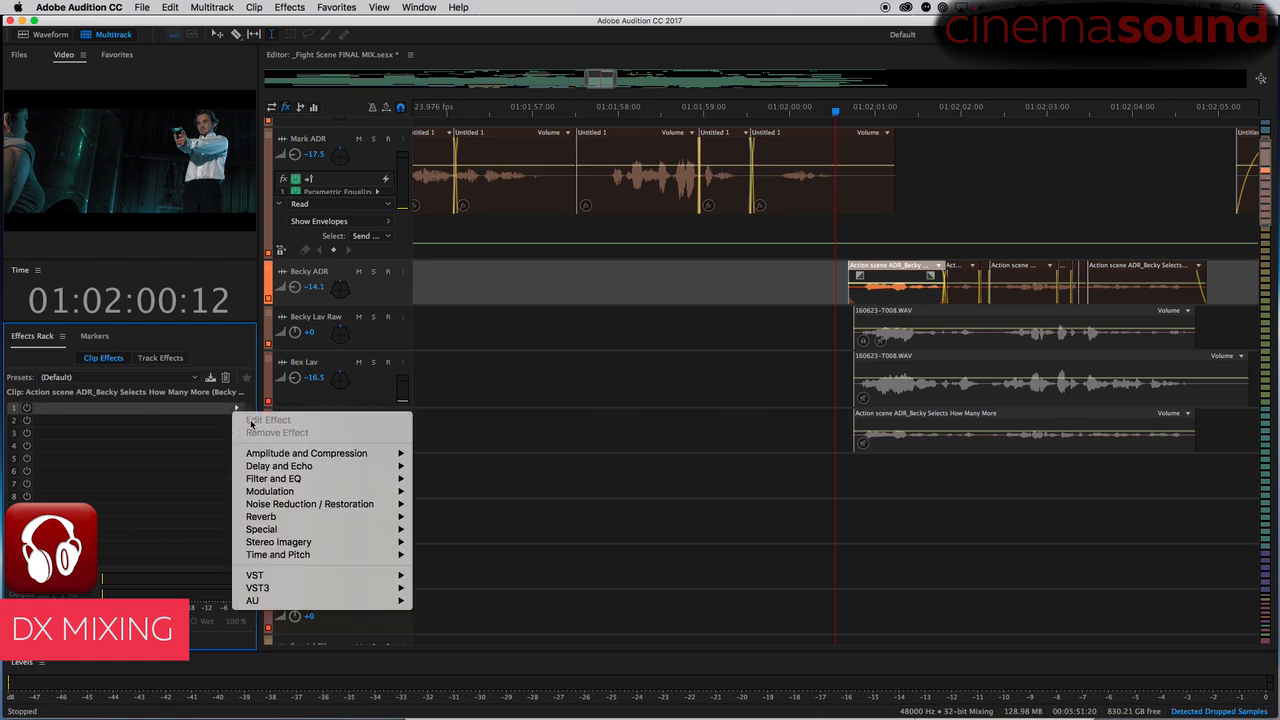
mouse_move(352, 478)
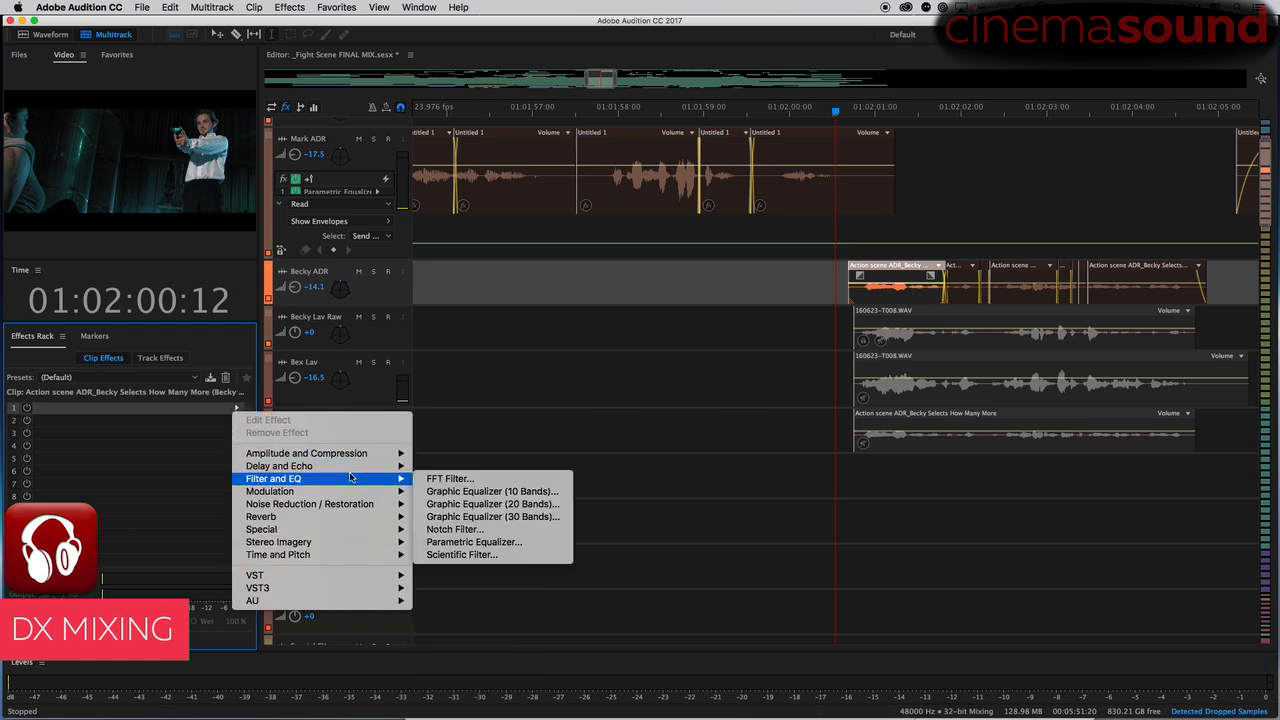
click(480, 542)
click(472, 220)
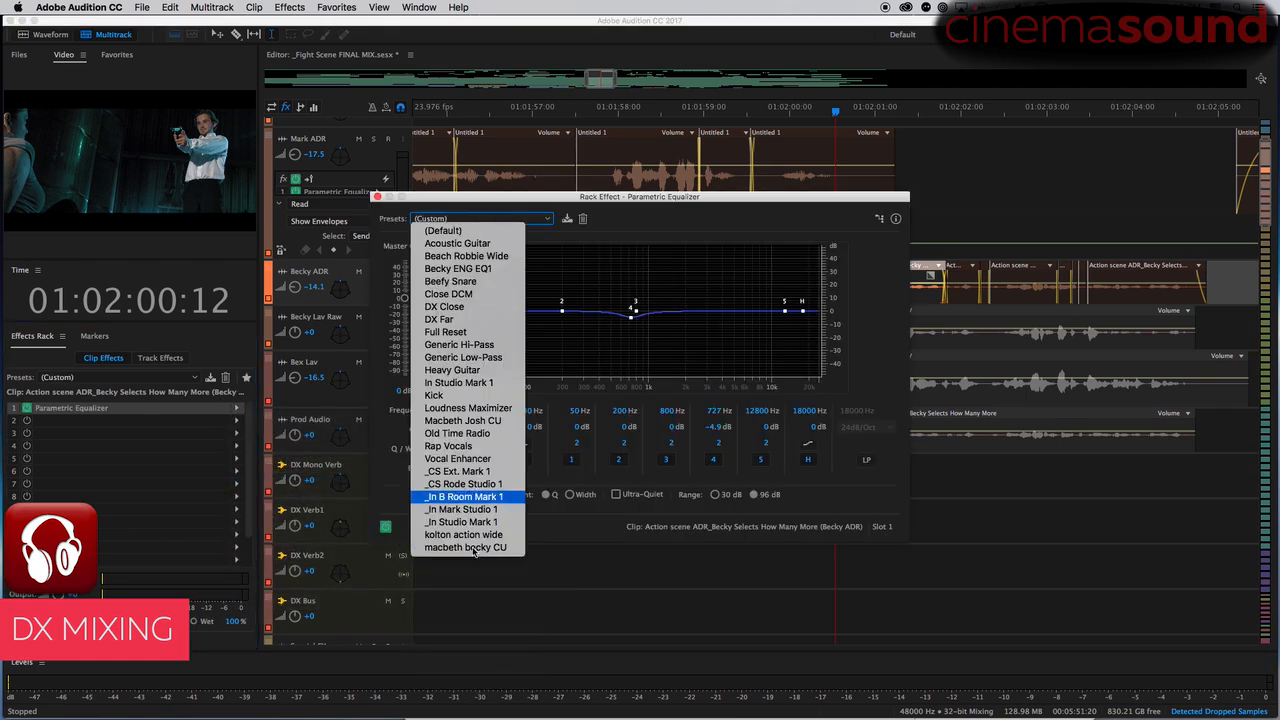
click(477, 536)
drag(713, 200, 553, 217)
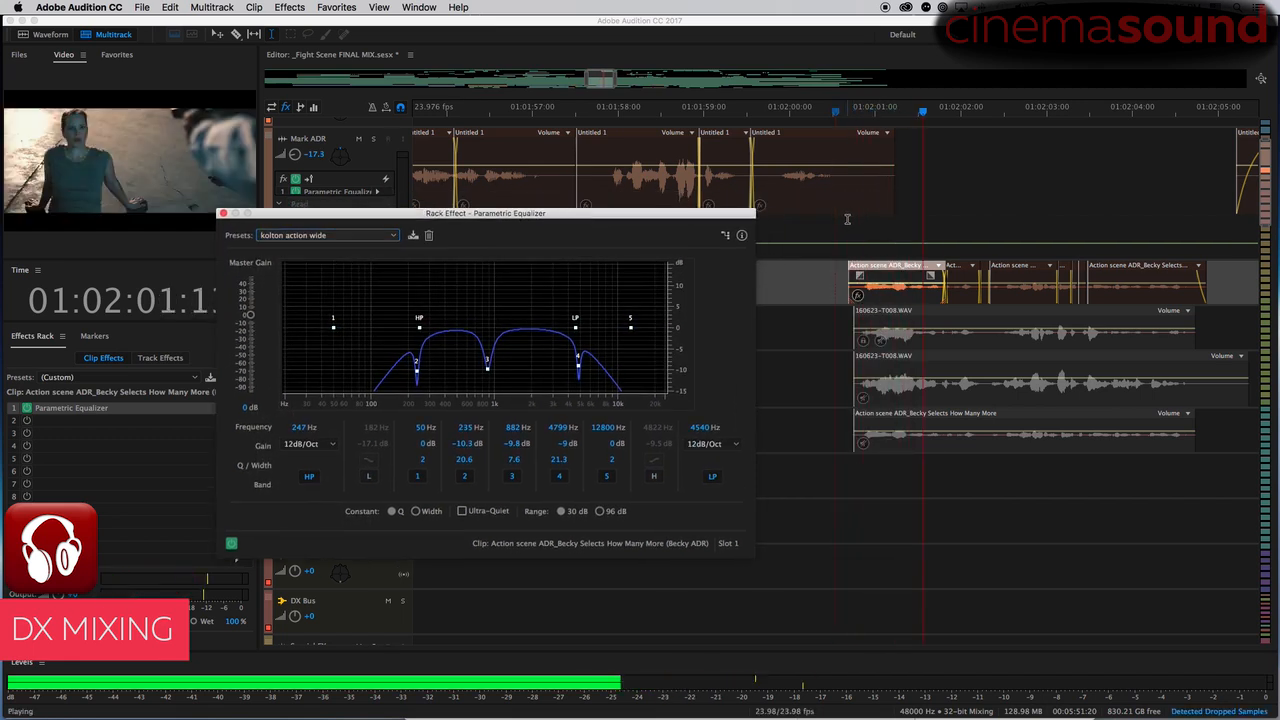
key(space)
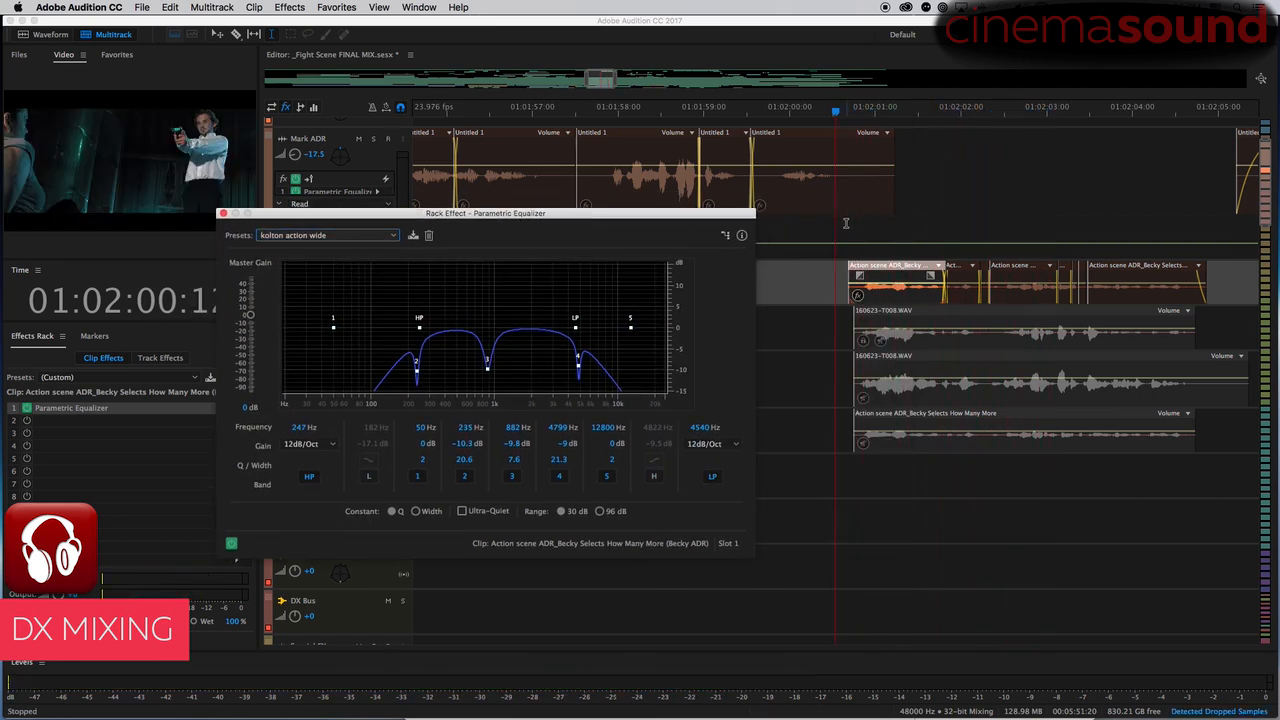
- Switch the first Becky ADR clip's equalizer to the Beach Robbie Wide preset, audition it, and close the equalizer
click(340, 236)
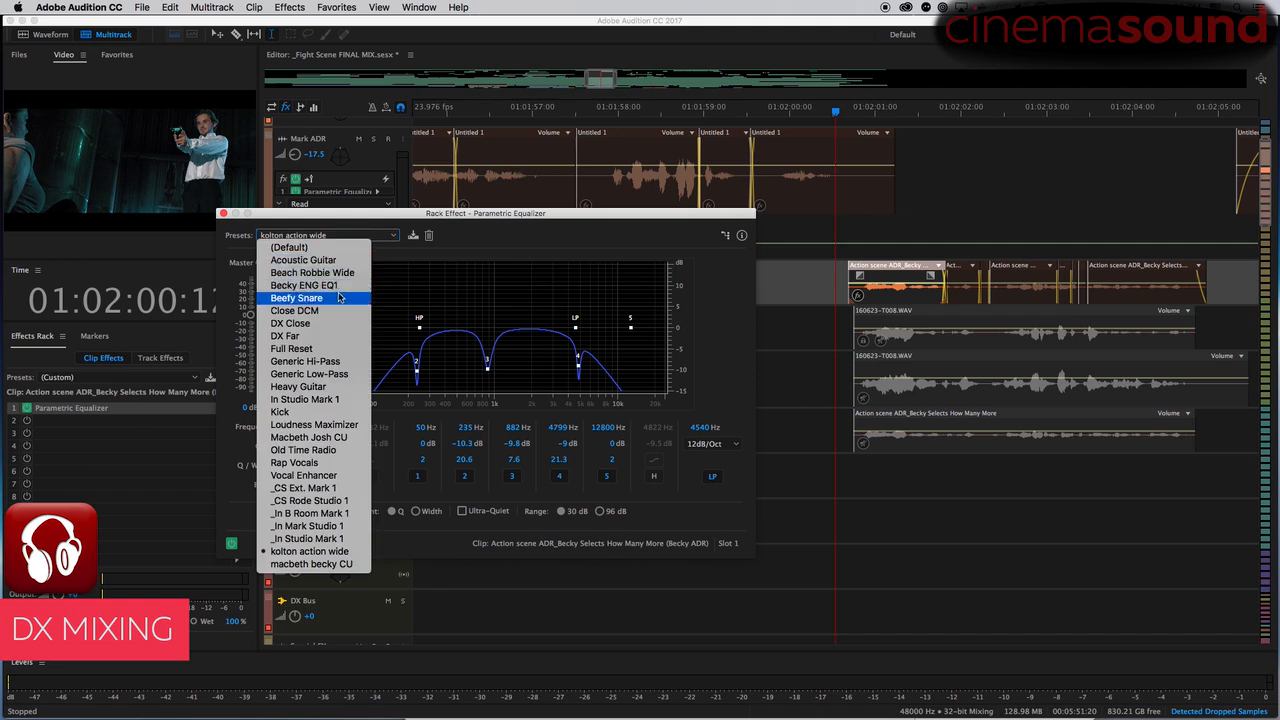
click(344, 274)
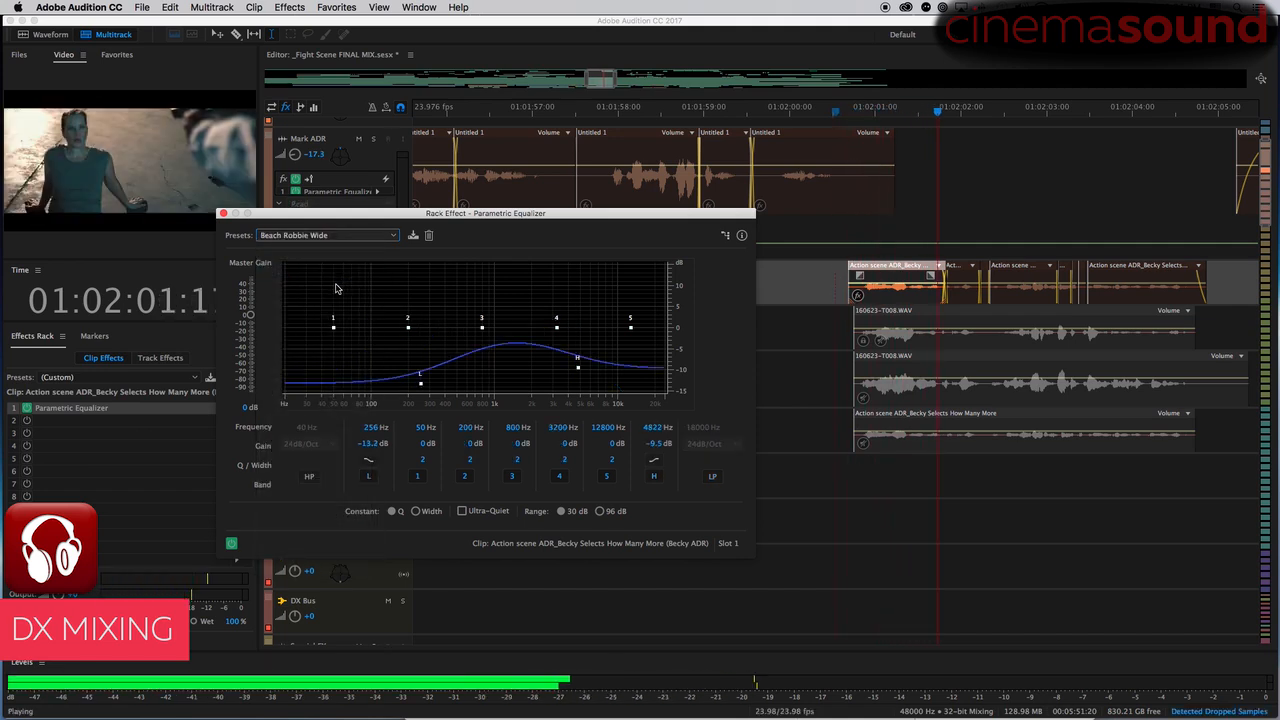
key(space)
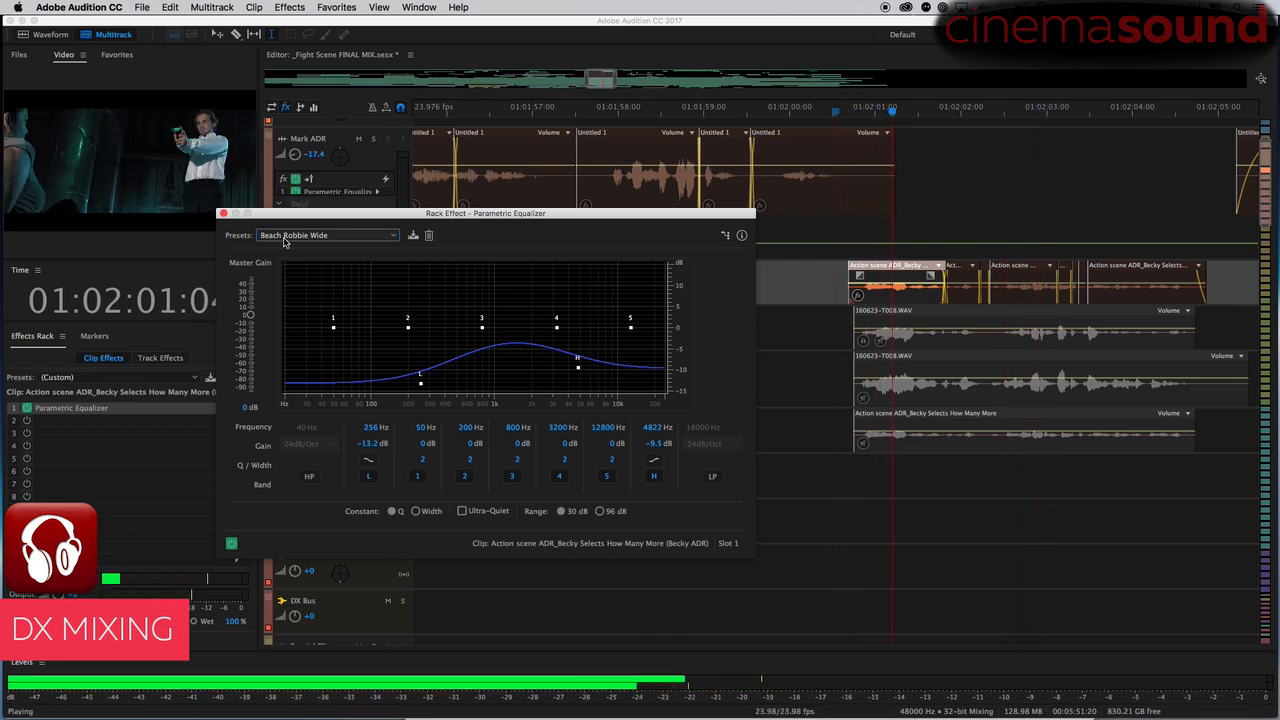
key(space)
click(224, 214)
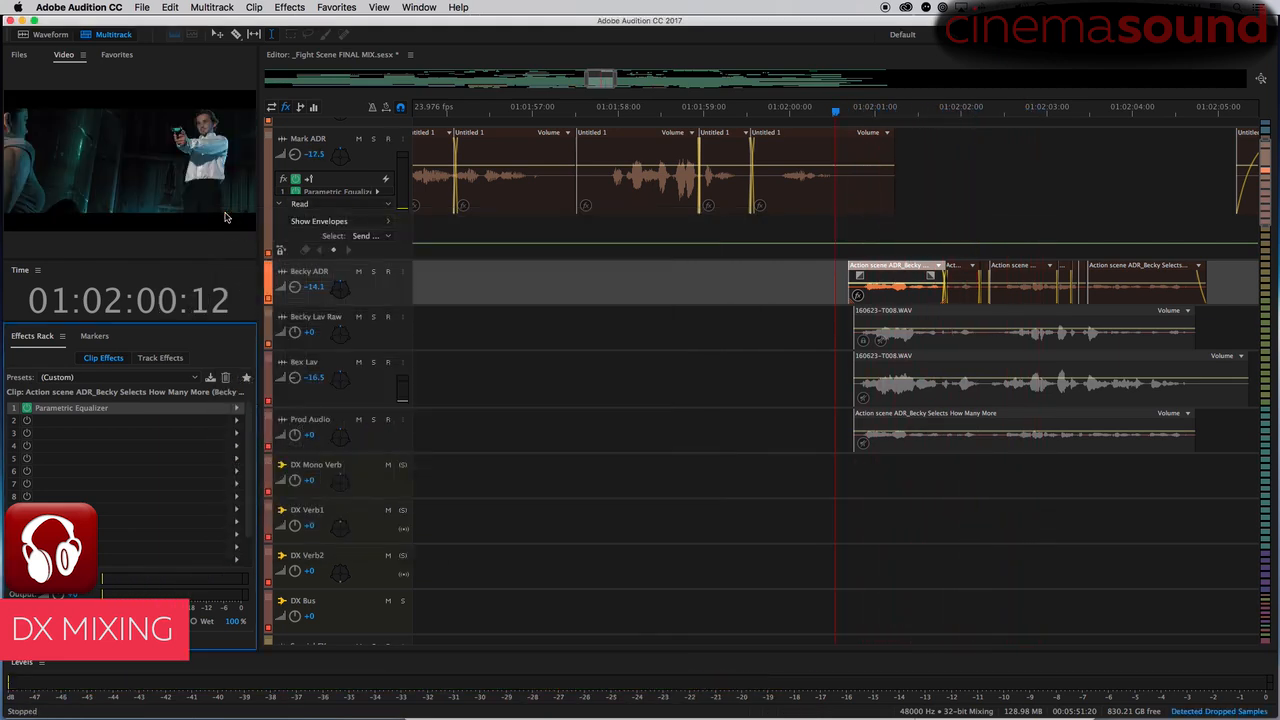
- Add a Parametric Equalizer with the Beach Robbie Wide preset to the second Becky ADR clip
click(962, 274)
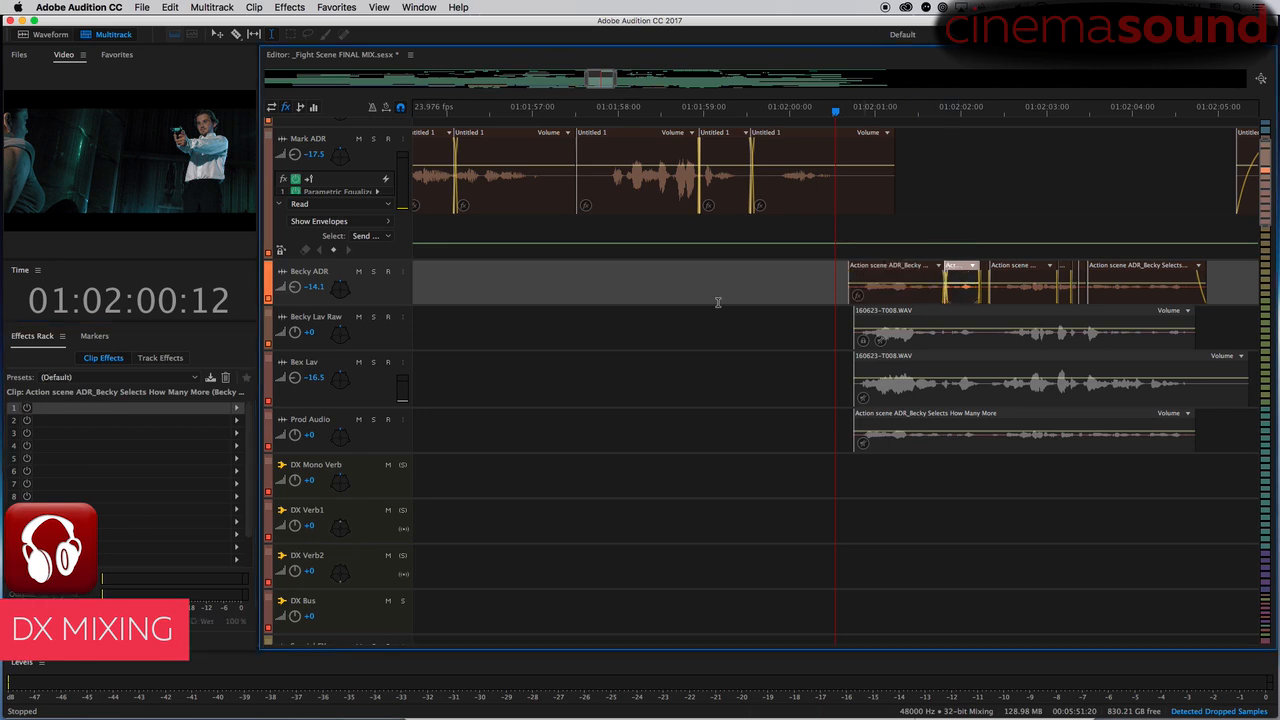
click(246, 413)
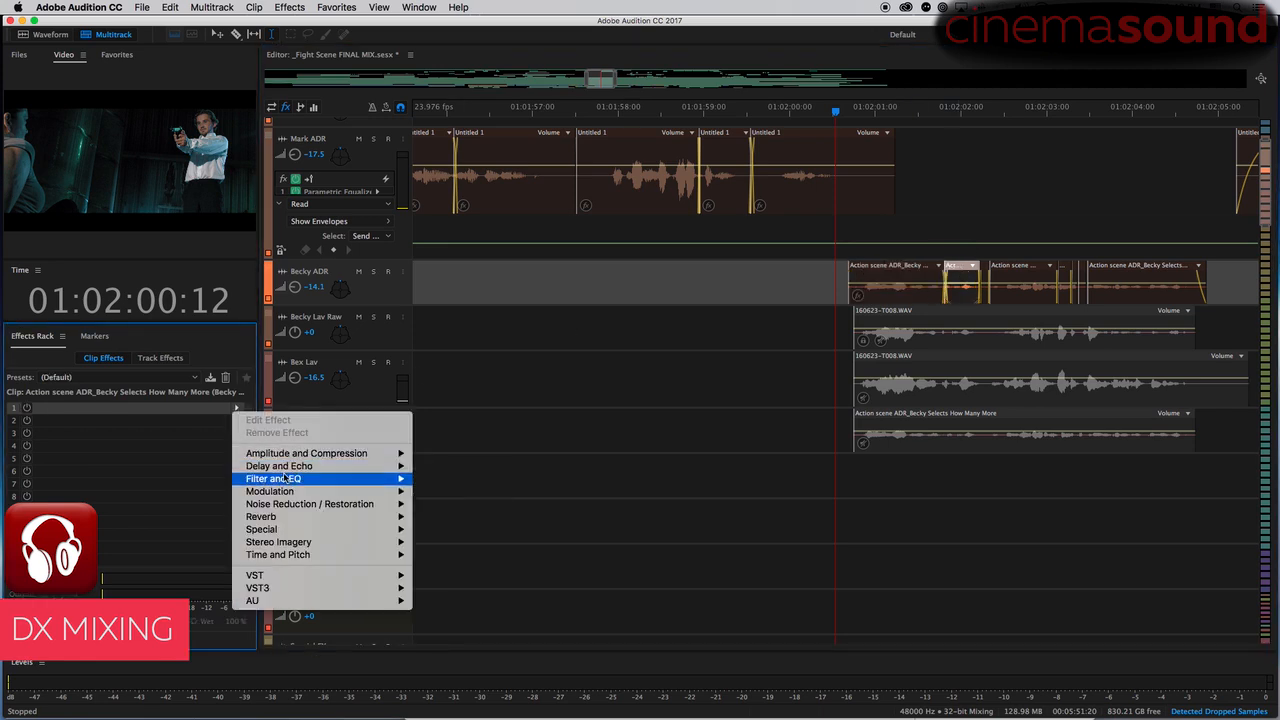
mouse_move(305, 481)
click(494, 542)
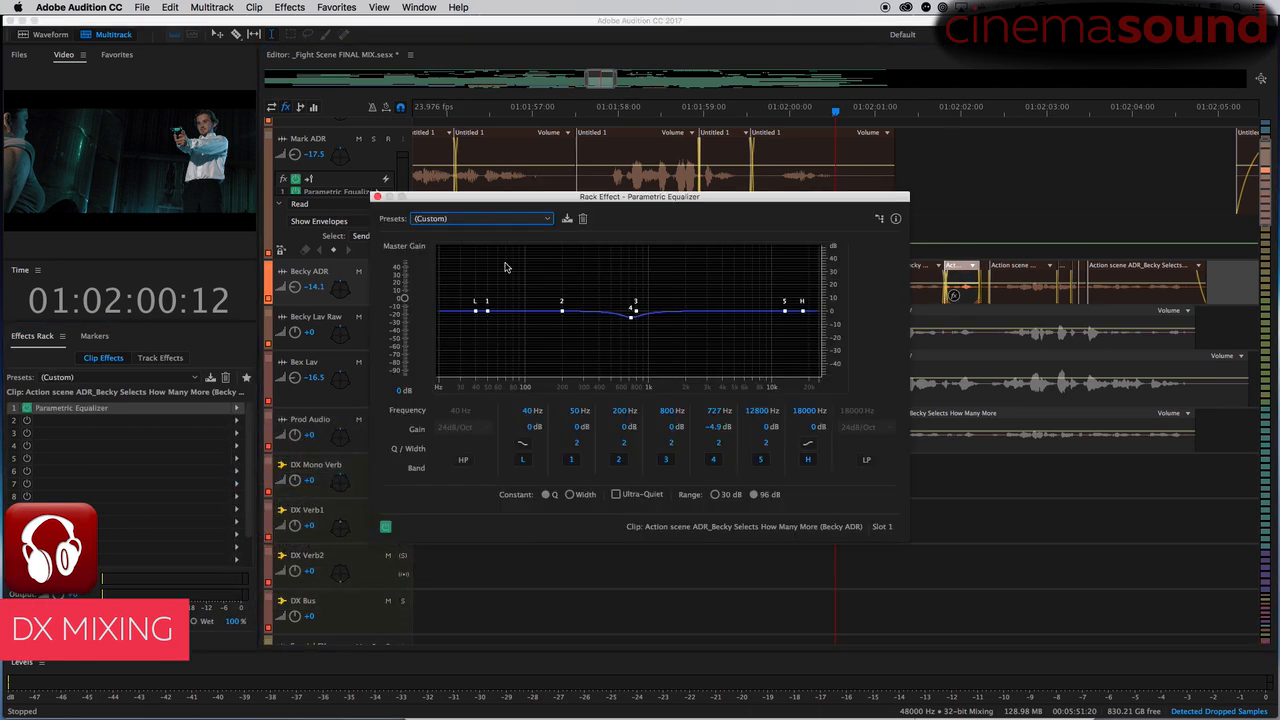
click(494, 220)
click(480, 251)
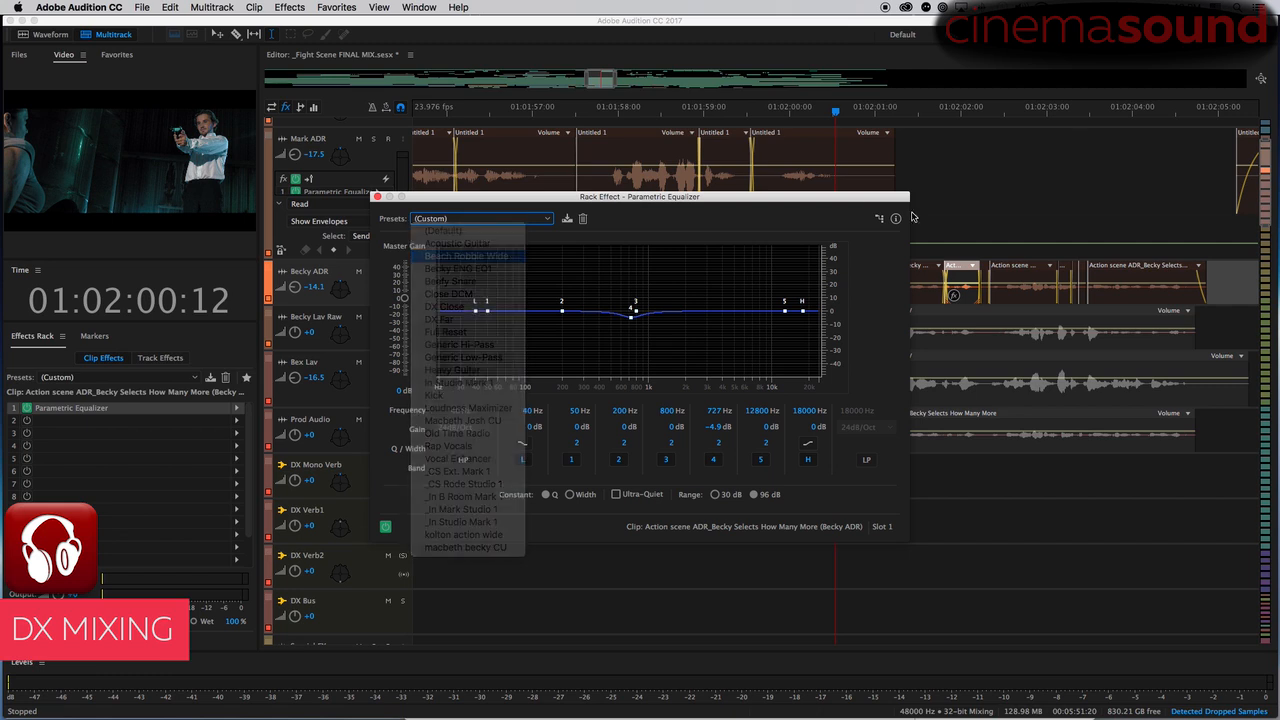
- Add a Parametric Equalizer with the Beach Robbie Wide preset to the fourth Becky ADR clip, just after the very short one
click(985, 269)
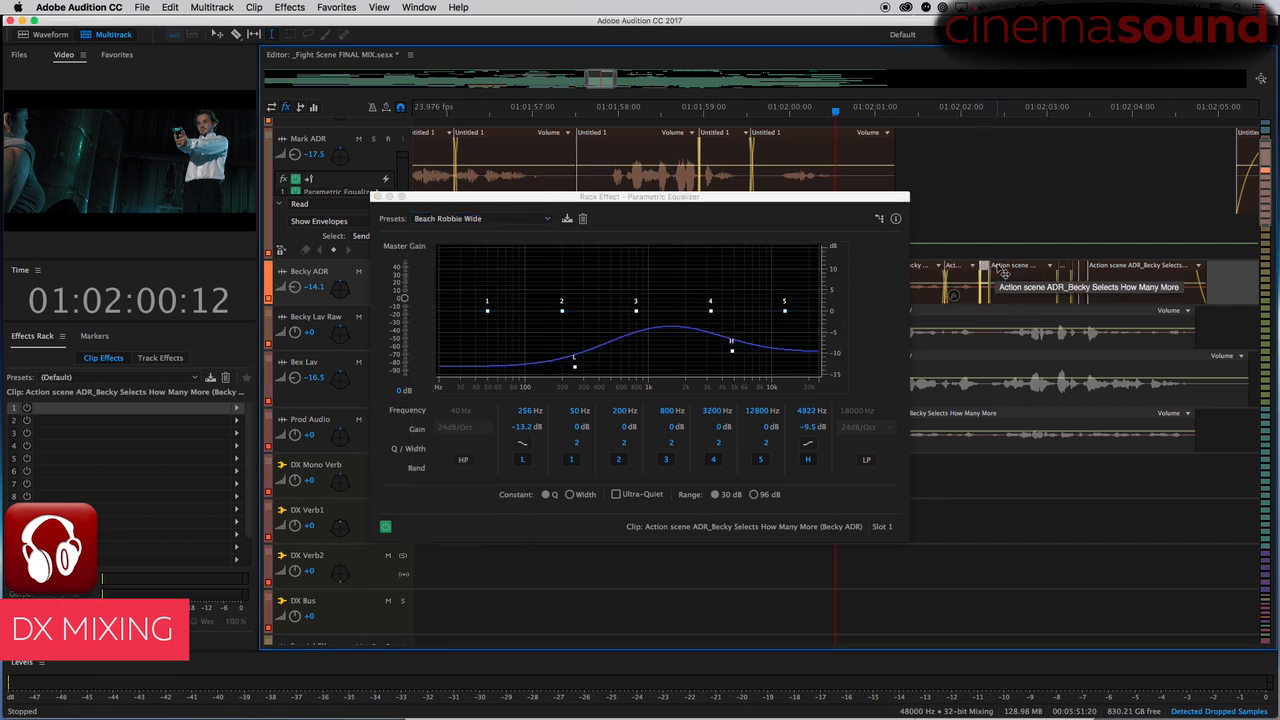
click(232, 408)
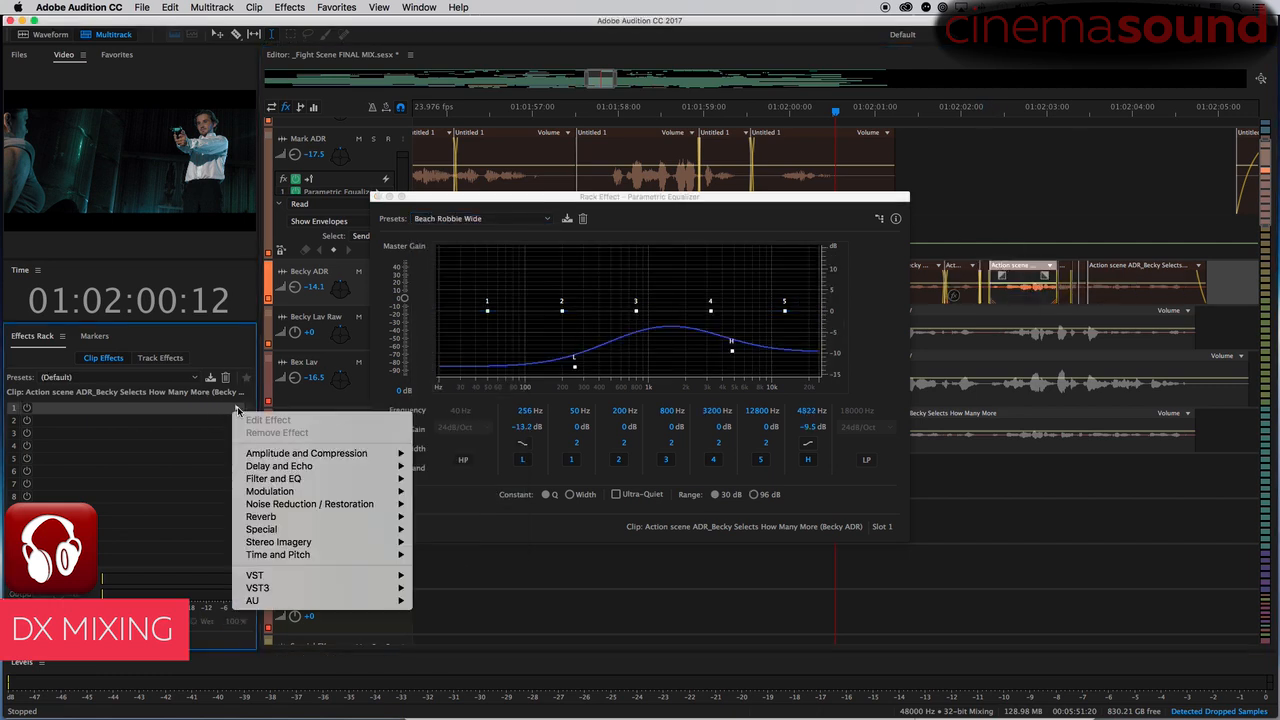
mouse_move(280, 478)
click(518, 542)
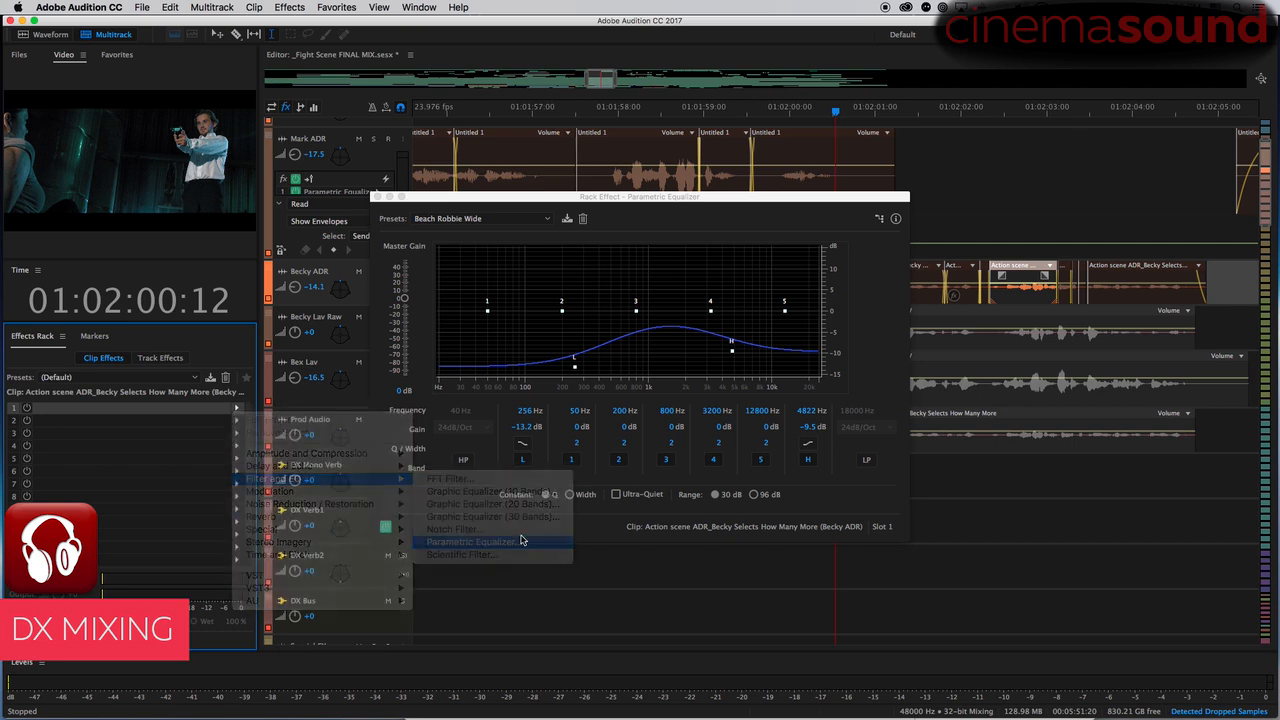
click(520, 219)
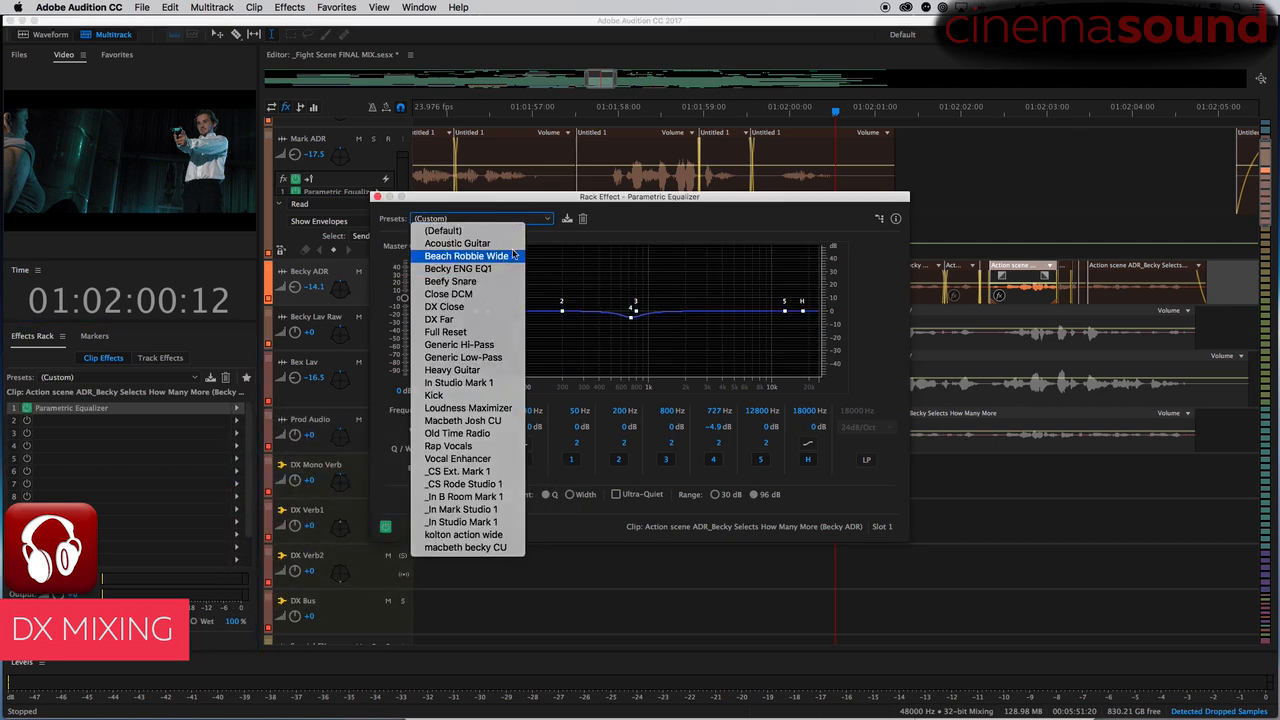
click(500, 256)
- Add a Parametric Equalizer with the Beach Robbie Wide preset to the fifth Becky ADR clip
click(1066, 267)
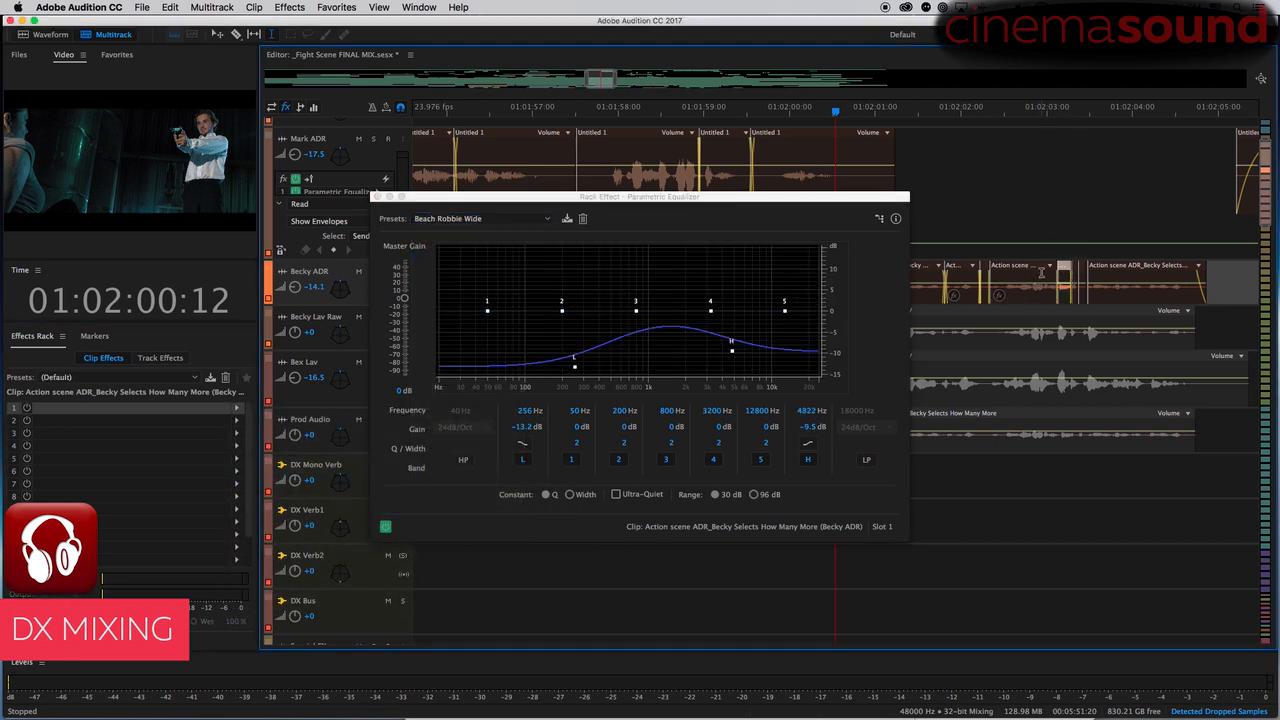
key(equal)
drag(599, 78, 600, 85)
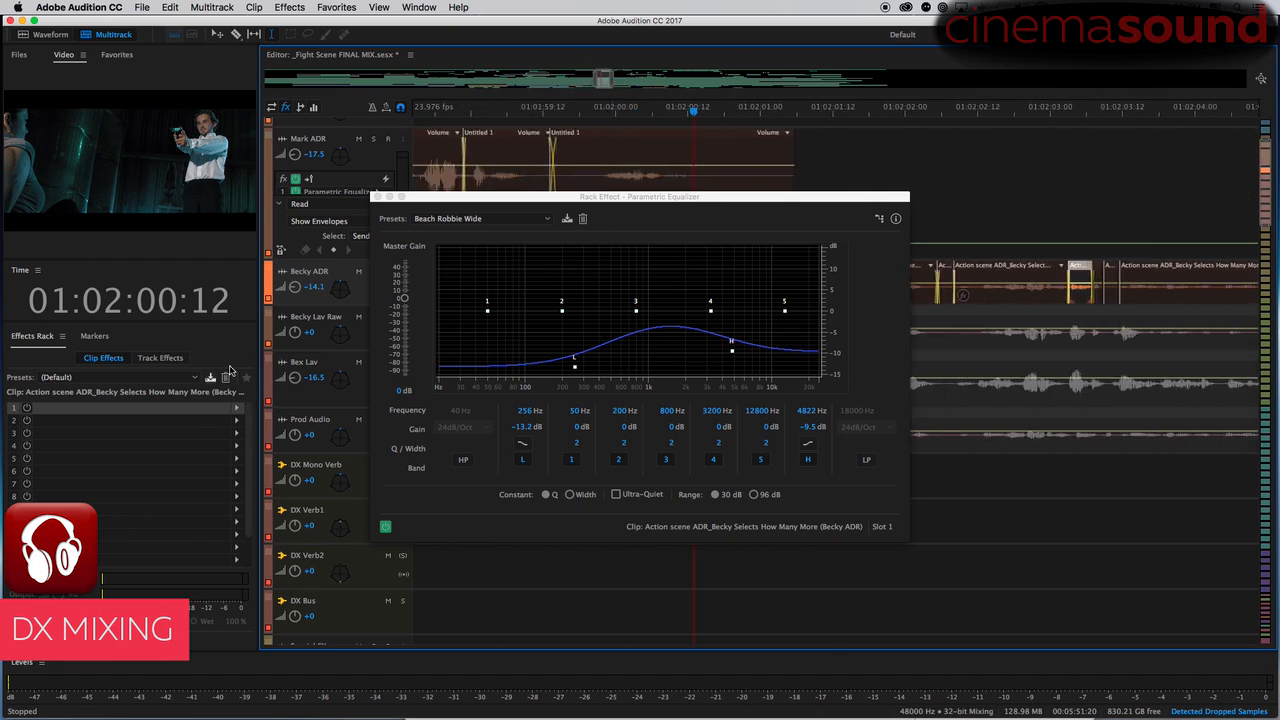
click(377, 196)
click(236, 408)
mouse_move(296, 479)
click(474, 541)
click(490, 218)
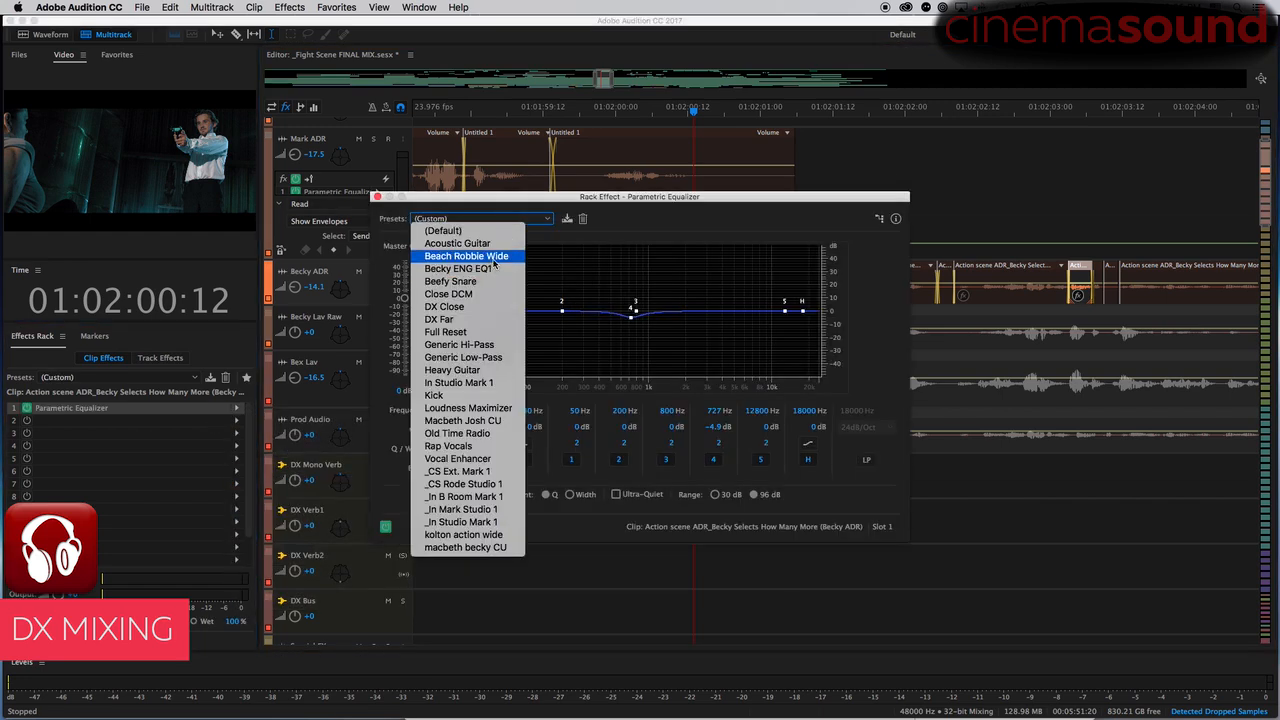
click(494, 256)
- Add a Parametric Equalizer with the Beach Robbie Wide preset to the very short sixth Becky ADR clip and close the equalizer
click(1098, 268)
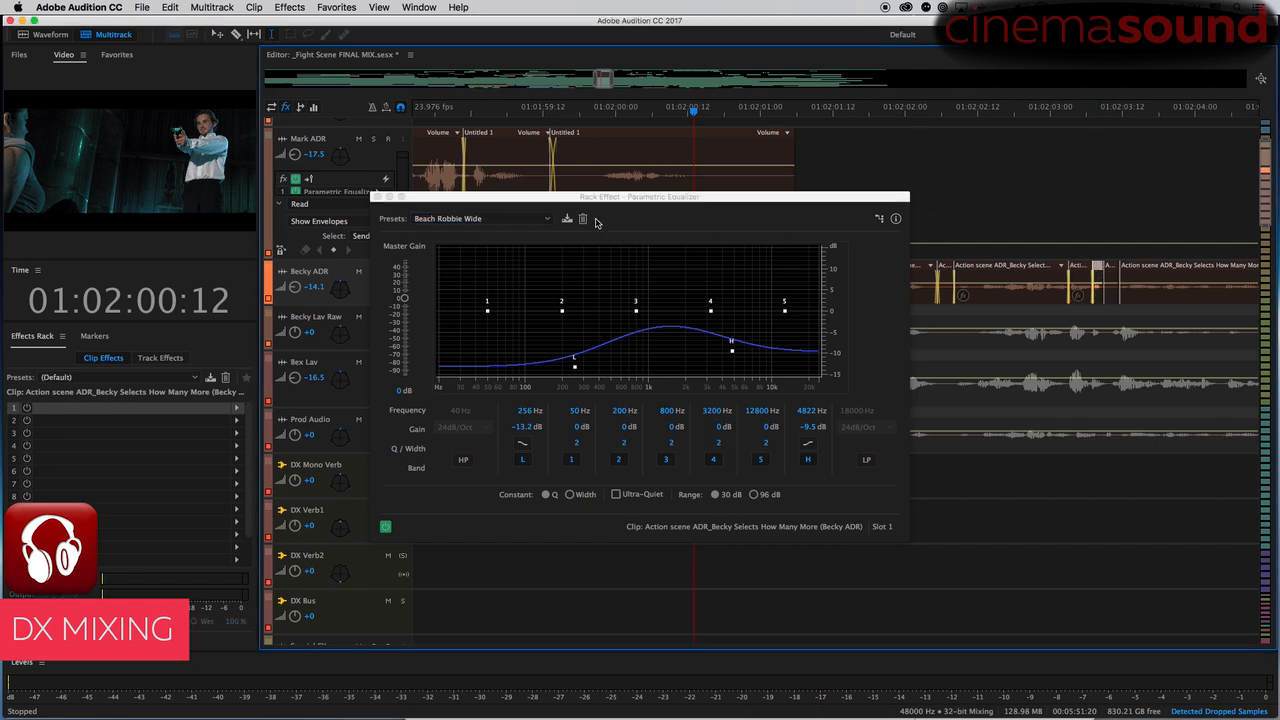
click(377, 197)
click(236, 408)
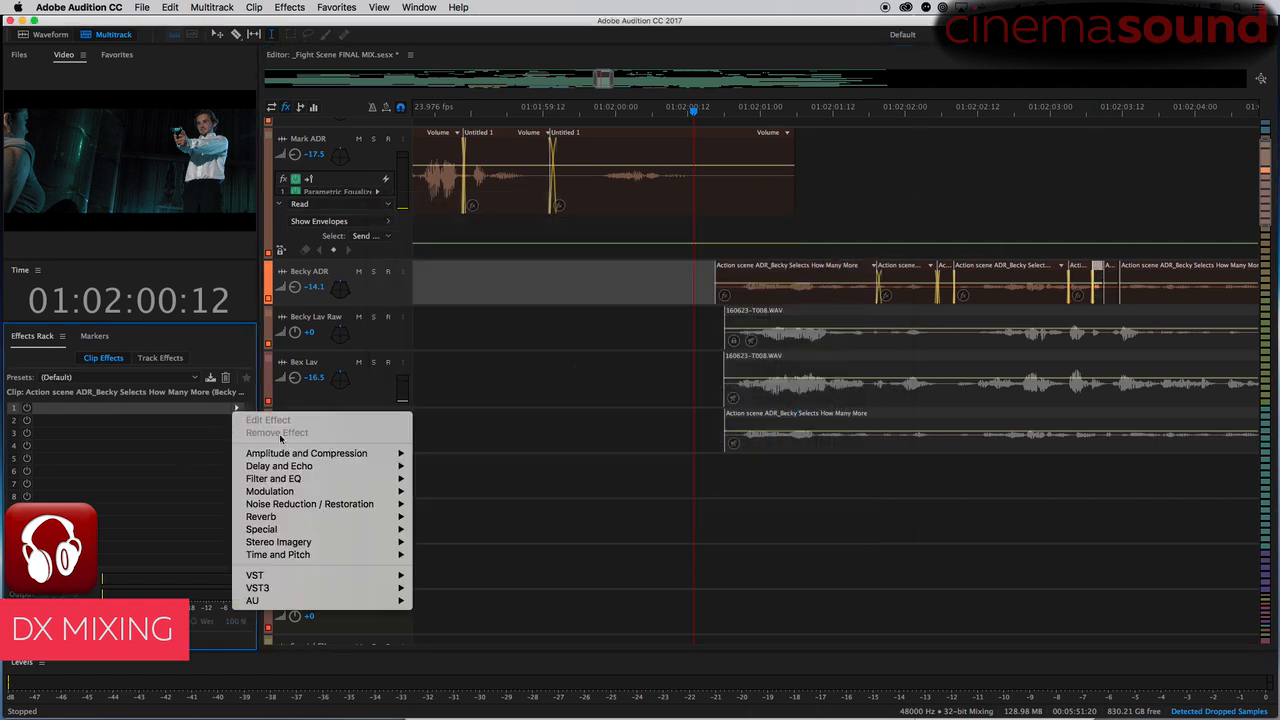
mouse_move(330, 478)
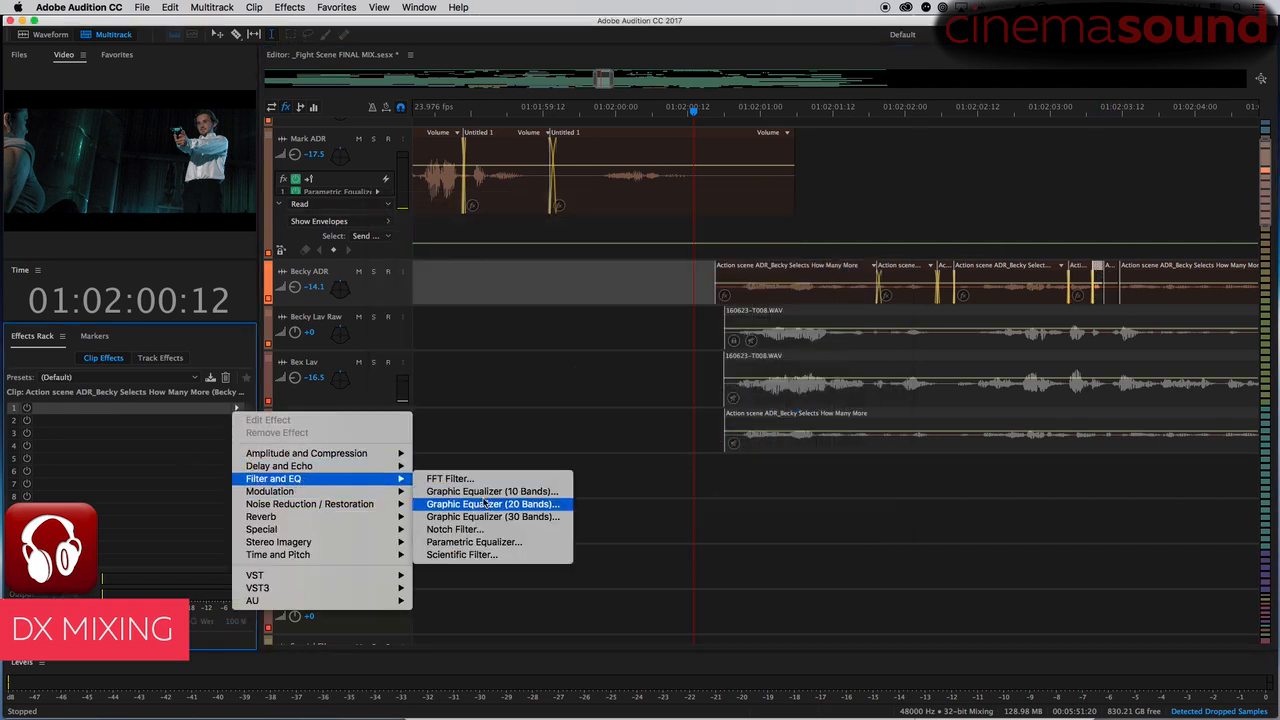
click(490, 545)
click(468, 222)
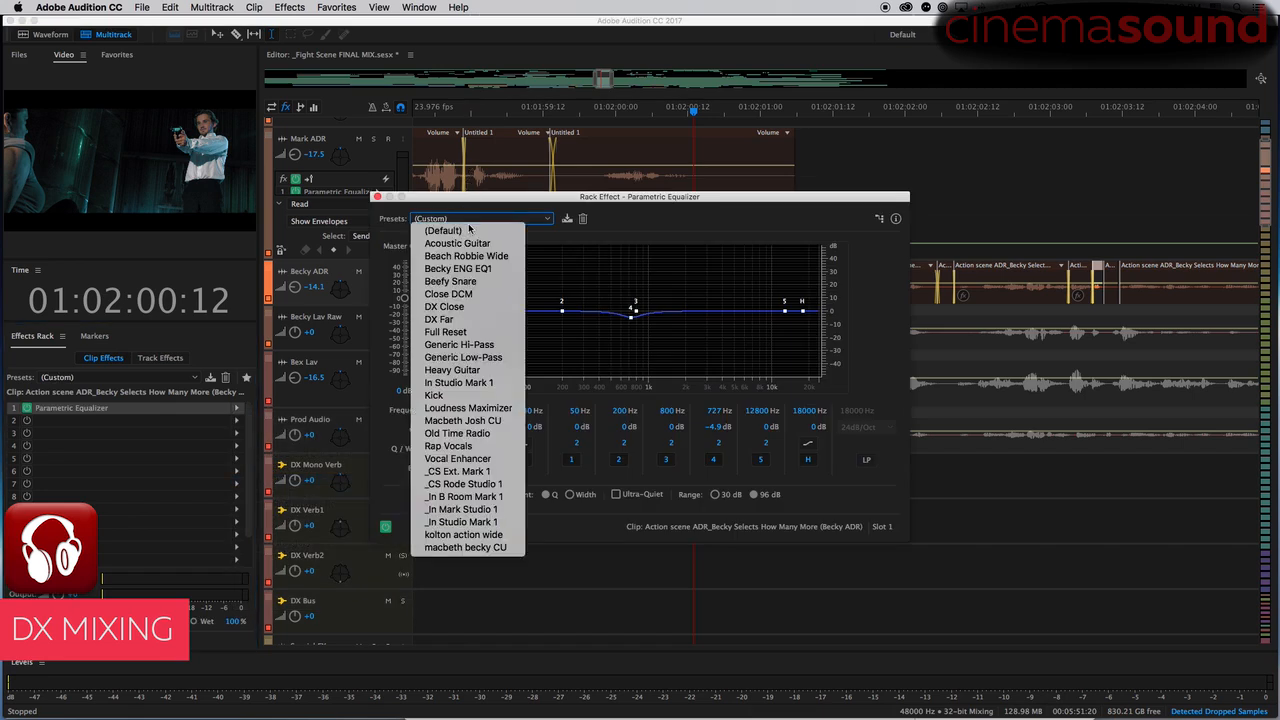
click(470, 256)
click(377, 197)
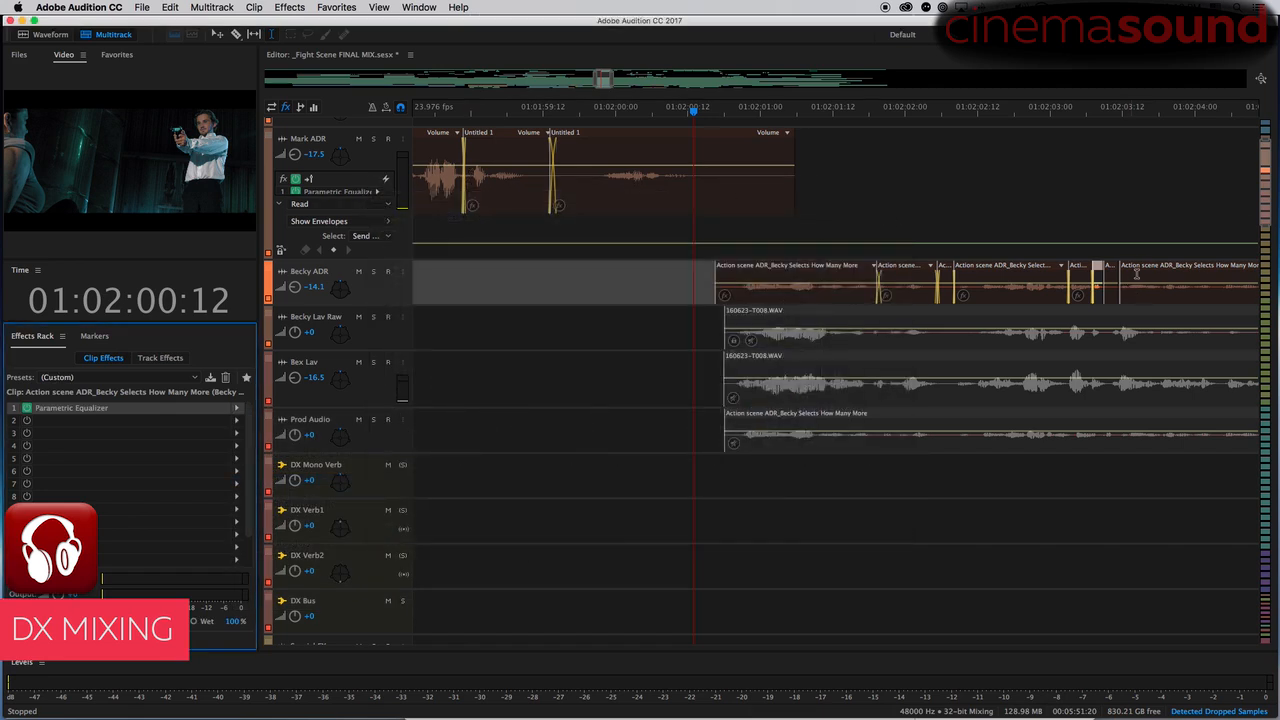
- Add a Parametric Equalizer with the Beach Robbie Wide preset to the long last Becky ADR clip and close the equalizer
click(1146, 270)
click(238, 409)
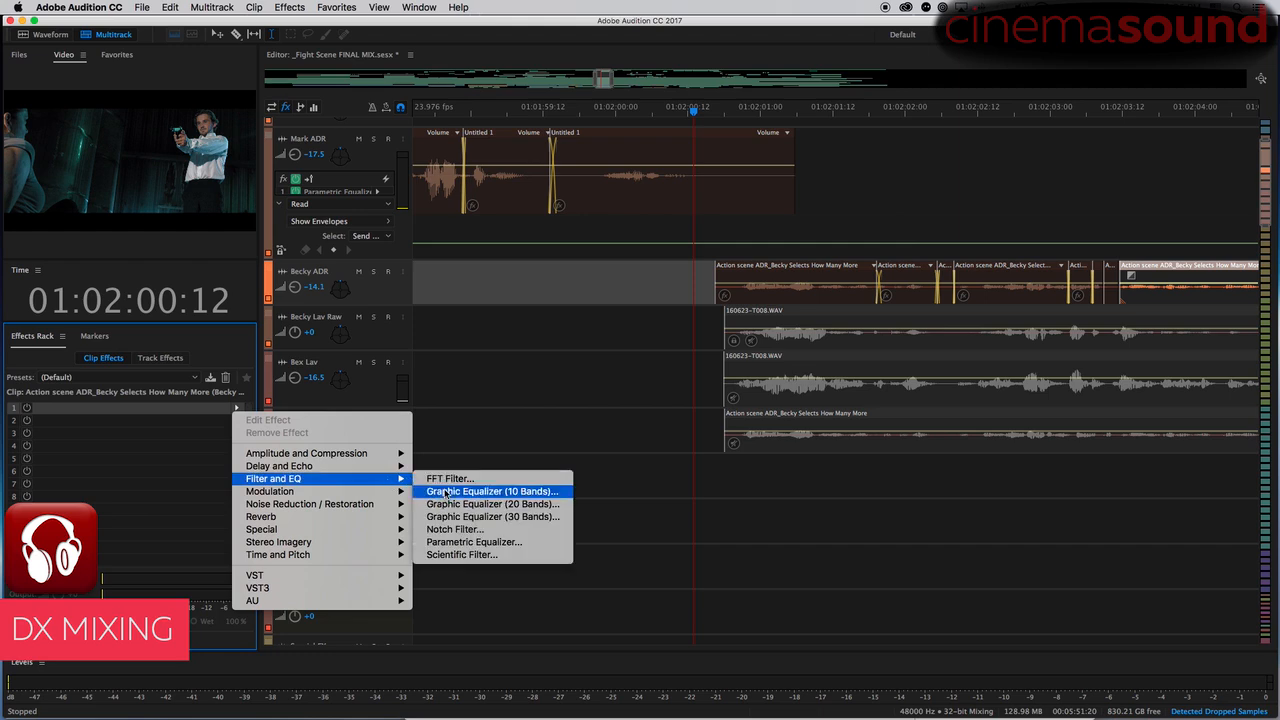
click(460, 541)
click(479, 224)
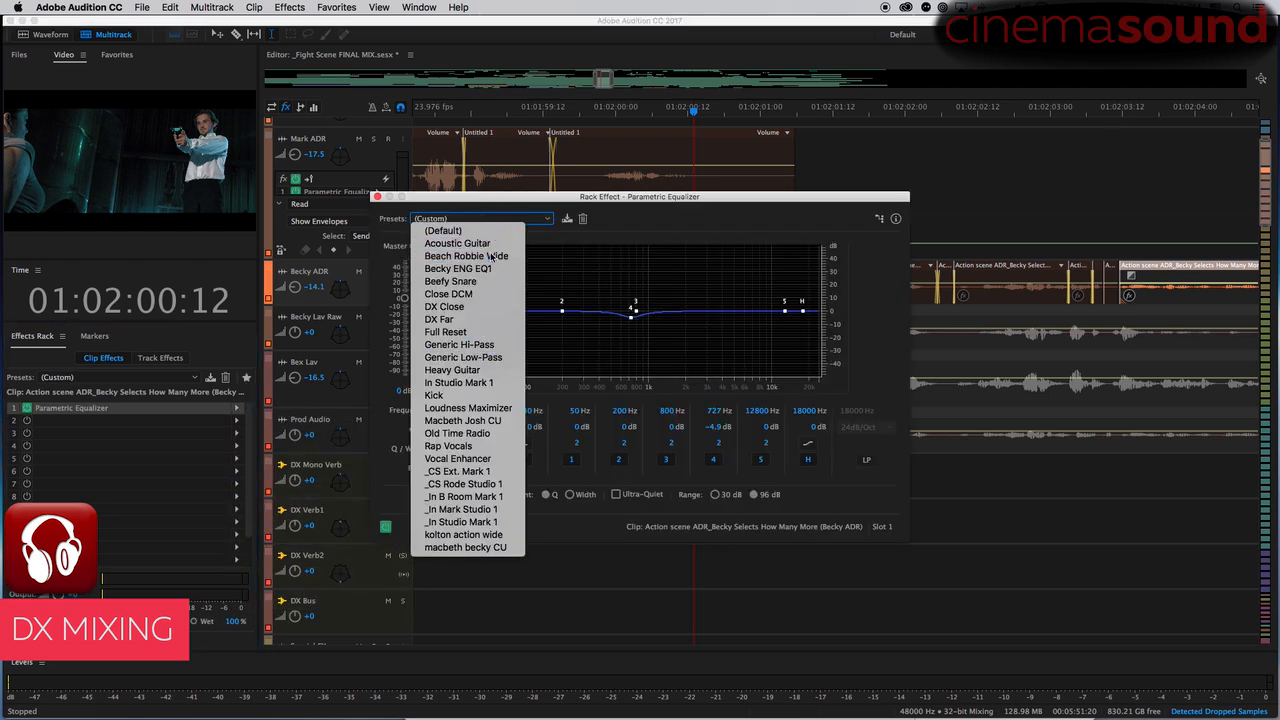
click(465, 268)
click(377, 196)
- Audition the equalized Becky ADR clips, and briefly play the Mark ADR clips from 01:01:56:16
mouse_move(601, 80)
mouse_down()
mouse_move(604, 110)
mouse_move(594, 82)
mouse_up()
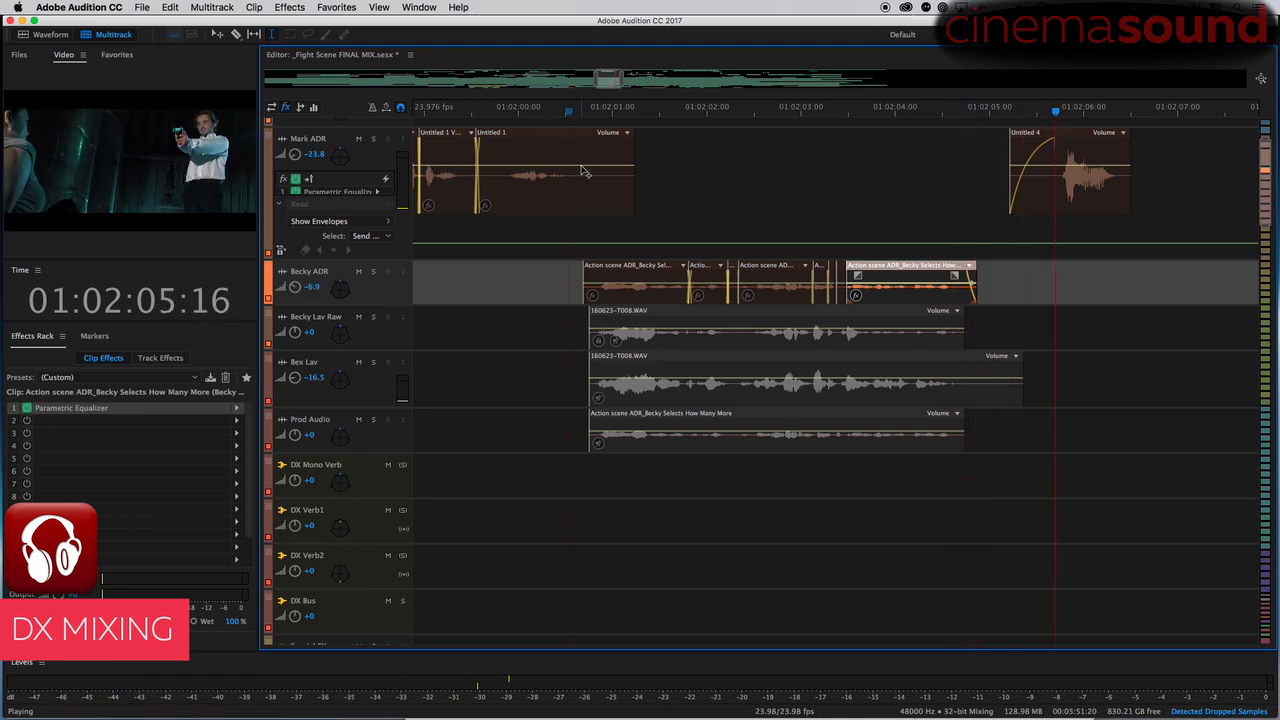
key(space)
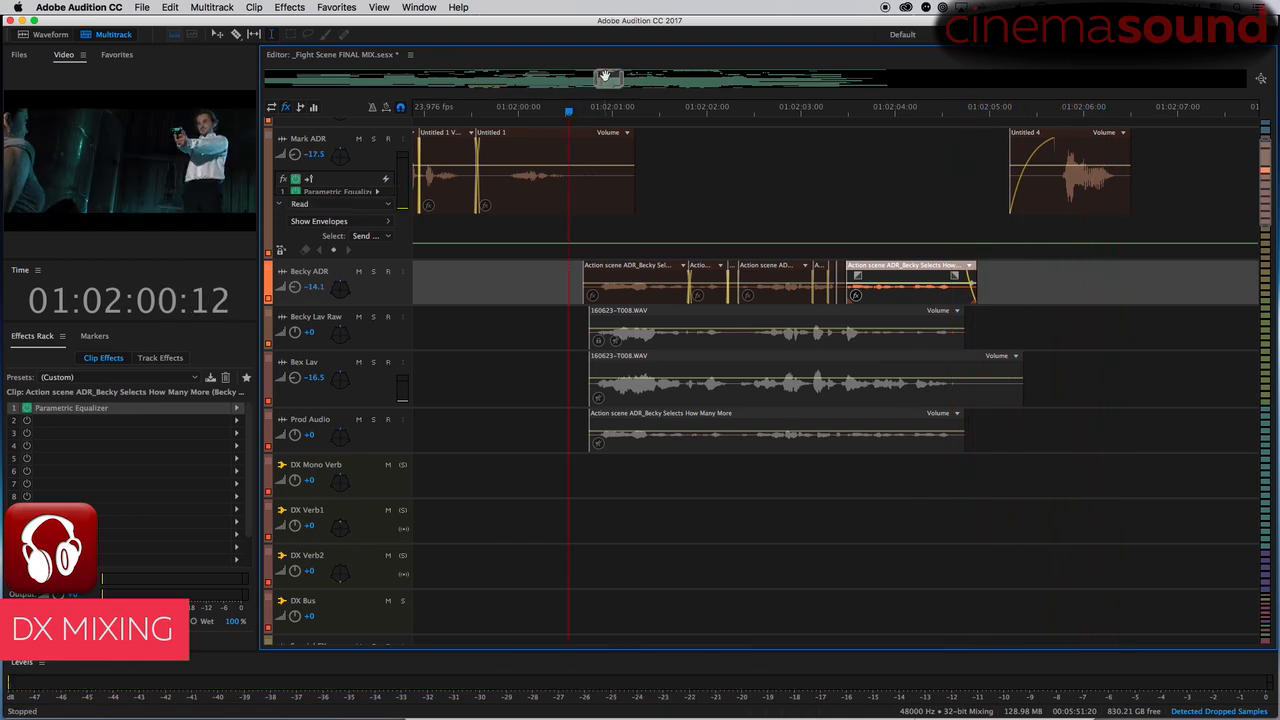
drag(605, 77, 593, 80)
drag(744, 116, 524, 126)
key(space)
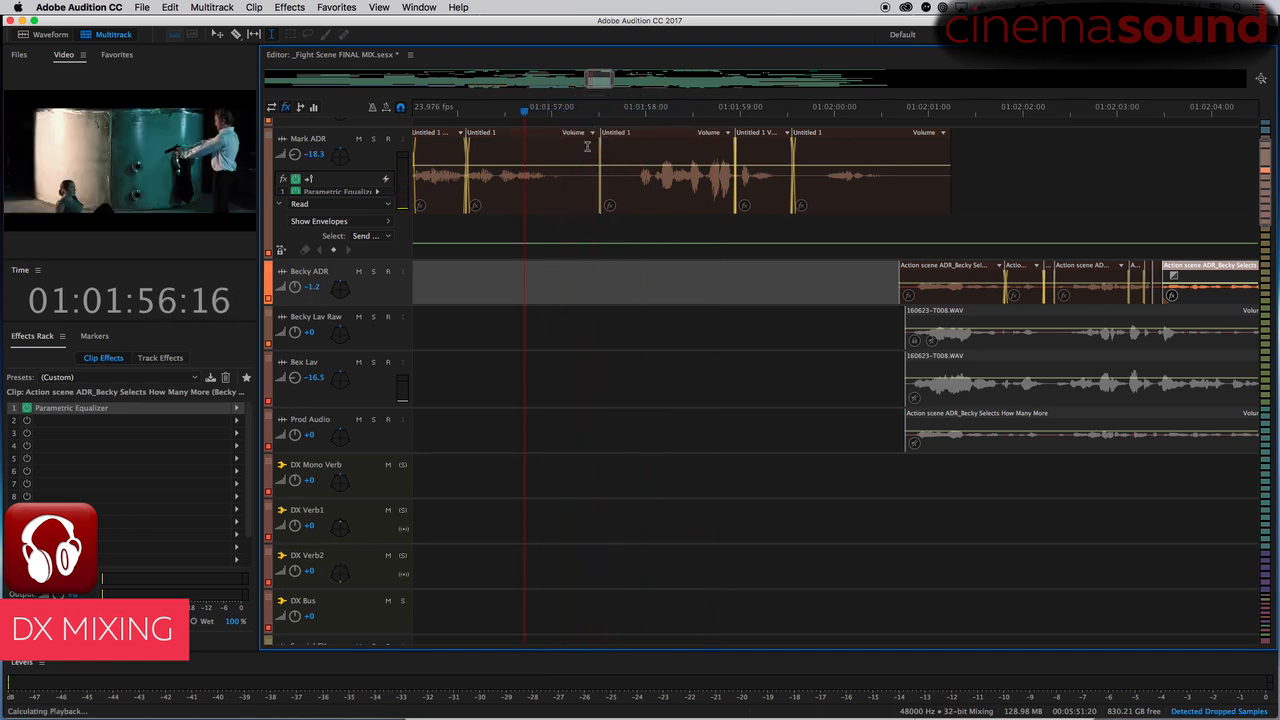
key(space)
- Open the equalizer of the Mark ADR clip starting at 01:01:57:13 and compare its sound with the low-pass filter off and on
click(655, 133)
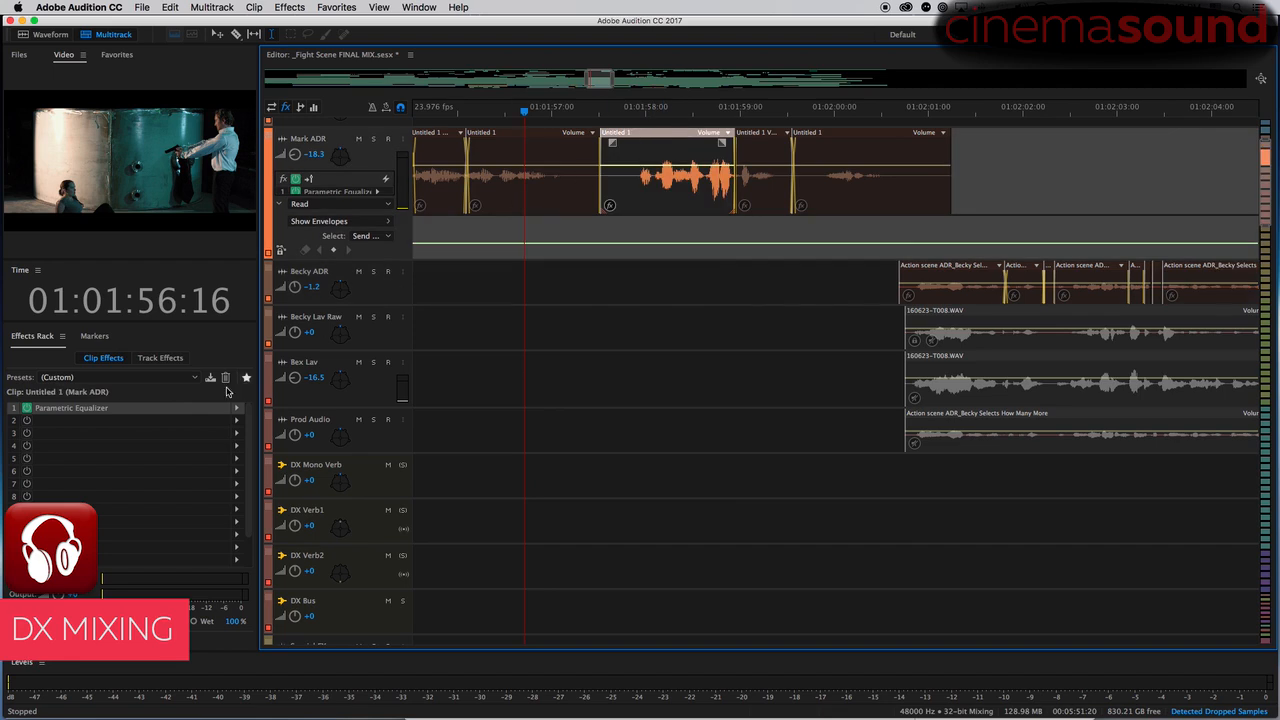
double_click(86, 410)
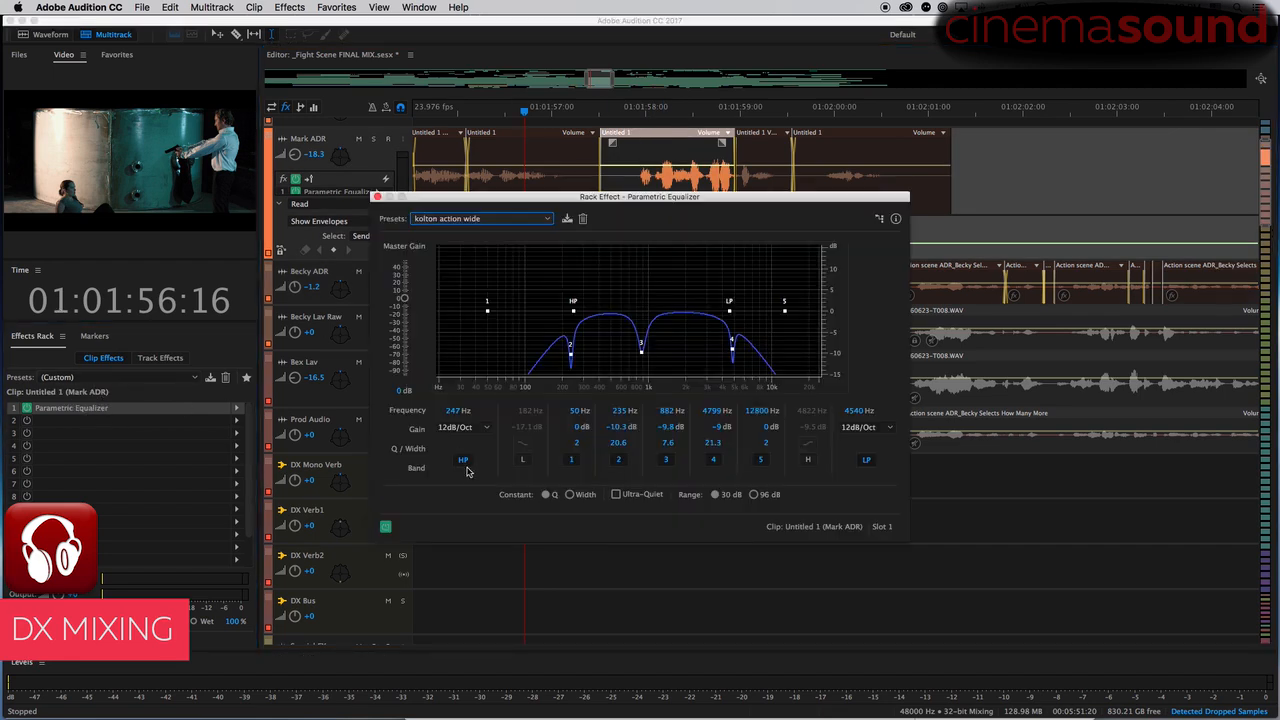
click(866, 461)
click(603, 110)
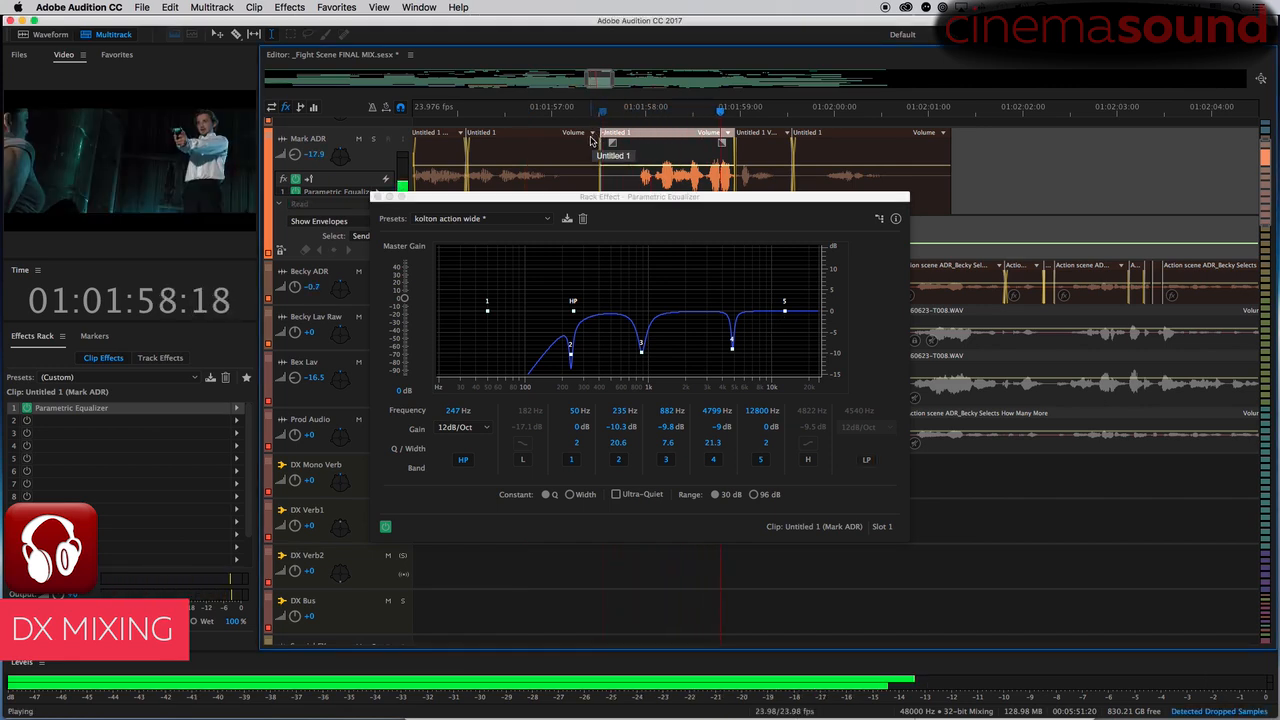
key(space)
click(866, 459)
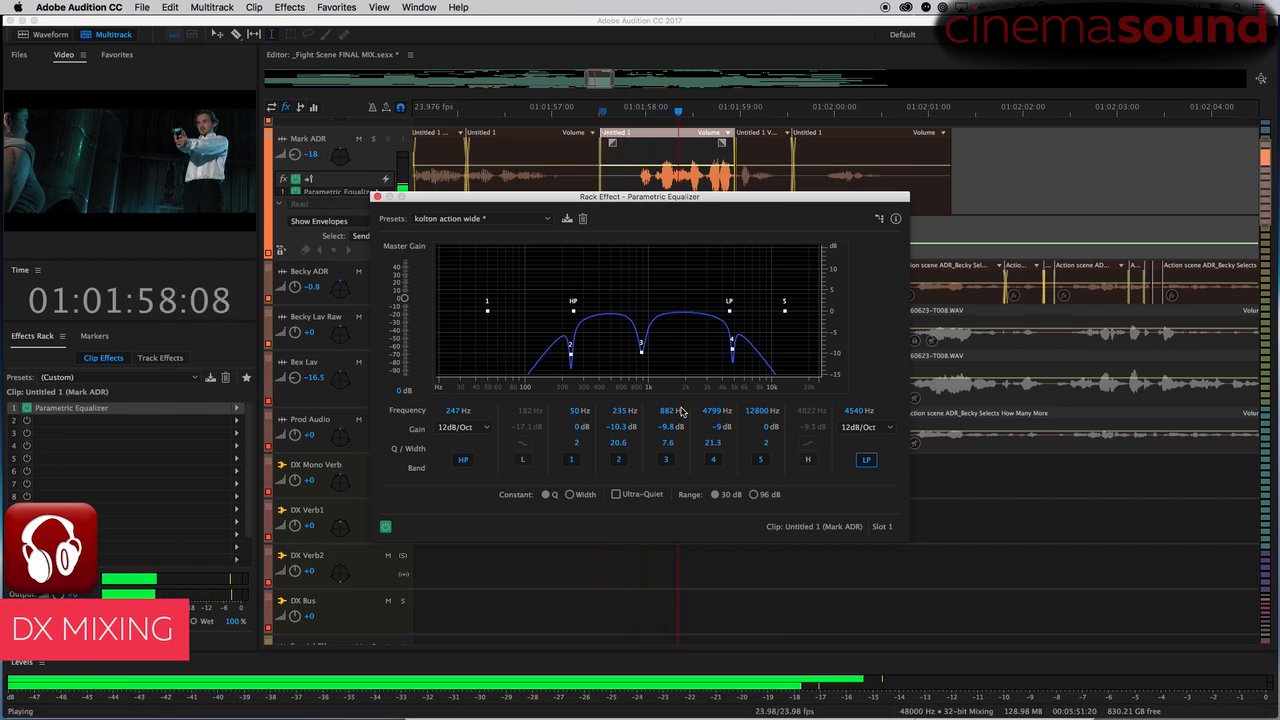
key(space)
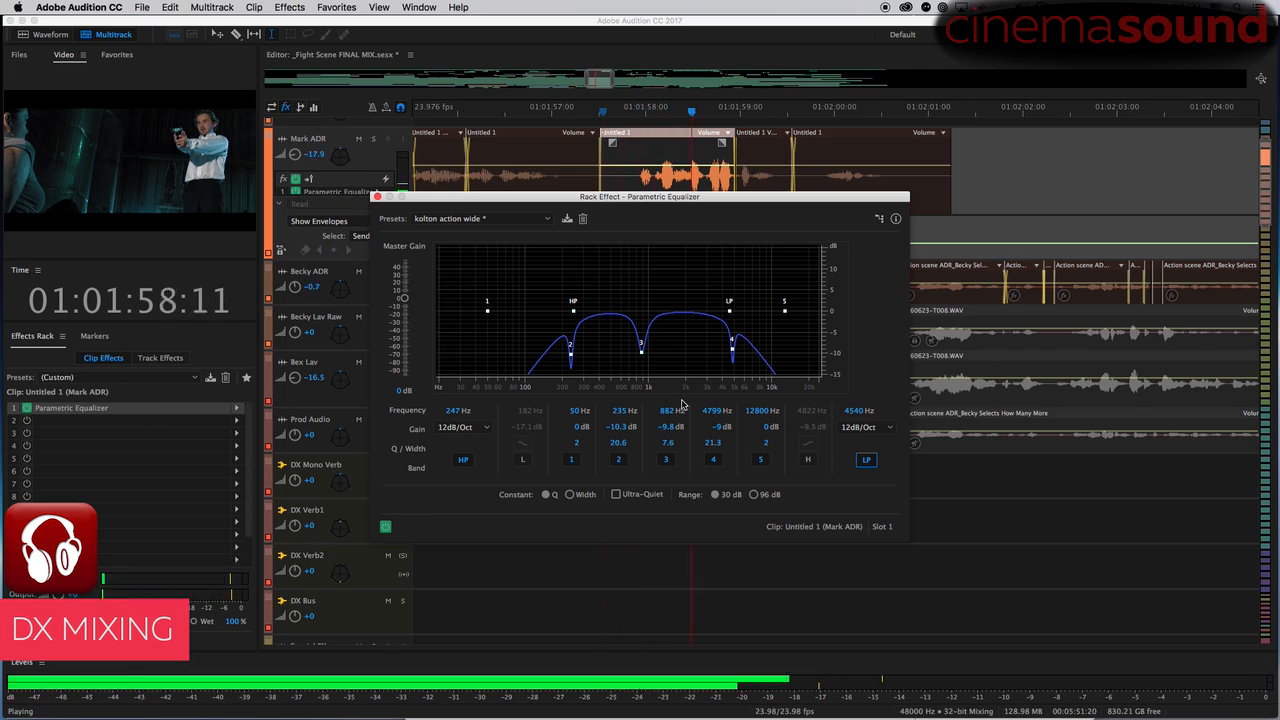
key(space)
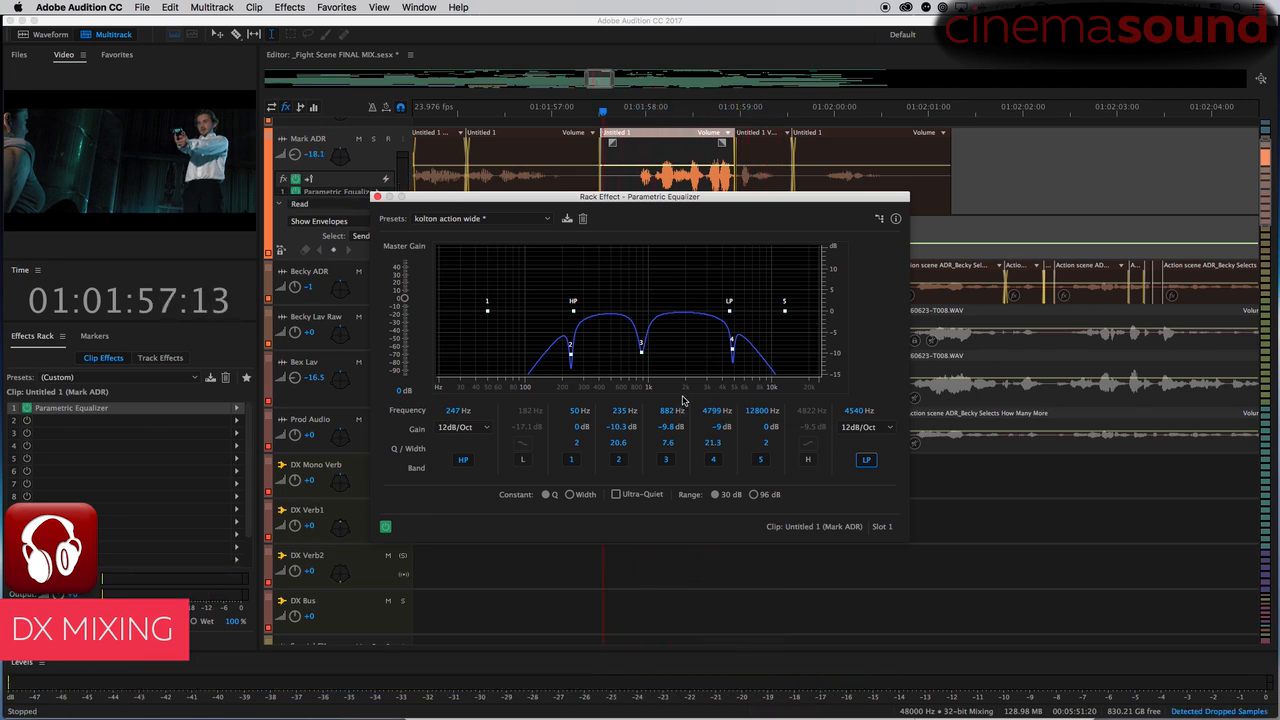
- Set that Mark ADR clip's low-pass and high-pass slopes to 6dB/Oct, auditioning each change, and close the equalizer
click(875, 428)
click(882, 448)
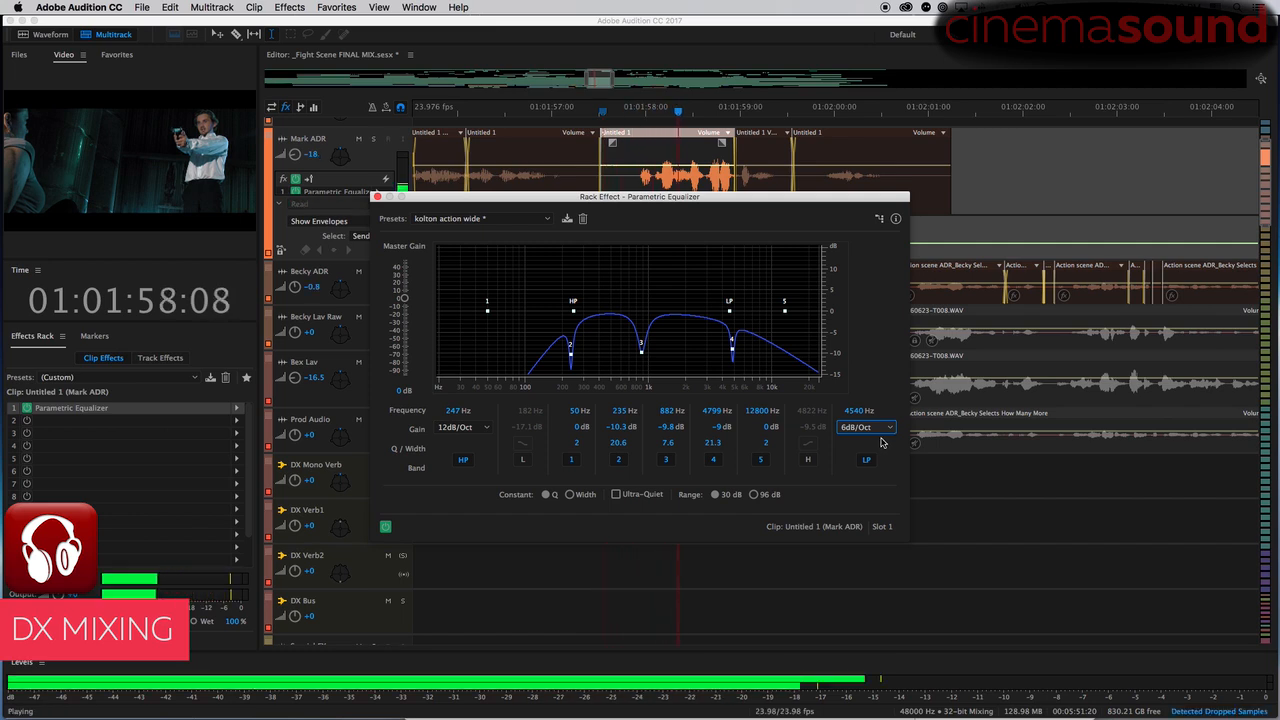
key(space)
click(463, 428)
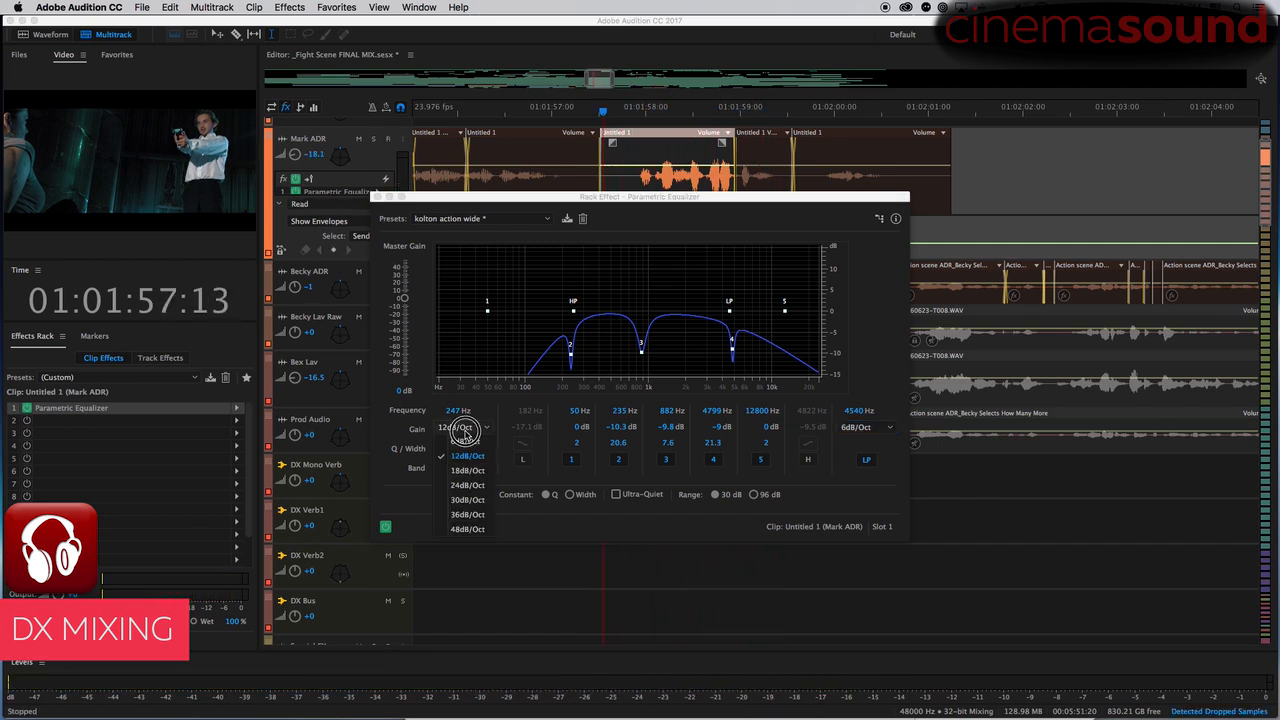
click(466, 442)
key(space)
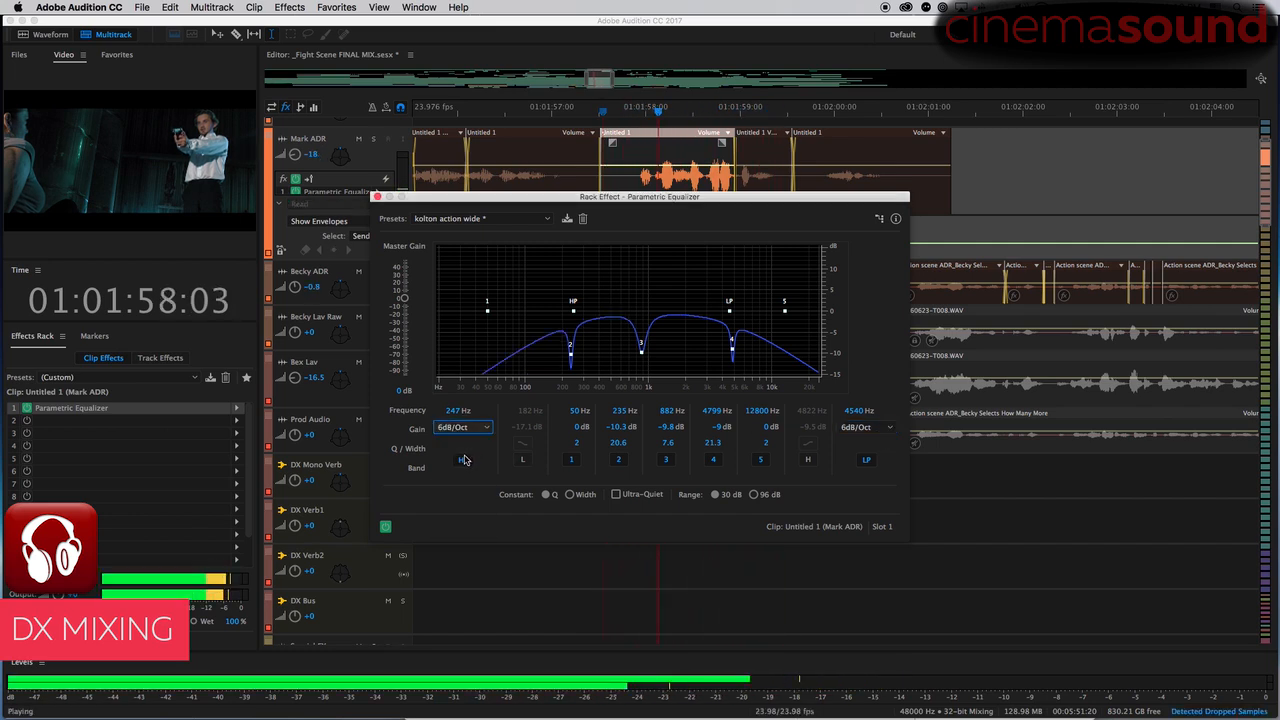
key(space)
click(377, 196)
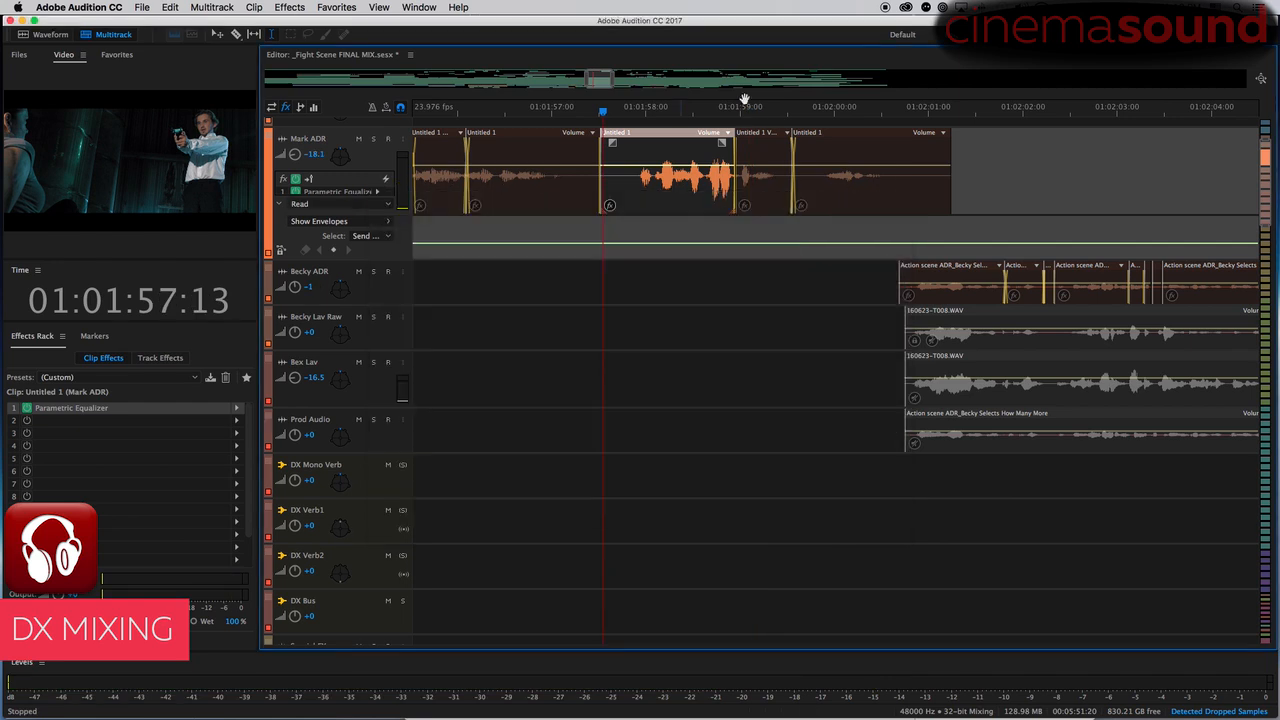
- Set the low-pass and high-pass slopes to 6dB/Oct in the equalizer of the short second-to-last Mark ADR clip of the cluster
click(762, 141)
double_click(90, 414)
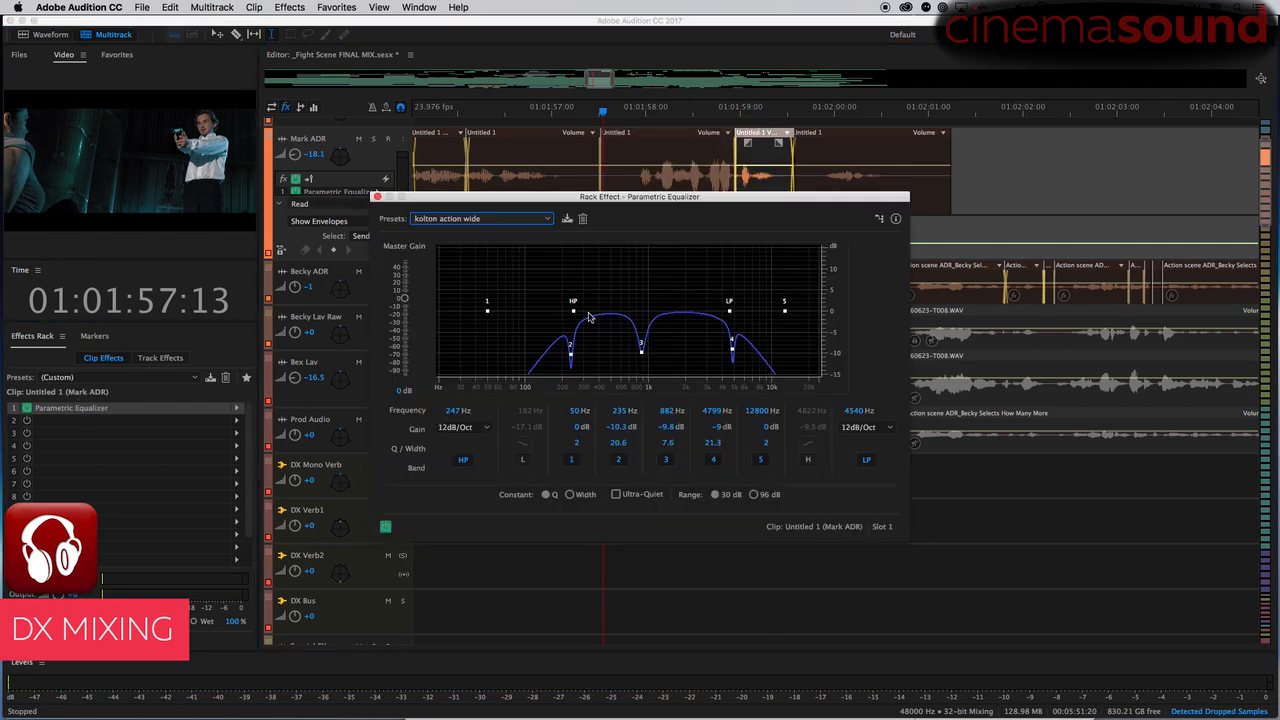
click(866, 427)
click(866, 446)
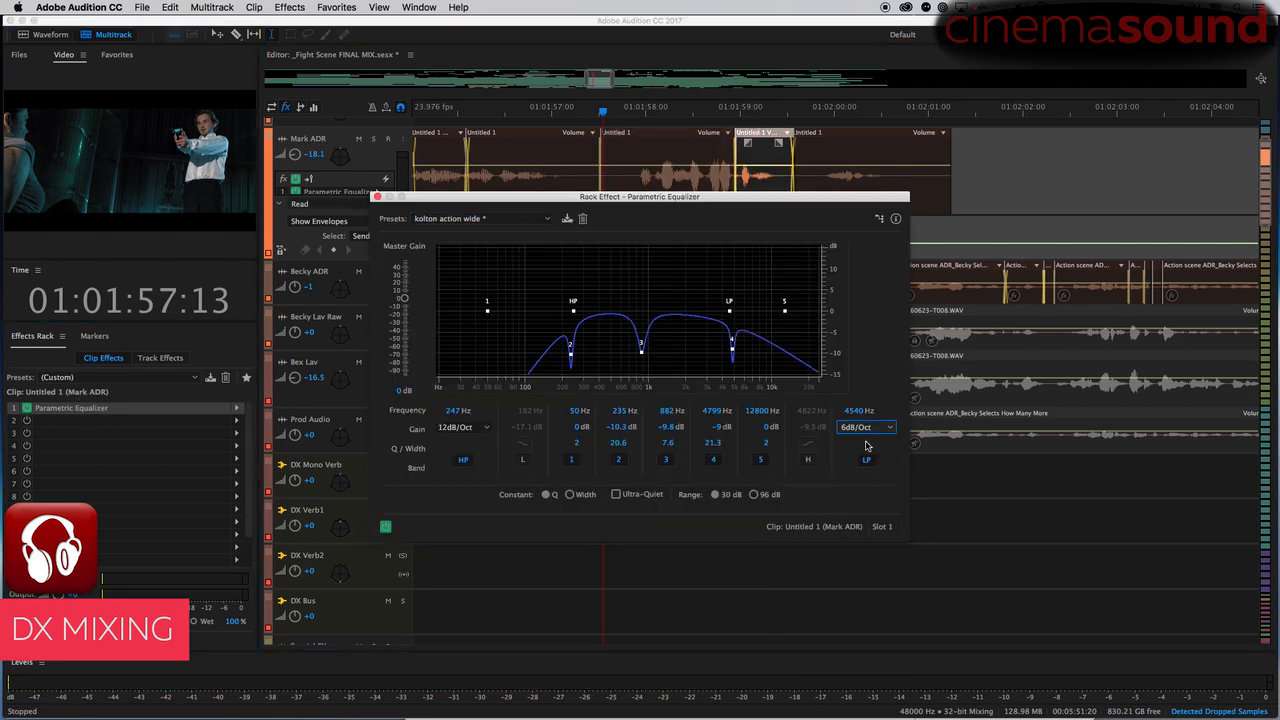
click(465, 428)
click(466, 442)
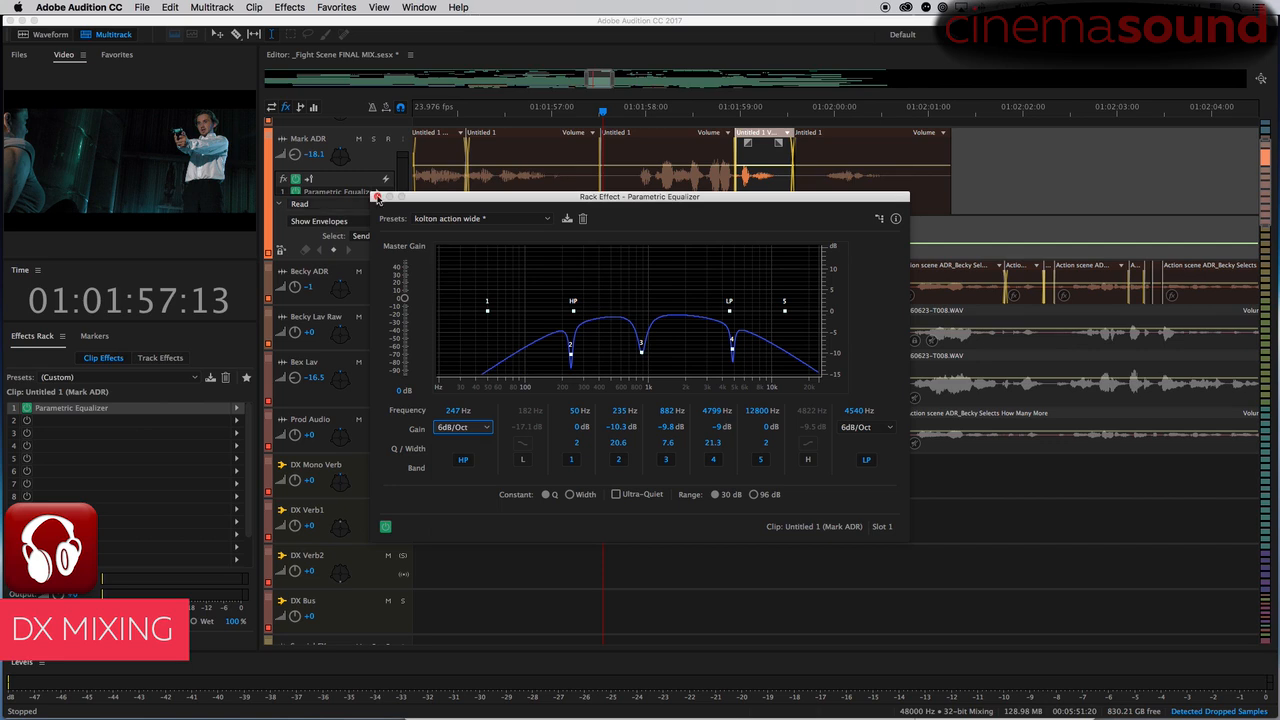
click(377, 197)
- Set the low-pass and high-pass slopes to 6dB/Oct in the equalizer of the last Mark ADR clip of the cluster
click(843, 143)
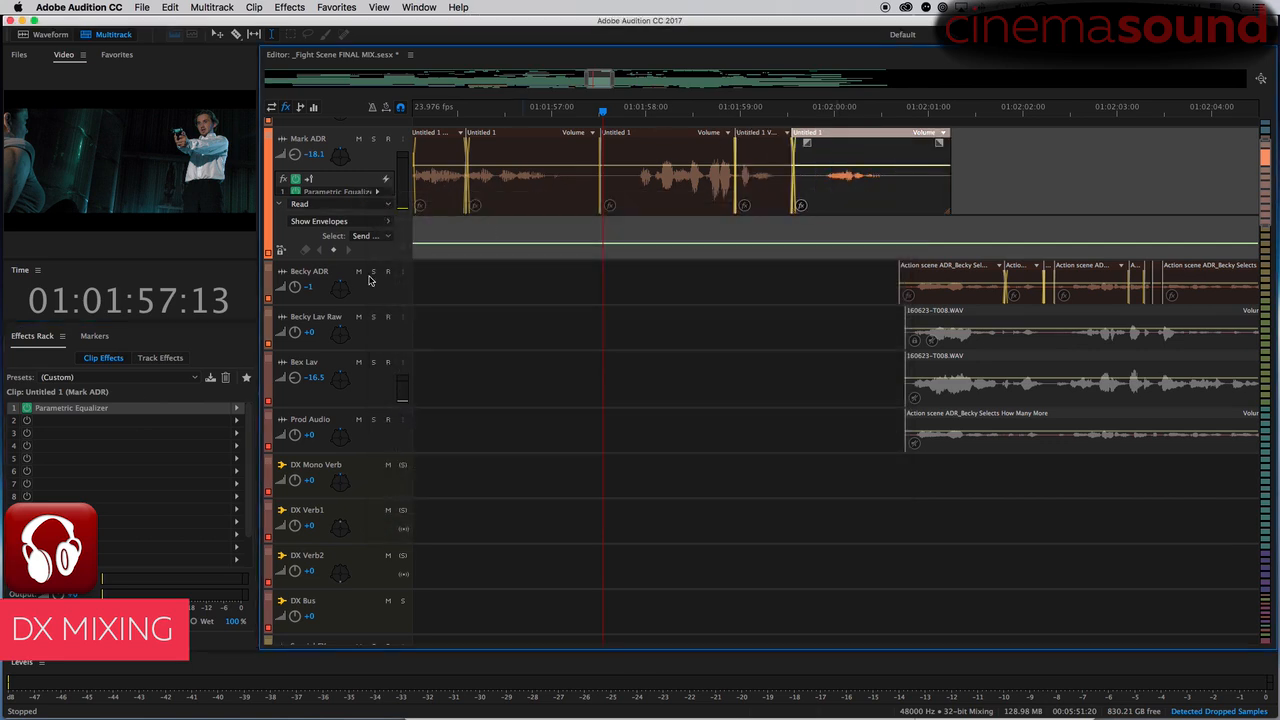
double_click(91, 412)
click(851, 427)
click(858, 414)
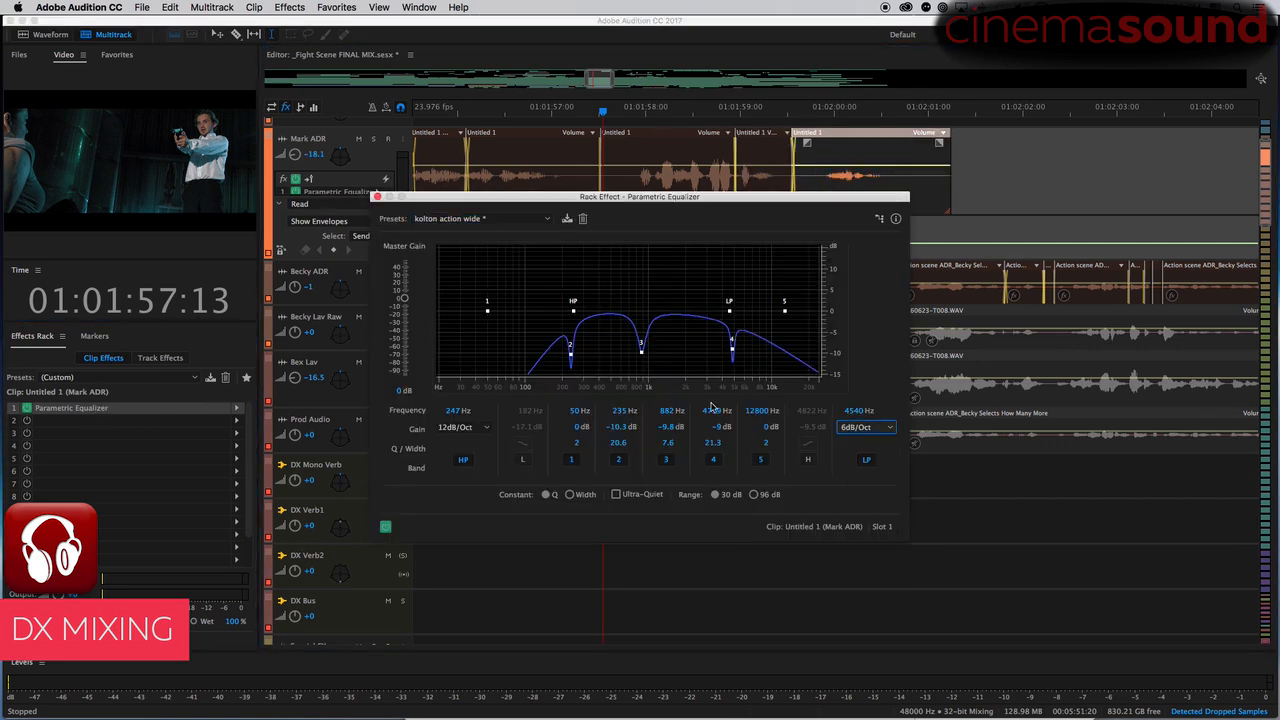
click(476, 430)
click(457, 443)
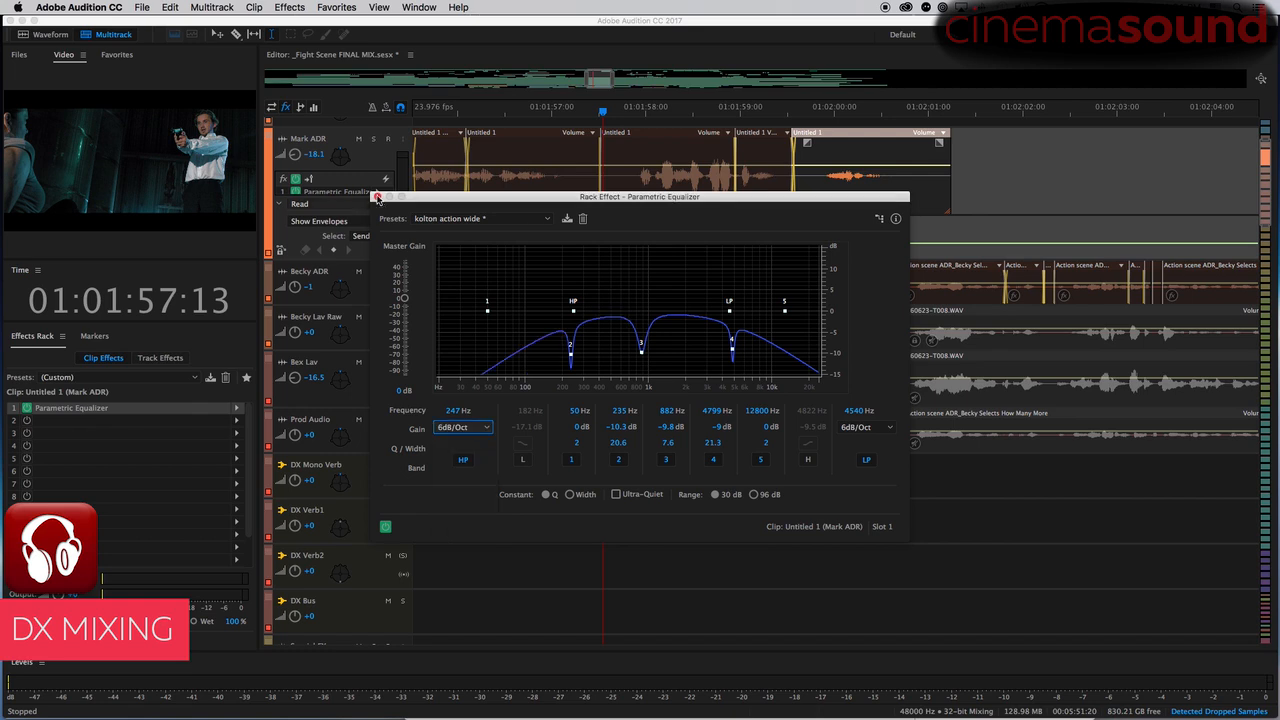
click(377, 196)
- Audition the Mark ADR clips from 01:01:55:19 and from 01:01:51:01, and replay from just before the first Becky ADR clip
click(441, 106)
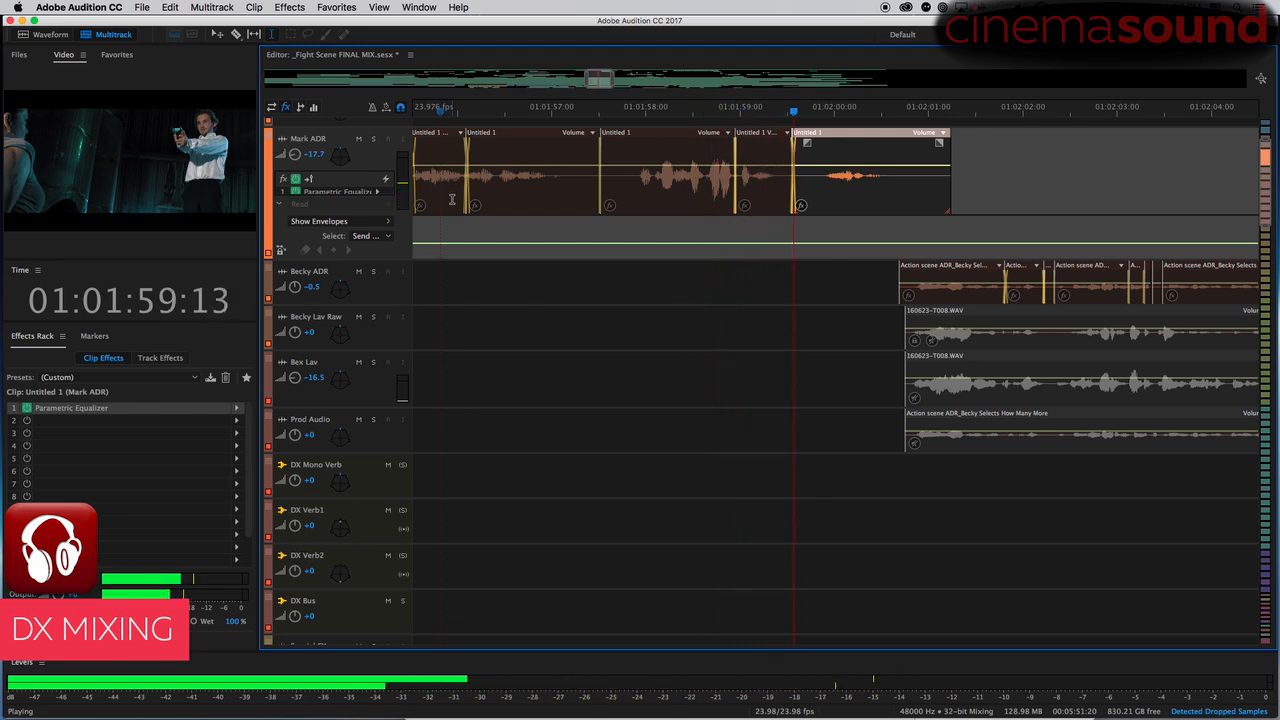
key(space)
drag(592, 85, 578, 92)
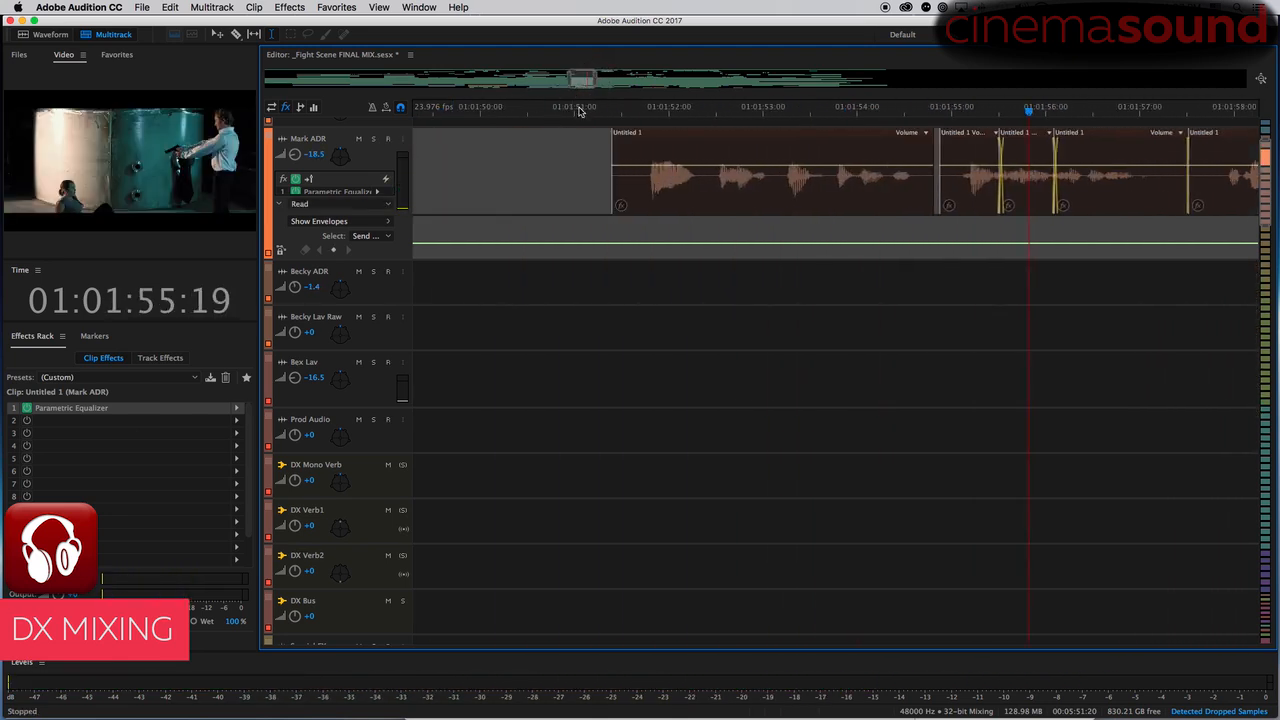
click(577, 108)
key(space)
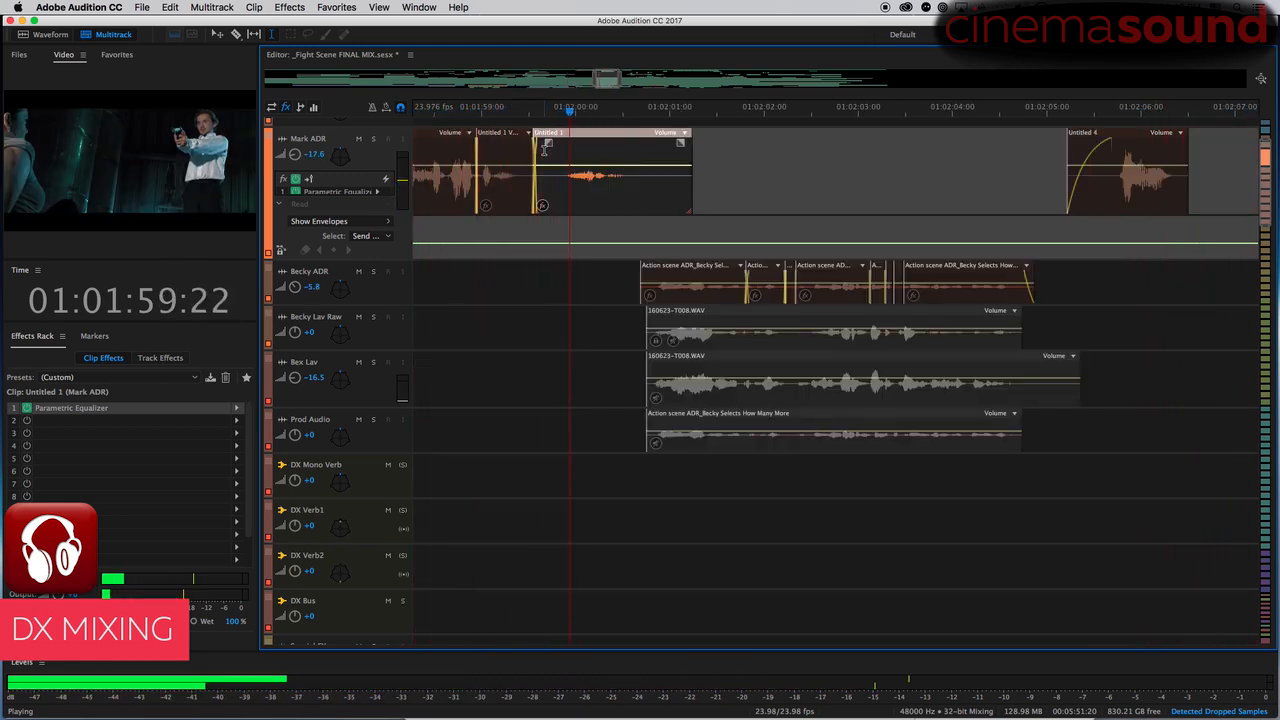
key(space)
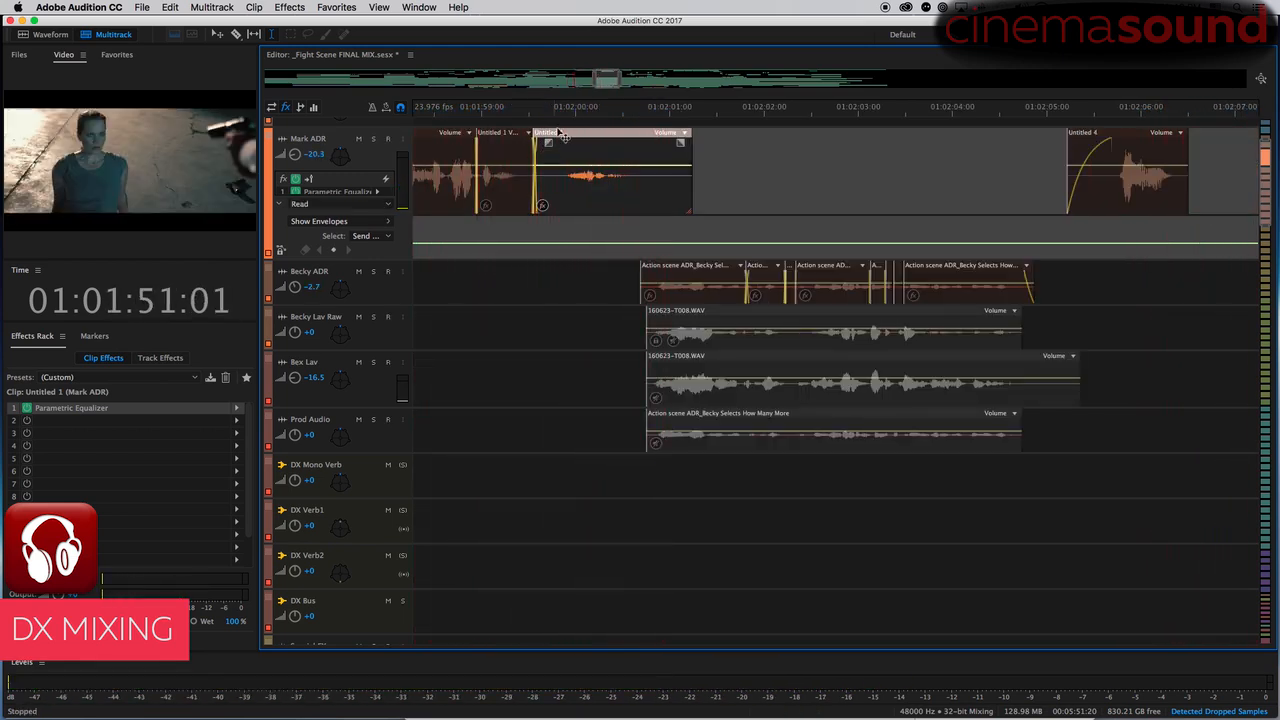
drag(598, 80, 600, 80)
click(575, 112)
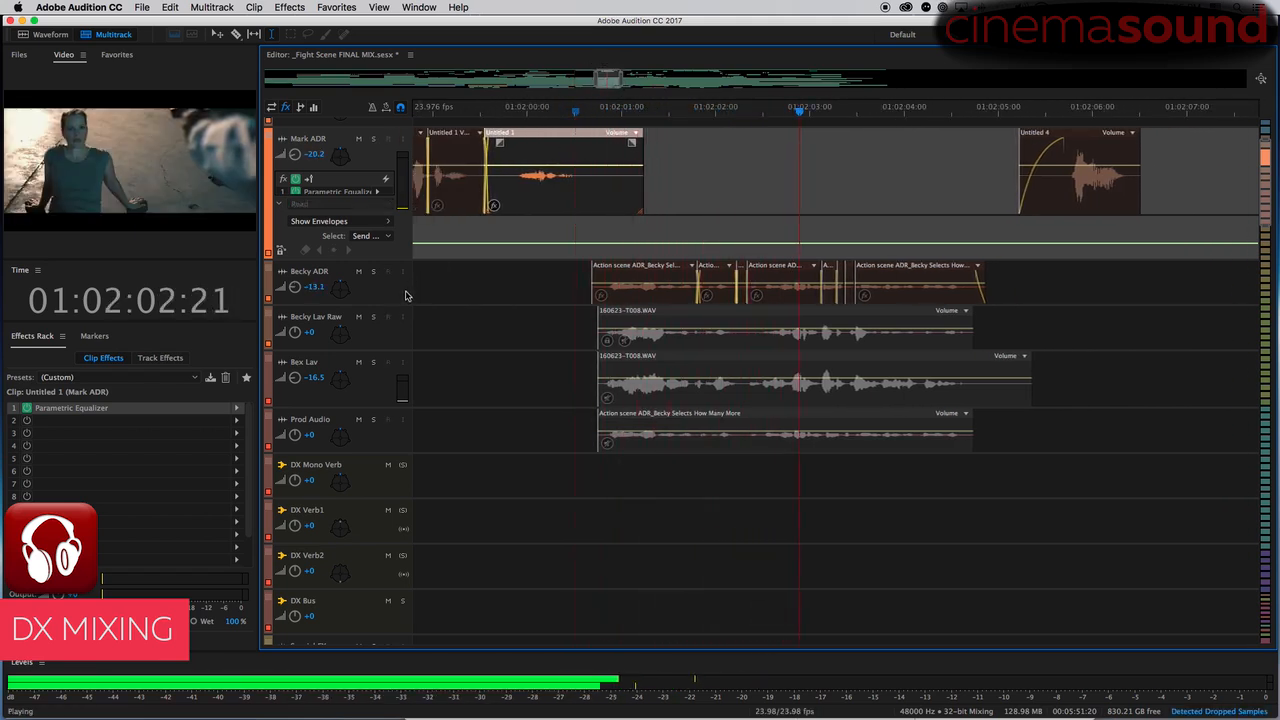
- Stop playback, show the mixer and set the Becky ADR track's automation mode to Touch
key(space)
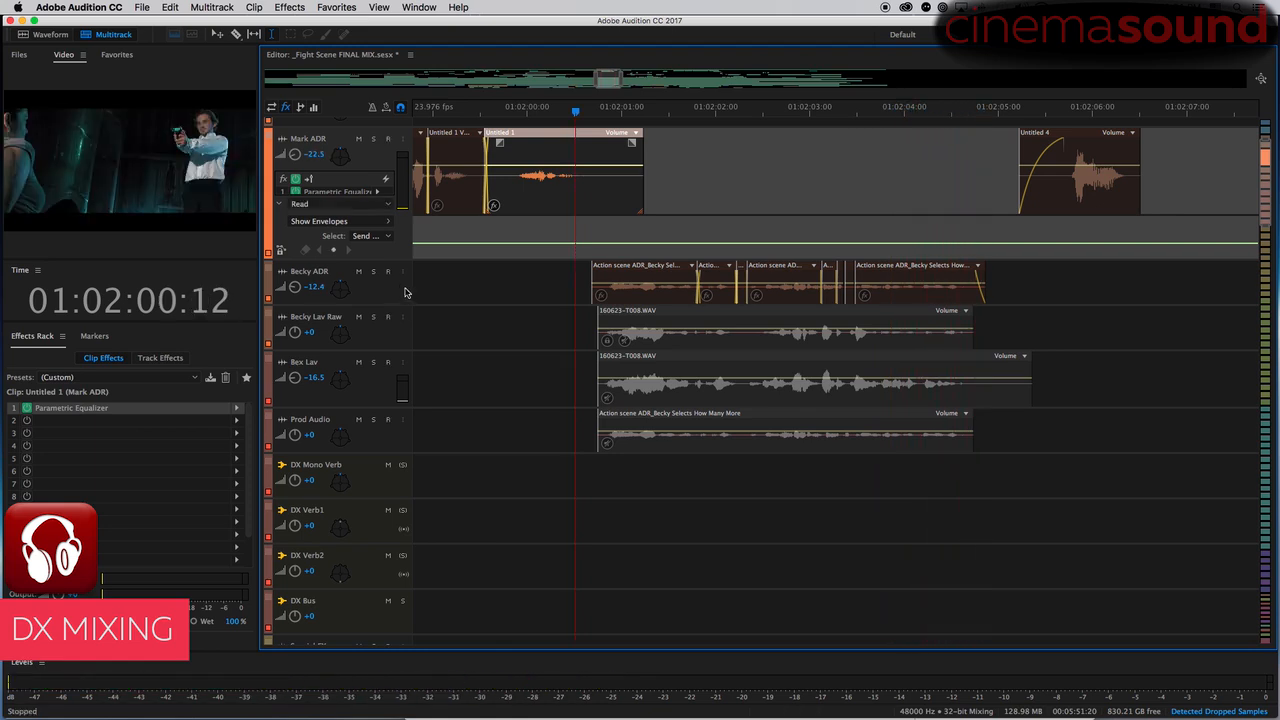
click(400, 292)
key(alt+2)
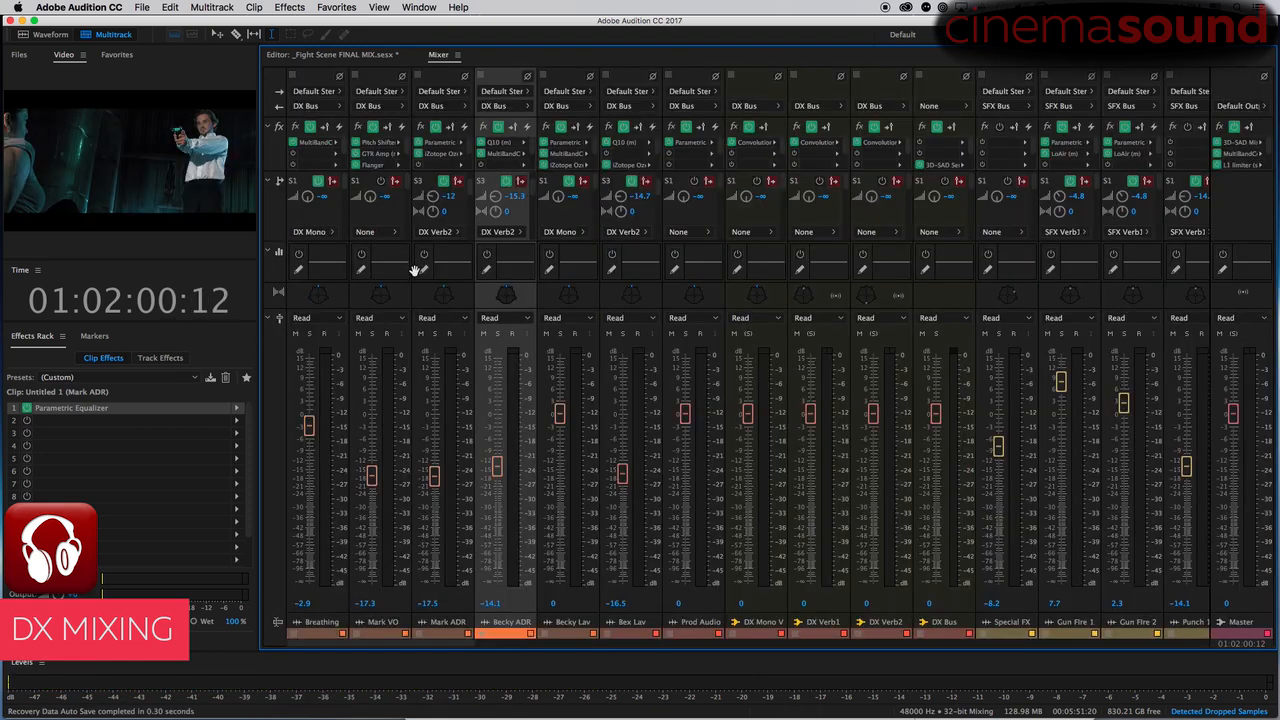
click(515, 318)
click(518, 380)
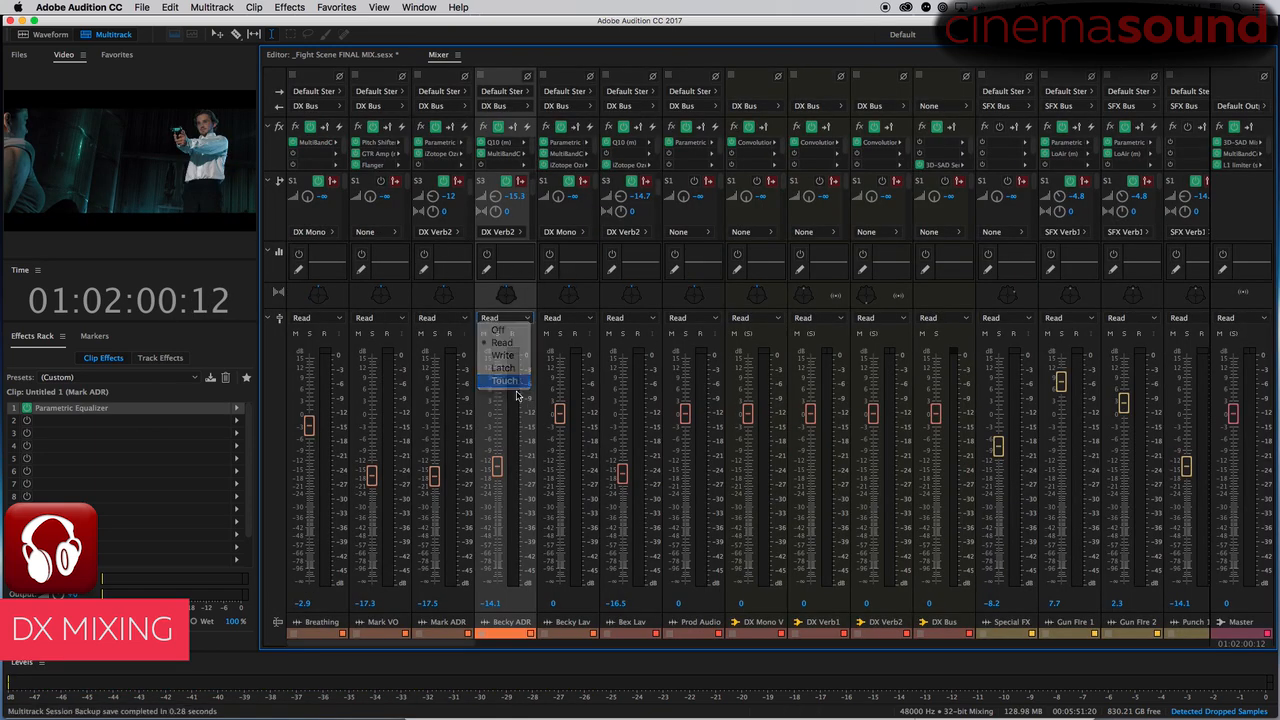
- Record volume automation for Becky ADR from 01:02:00:12 in repeated passes, riding its fader up to about -7.5 dB
key(space)
drag(498, 468, 500, 470)
key(space)
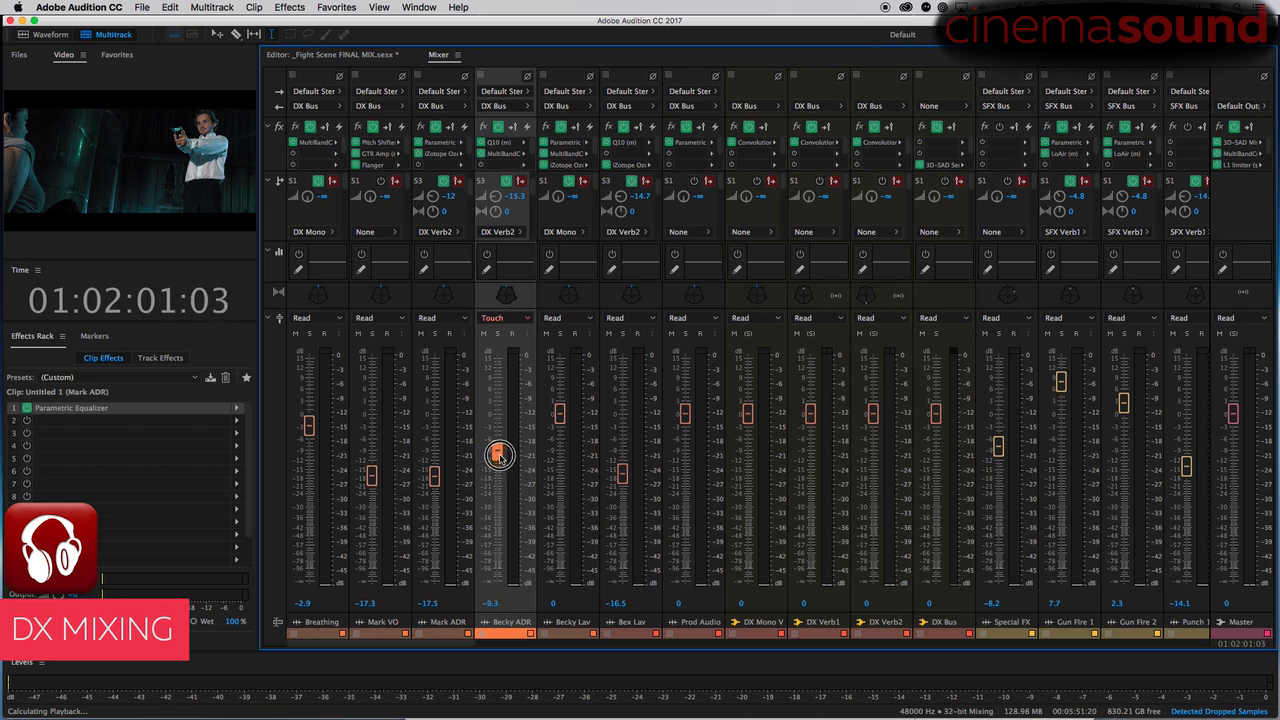
drag(500, 455, 500, 454)
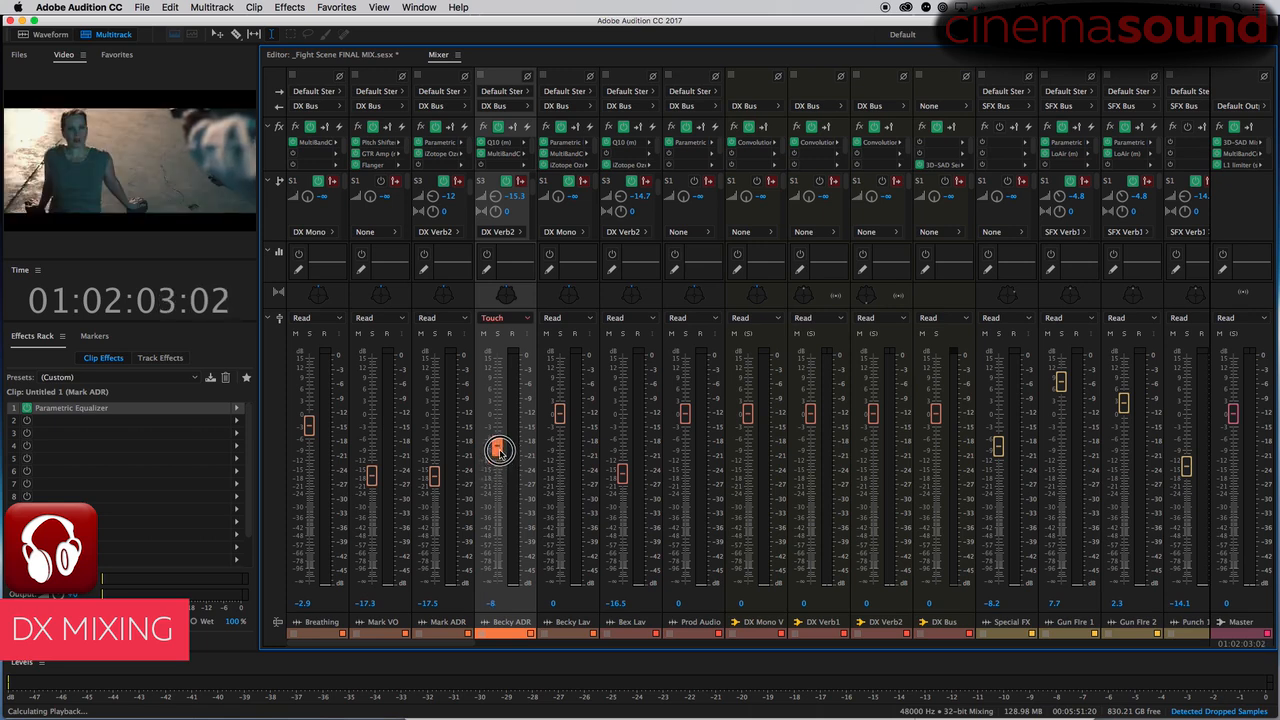
key(space)
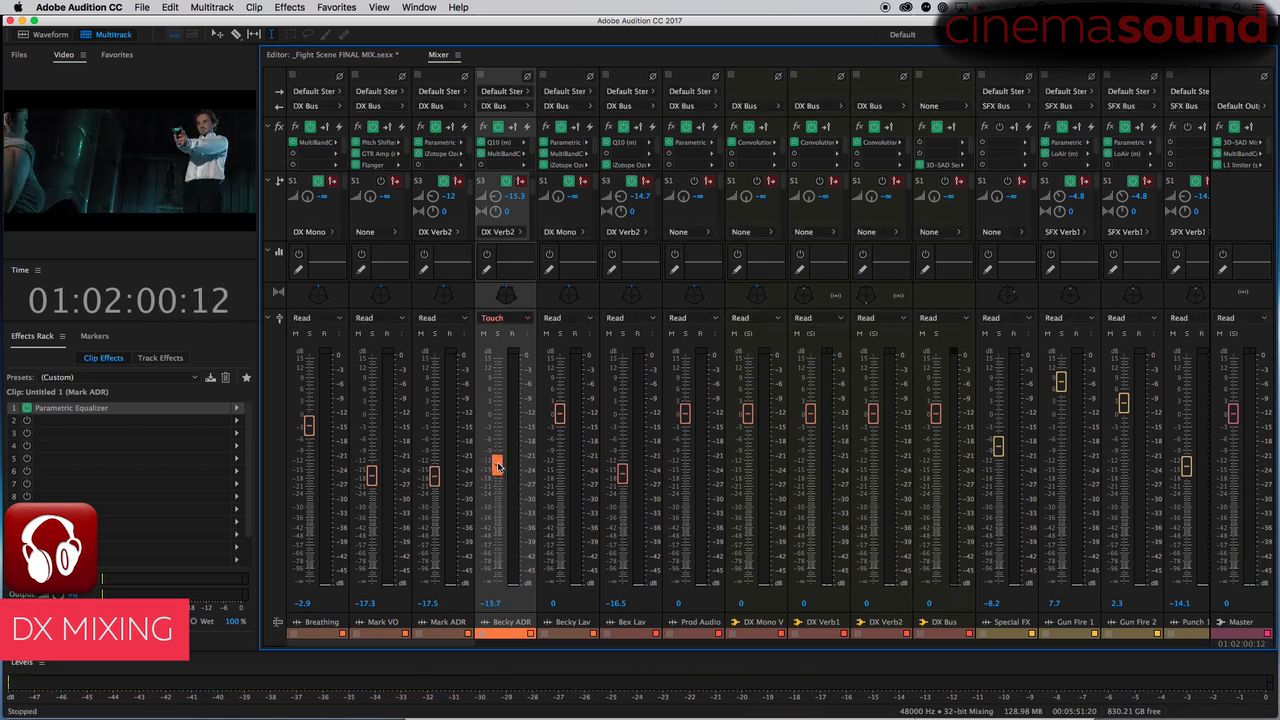
drag(497, 467, 500, 449)
key(space)
key(space)
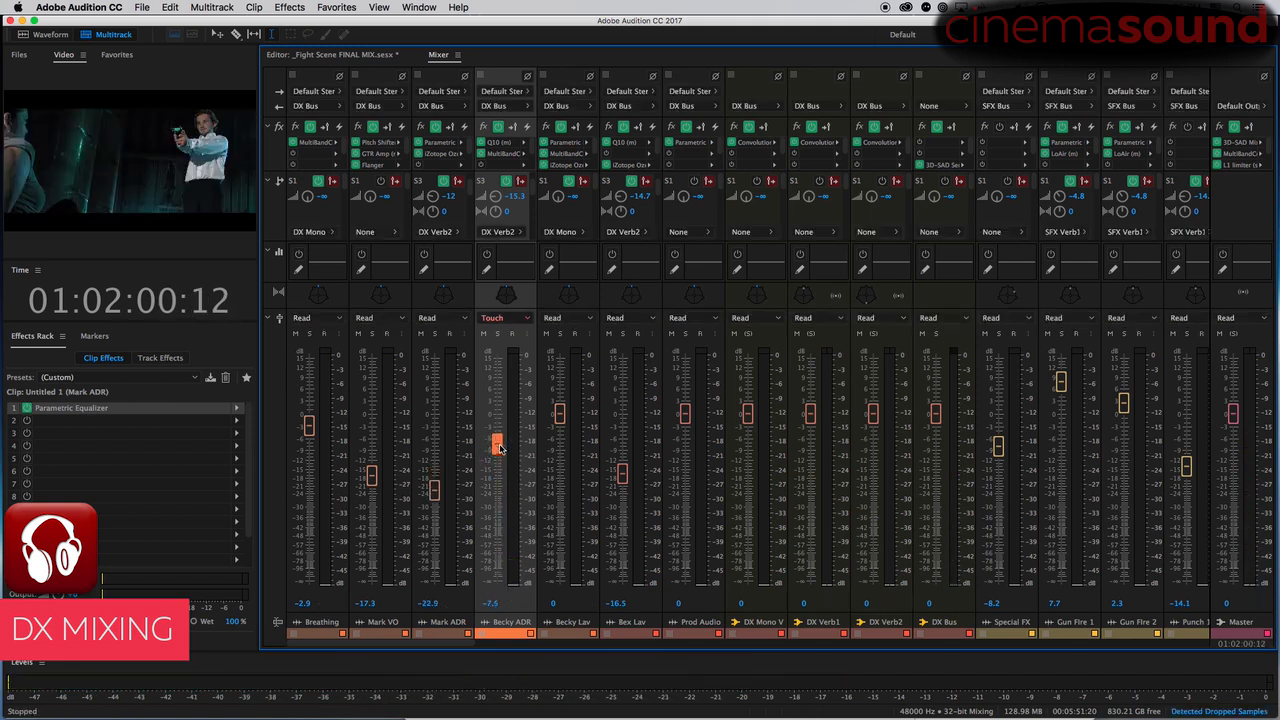
drag(497, 464, 498, 440)
key(space)
key(space)
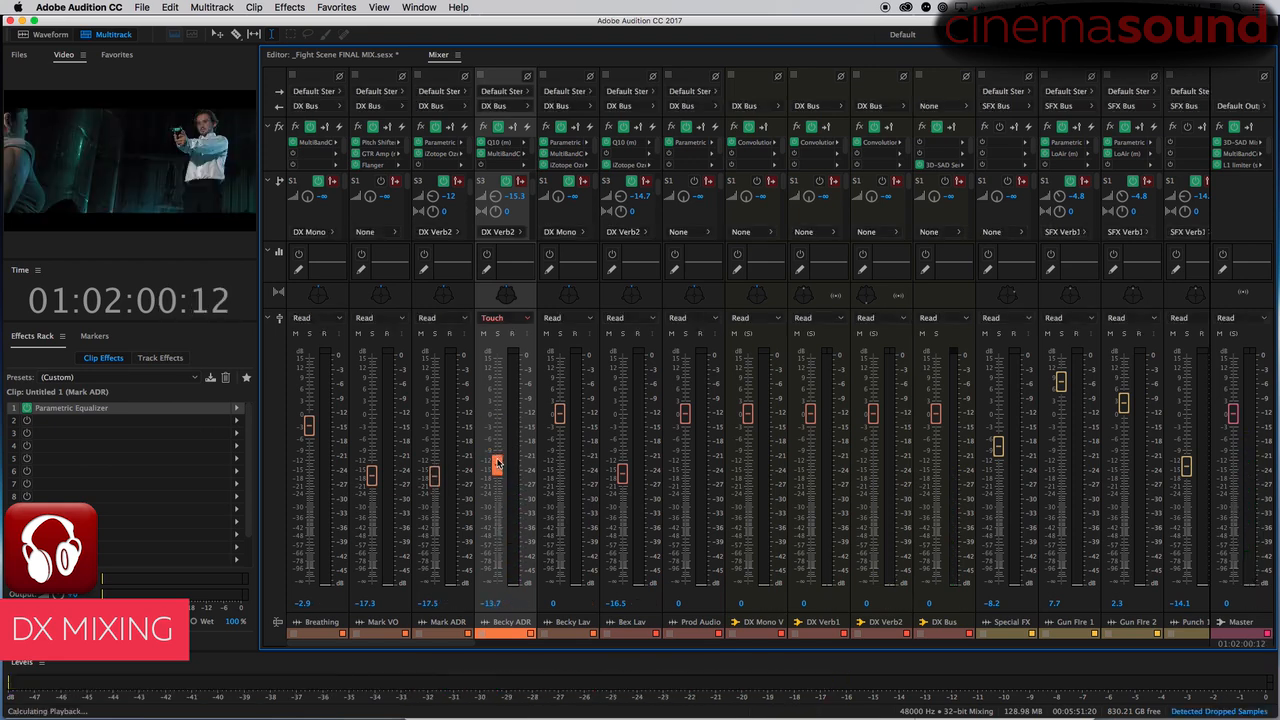
- Set the linked bands of Becky ADR's MultiBandCompressor to a -43 dB threshold, 37 ms attack and 210 ms release
double_click(508, 155)
drag(833, 57, 646, 51)
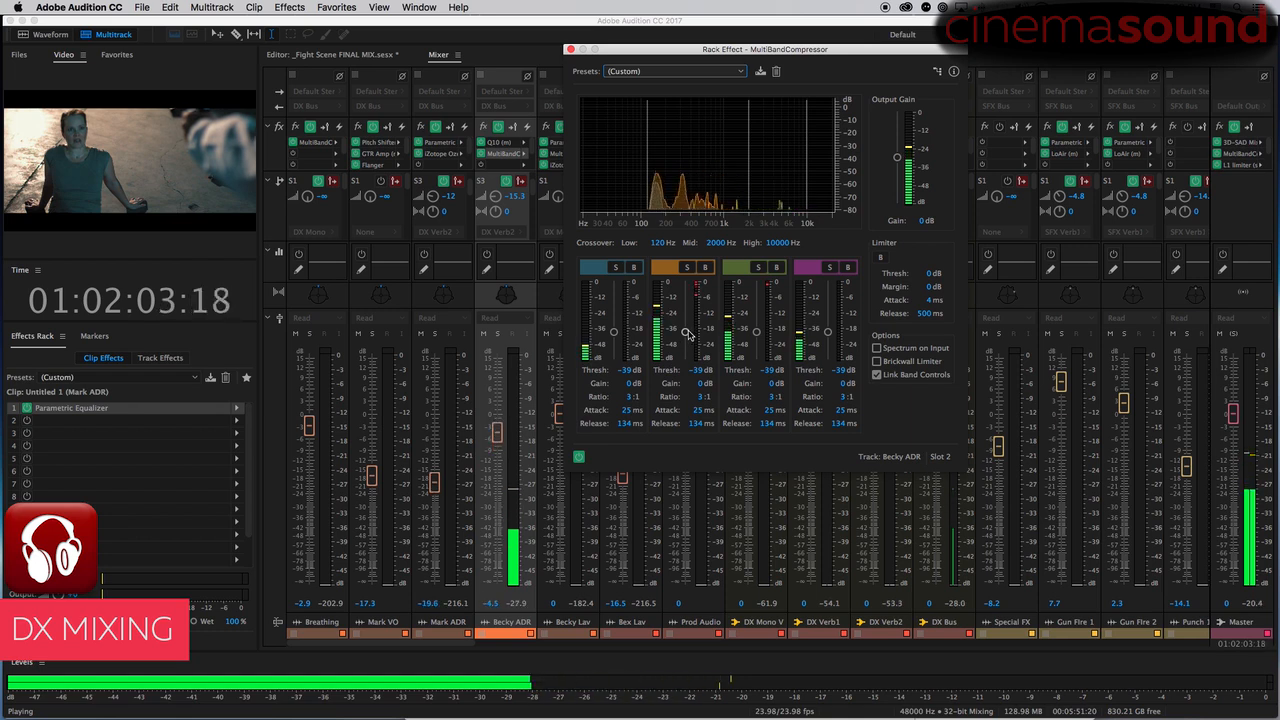
key(space)
drag(688, 336, 686, 338)
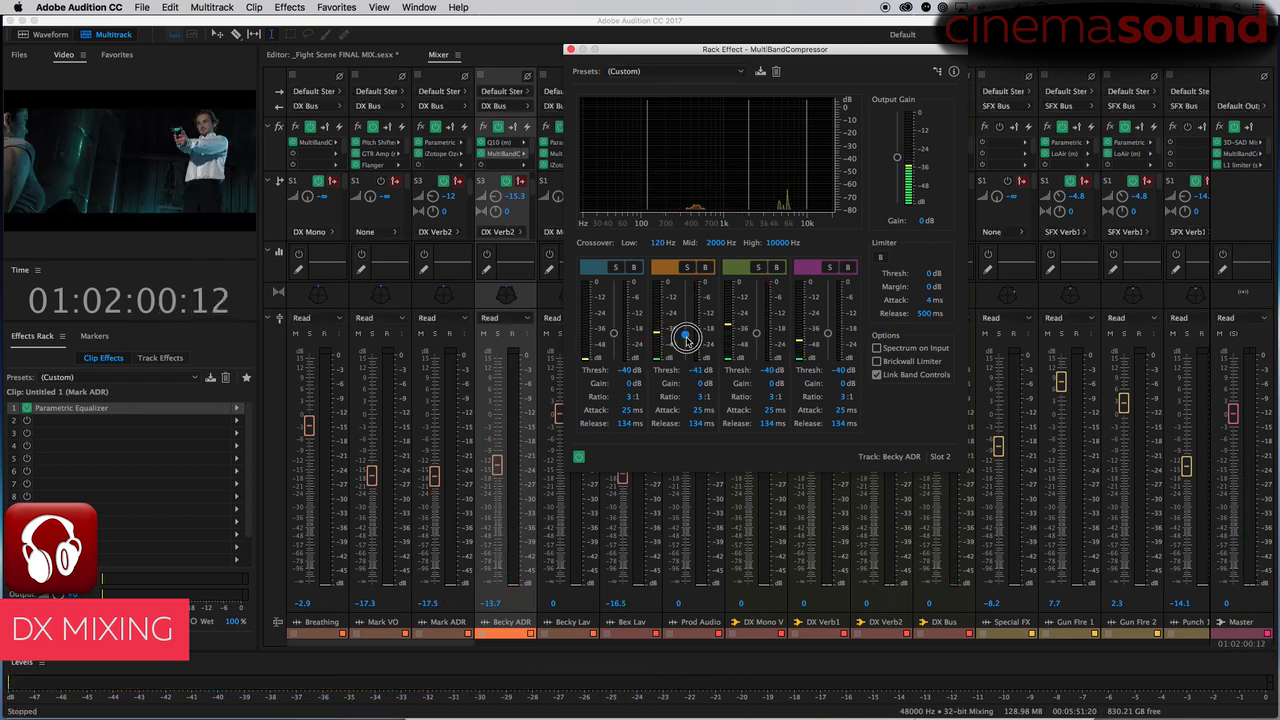
drag(701, 424, 722, 428)
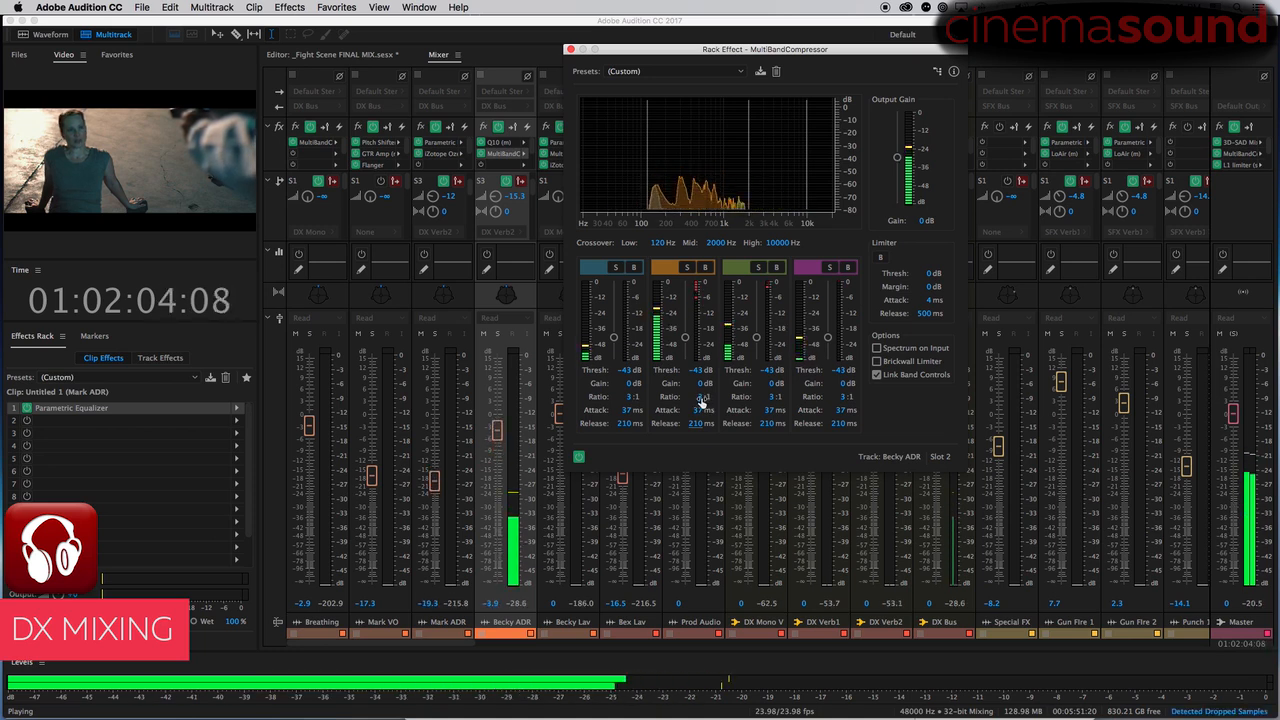
- With the bands unlinked, set the compressor crossovers to 134.8, 847.5 and 5443.4 Hz and the second band's threshold to -39 dB
key(space)
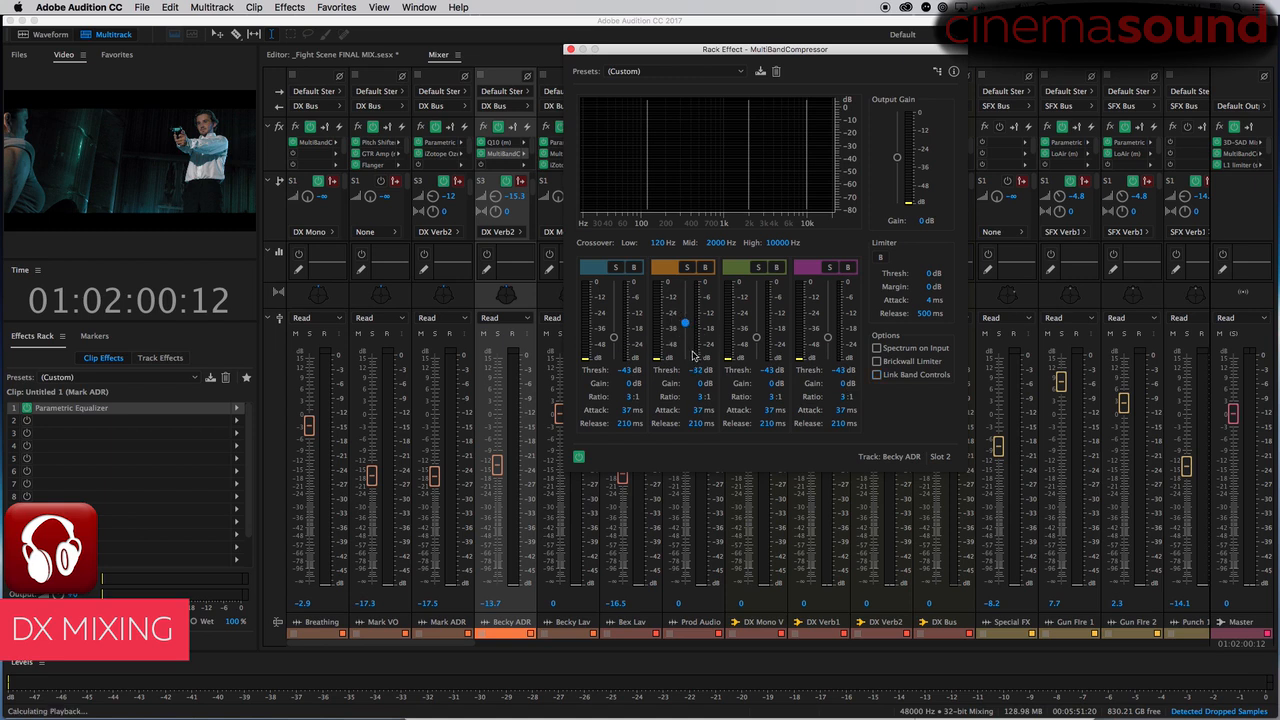
key(space)
drag(735, 152, 652, 168)
drag(806, 160, 784, 175)
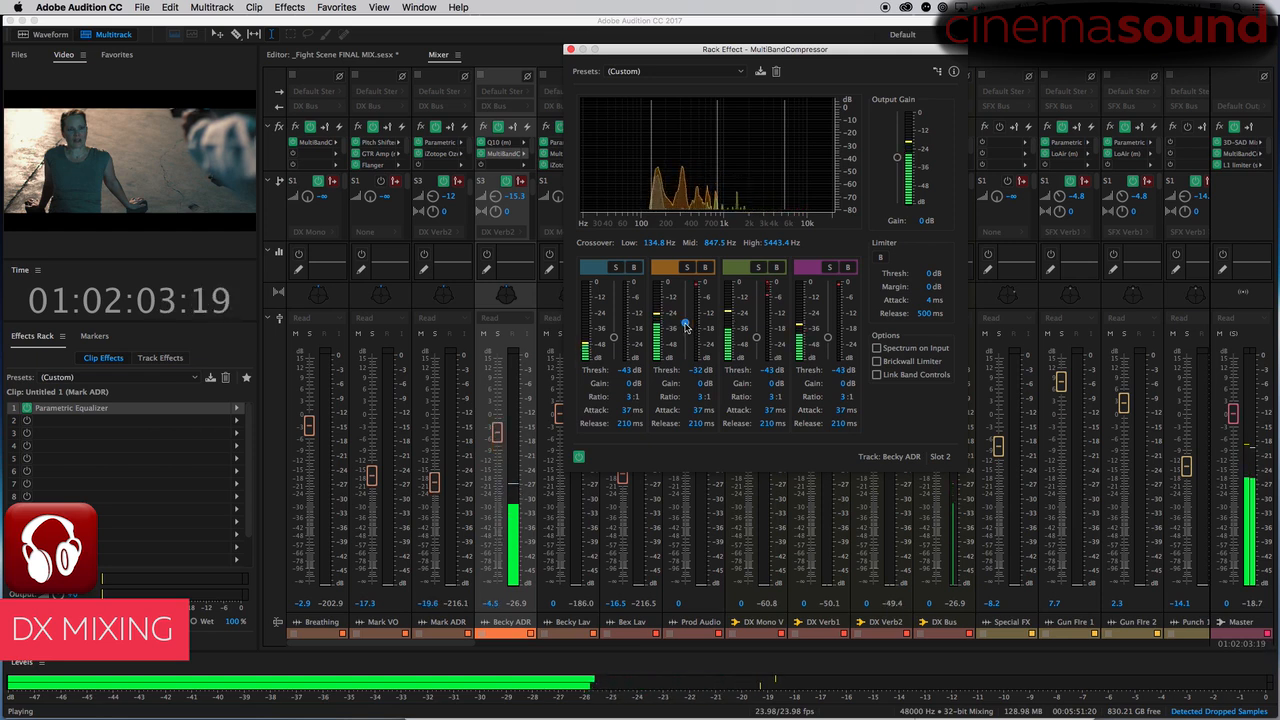
key(space)
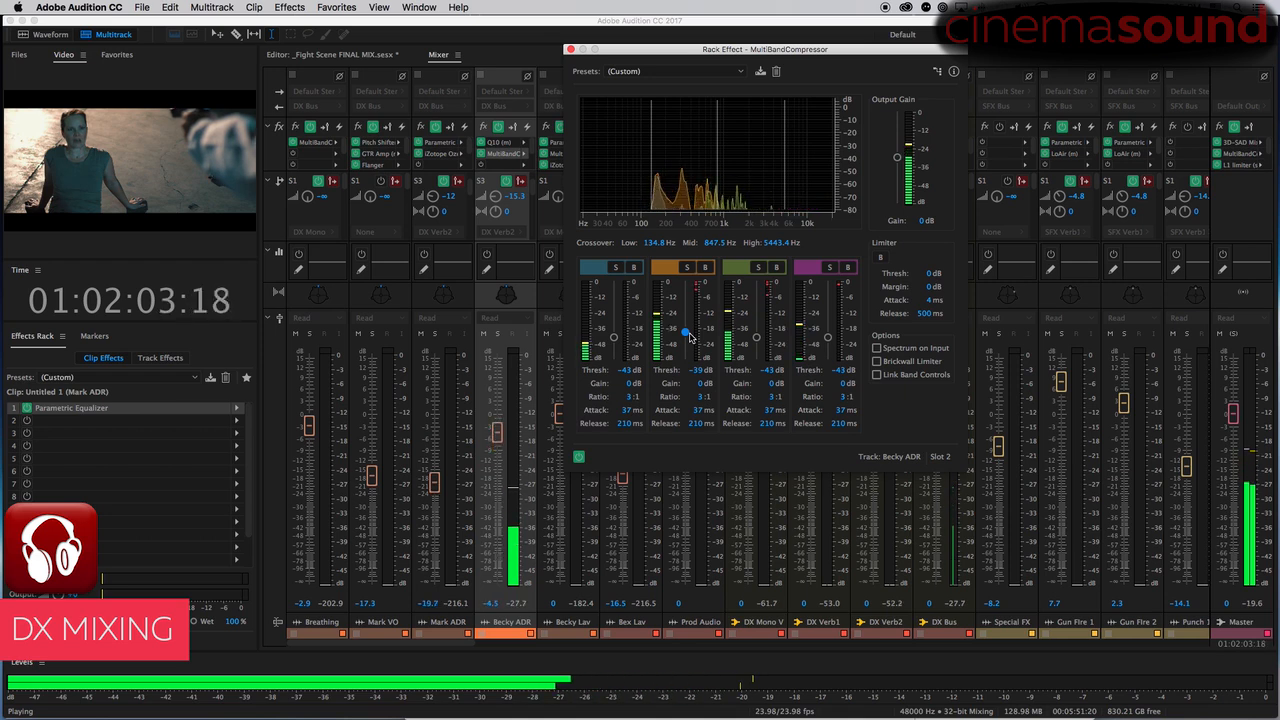
key(space)
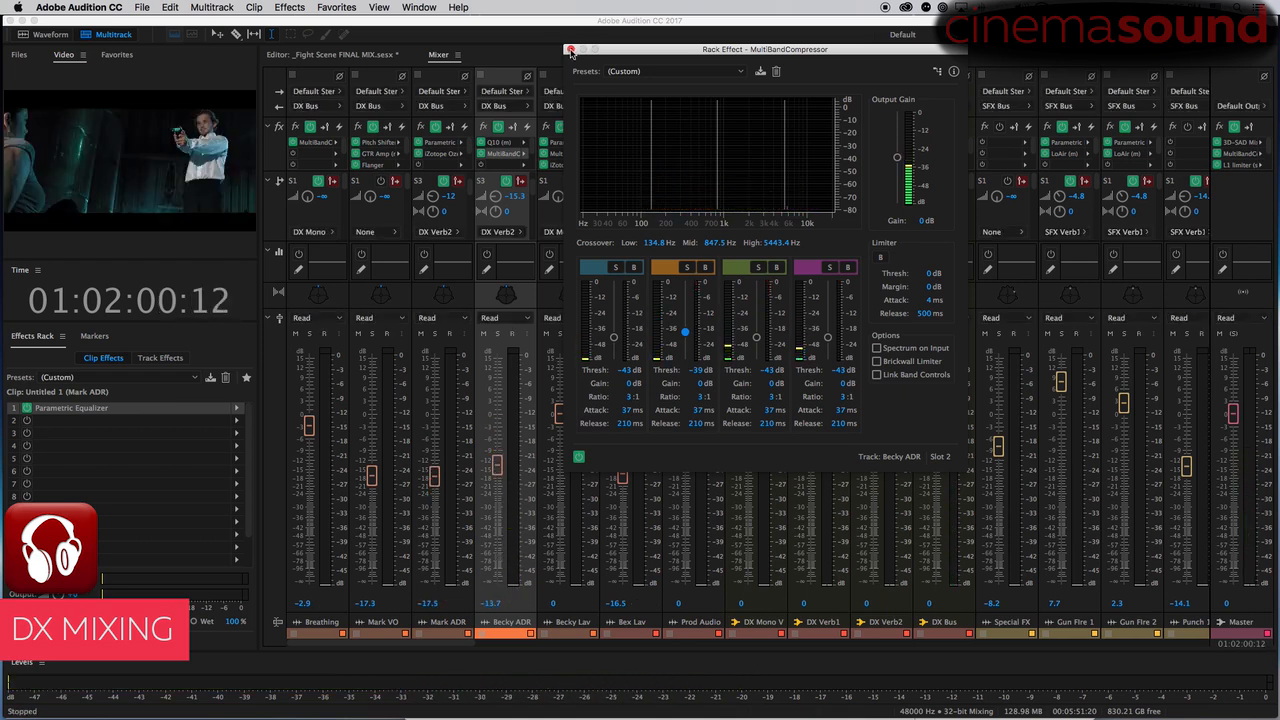
click(570, 49)
- Audition the earlier Becky ADR dialogue from 01:01:18:06 while viewing the mixer
key(alt+1)
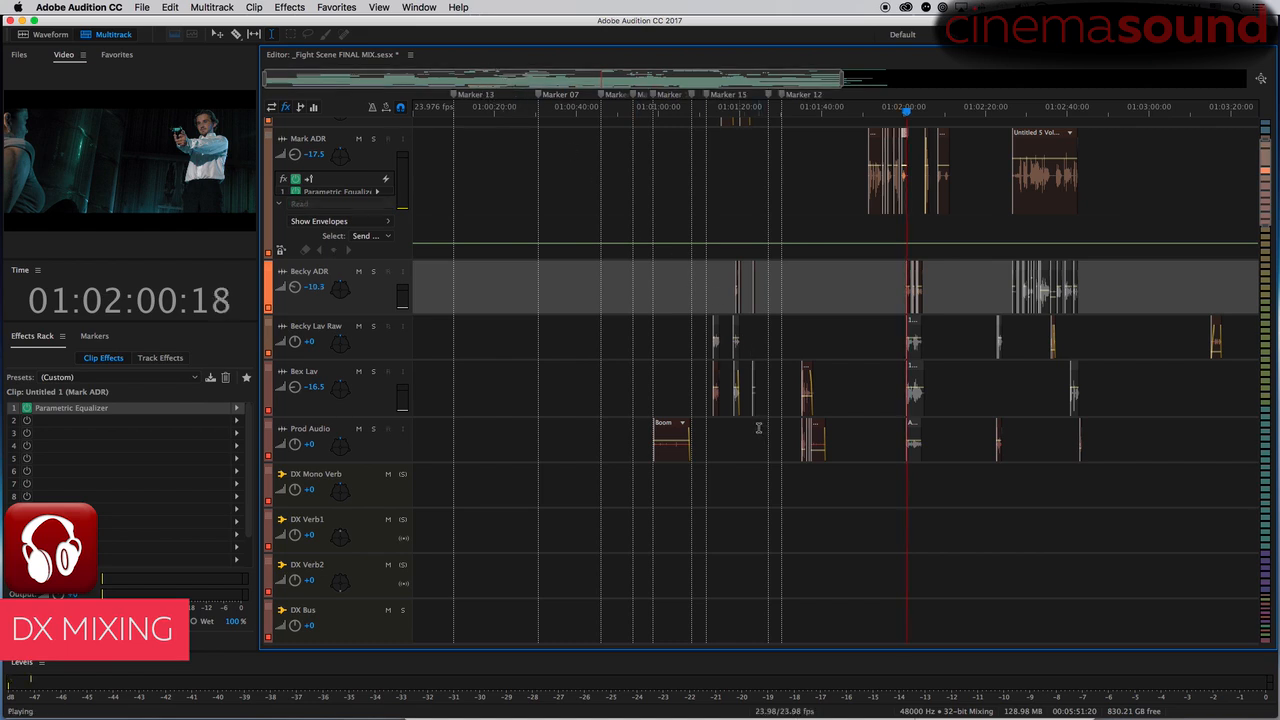
key(space)
click(730, 283)
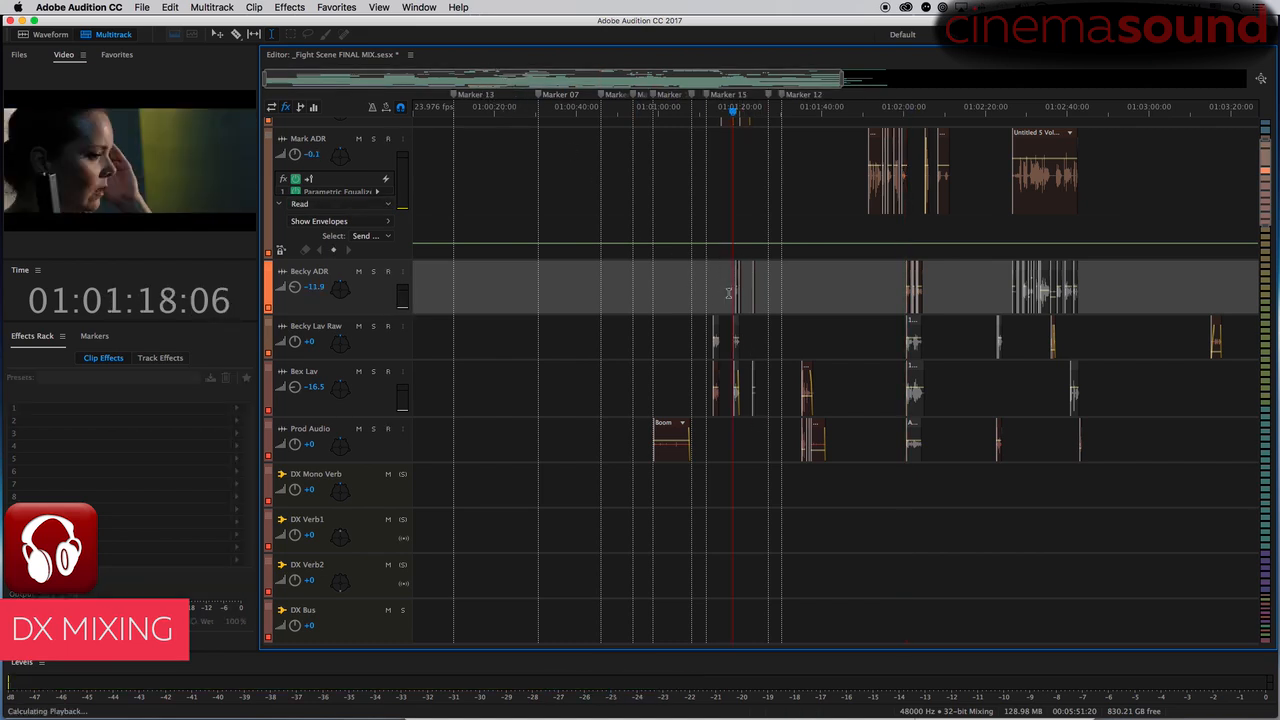
key(space)
key(alt+2)
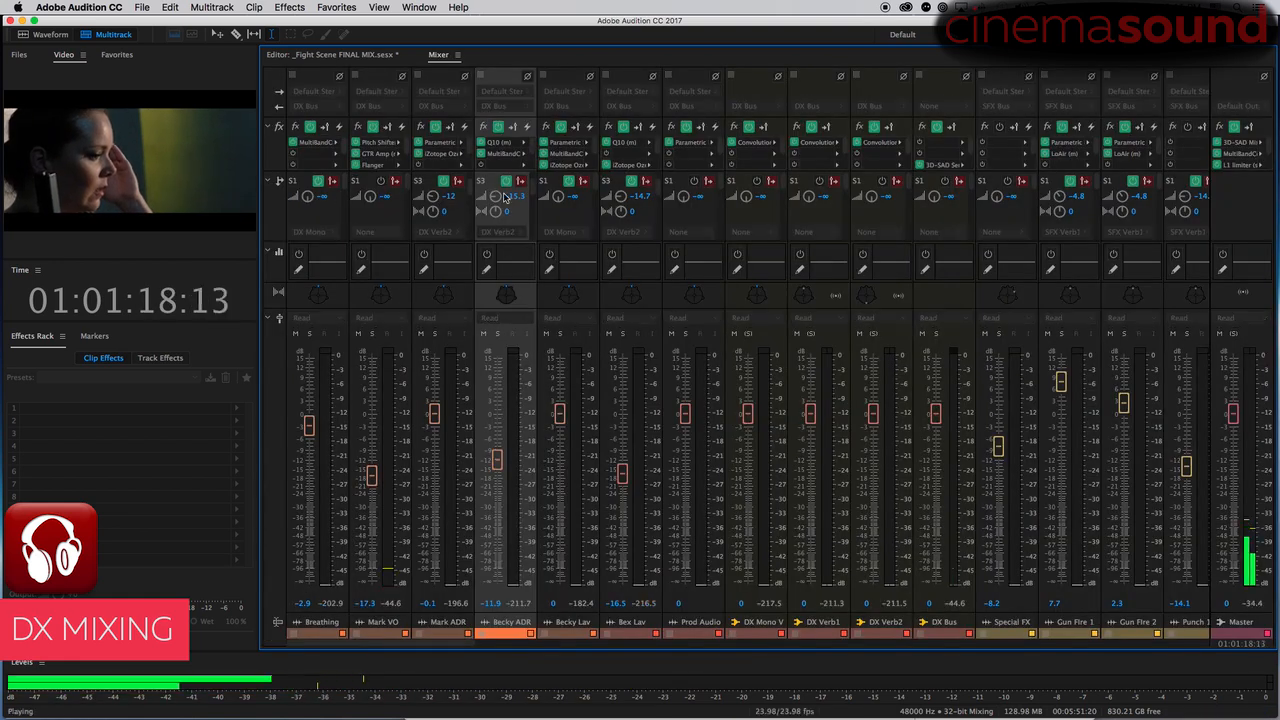
key(space)
click(519, 318)
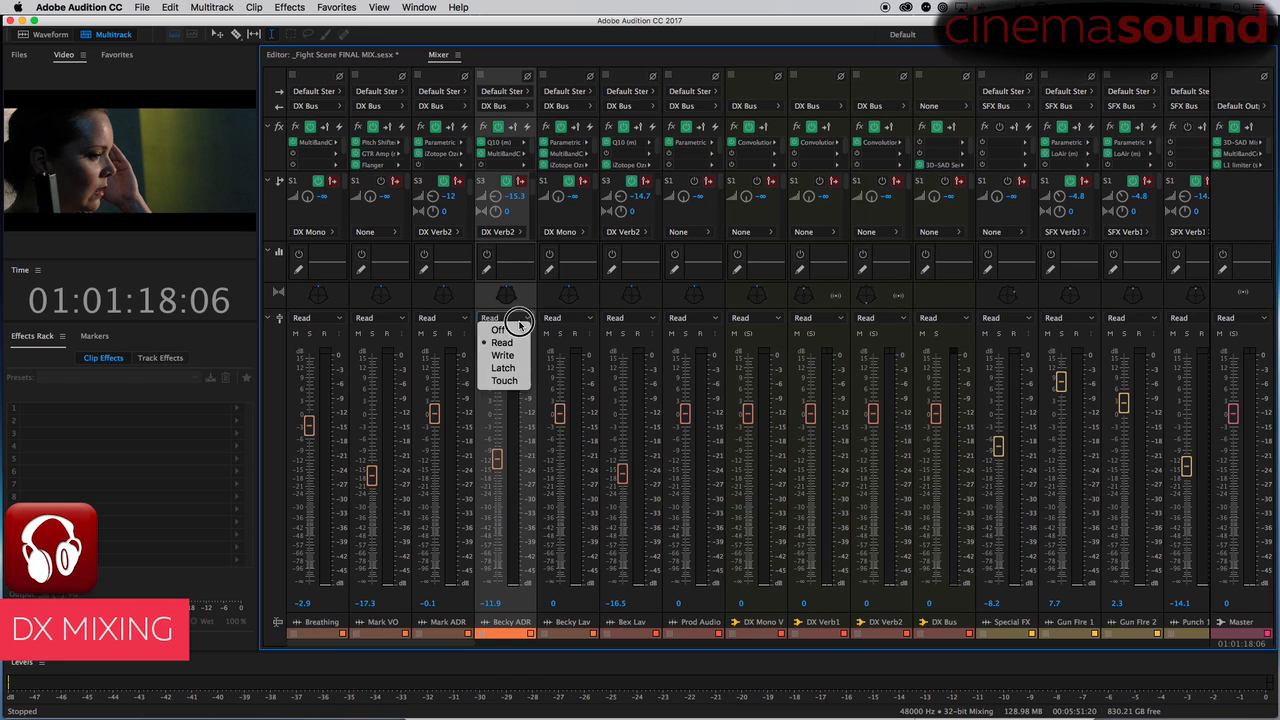
click(504, 380)
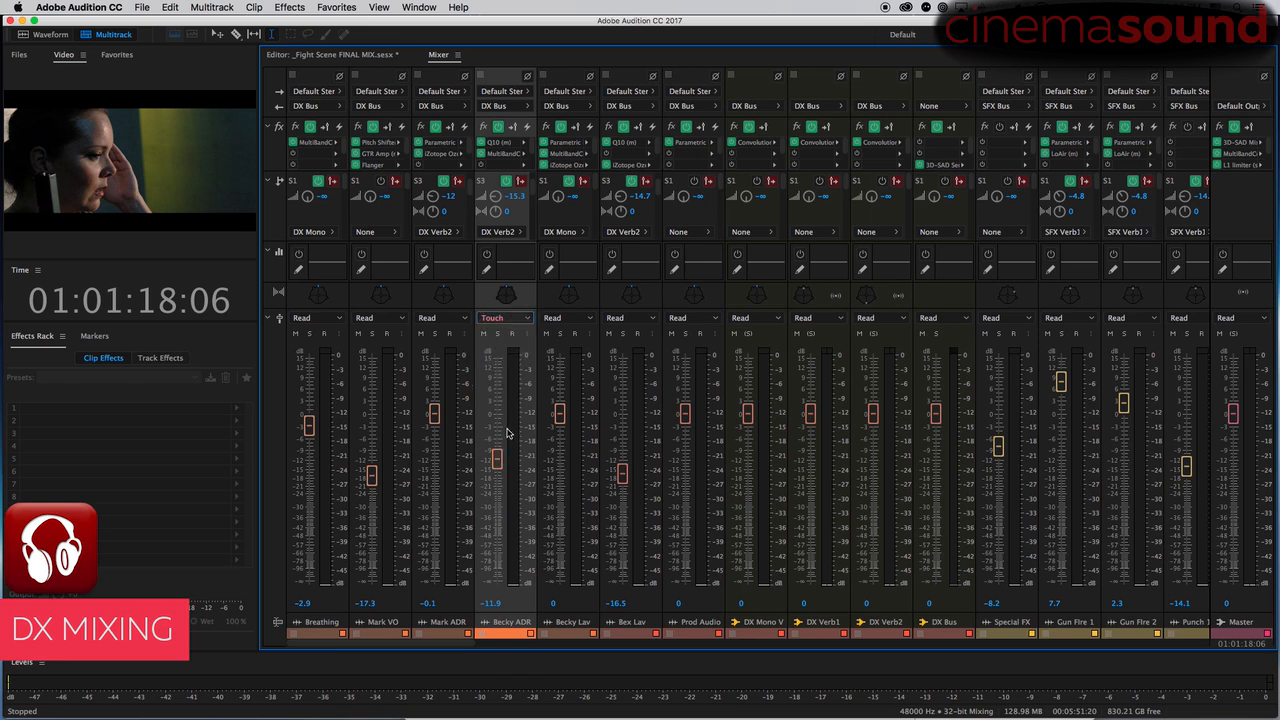
click(510, 318)
click(500, 345)
- Raise the output gain of Becky ADR's MultiBandCompressor to 6 dB during playback and close the effect
double_click(500, 155)
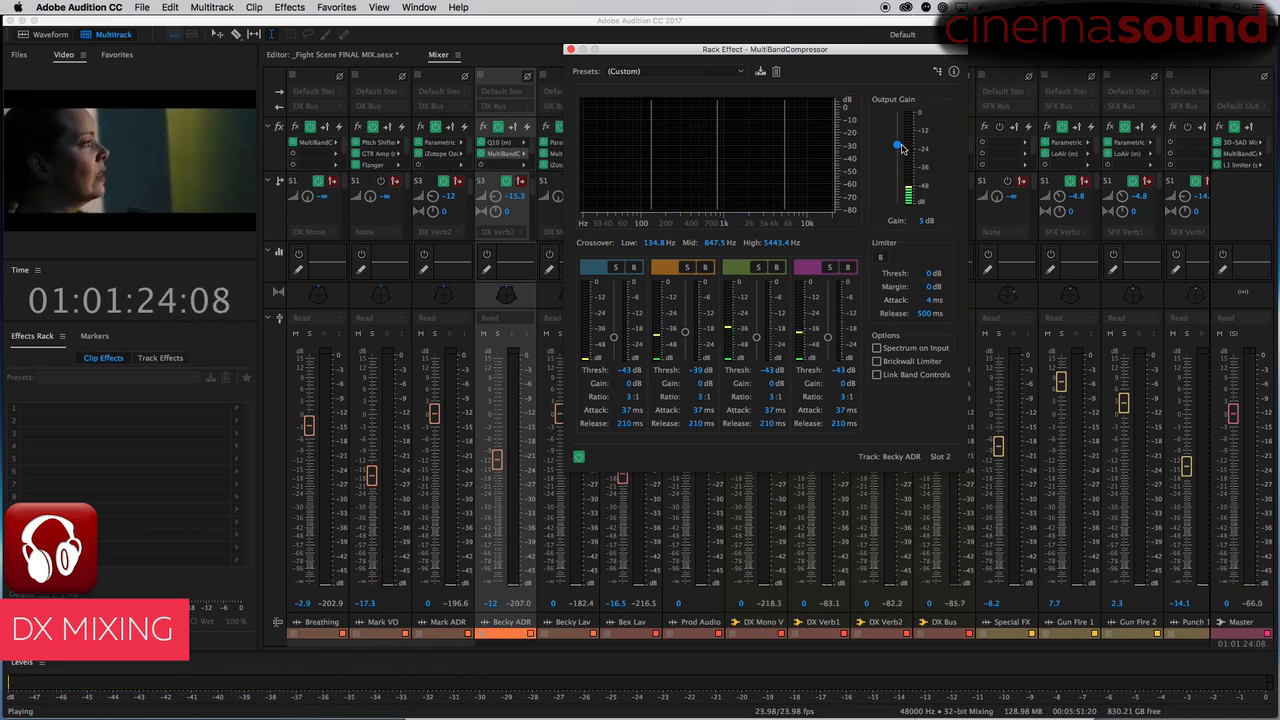
key(space)
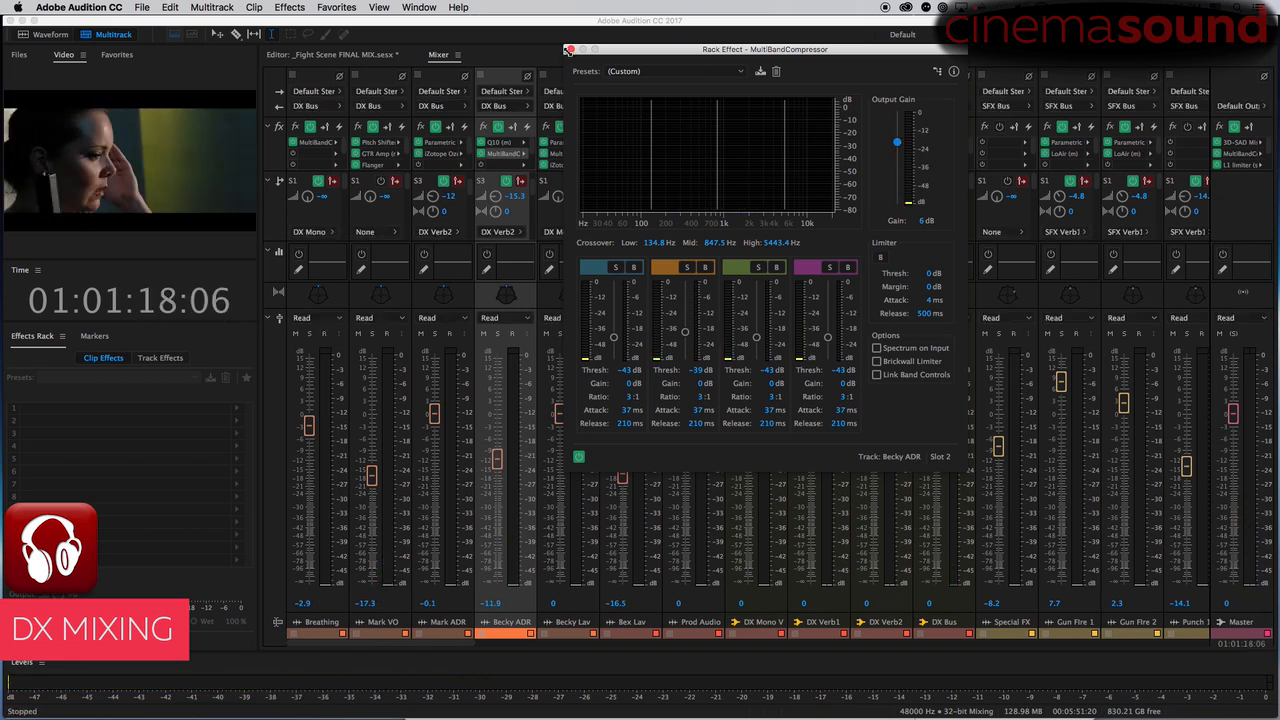
click(570, 50)
- Audition the gun scene dialogue from 01:01:58:20 with the mixer shown and try adjusting the Becky ADR fader
key(alt+2)
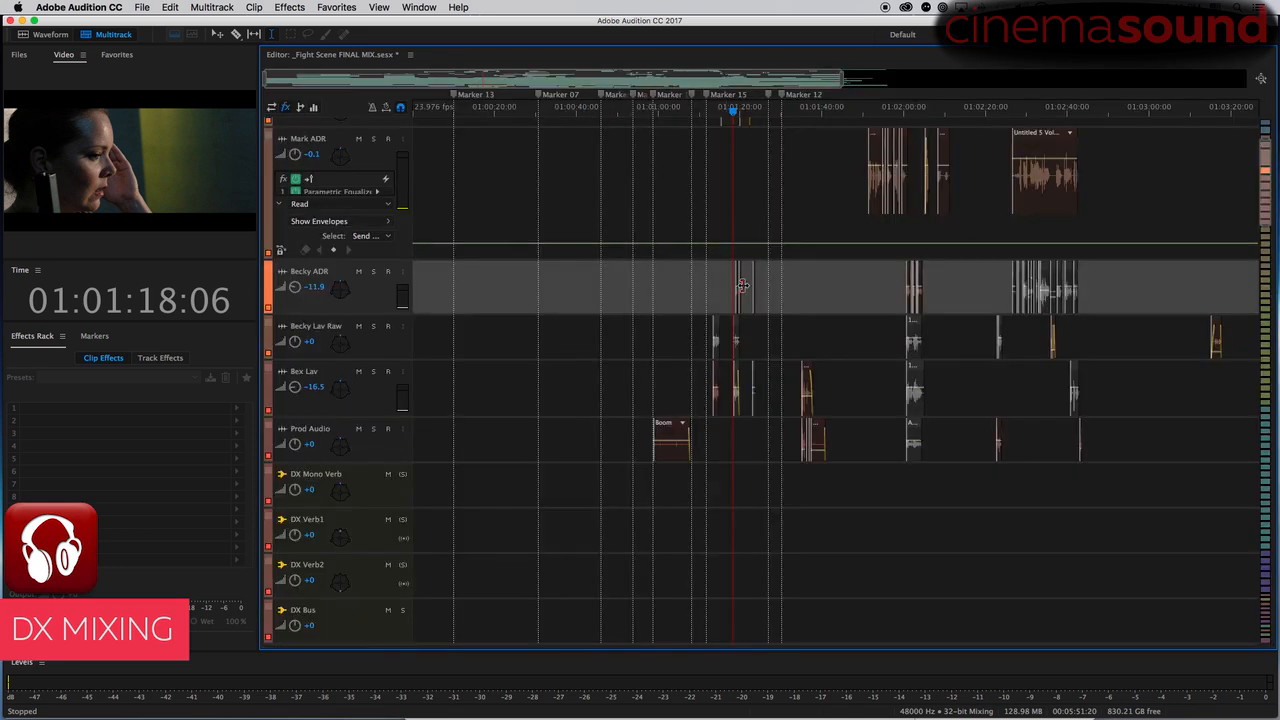
click(899, 112)
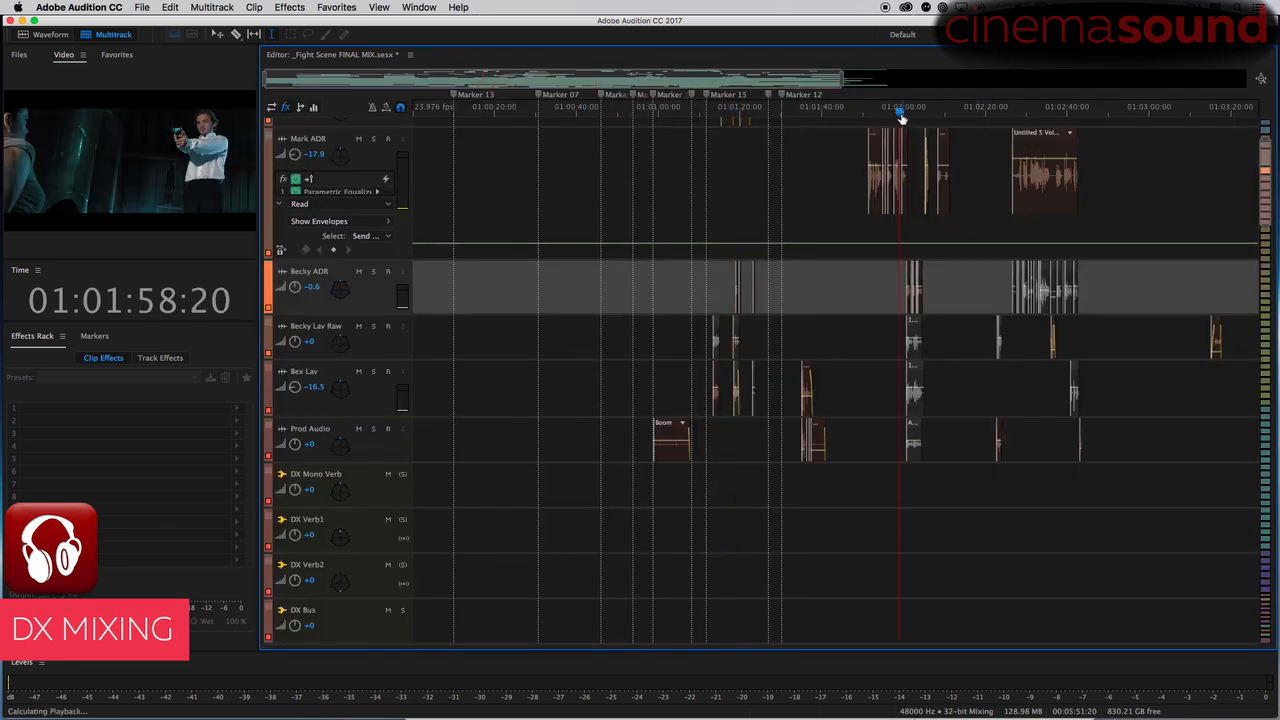
key(alt+2)
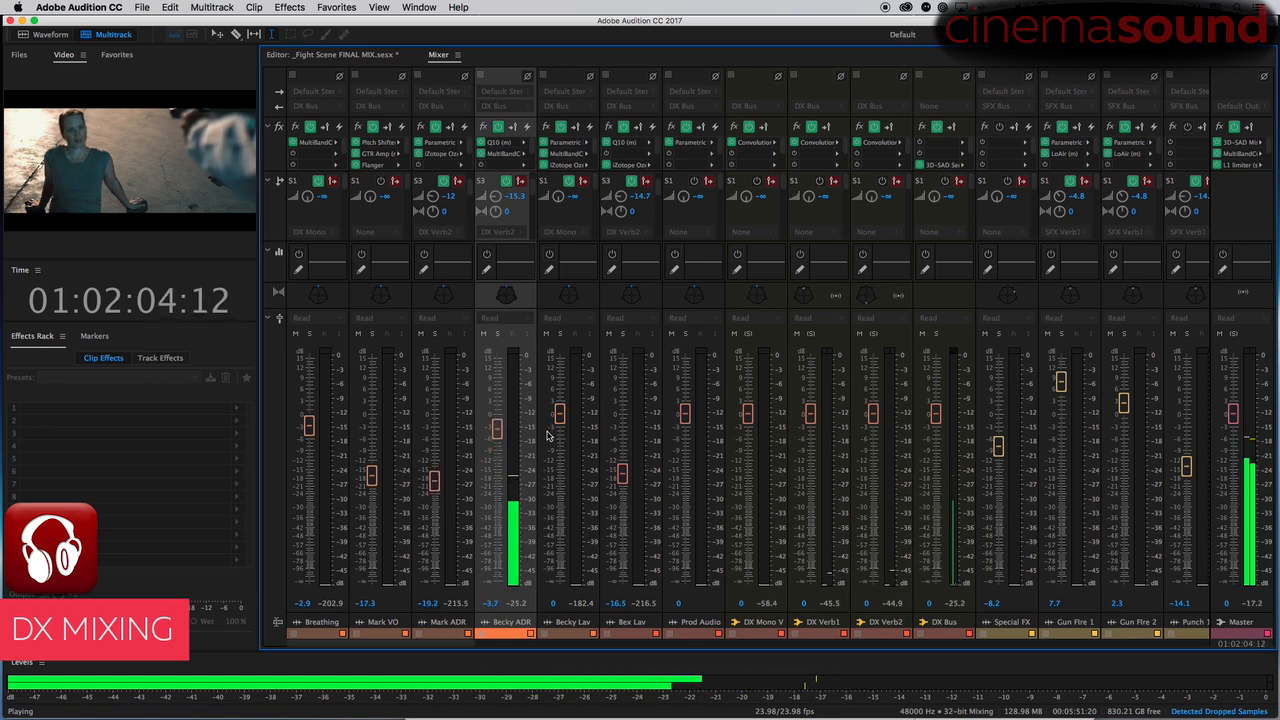
key(space)
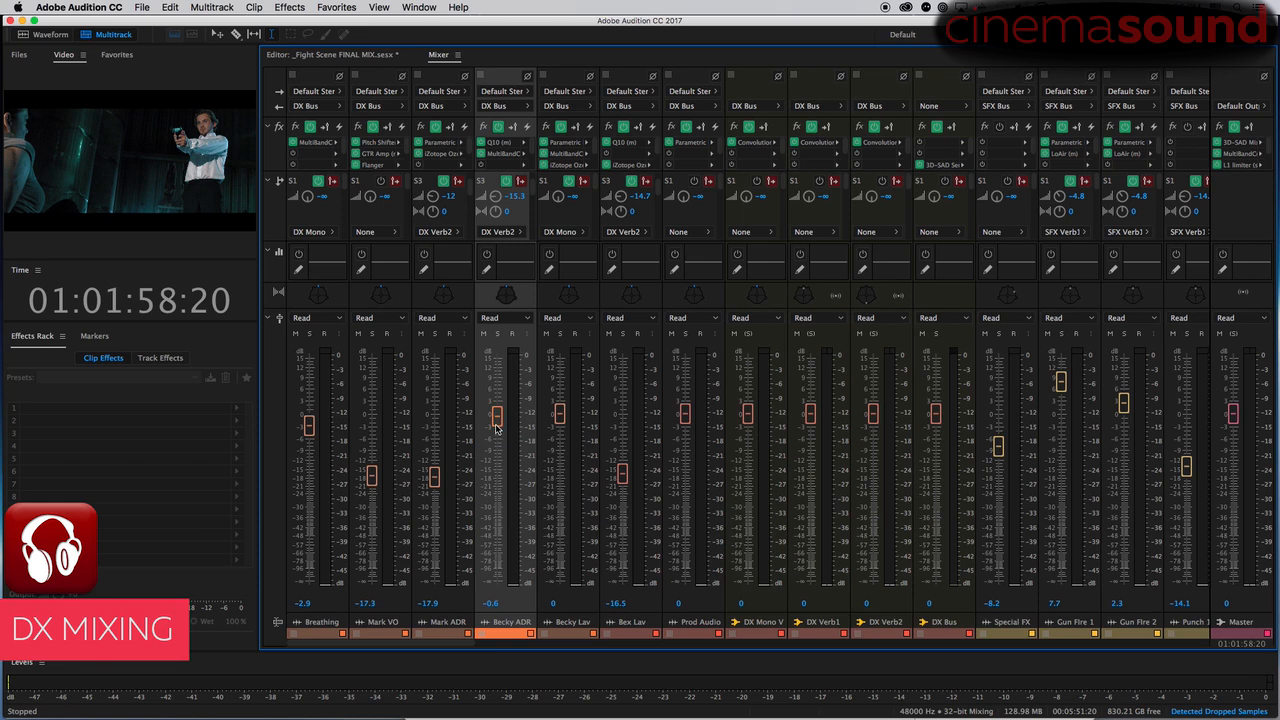
drag(497, 430, 500, 436)
key(space)
- Set Becky ADR to Touch and rewrite its volume automation from 01:01:58:20, pulling the fader down to about -12 dB
click(510, 318)
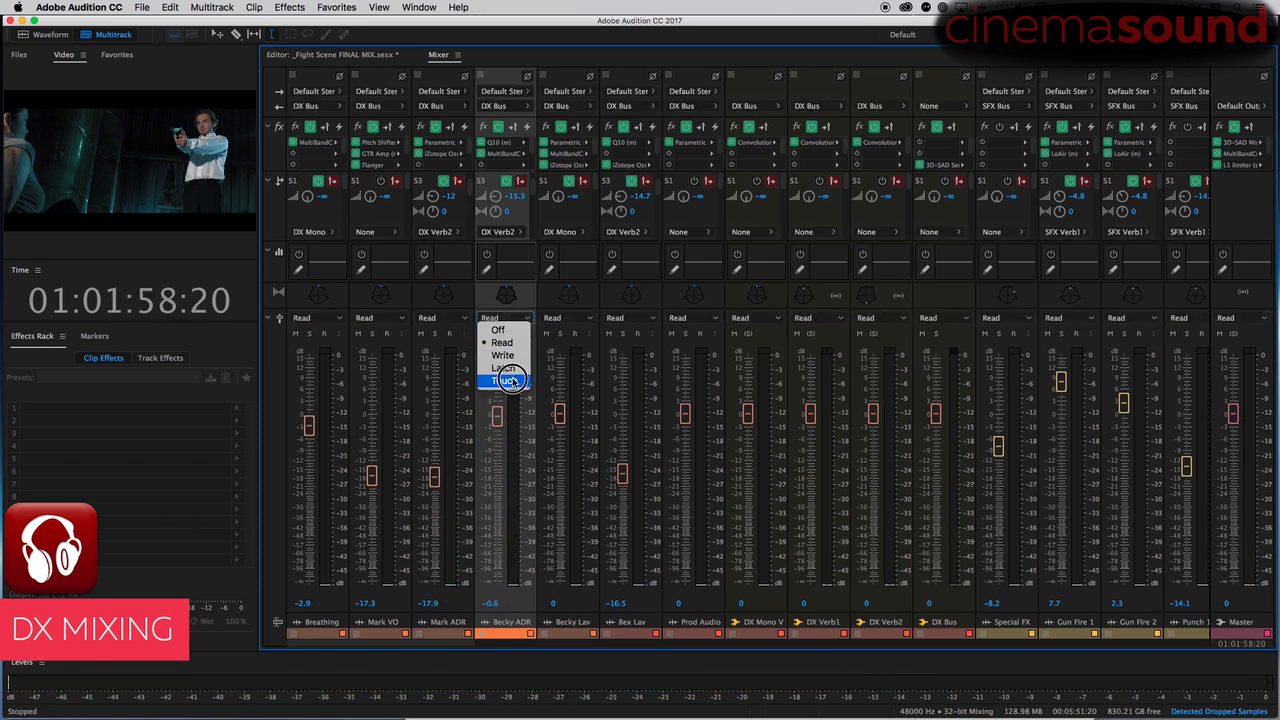
click(508, 381)
key(space)
drag(499, 414, 502, 460)
key(space)
key(space)
key(space)
key(space)
key(space)
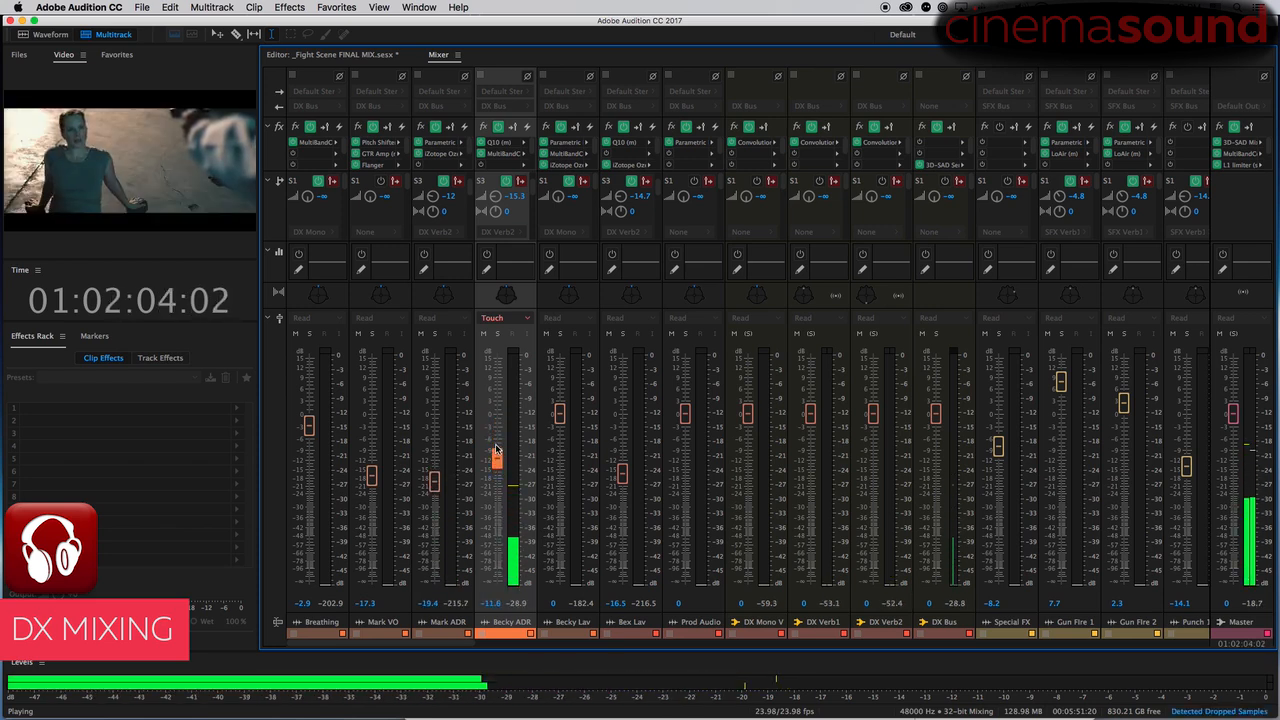
key(space)
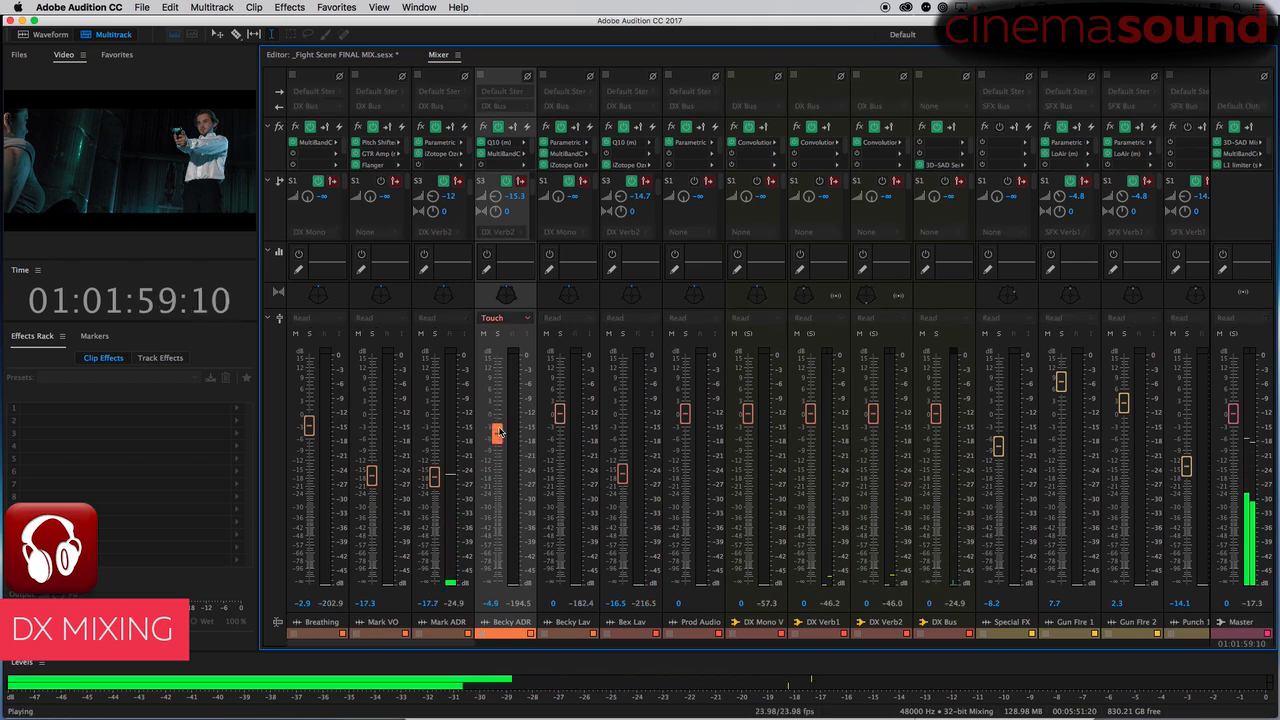
- Refine the Becky ADR fader ride in another pass and play the scene back to check it
drag(500, 460, 498, 449)
key(space)
key(space)
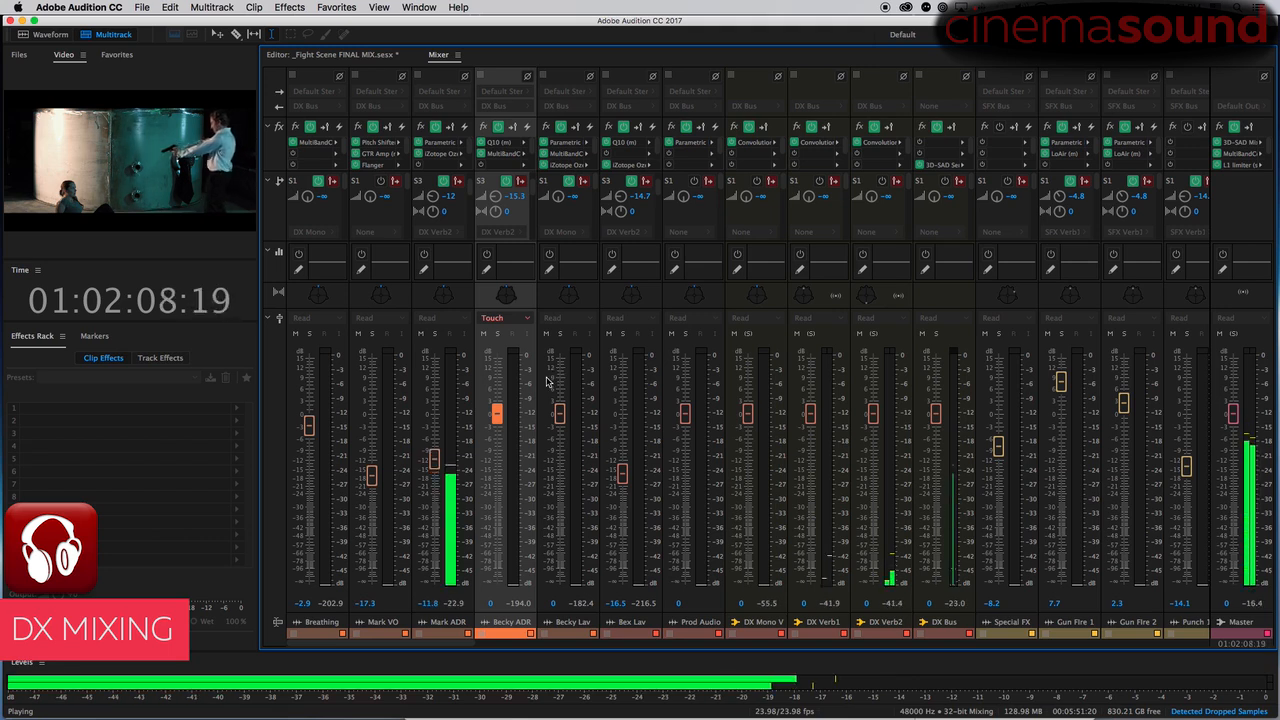
key(space)
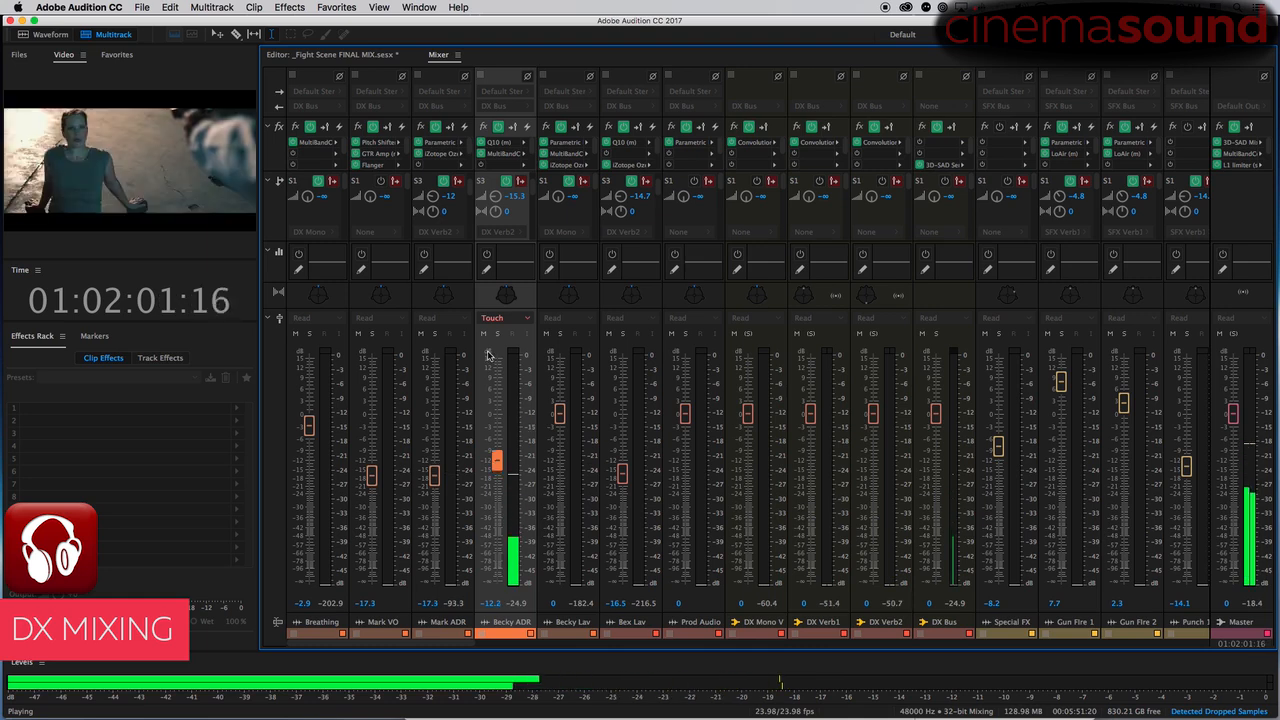
key(space)
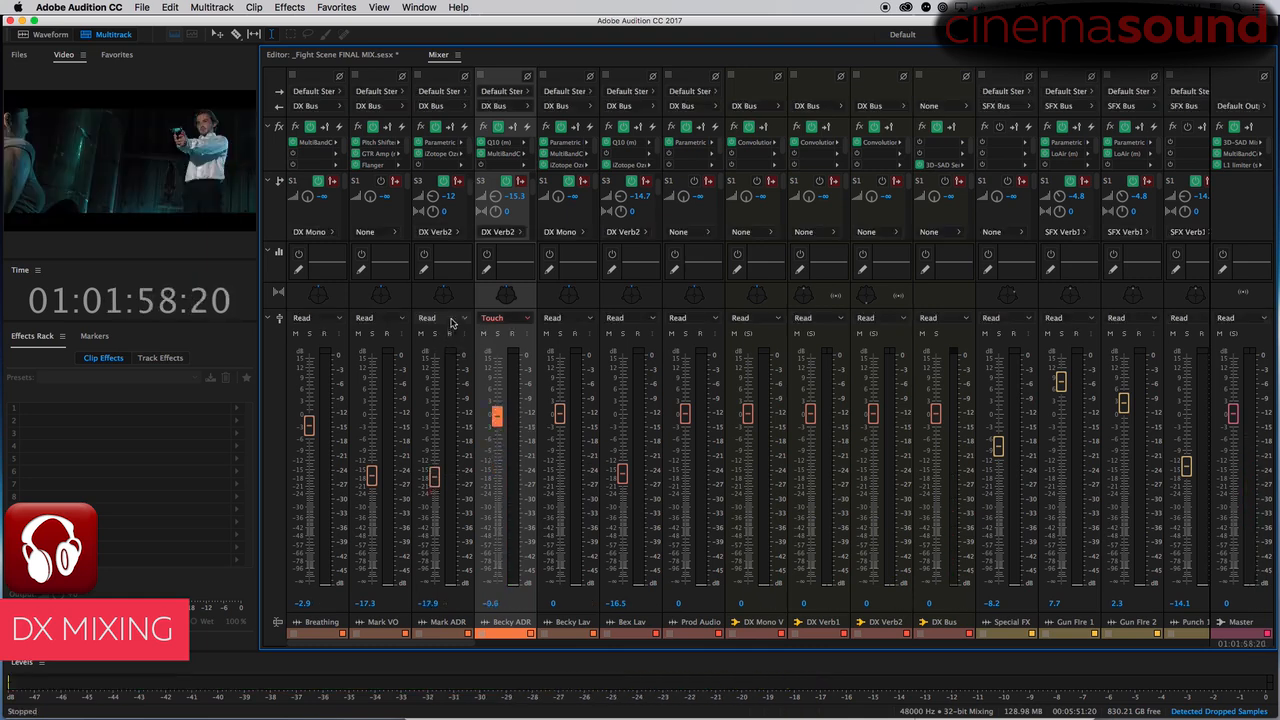
- Set the Mark ADR track's automation mode to Touch and return to the multitrack editor
click(441, 318)
click(444, 381)
key(alt+2)
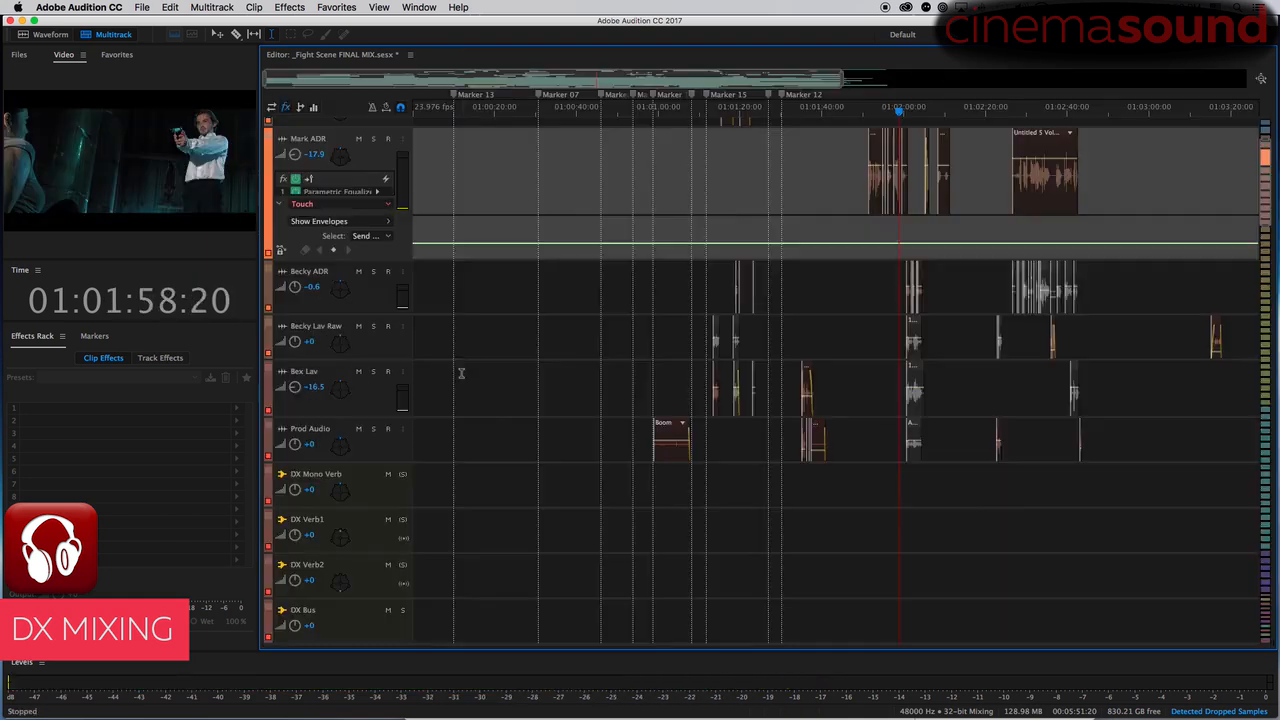
- Zoom in on the dialogue clips around 01:02:00 and play through to the following Mark ADR clips
click(897, 279)
key(equal)
key(equal)
key(equal)
key(equal)
key(equal)
key(equal)
key(equal)
key(equal)
key(equal)
key(equal)
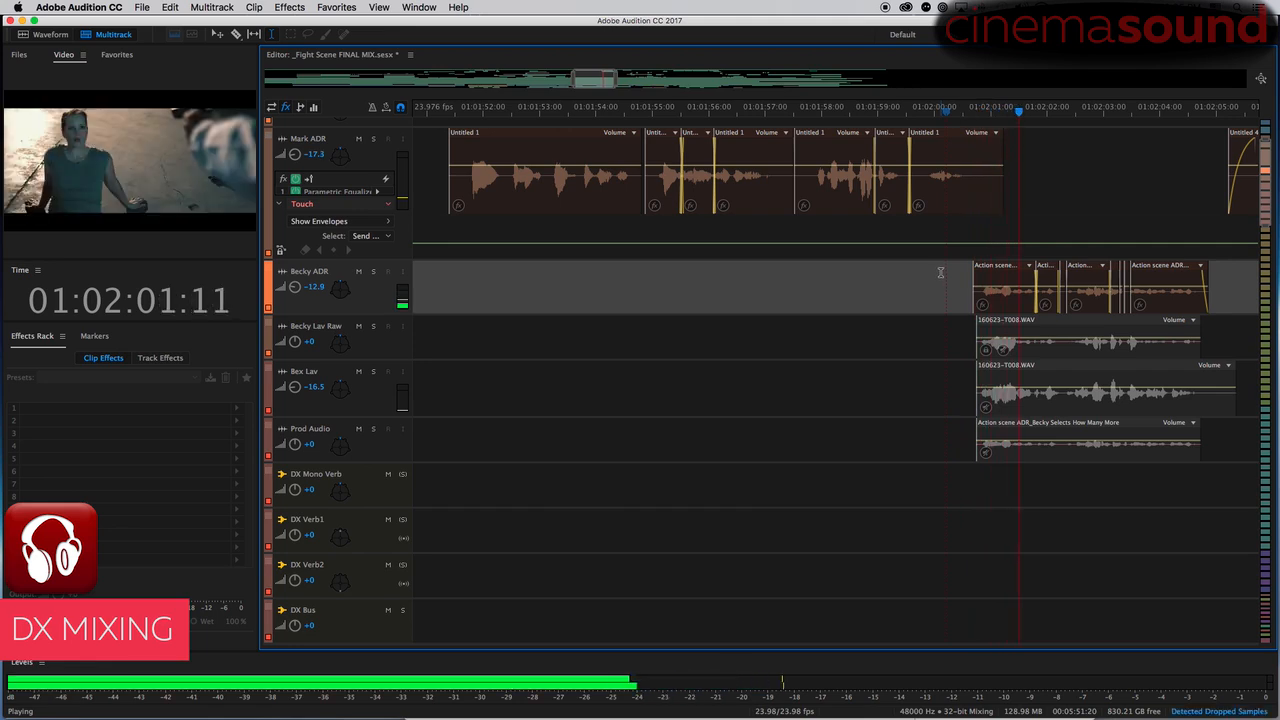
drag(594, 80, 618, 101)
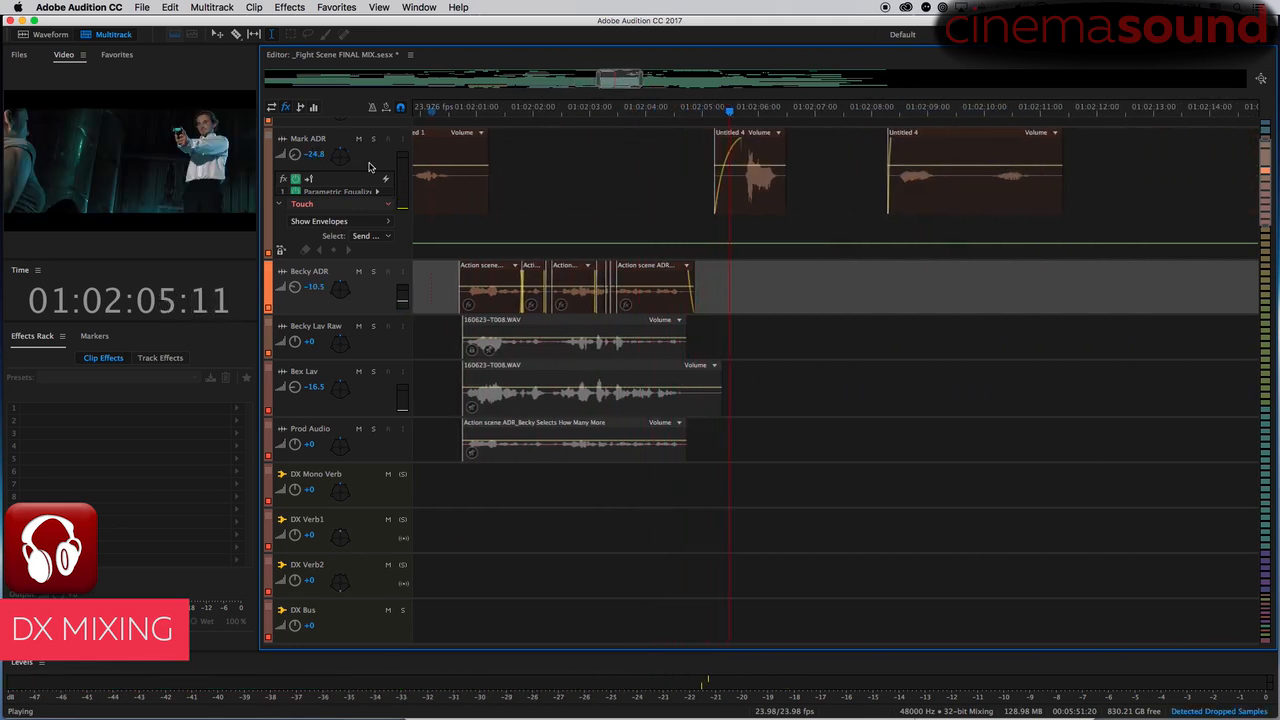
- Lower the clip volume of the two Untitled 4 clips on Mark ADR around 01:02:05 and 01:02:08, and play them back
key(space)
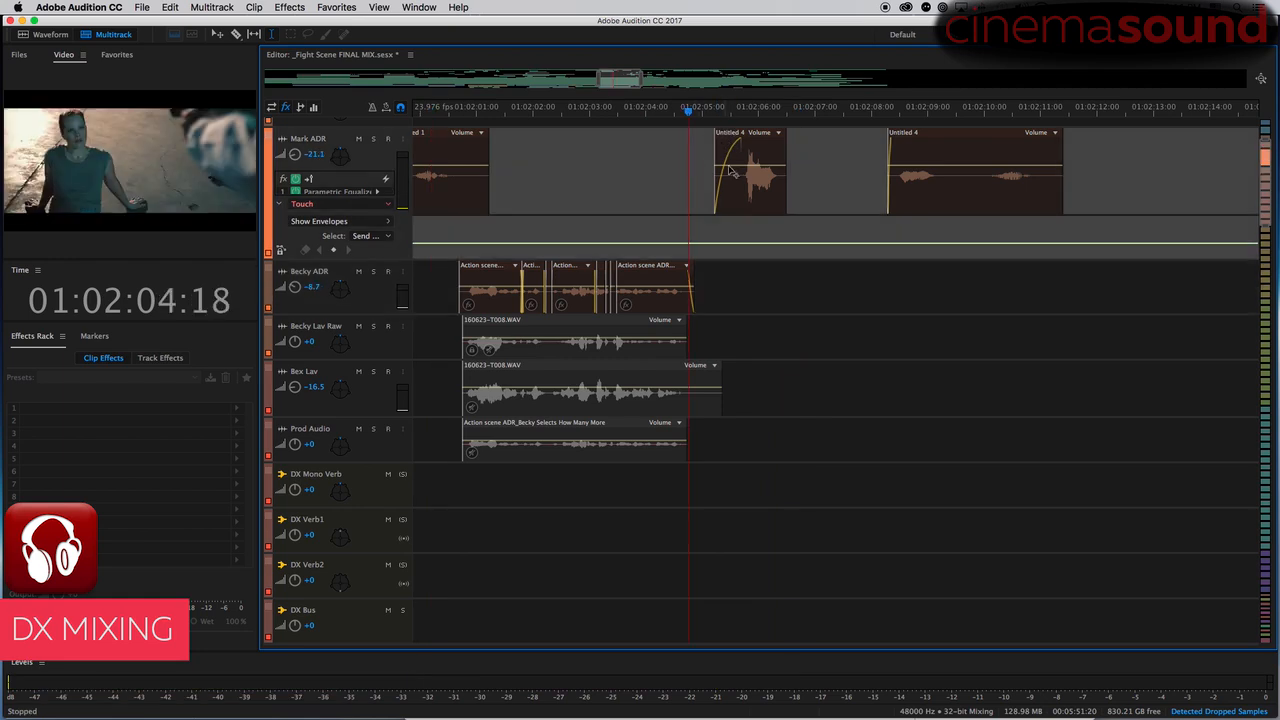
click(745, 170)
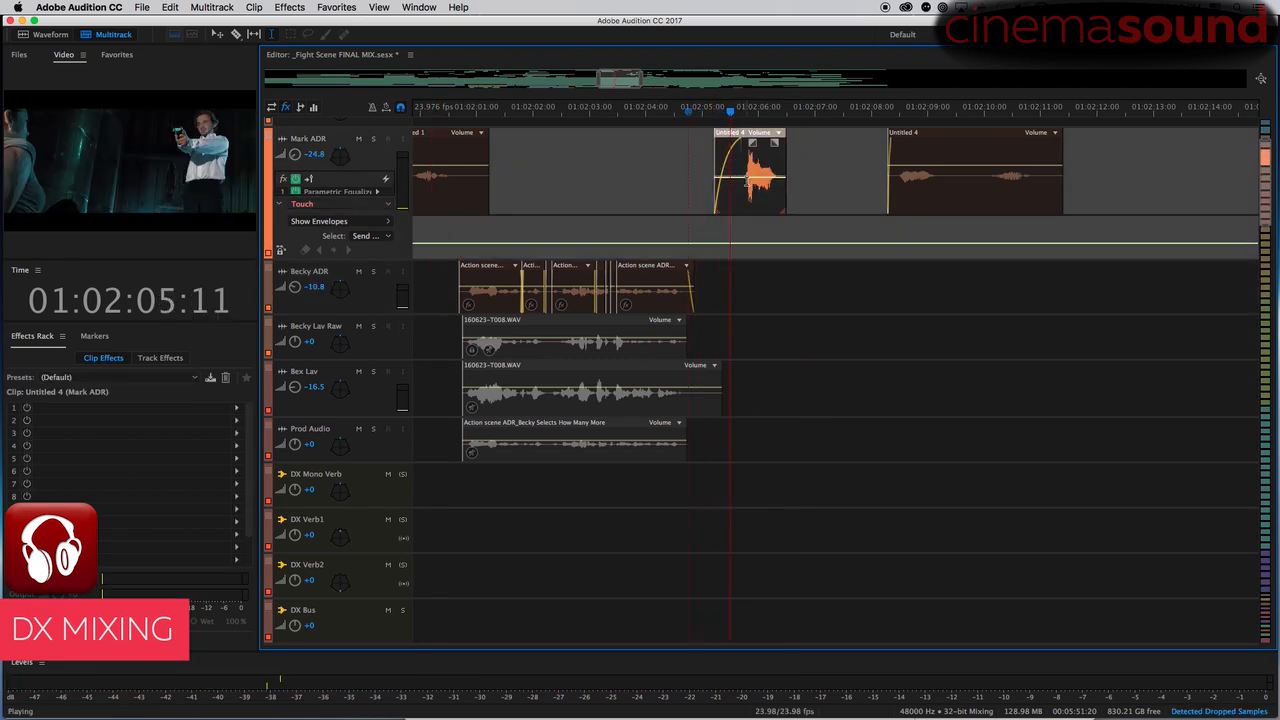
click(948, 162)
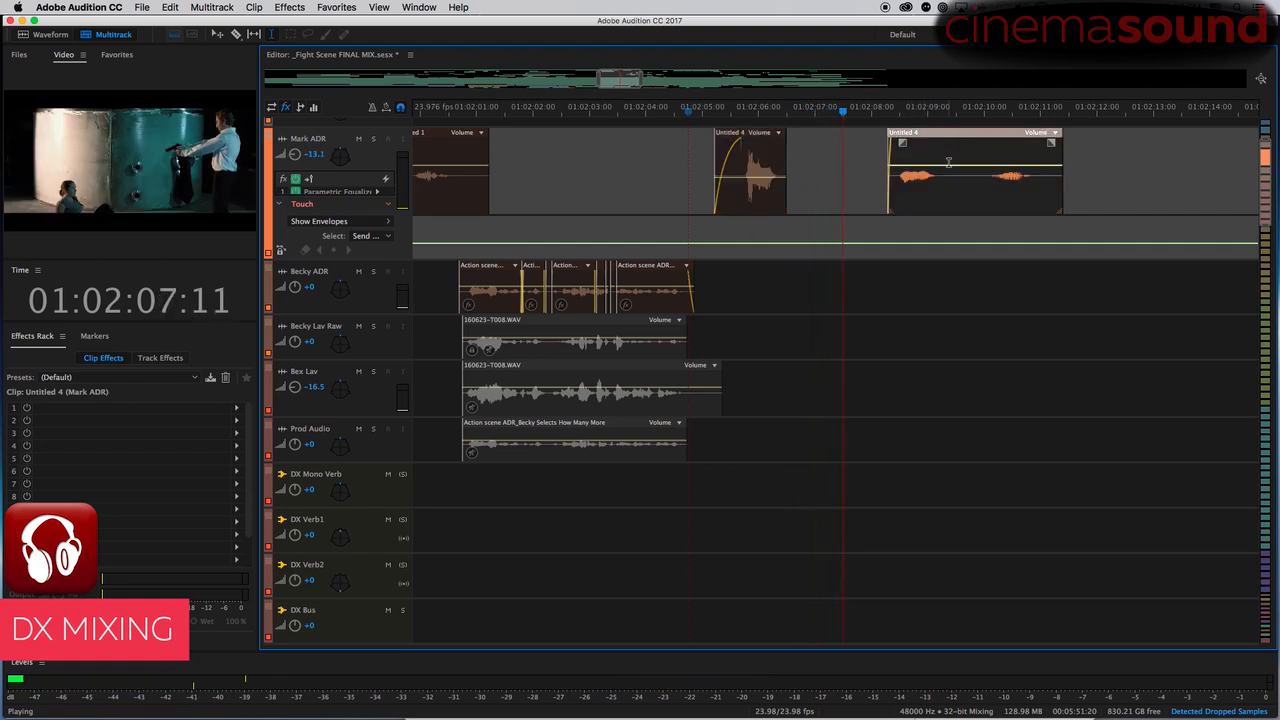
key(space)
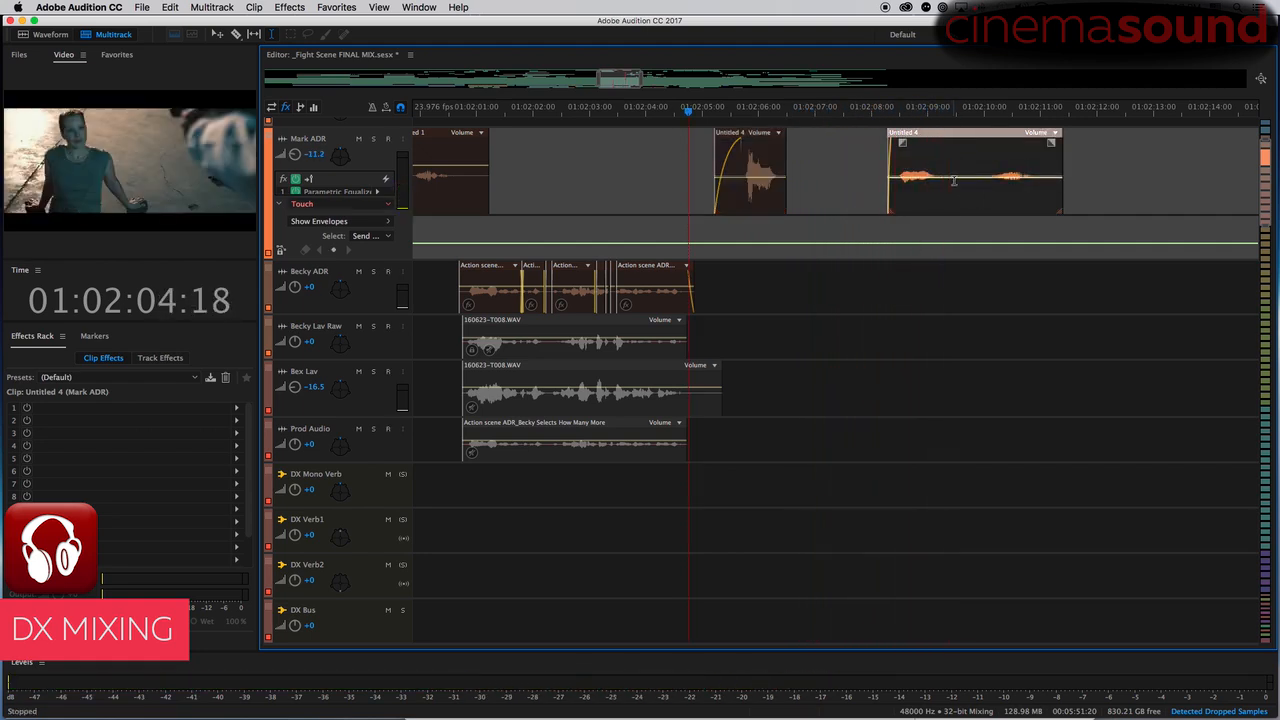
drag(952, 179, 949, 187)
click(879, 149)
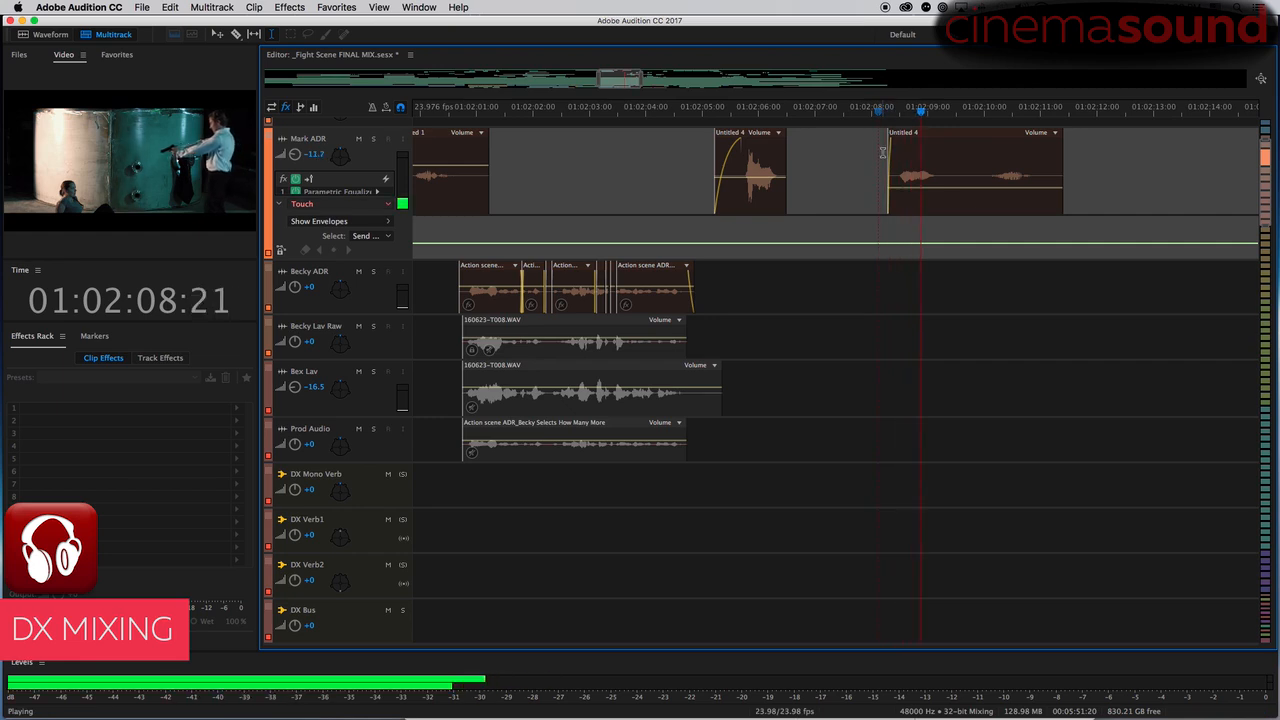
- Raise the volume of the second Untitled 4 clip partway back up and replay it from just before its start
key(space)
click(983, 185)
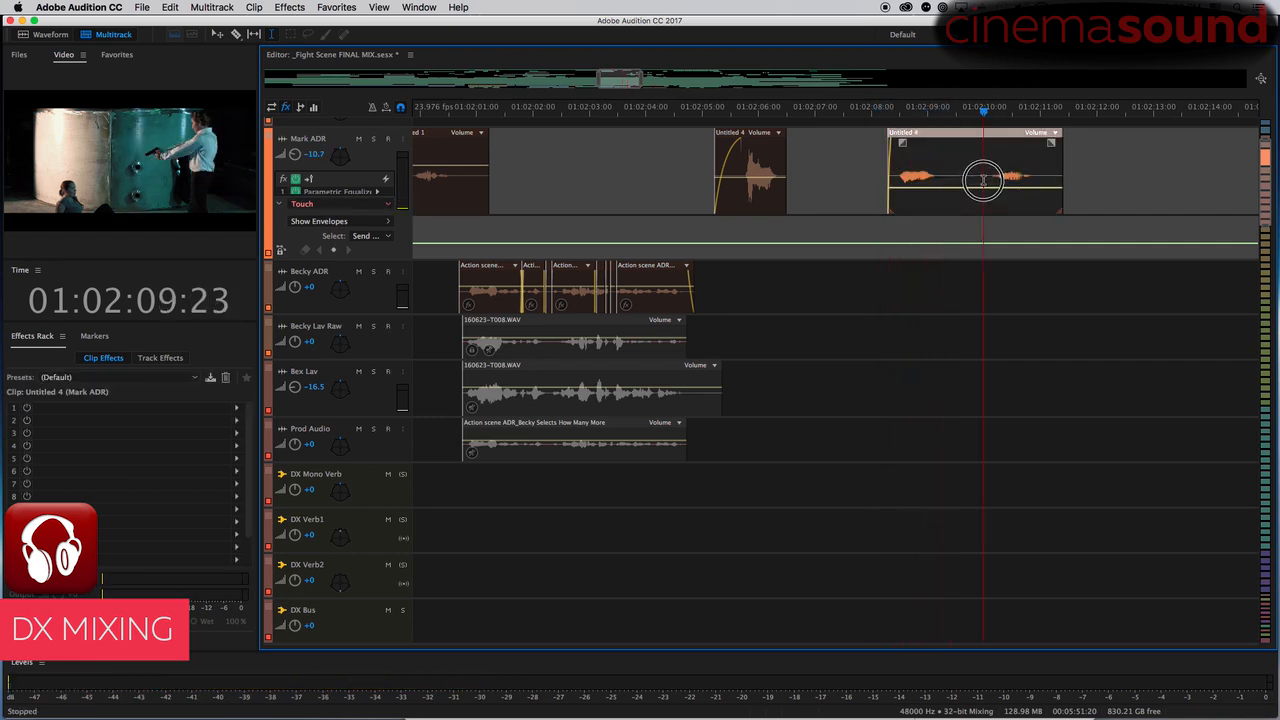
drag(983, 188, 971, 177)
click(880, 153)
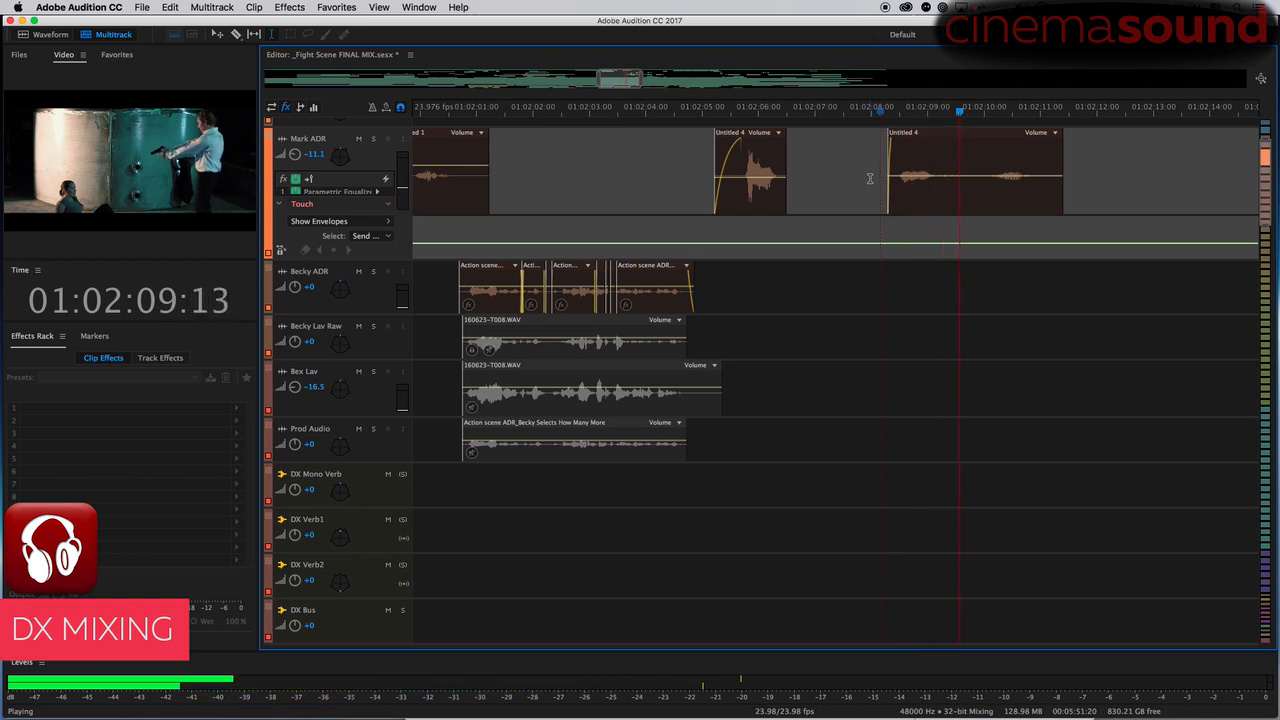
key(space)
- Add a Parametric Equalizer with the kolton action wide preset to the second Untitled 4 clip and audition it
click(936, 144)
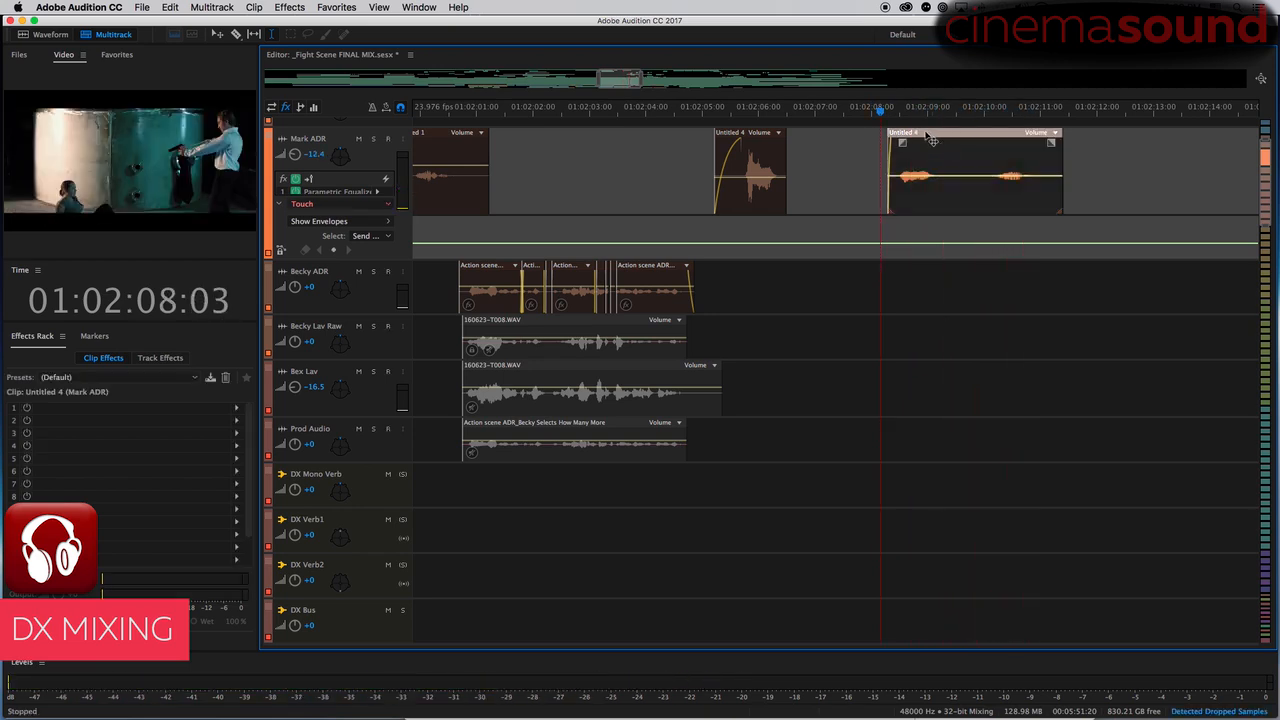
click(237, 408)
mouse_move(390, 479)
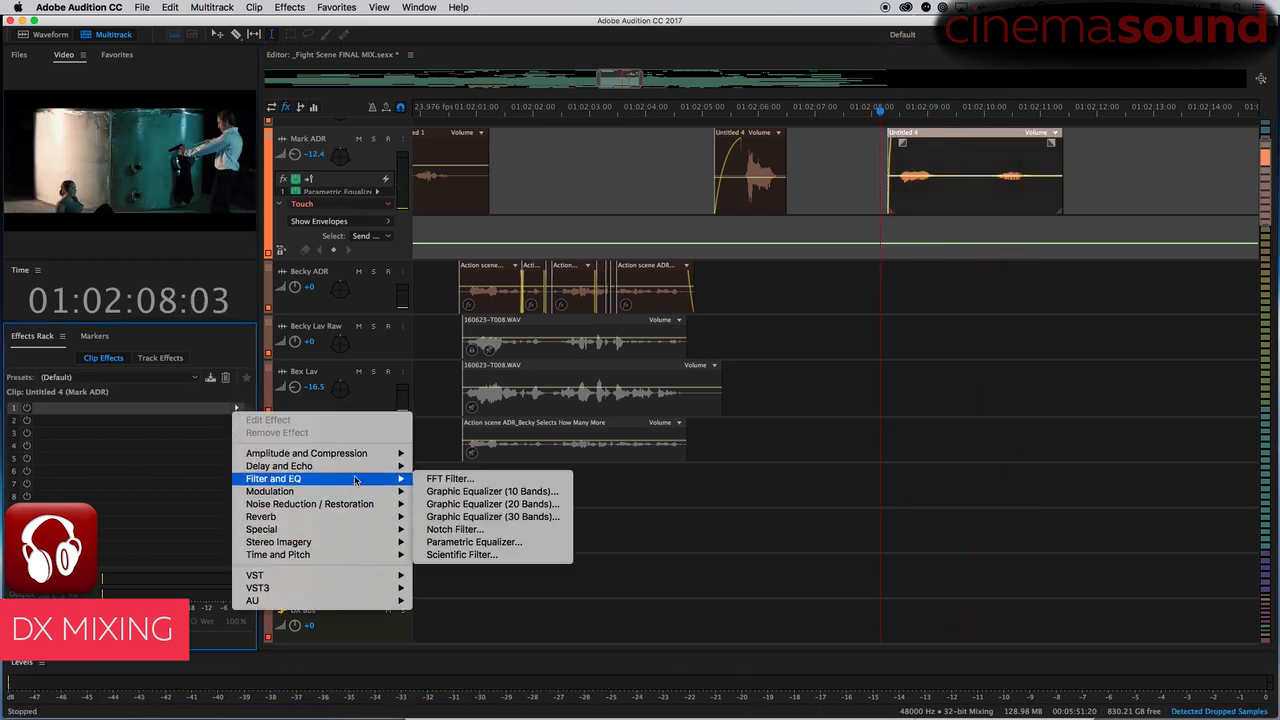
click(493, 543)
click(525, 220)
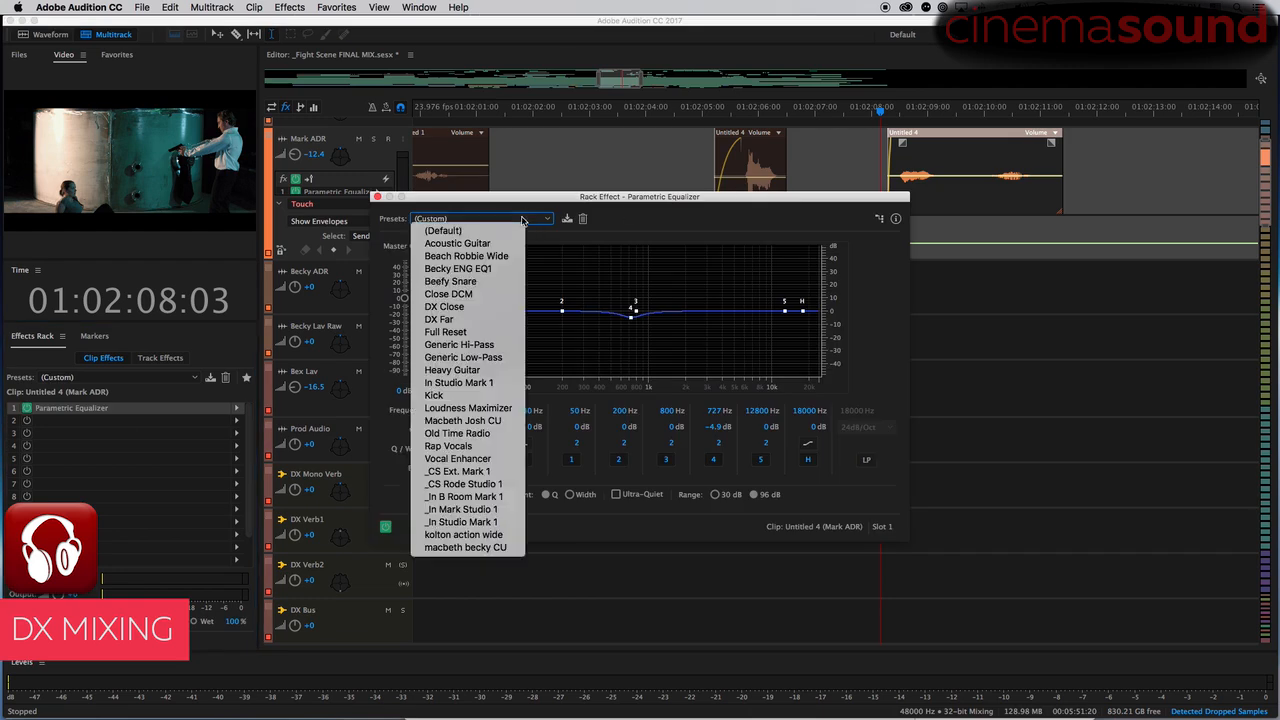
click(465, 534)
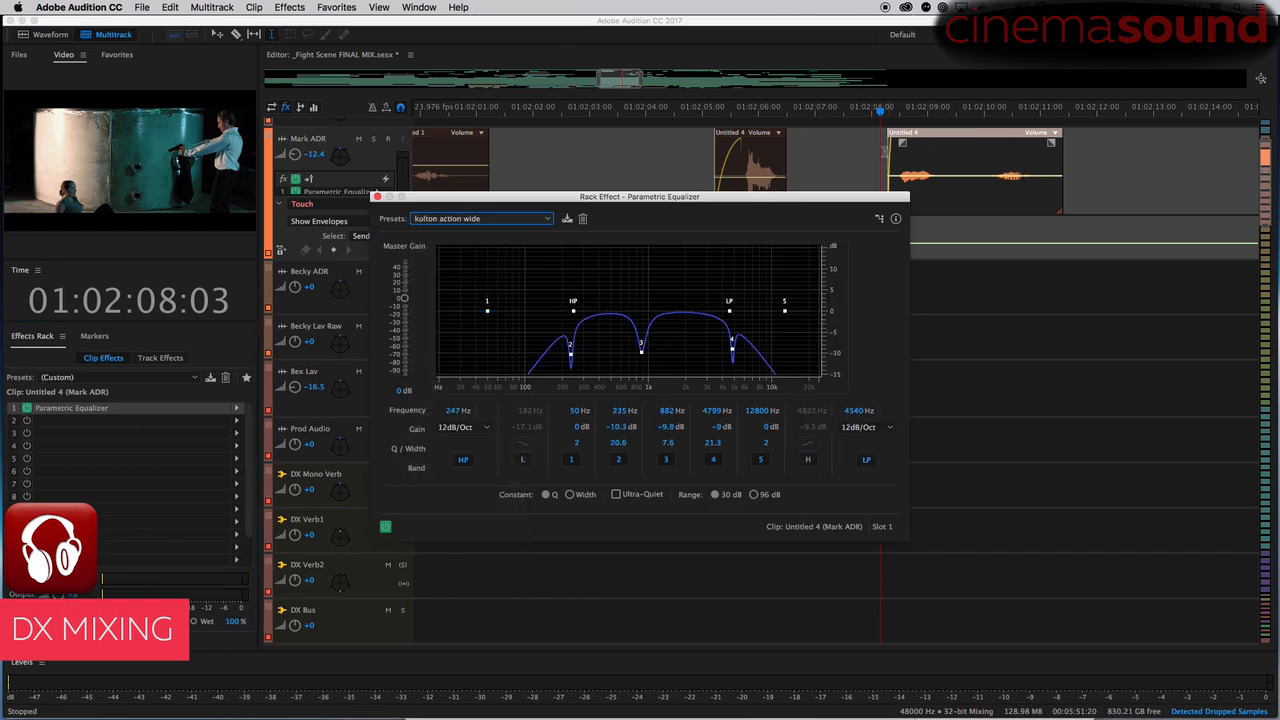
click(870, 160)
key(space)
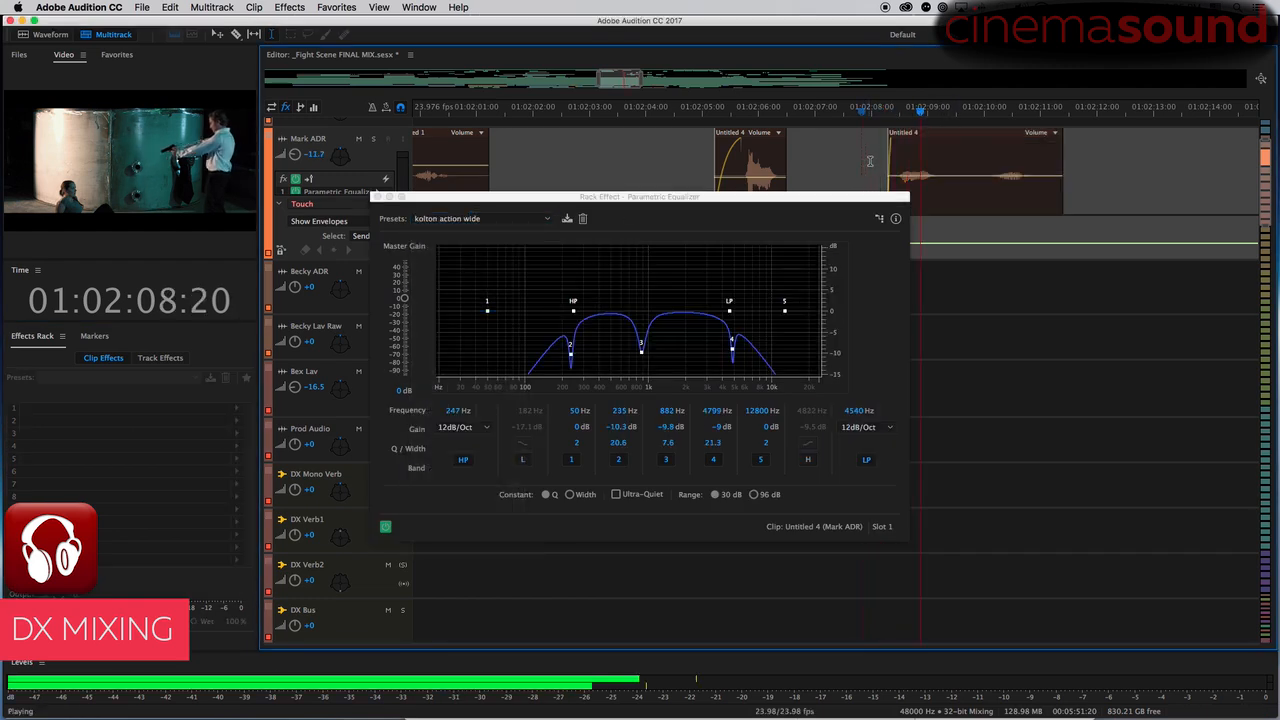
- Raise the equalized Untitled 4 clip's volume slightly and play from just before the first Untitled 4 clip
key(space)
click(952, 181)
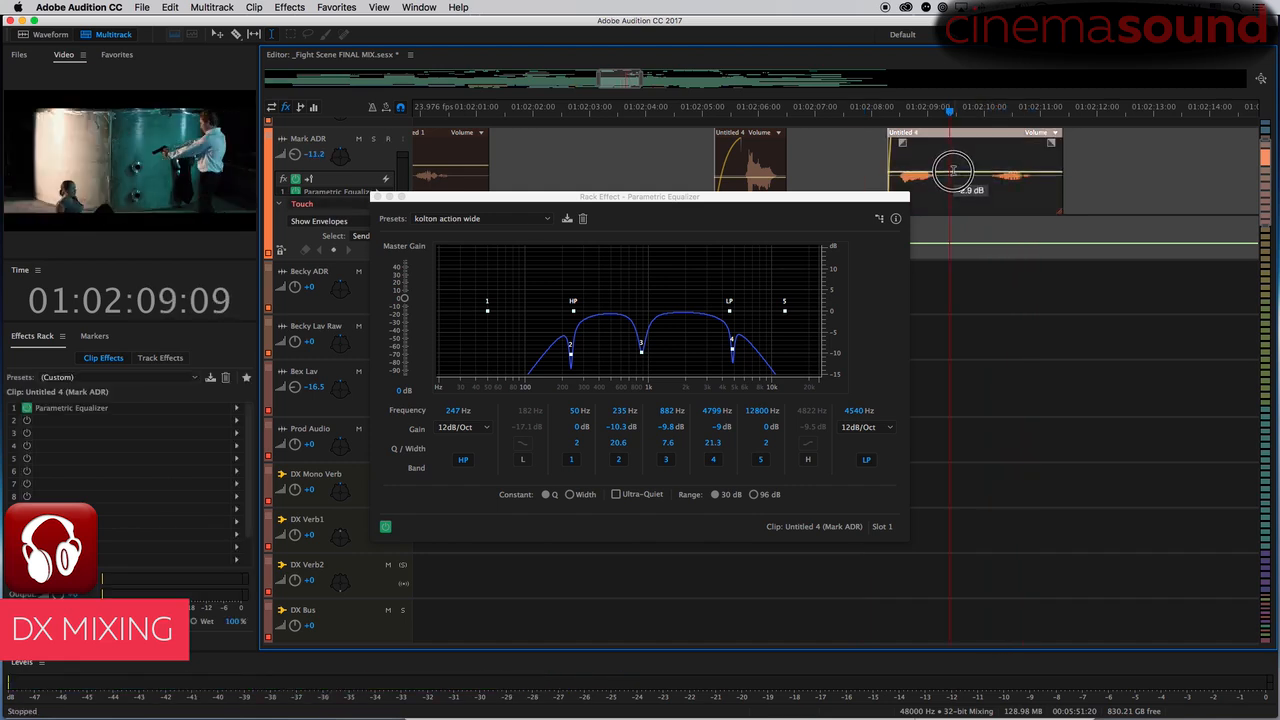
click(702, 136)
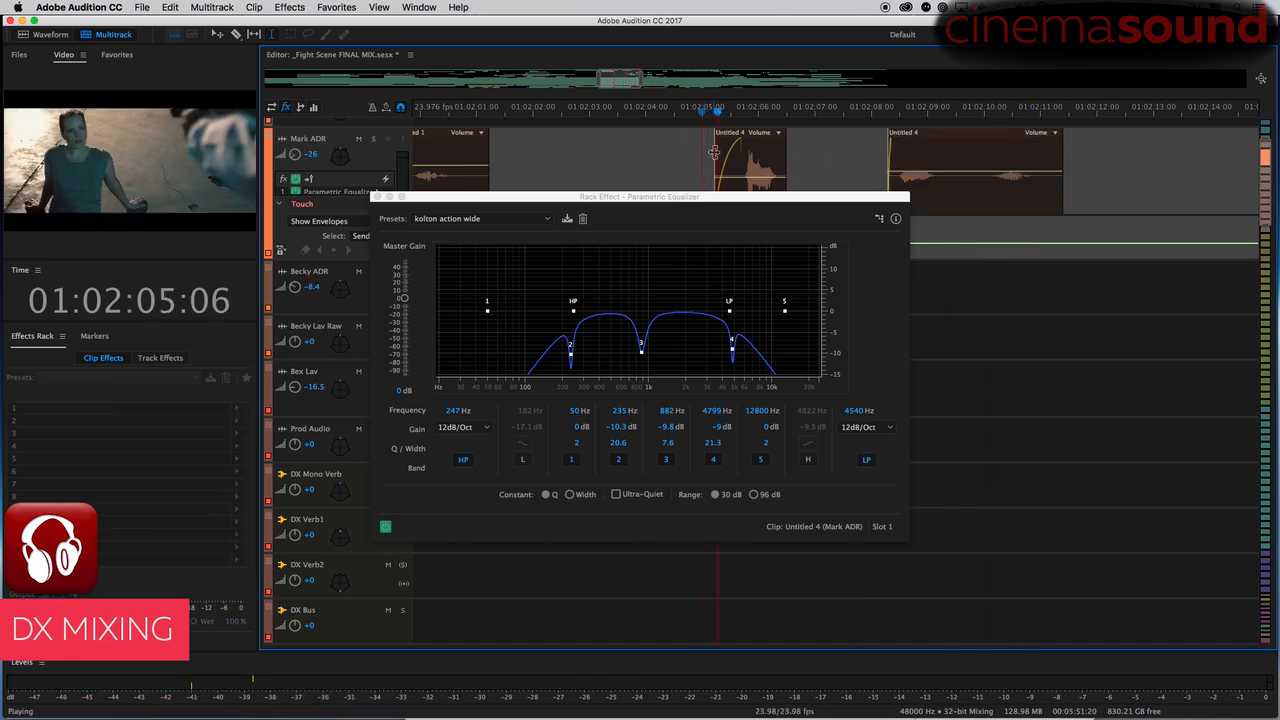
- Check the Parametric Equalizer on the Untitled 1 clip of Mark ADR and close the equalizer window
key(space)
click(757, 145)
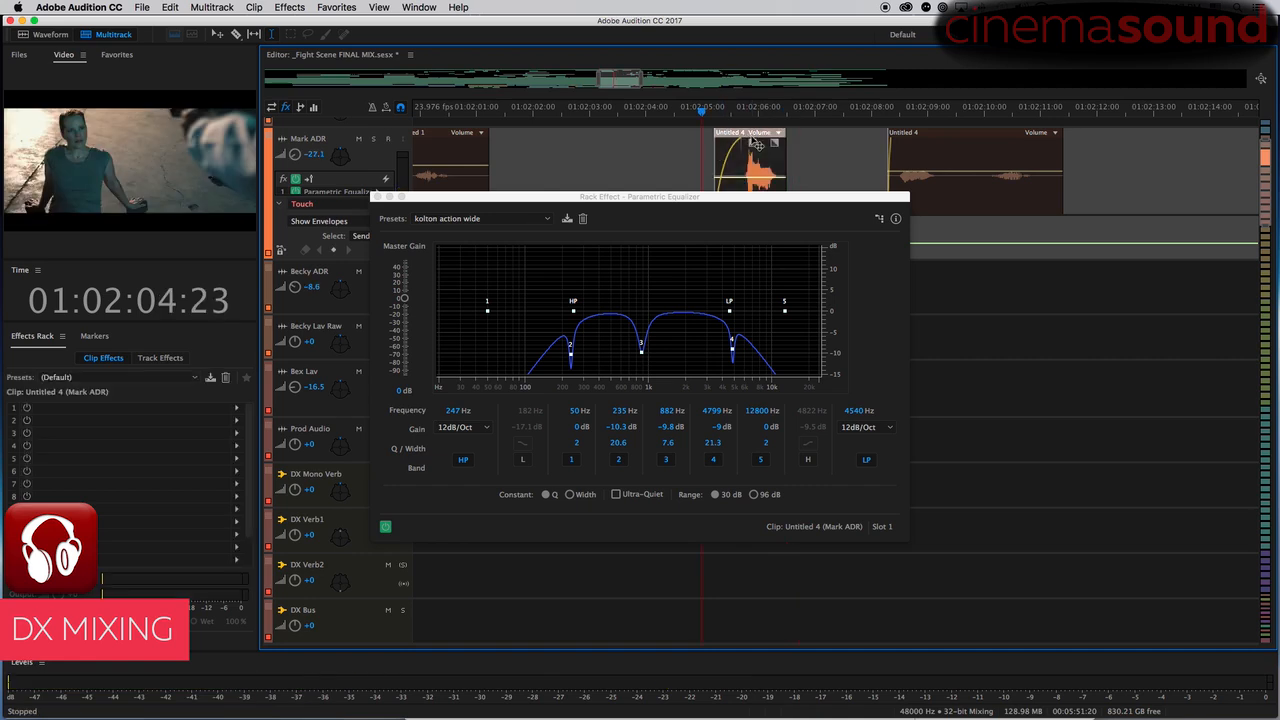
click(237, 409)
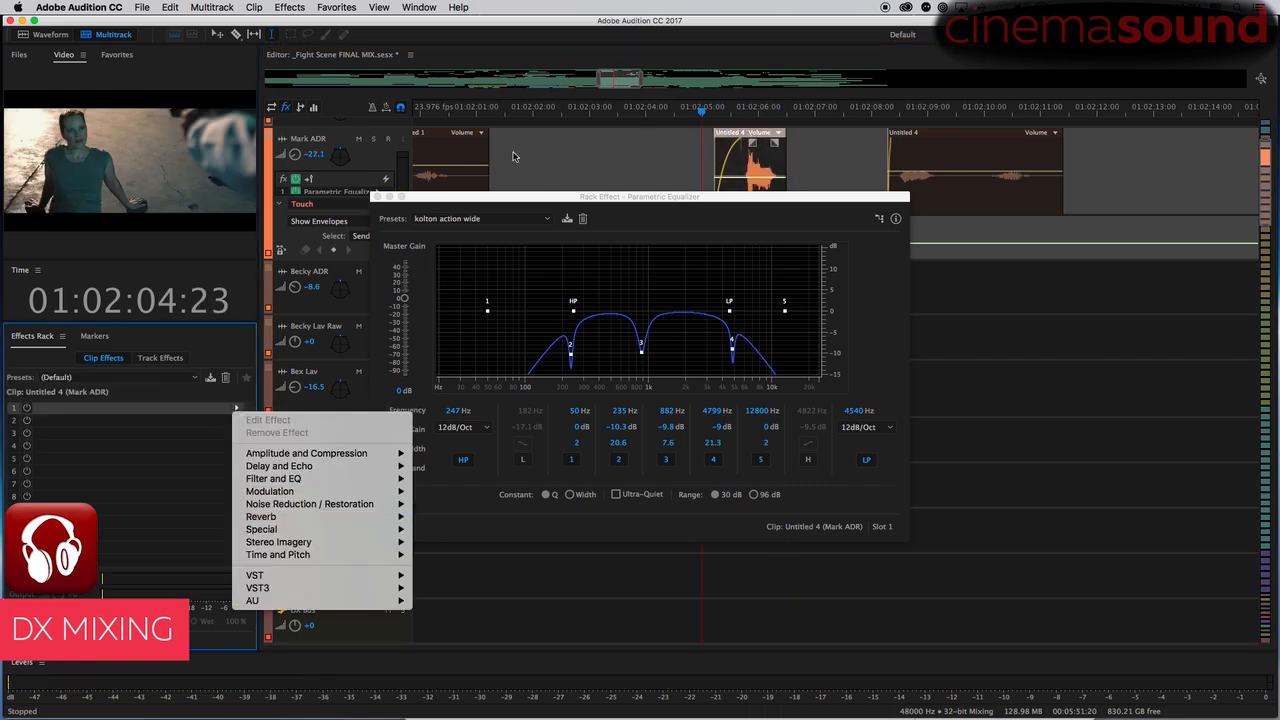
click(465, 142)
double_click(78, 411)
click(741, 145)
click(378, 197)
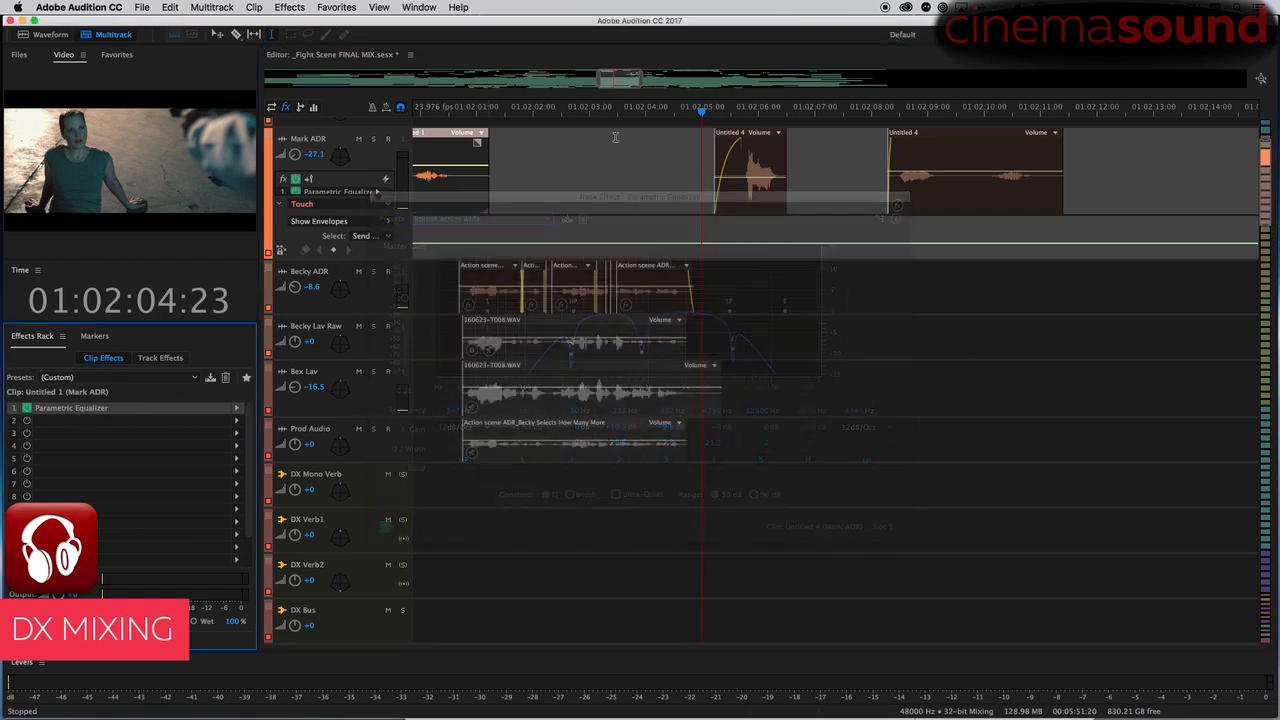
- Add a Parametric Equalizer with the kolton action wide preset to the first Untitled 4 clip
click(238, 411)
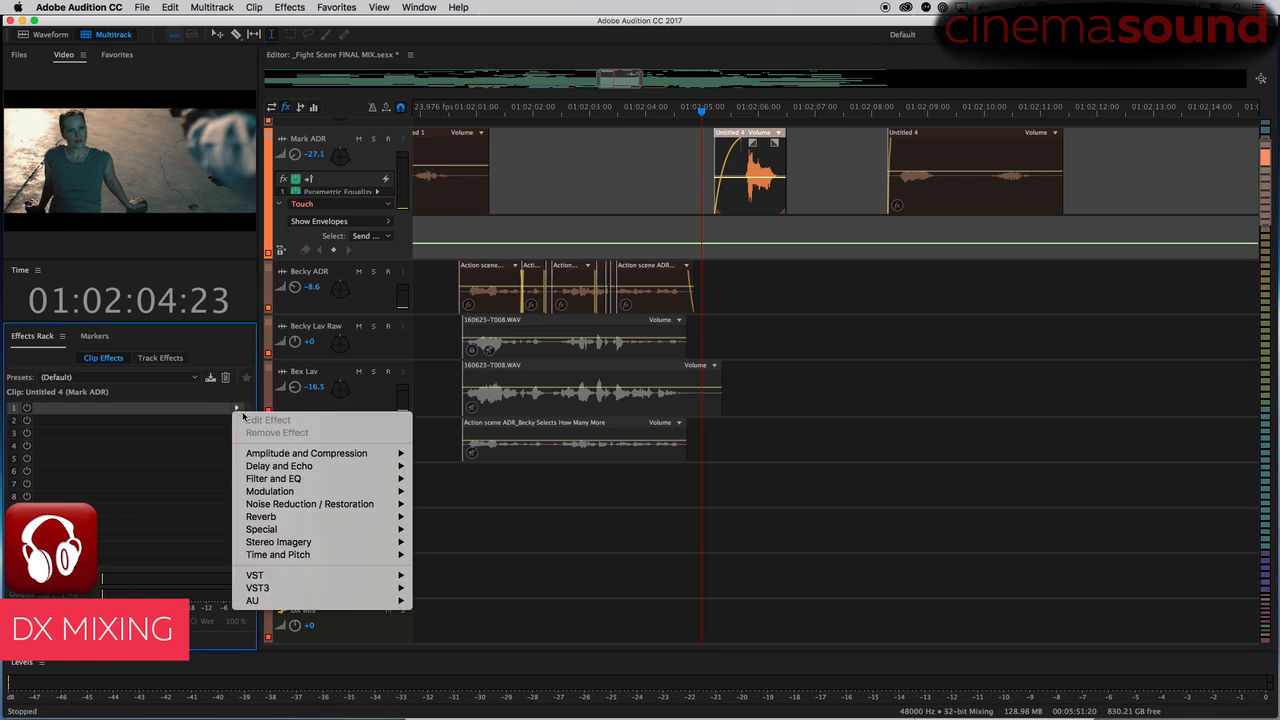
mouse_move(345, 479)
click(497, 542)
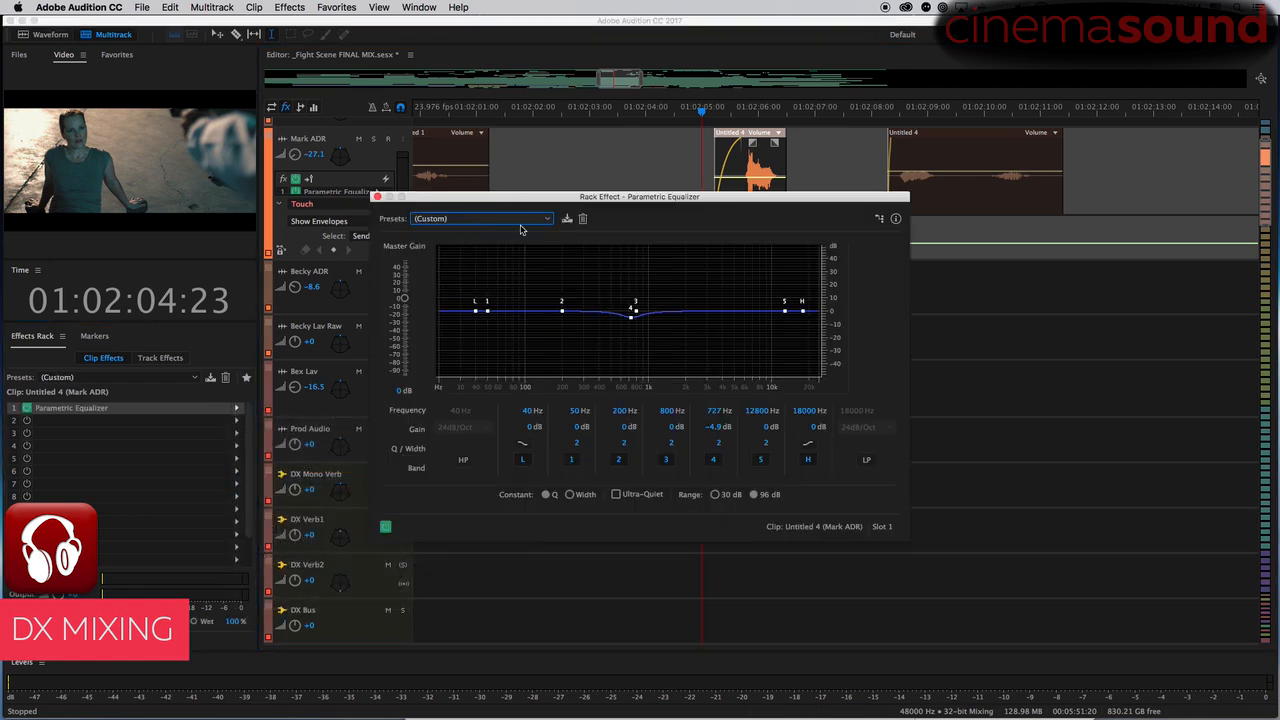
click(500, 218)
click(497, 534)
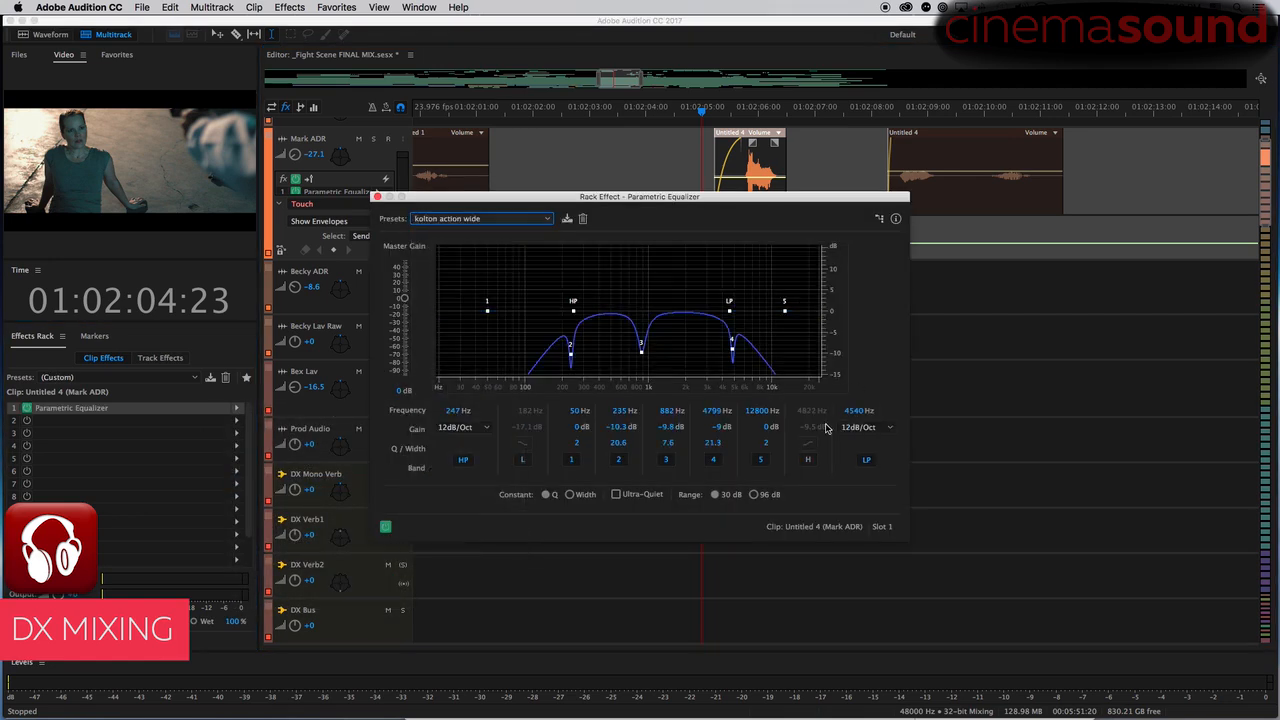
- Change the low-pass and high-pass slopes of the first Untitled 4 clip's equalizer, close it, and play the result
click(862, 431)
click(843, 433)
click(480, 431)
click(466, 447)
click(379, 197)
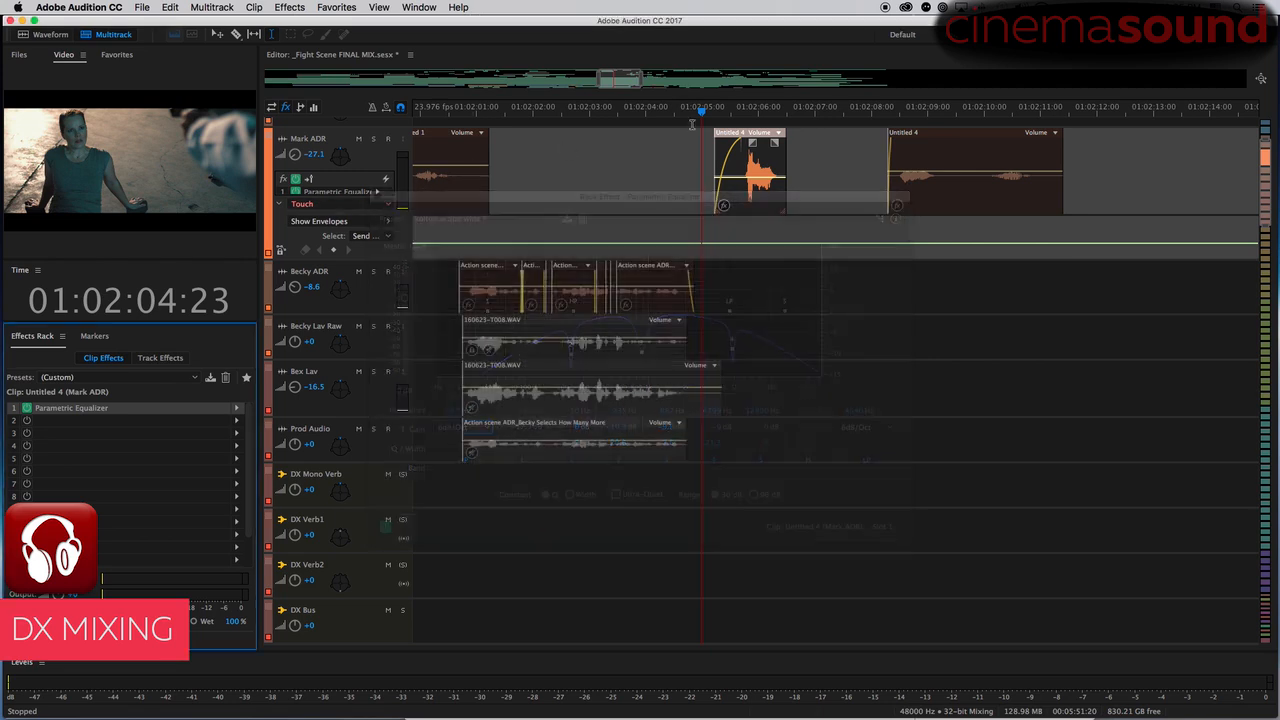
click(694, 142)
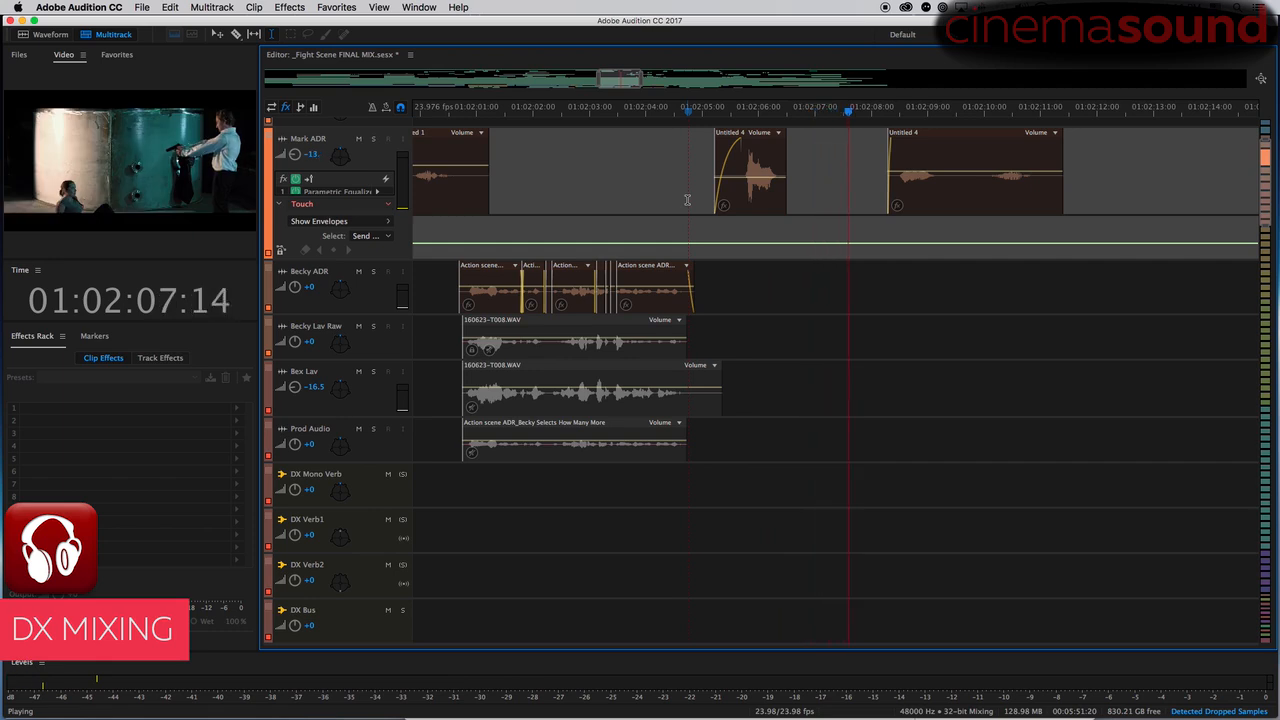
key(space)
- Raise the first Untitled 4 clip's volume in two small adjustments, replaying it after each one
click(754, 178)
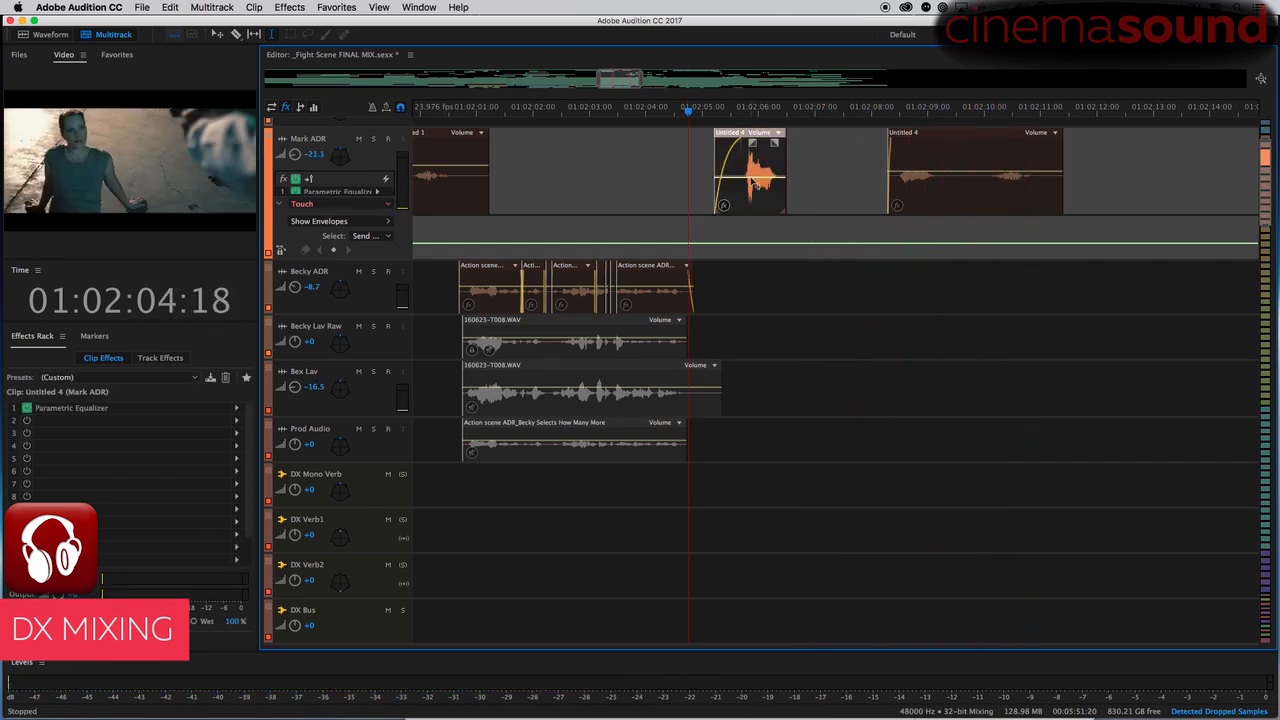
click(709, 158)
key(space)
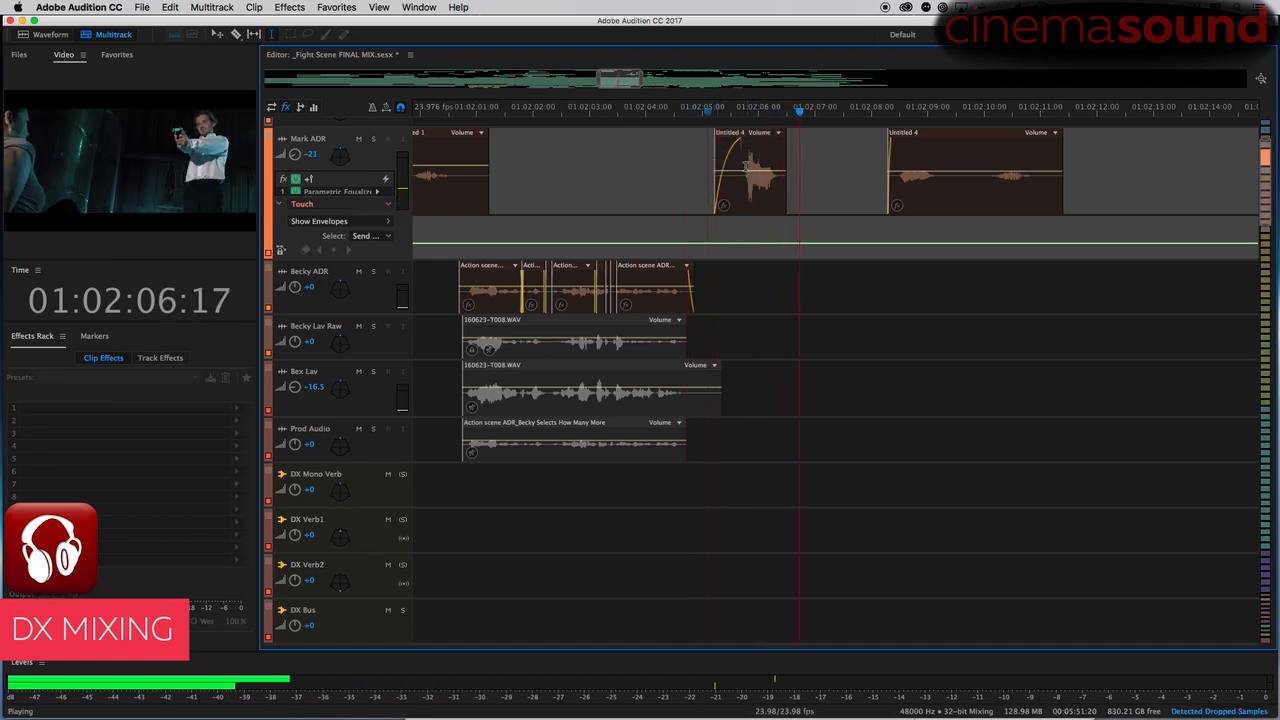
key(space)
click(748, 172)
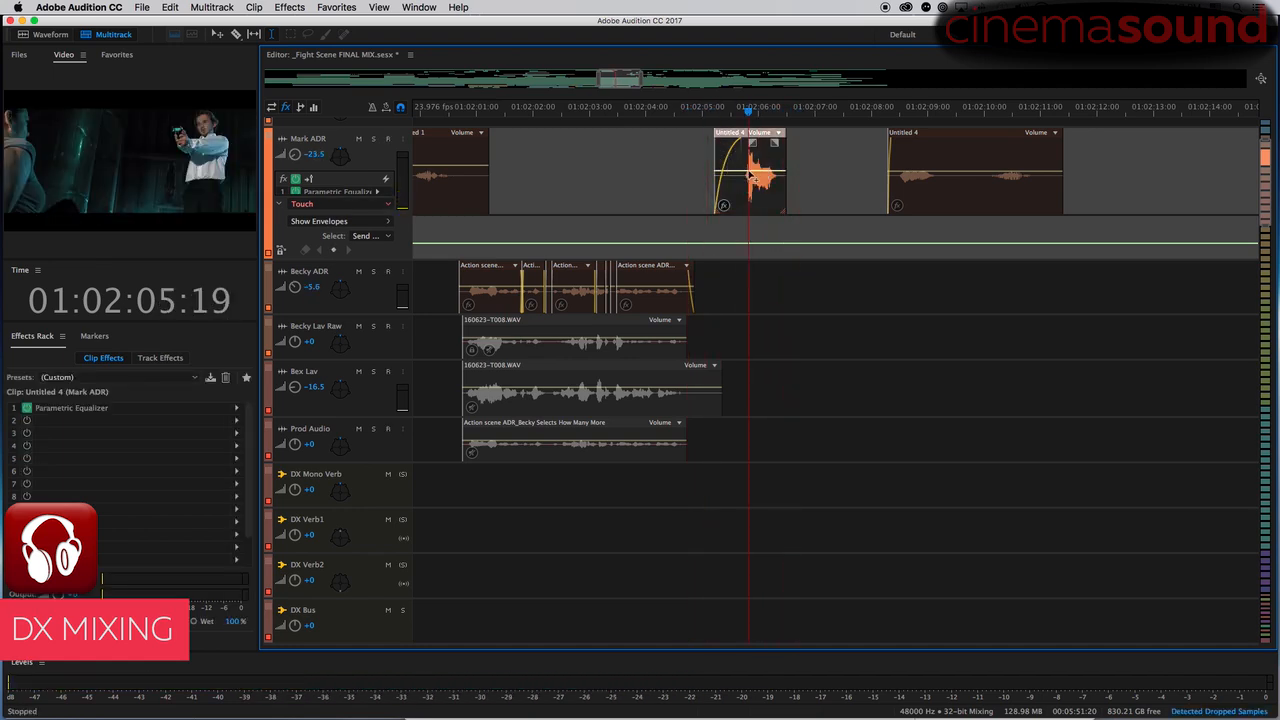
click(714, 162)
key(space)
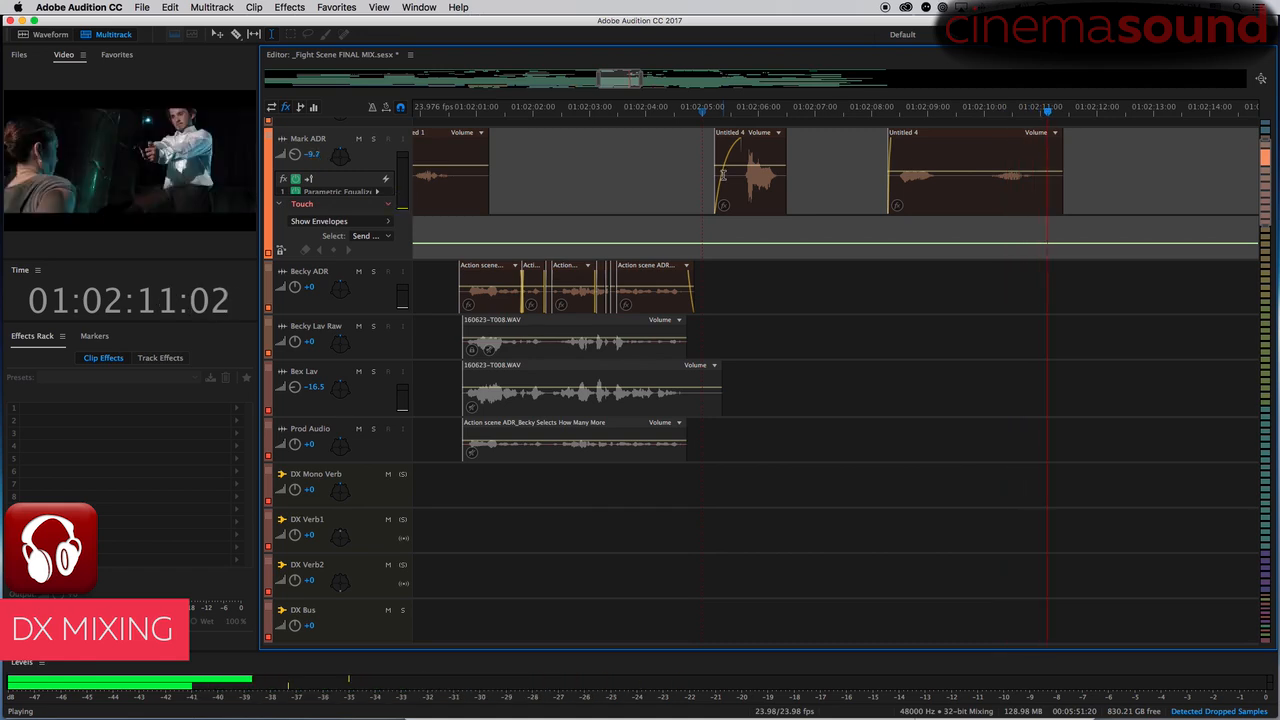
- Split the second Untitled 4 clip on Mark ADR at 01:02:09:19, between its two phrases
key(space)
click(958, 151)
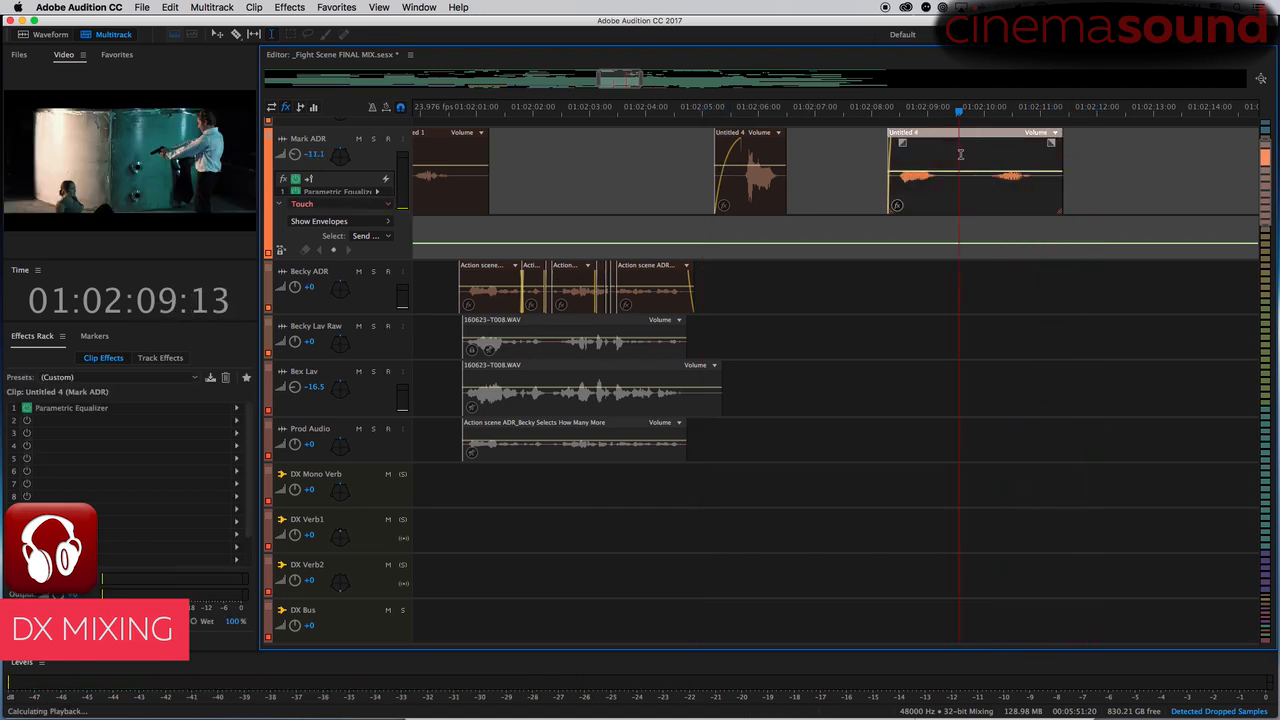
key(space)
click(971, 152)
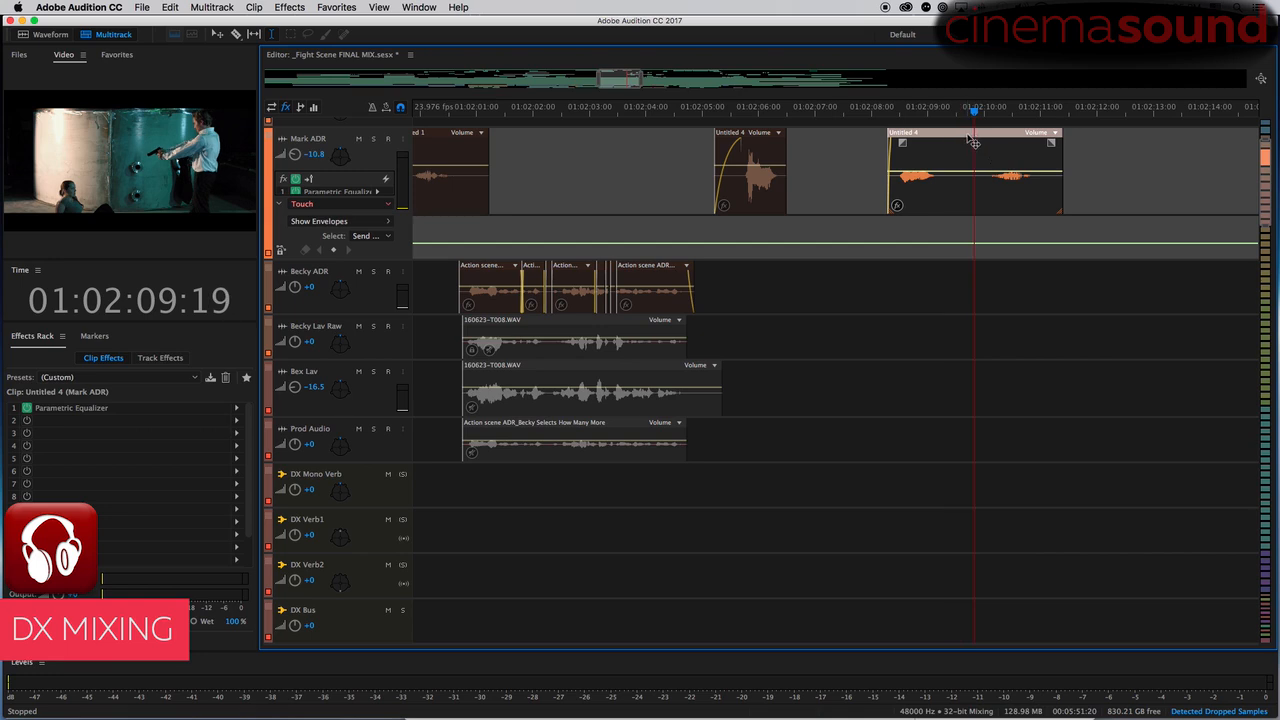
key(super+k)
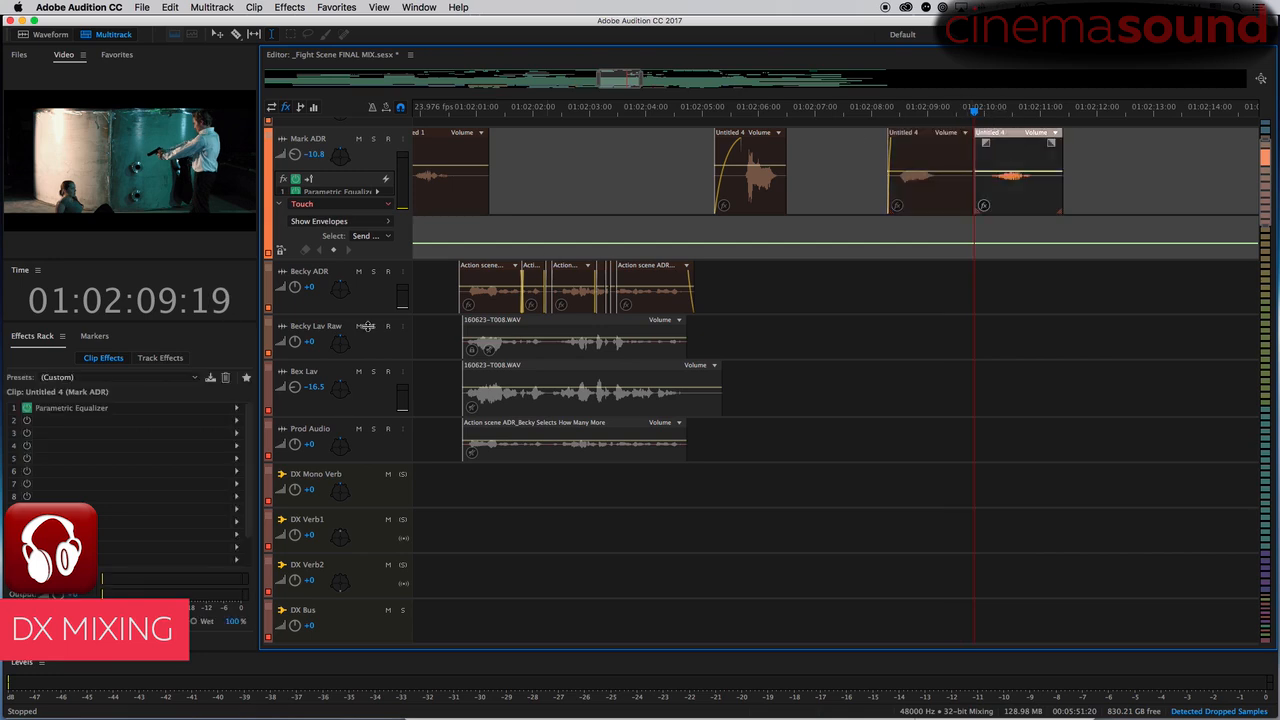
- Turn off the high-pass filter in the split-off clip's Parametric Equalizer and play both halves from about 01:02:08
double_click(86, 410)
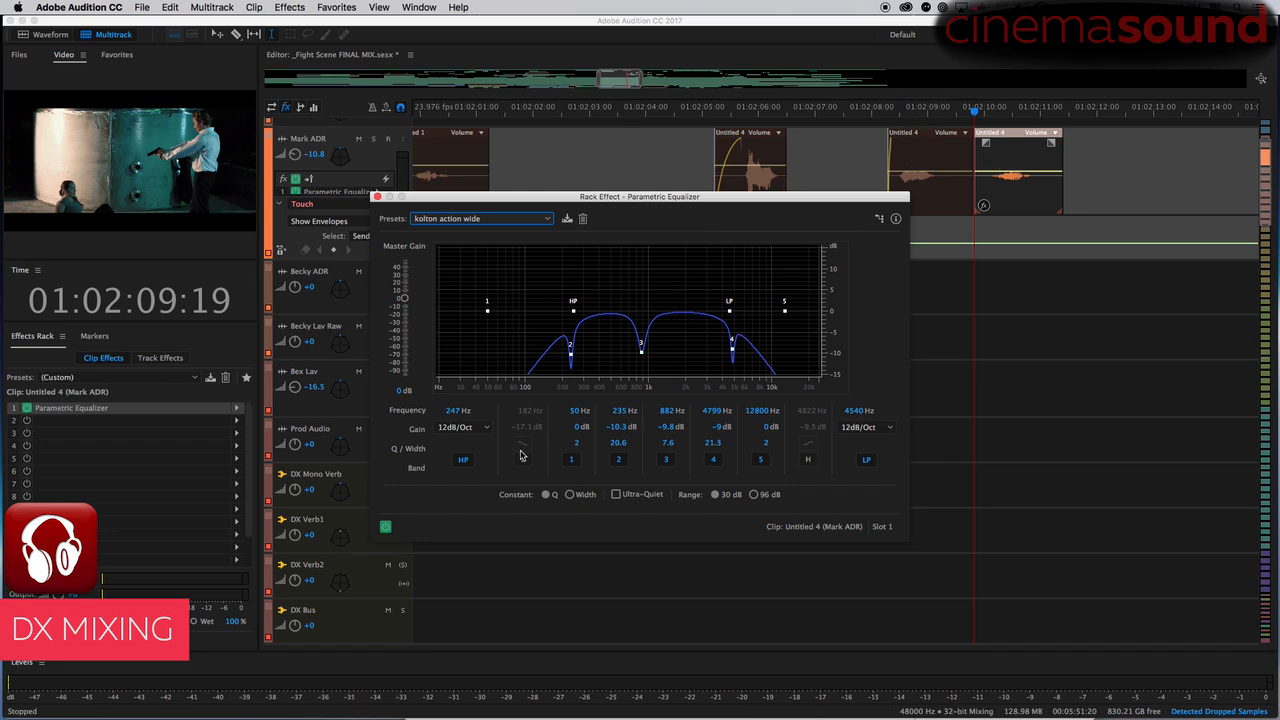
click(877, 151)
key(space)
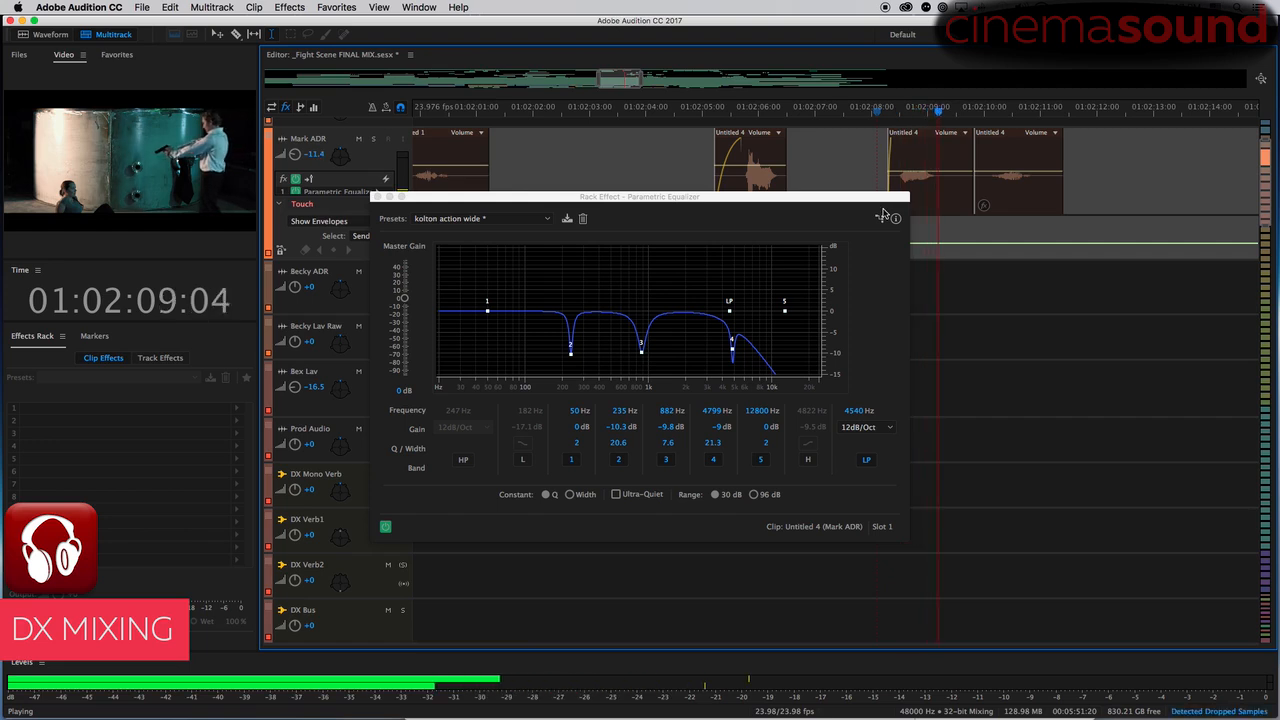
key(space)
click(384, 196)
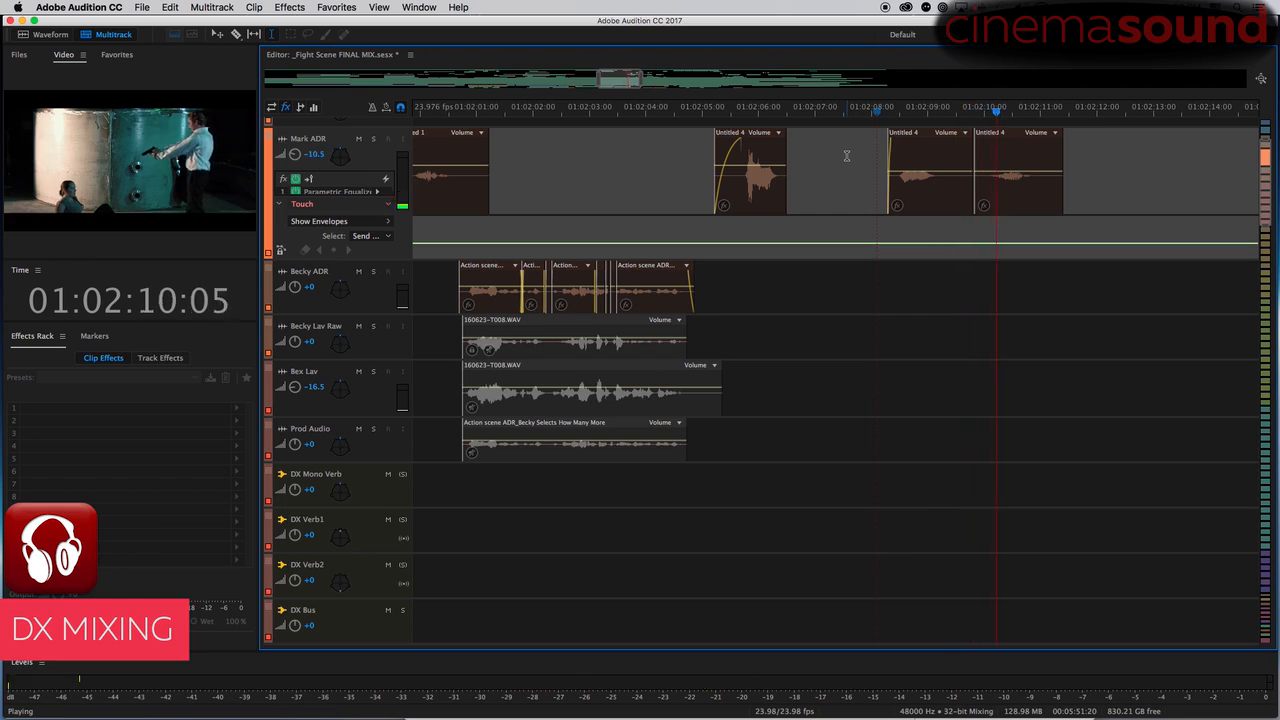
key(space)
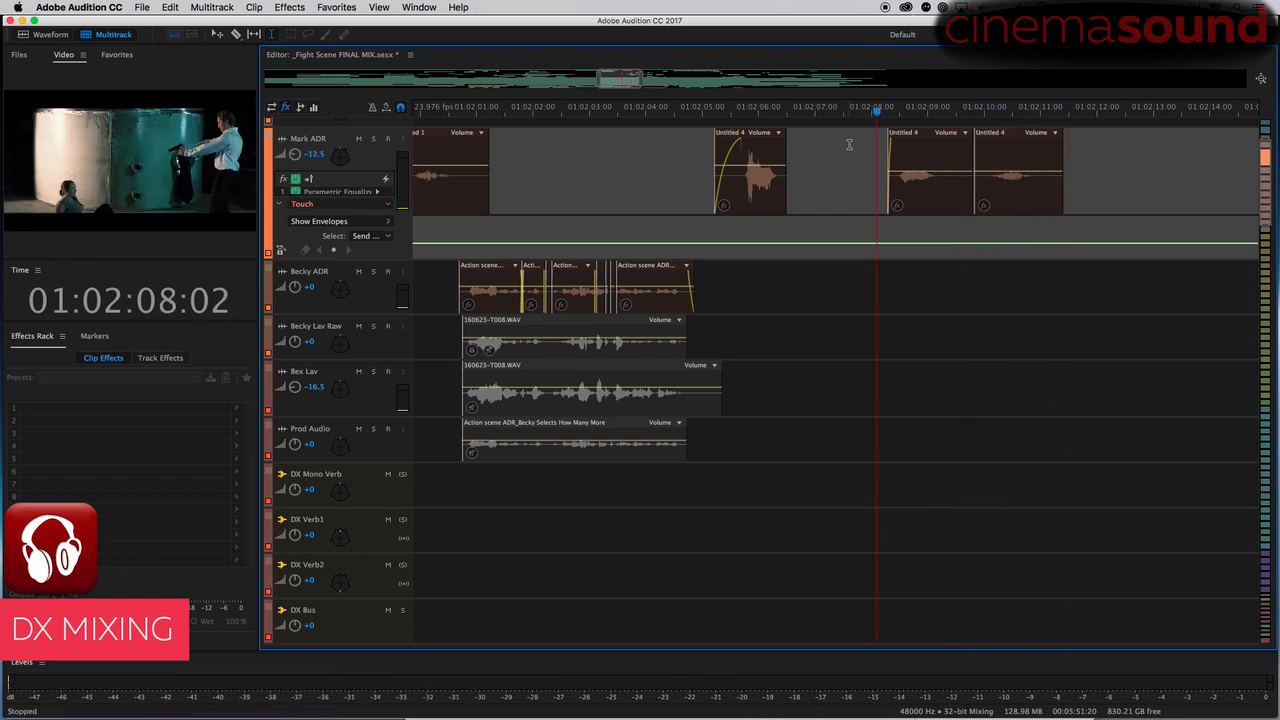
- Find the dialogue clip near 01:02:22 and play the 160623-T016.WAV clip on Prod Audio
scroll(851, 144, down, 6)
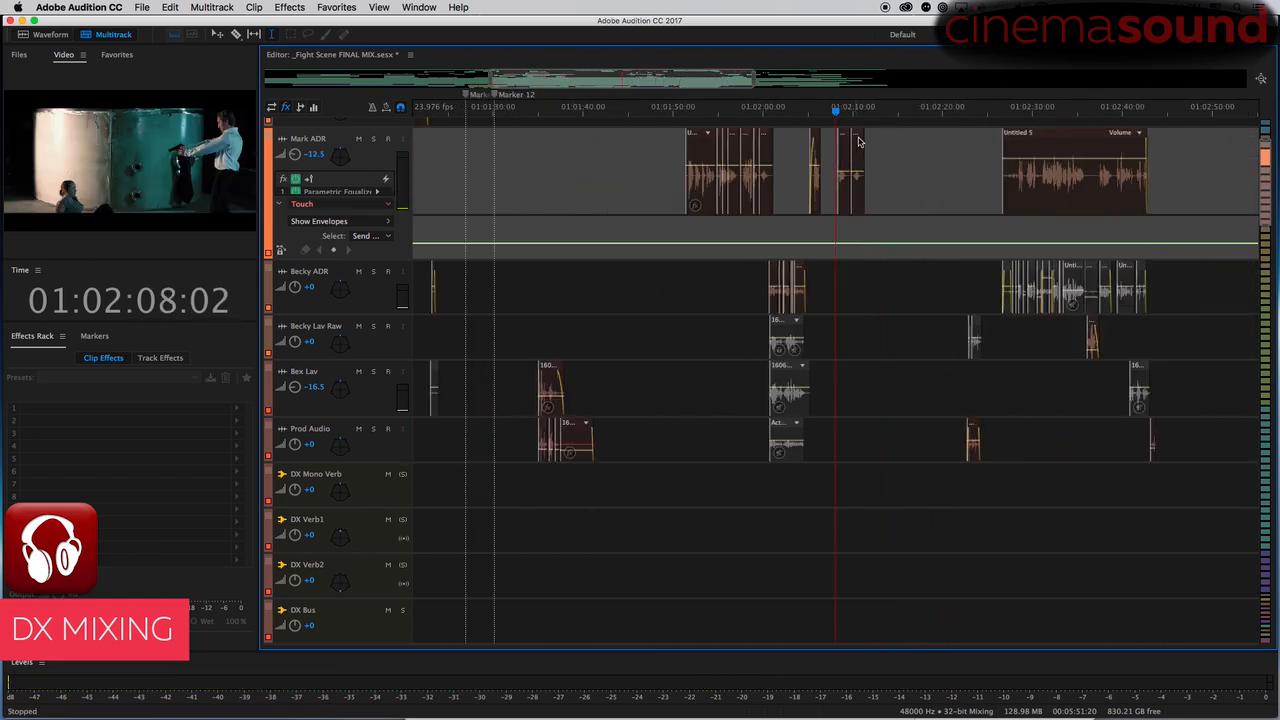
click(963, 181)
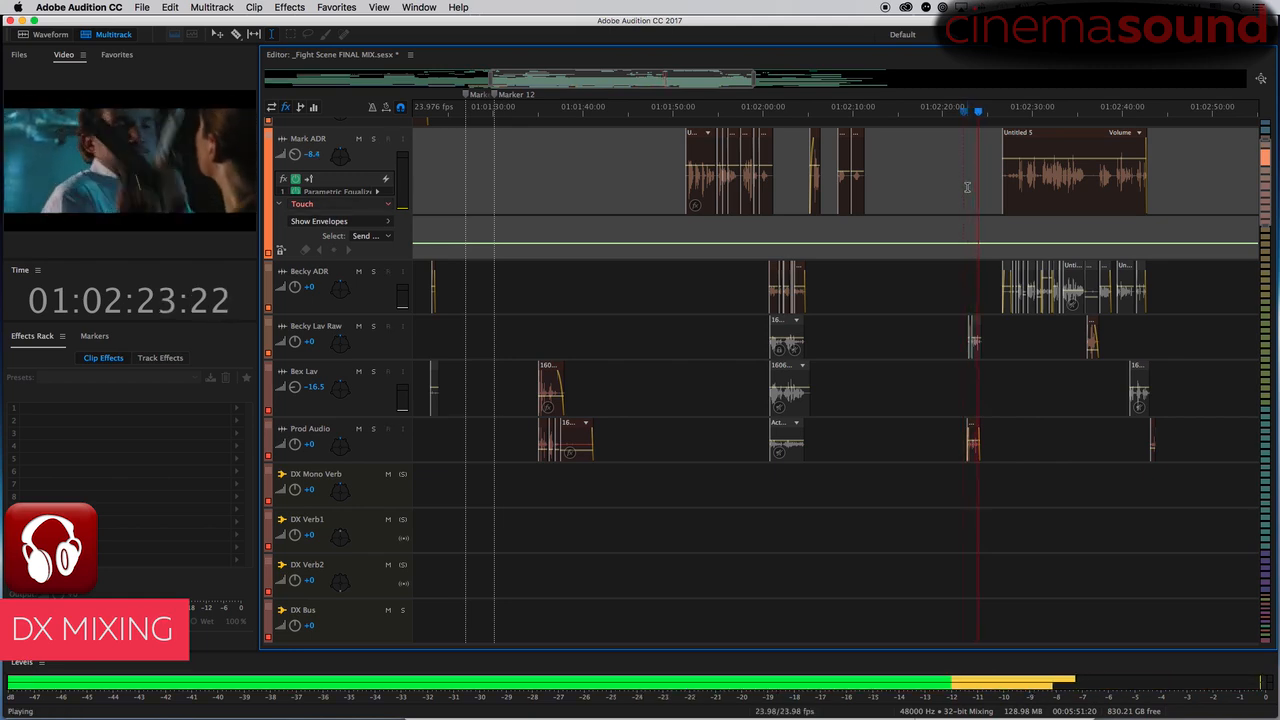
click(964, 398)
scroll(966, 396, up, 10)
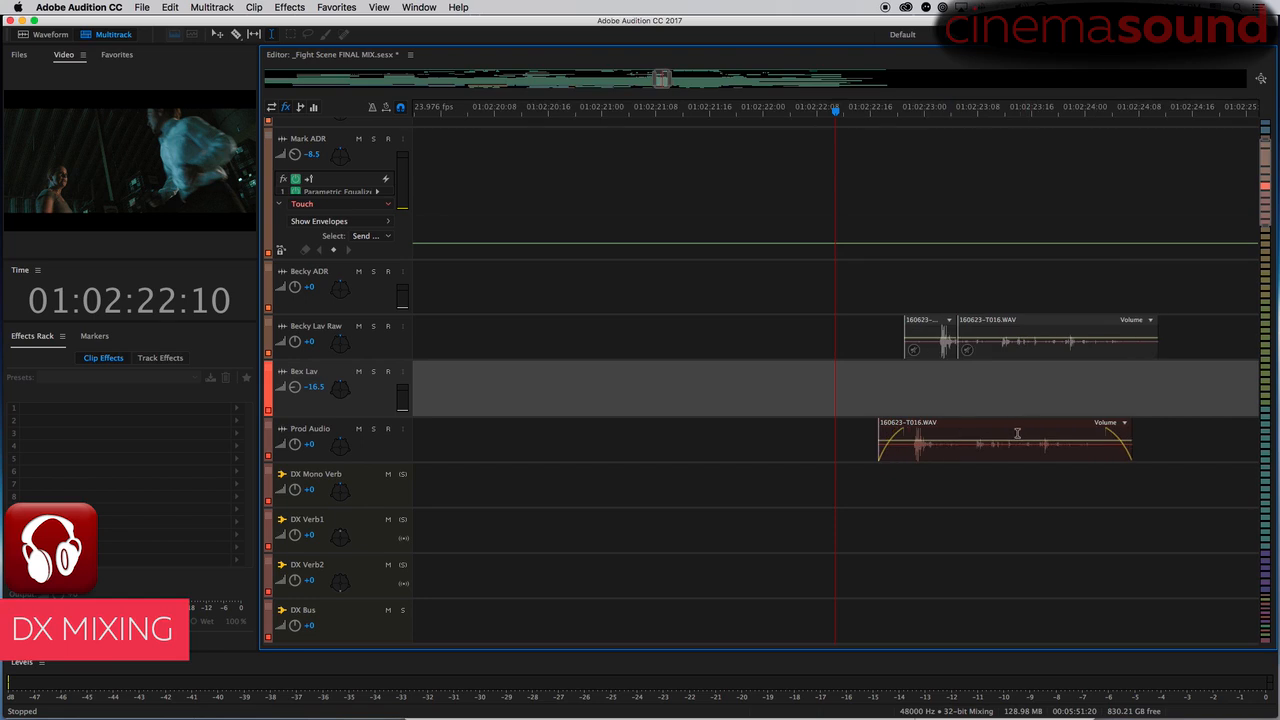
click(1008, 440)
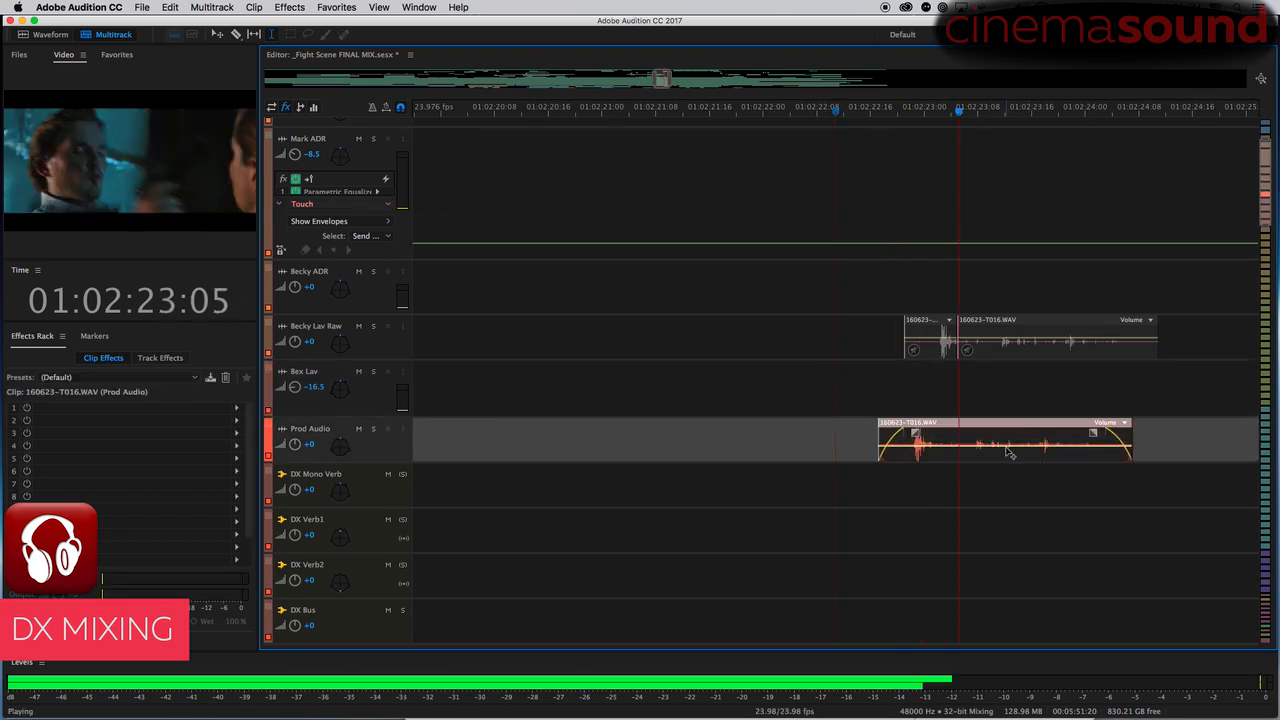
key(space)
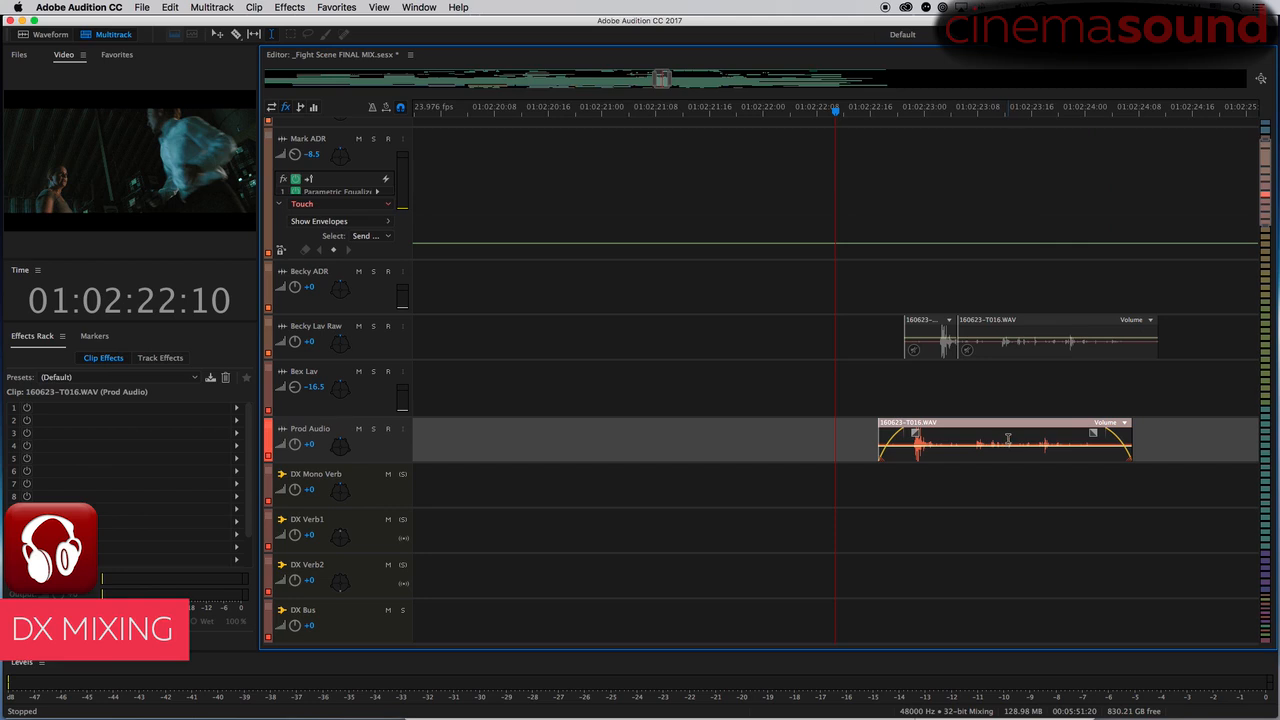
- Add a Hard Limiter to the 160623-T016.WAV clip on Prod Audio and play the clip through it
key(minus)
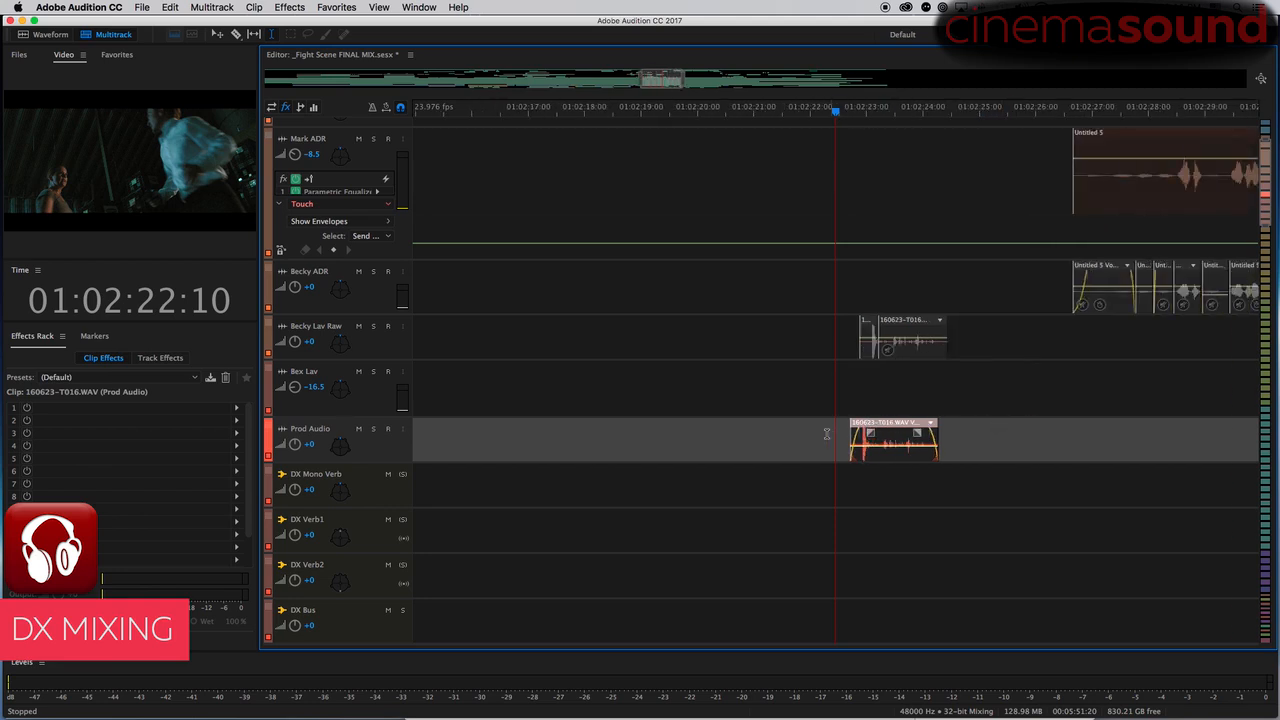
click(828, 434)
click(886, 424)
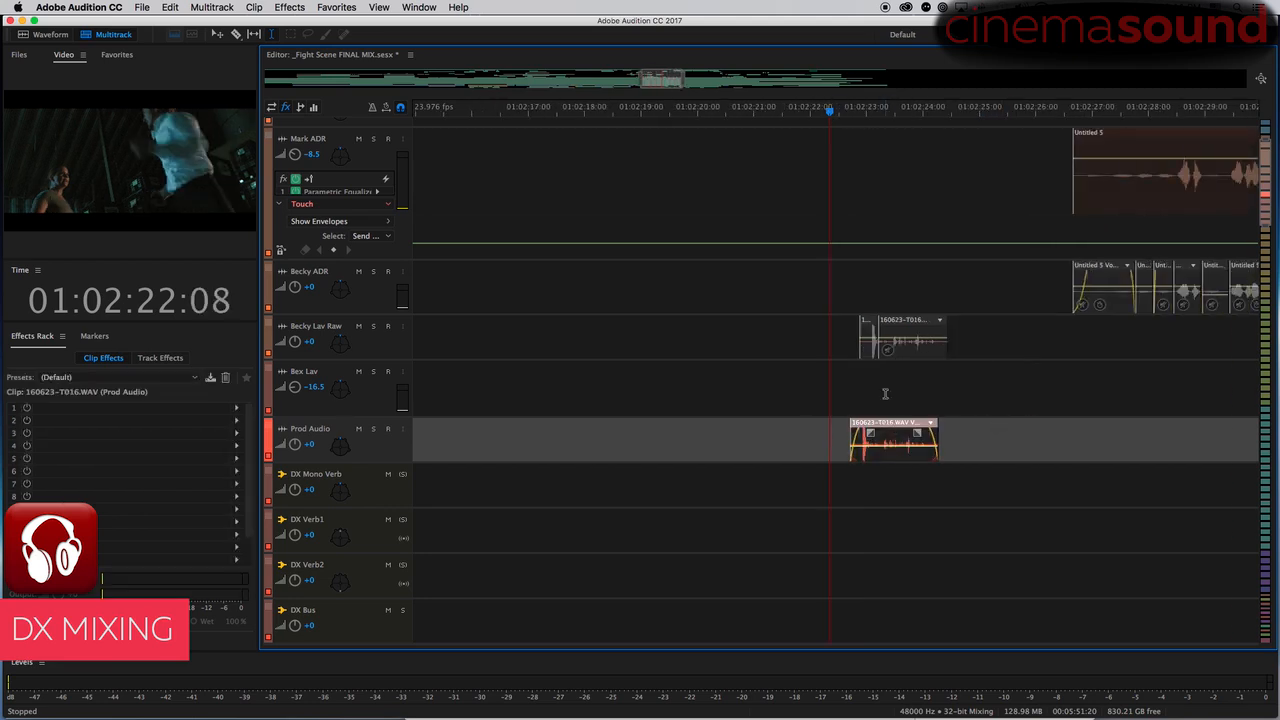
click(295, 7)
mouse_move(394, 161)
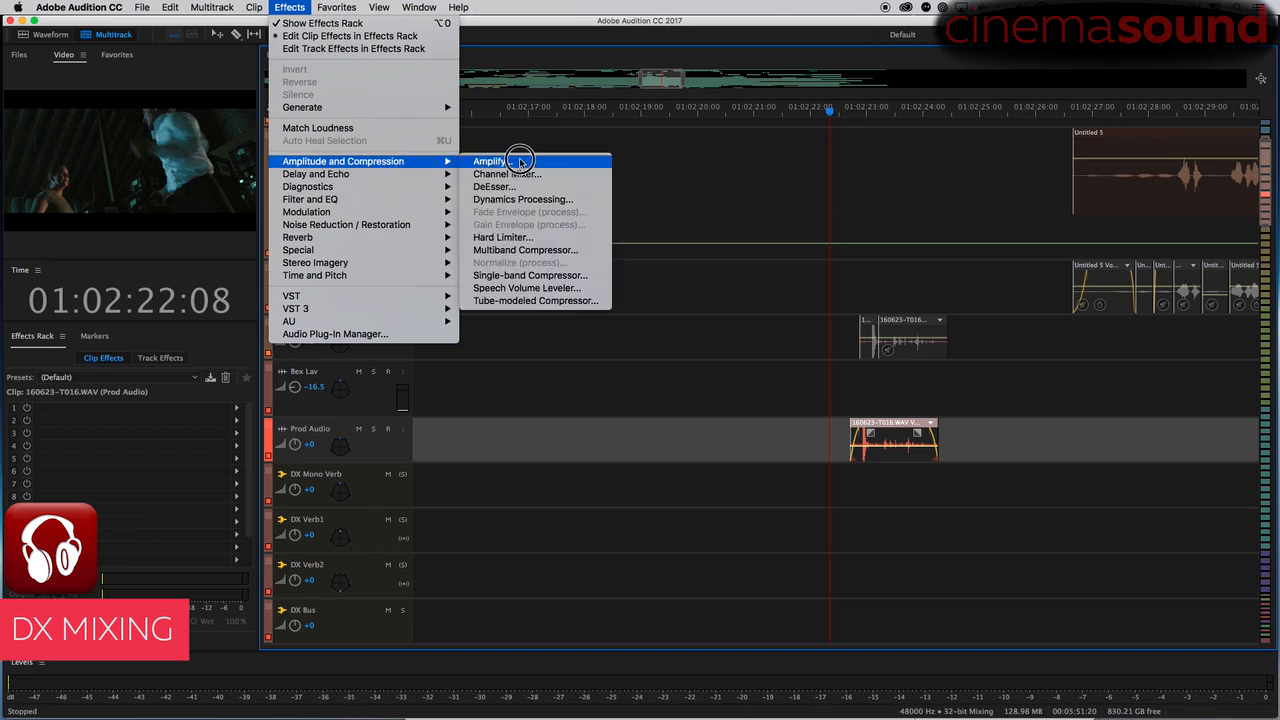
click(505, 237)
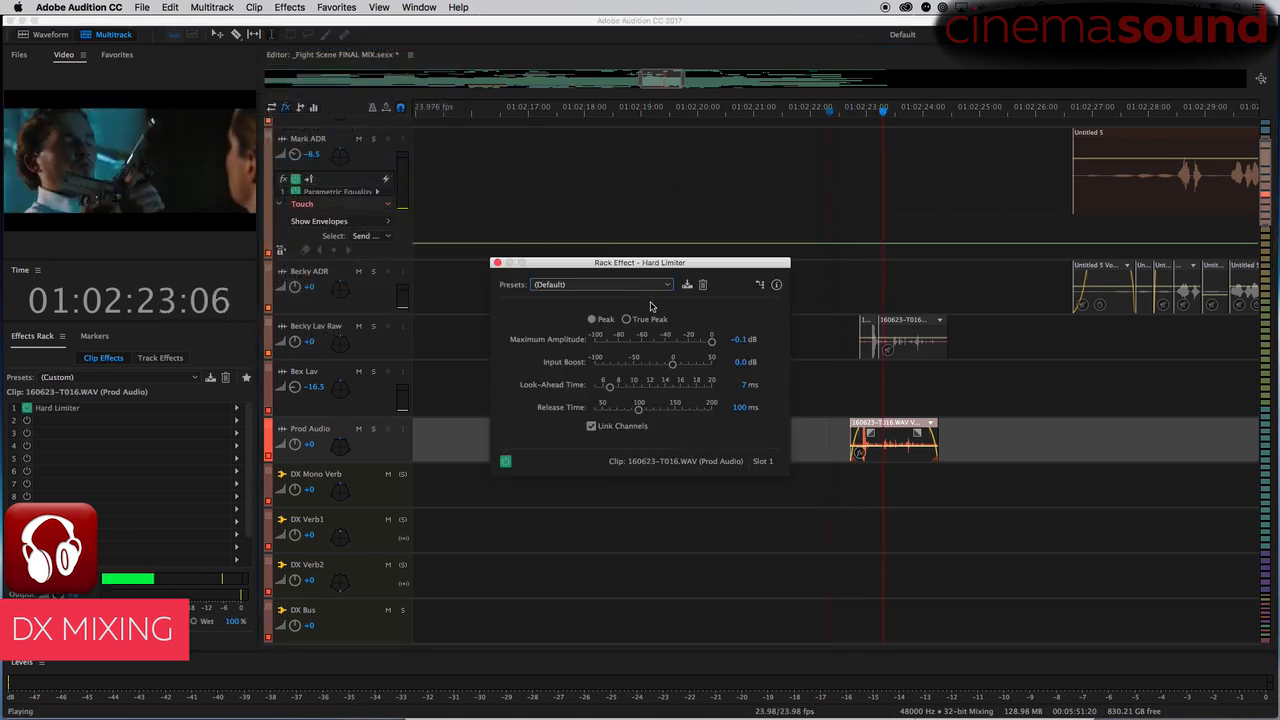
key(space)
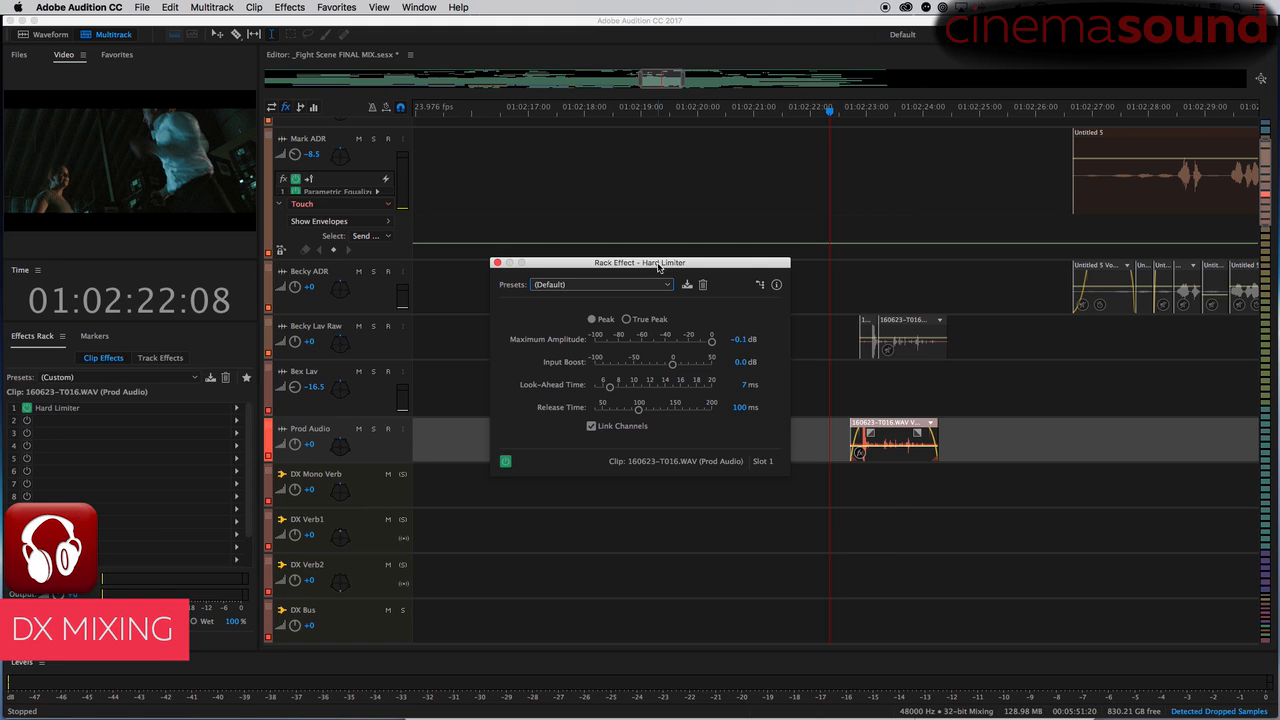
drag(658, 265, 598, 142)
key(space)
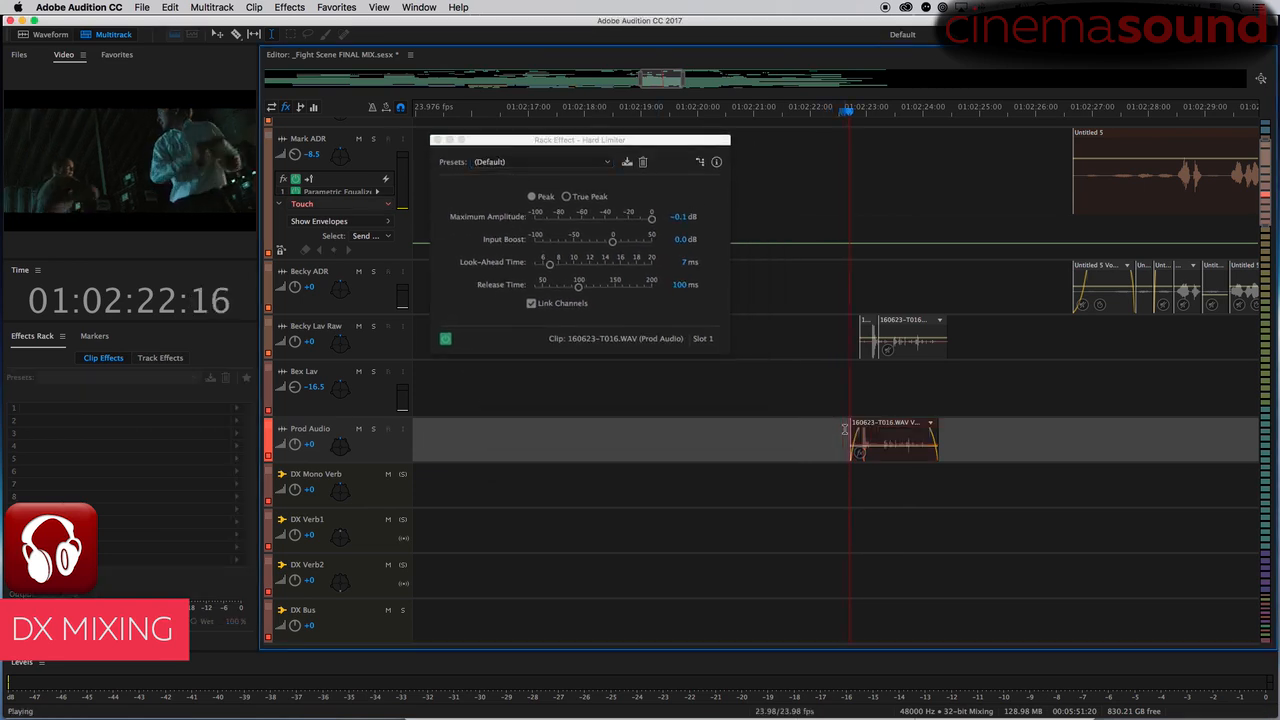
- Set the limiter to -16.6 dB maximum amplitude, 9.4 ms look-ahead and 40 ms release, unlink the channels, and close it after playback
click(652, 219)
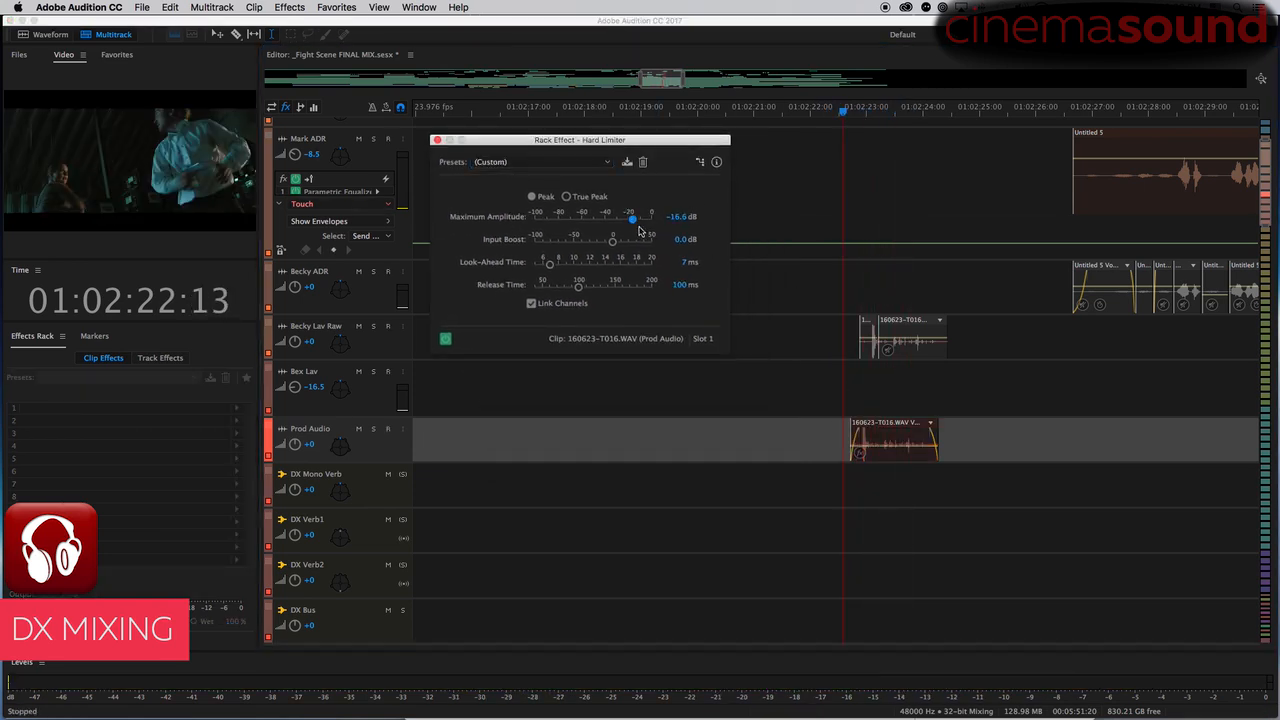
click(557, 263)
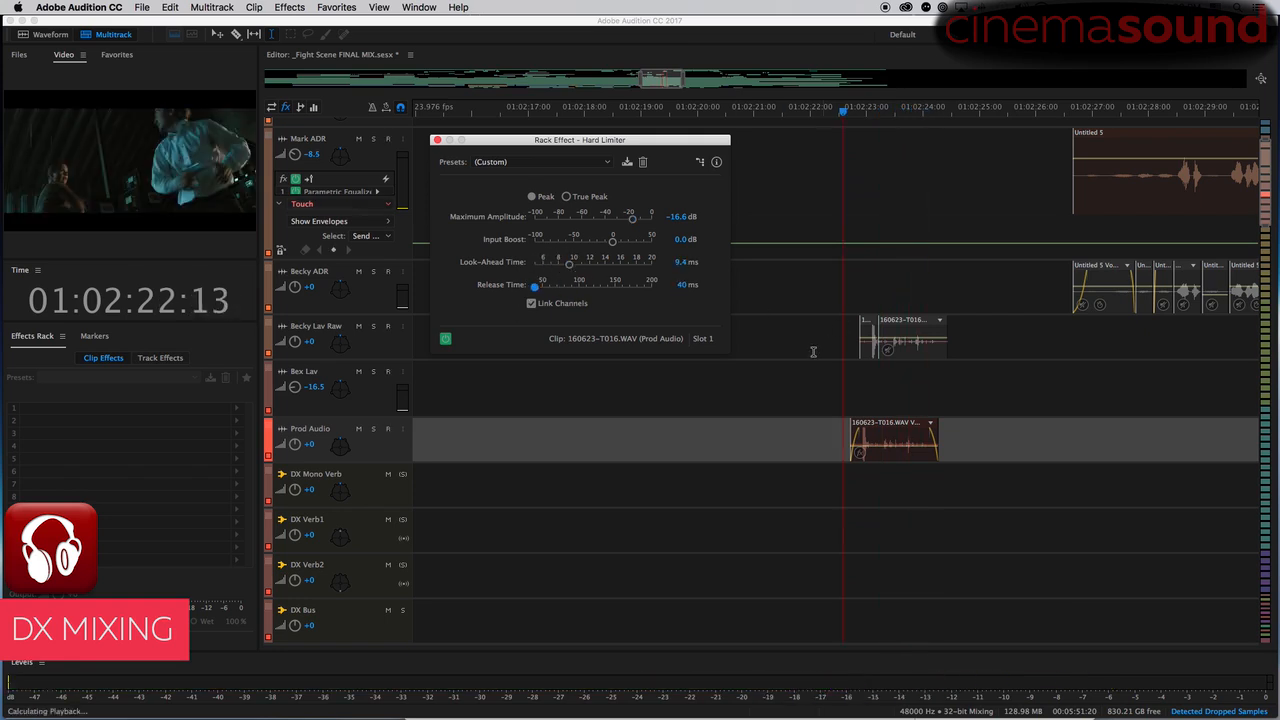
click(532, 303)
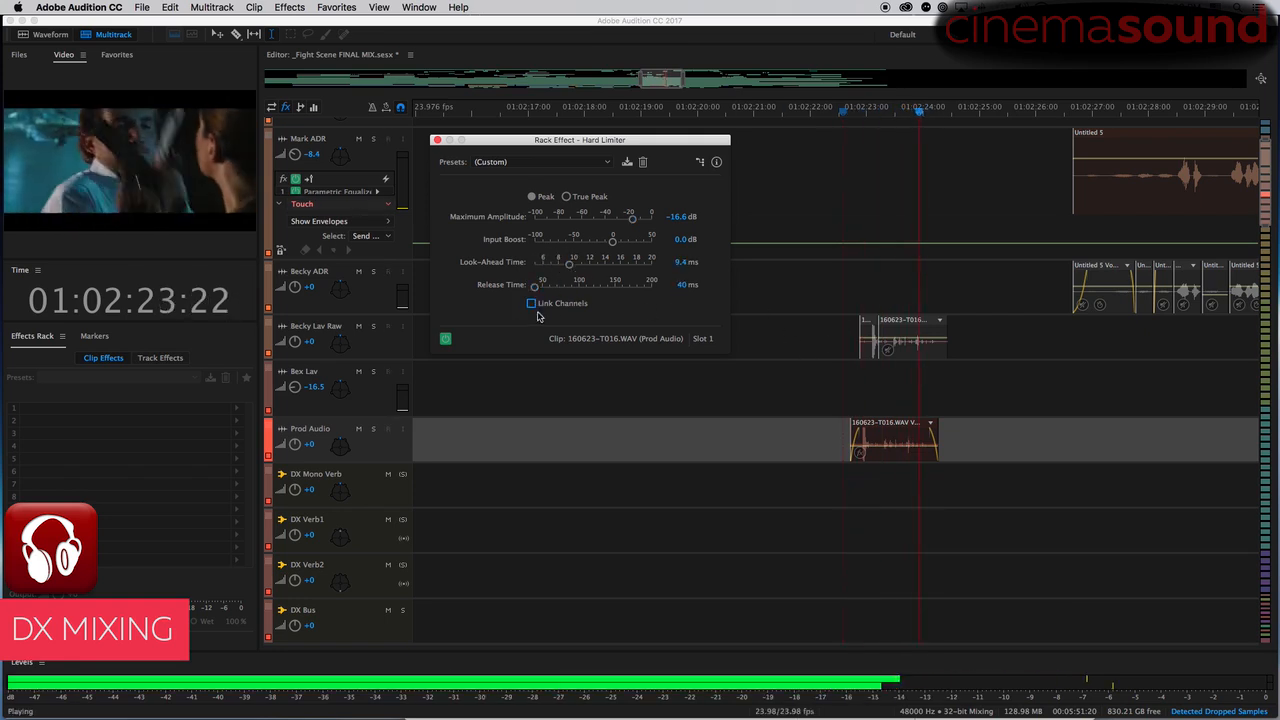
key(space)
click(437, 139)
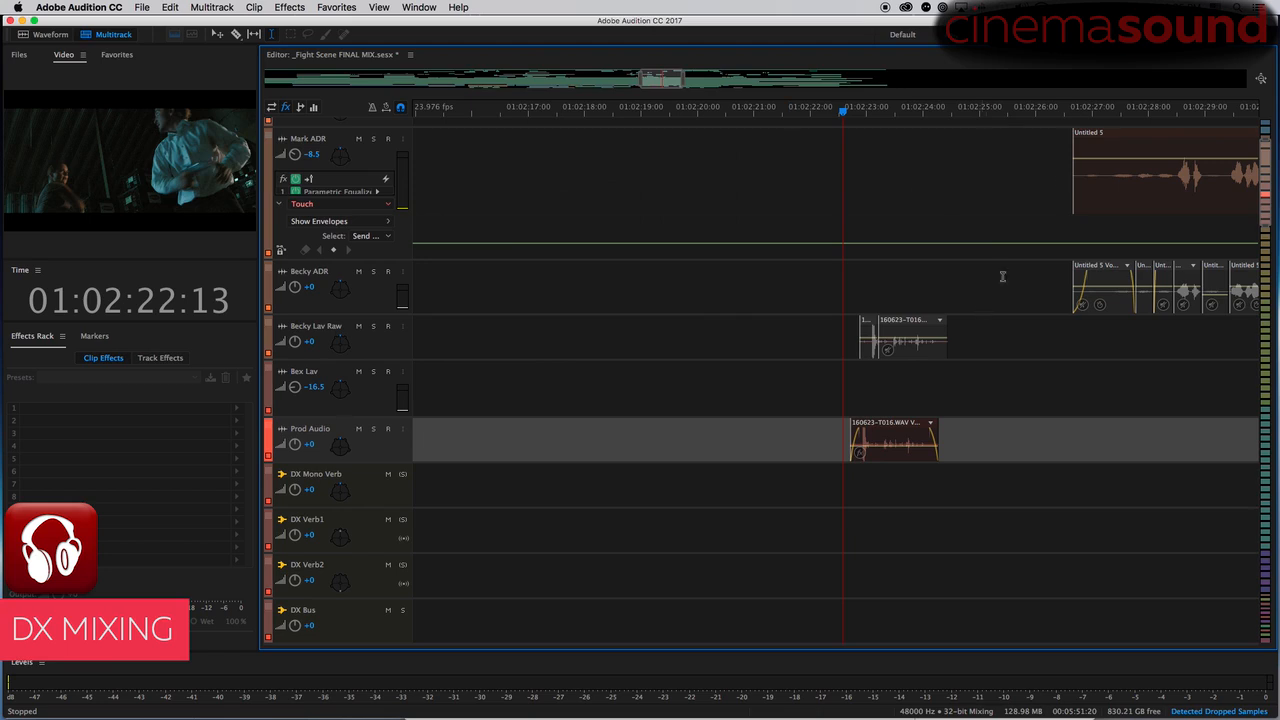
- Play the Untitled 5 section on Mark ADR from about 01:02:26 and replay its opening to check the breaths and first phrases
click(1057, 157)
drag(658, 80, 686, 80)
scroll(673, 93, down, 5)
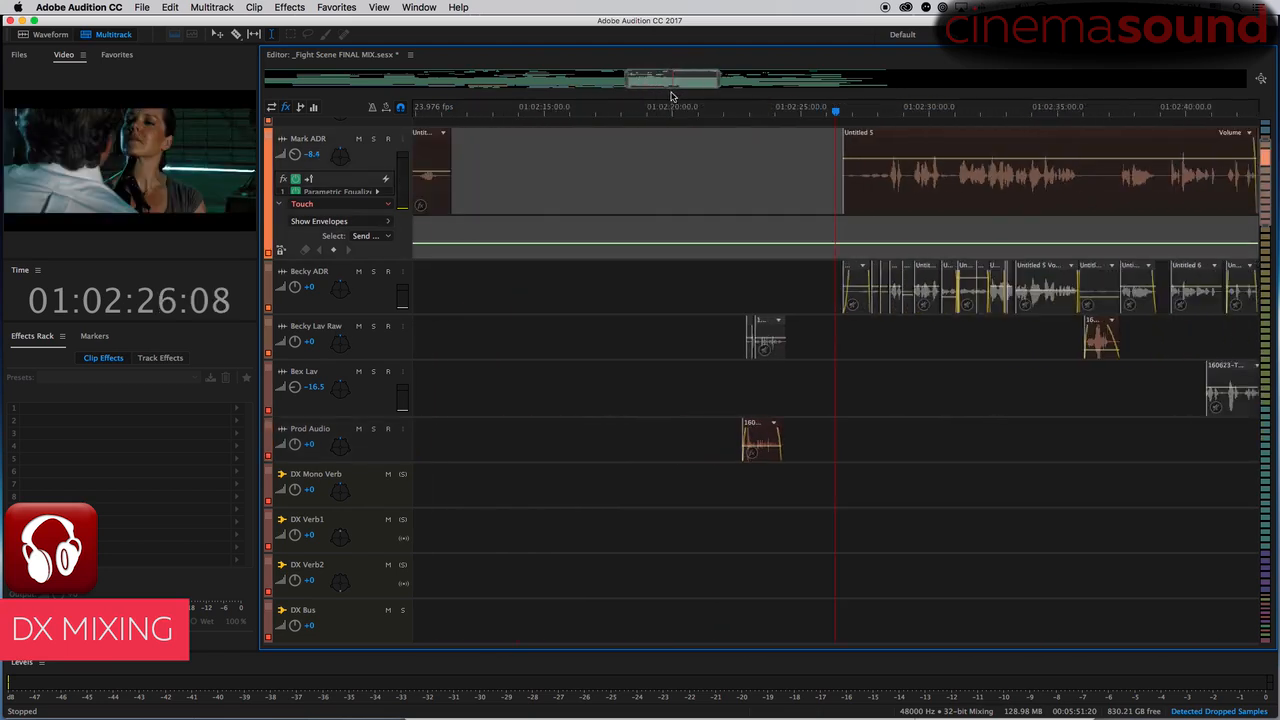
drag(707, 86, 727, 82)
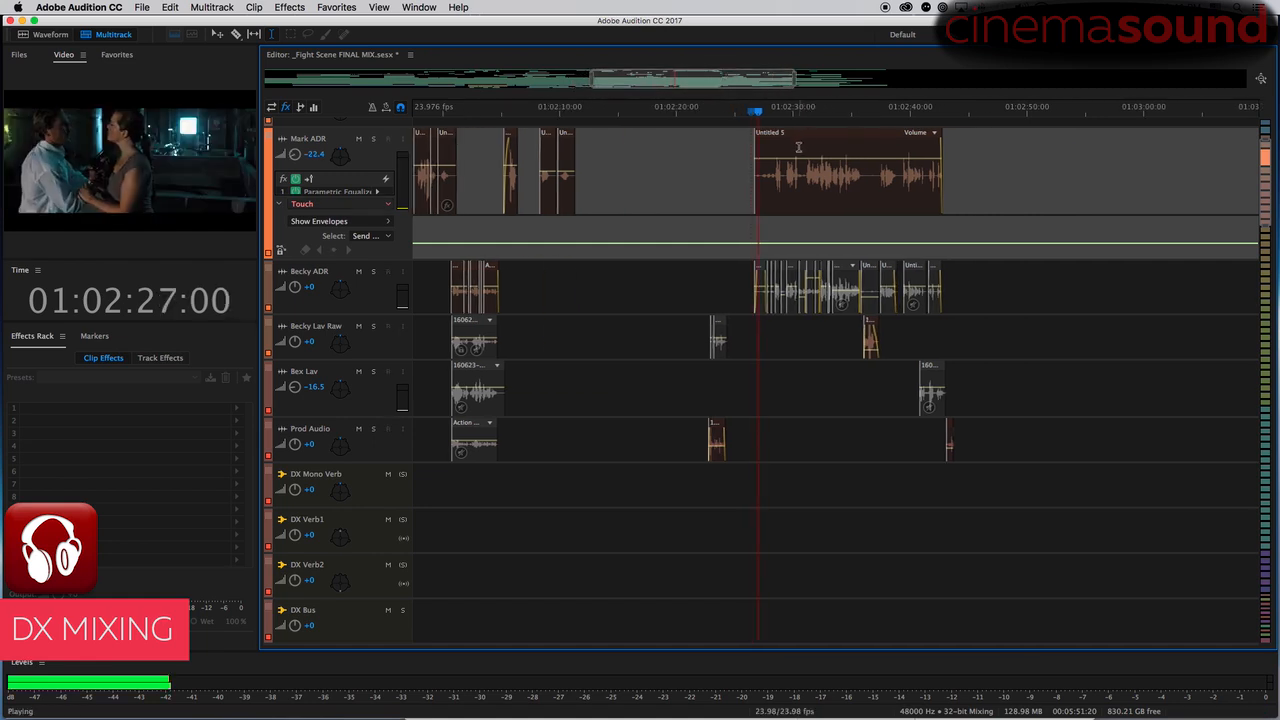
scroll(800, 145, up, 4)
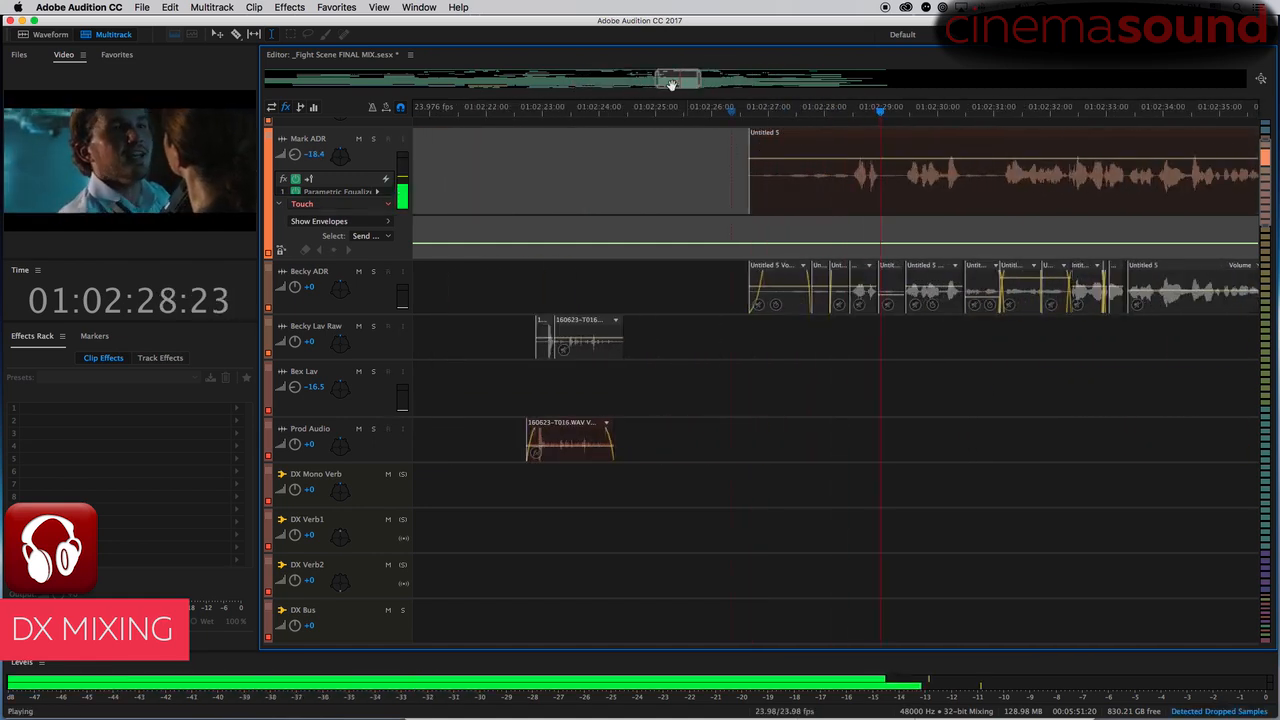
scroll(686, 82, up, 3)
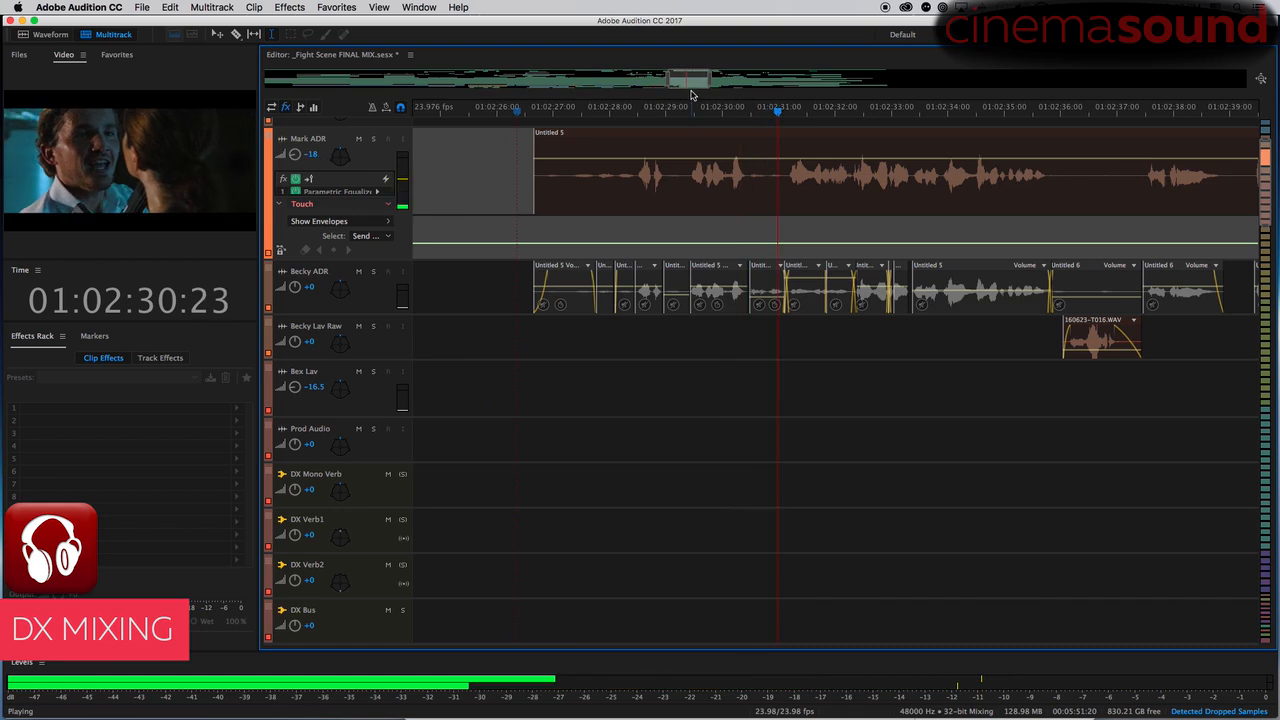
scroll(690, 82, down, 3)
drag(706, 83, 726, 83)
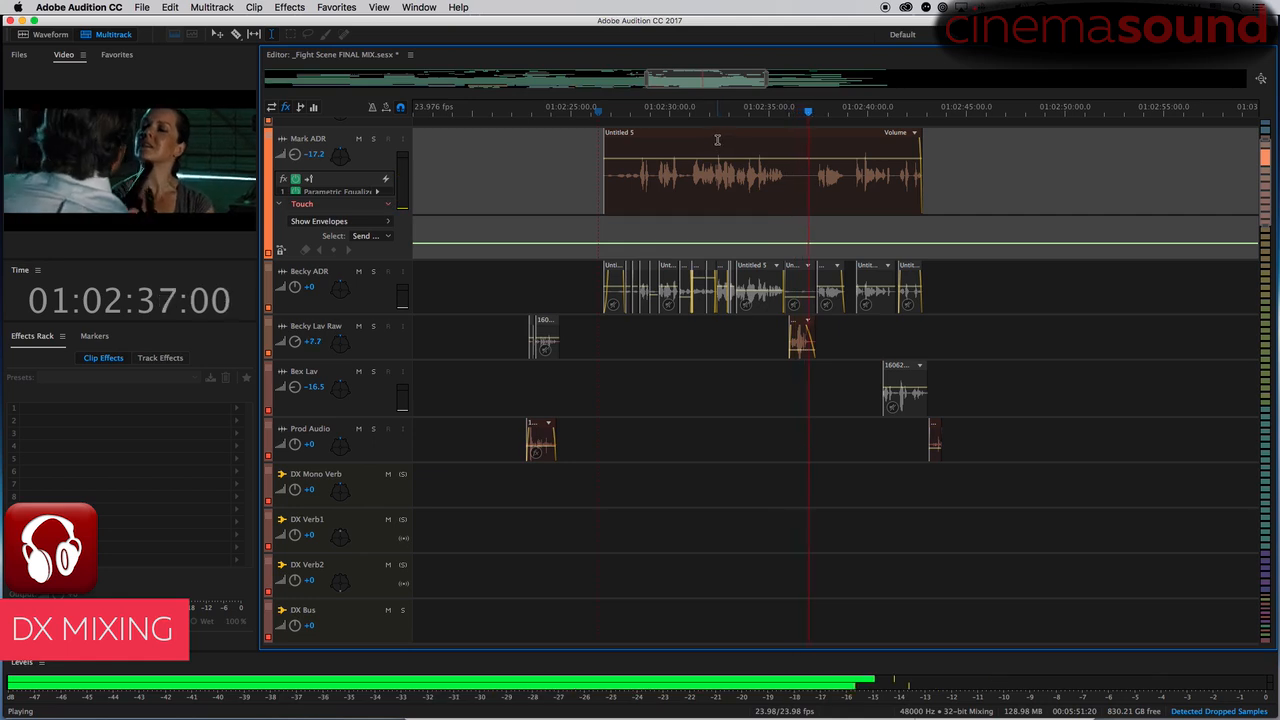
key(space)
click(621, 110)
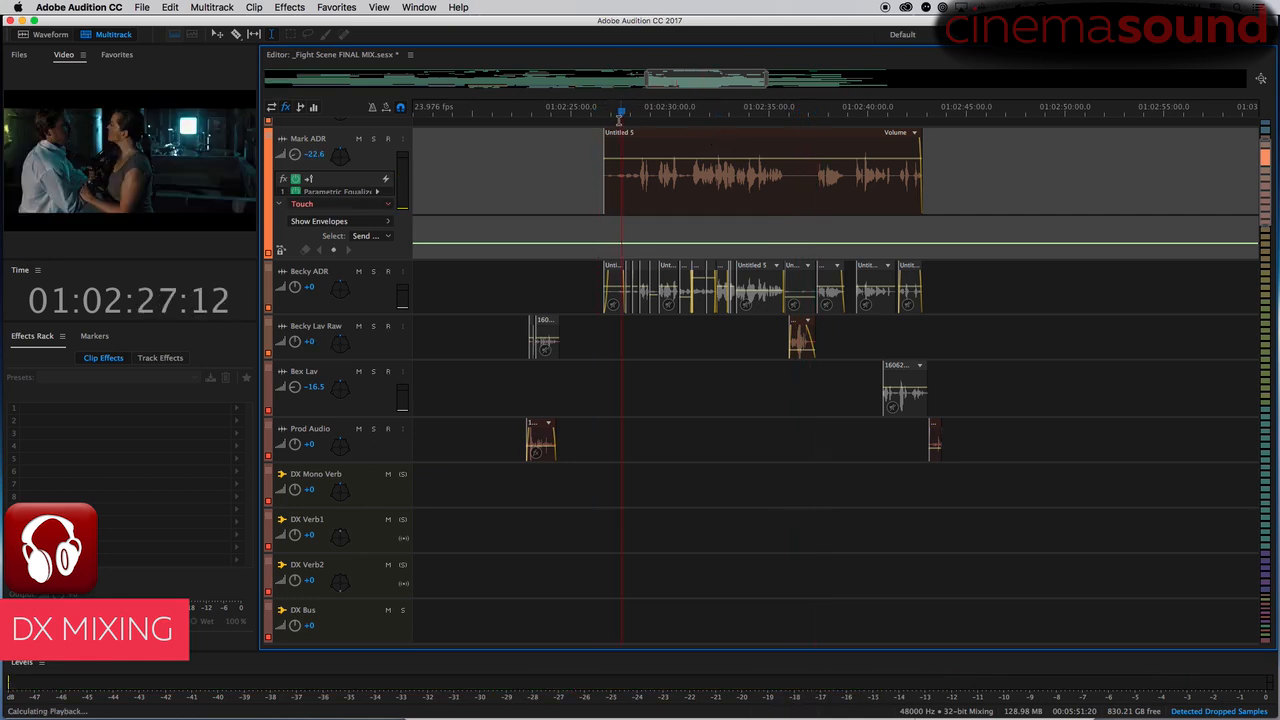
key(space)
click(605, 117)
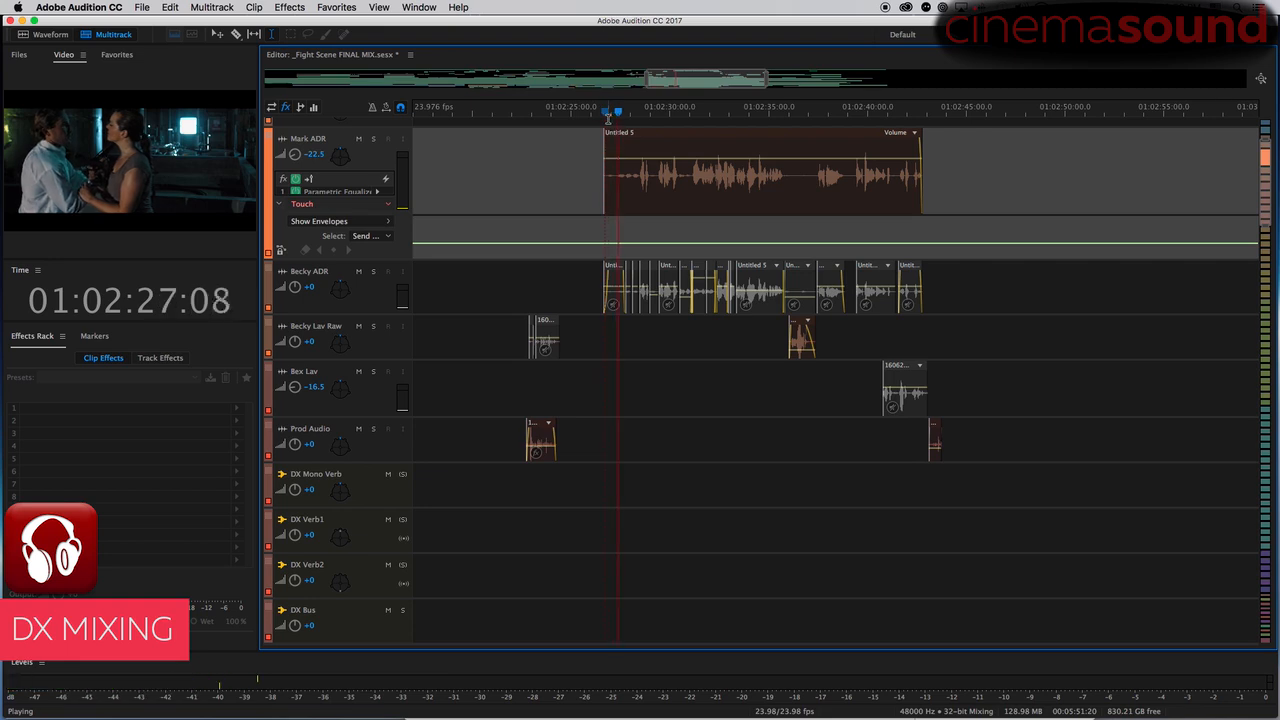
key(space)
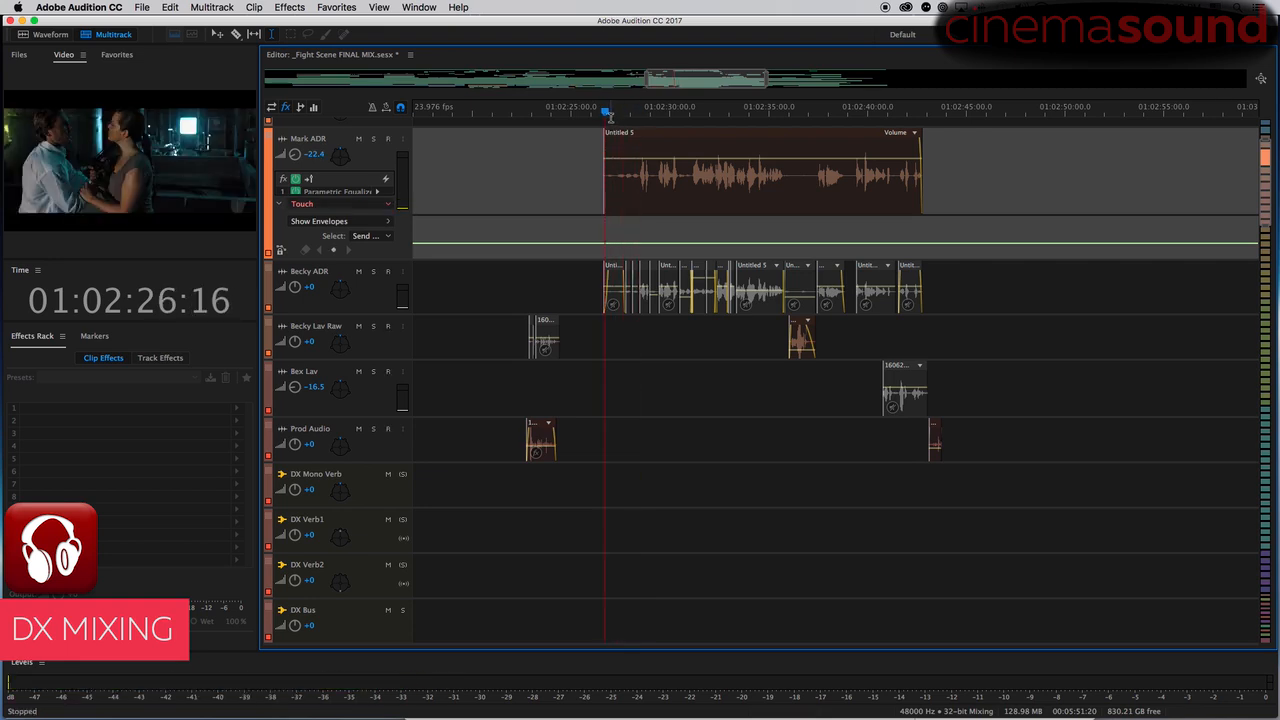
- Cut out and delete the Untitled 5 portion on Mark ADR from 01:02:27:18 to about 01:02:28:10
key(equal)
key(equal)
key(equal)
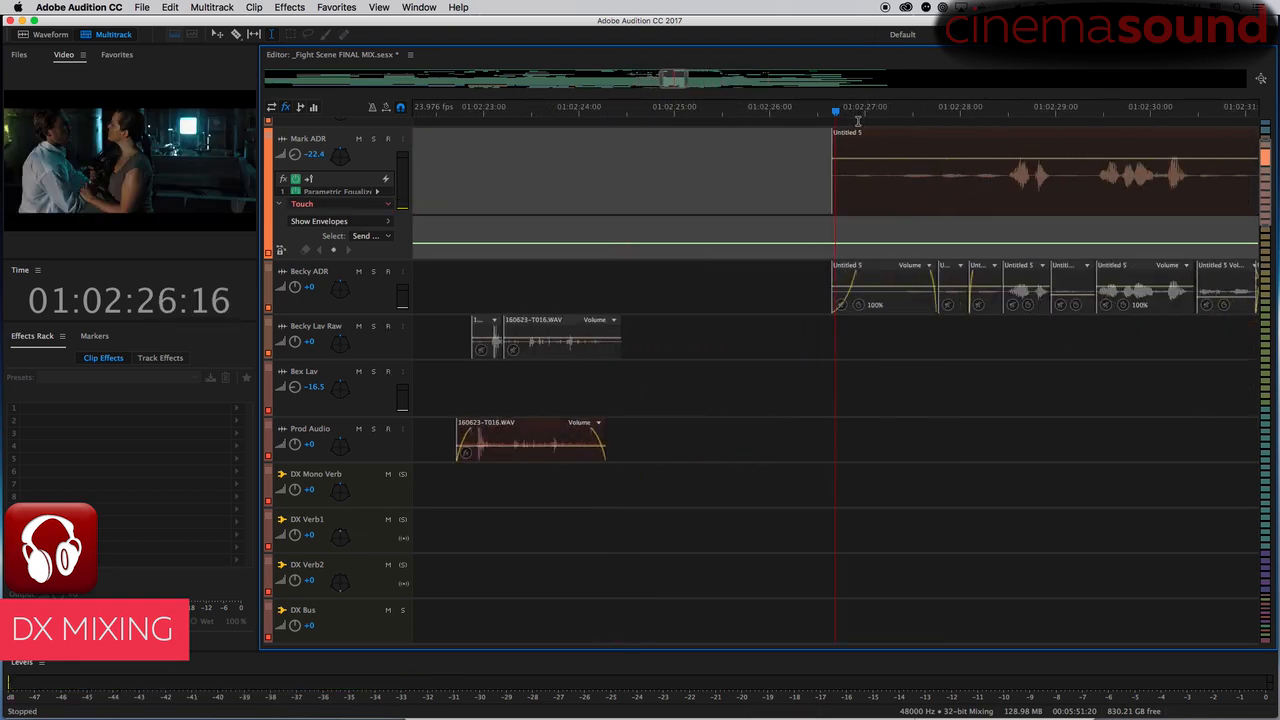
drag(838, 114, 890, 121)
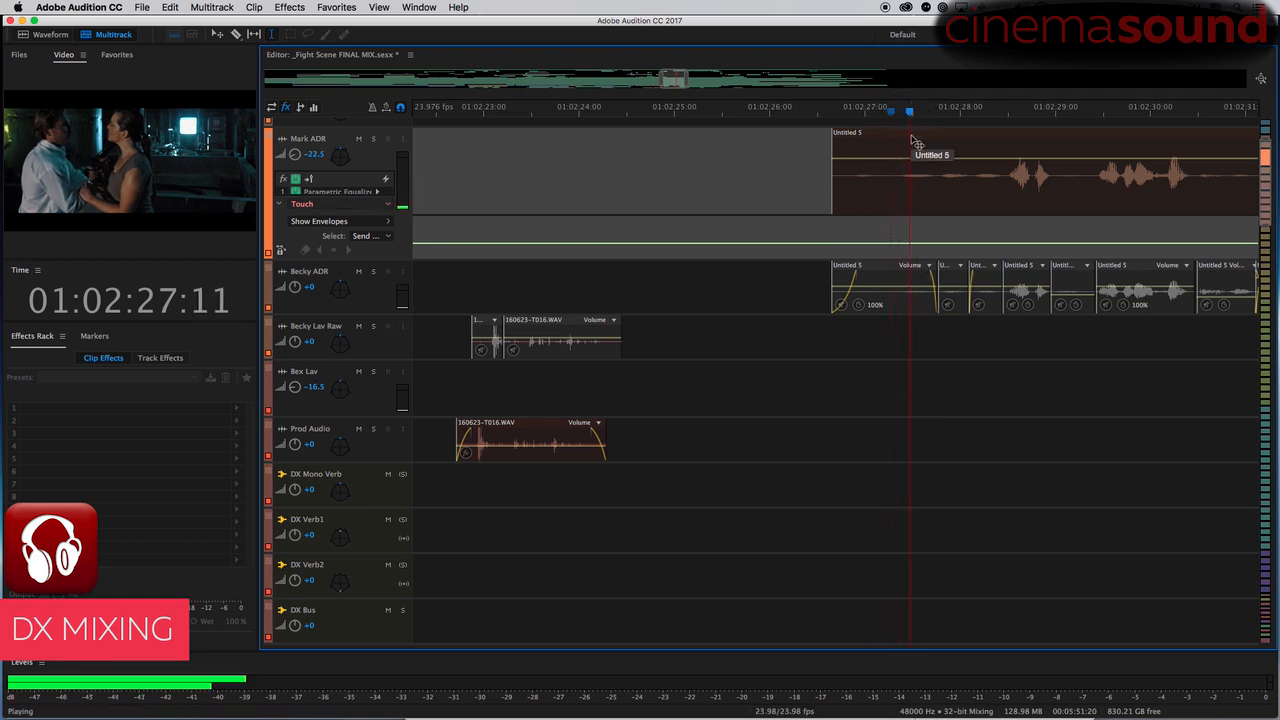
key(space)
drag(939, 171, 1003, 177)
key(super+k)
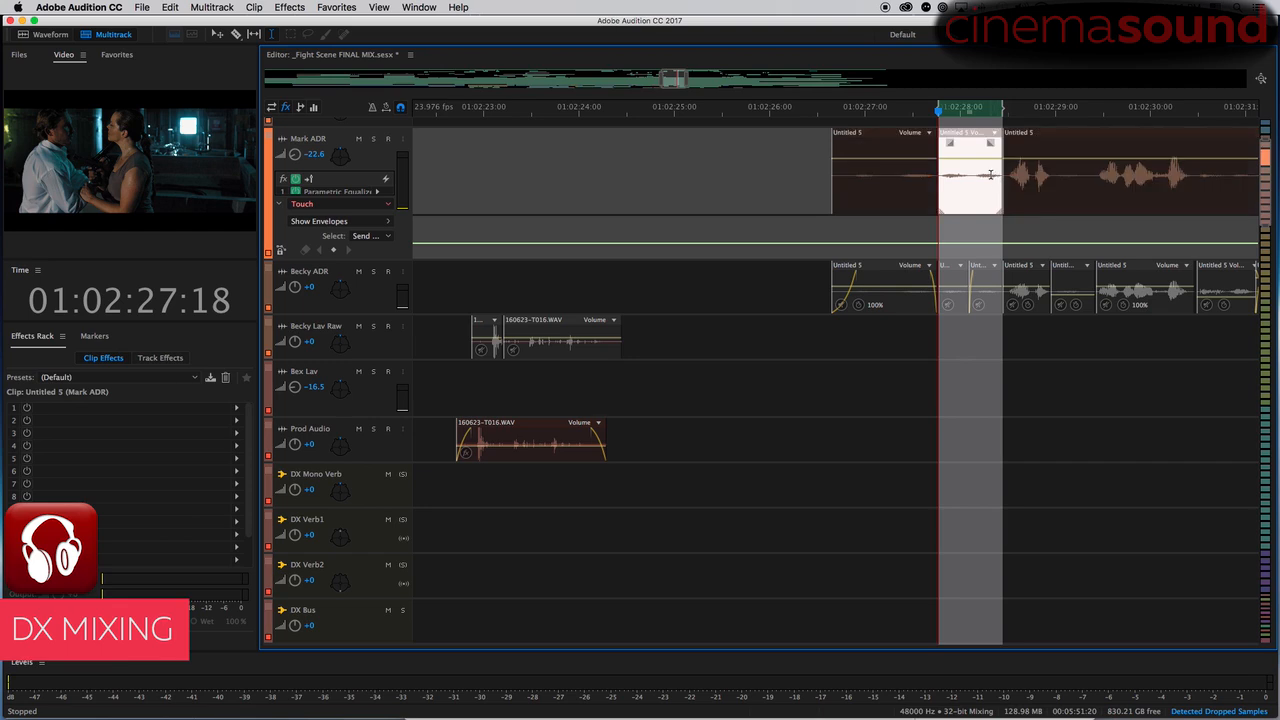
key(Delete)
- Add a short fade-out to the Untitled 5 clip before the gap and a short fade-in to the one after it
click(918, 136)
drag(927, 144, 918, 141)
click(1021, 131)
drag(1008, 142, 1026, 142)
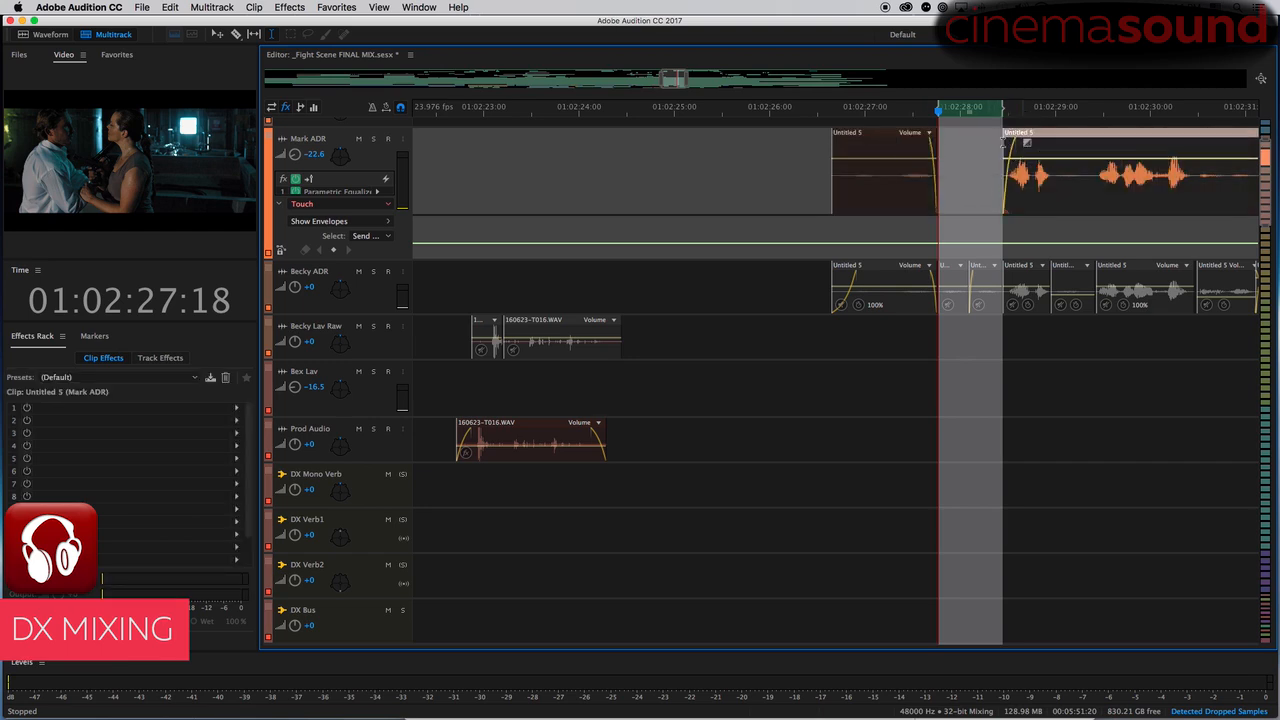
- Play across the gap in Mark ADR repeatedly from just before the first Untitled 5 clip to judge the edit
key(space)
click(819, 152)
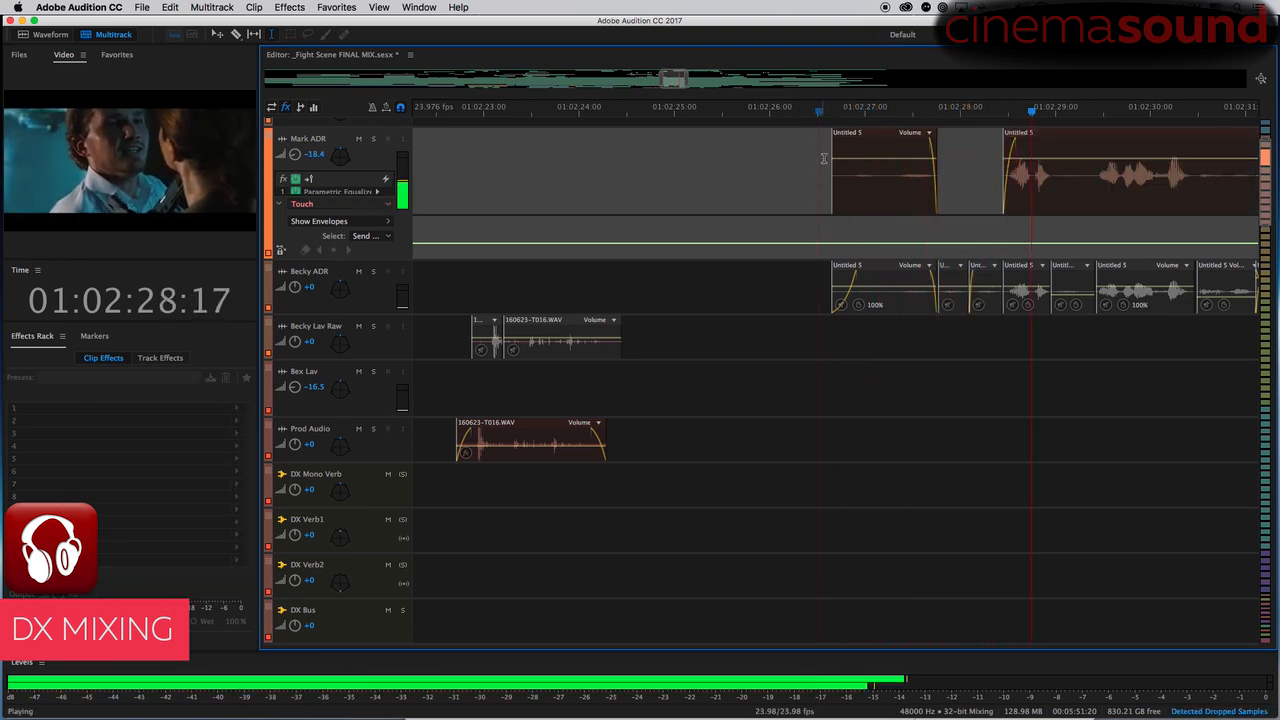
key(space)
mouse_move(880, 135)
mouse_down()
mouse_move(910, 138)
mouse_move(893, 138)
mouse_up()
click(821, 147)
key(space)
drag(867, 147, 853, 147)
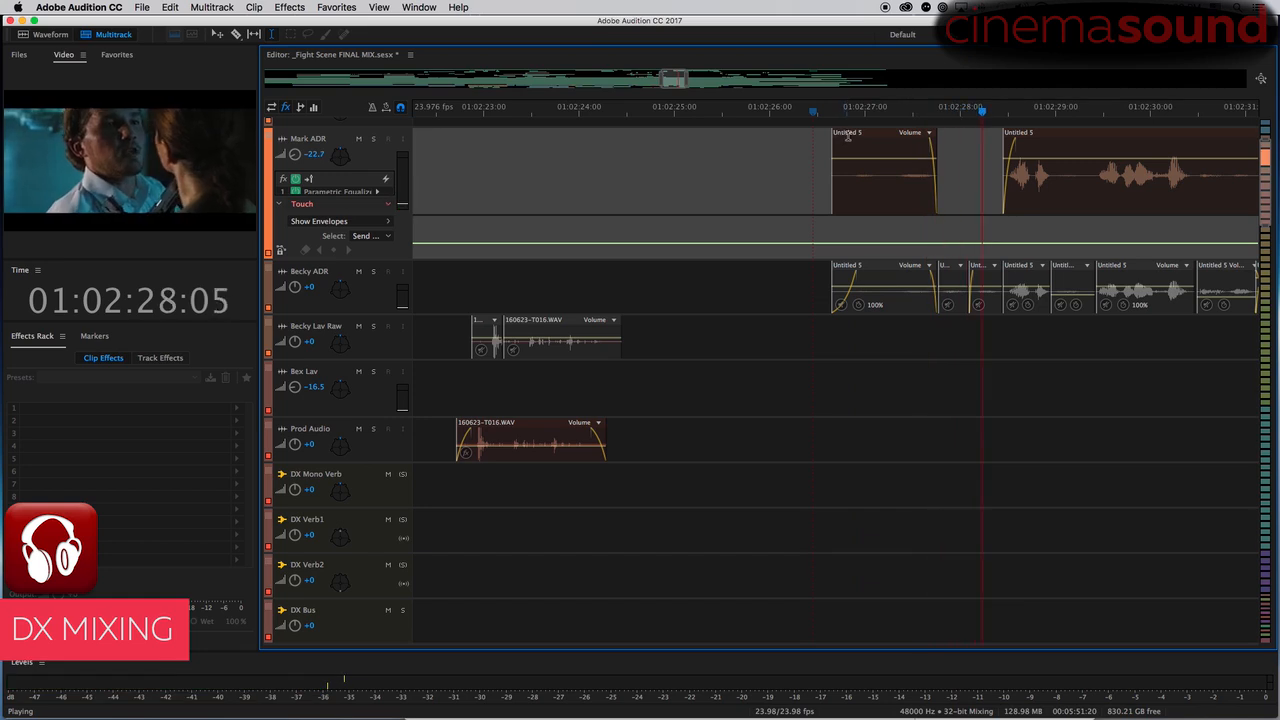
key(space)
- Lower the volume of the short Untitled 5 clip before the gap and give it a long, nearly linear fade-in
click(868, 157)
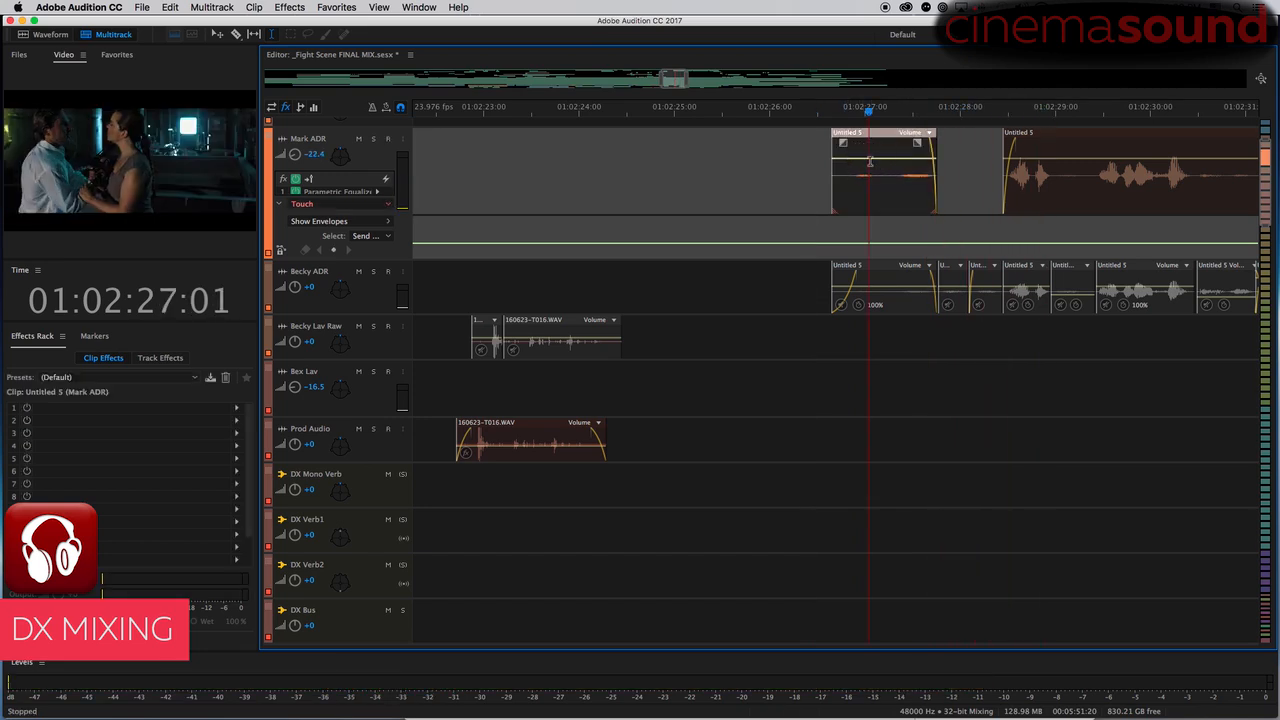
drag(844, 143, 857, 139)
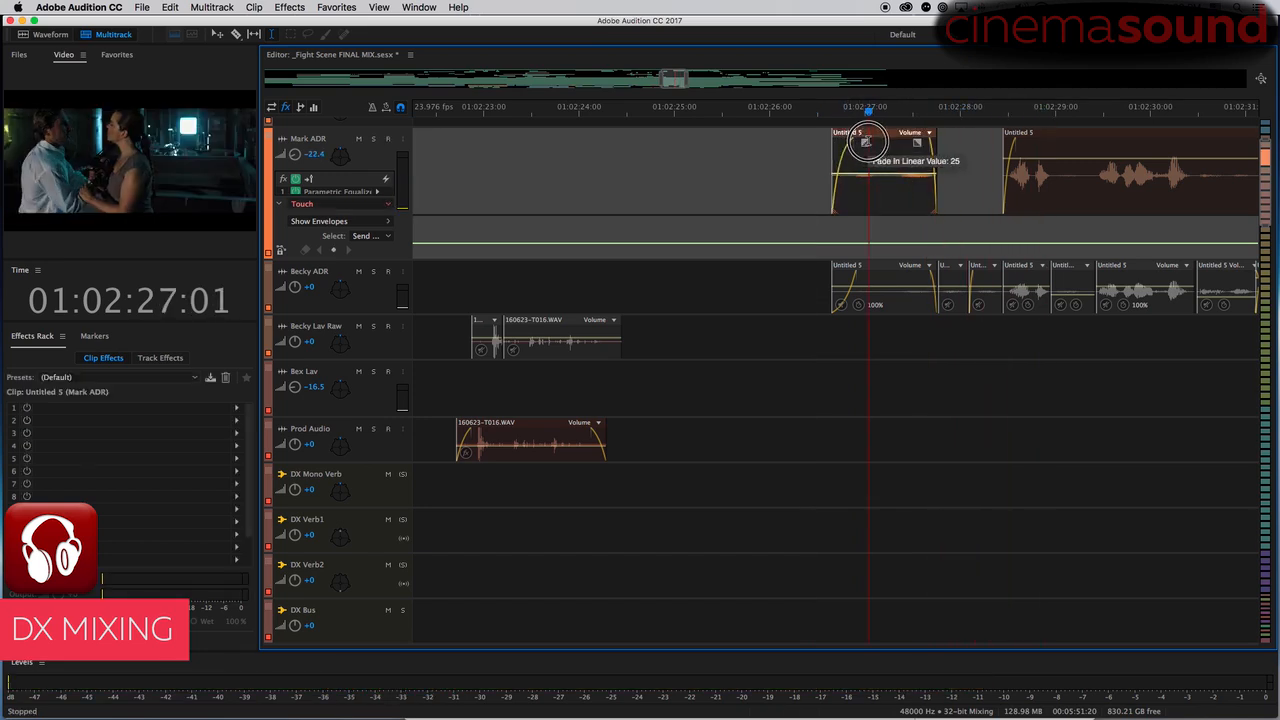
click(821, 154)
click(858, 143)
drag(864, 147, 916, 152)
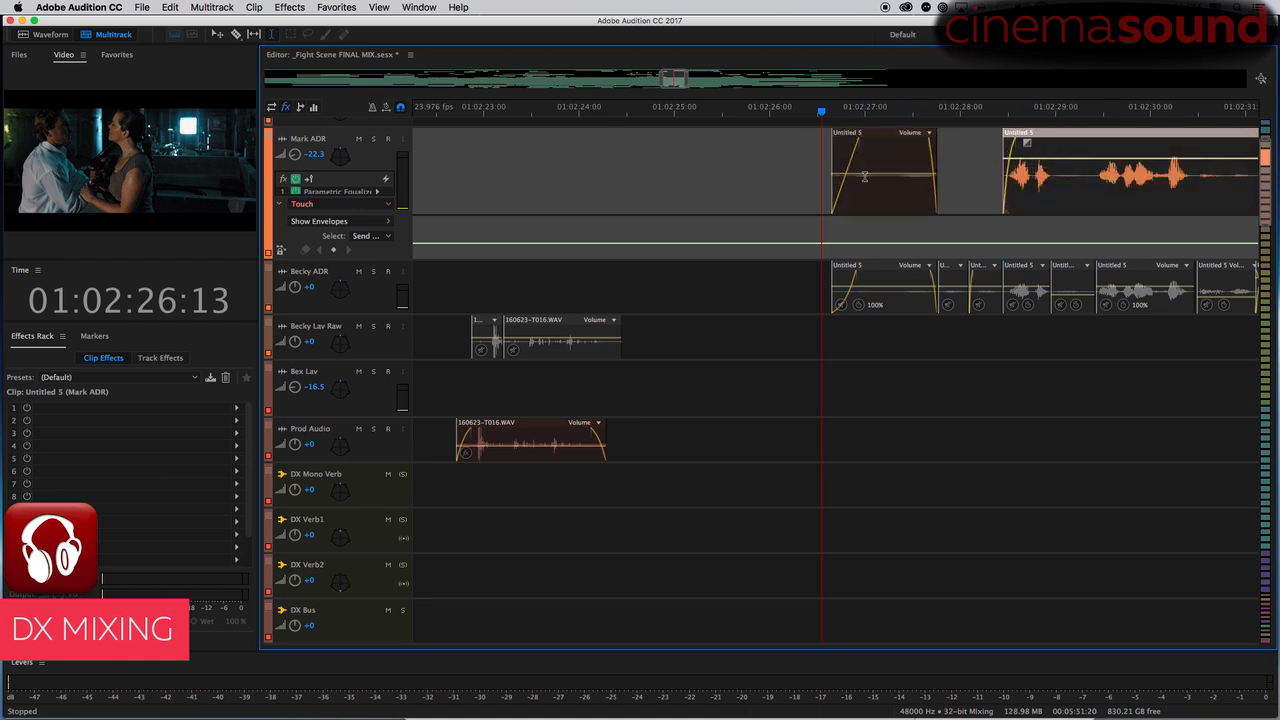
- Replay the short Untitled 5 clip, lengthen its fade-out, and play it again into the next phrase
click(822, 158)
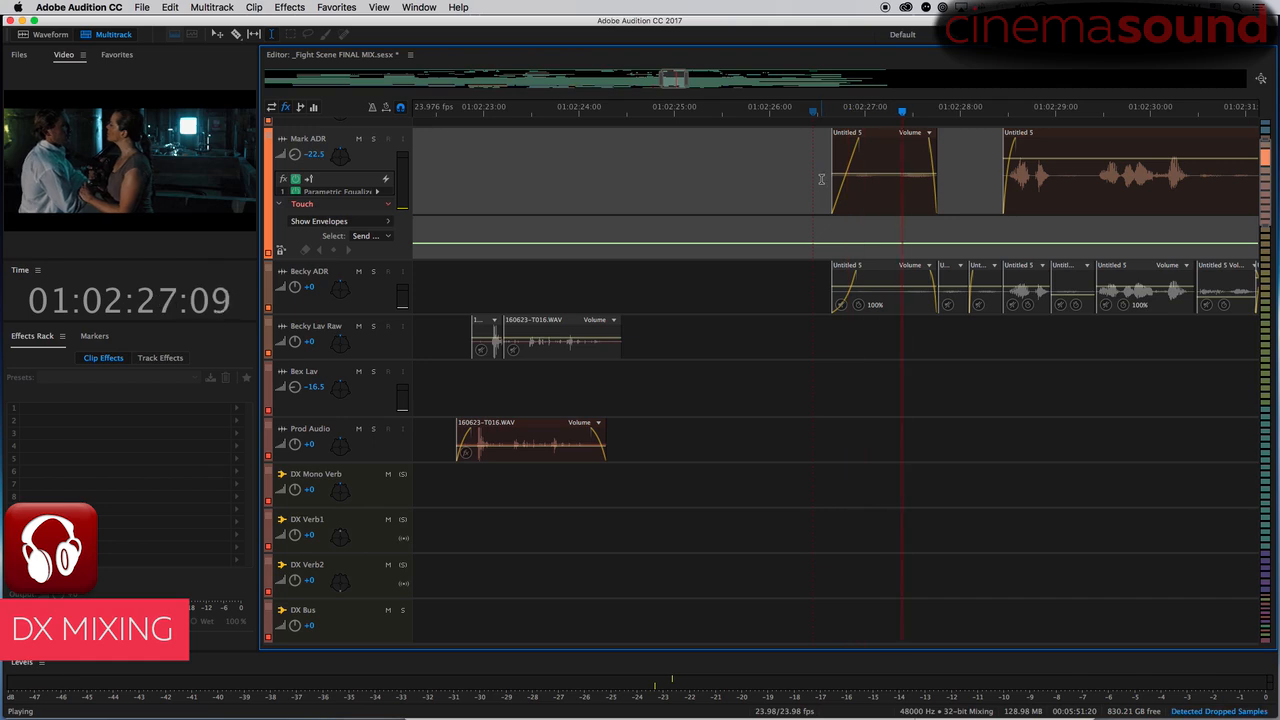
key(space)
click(911, 143)
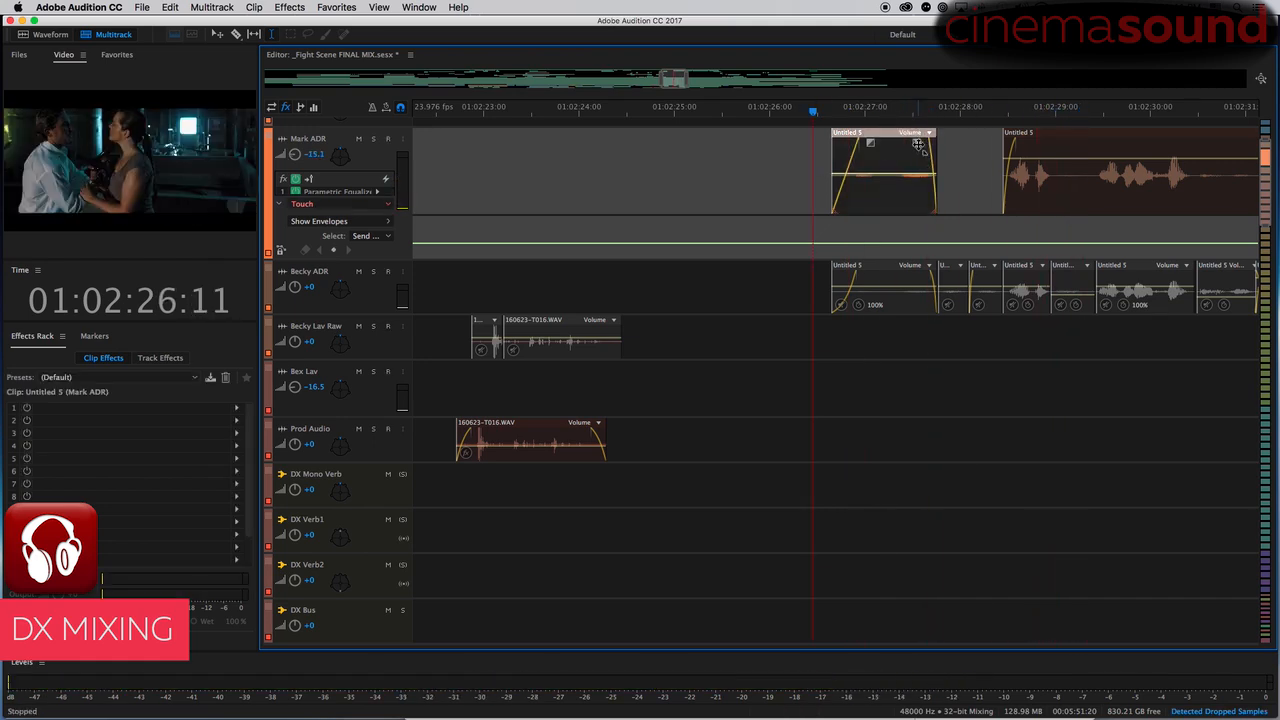
drag(918, 146, 903, 145)
click(826, 153)
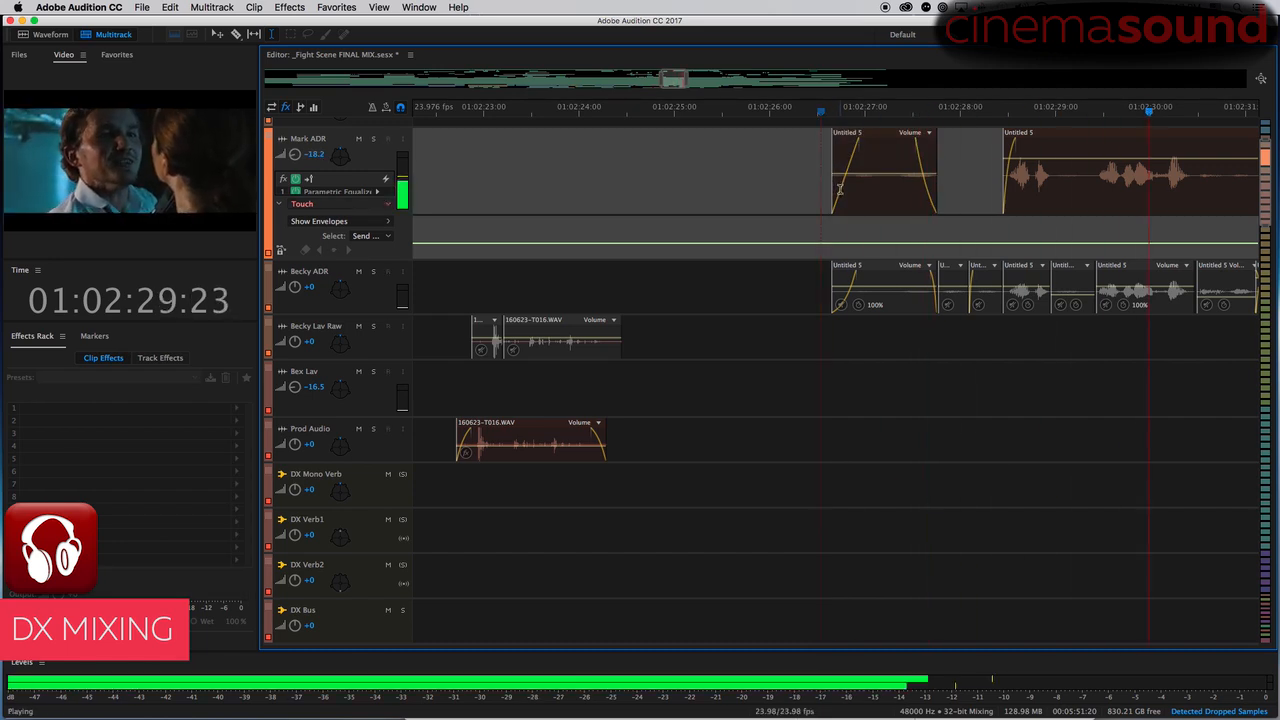
- Stop playback and lower the volume of the long Untitled 5 clip after the gap in Mark ADR
scroll(842, 191, down, 6)
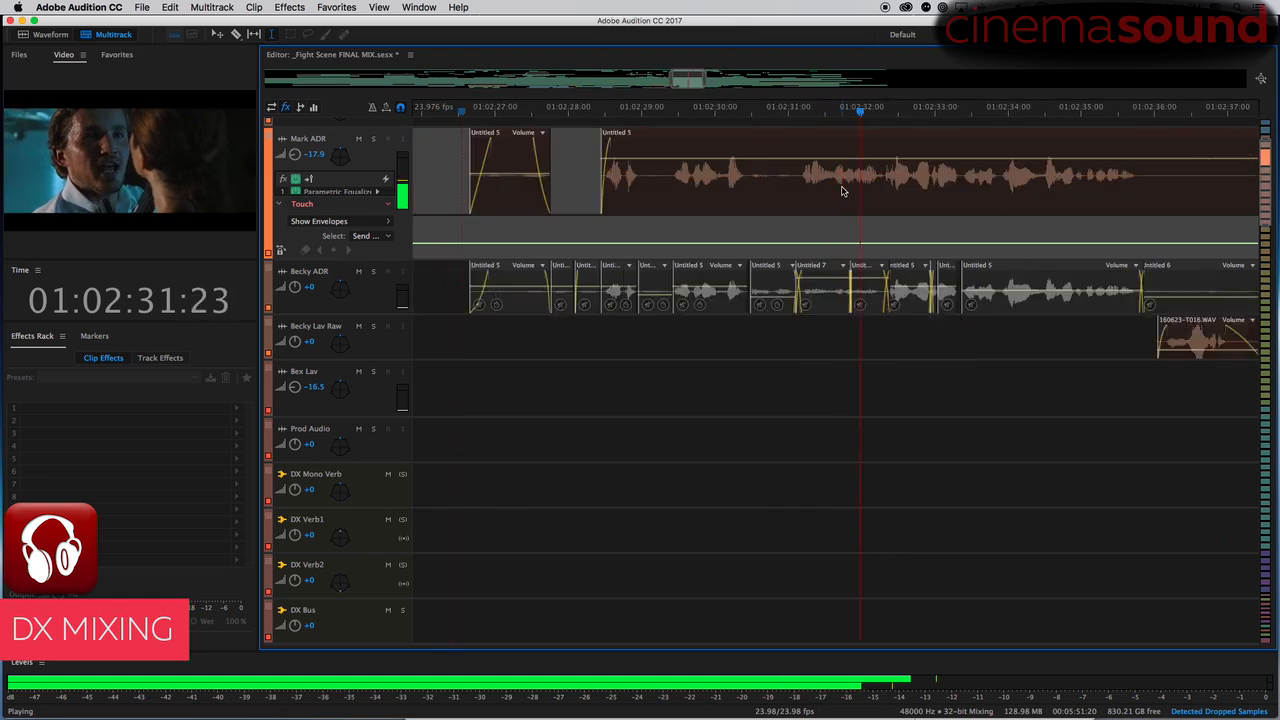
key(space)
click(865, 137)
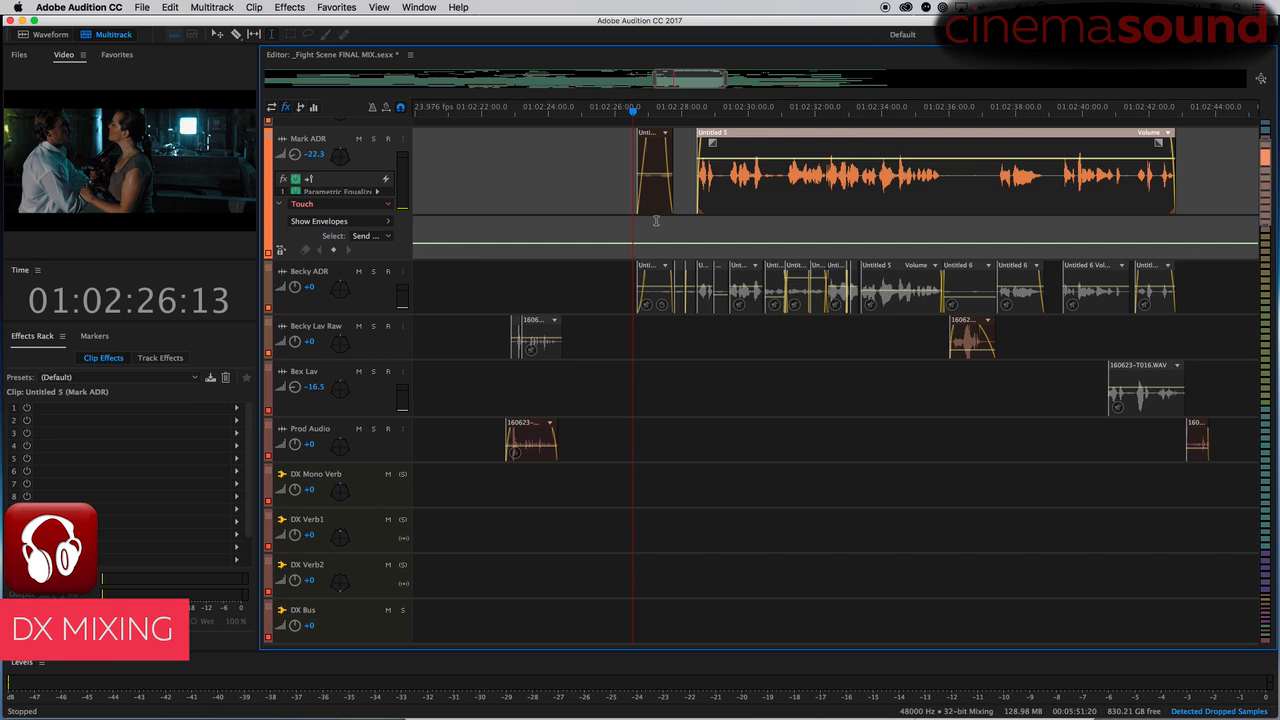
drag(833, 160, 833, 174)
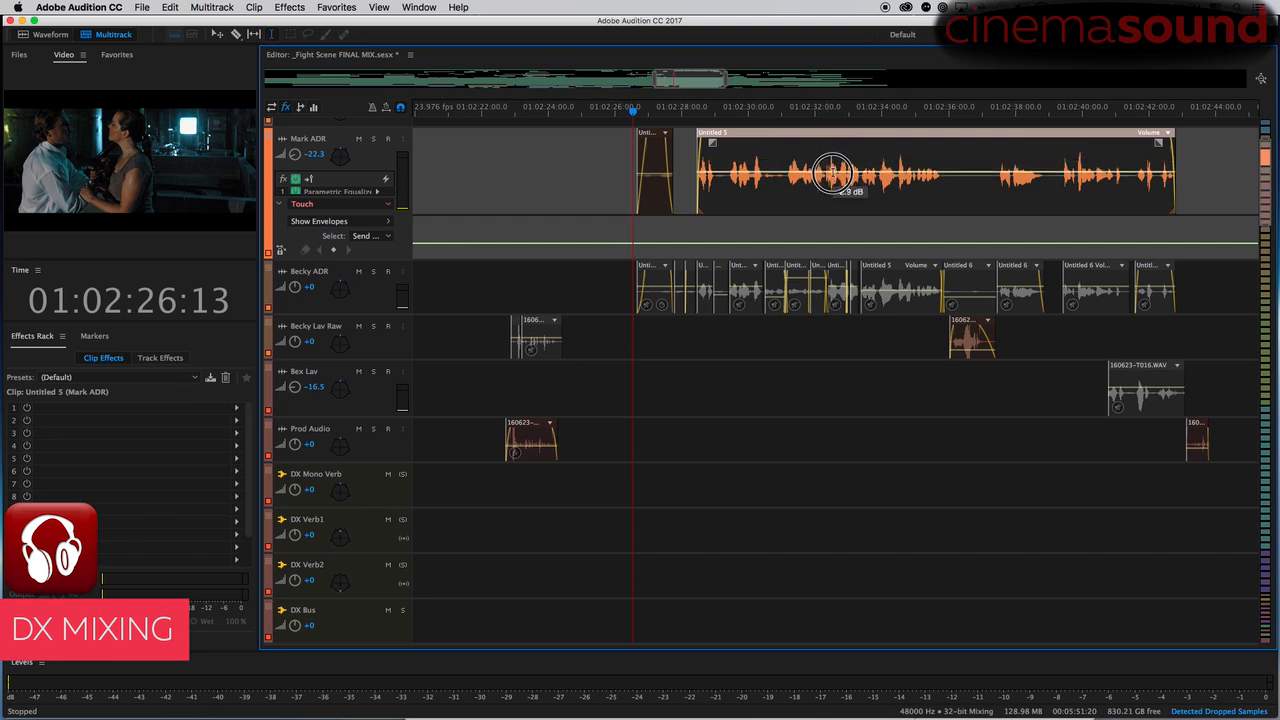
- Add a Parametric Equalizer with the Macbeth Josh CU preset to the long Untitled 5 clip
click(238, 408)
mouse_move(323, 480)
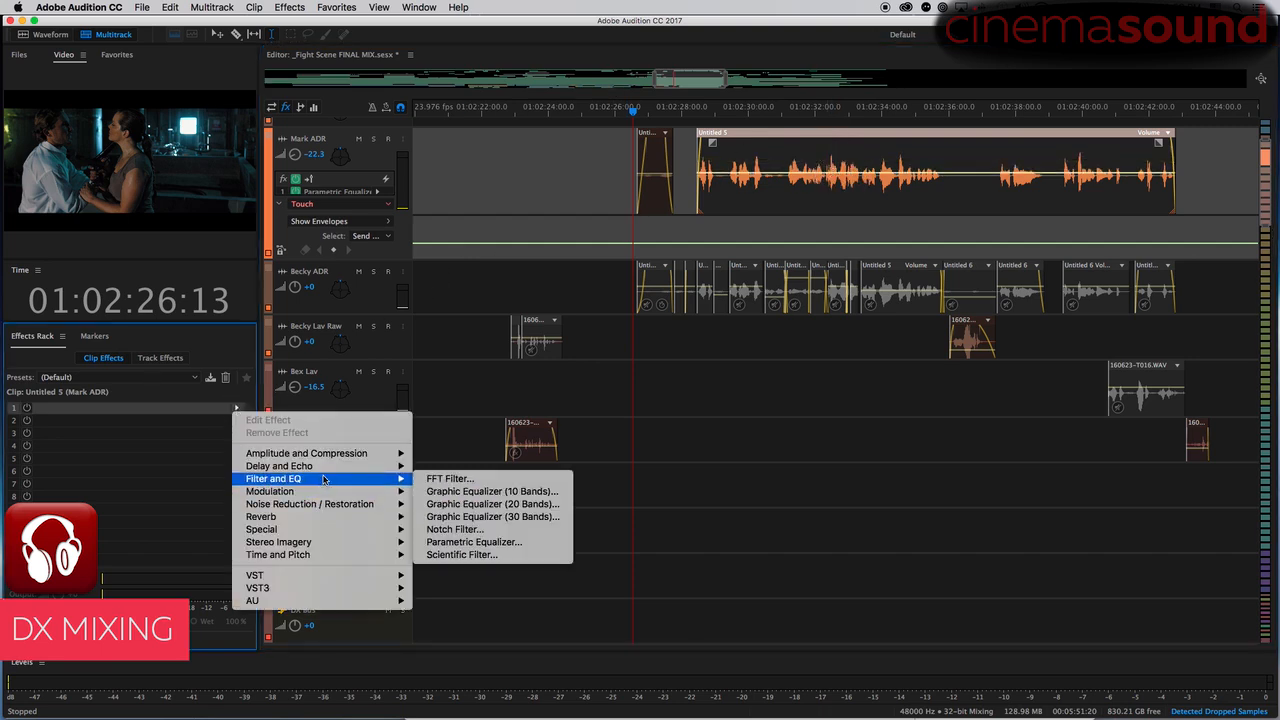
click(525, 541)
drag(573, 197, 567, 158)
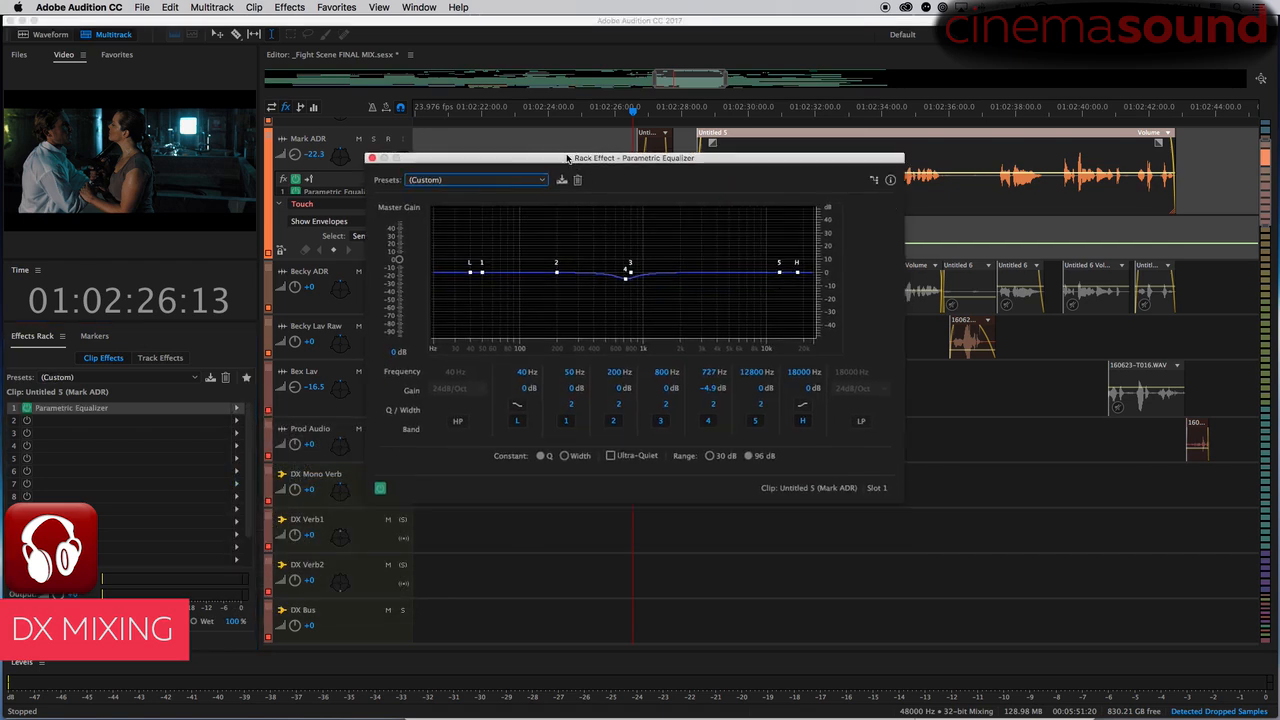
click(506, 182)
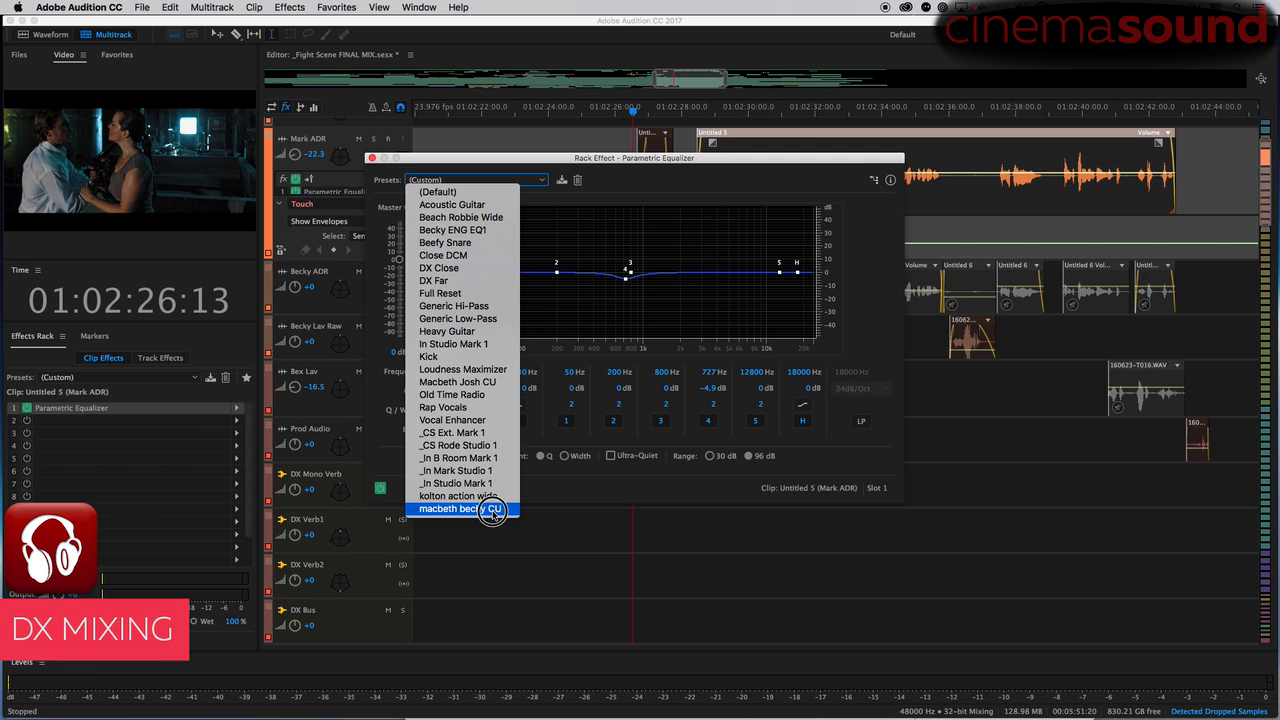
click(490, 384)
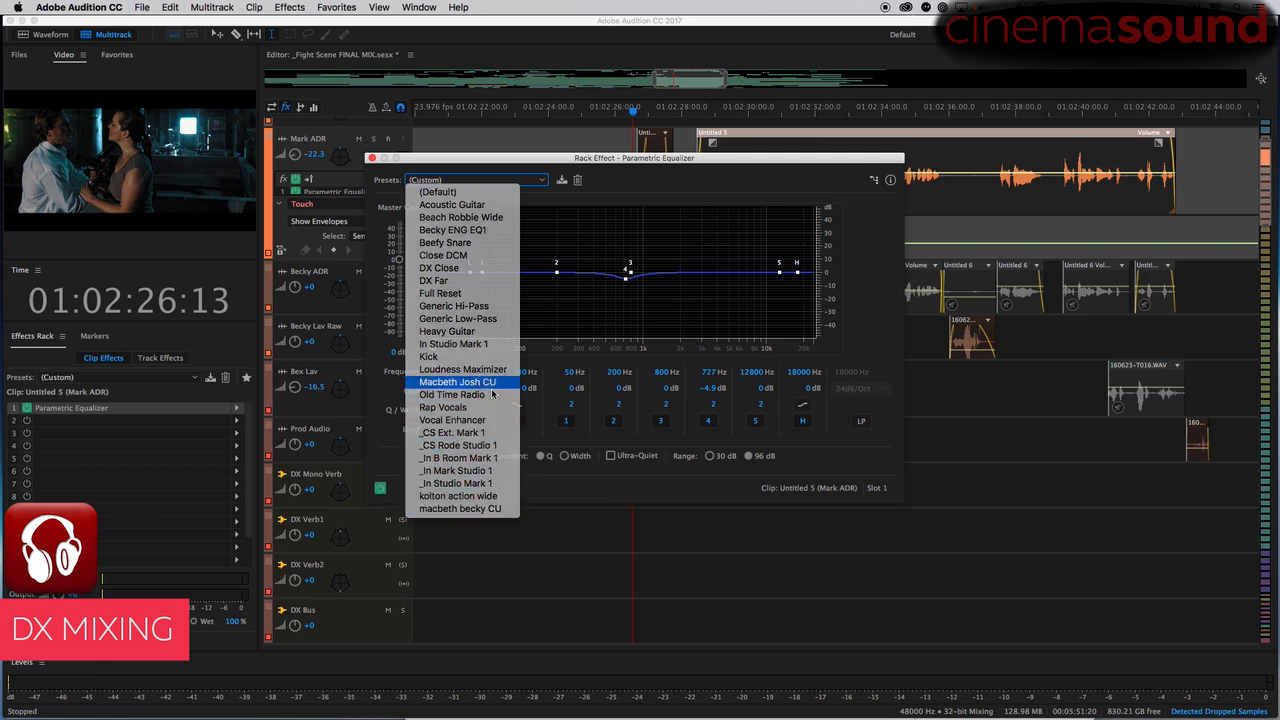
- Play the clip through the equalizer and set the high shelf's gain to -4.1 dB
drag(589, 158, 576, 343)
key(space)
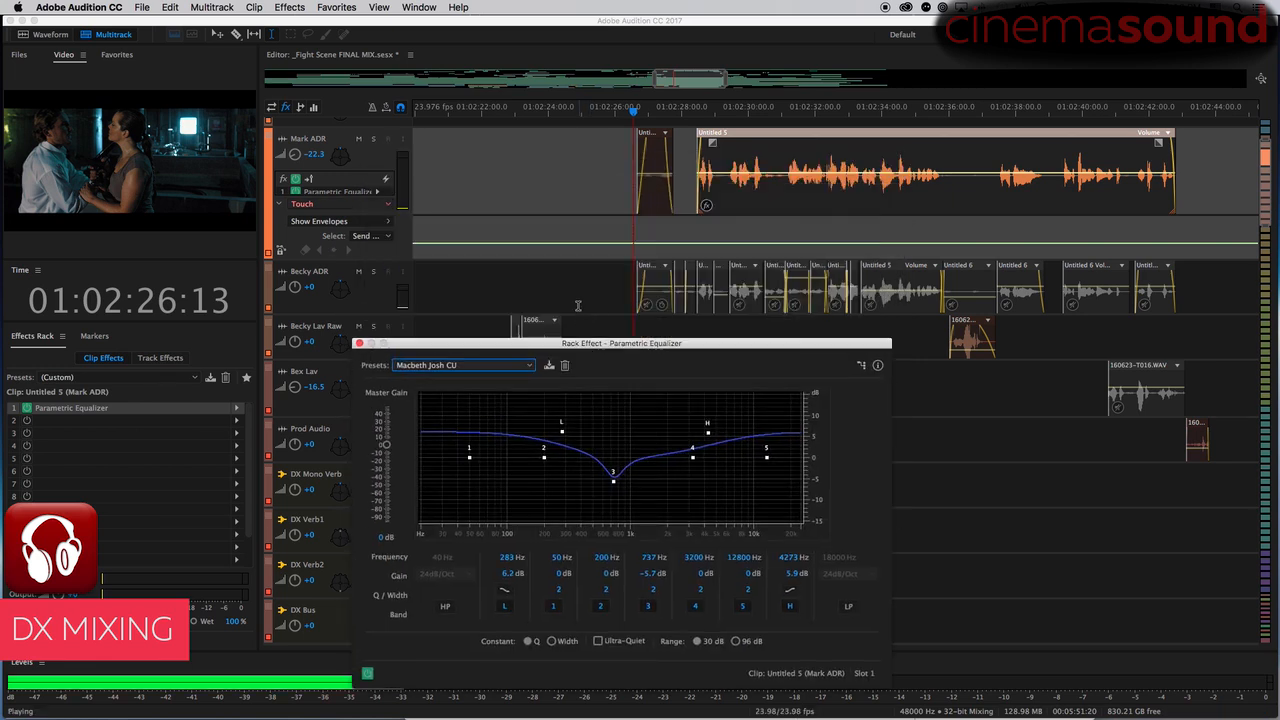
drag(576, 346, 643, 274)
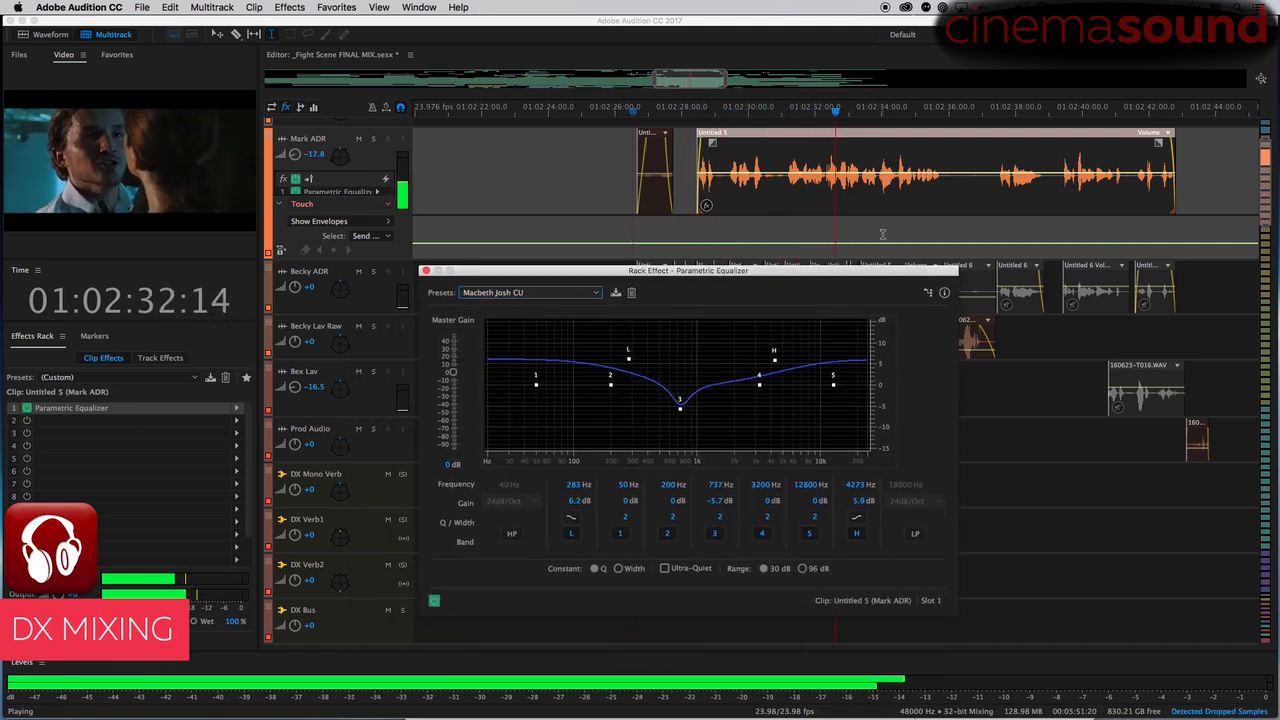
key(space)
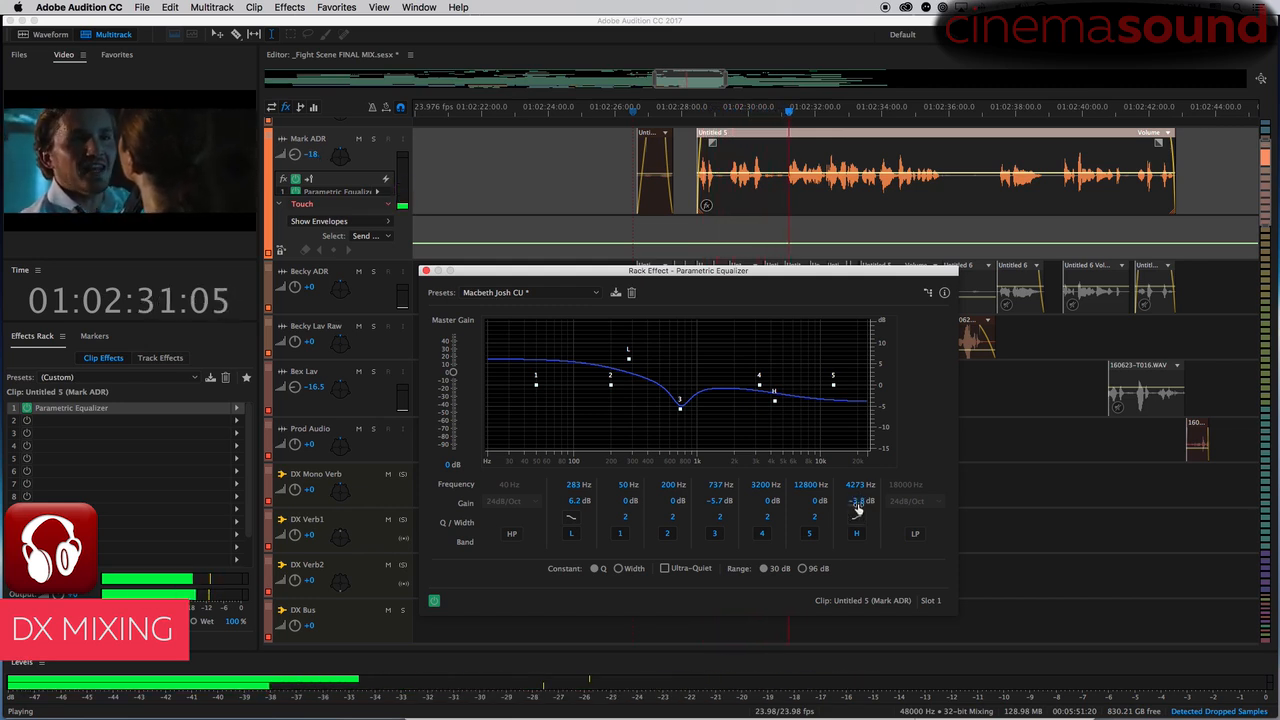
drag(857, 510, 857, 513)
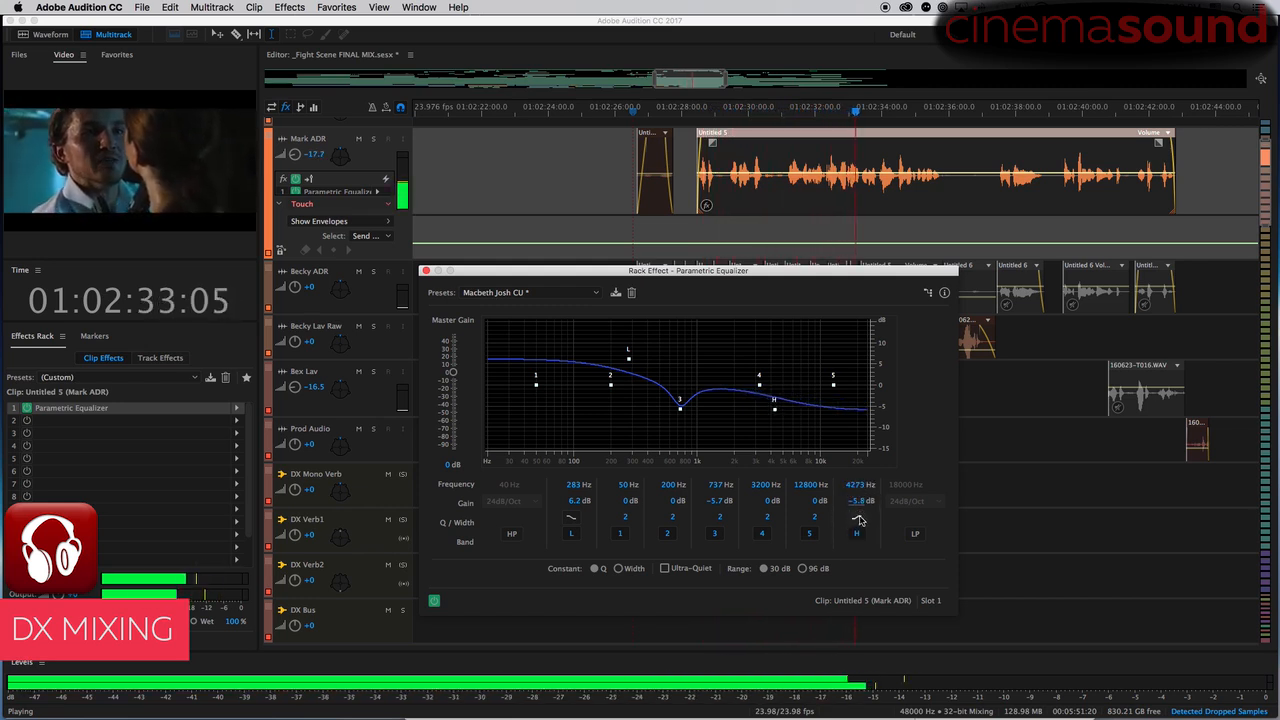
drag(858, 504, 866, 496)
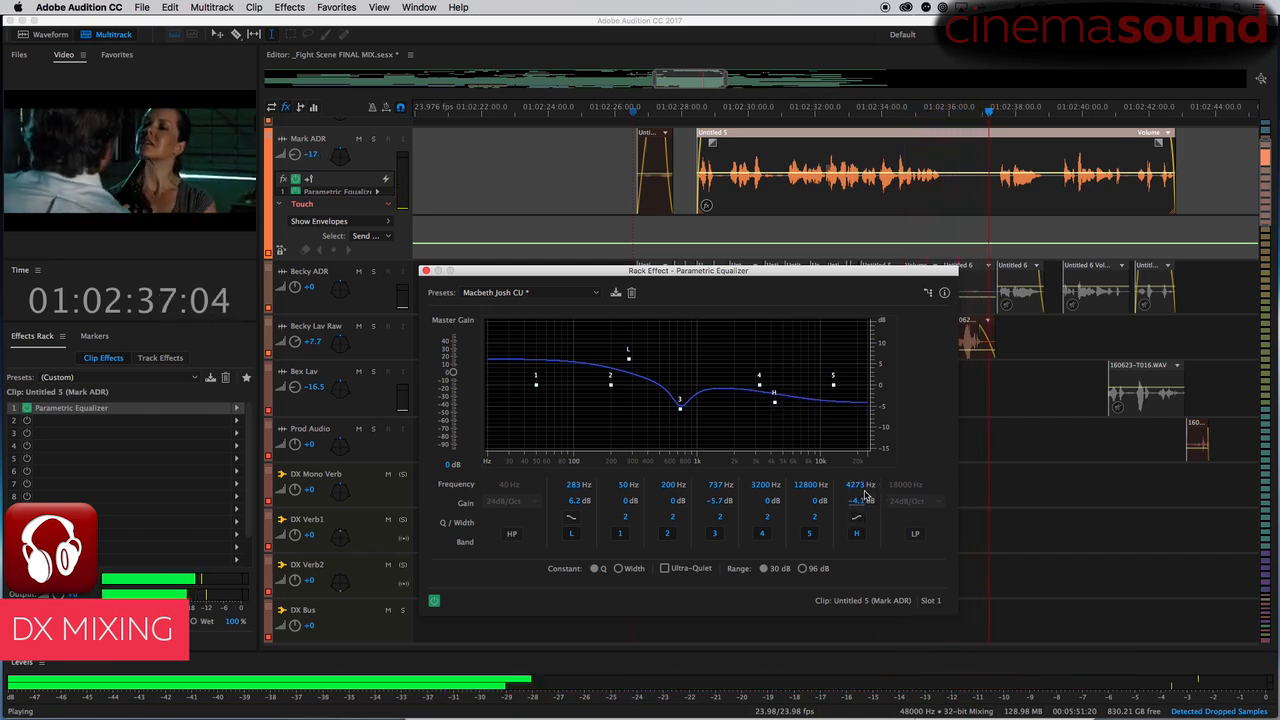
key(space)
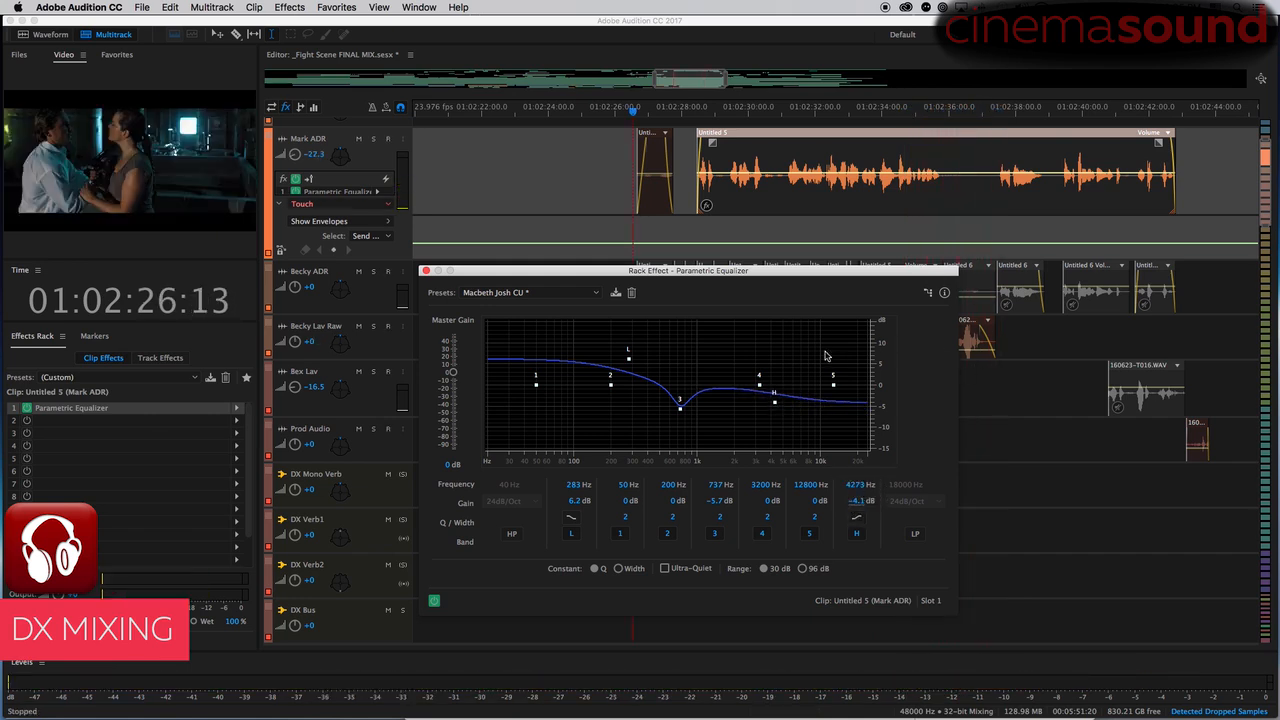
- Set equalizer band 4 to 2223 Hz, adjust its gain by ear, and close the equalizer
drag(822, 273, 807, 243)
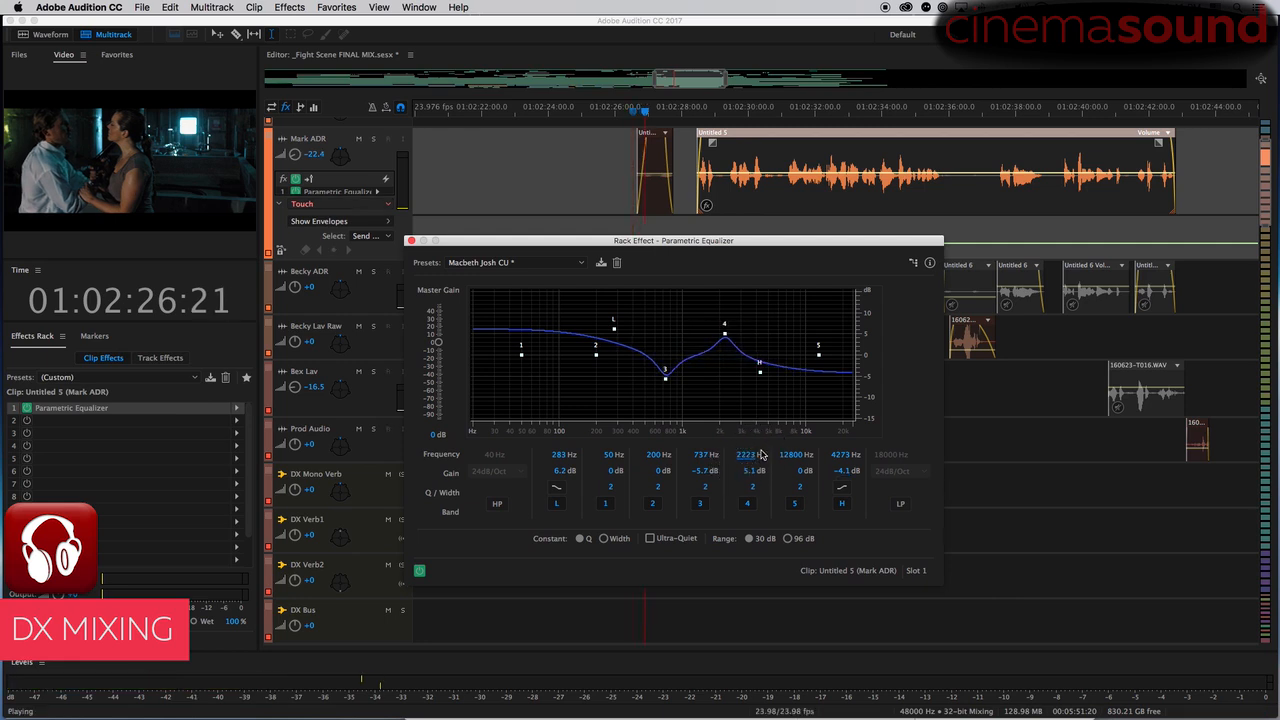
mouse_move(749, 470)
mouse_down()
mouse_move(791, 440)
mouse_move(737, 457)
mouse_move(747, 473)
mouse_move(766, 451)
mouse_move(723, 496)
mouse_move(733, 486)
mouse_up()
key(space)
click(411, 241)
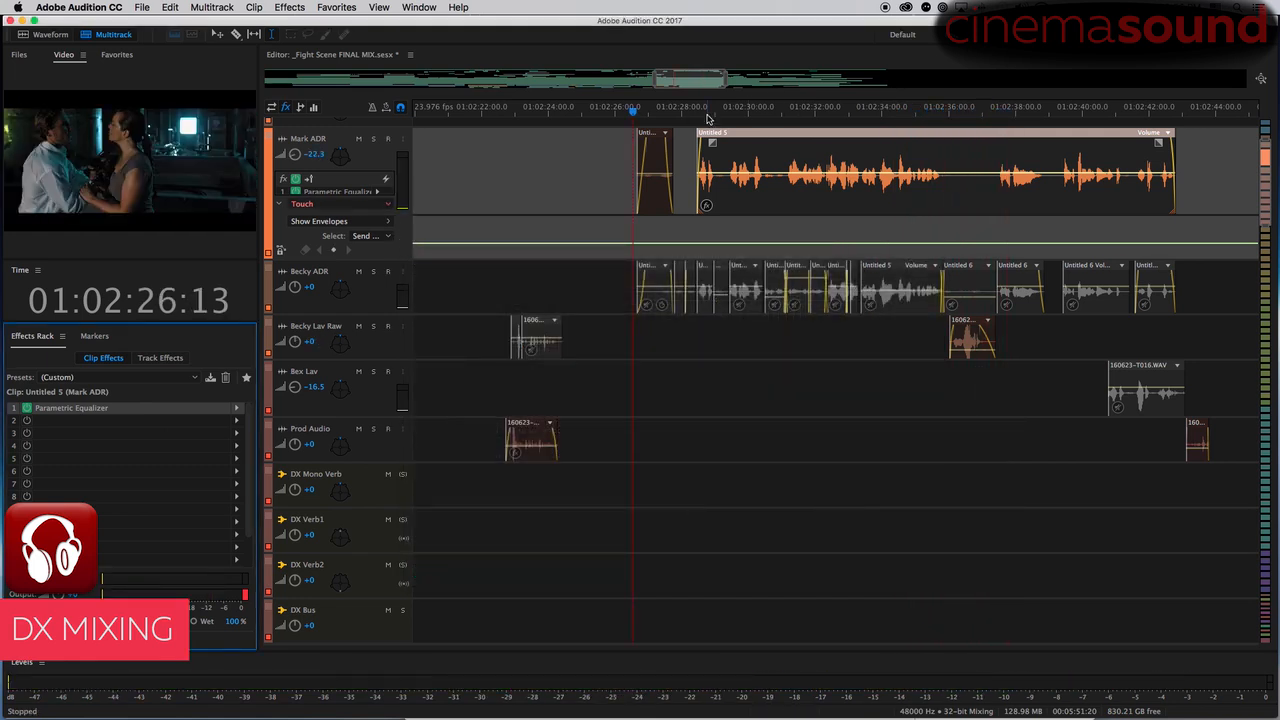
- Show the Send 3 output envelope on Mark ADR and choose a send level for editing at the long clip's start
click(695, 110)
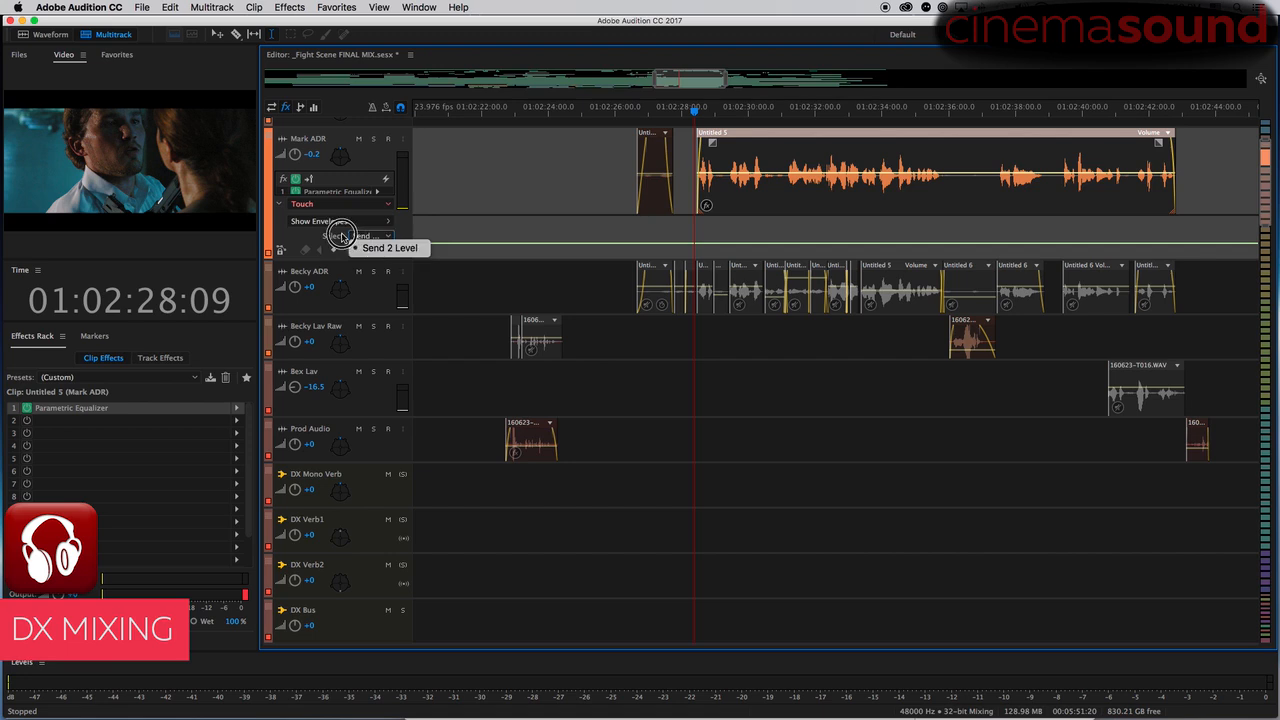
click(362, 222)
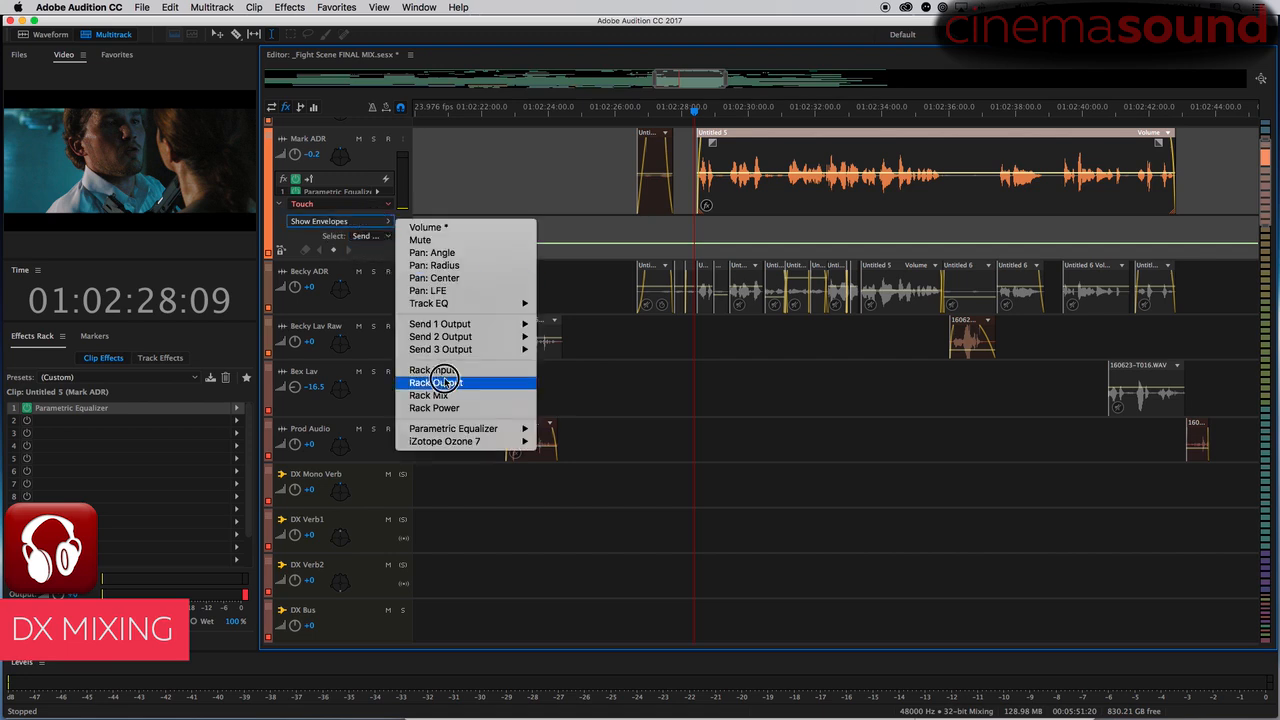
mouse_move(460, 348)
click(580, 356)
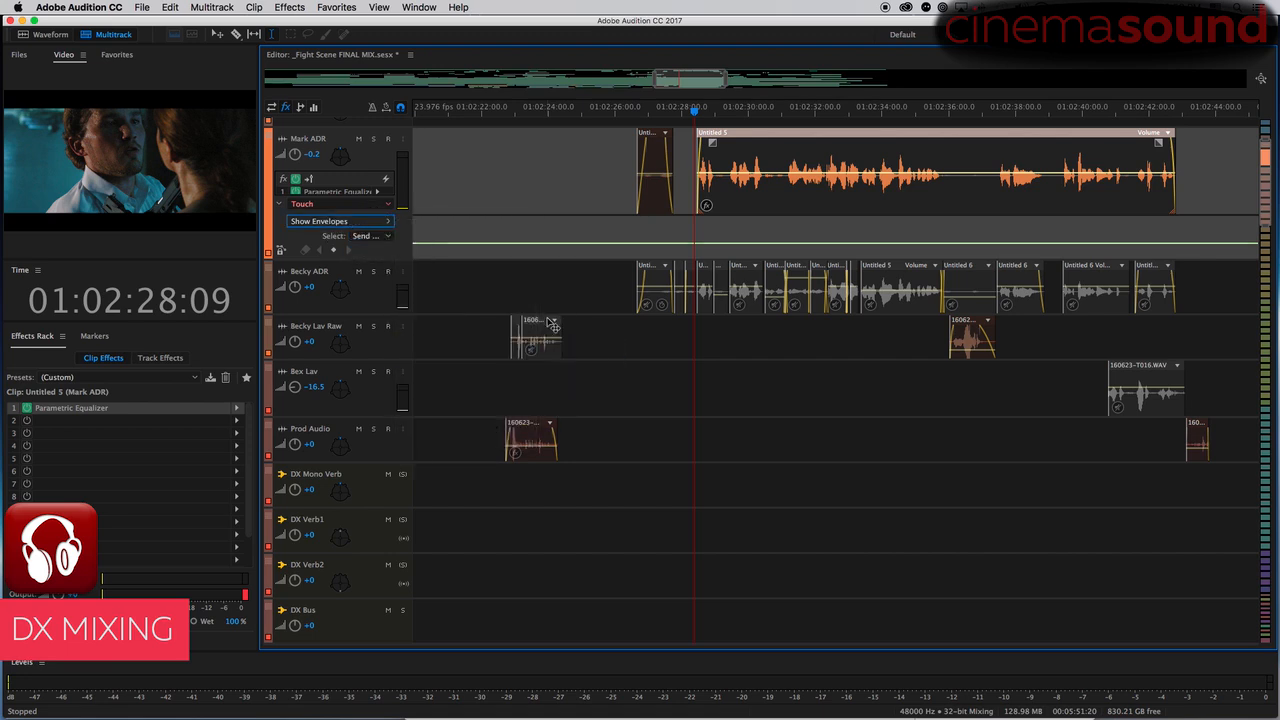
click(377, 237)
click(384, 249)
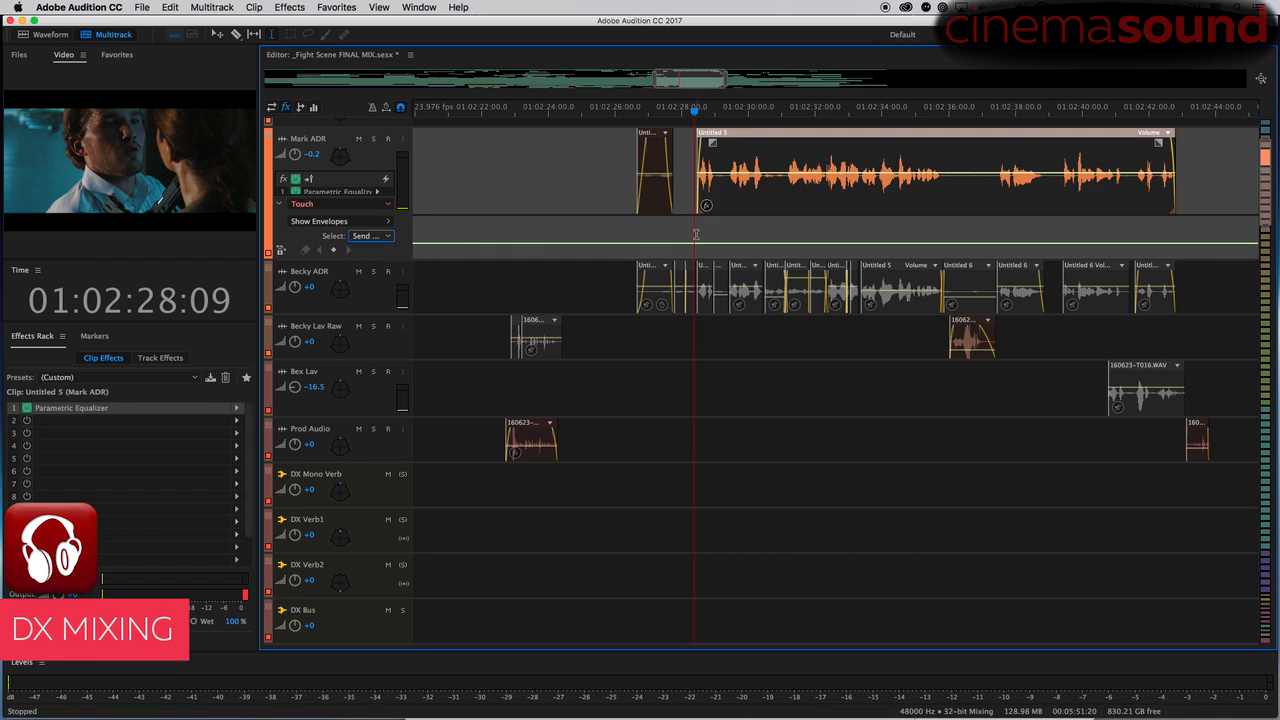
- Keyframe the chosen send level around the long Untitled 5 clip and lower it to about -30 dB between those points
click(685, 248)
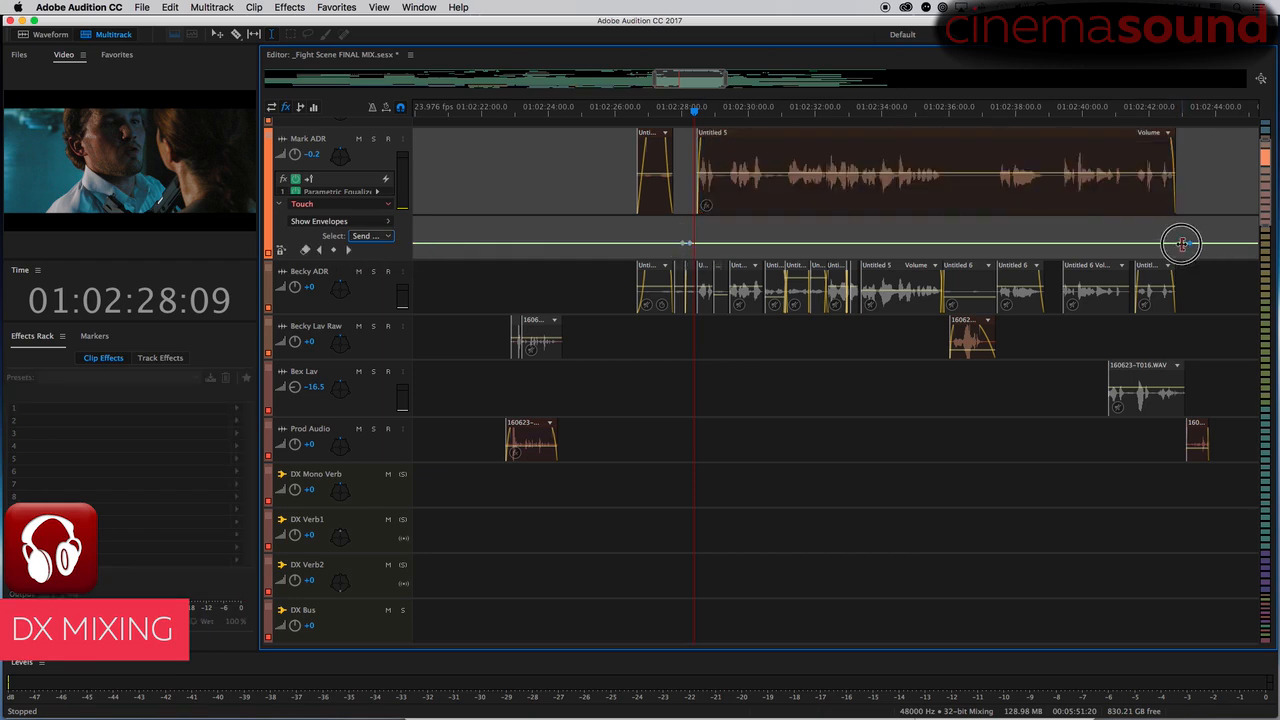
drag(1183, 245, 1181, 251)
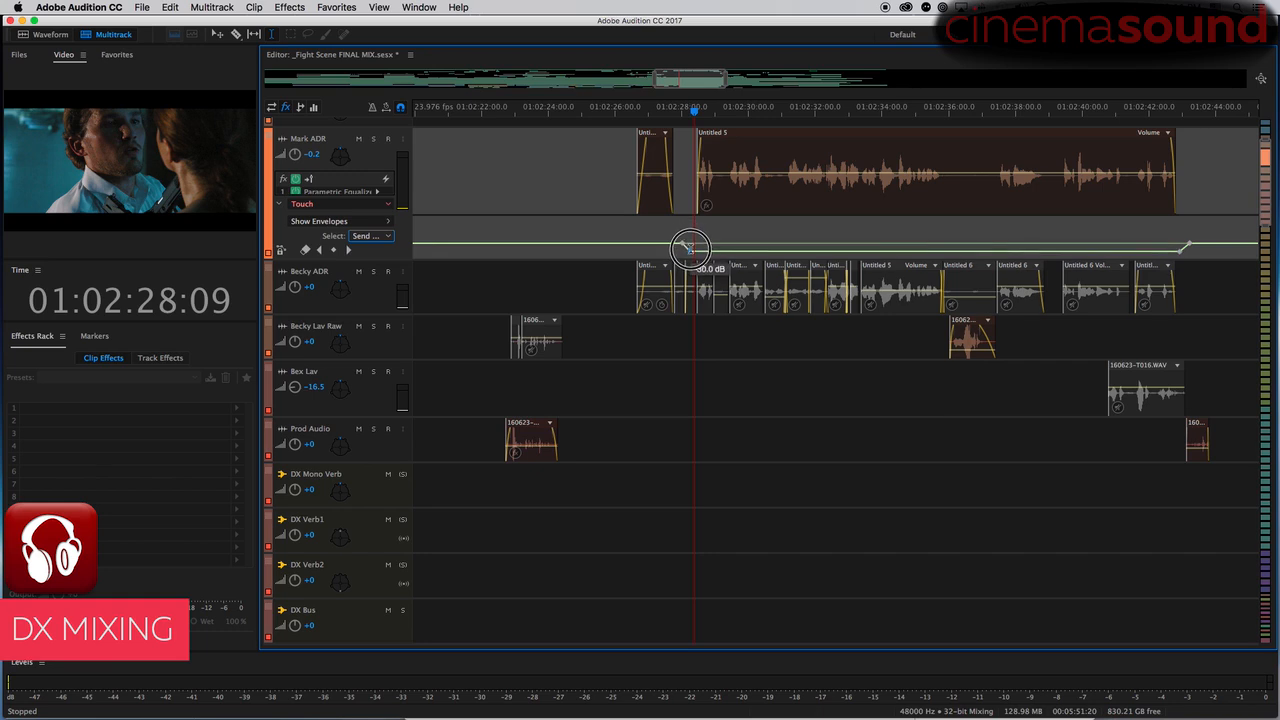
- Keyframe the other send level around the same clip and lower it to about -39 dB
click(370, 237)
click(384, 249)
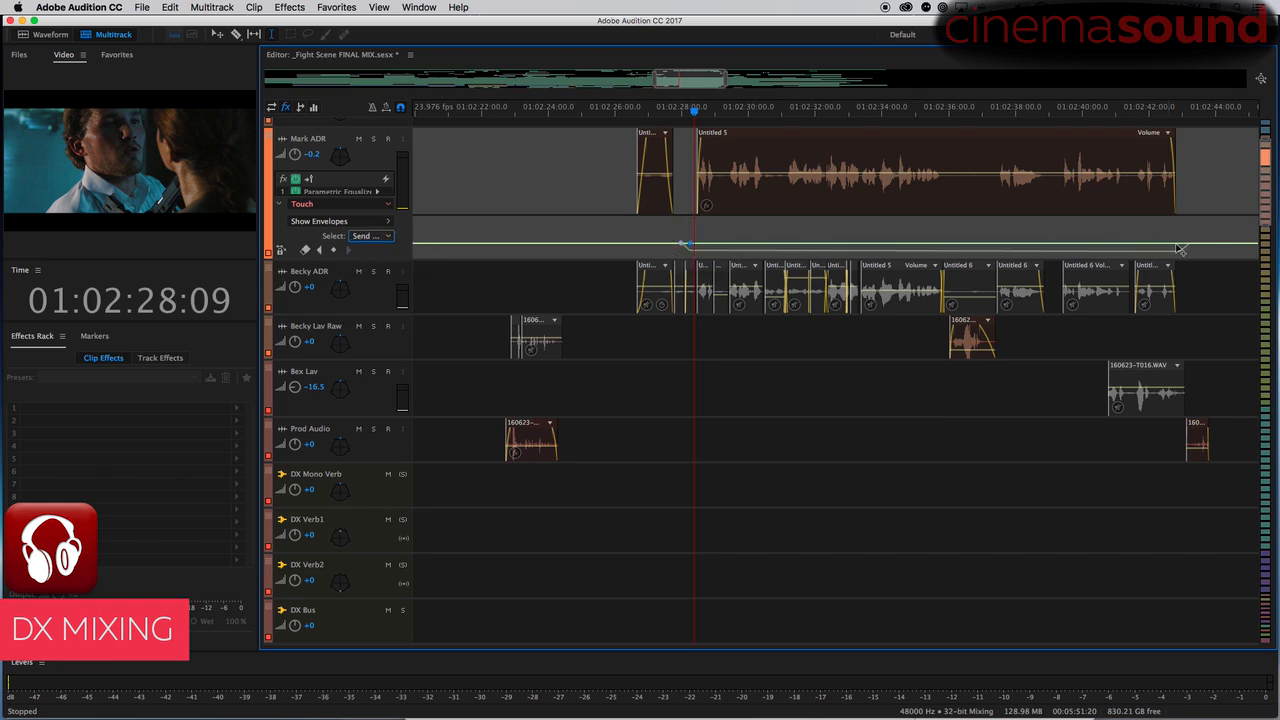
drag(1181, 246, 1179, 254)
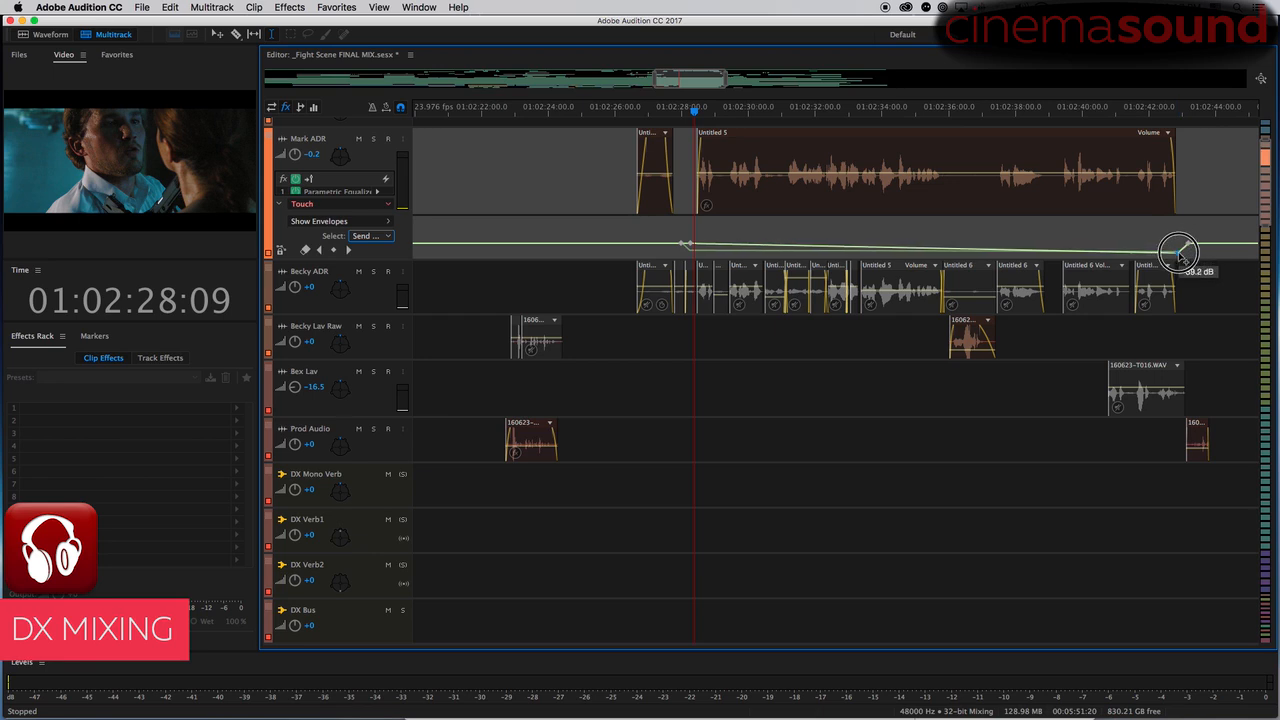
drag(690, 245, 688, 251)
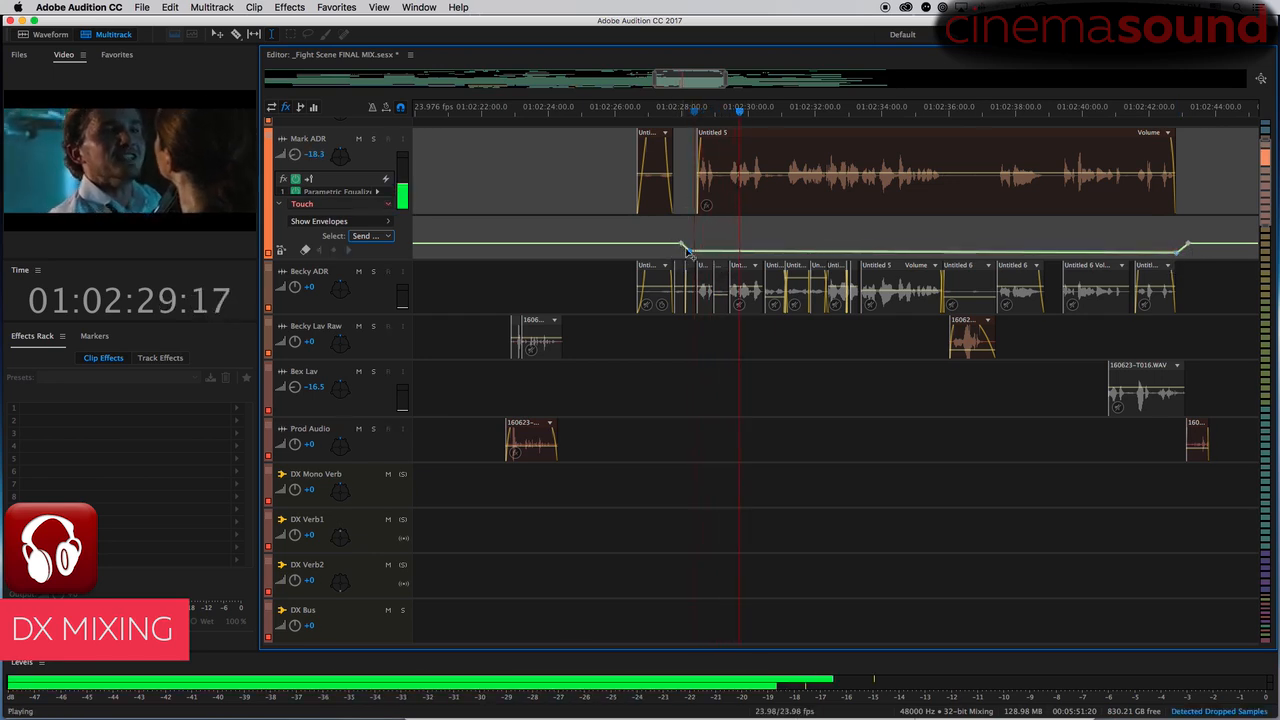
- Raise the lowered send level keyframes at both ends of the long clip and fine-tune them during playback
key(space)
drag(693, 254, 689, 247)
drag(1177, 253, 1176, 247)
key(space)
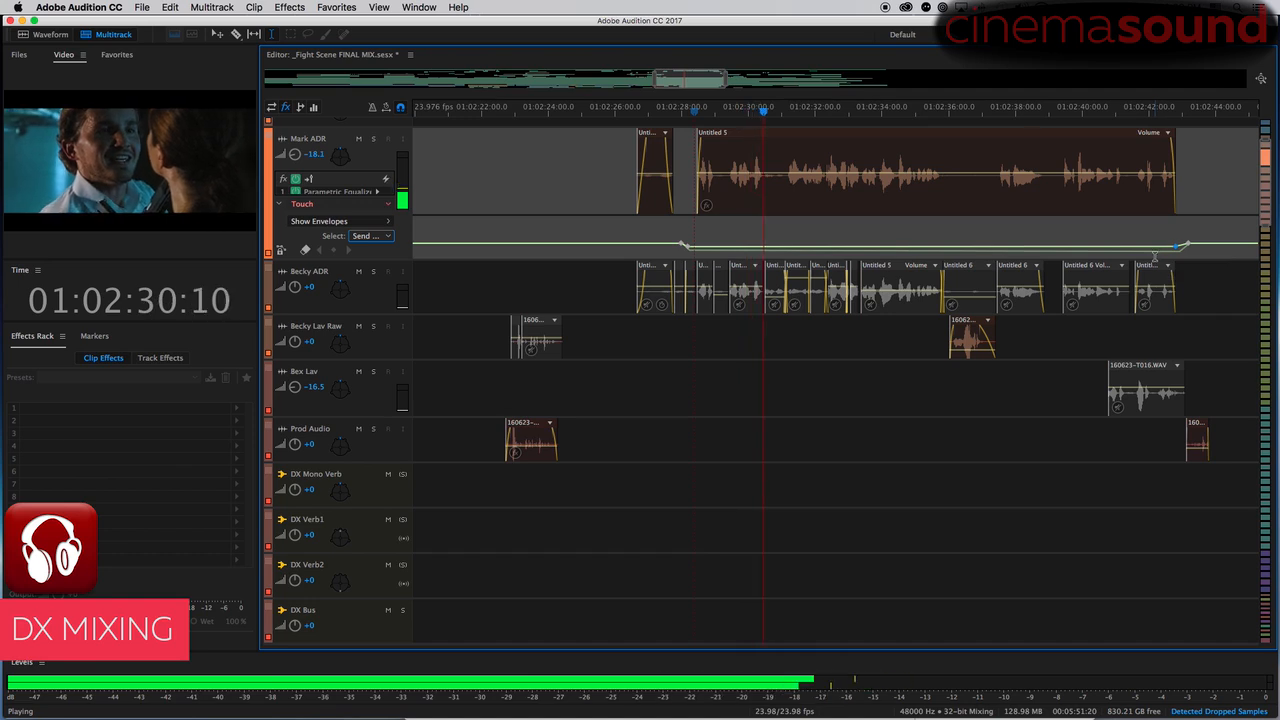
drag(1176, 248, 1176, 248)
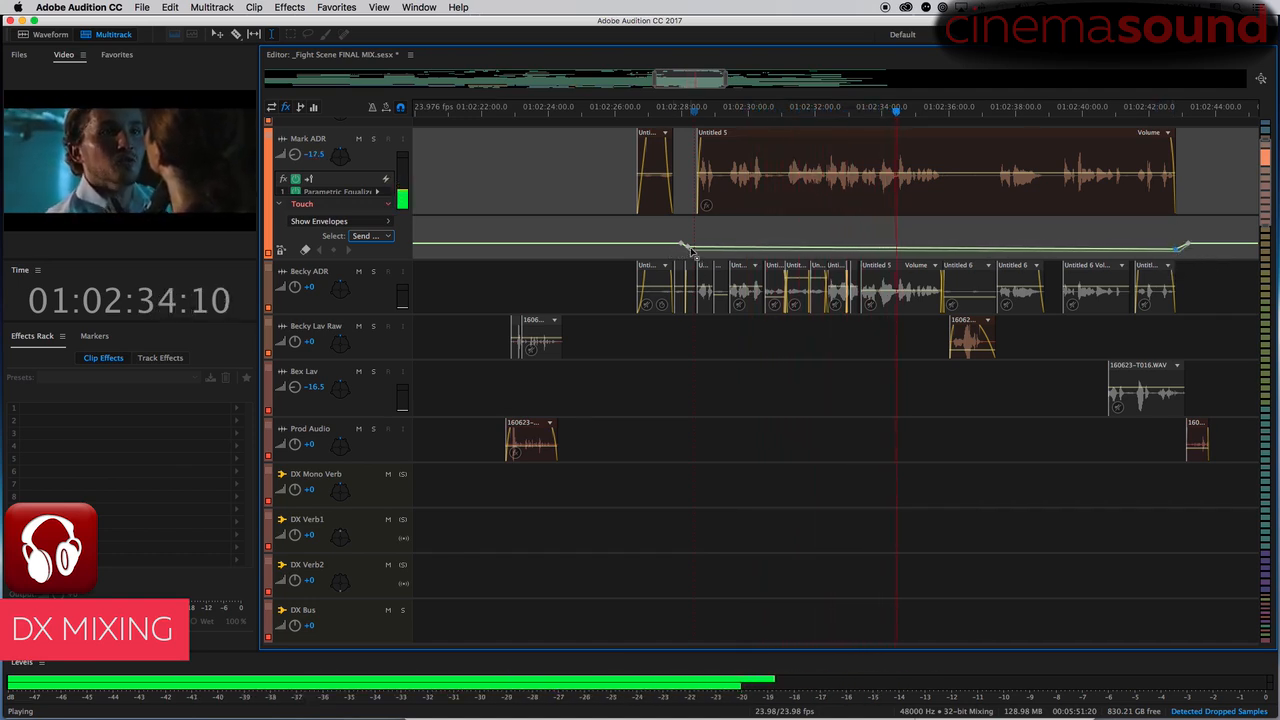
click(688, 249)
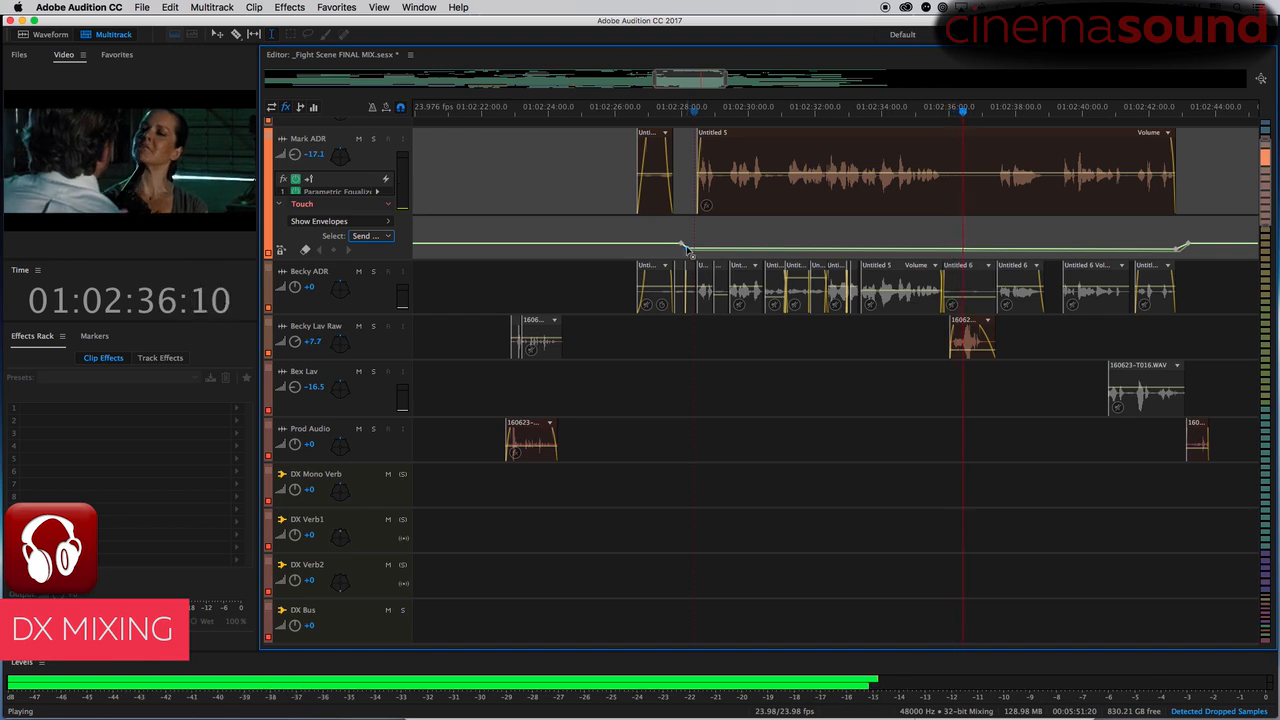
key(space)
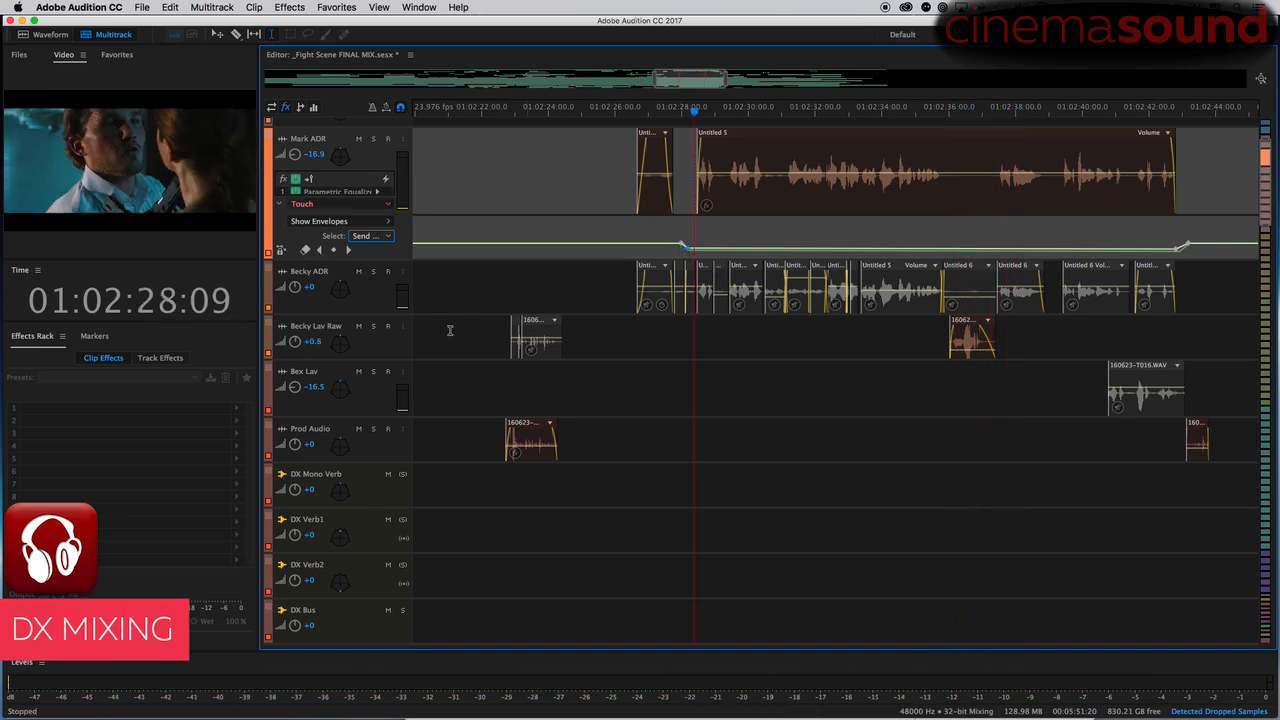
- Play from just before the long Untitled 5 clip to judge the new send levels, and select the clip
click(943, 336)
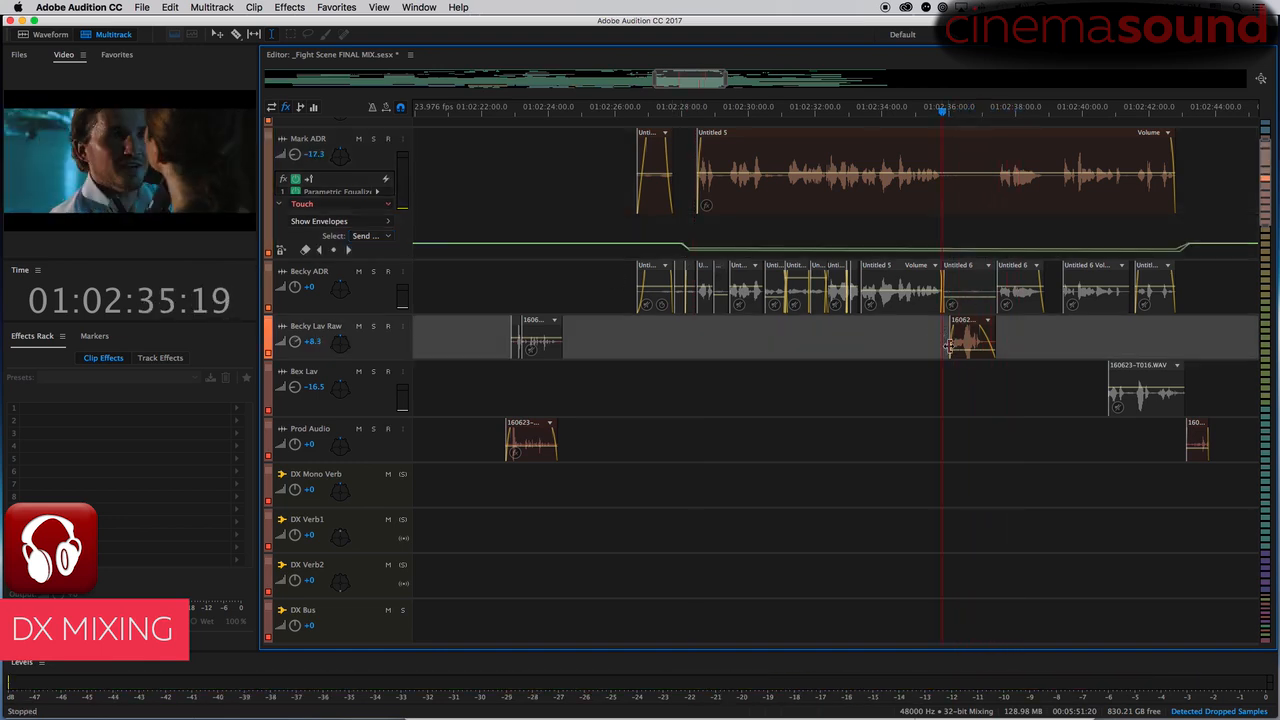
click(686, 141)
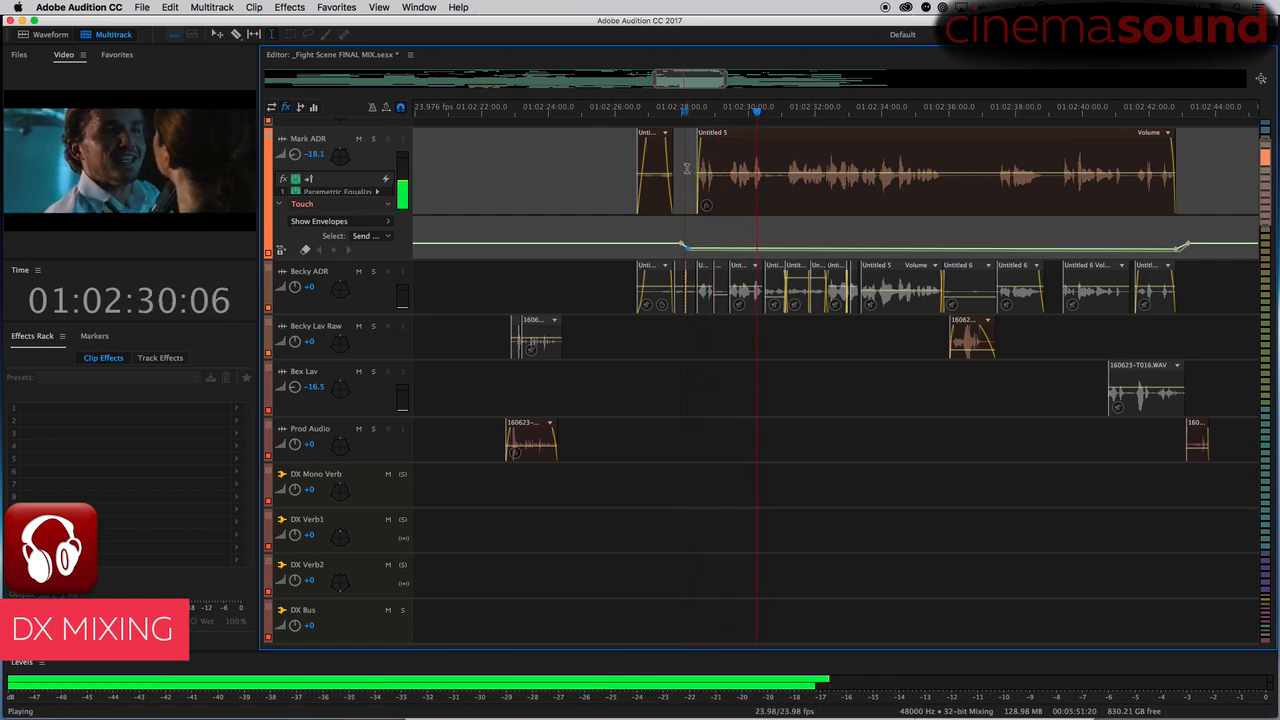
click(780, 168)
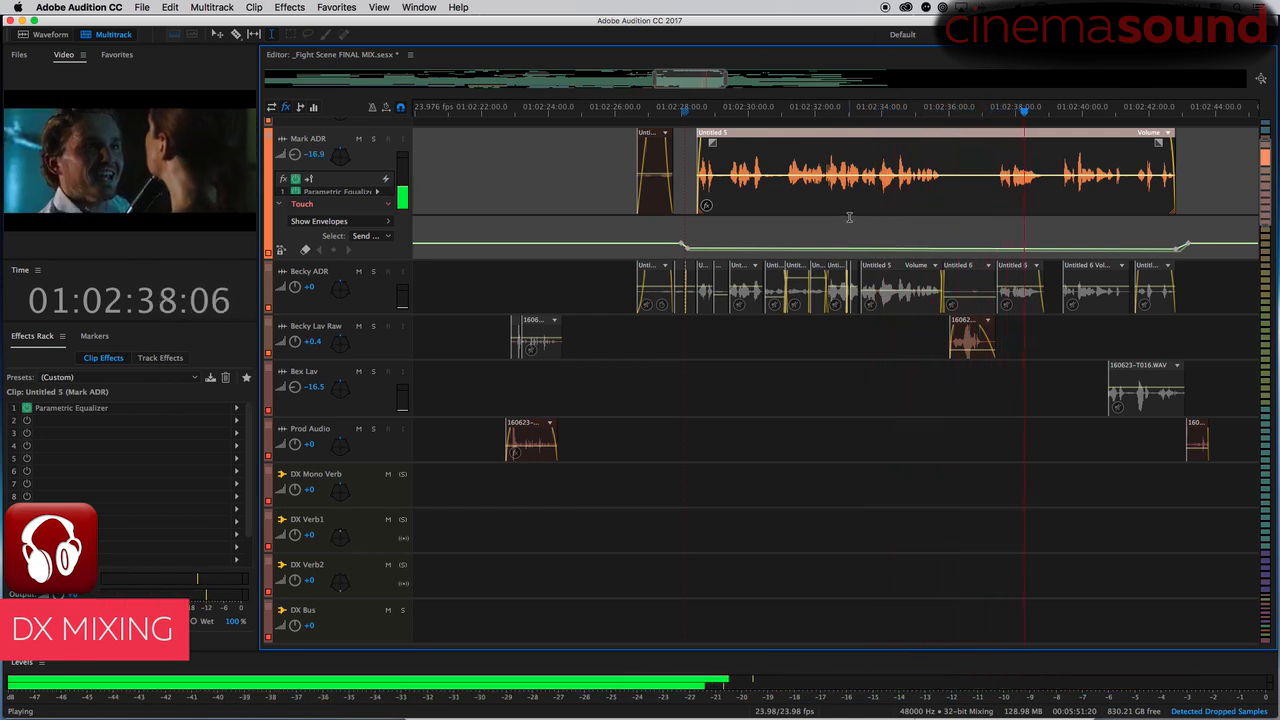
key(space)
- Split the long Untitled 5 clip at 01:02:37:06, adjust the second part's volume, and play it
click(989, 134)
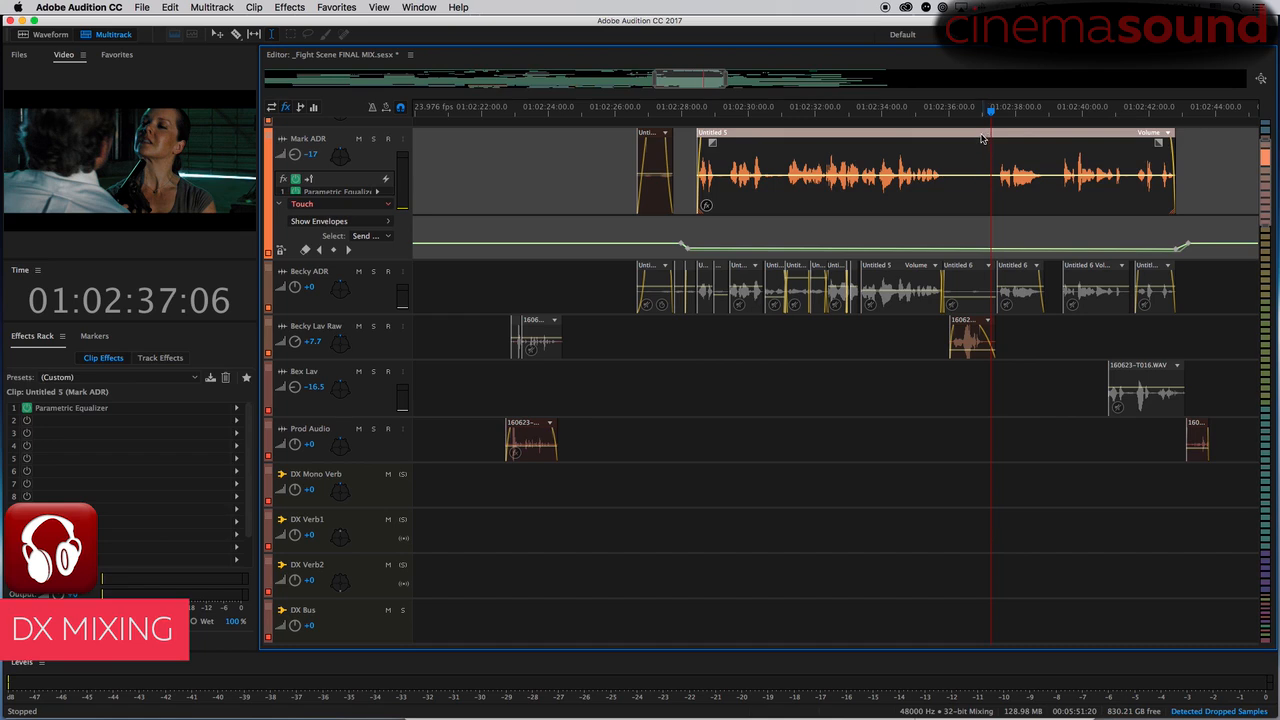
key(super+k)
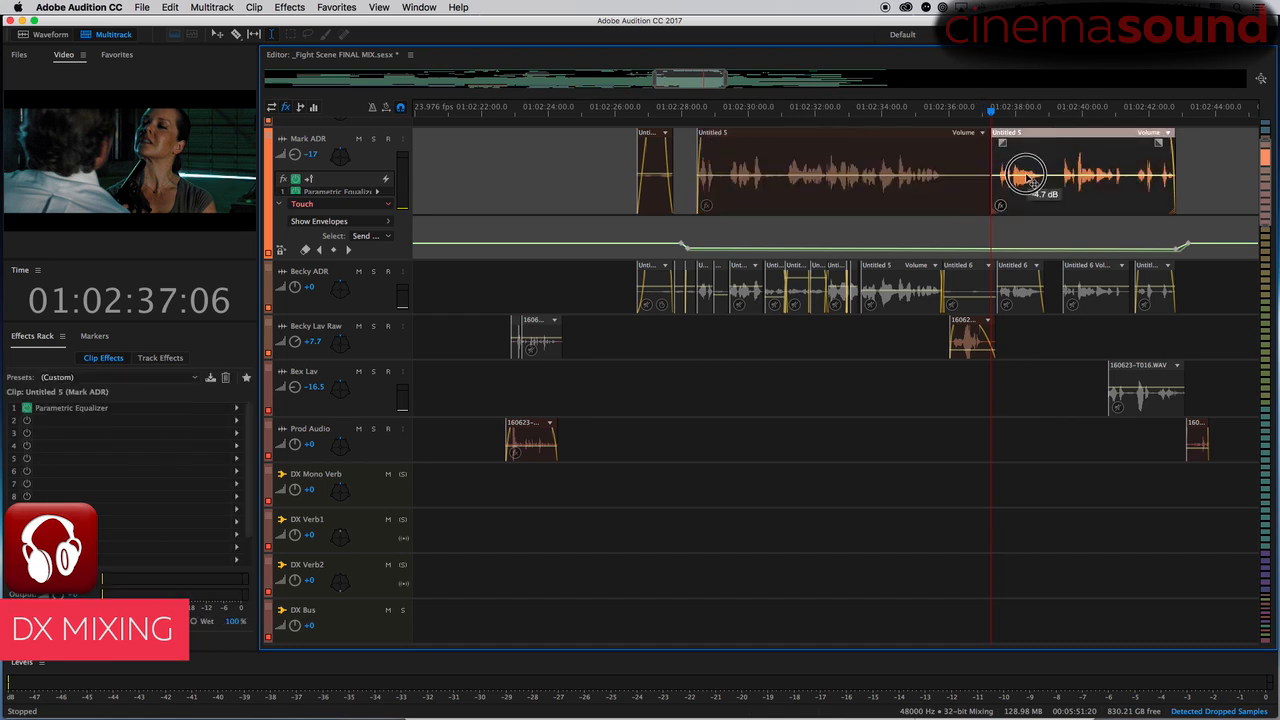
key(space)
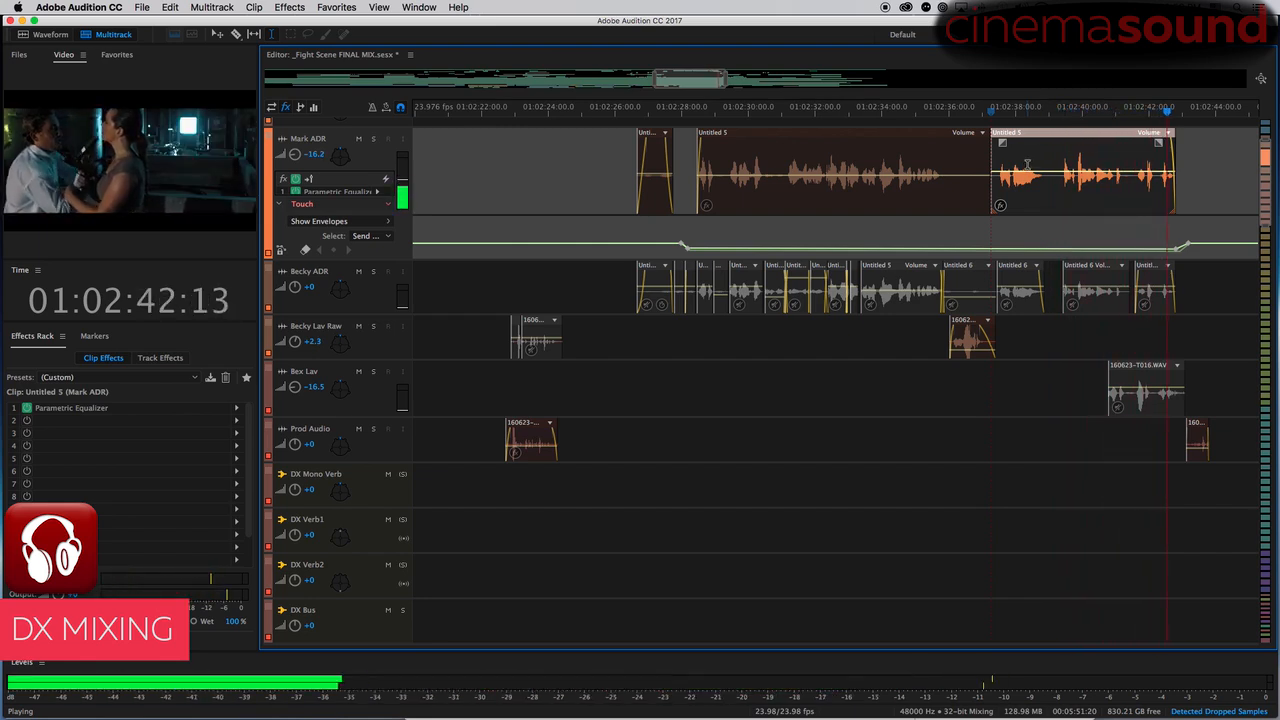
key(space)
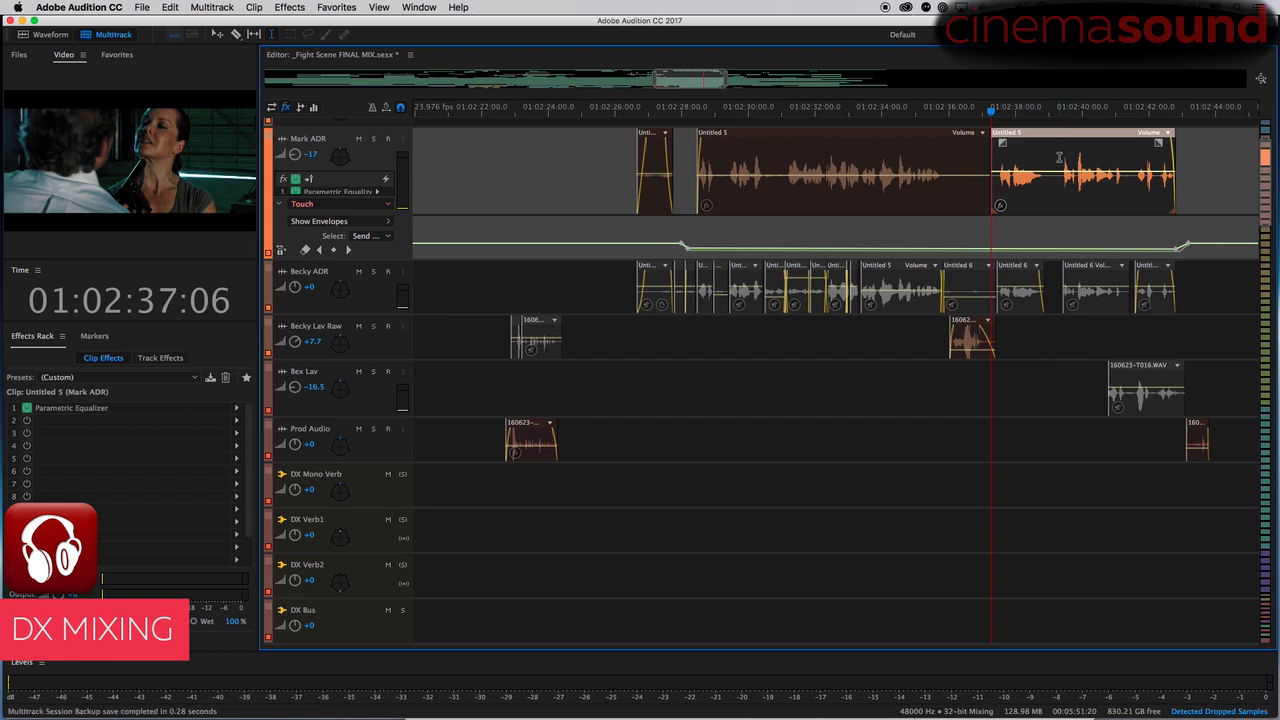
- Play the scene from 01:02:37:06 while watching the Mark ADR levels in the mixer, and return to the timeline
key(alt+2)
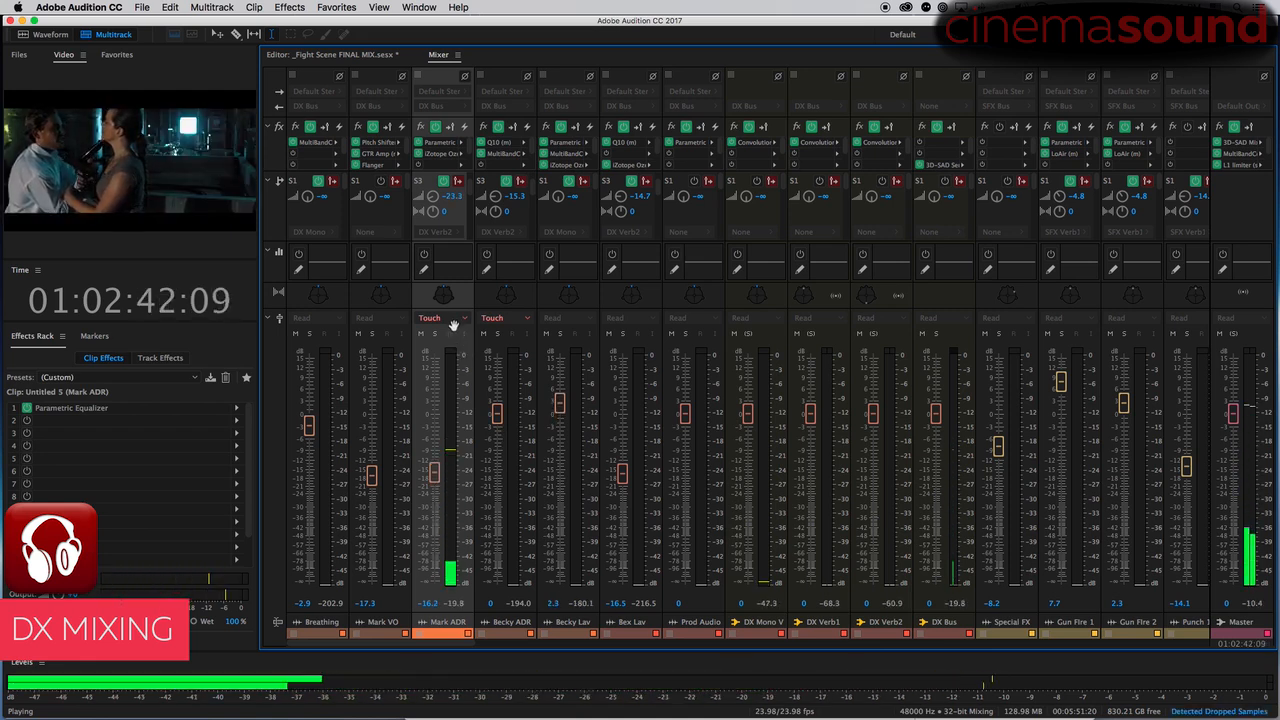
key(space)
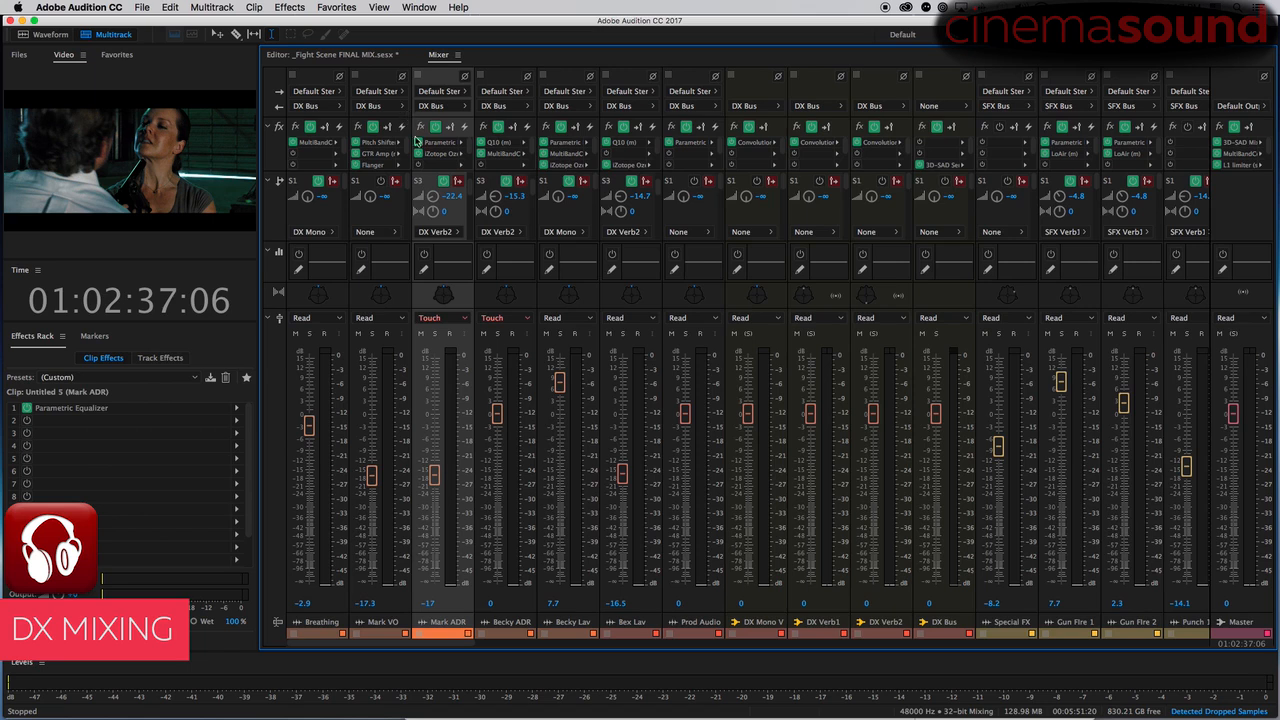
key(alt+1)
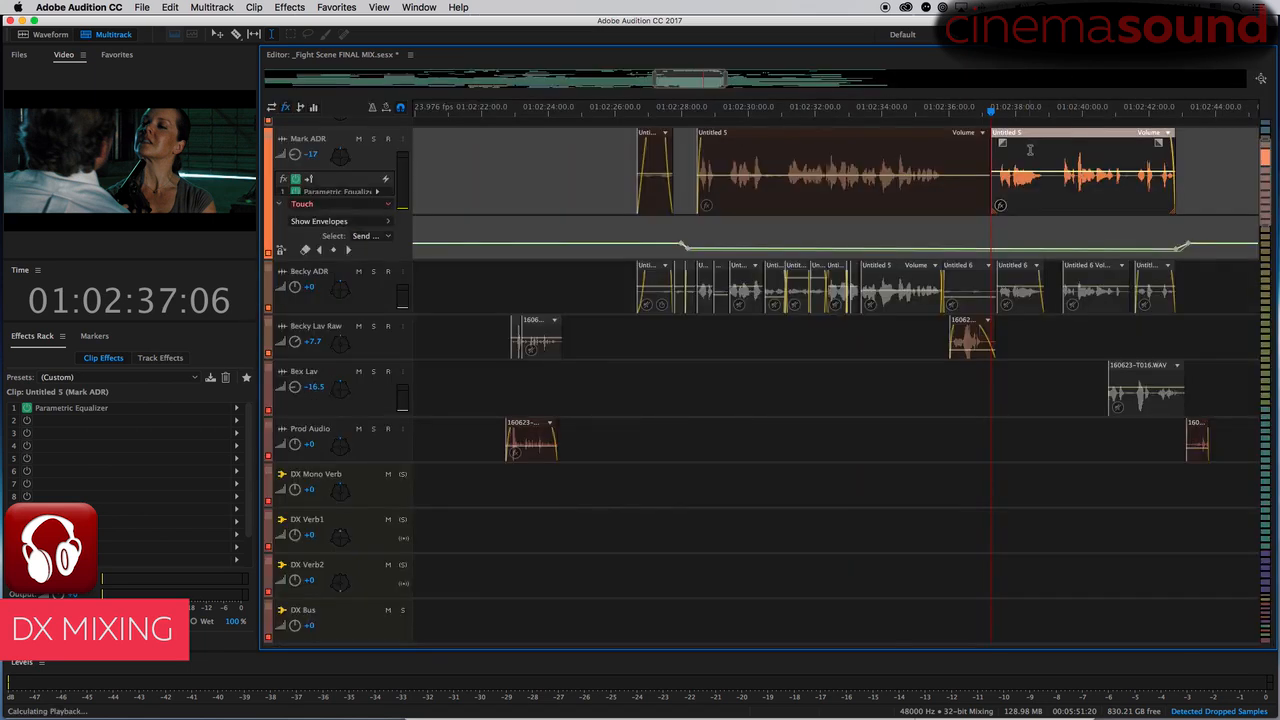
- Split the Mark ADR clip at 01:02:39:02, select its second part, and add a Hard Limiter to it
key(space)
key(super+k)
click(1082, 135)
click(289, 7)
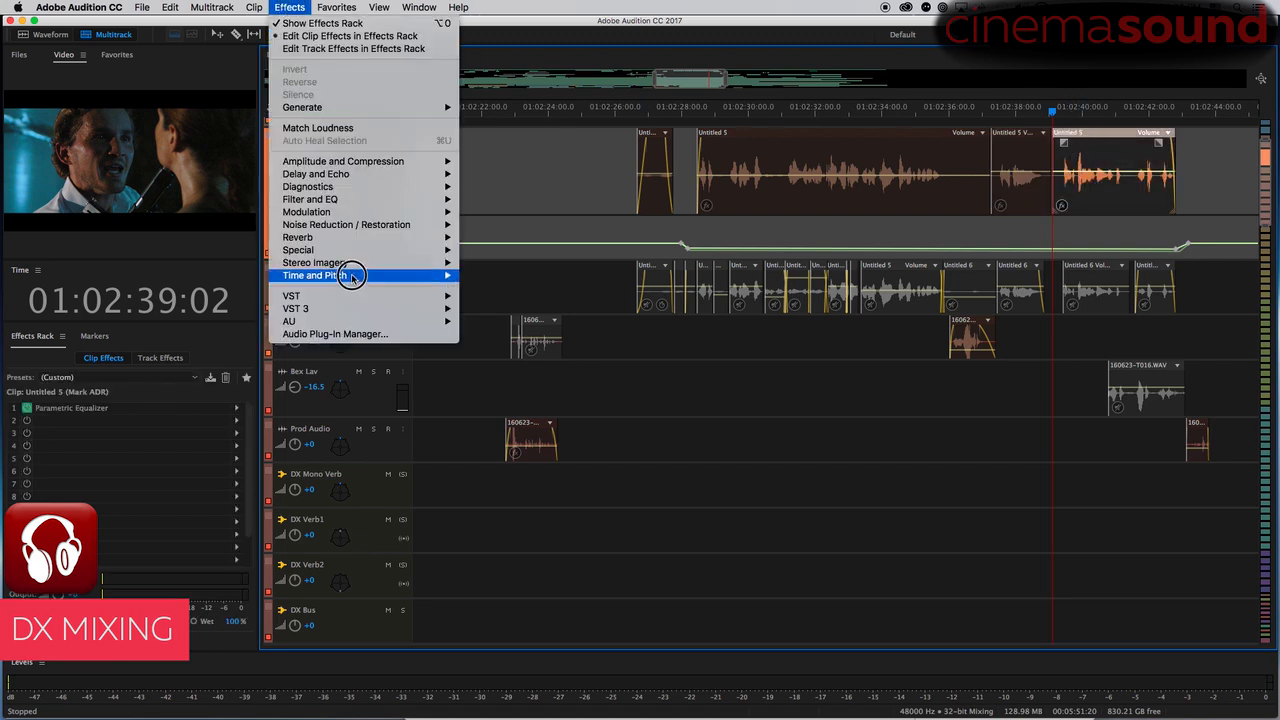
mouse_move(398, 161)
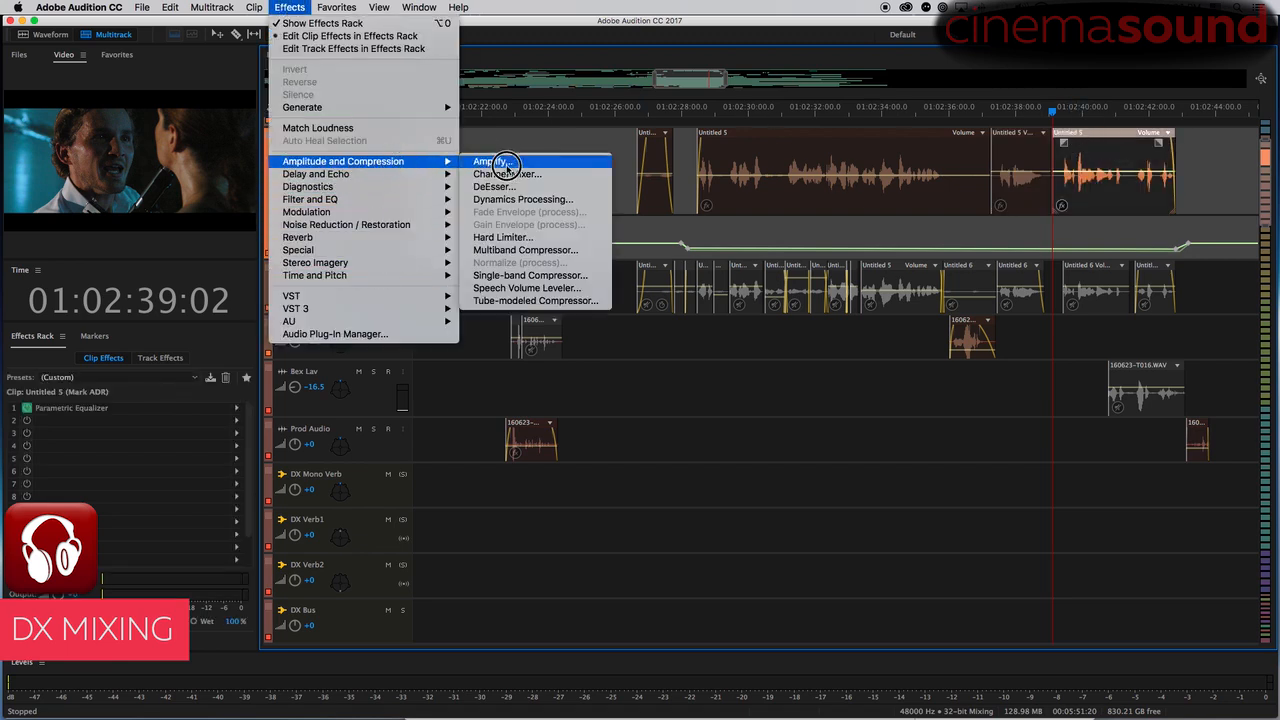
click(503, 237)
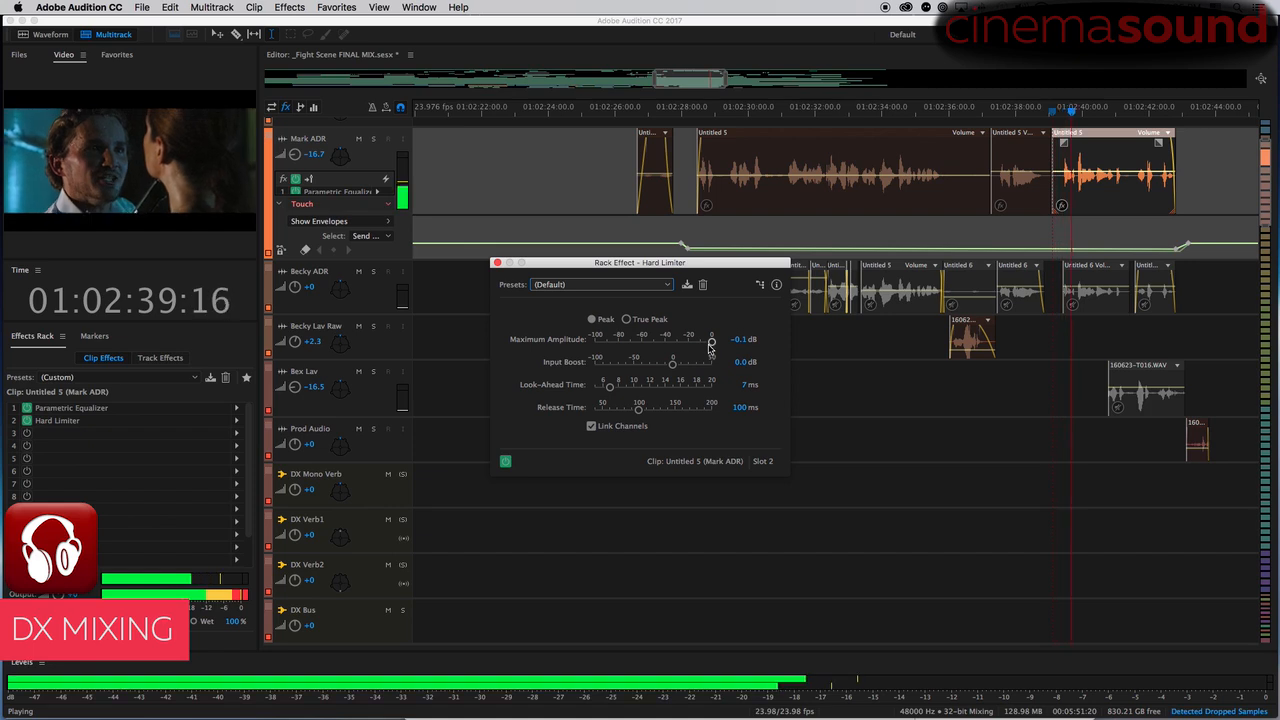
- Tune the Hard Limiter by ear to True Peak, -13 dB maximum amplitude, 8.3 ms look-ahead, 40 ms release and unlinked channels
key(space)
drag(711, 340, 680, 347)
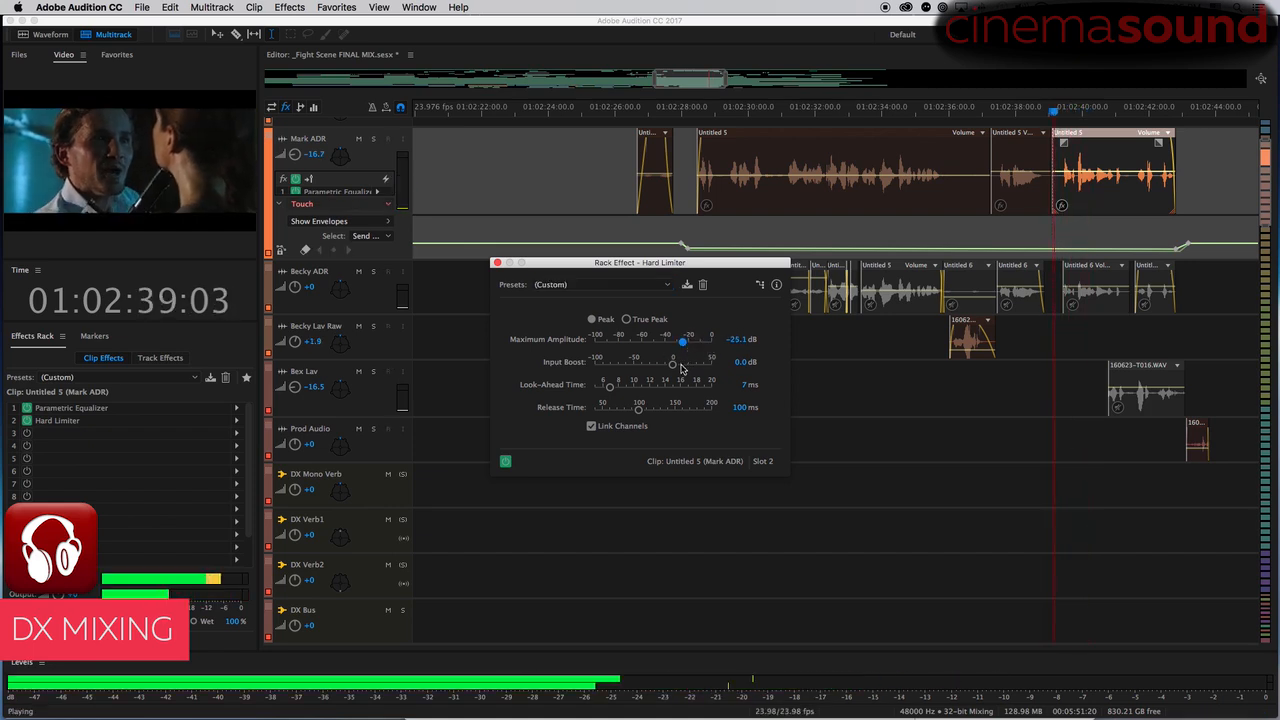
key(space)
drag(688, 348, 697, 345)
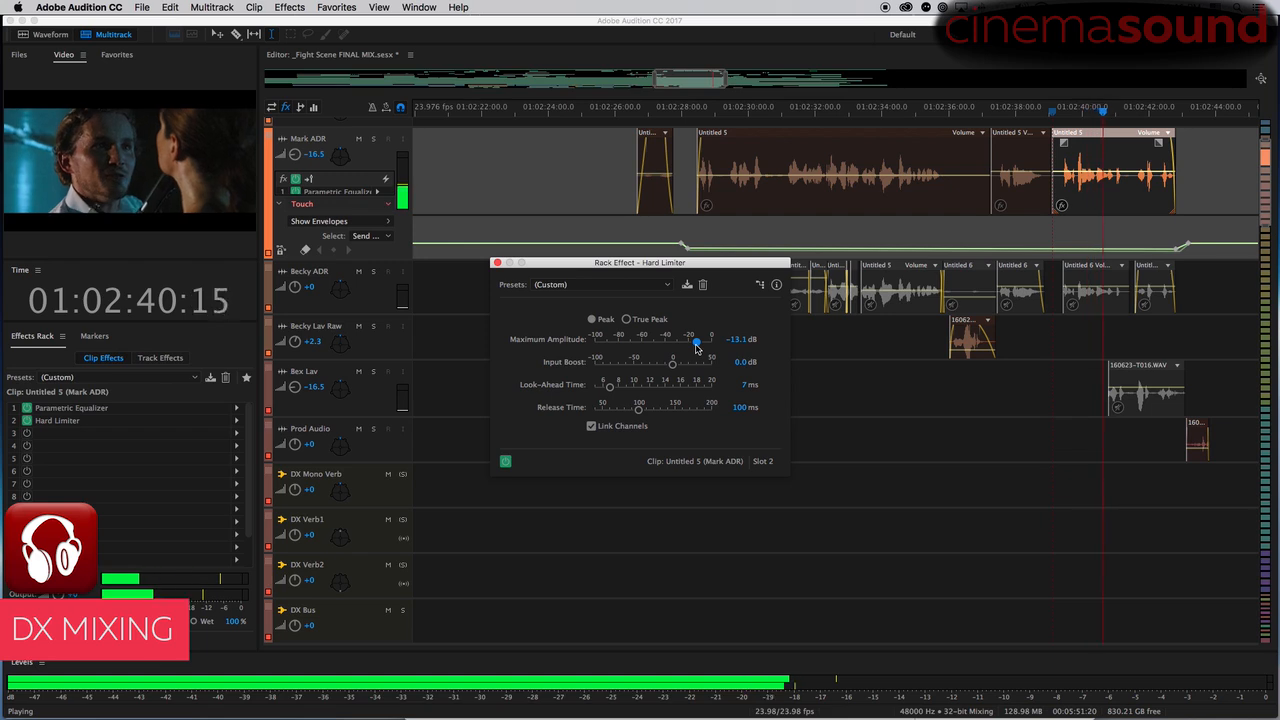
key(space)
drag(698, 346, 722, 358)
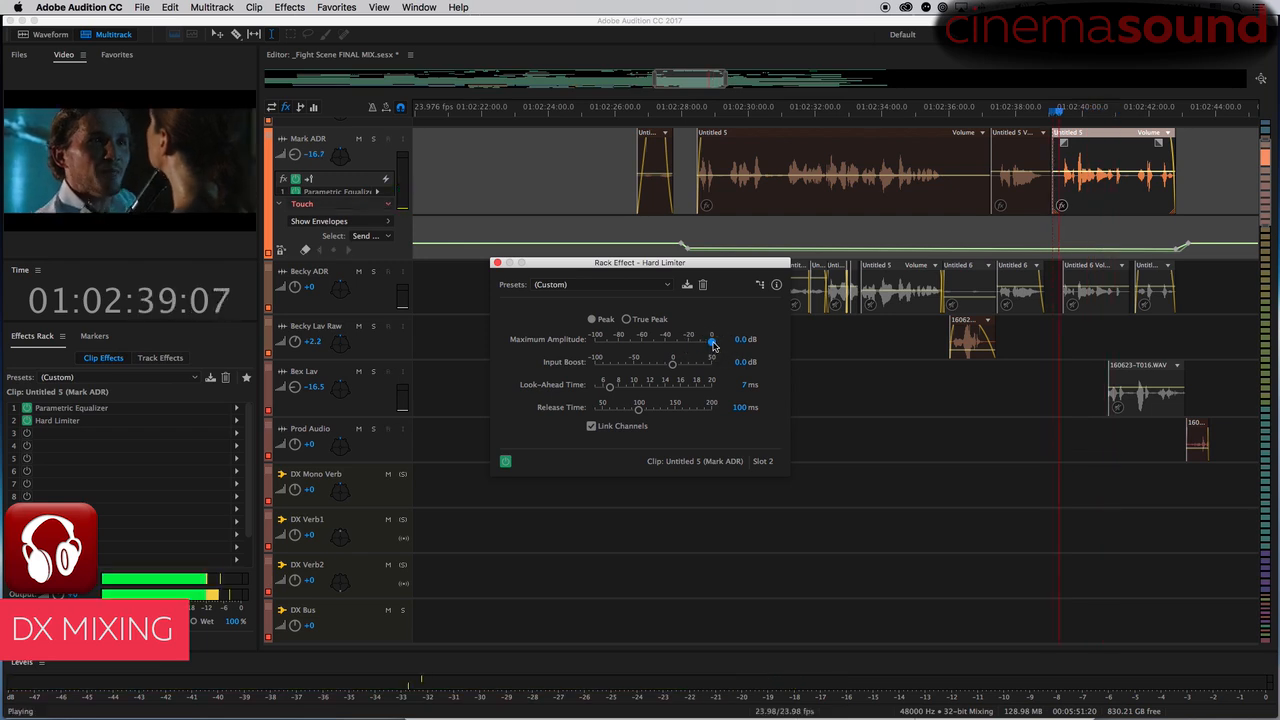
key(space)
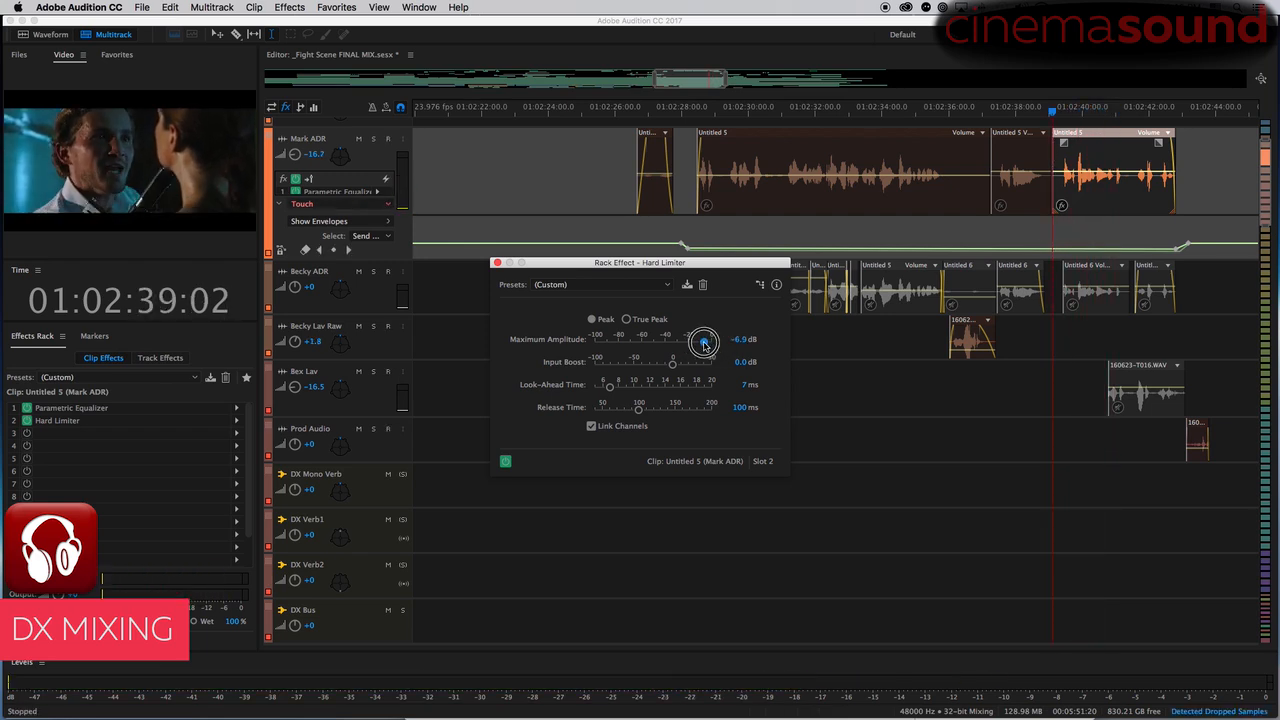
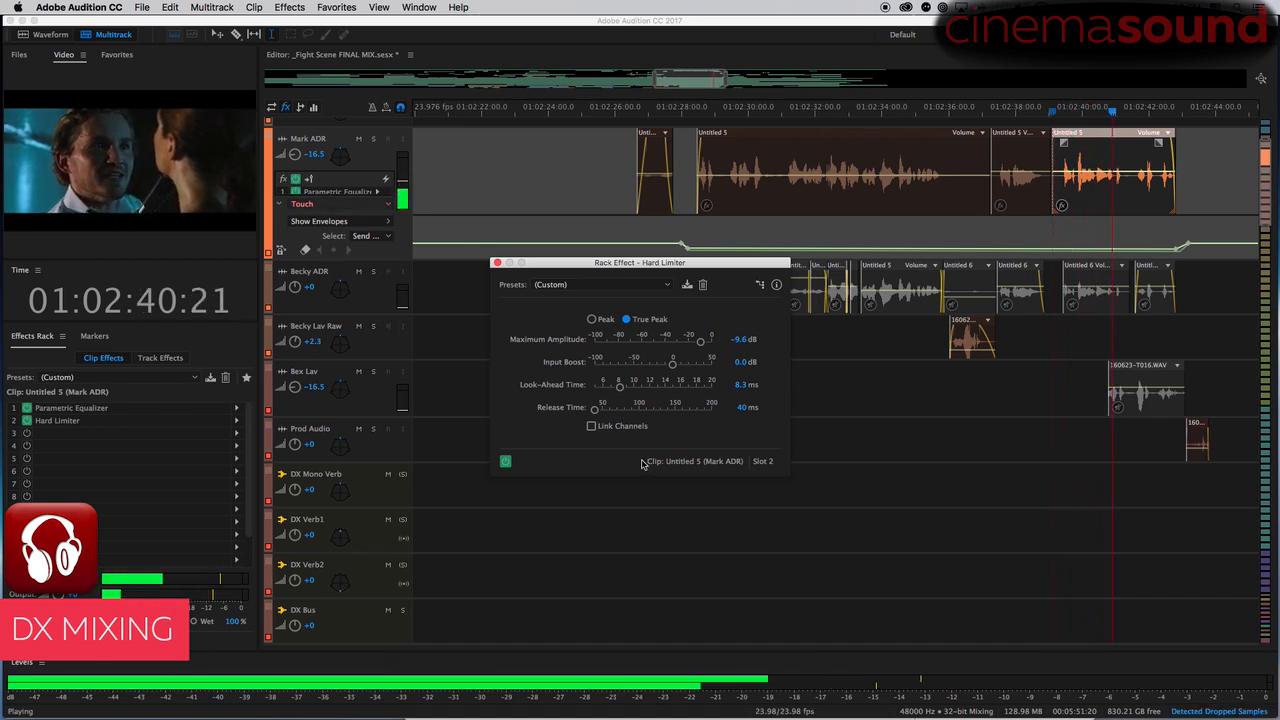
key(space)
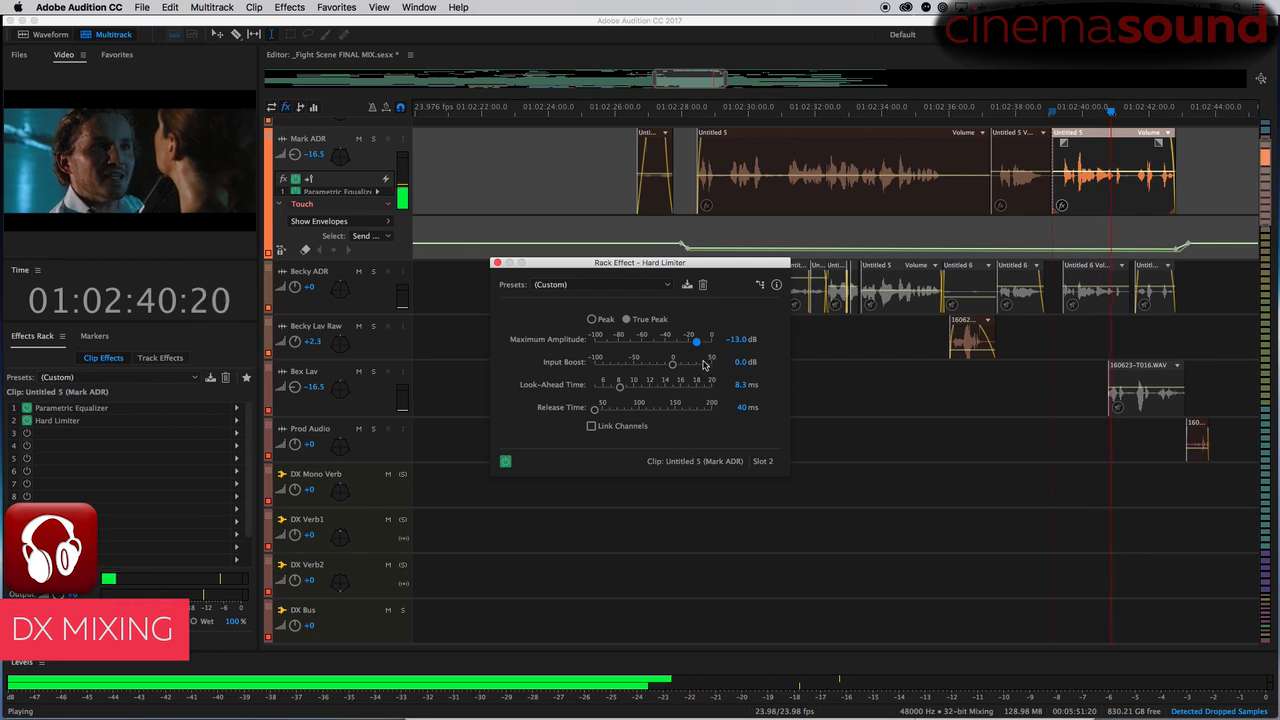
key(space)
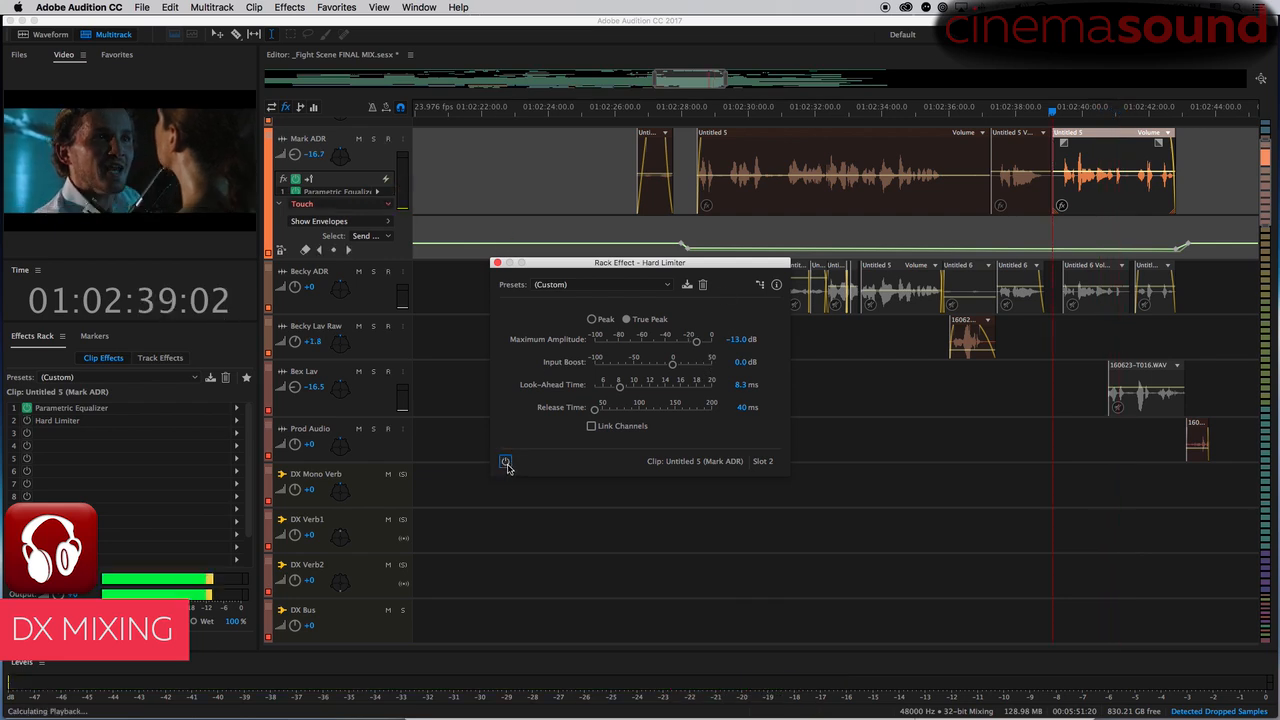
- Compare the clip with the Hard Limiter bypassed and enabled, leave it enabled, and close the effect's settings
key(space)
click(505, 463)
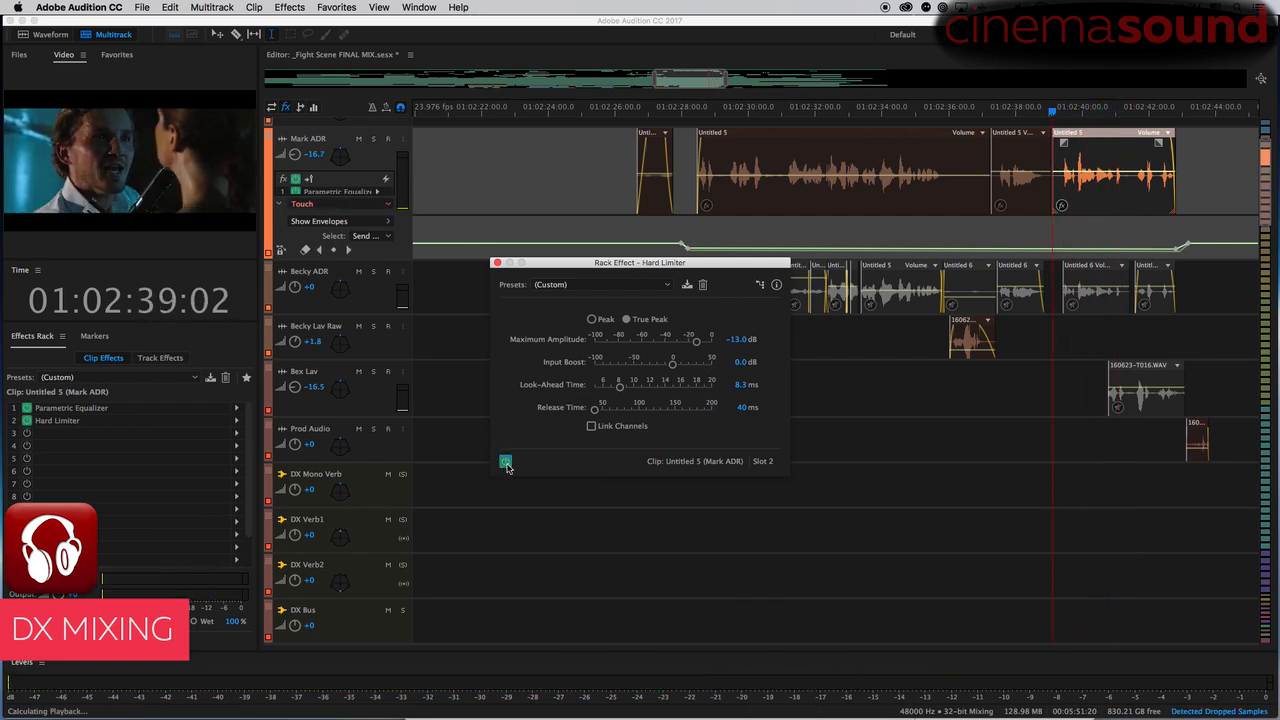
key(space)
key(space)
click(497, 263)
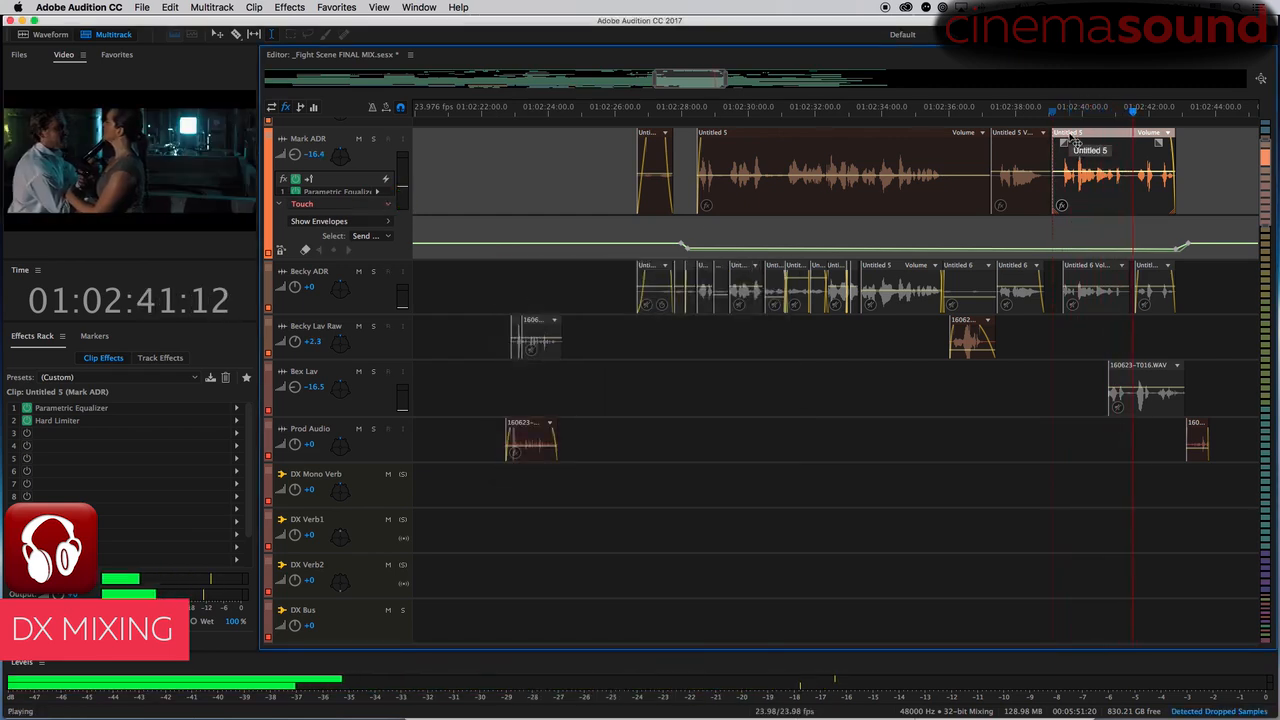
key(space)
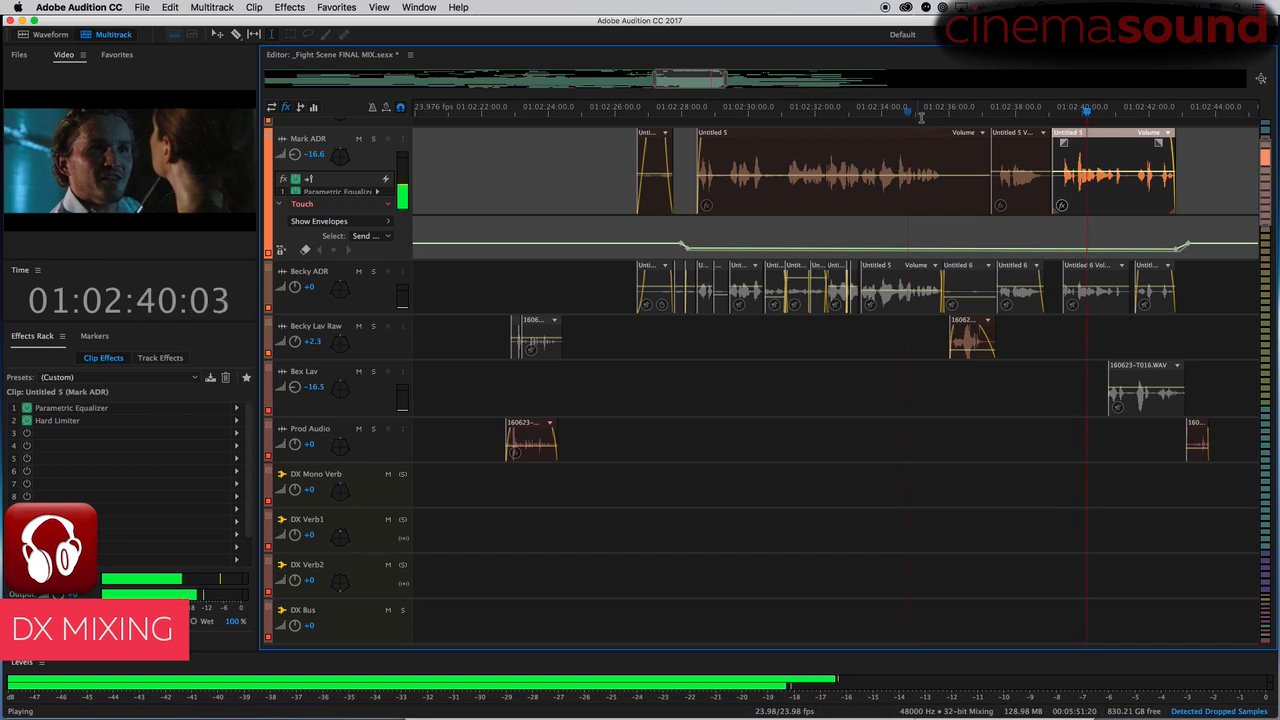
- Shift the last Mark ADR clip slightly earlier so it crossfades with the preceding part, and play it from 01:02:38:22
key(space)
click(1076, 121)
drag(1083, 115, 1075, 120)
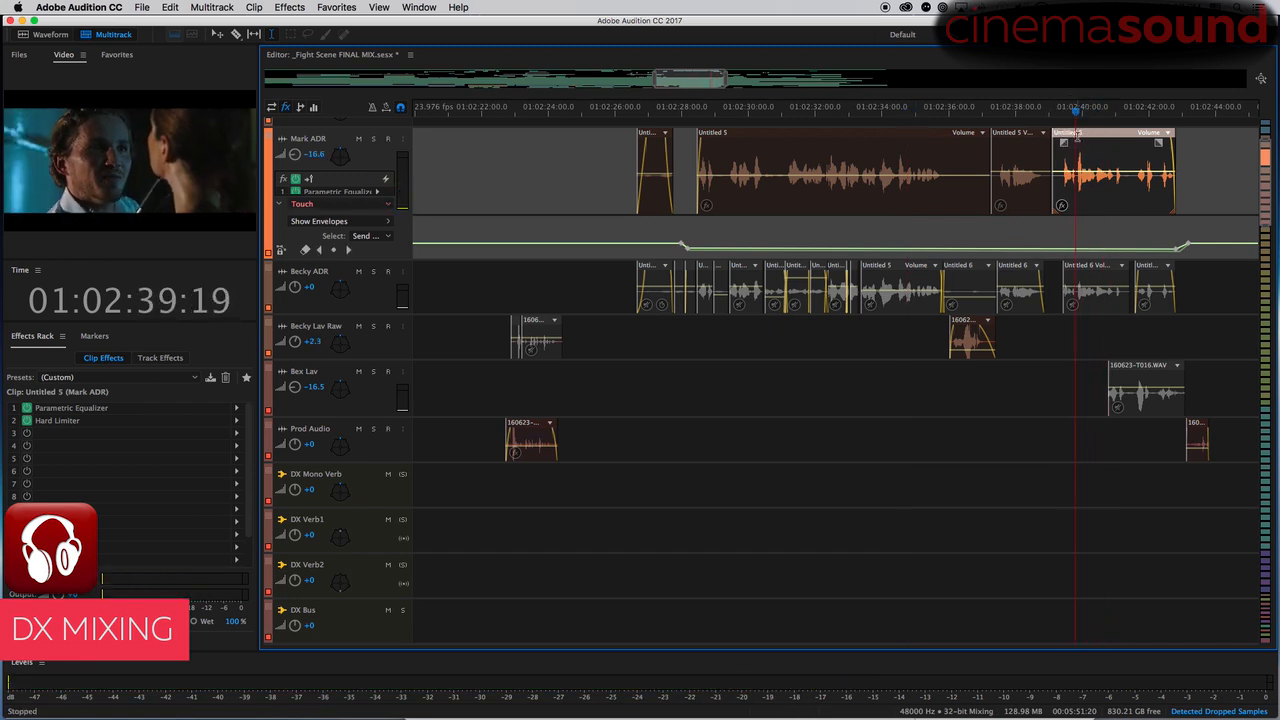
key(super+comma)
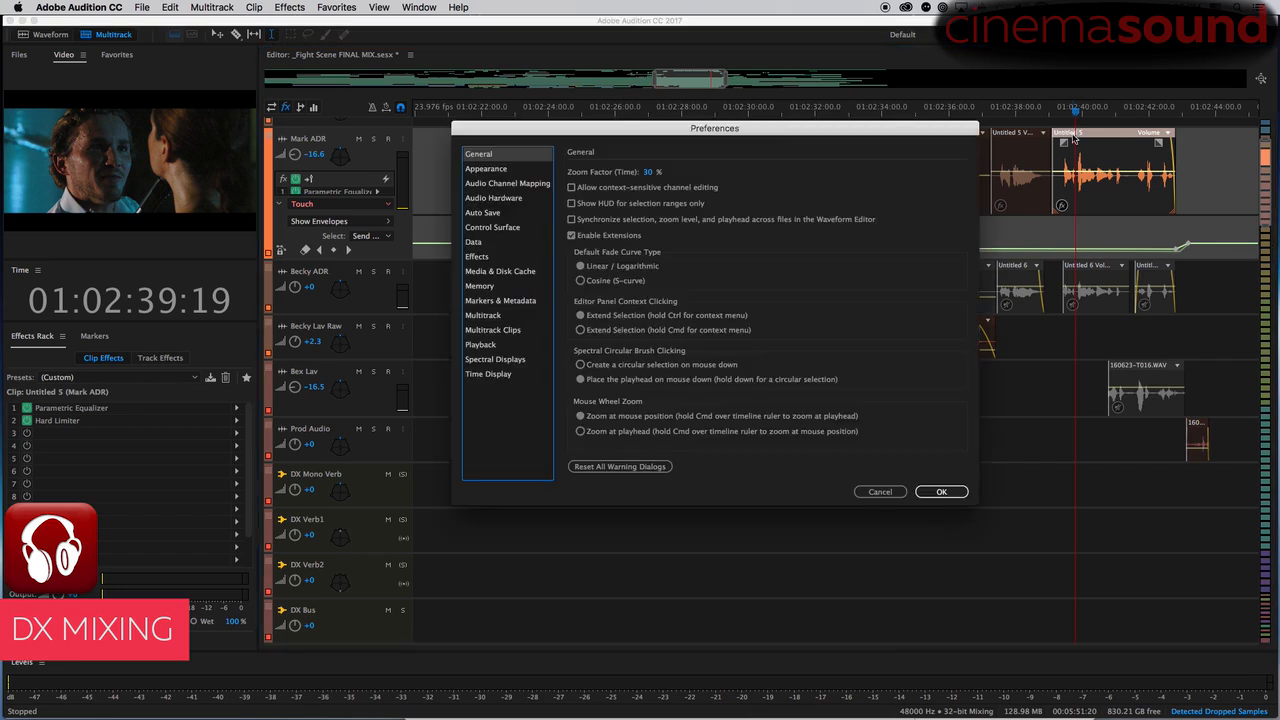
click(881, 490)
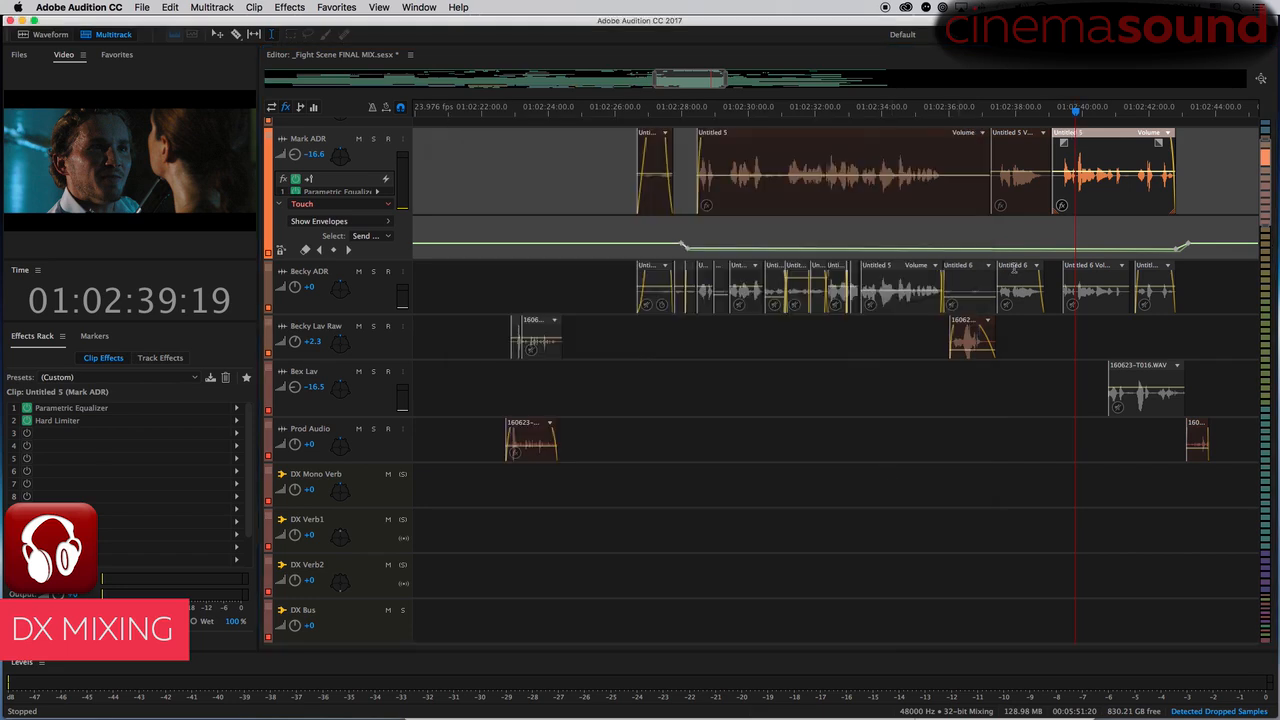
drag(1084, 133, 1049, 118)
click(1050, 114)
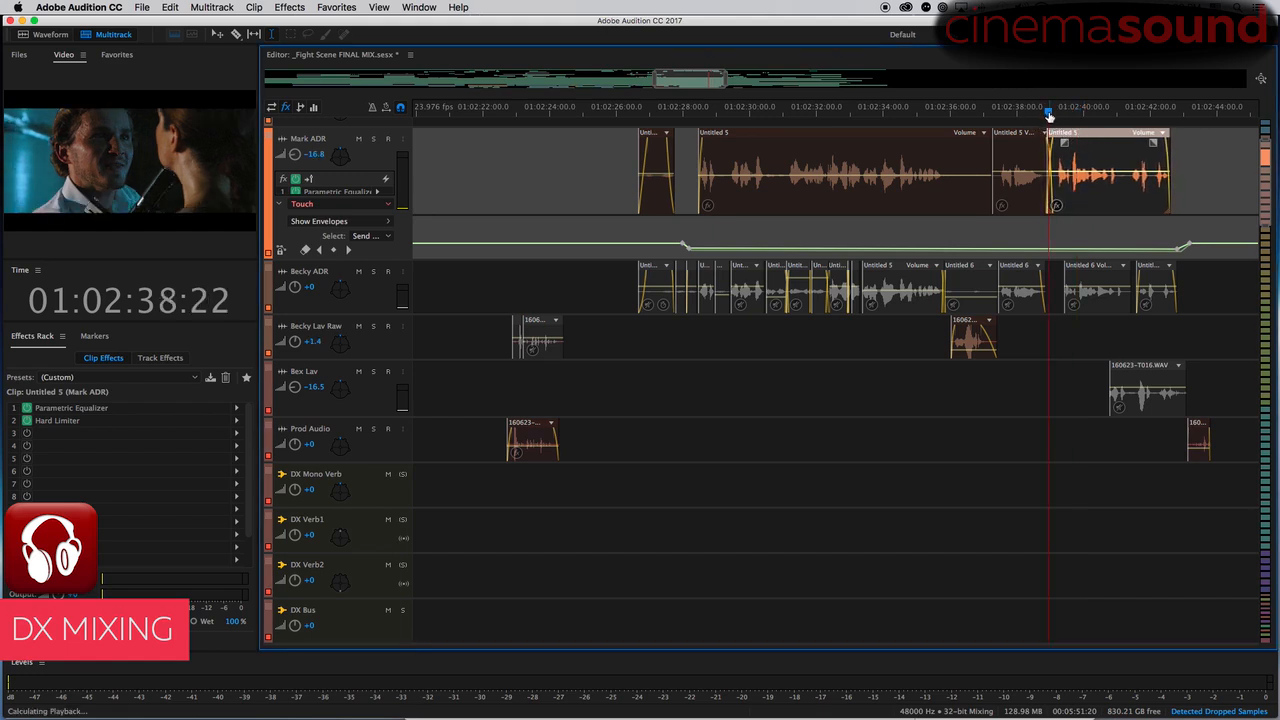
key(space)
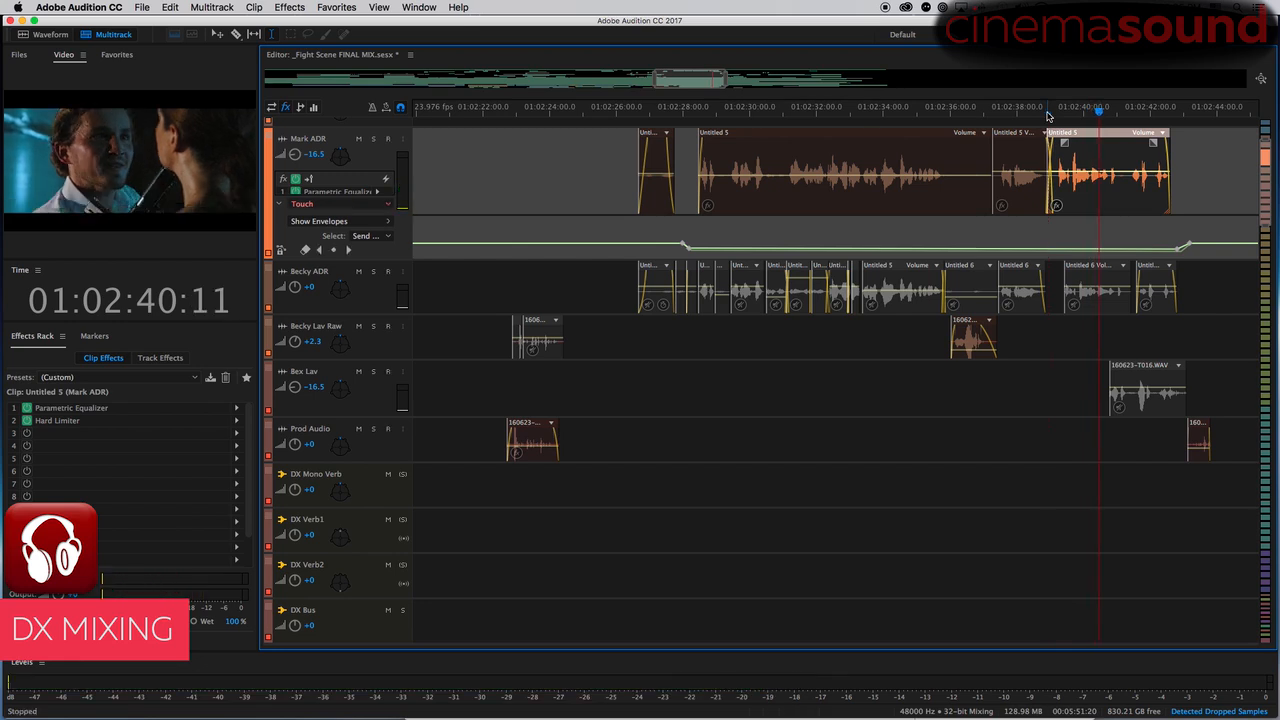
- Nudge the last Mark ADR clip three steps earlier and play it against the picture
key(alt+comma)
key(alt+comma)
key(alt+comma)
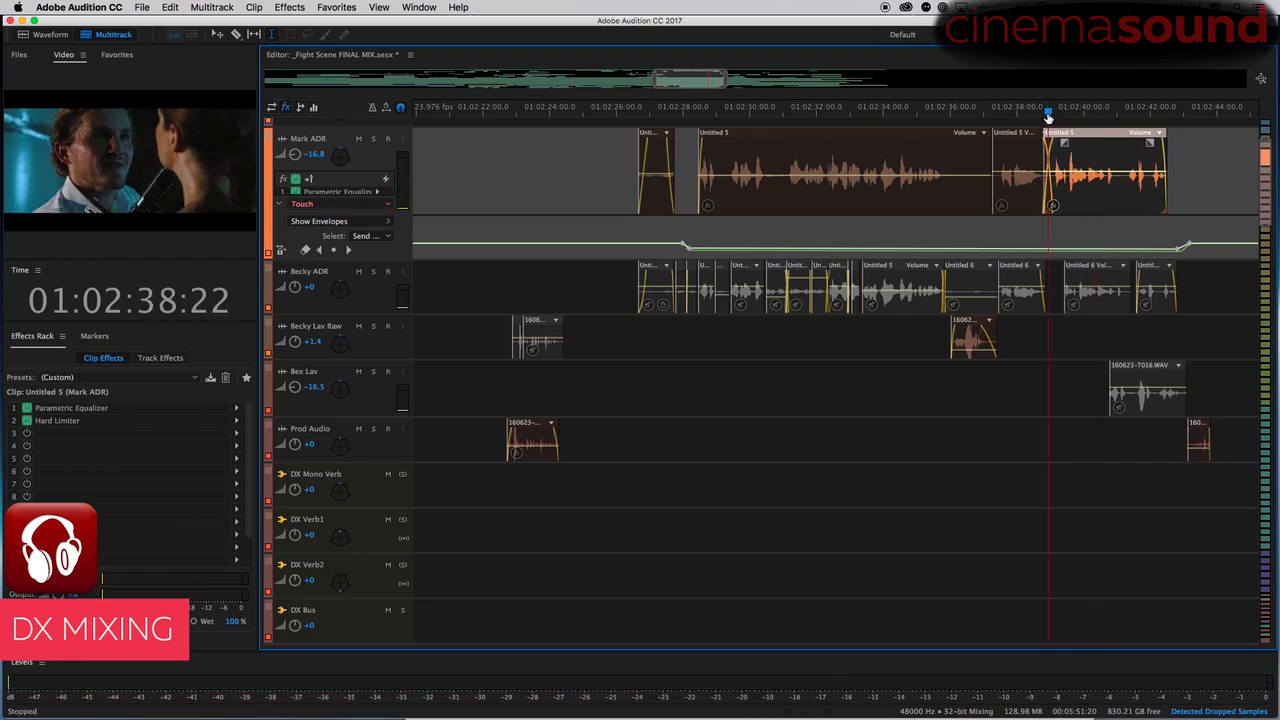
key(space)
- Nudge the last Mark ADR clip six steps later in two rounds, replaying from 01:02:38:22 to judge the sync
key(alt+period)
key(alt+period)
key(alt+period)
key(alt+period)
key(space)
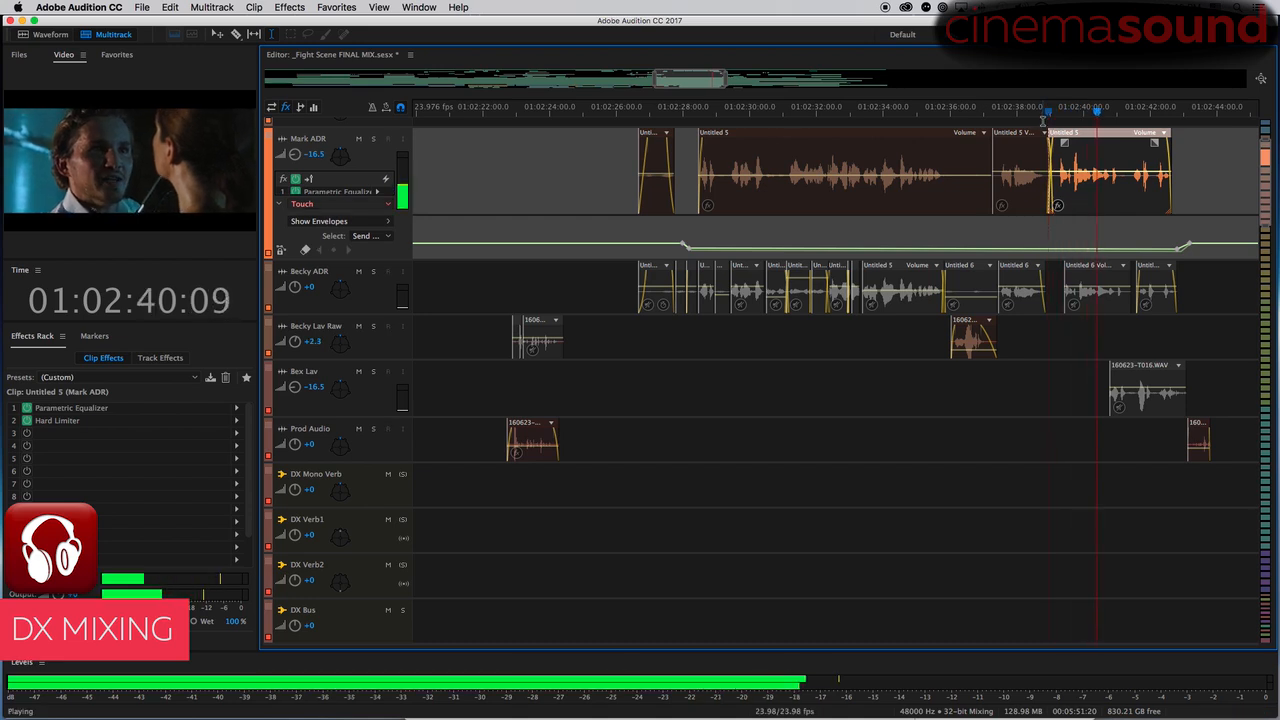
key(space)
key(alt+period)
key(alt+period)
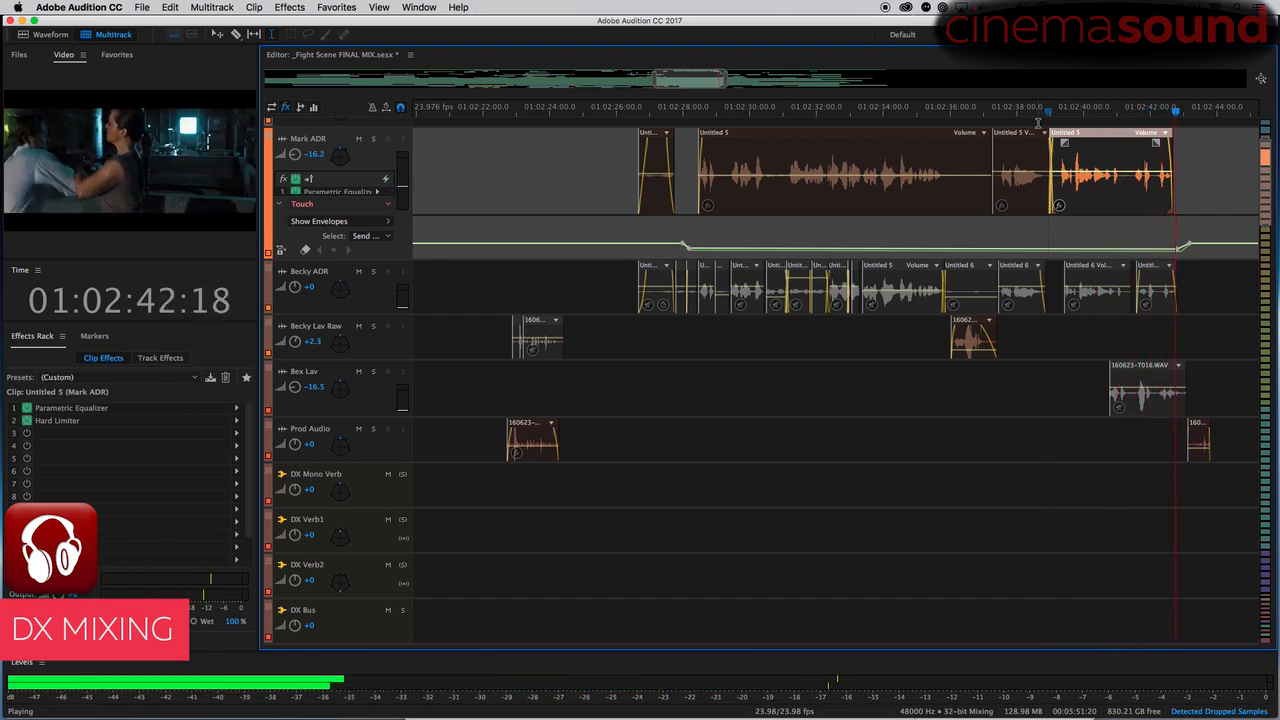
key(space)
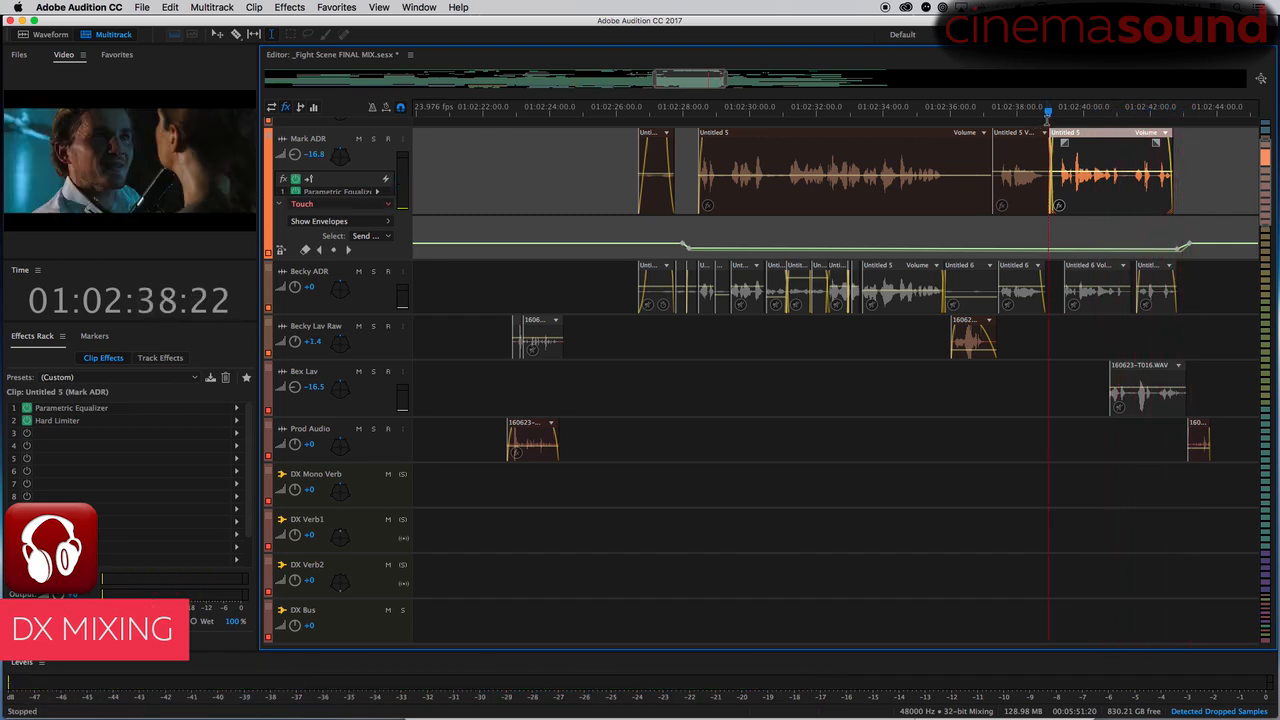
- Place the playhead at 01:02:35:18, enlarge the Becky Lav Raw track, and reveal its automation lane
click(942, 116)
drag(365, 361, 352, 416)
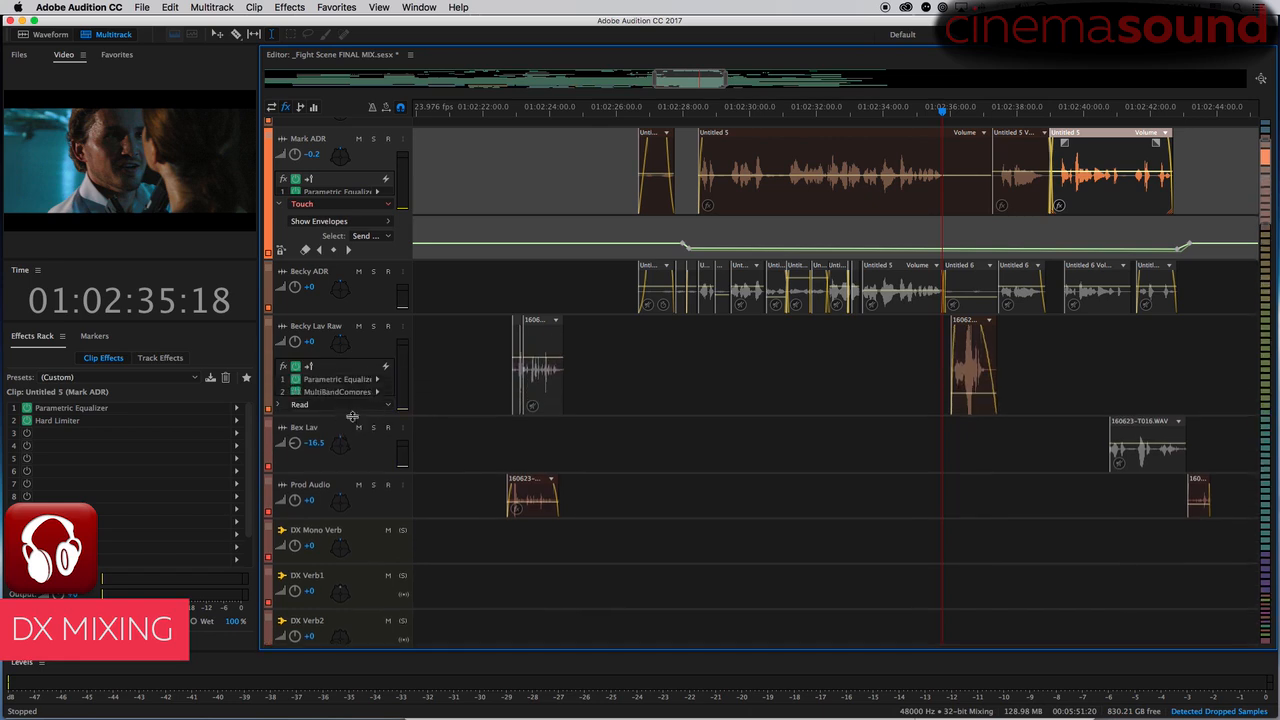
click(281, 405)
- Display the Send 2 and Send 3 output envelopes in the Becky Lav Raw automation lane
click(345, 422)
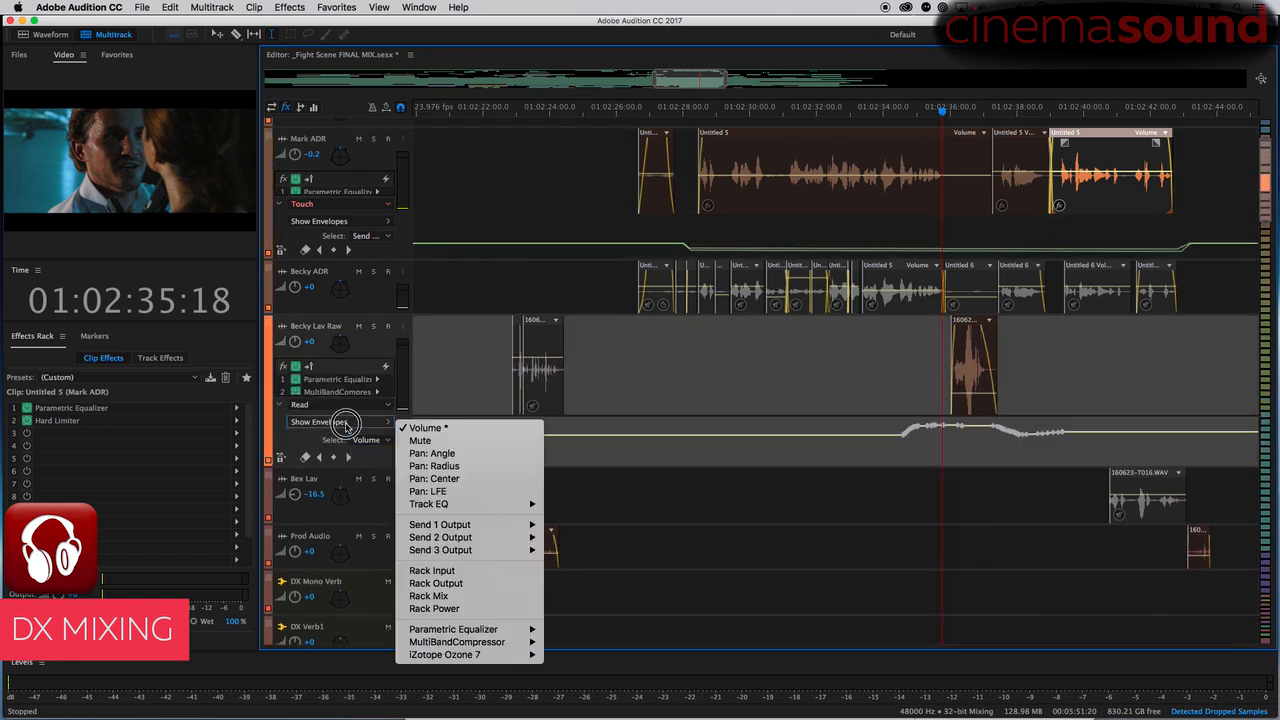
mouse_move(445, 537)
click(570, 550)
click(366, 423)
mouse_move(486, 546)
click(575, 566)
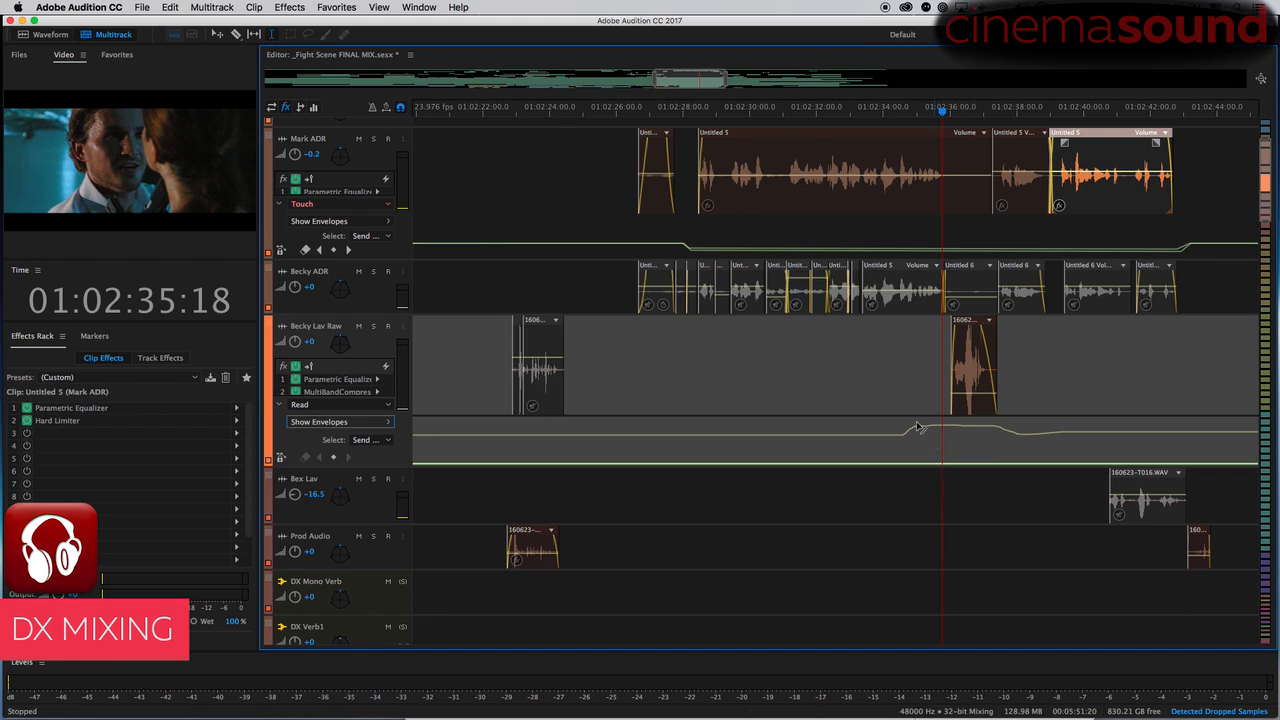
click(372, 438)
click(324, 422)
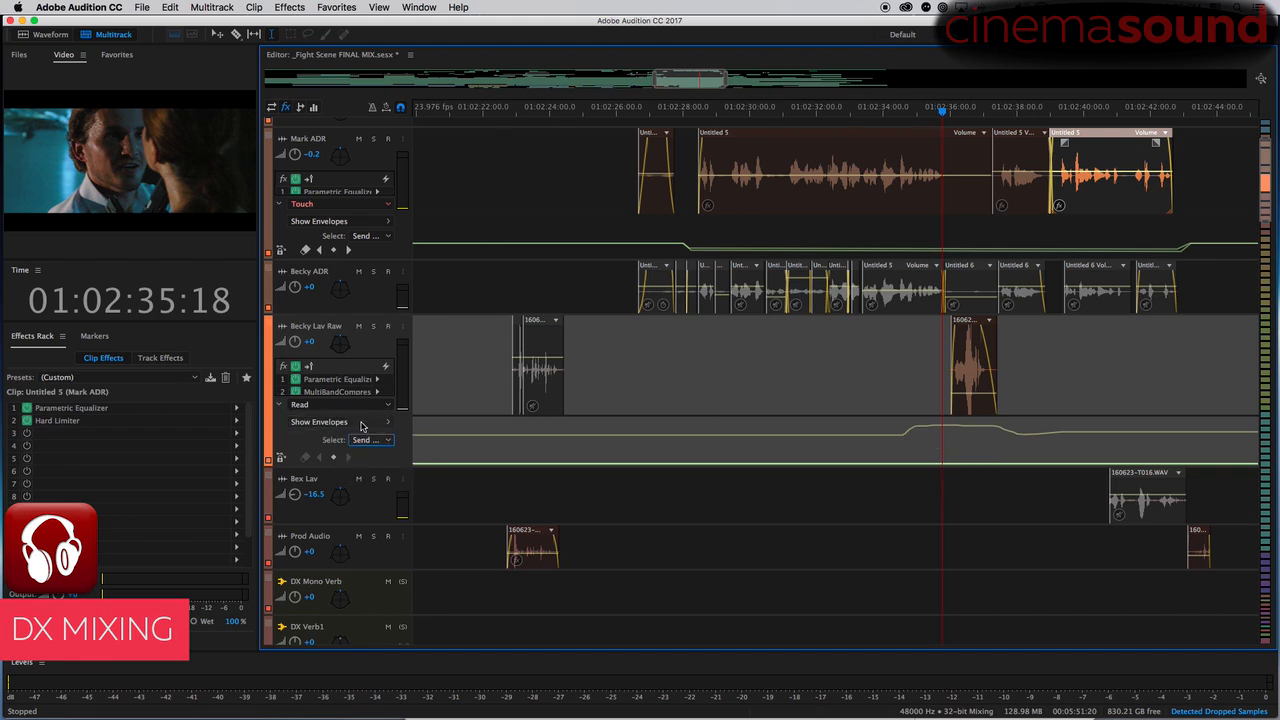
- Examine the Becky Lav Raw clips and envelopes over a wider stretch of the timeline around the playhead
key(minus)
key(minus)
key(minus)
key(minus)
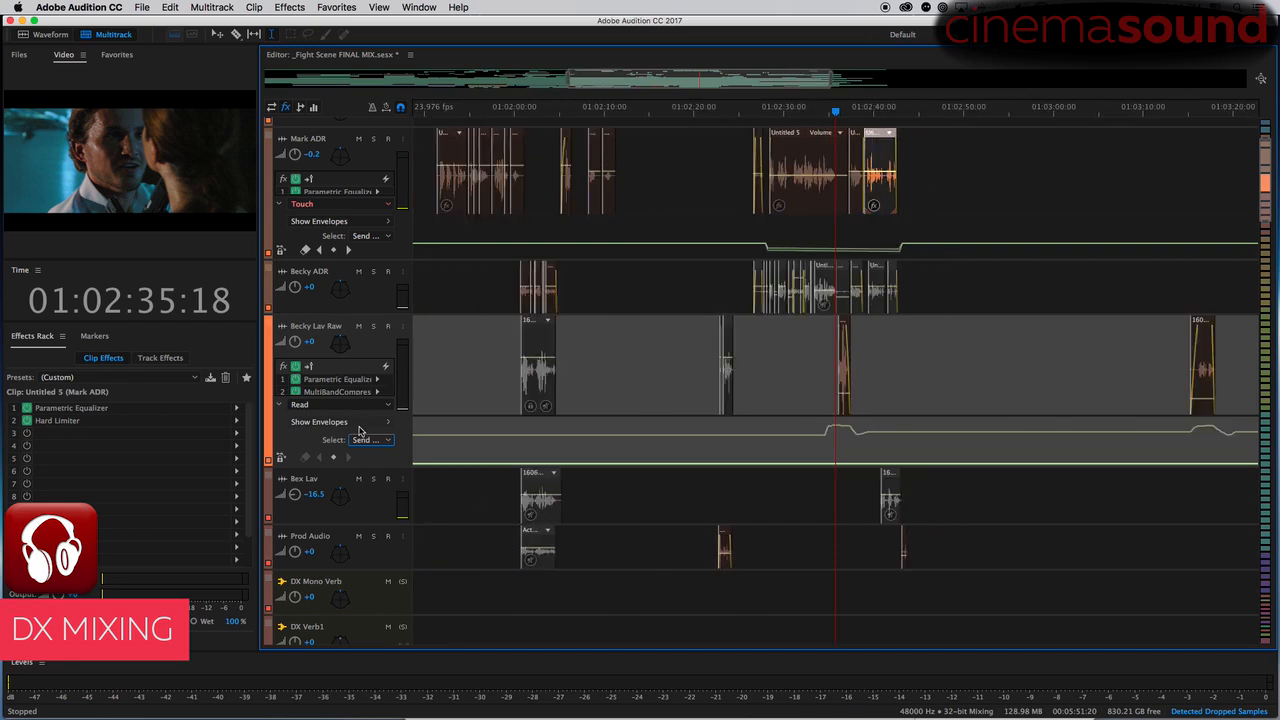
key(equal)
key(equal)
key(equal)
key(equal)
key(equal)
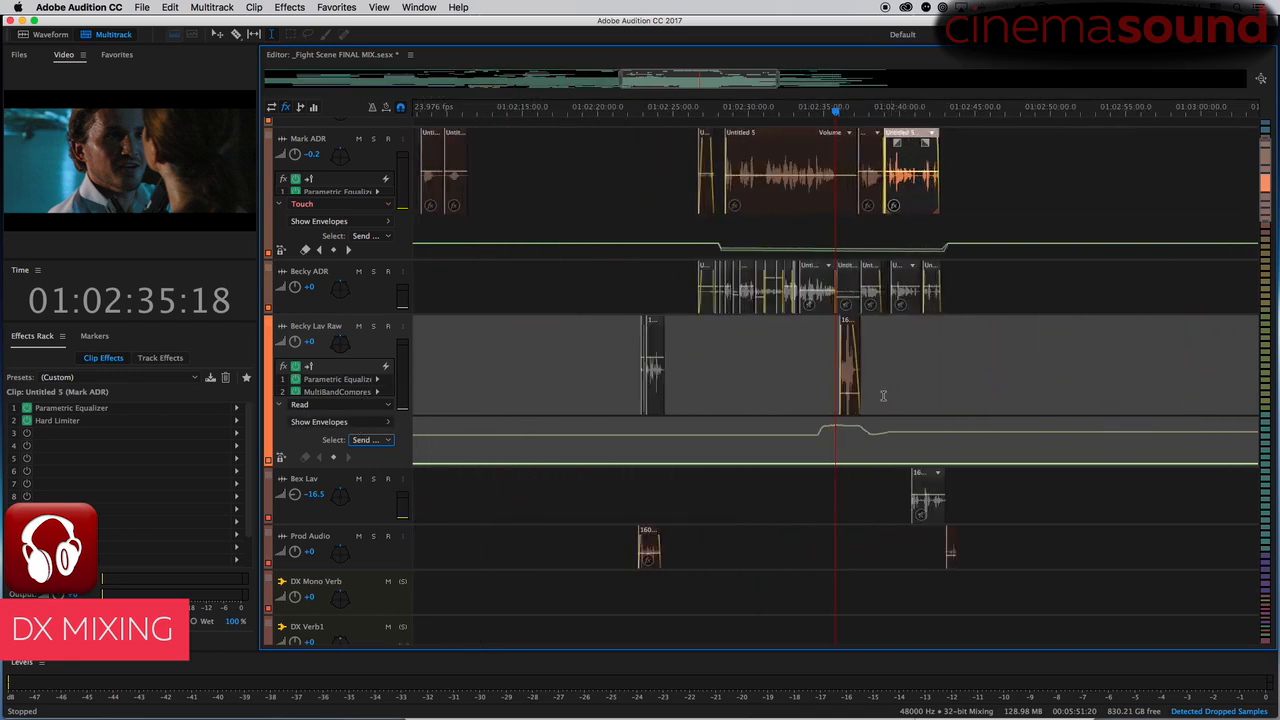
- Select the Becky Lav Raw clip near 01:02:36 and set its track's sends to about -32 dB on S3 and -31.5 dB on S2
drag(818, 350, 980, 368)
key(alt+2)
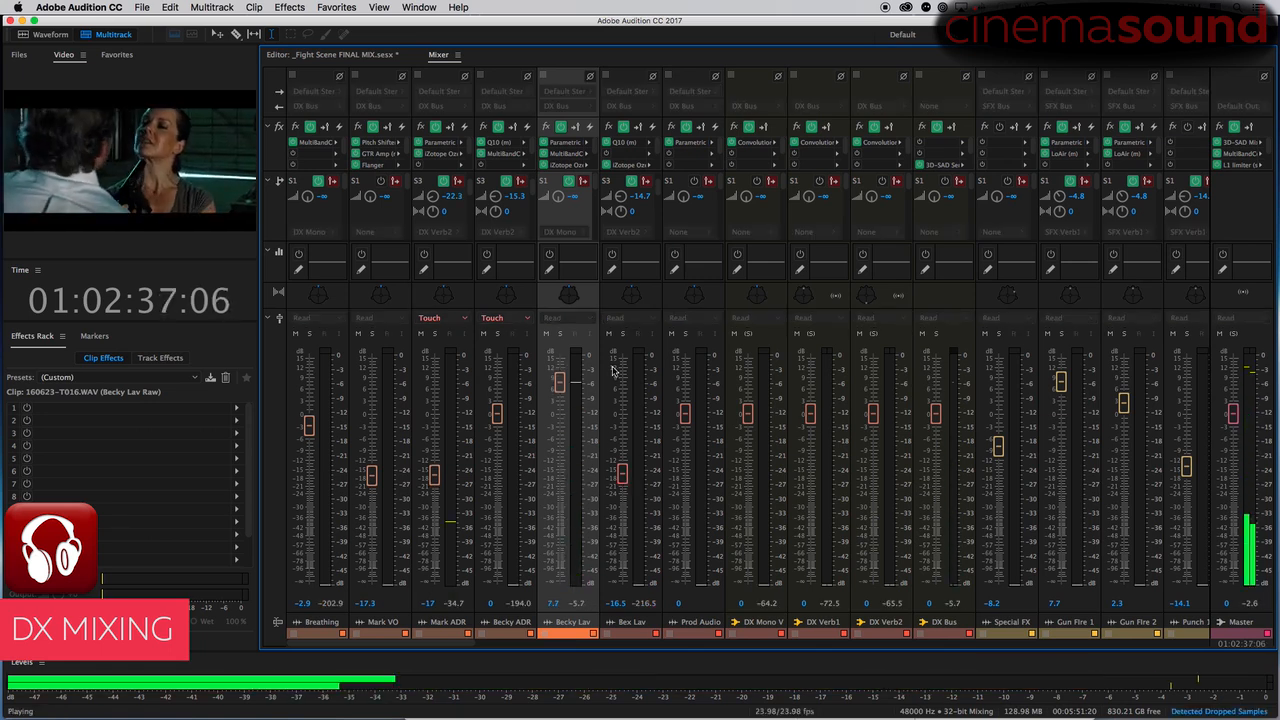
key(space)
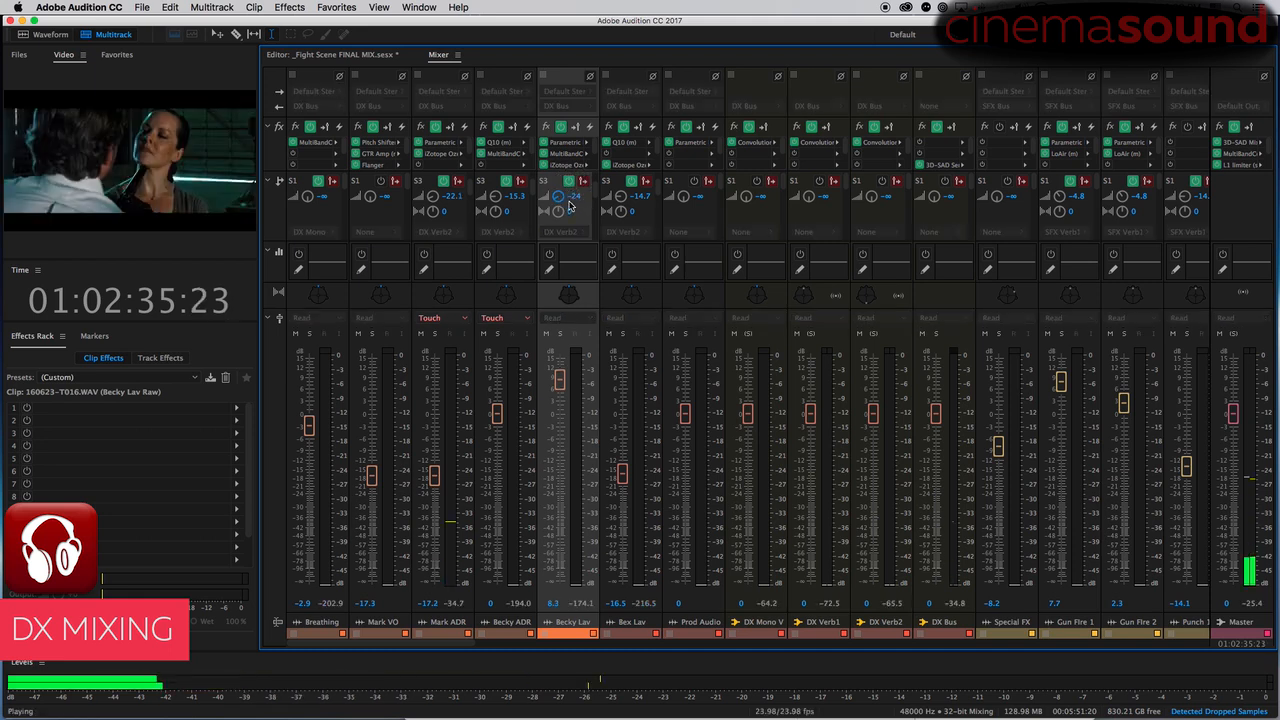
key(space)
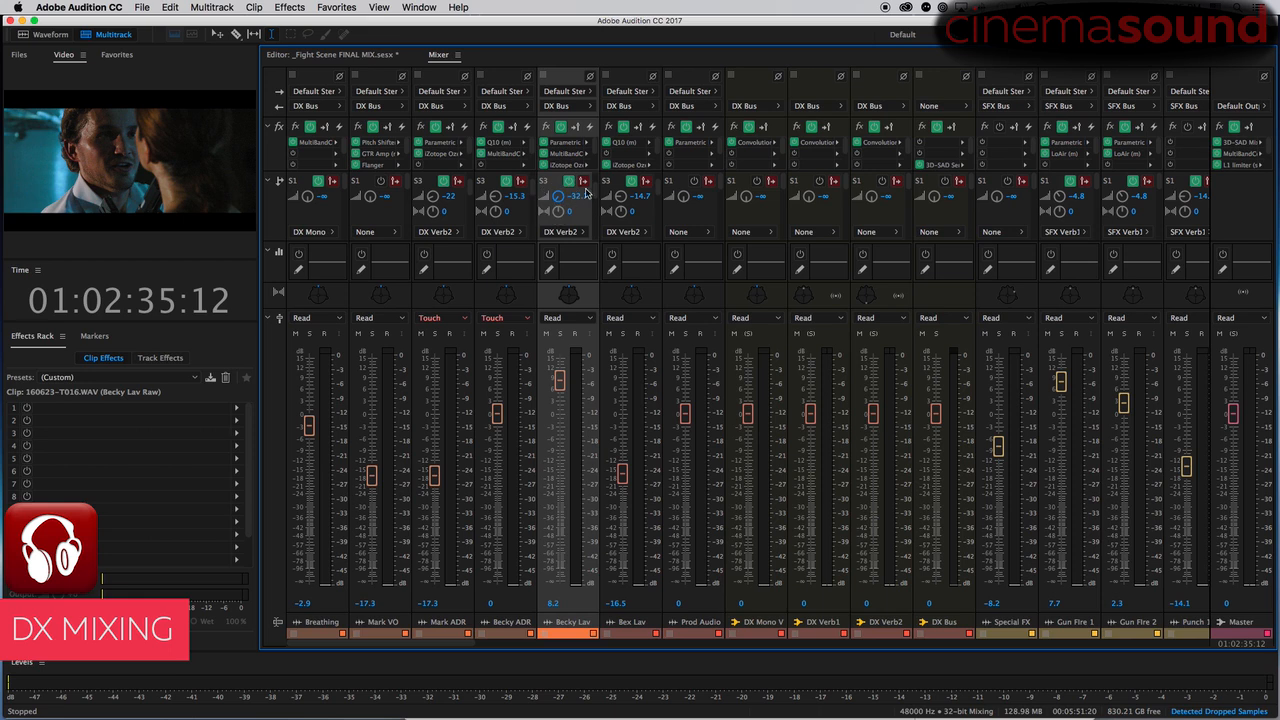
click(593, 190)
click(557, 196)
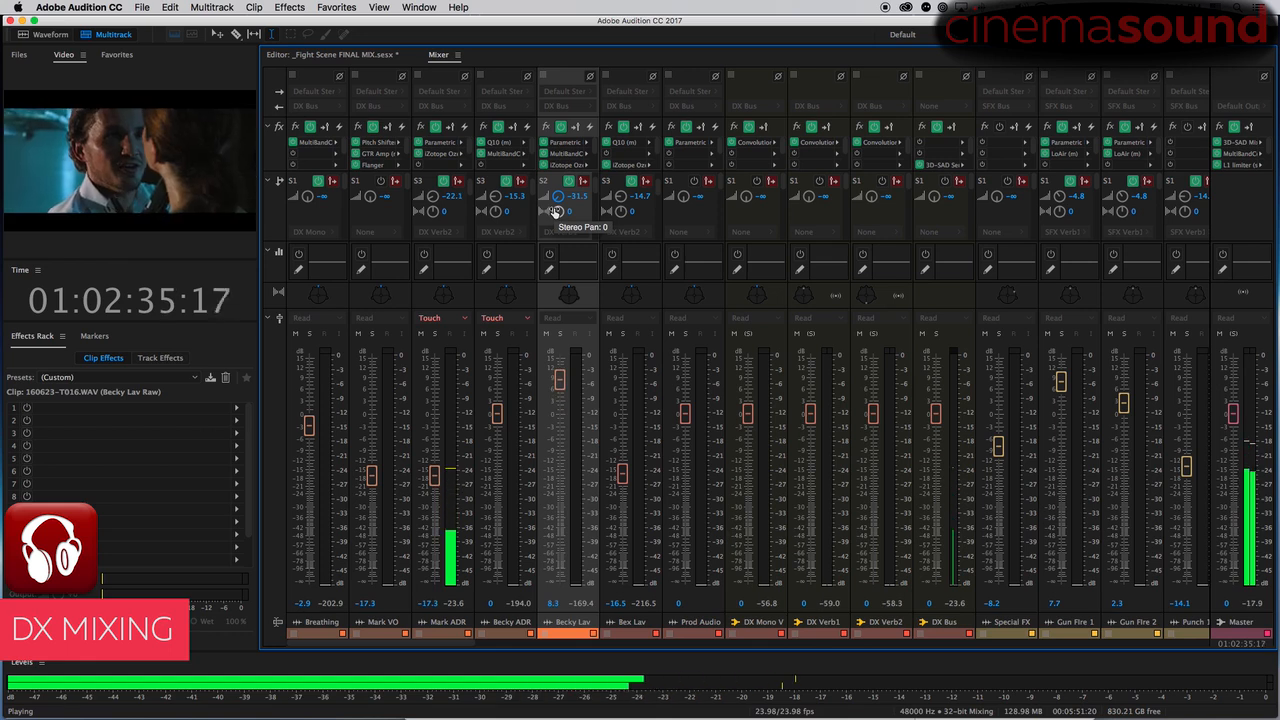
- Select the Volume envelope in the Becky Lav Raw automation lane and delete its keyframes from about 01:02:34:14 to 01:02:38:08
key(space)
key(alt+1)
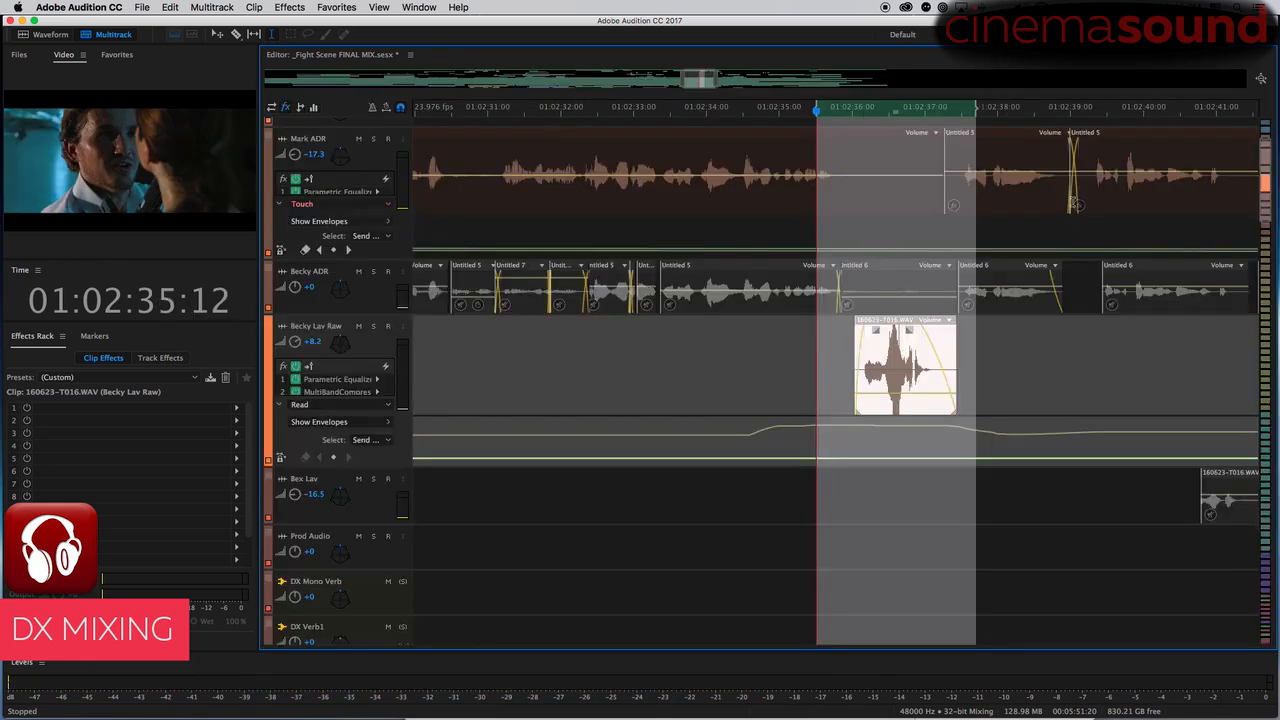
click(845, 362)
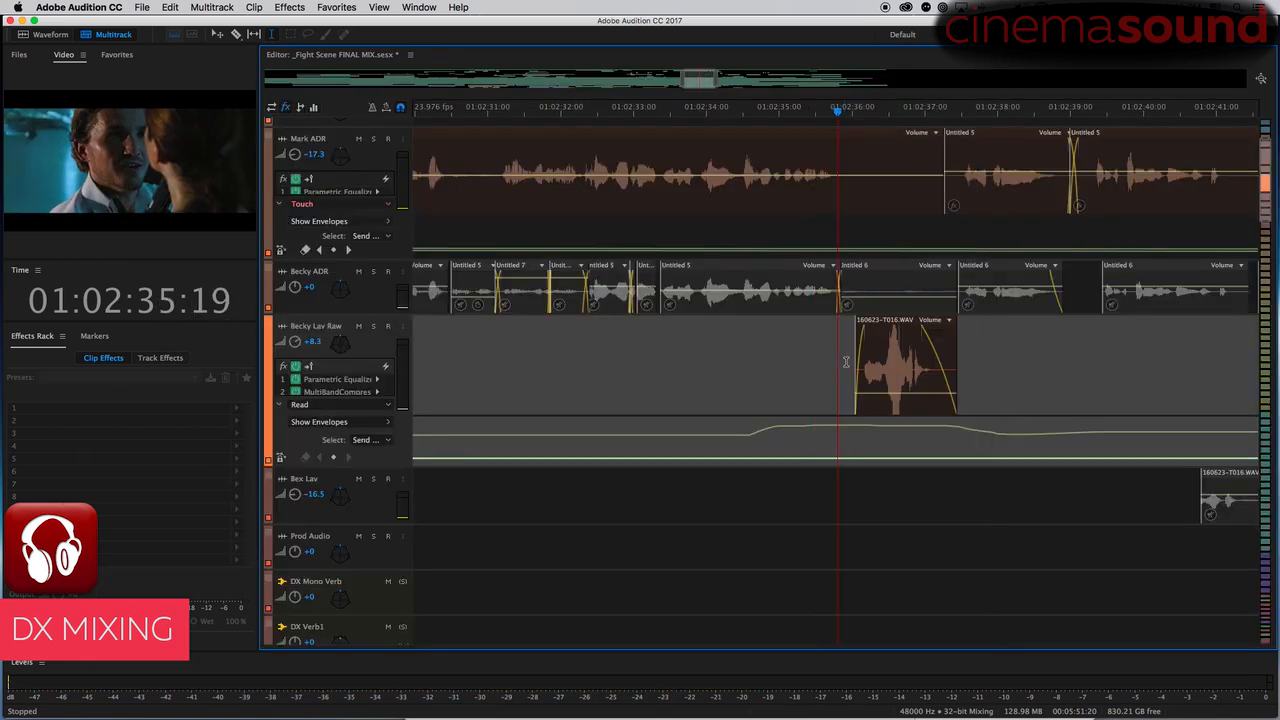
click(362, 440)
click(368, 448)
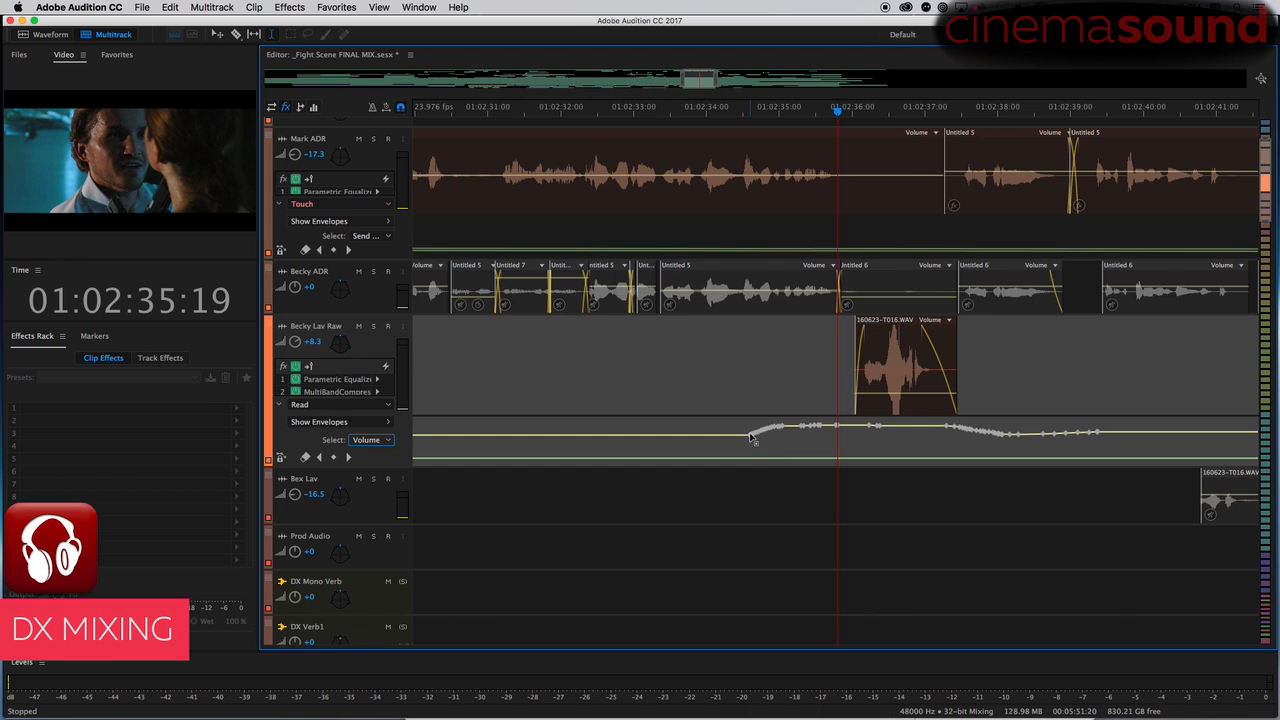
shift+click(1023, 441)
key(Delete)
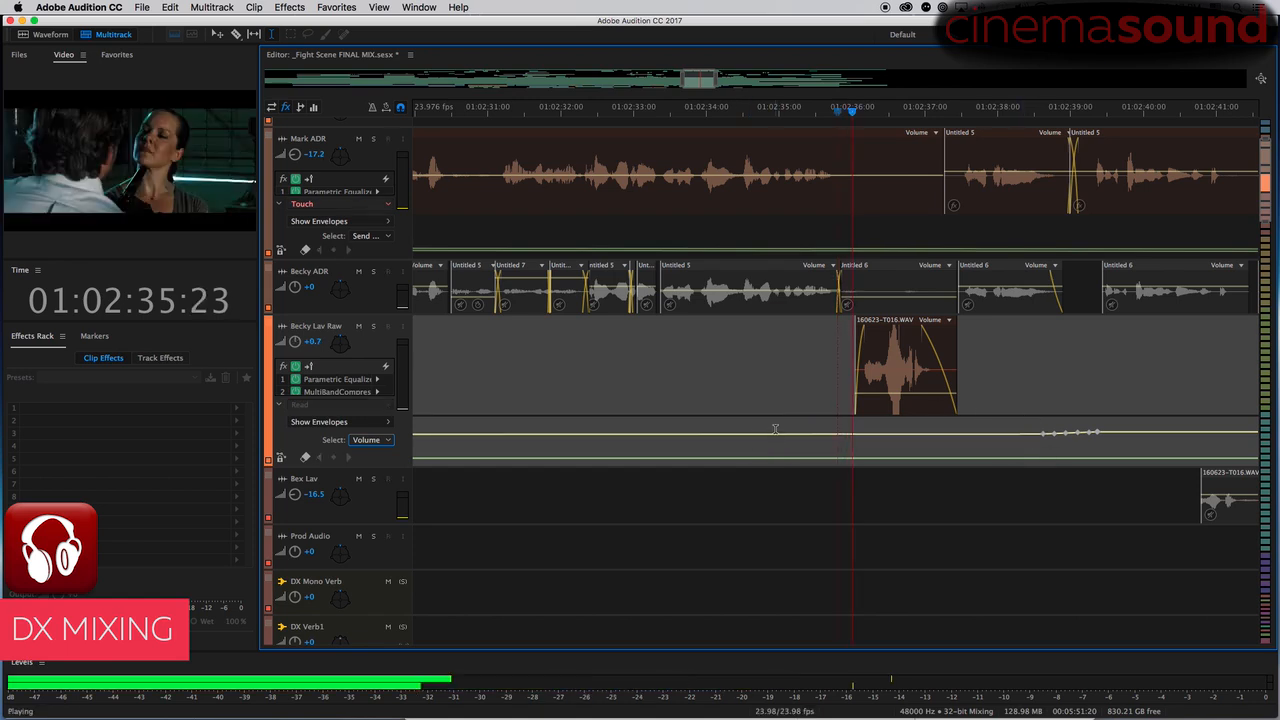
key(space)
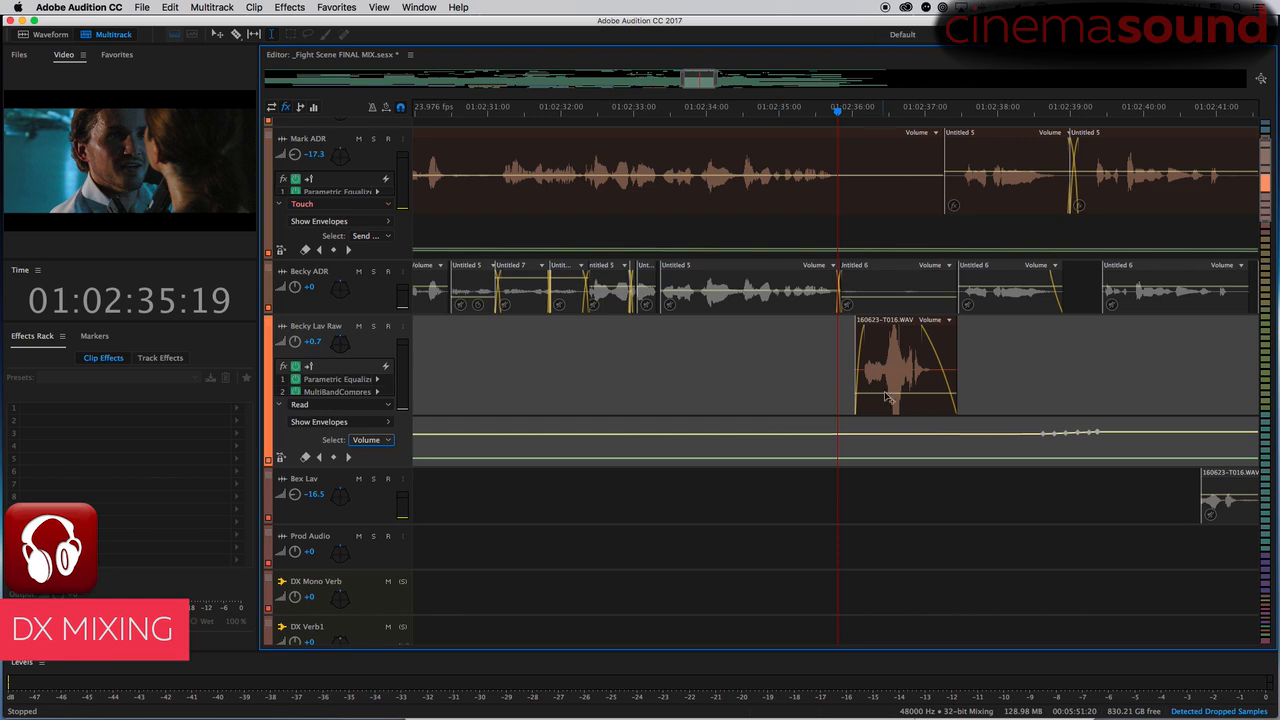
- Try a lower clip volume on the Becky Lav Raw clip near 01:02:36, play it, and raise it back
click(894, 396)
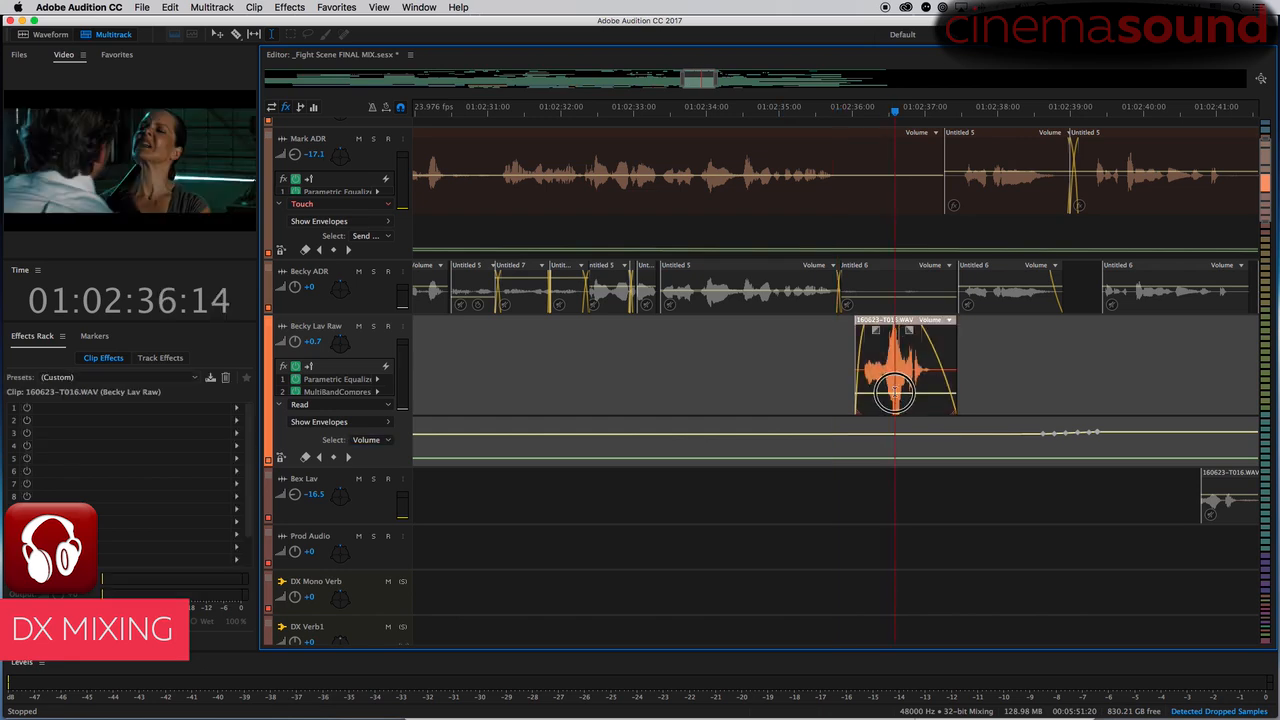
drag(899, 398, 896, 404)
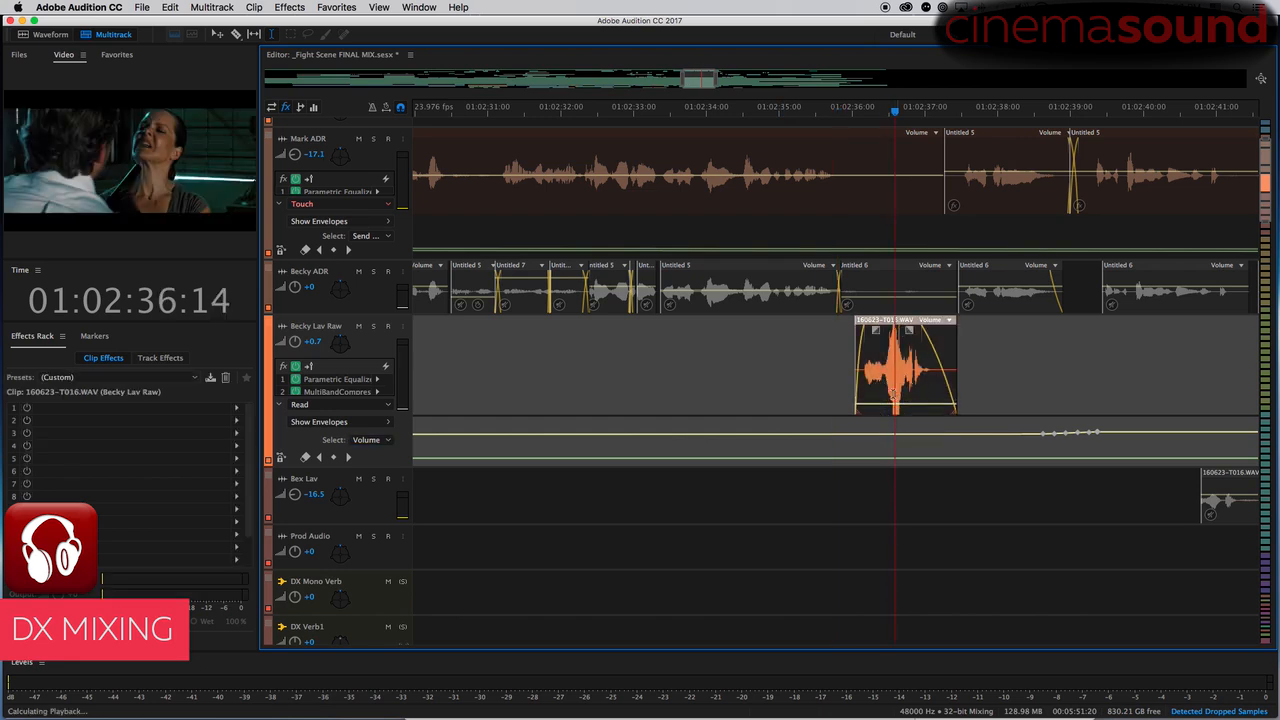
click(842, 376)
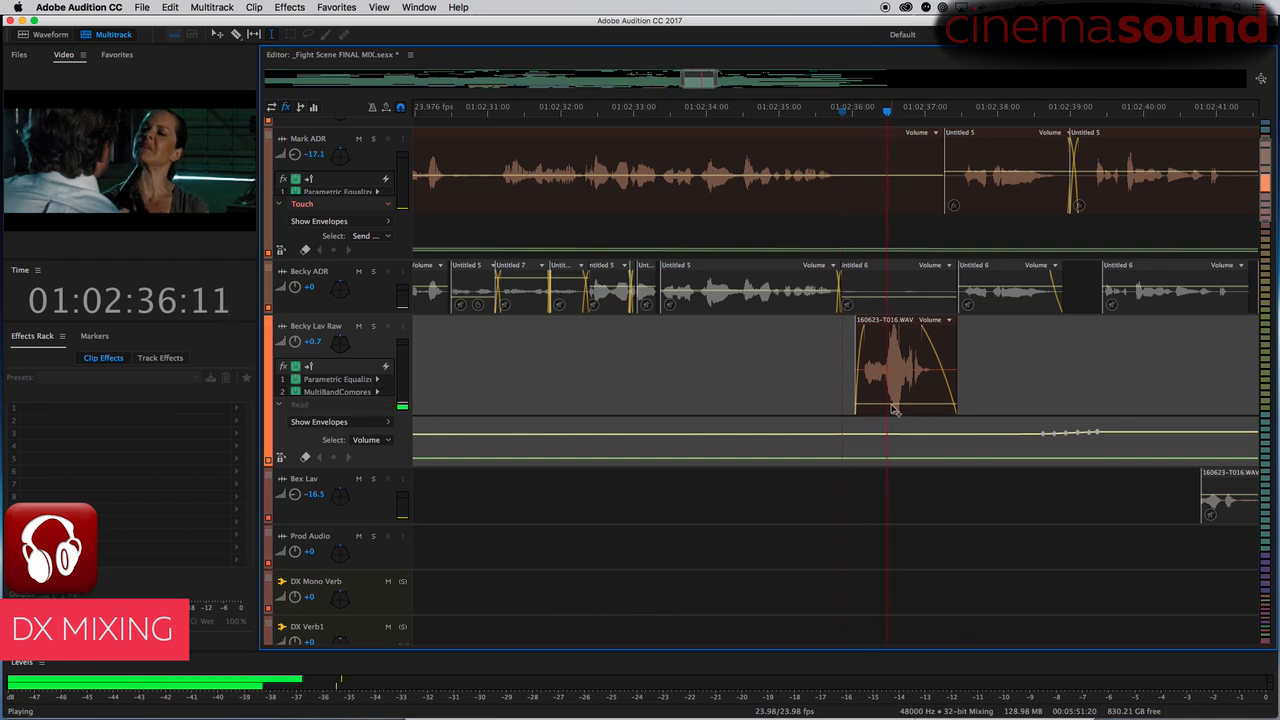
key(space)
click(890, 398)
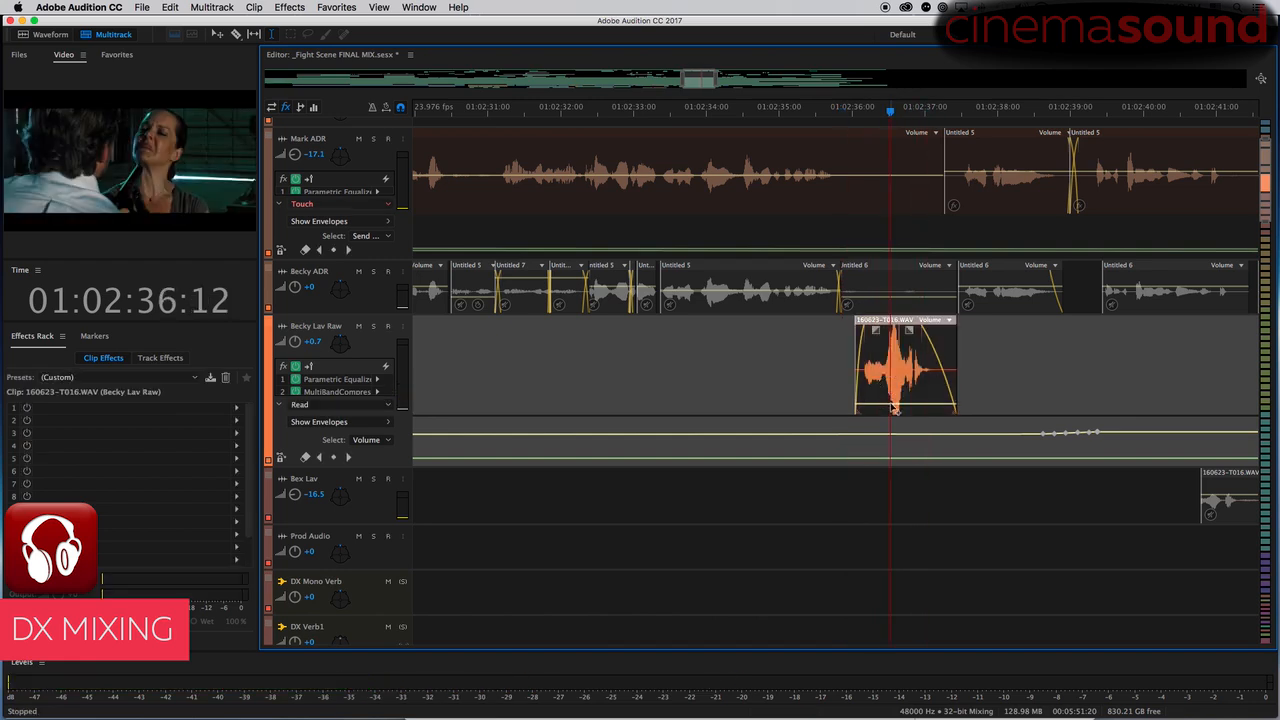
click(842, 359)
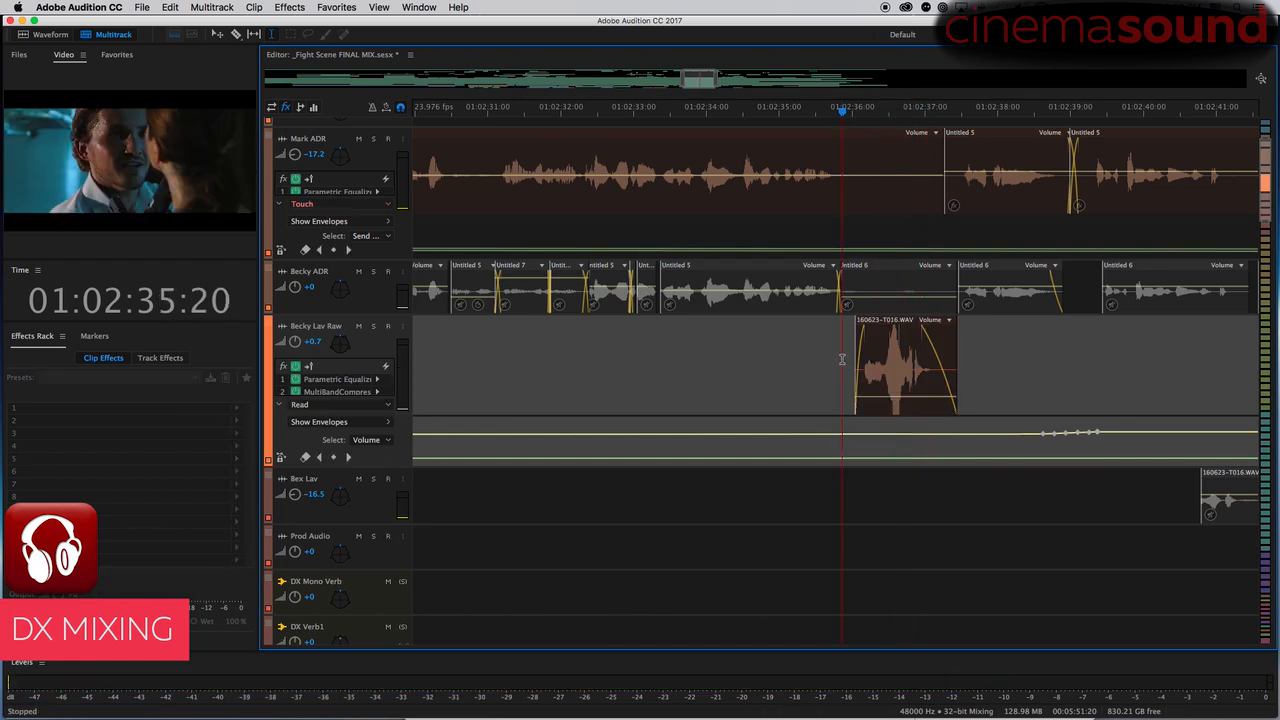
key(space)
- Lower the volume line of the whole Becky Lav Raw clip slightly and listen to it from just before its start
click(887, 400)
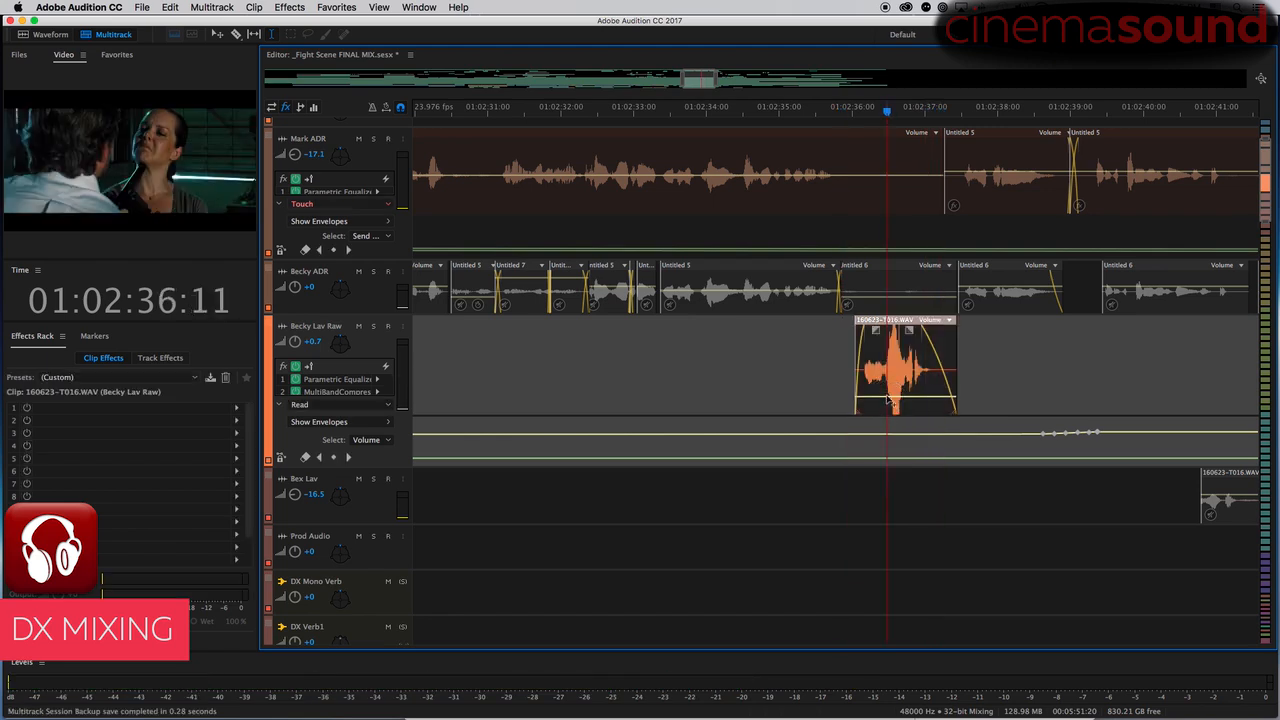
key(space)
click(843, 370)
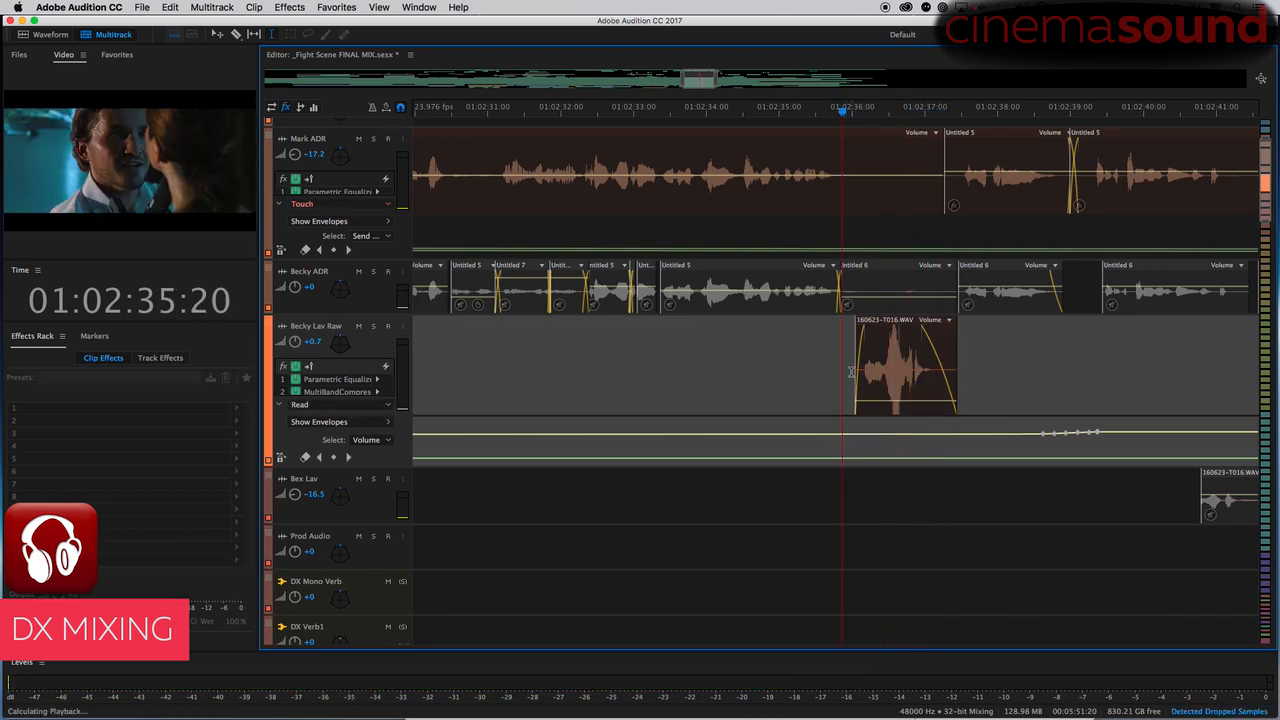
key(space)
key(space)
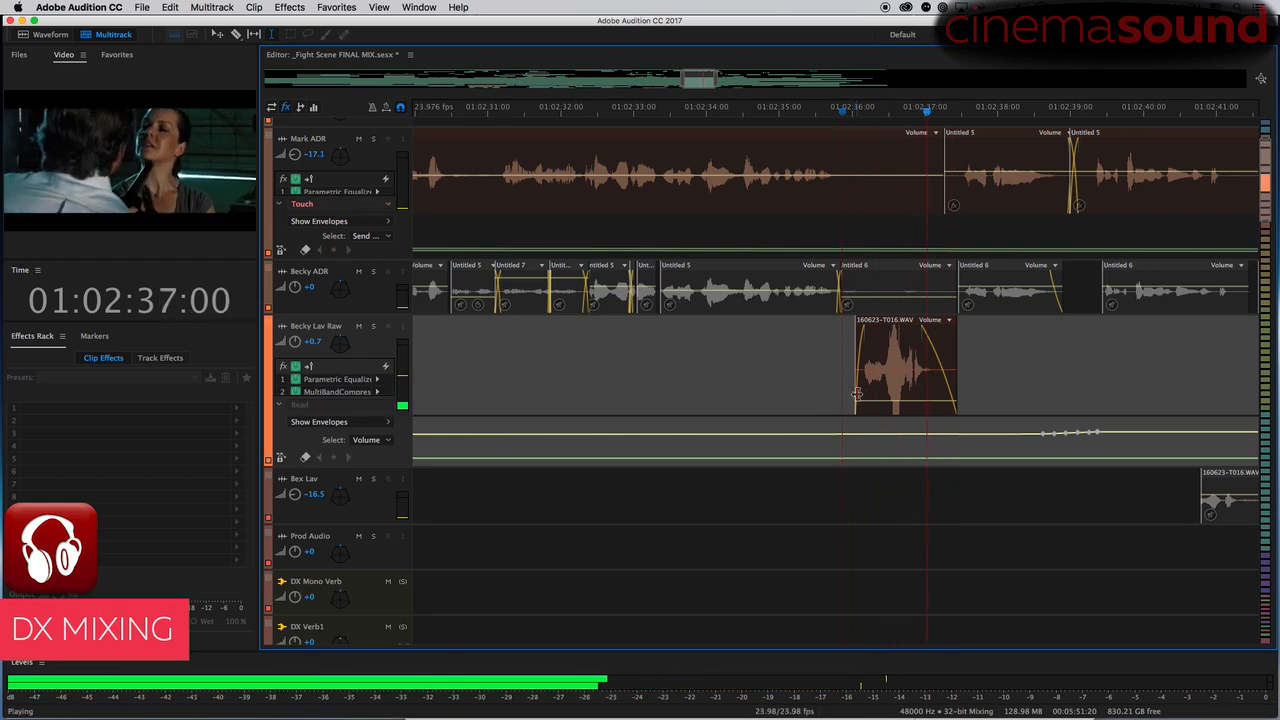
key(space)
- Add volume keyframes to the Becky Lav Raw clip and raise both outer portions, leaving a dip under the loud peak
click(864, 403)
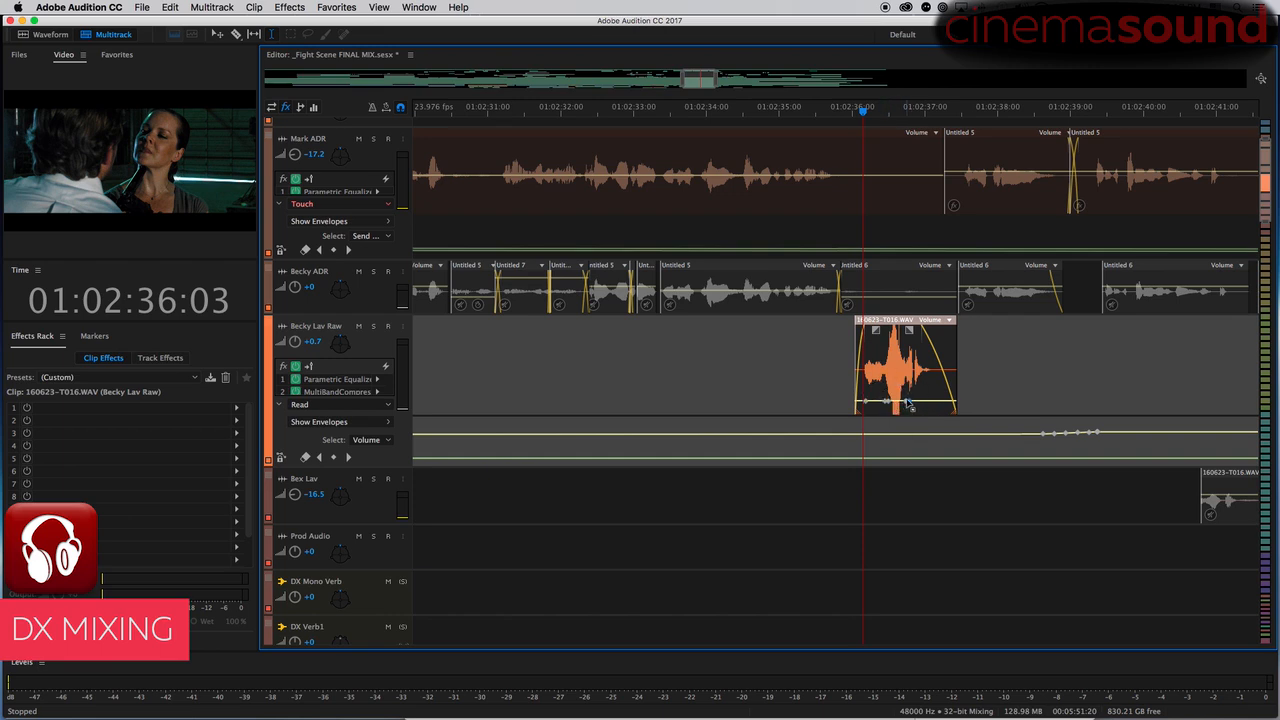
mouse_move(903, 389)
mouse_down()
mouse_move(903, 402)
mouse_move(903, 388)
mouse_up()
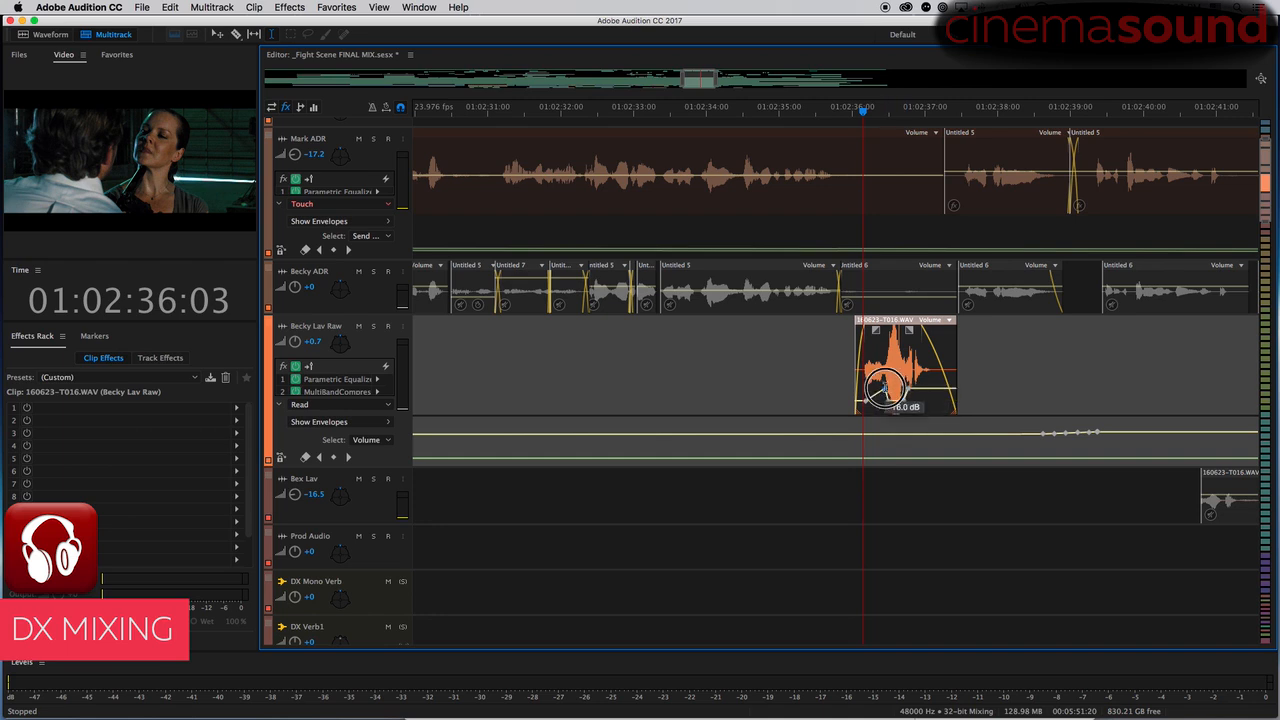
drag(865, 394, 865, 385)
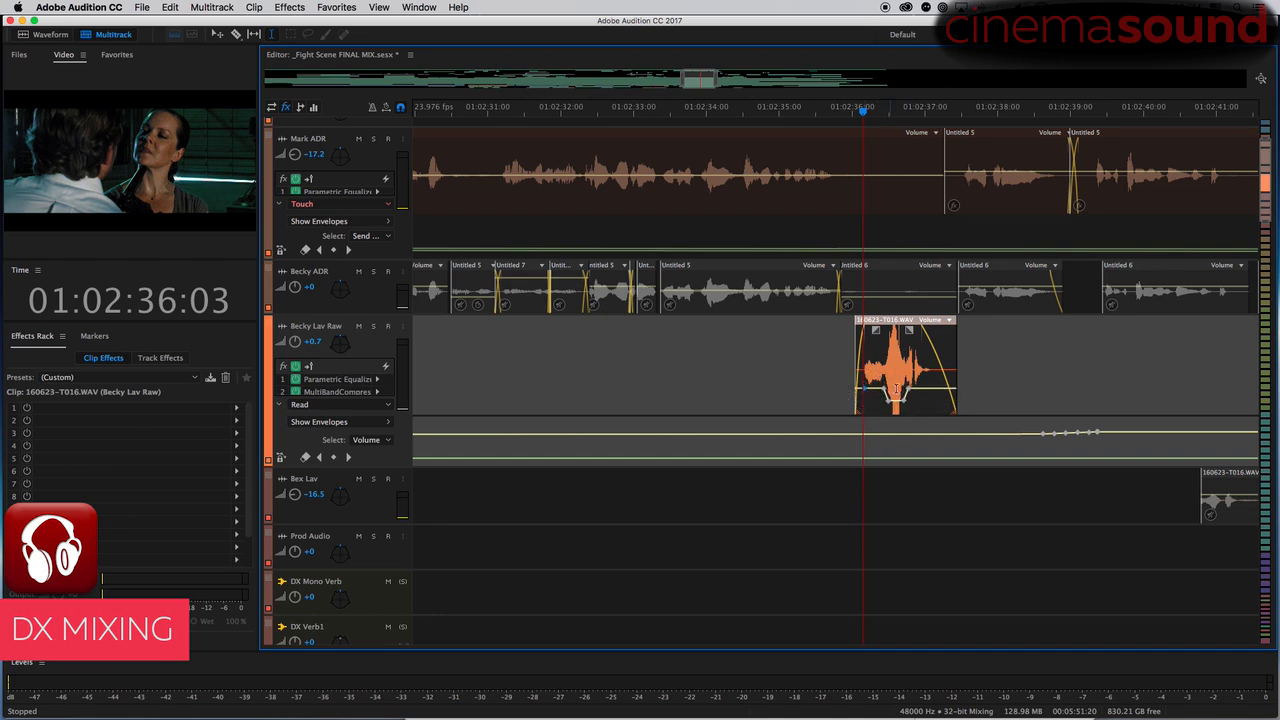
click(819, 368)
key(space)
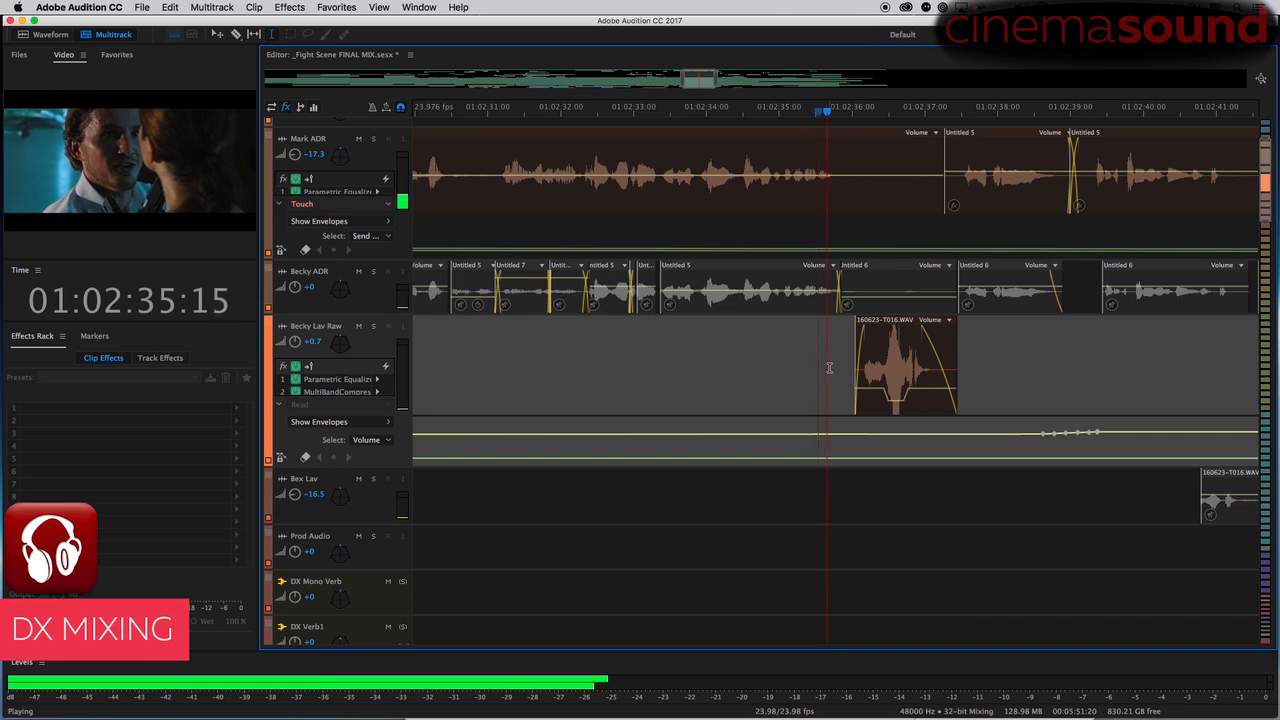
key(space)
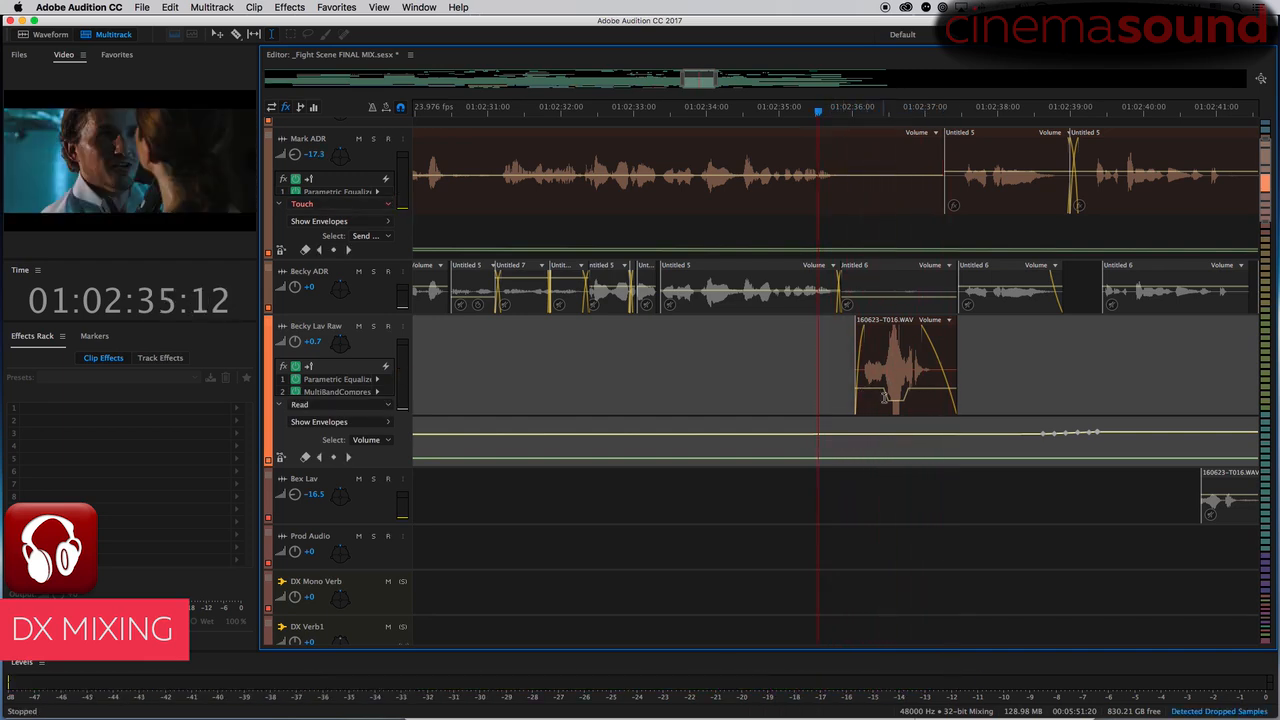
- Raise the two lowest keyframes of the clip's volume dip to make it shallower, auditioning the clip after each change
click(890, 398)
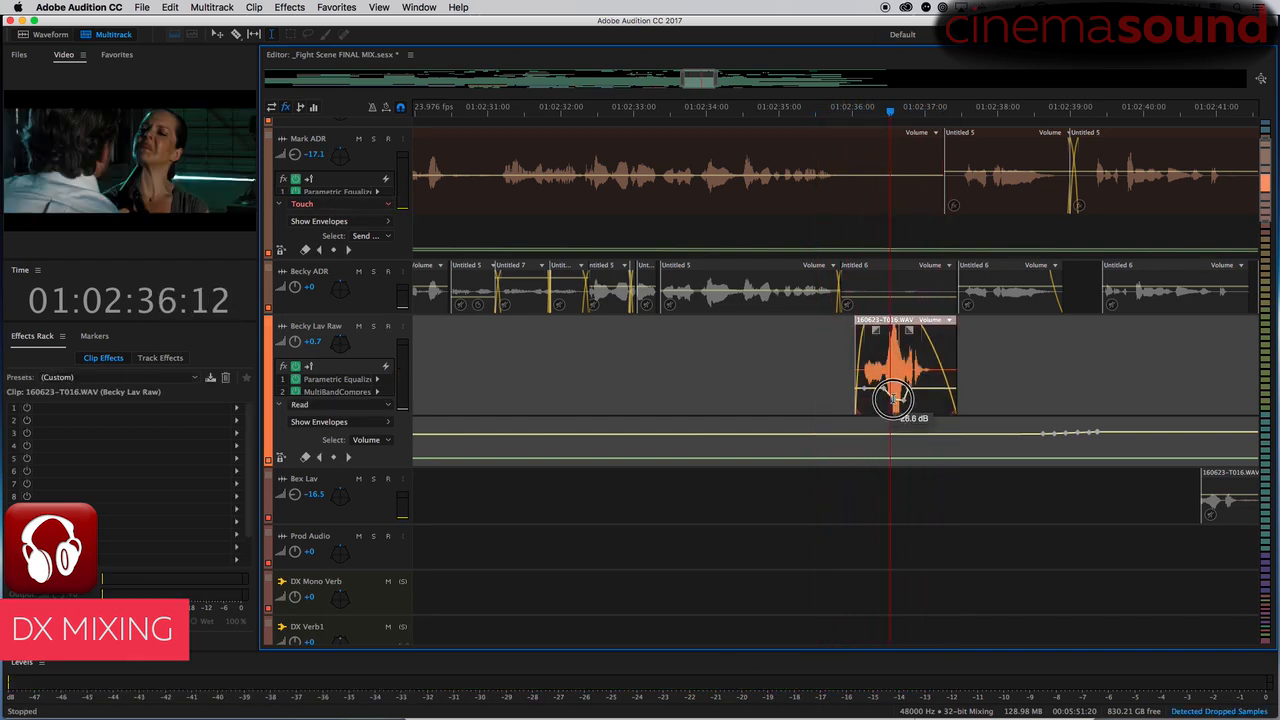
click(845, 370)
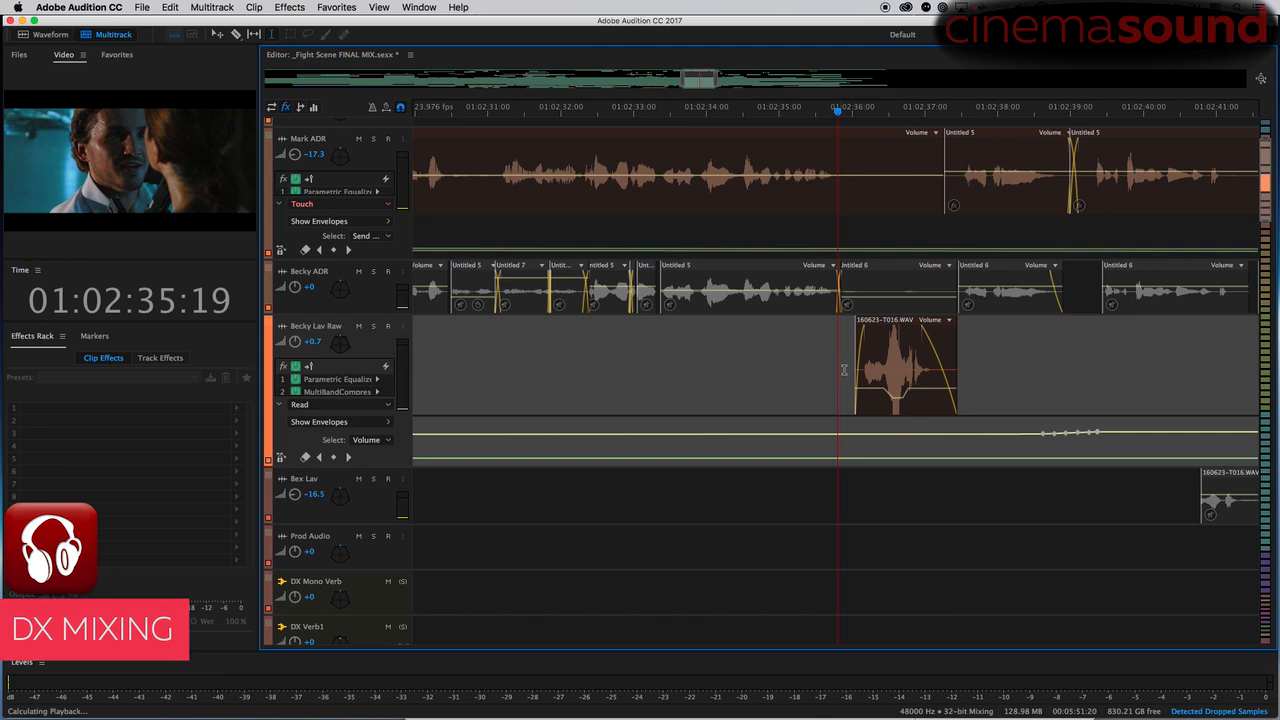
key(space)
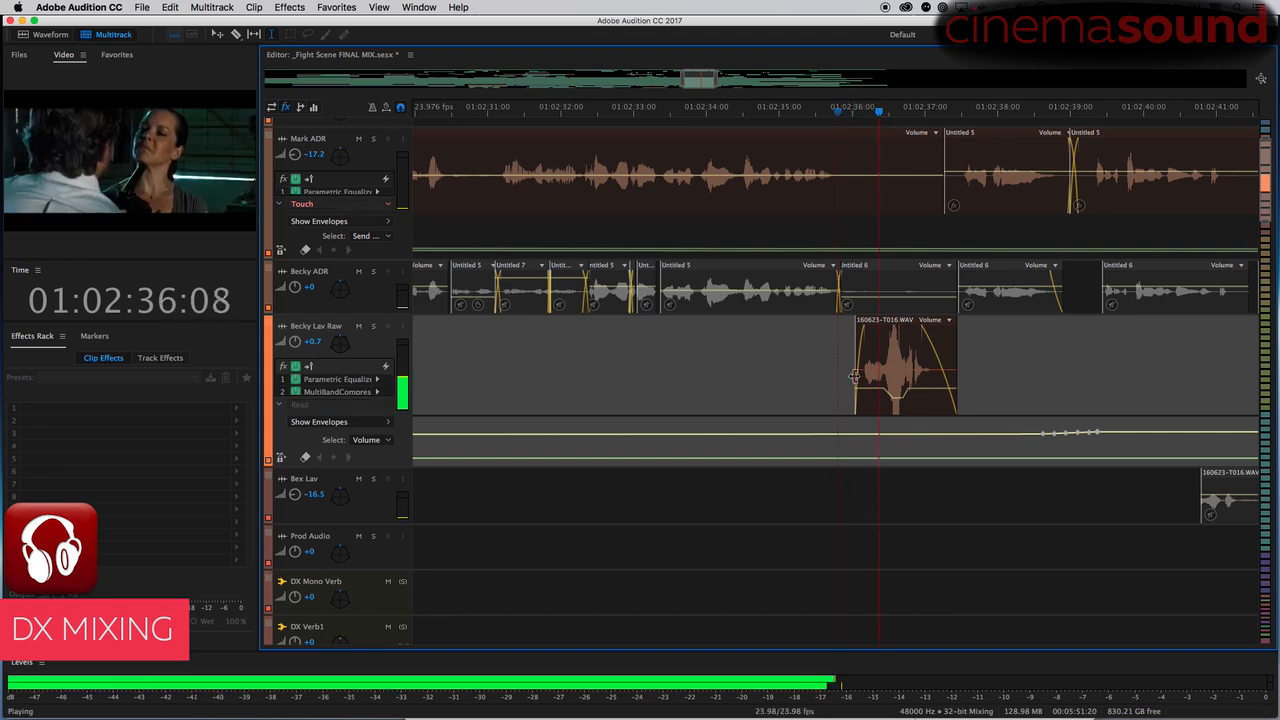
key(space)
click(897, 408)
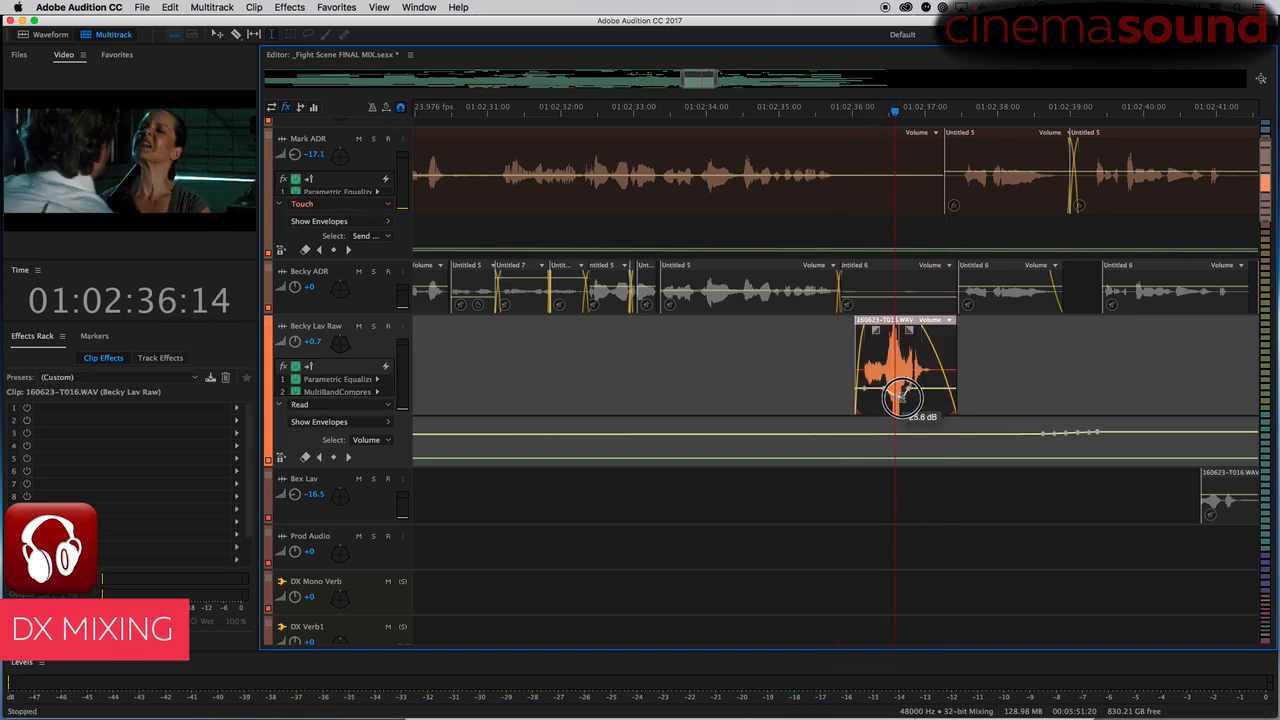
click(838, 368)
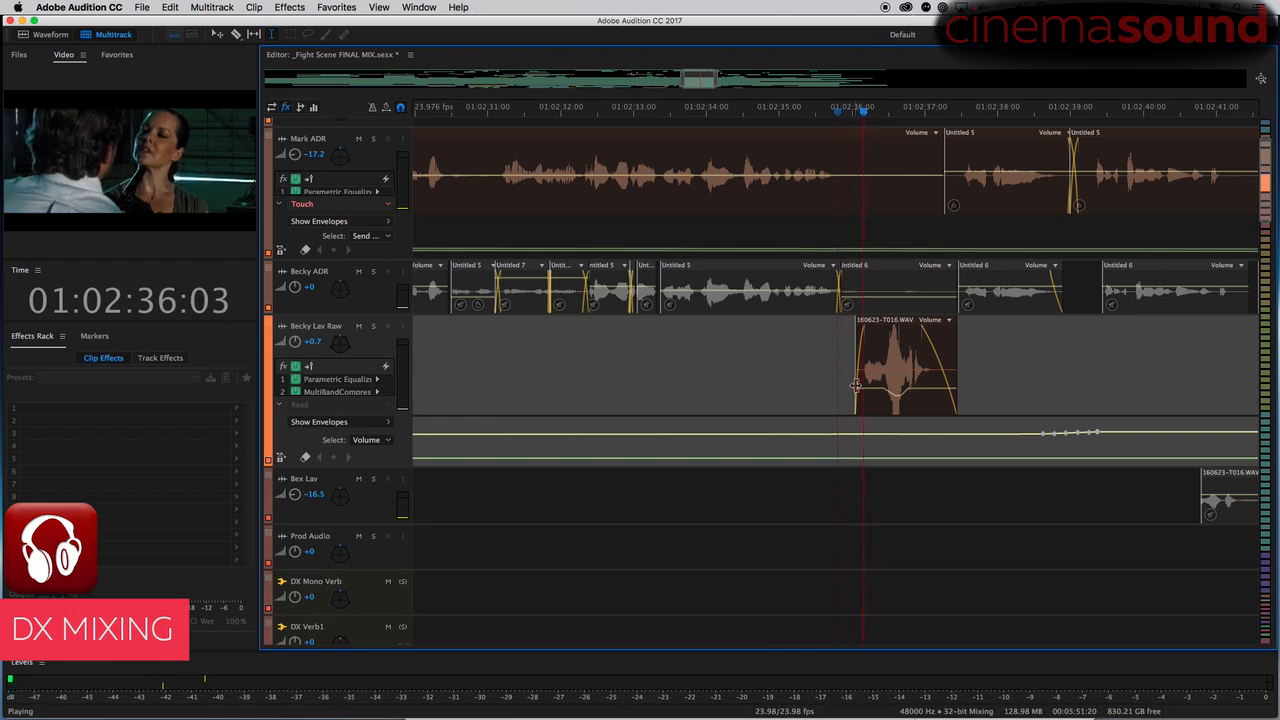
key(space)
- Adjust the keyframe before the peak so the clip's volume stays level up to a shorter dip, and play it back
click(891, 383)
click(892, 384)
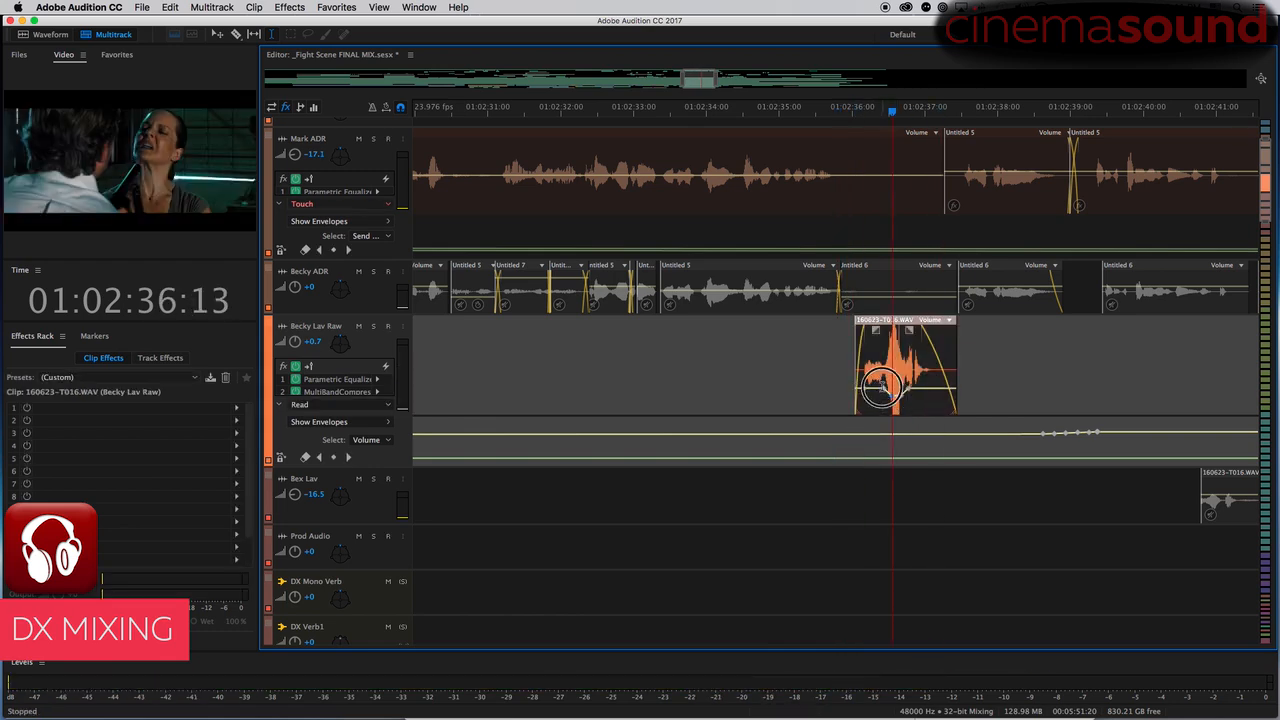
click(847, 385)
key(space)
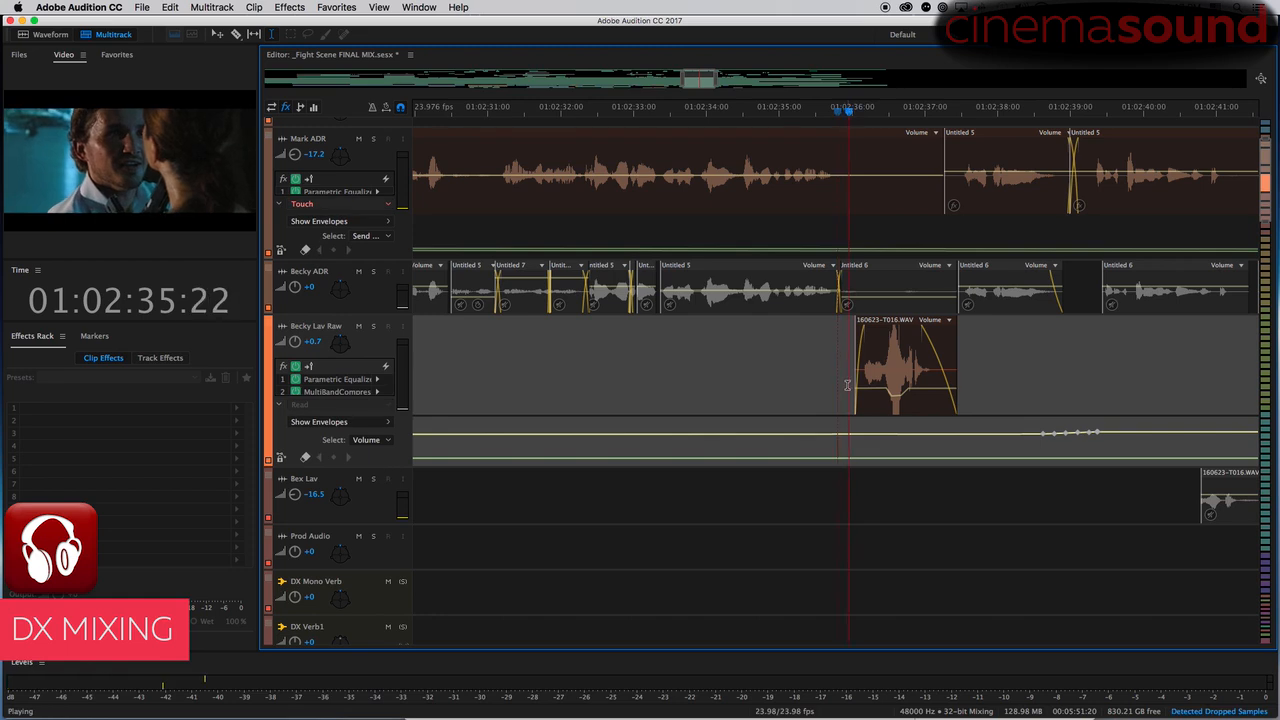
key(space)
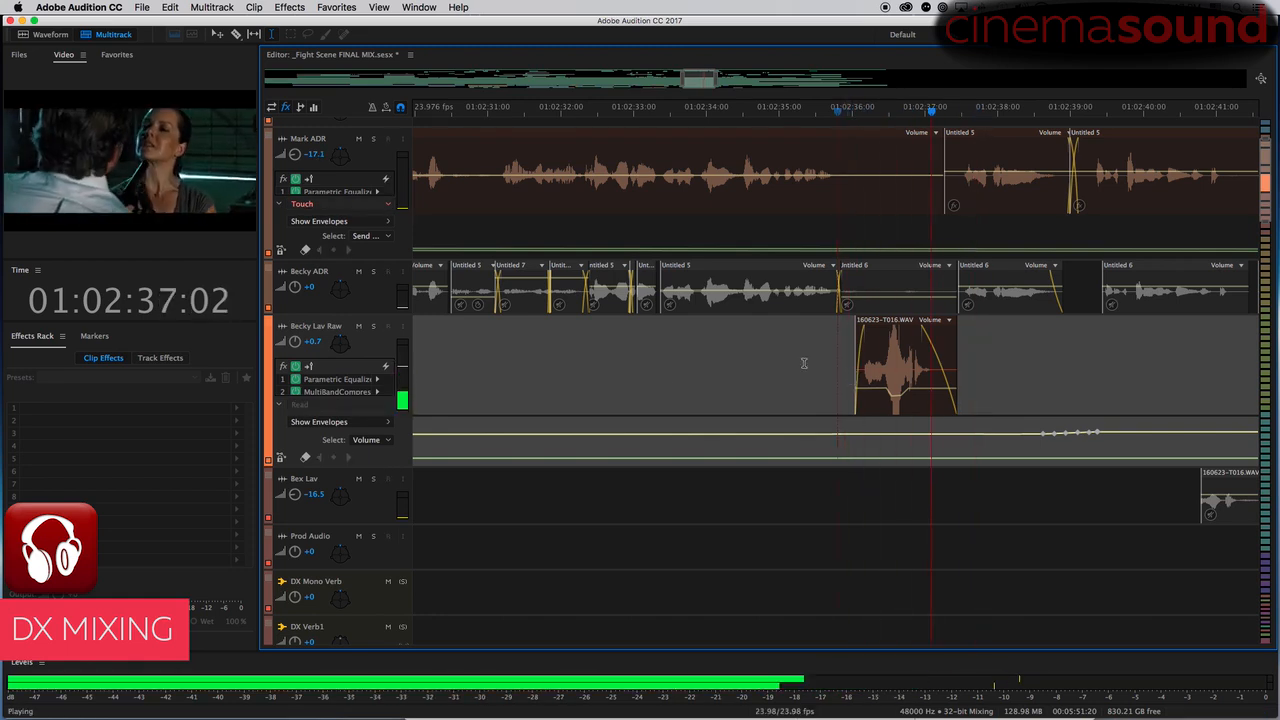
key(space)
- Add a Parametric Equalizer to the Becky Lav Raw clip with the "macbeth becky CU" preset and audition it
click(918, 328)
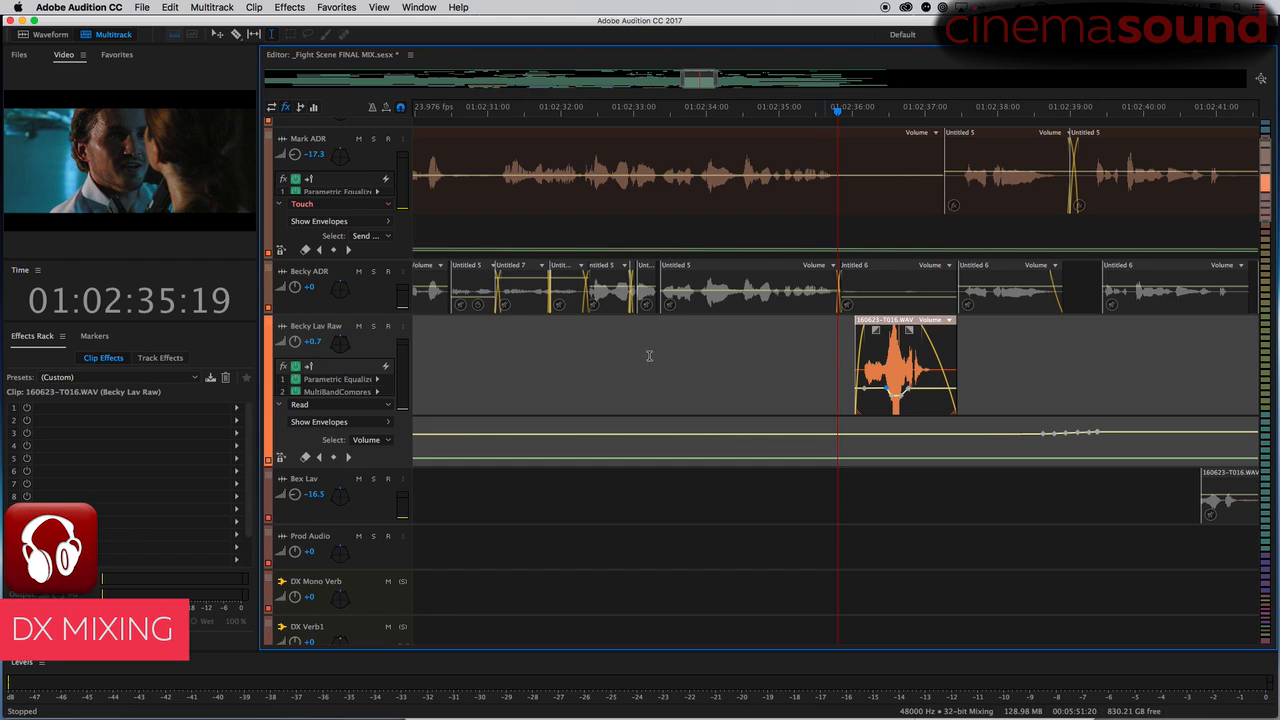
click(235, 410)
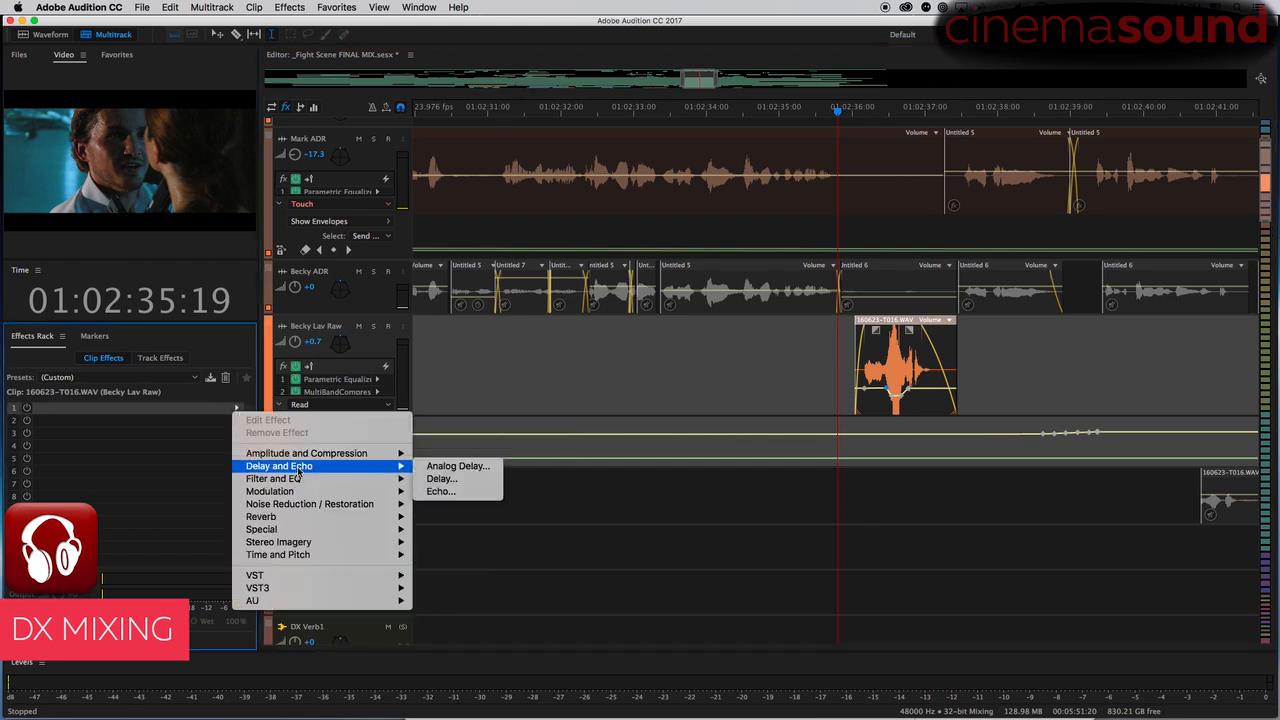
mouse_move(298, 480)
click(536, 542)
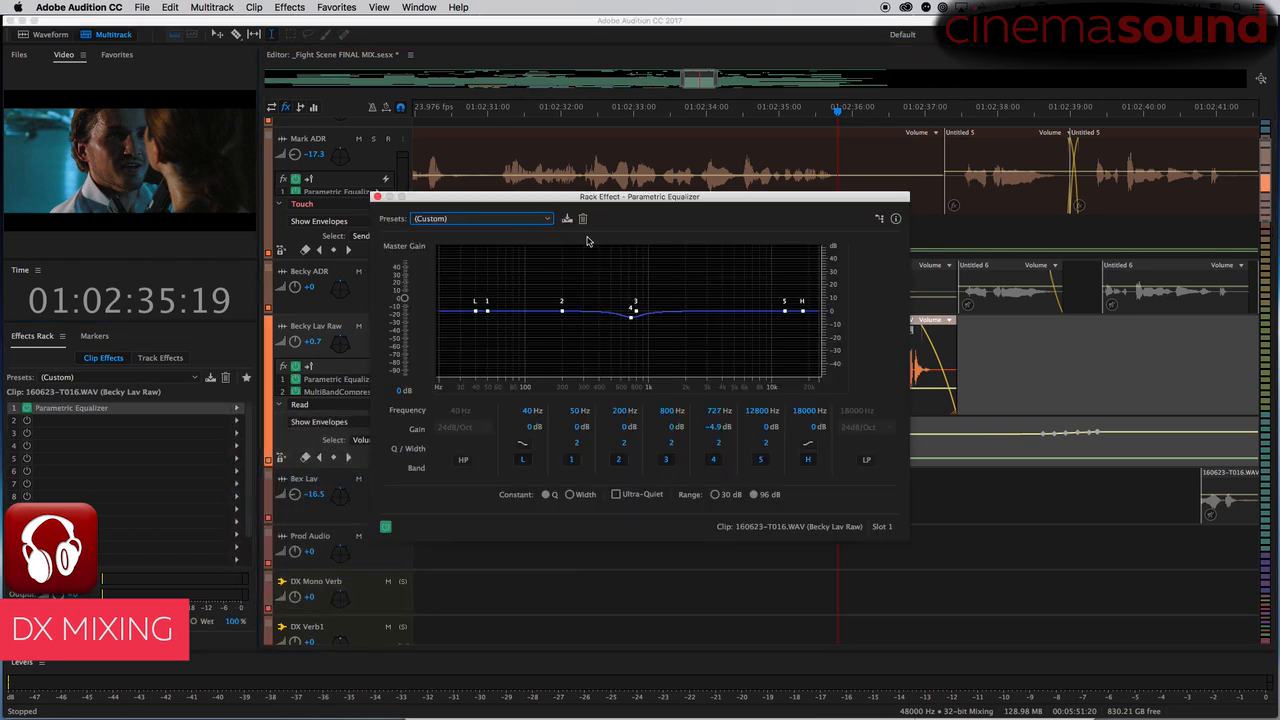
click(513, 218)
click(495, 546)
drag(808, 200, 611, 303)
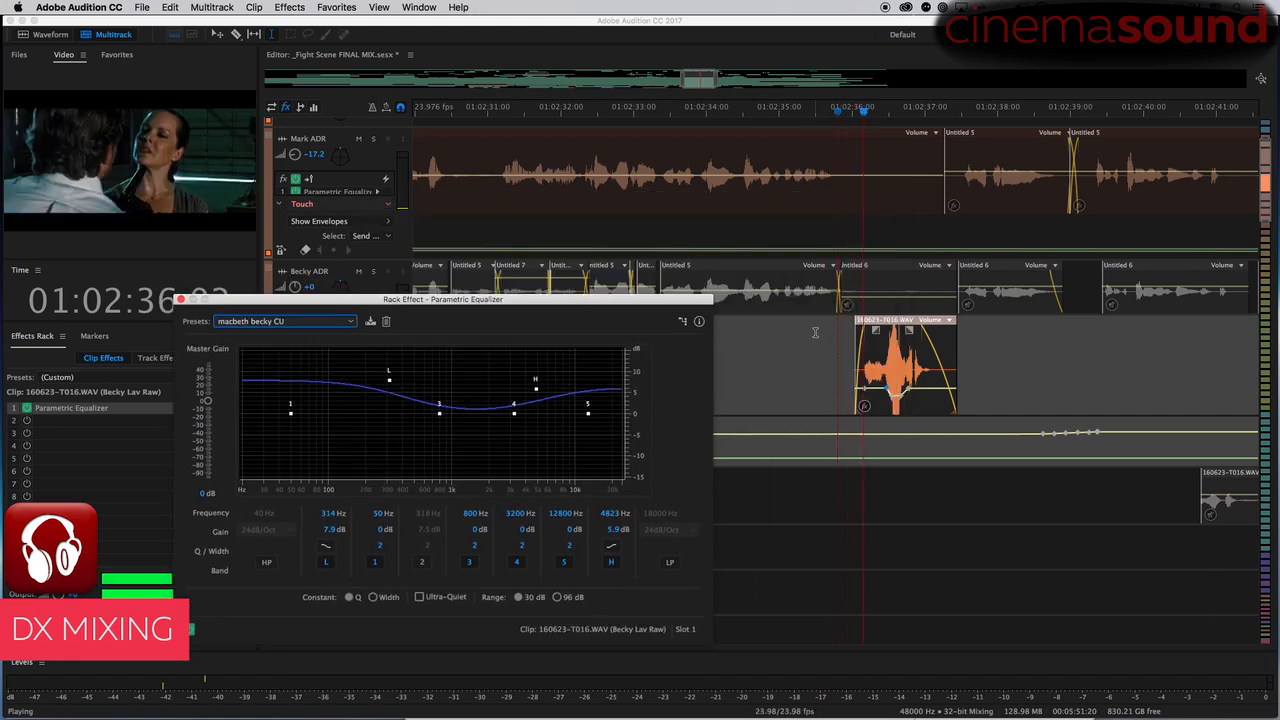
key(space)
- Set the Parametric Equalizer's master gain to about -9.1 dB while auditioning the clip, and close the effect
drag(208, 403, 208, 405)
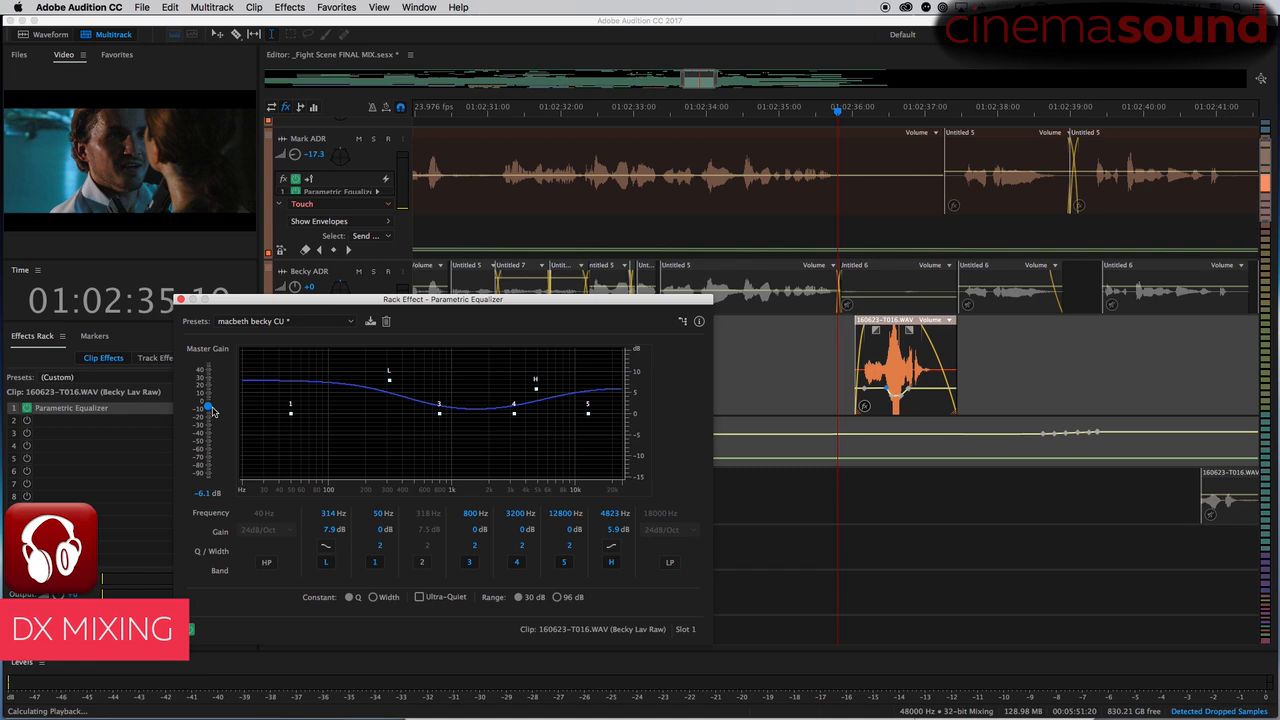
key(space)
key(space)
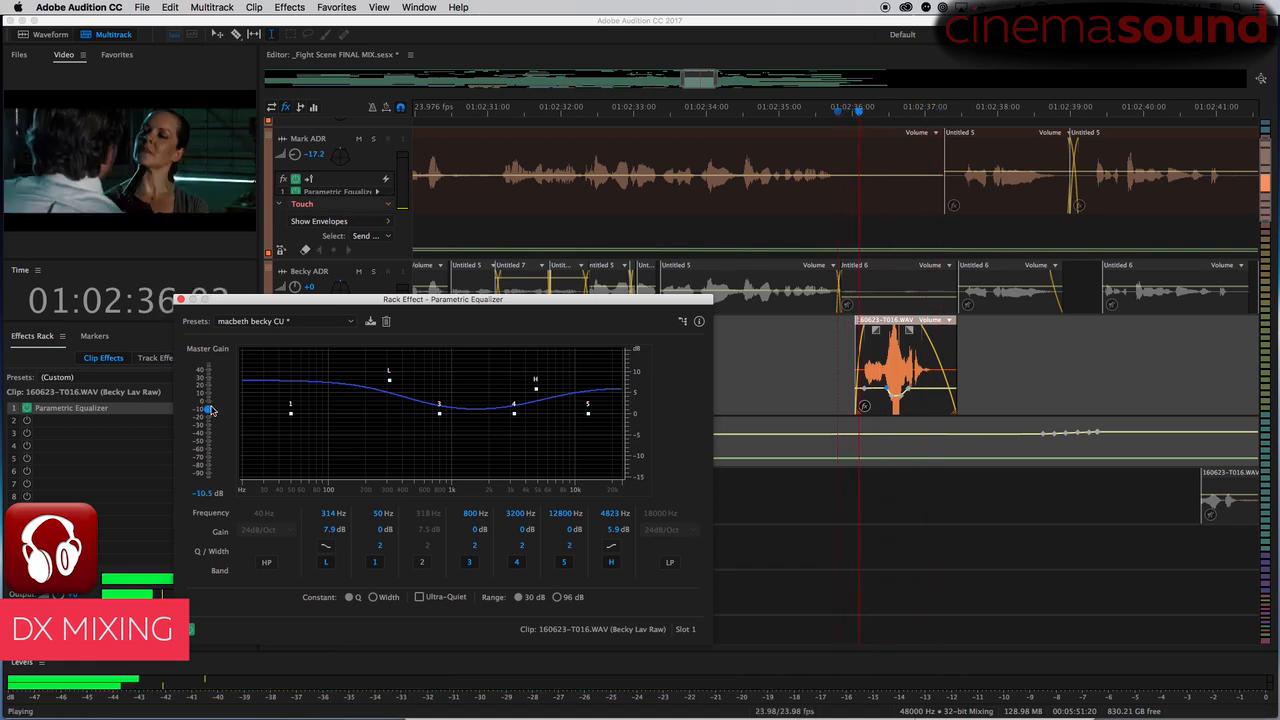
key(space)
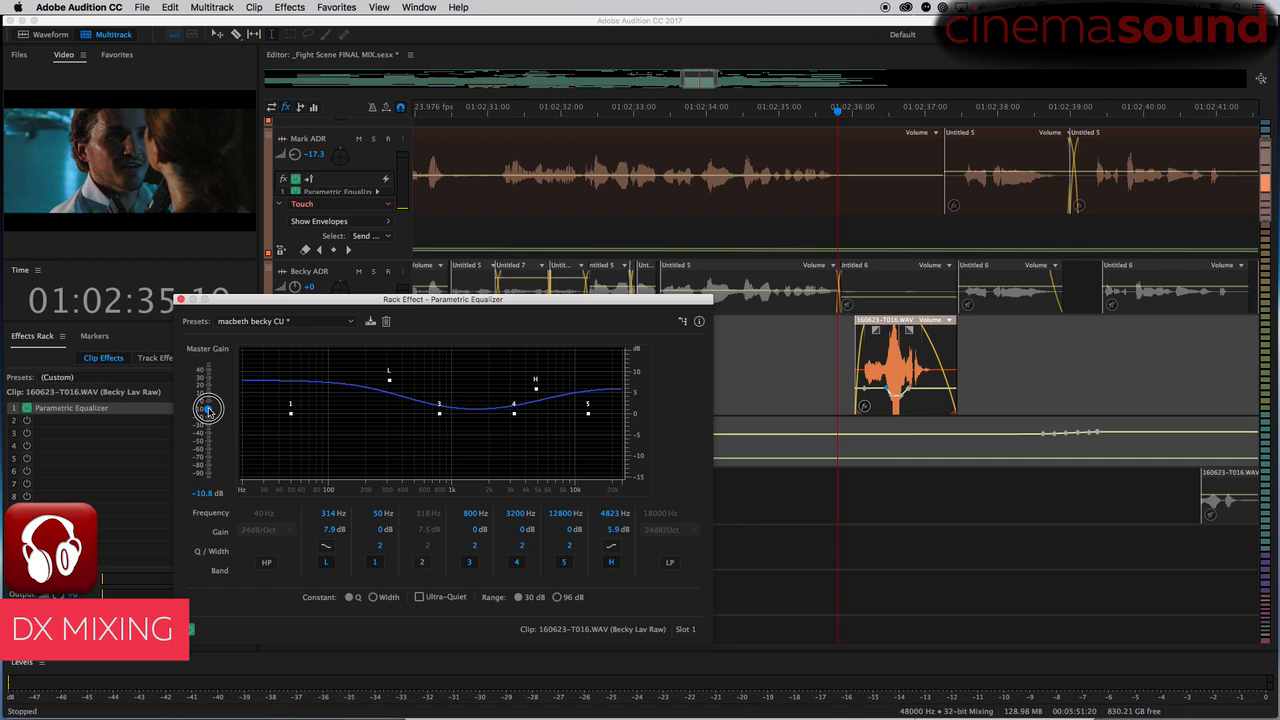
key(space)
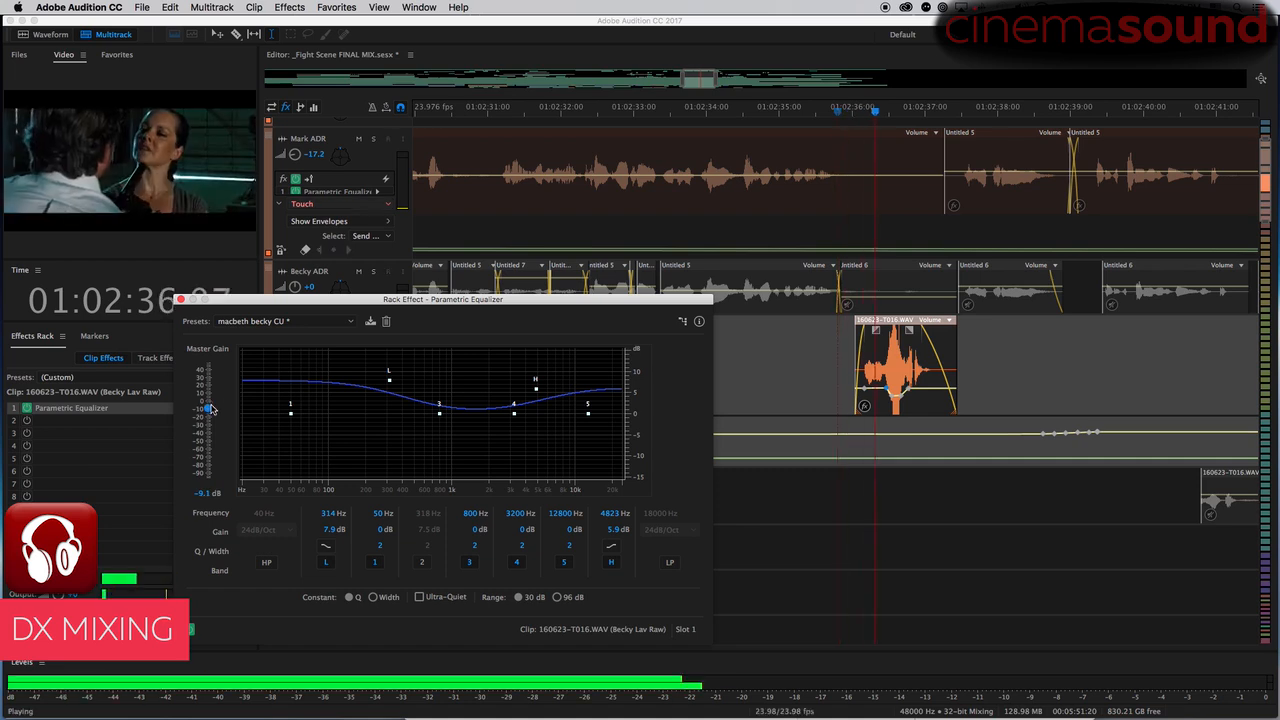
key(space)
drag(184, 303, 178, 302)
click(175, 299)
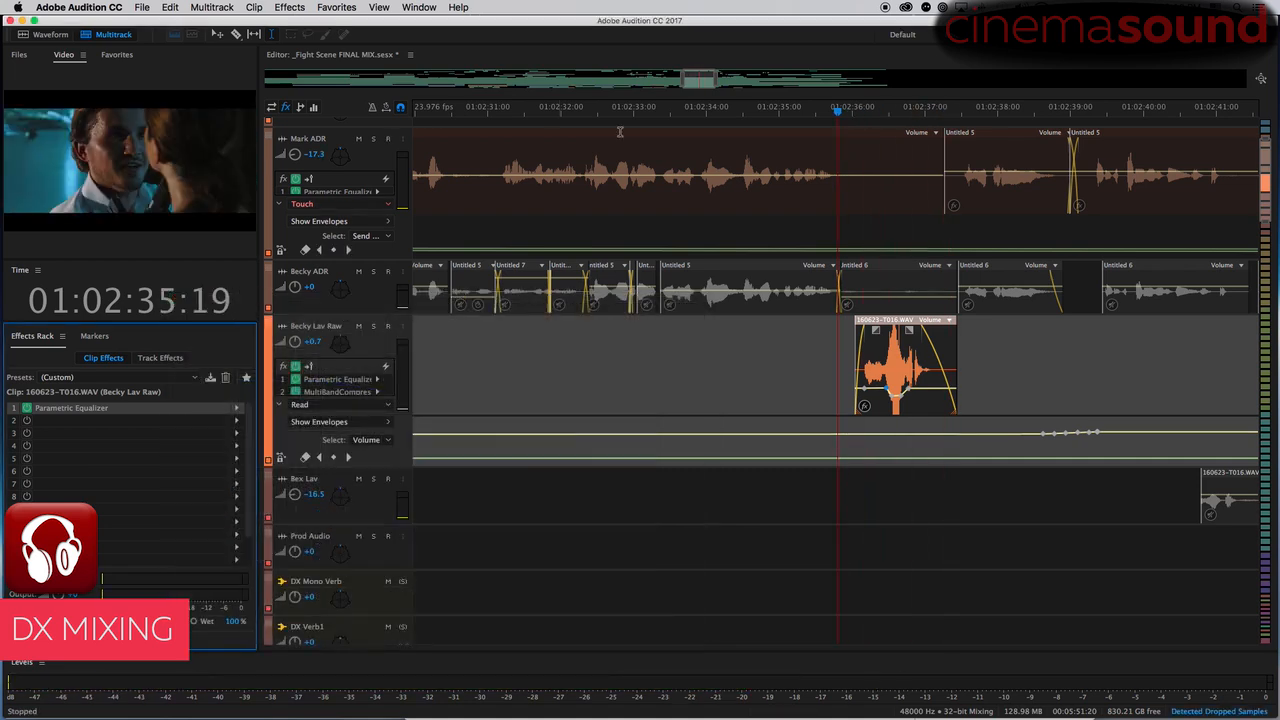
- Play back the mix from the Mark ADR line that leads into the Becky Lav Raw clip
click(658, 139)
key(space)
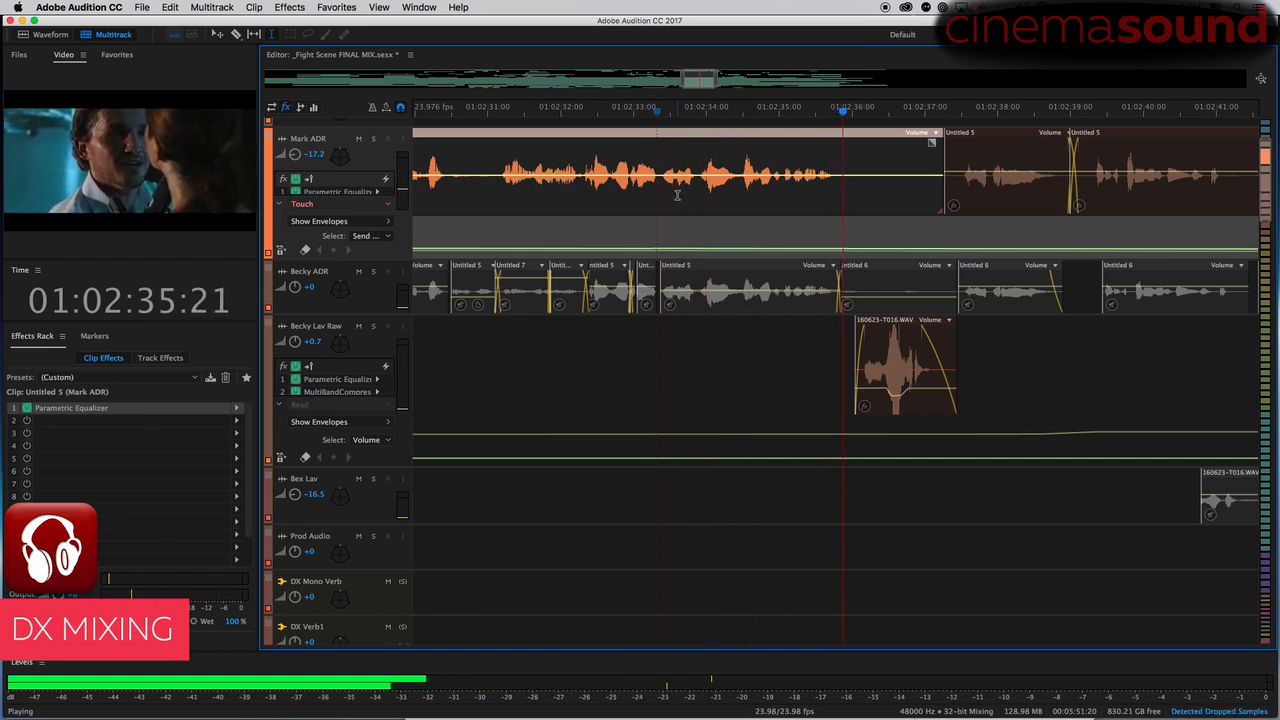
key(space)
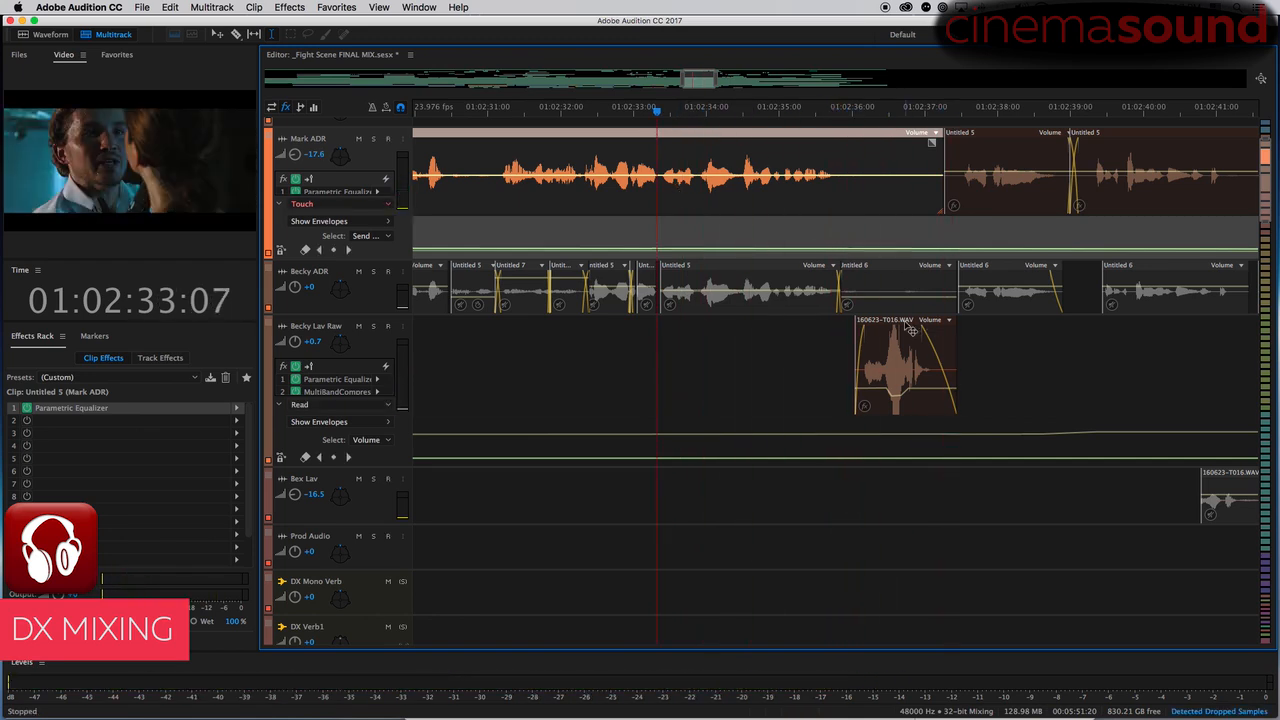
- Boost band 4 of the Becky Lav Raw track's Parametric Equalizer by about 7 dB at 2277 Hz with a Q of 1, auditioning it
click(908, 328)
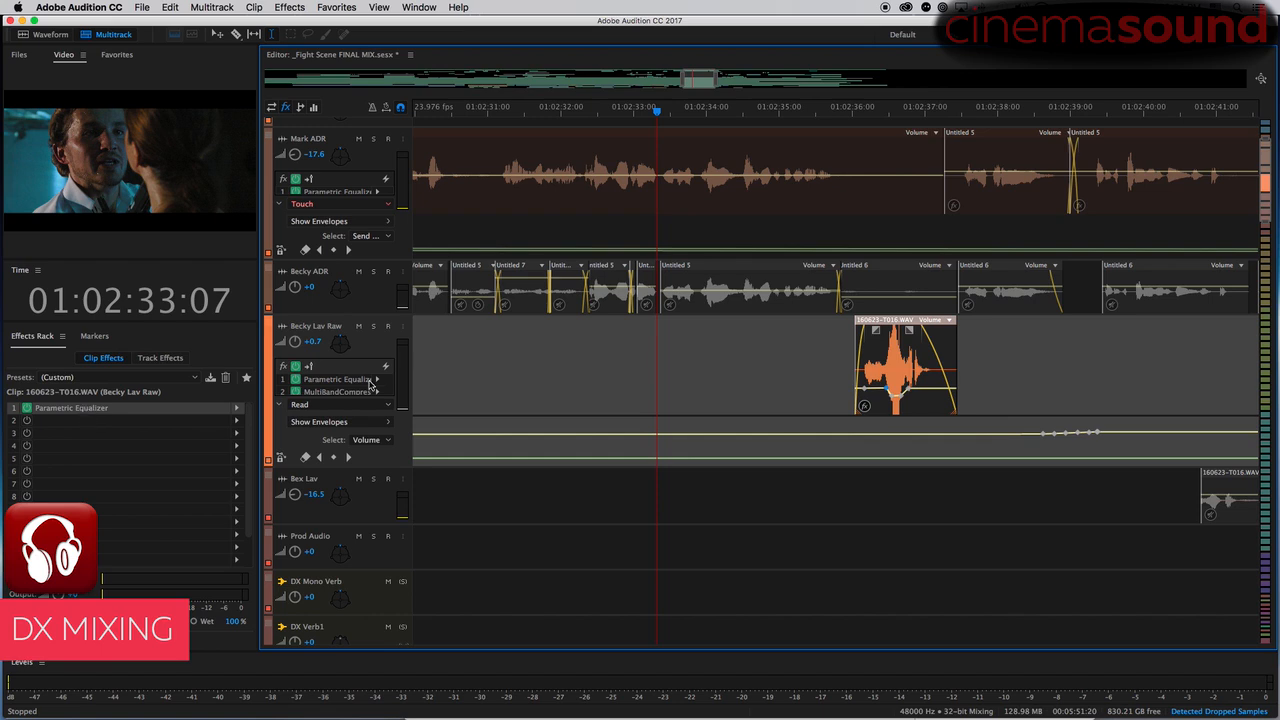
double_click(355, 379)
drag(726, 151, 534, 121)
click(500, 386)
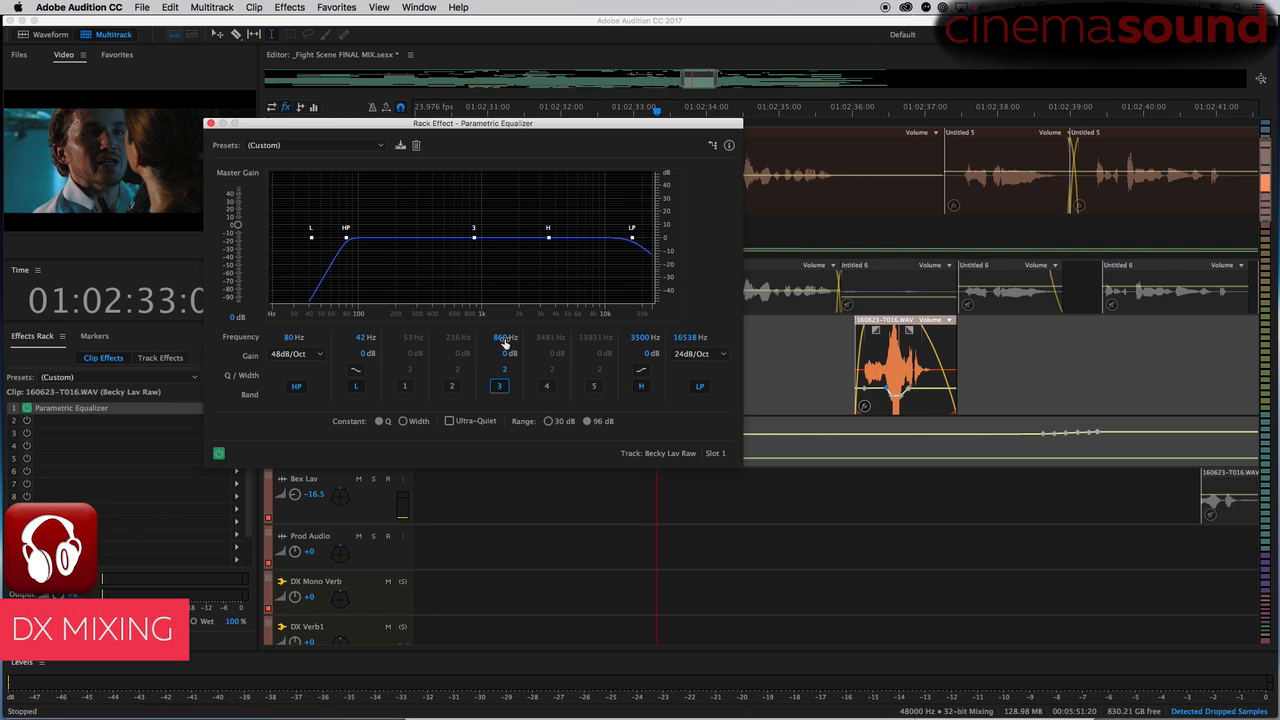
click(501, 386)
mouse_move(553, 340)
mouse_down()
mouse_move(523, 337)
mouse_move(563, 346)
mouse_move(572, 325)
mouse_up()
click(545, 340)
drag(554, 372, 551, 364)
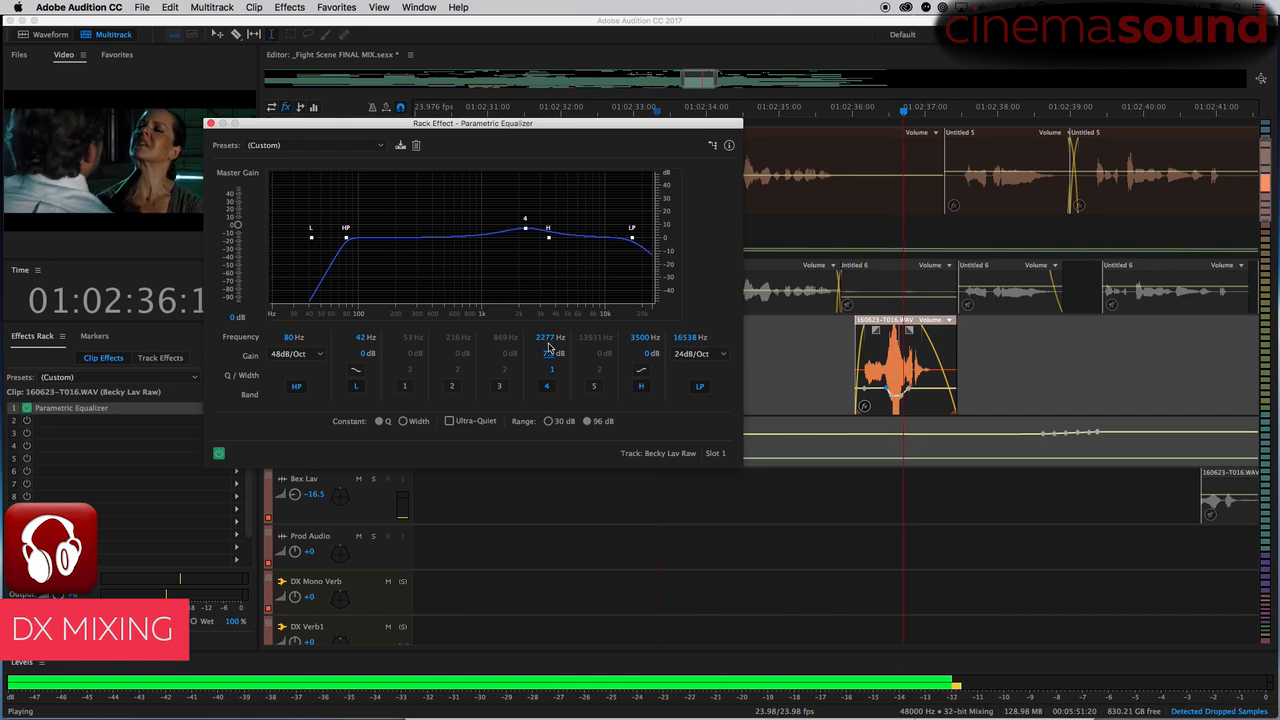
click(210, 123)
key(space)
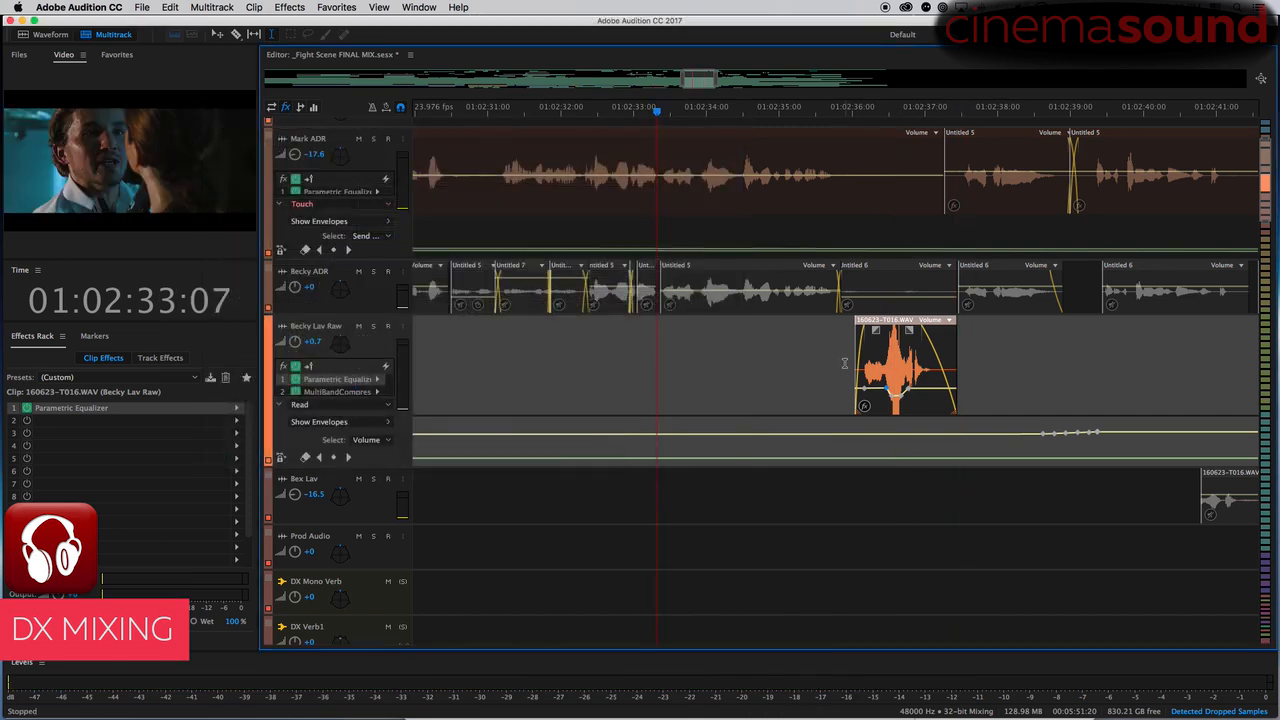
- Audition the Becky Lav Raw clip and lower the master gain of its clip-level Parametric Equalizer to about -11.6 dB
click(845, 372)
key(space)
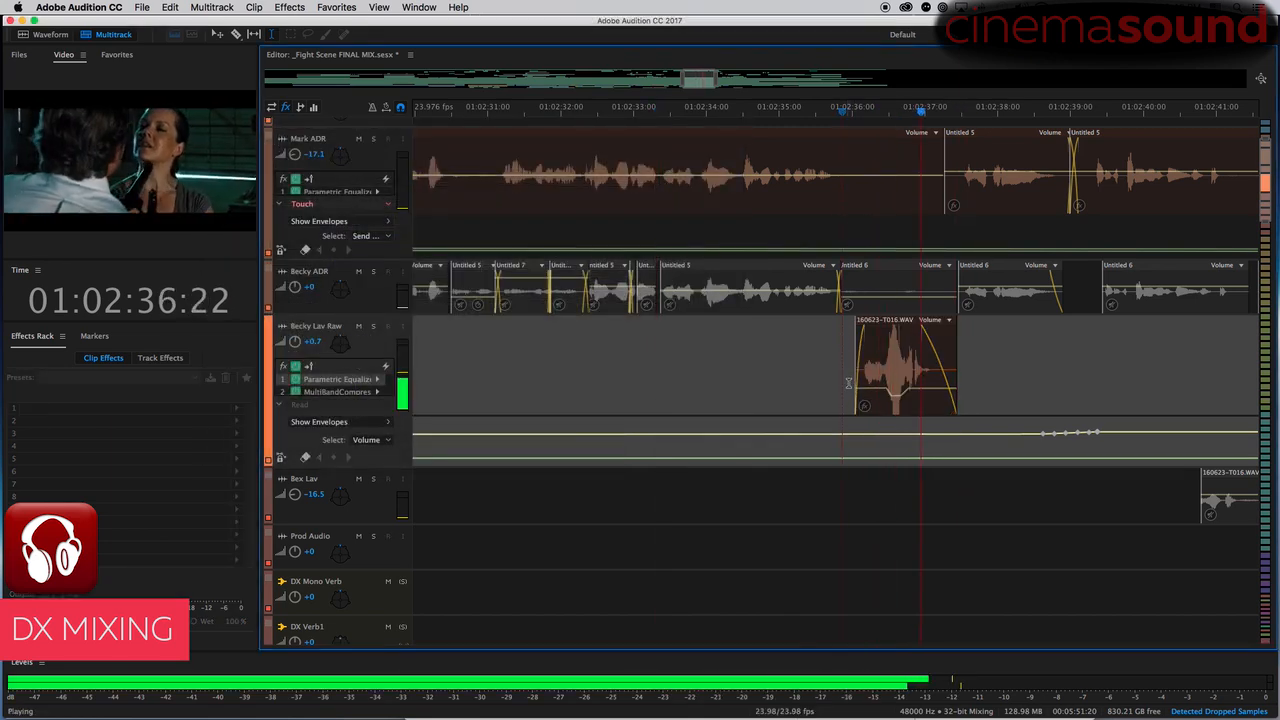
key(space)
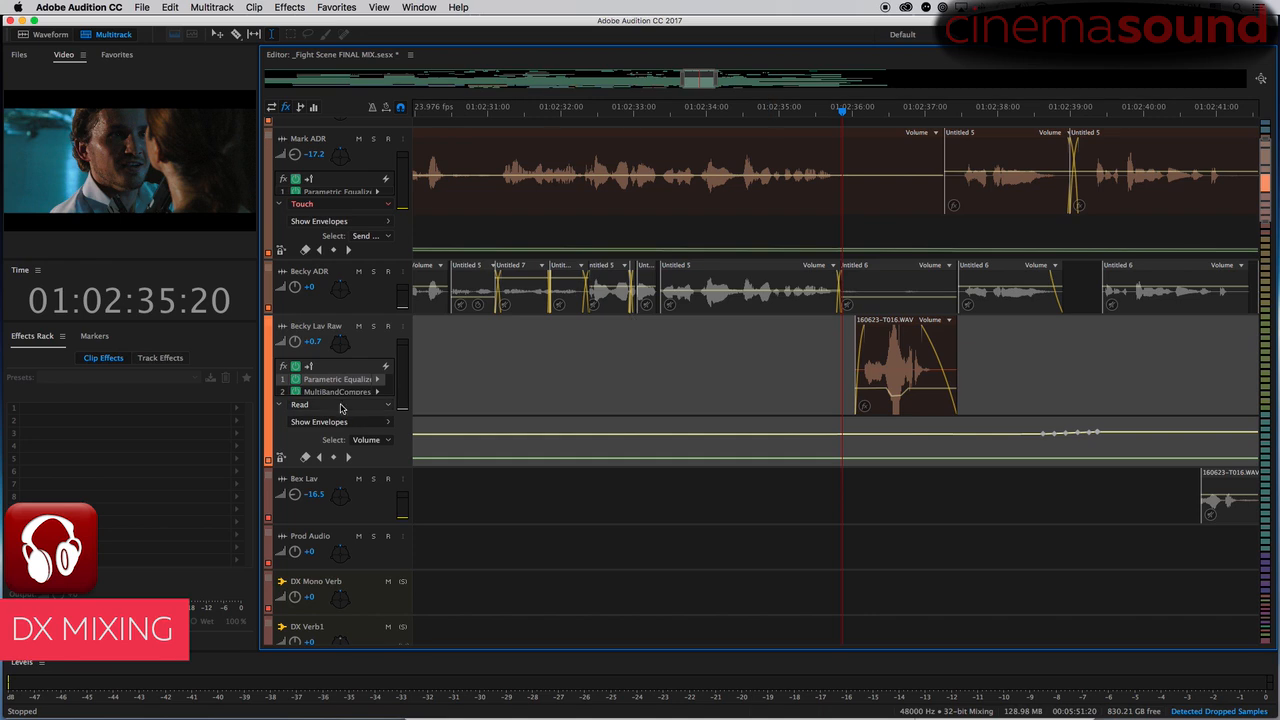
click(928, 330)
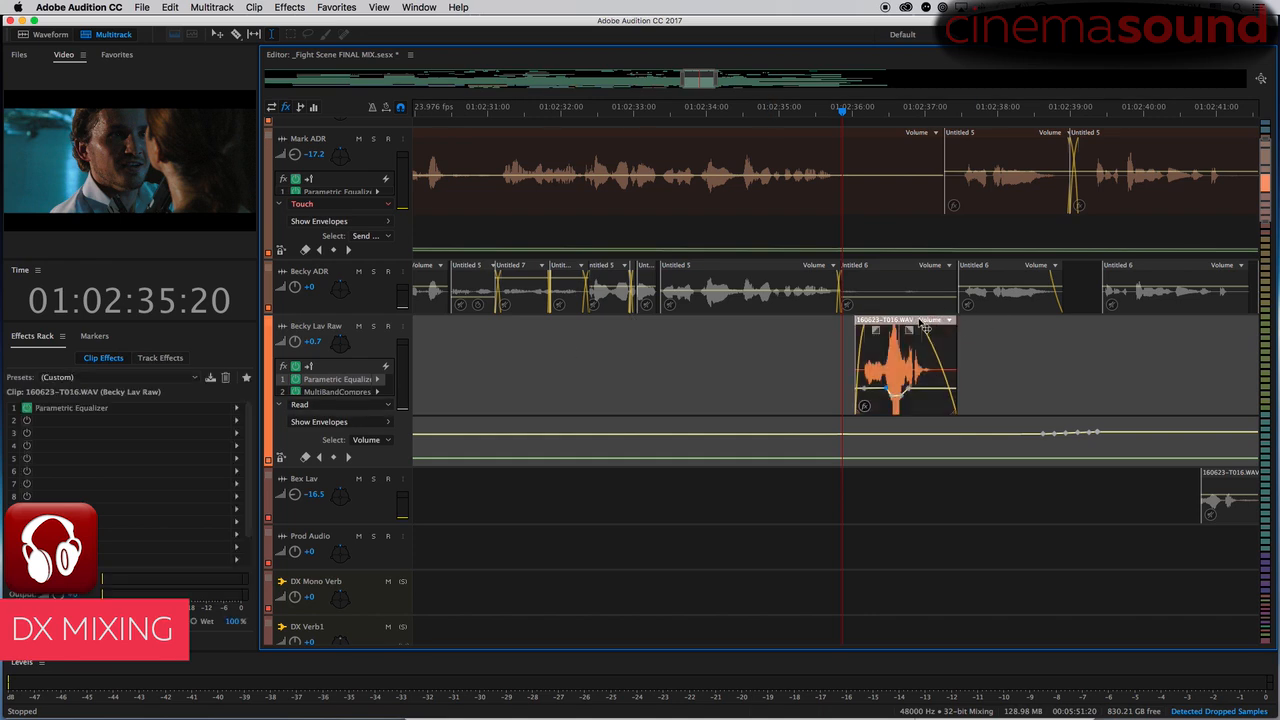
double_click(62, 410)
click(203, 408)
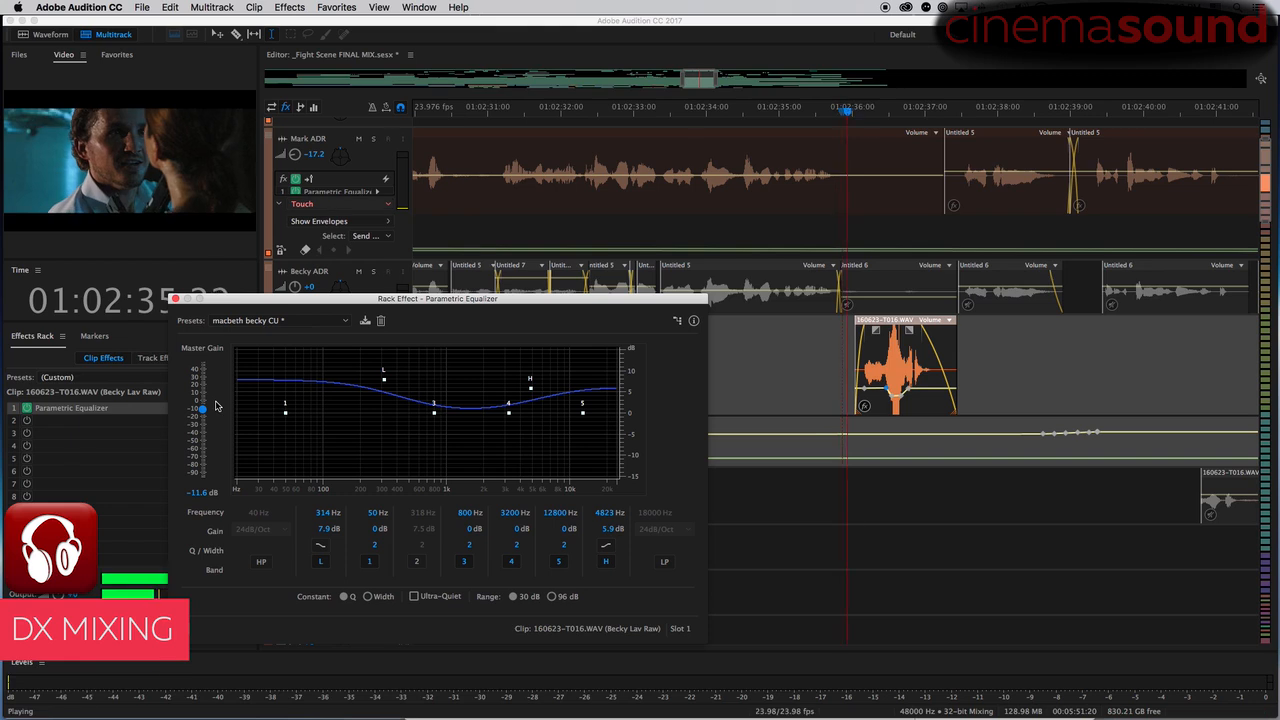
key(space)
click(174, 298)
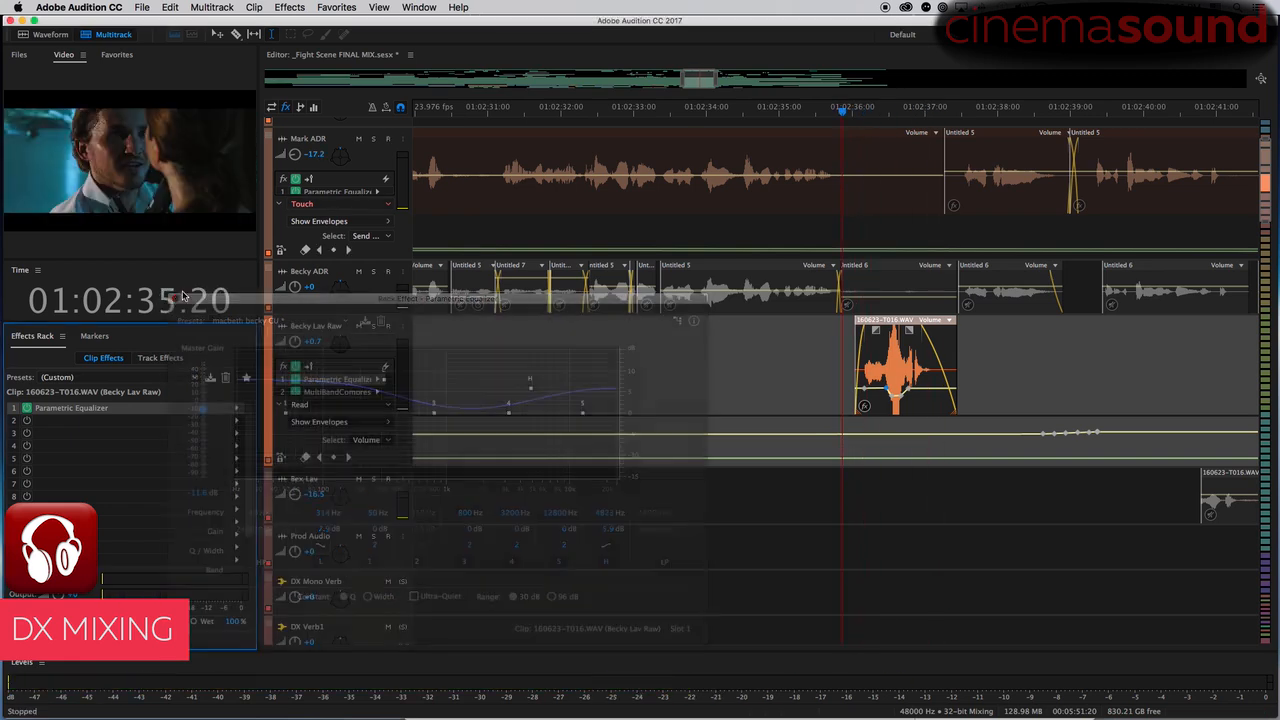
- Play back the remaining dialogue after the Becky Lav Raw clip up to the end of the exchange
click(1000, 343)
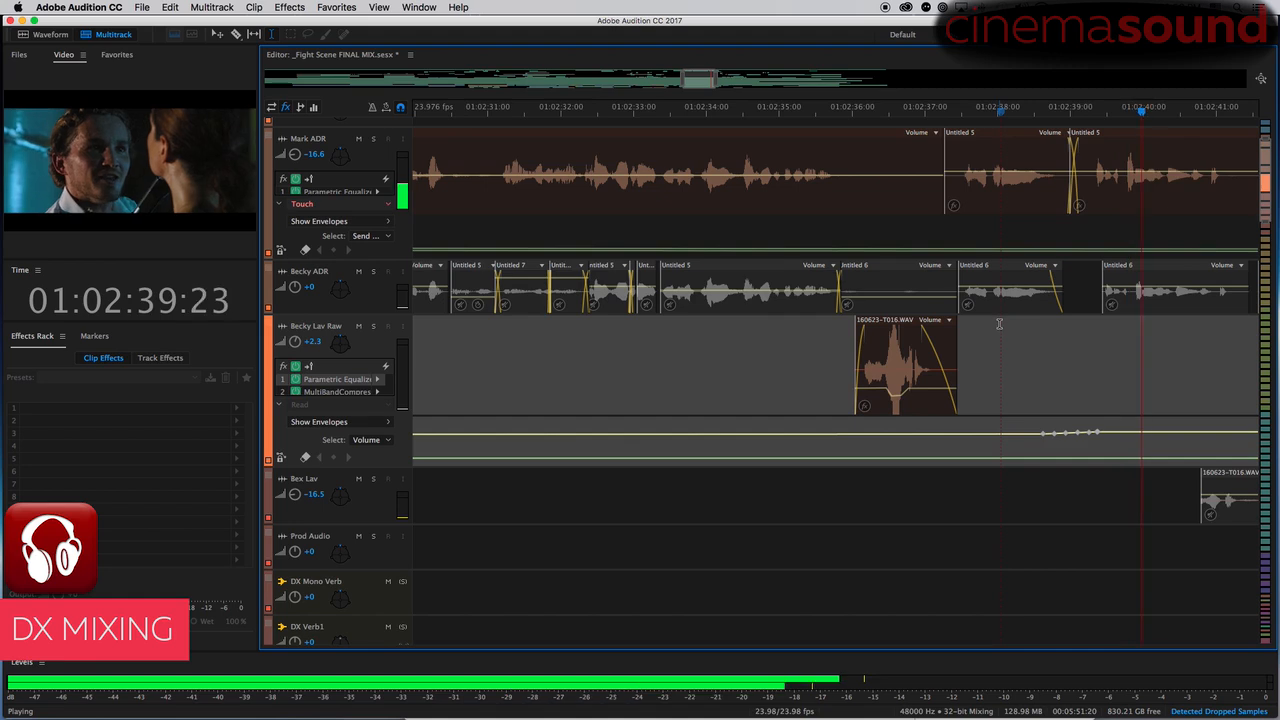
key(minus)
key(minus)
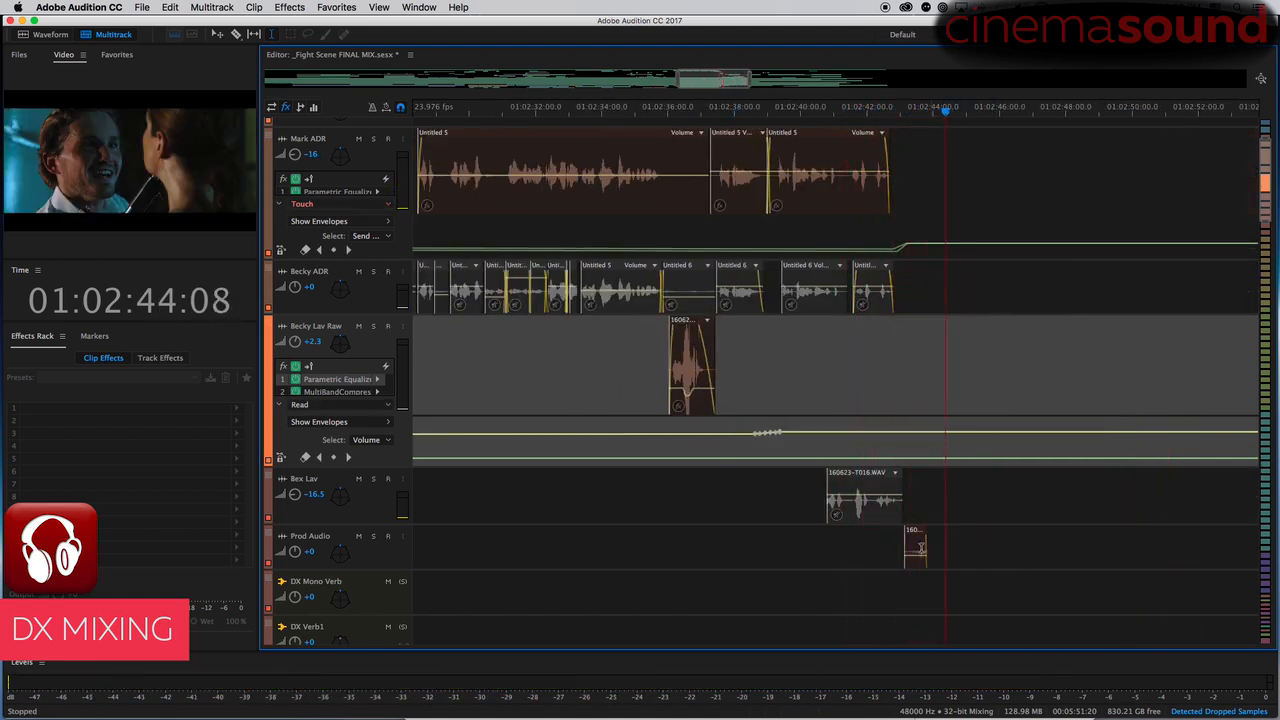
key(space)
- Inspect the short Prod Audio clip that follows the last line and save the session
click(917, 558)
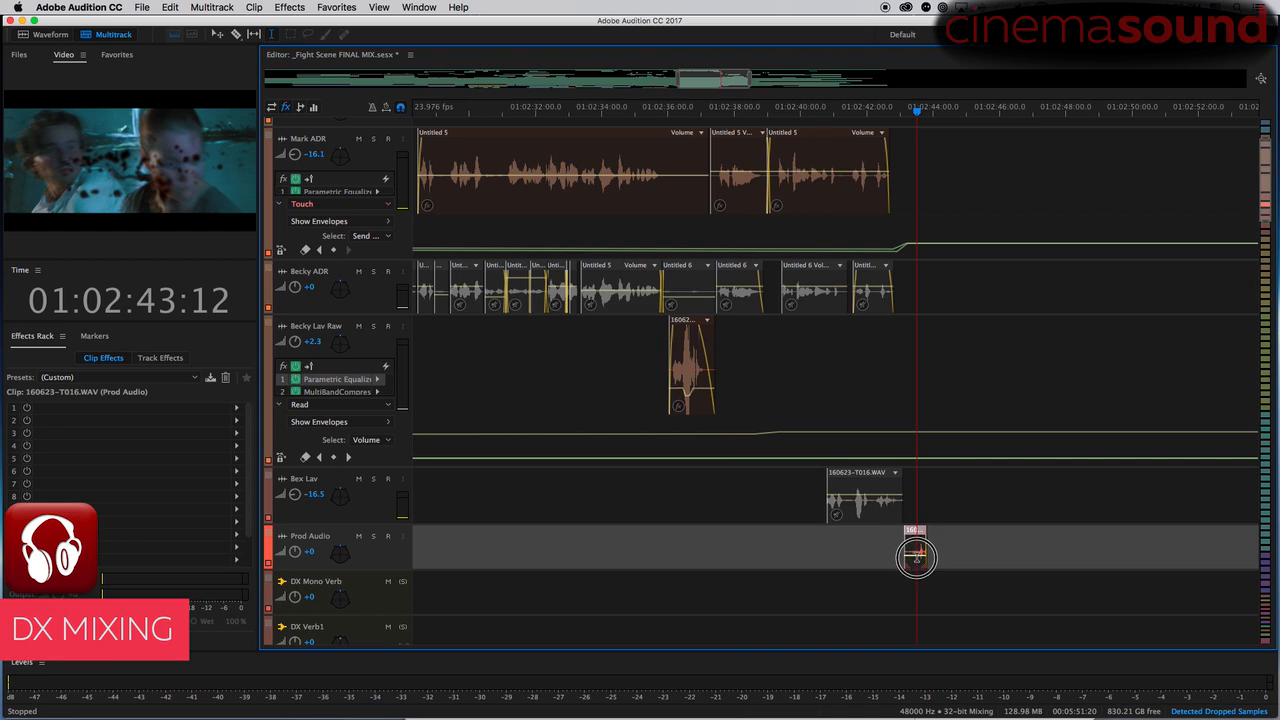
drag(918, 560, 910, 548)
scroll(906, 540, up, 4)
scroll(906, 537, down, 4)
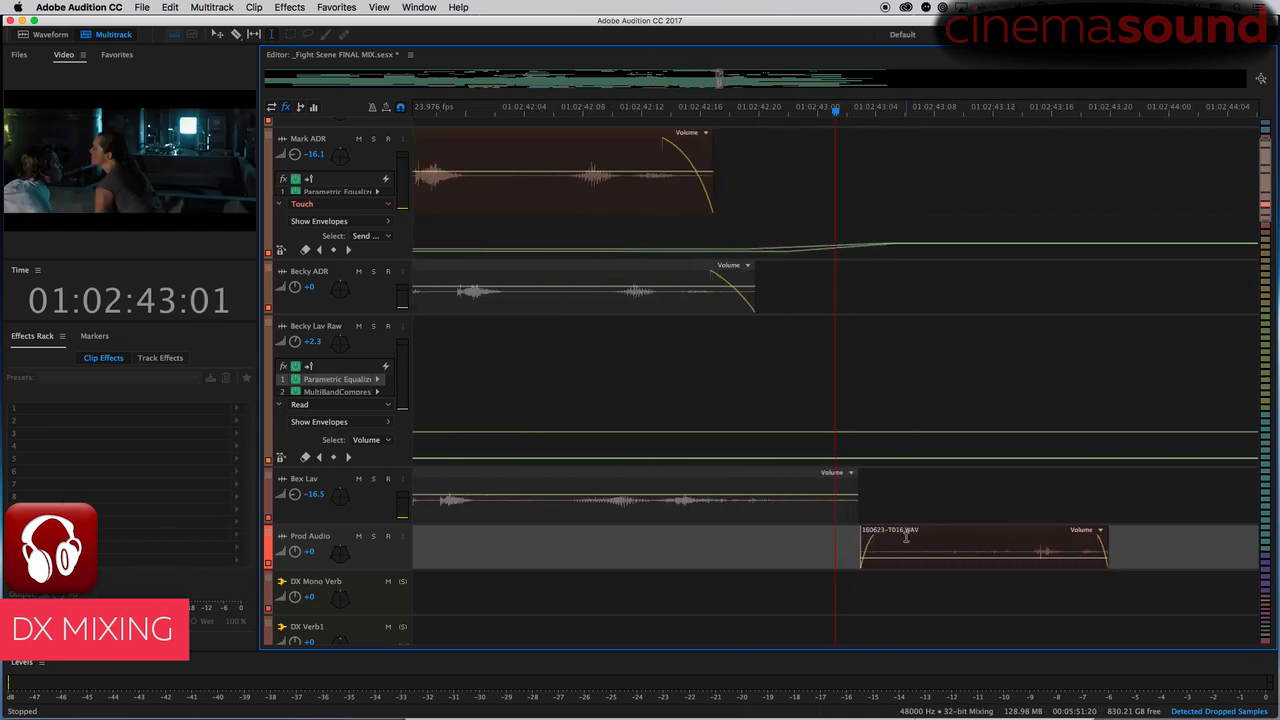
key(cmd+s)
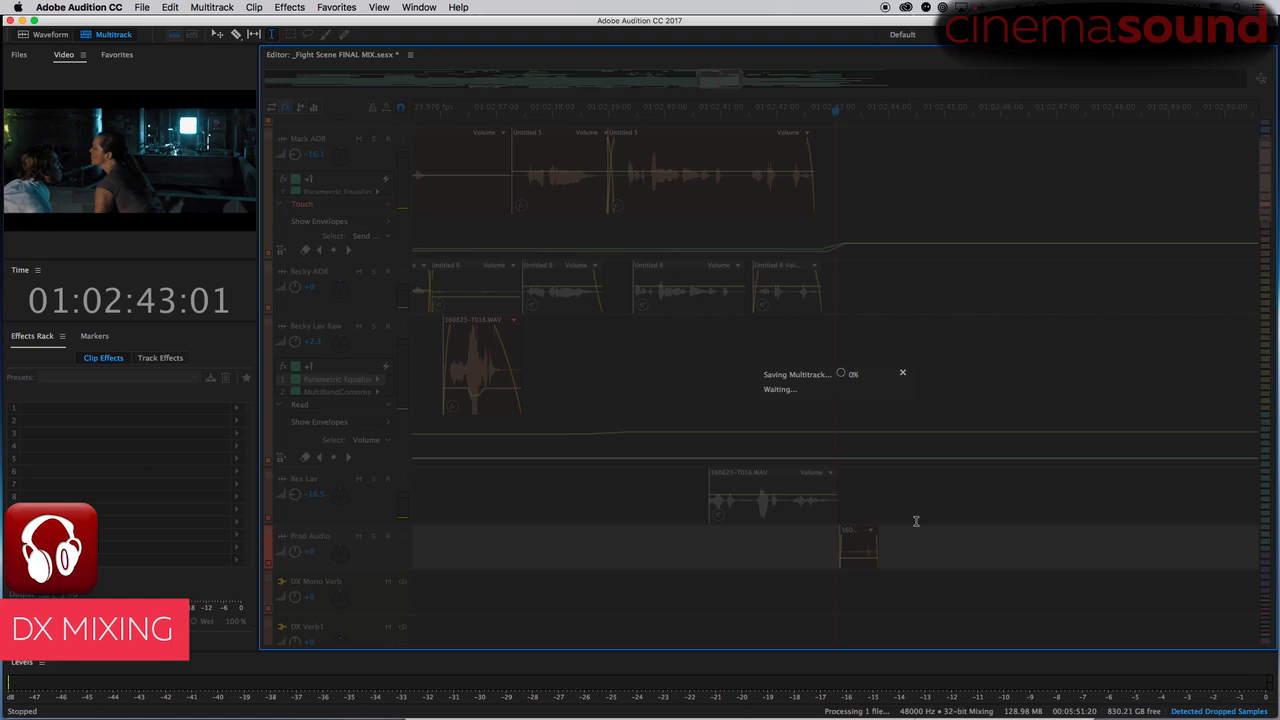
- Go to the last Becky Lav Raw clip near 01:03:15 and play it back
scroll(940, 466, down, 10)
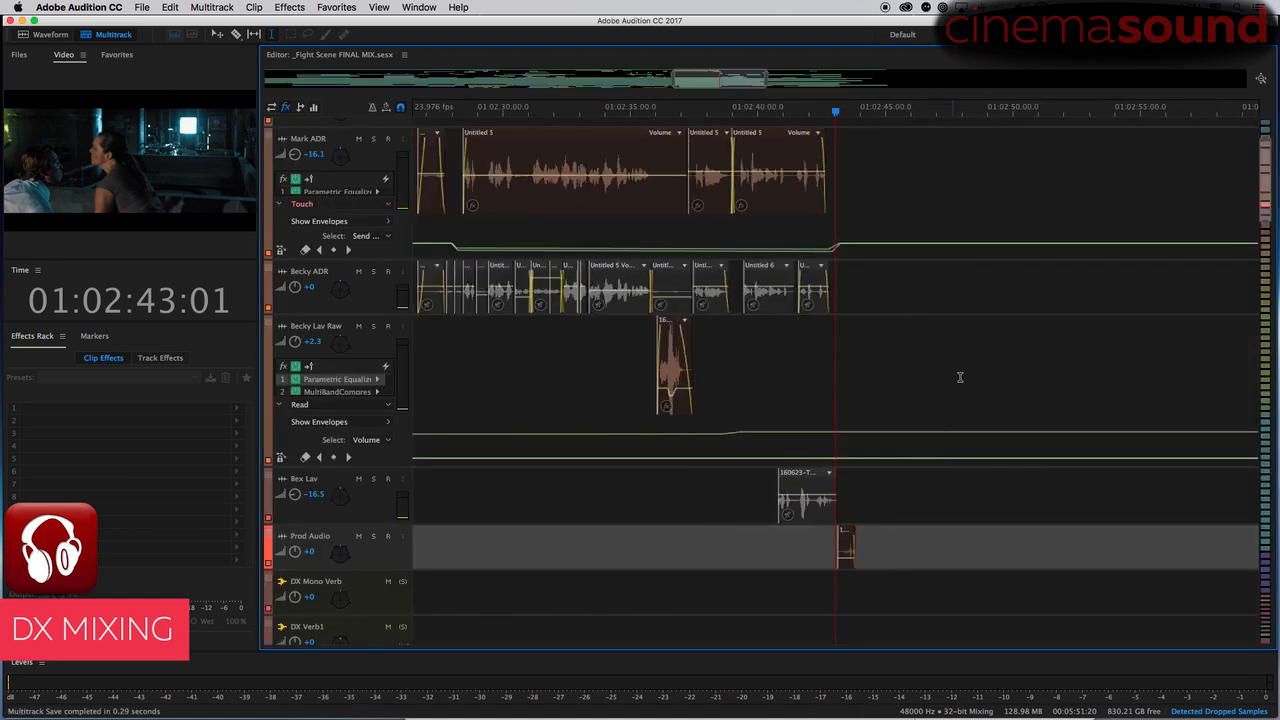
click(1057, 292)
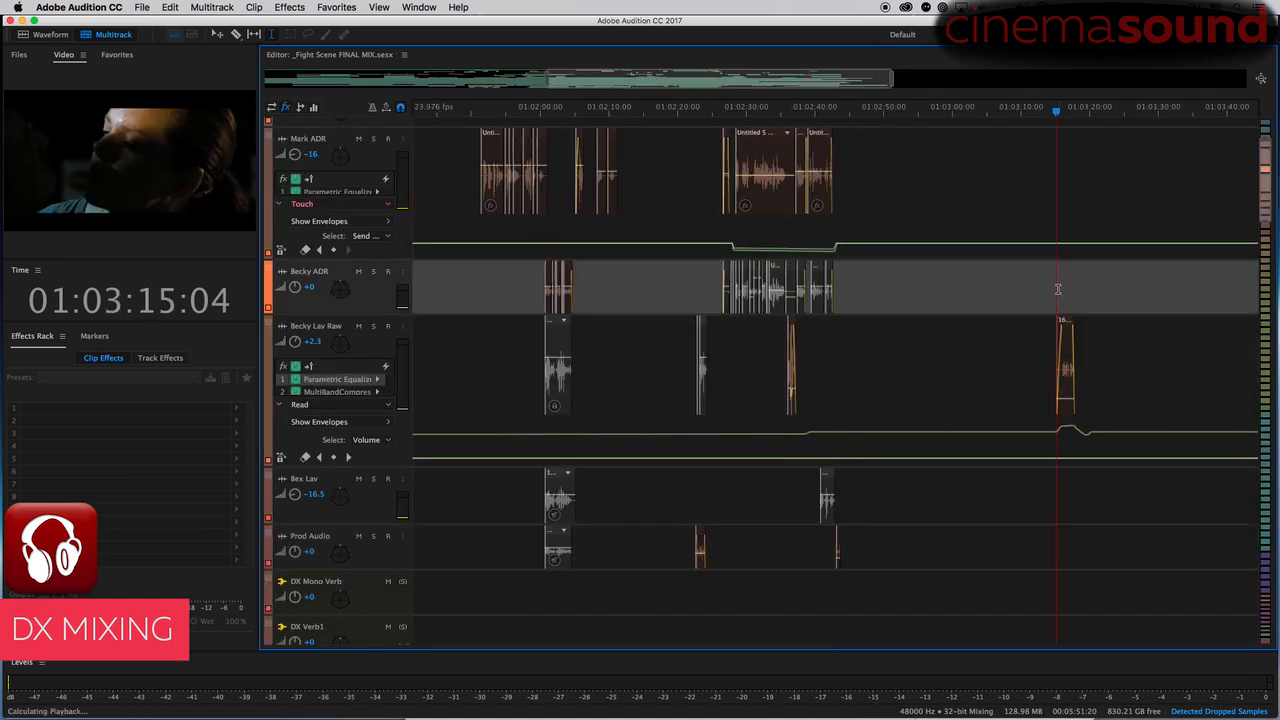
key(space)
- Play the Breathing track's clip from its start and enlarge the track to expose its effects rack
scroll(1272, 222, up, 3)
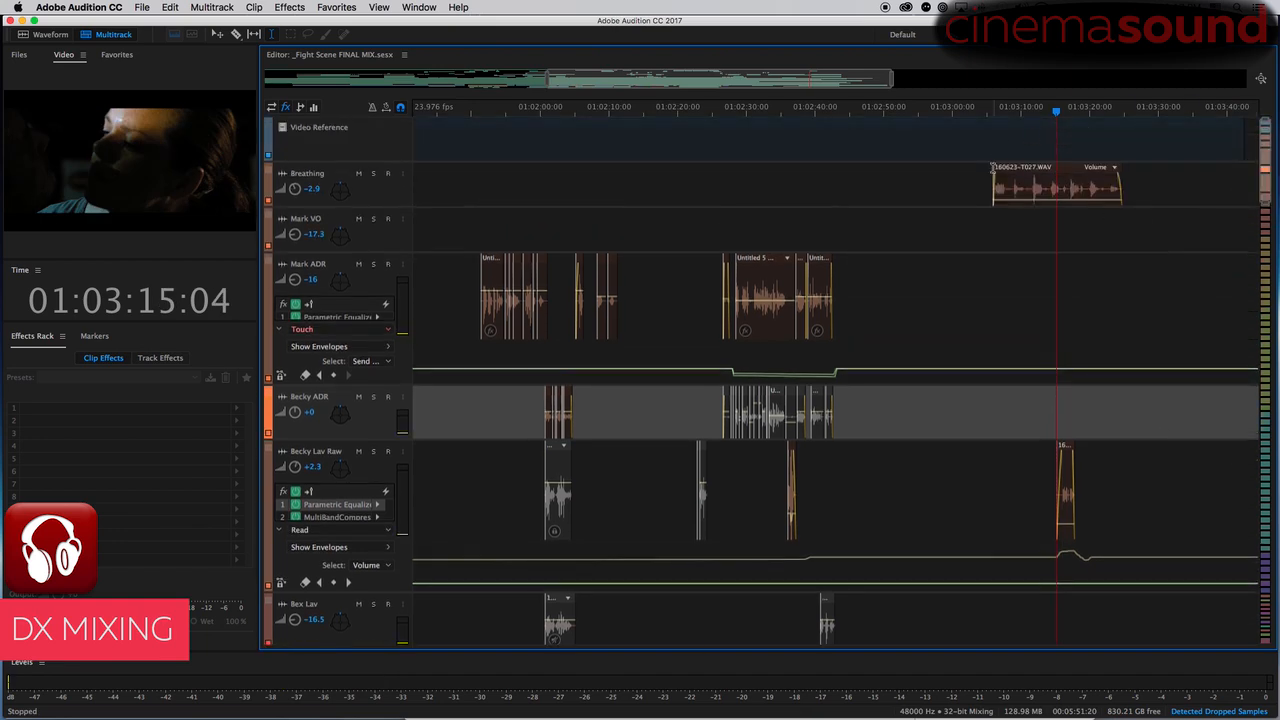
click(988, 172)
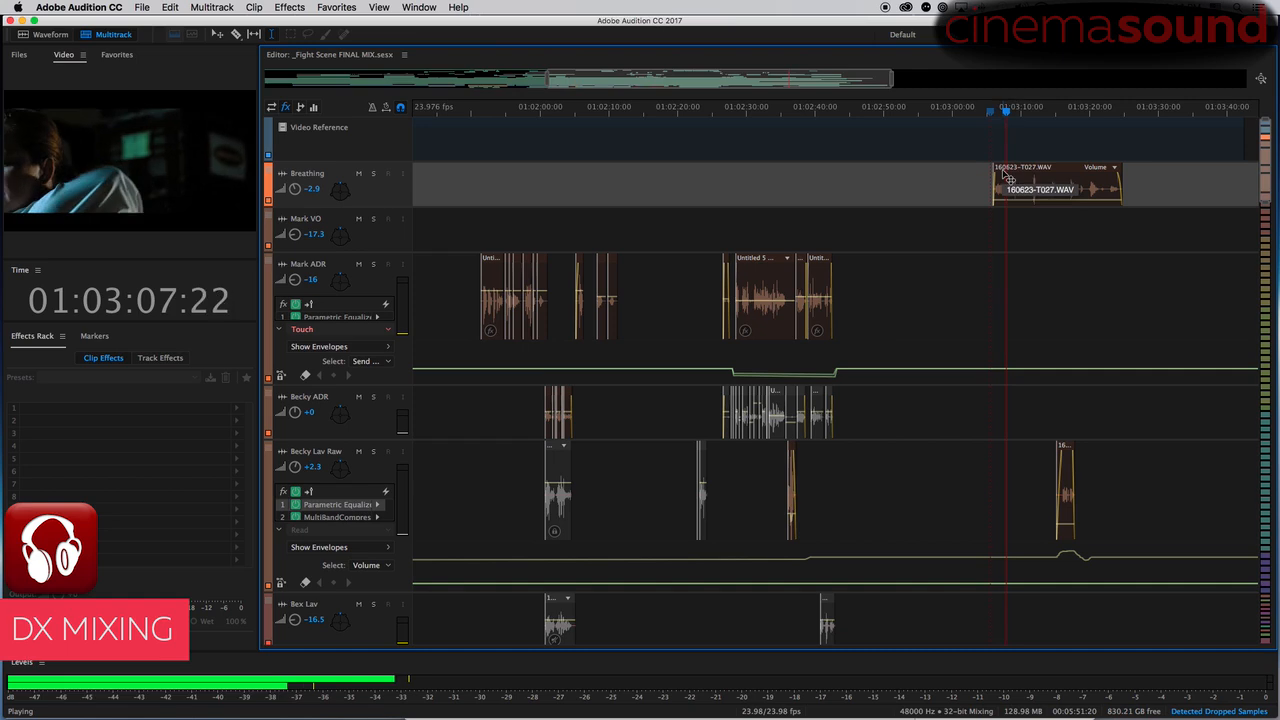
drag(385, 207, 391, 262)
key(space)
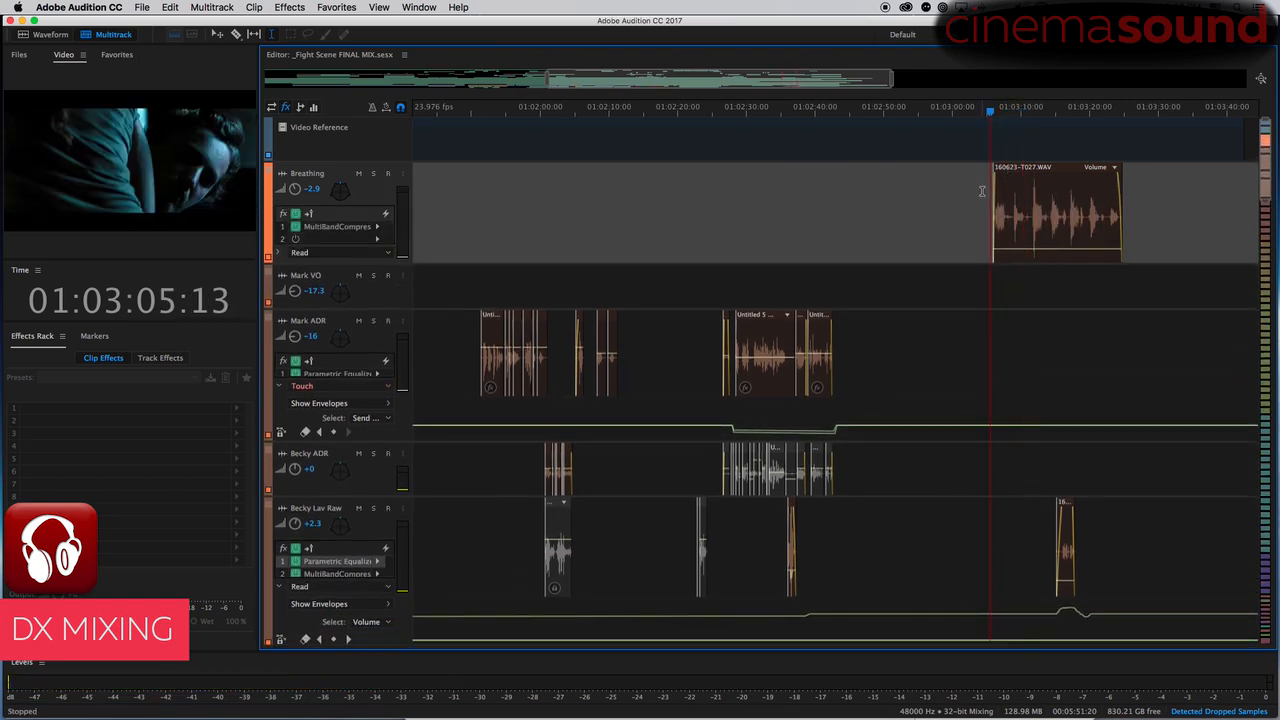
- Move the Breathing track's multiband compressor to effect slot 2 and insert a Parametric Equalizer in slot 1
click(978, 190)
click(985, 187)
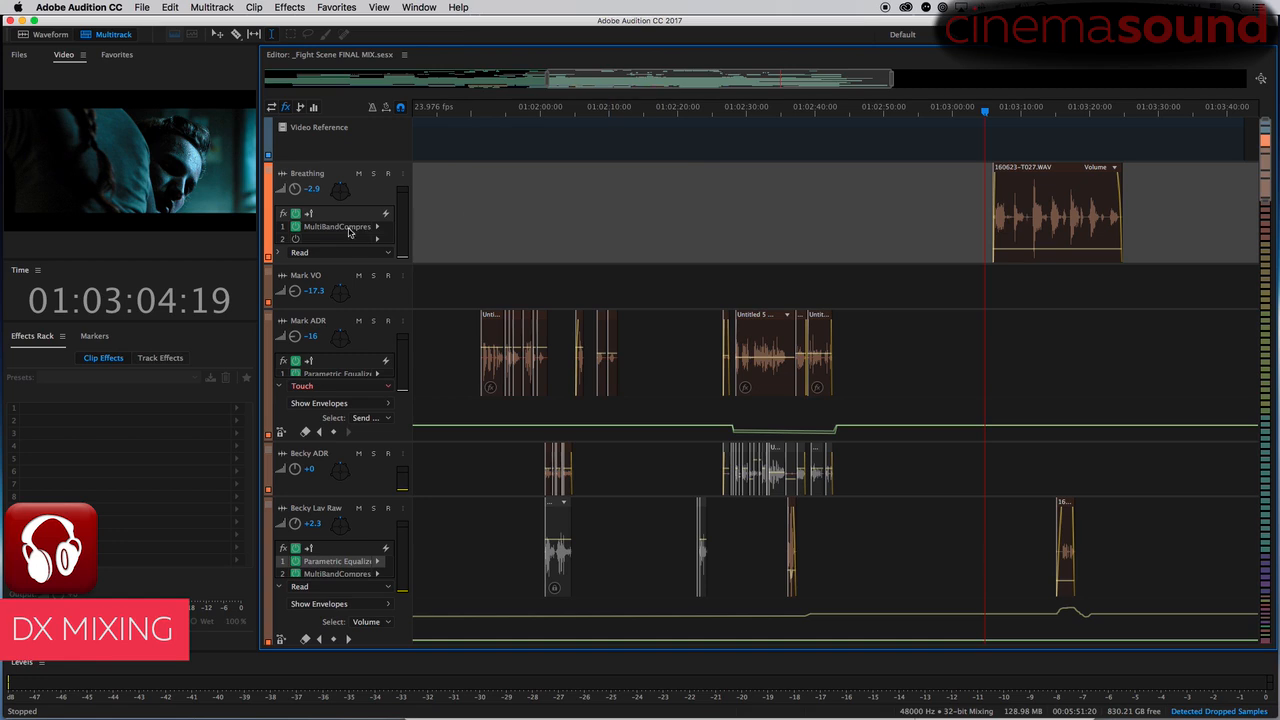
drag(345, 232, 352, 241)
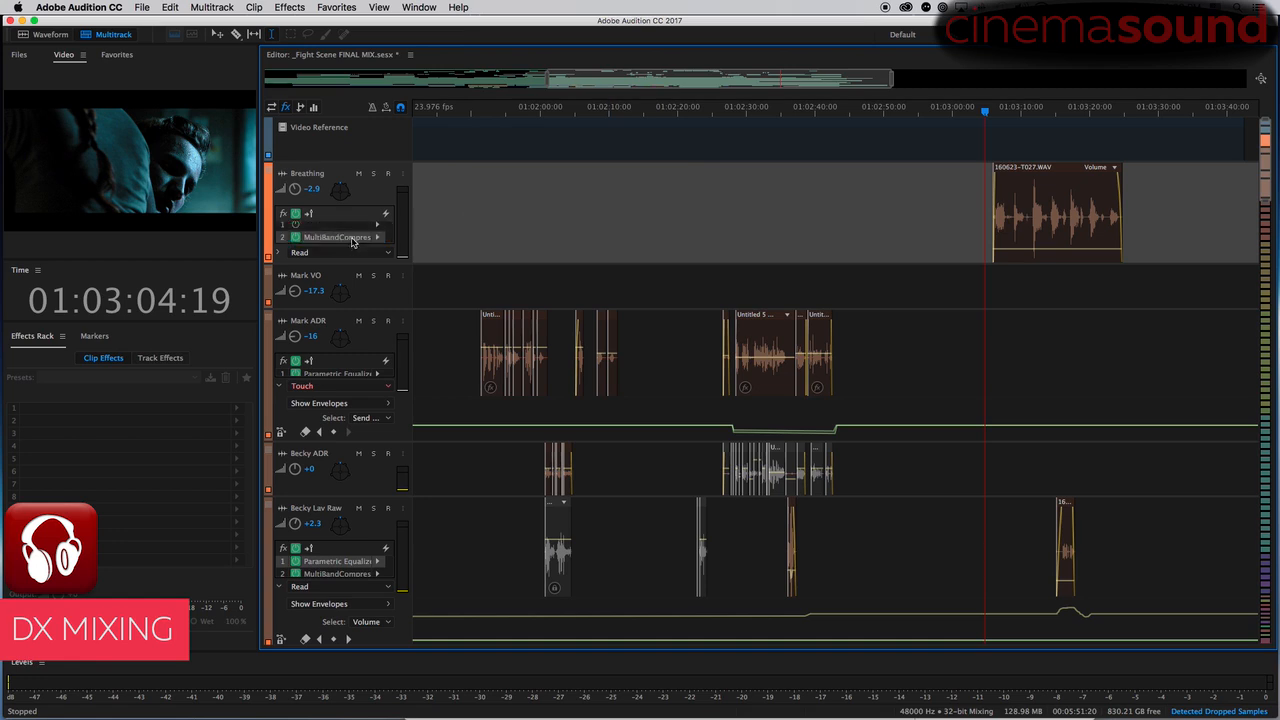
click(378, 225)
mouse_move(528, 296)
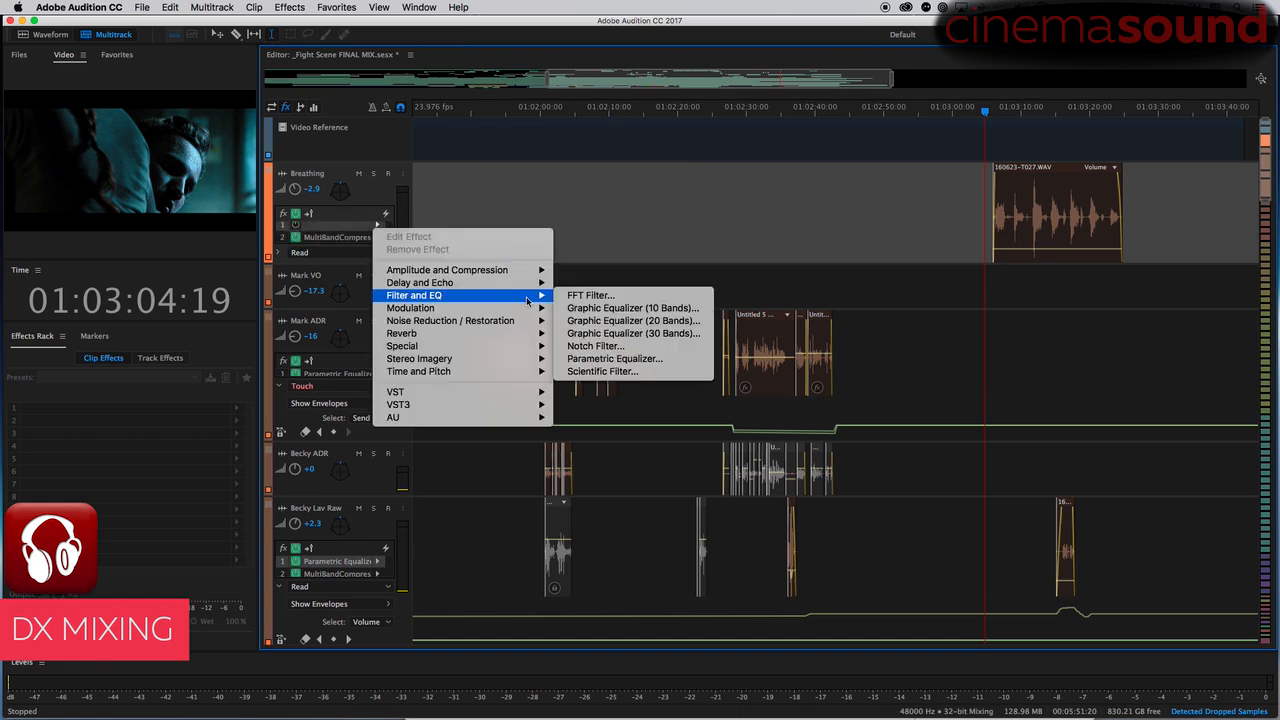
click(614, 360)
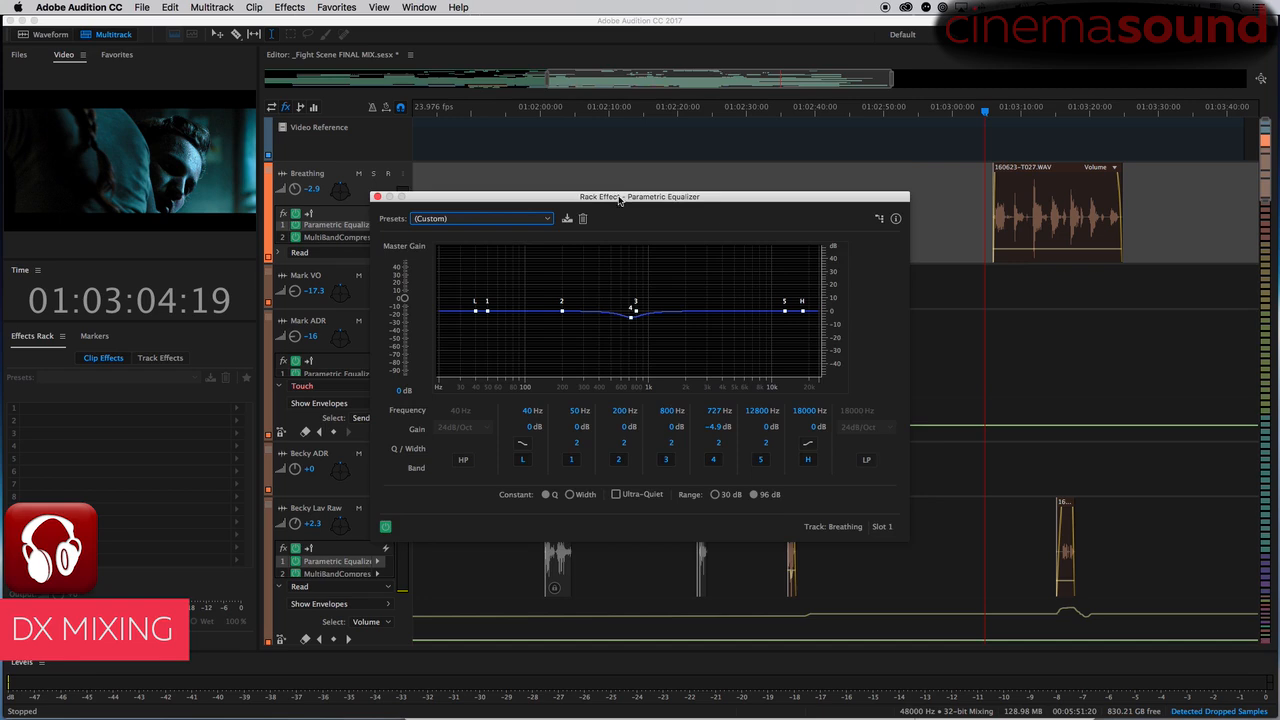
- Reset the Breathing equalizer to the (Default) preset and boost its high shelf 4 dB at 5559 Hz, auditioning the clip
drag(619, 200, 656, 167)
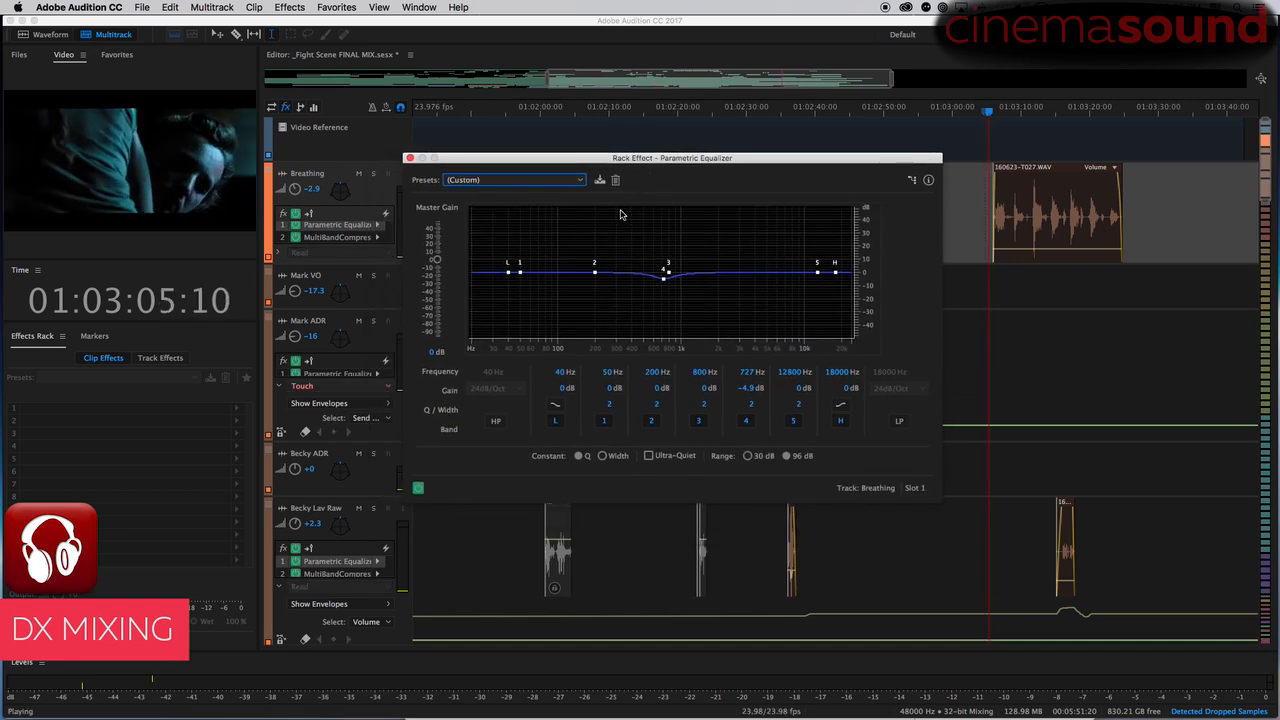
click(530, 181)
click(528, 192)
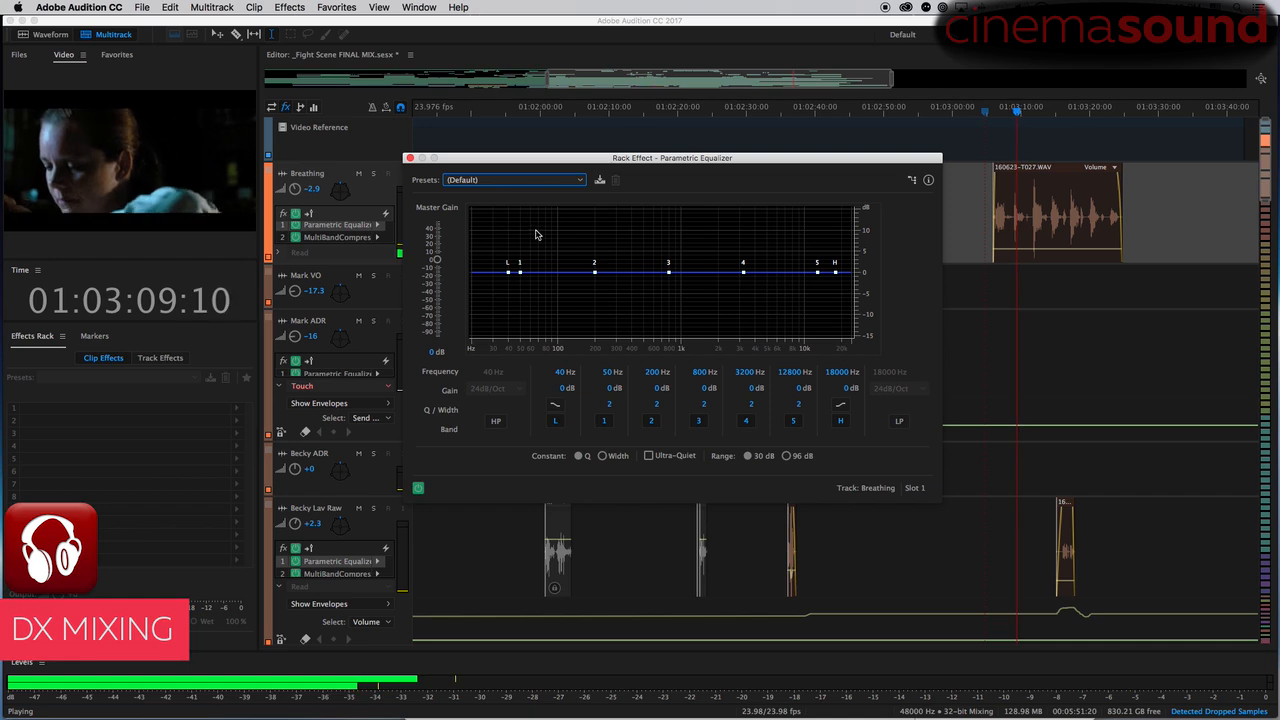
key(space)
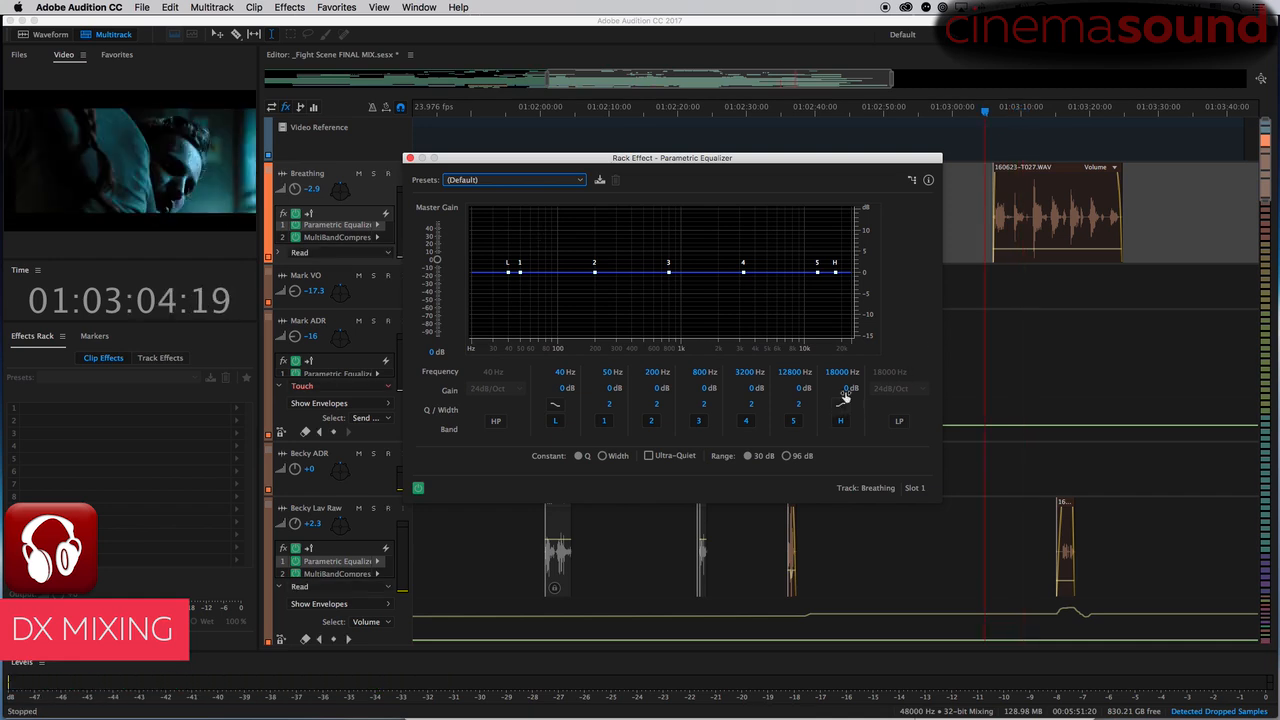
drag(838, 374, 818, 377)
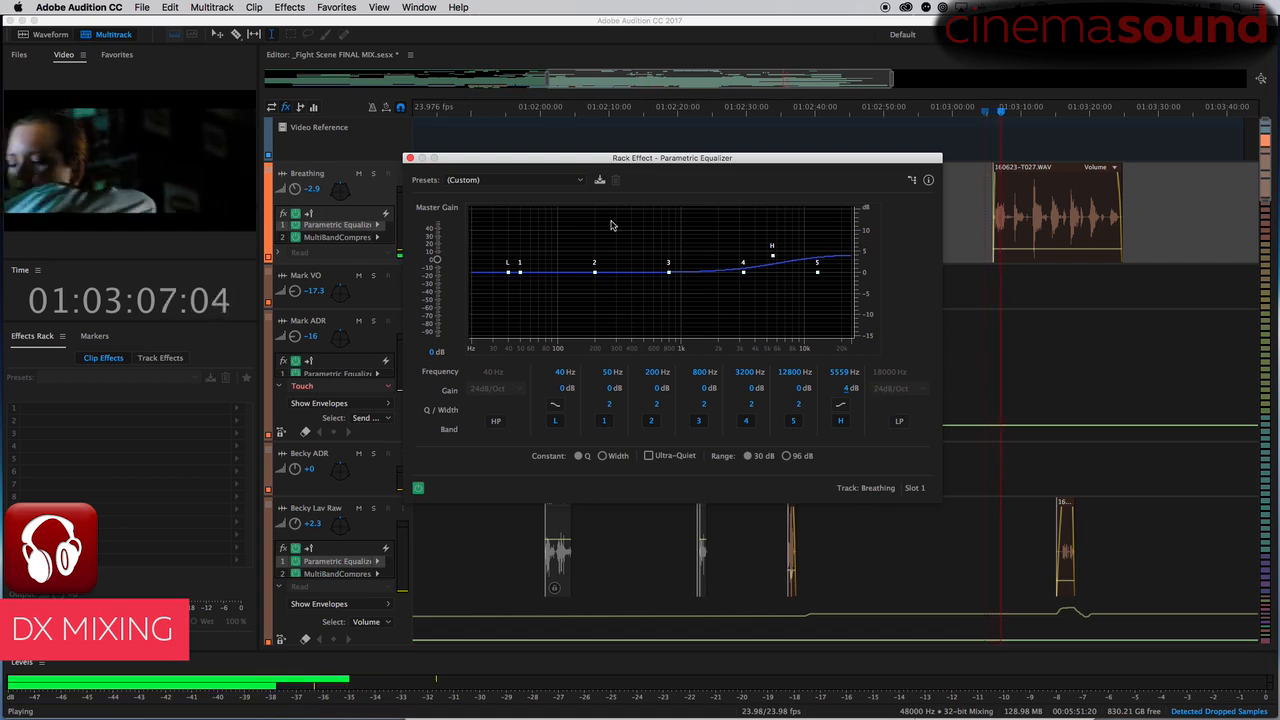
click(409, 157)
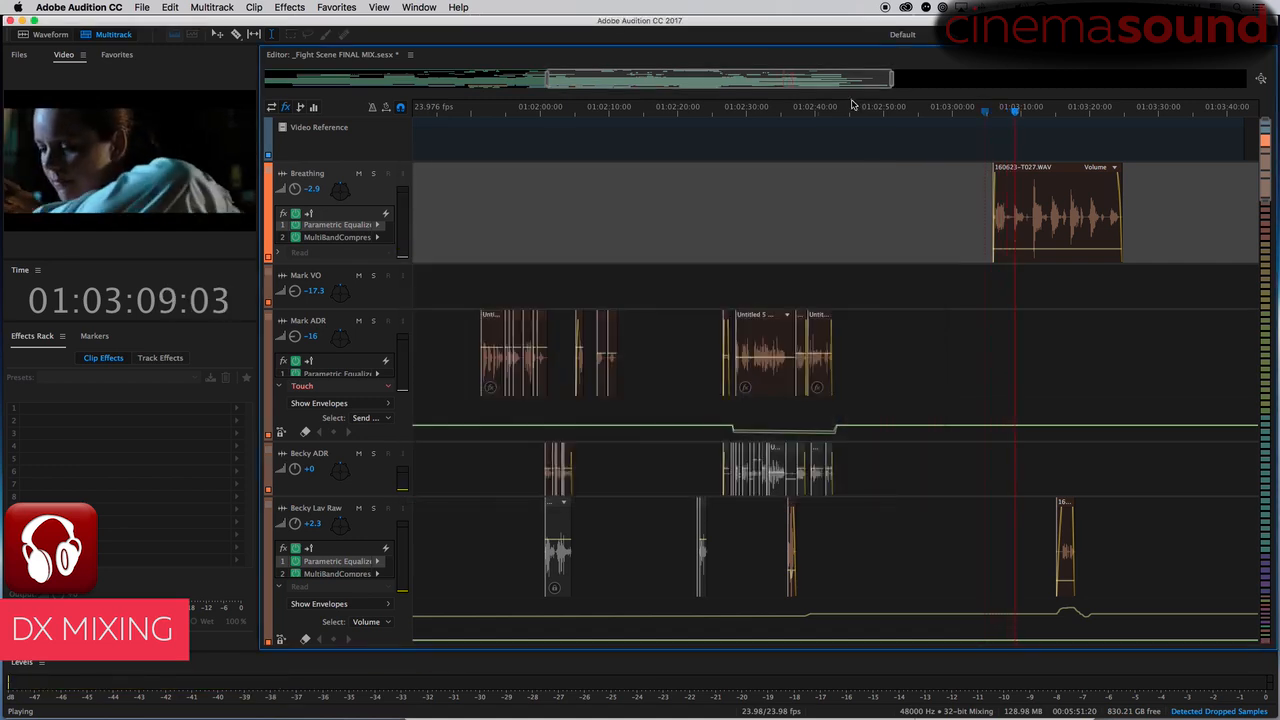
key(space)
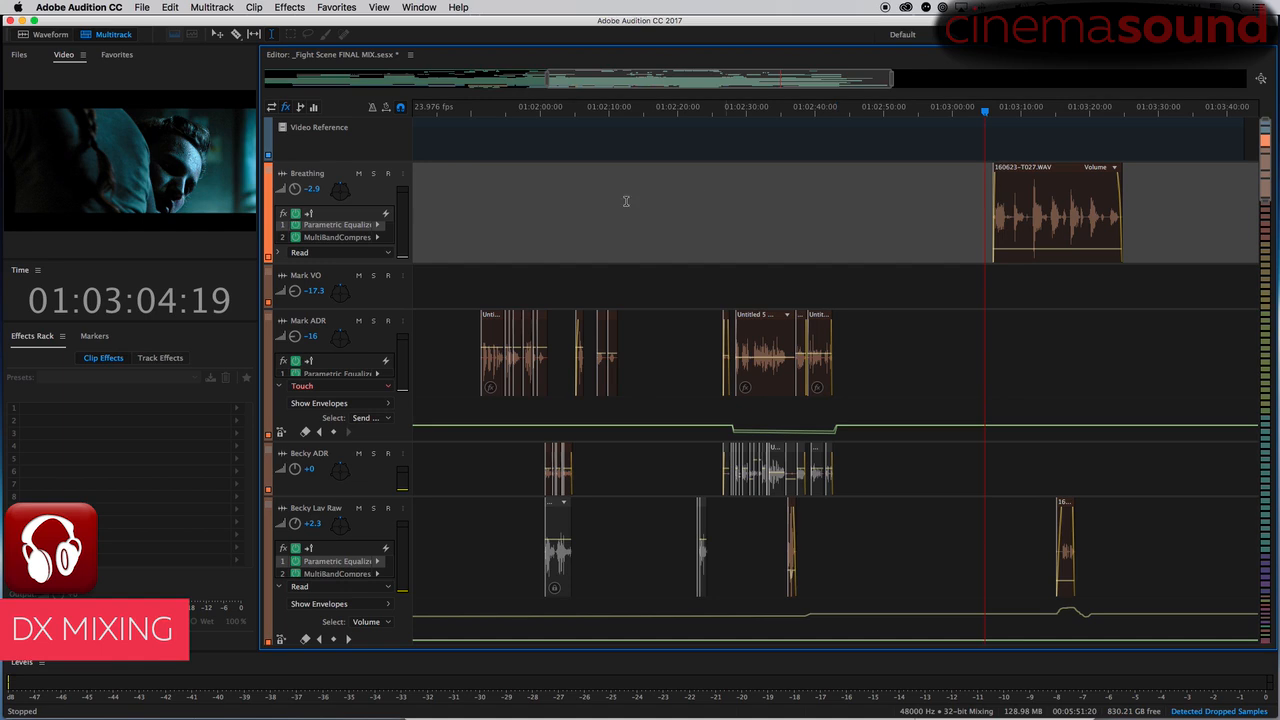
- In the mixer, route the Breathing track's third send to DX Verb2 at about -16.2 dB
key(alt+2)
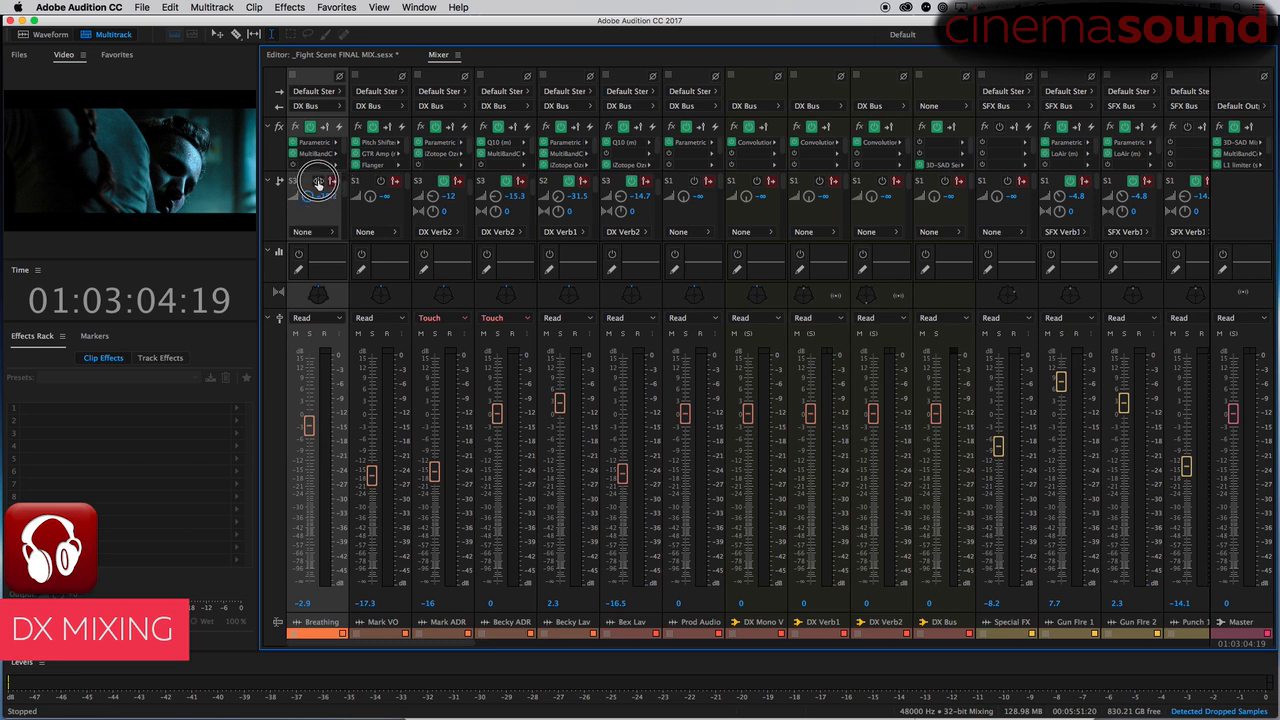
click(318, 232)
click(384, 284)
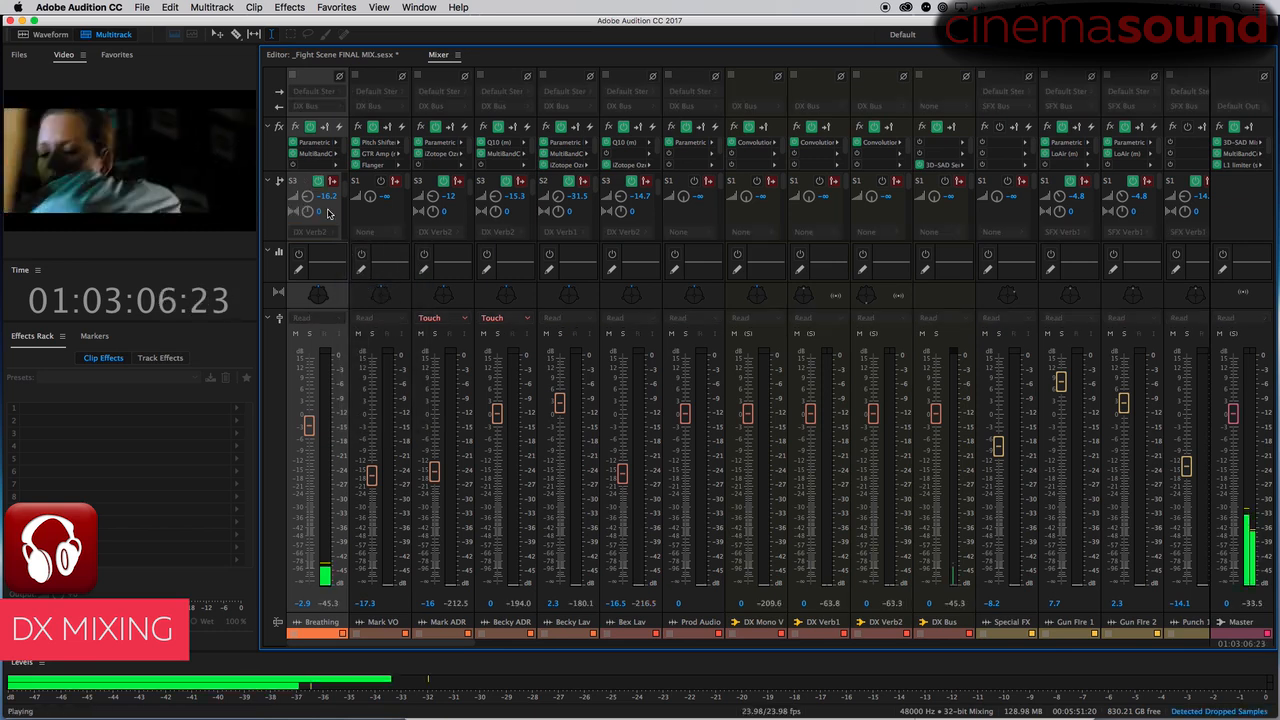
- Set the Breathing track's second send, feeding DX Verb1, to about -11.1 dB while the clip plays
mouse_move(309, 199)
drag(309, 199, 347, 198)
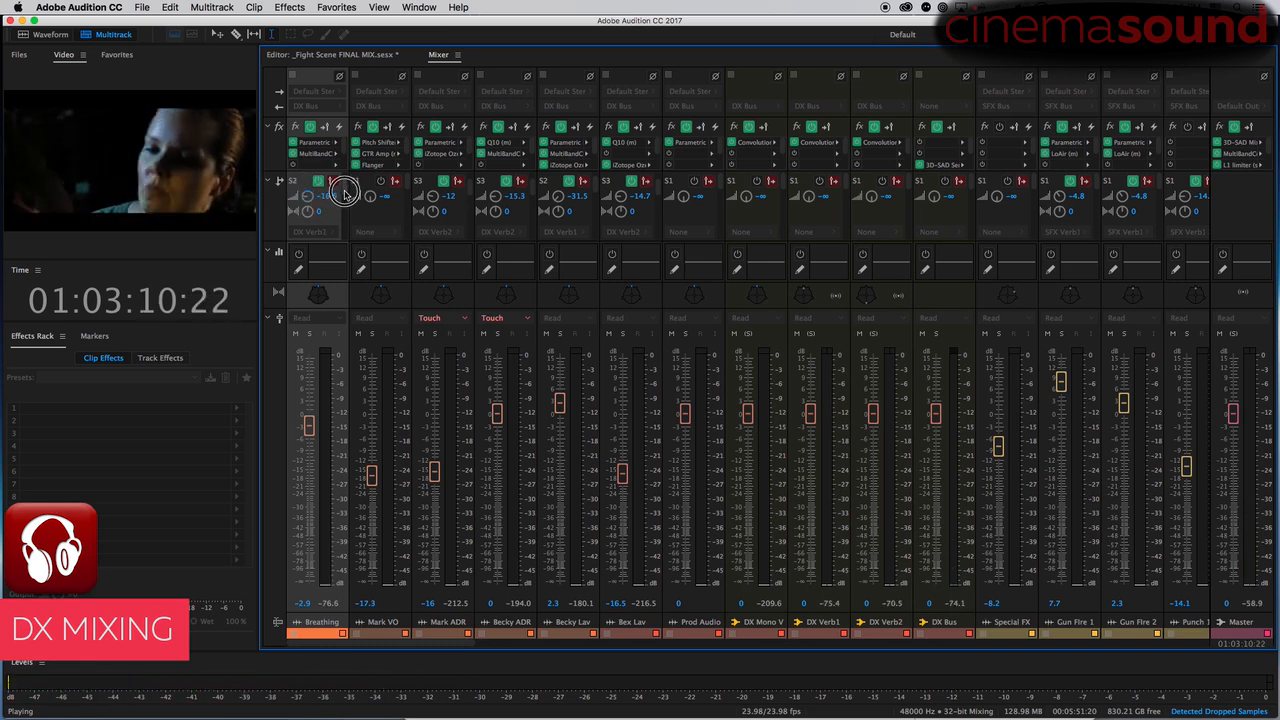
click(307, 199)
drag(311, 199, 313, 203)
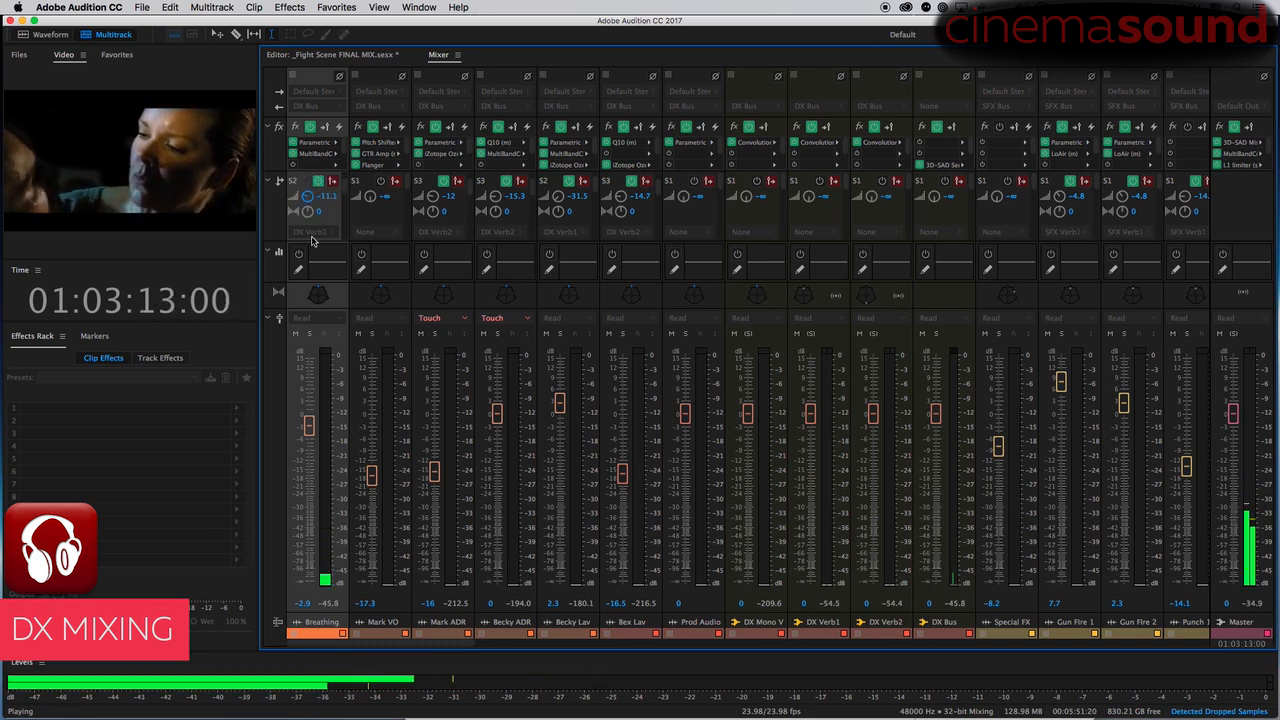
- Lower the Breathing track's DX Verb1 send to -18 dB during playback, return to the multitrack editor and save the session
click(309, 199)
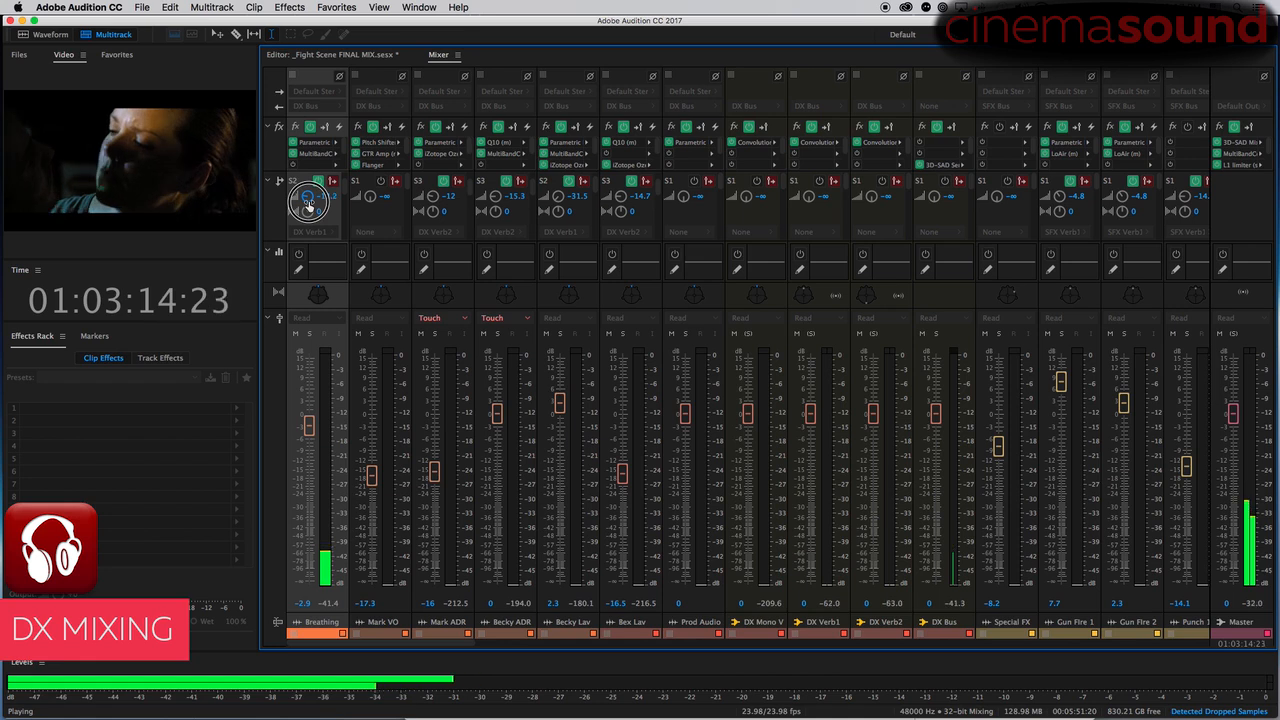
click(308, 201)
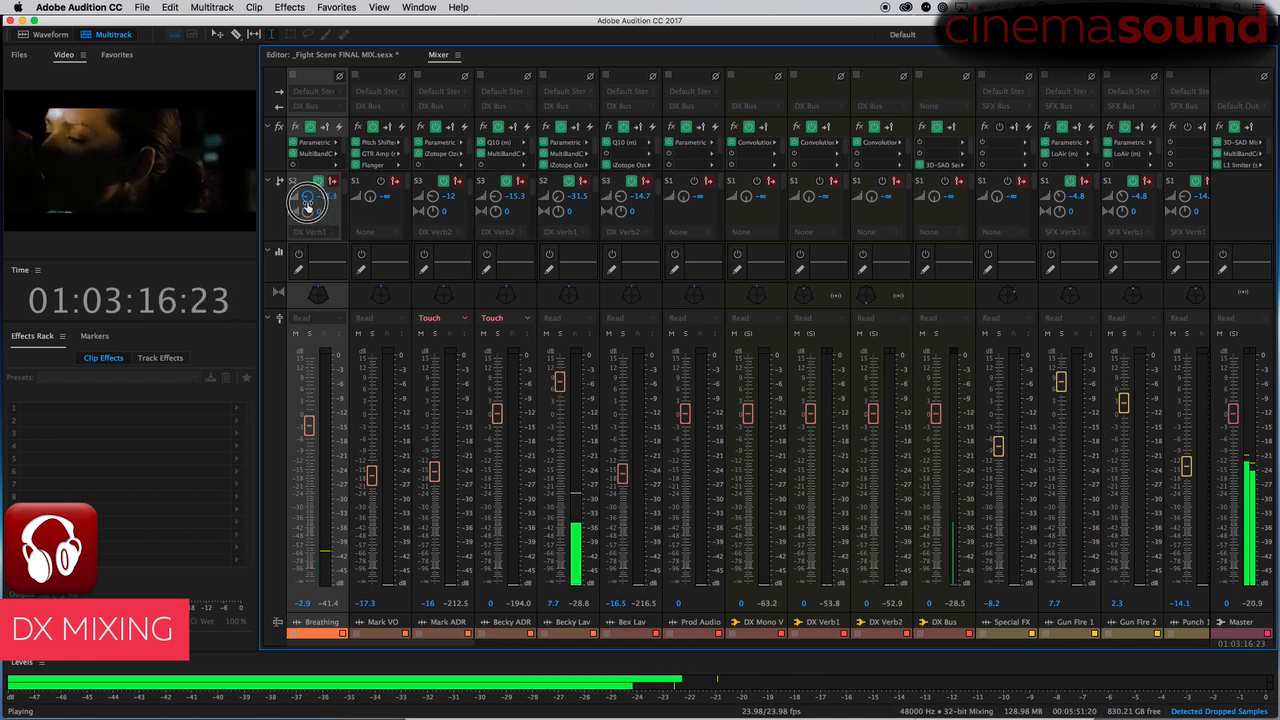
drag(307, 203, 315, 222)
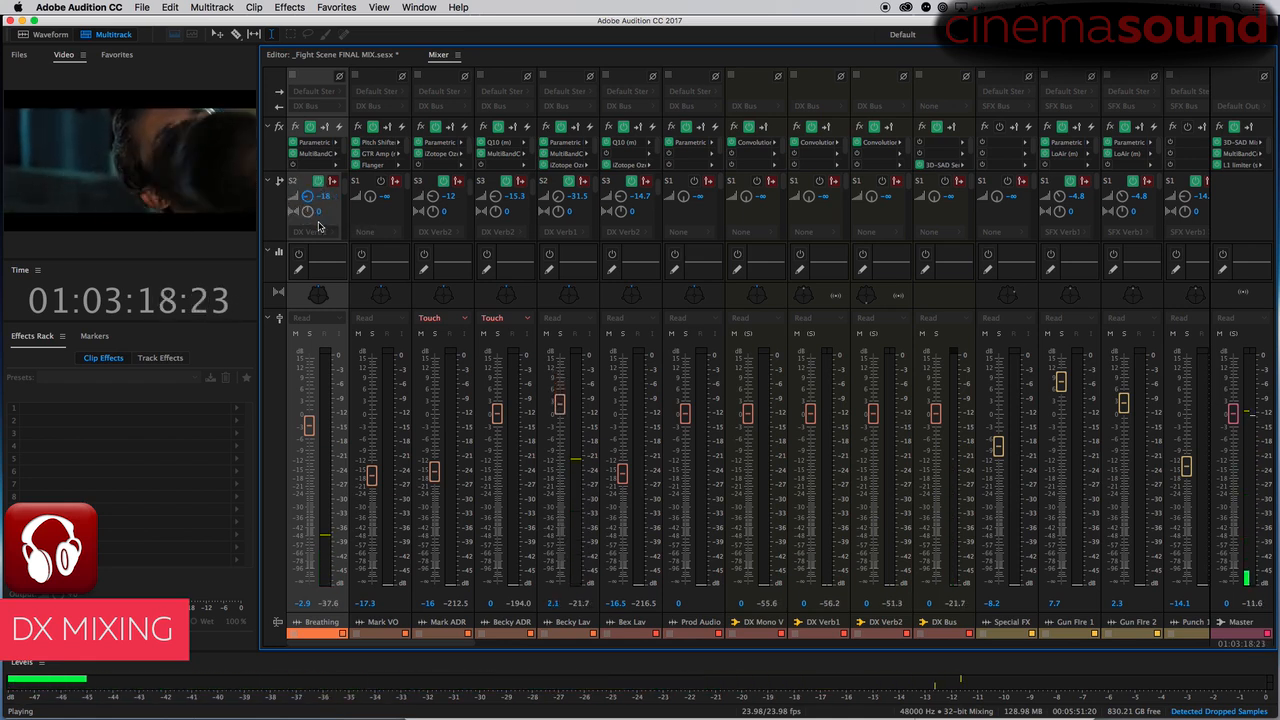
key(space)
key(alt+1)
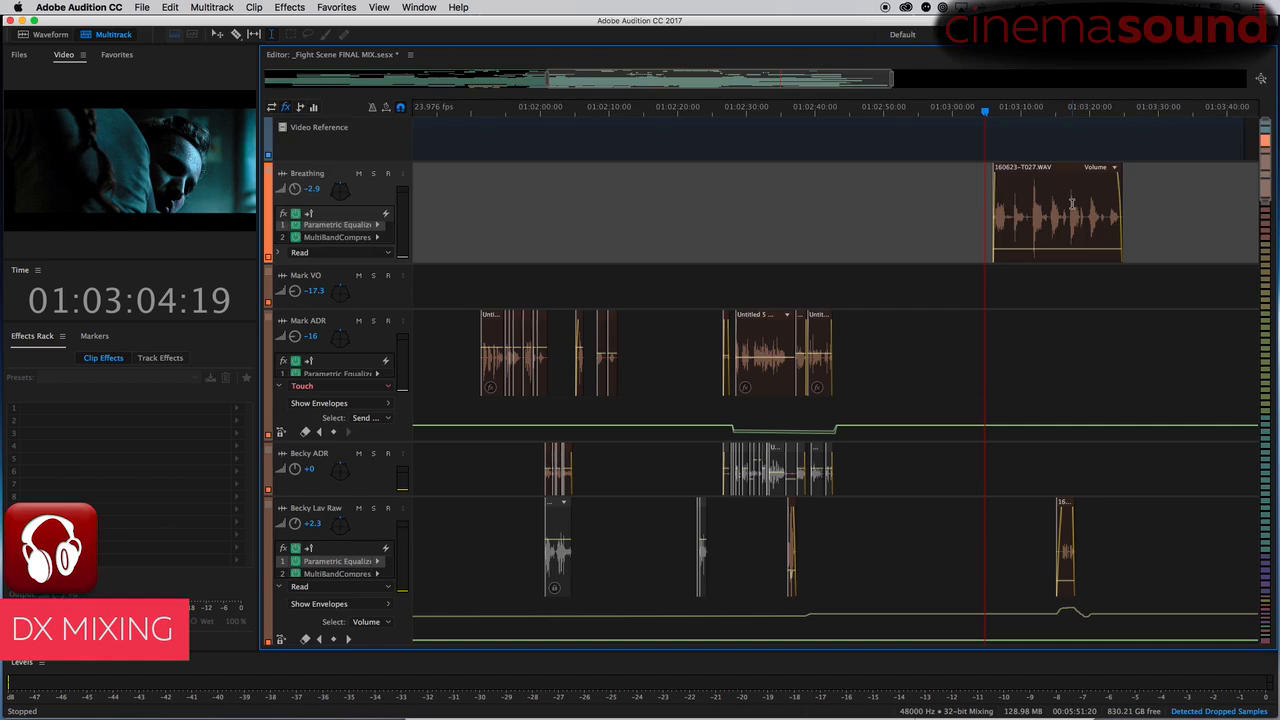
key(super+s)
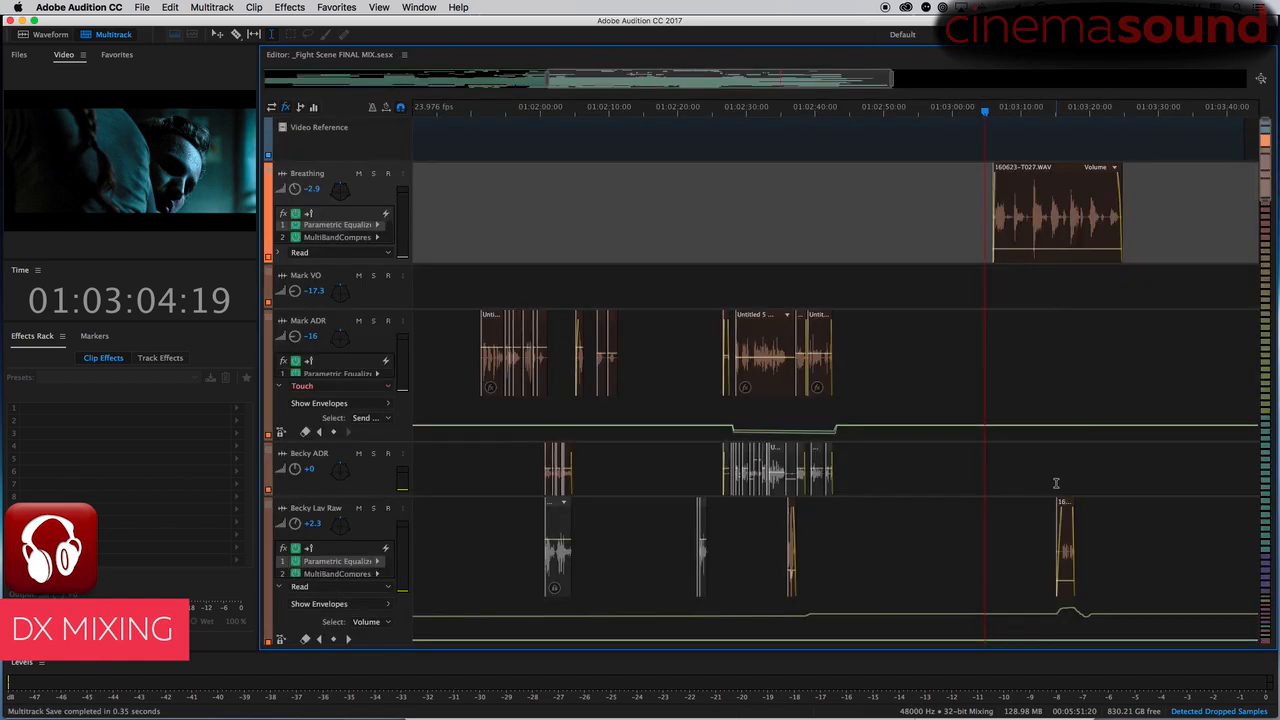
click(1055, 475)
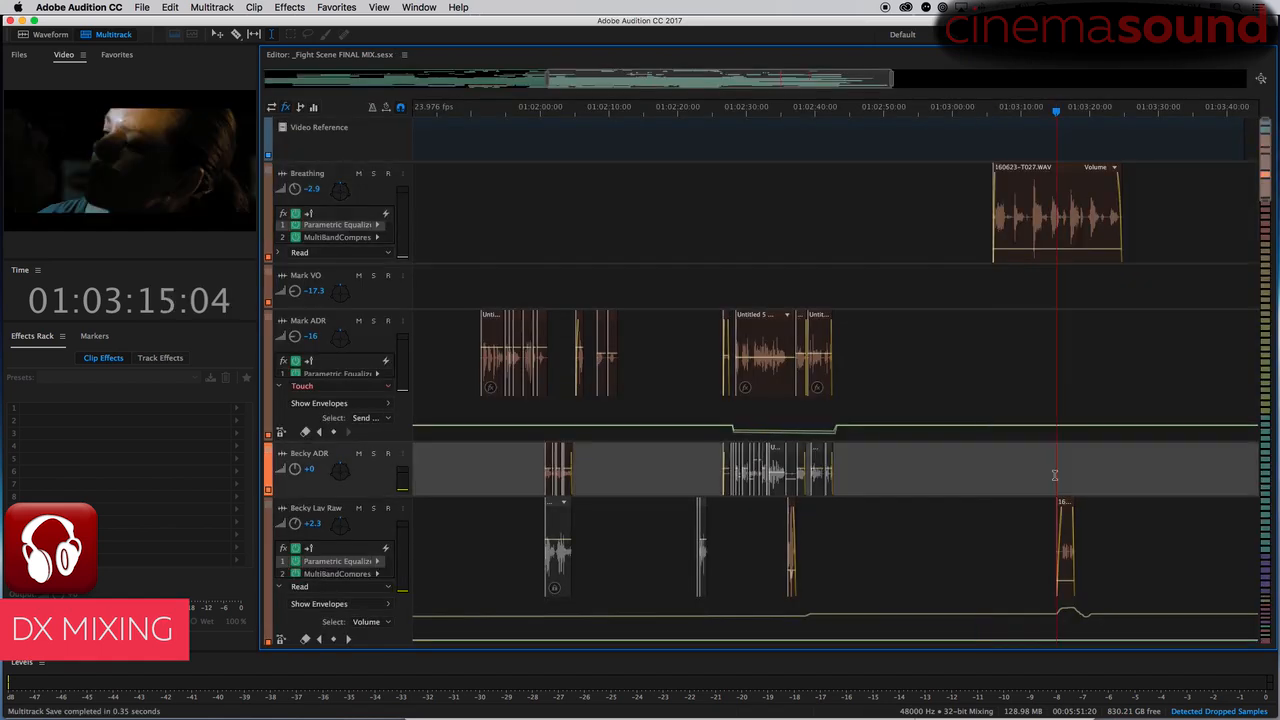
key(equal)
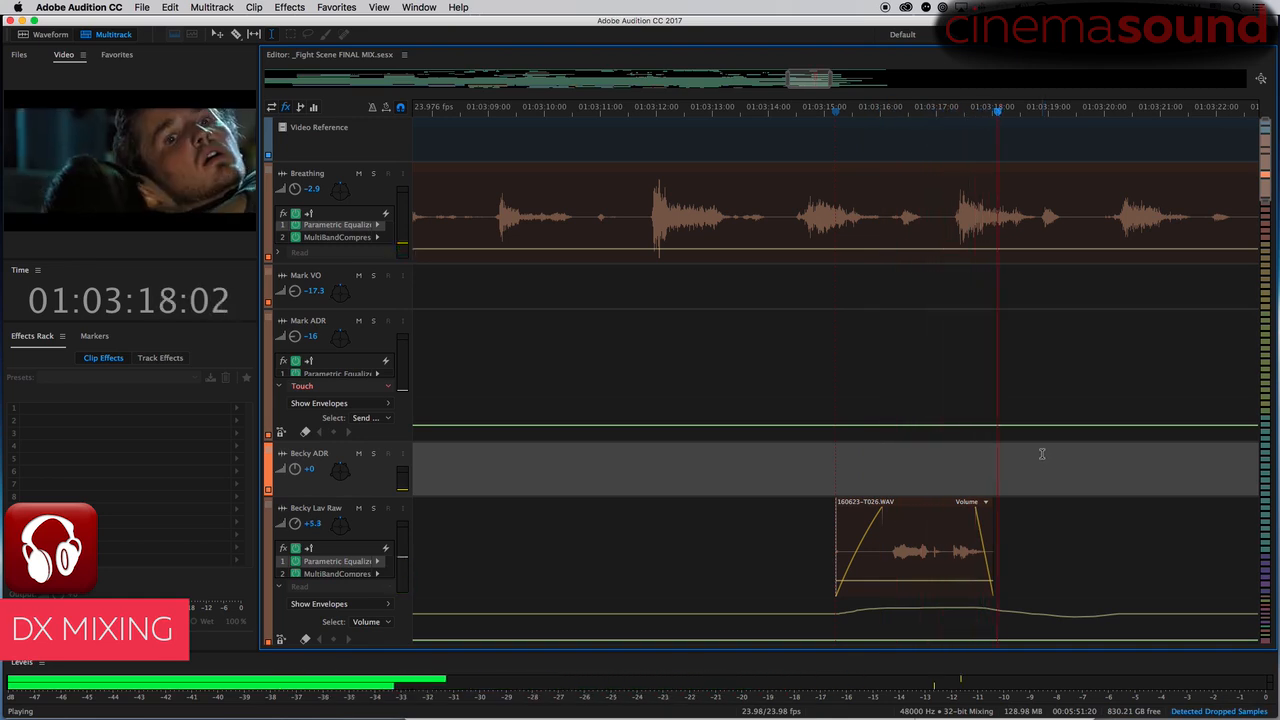
key(space)
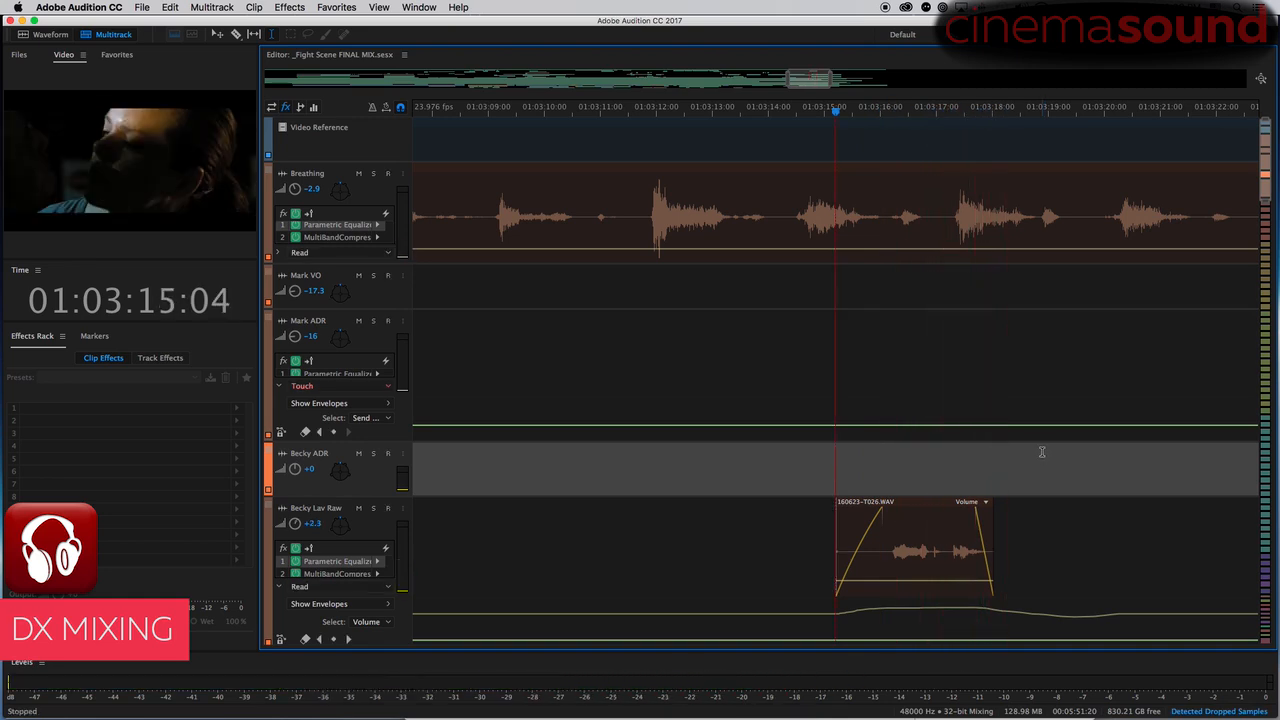
- Insert a Parametric Equalizer in slot 1 of the Becky Lav Raw clip 160623-T026.WAV and load the macbeth becky CU preset
click(865, 466)
click(914, 509)
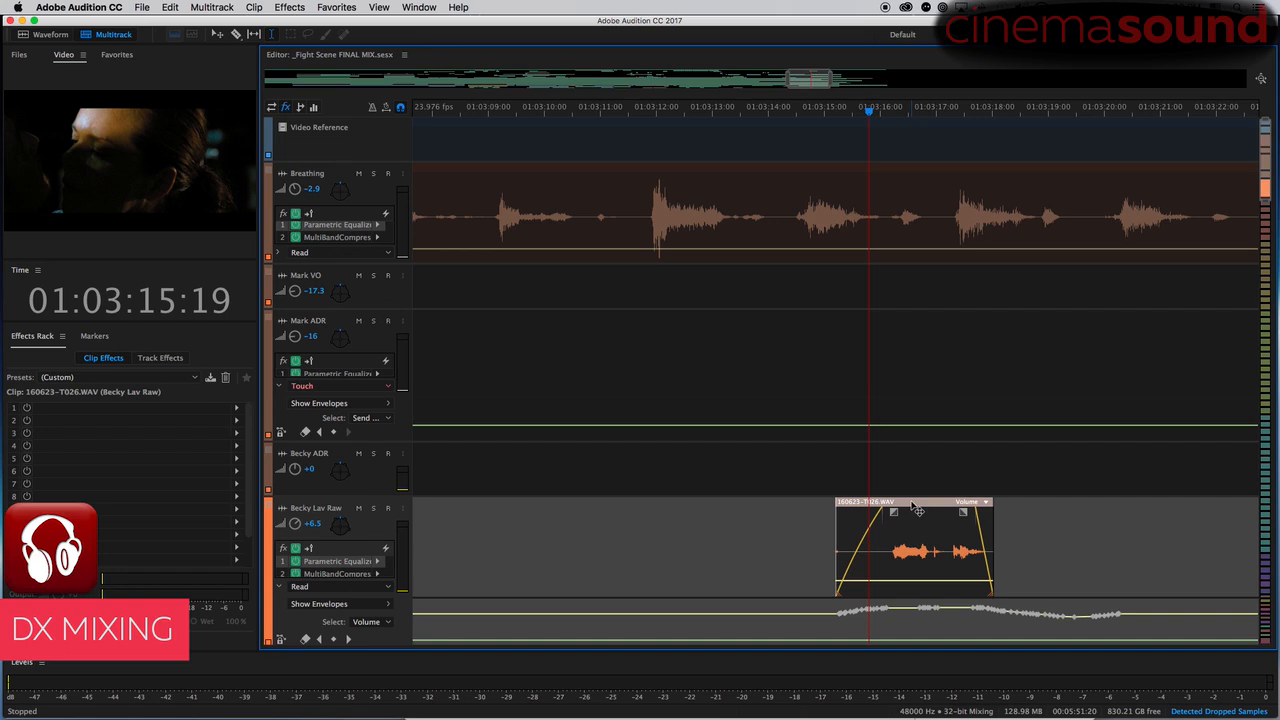
click(235, 411)
mouse_move(334, 479)
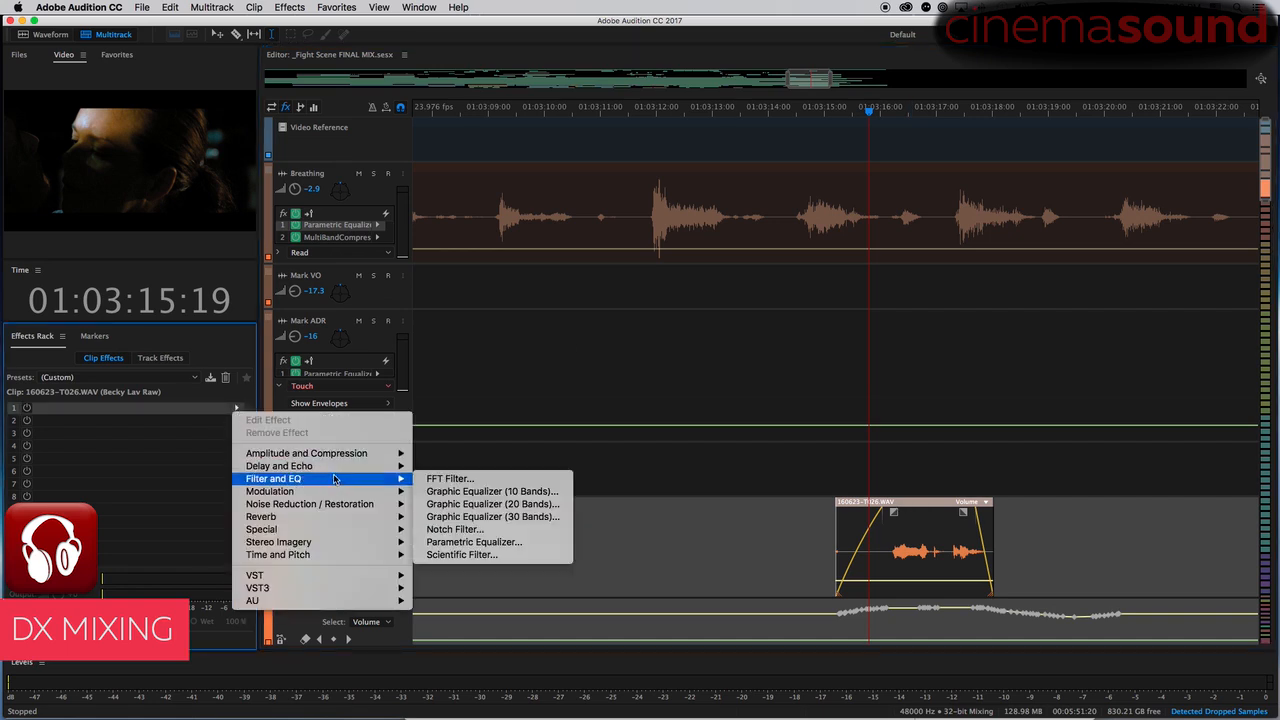
click(491, 541)
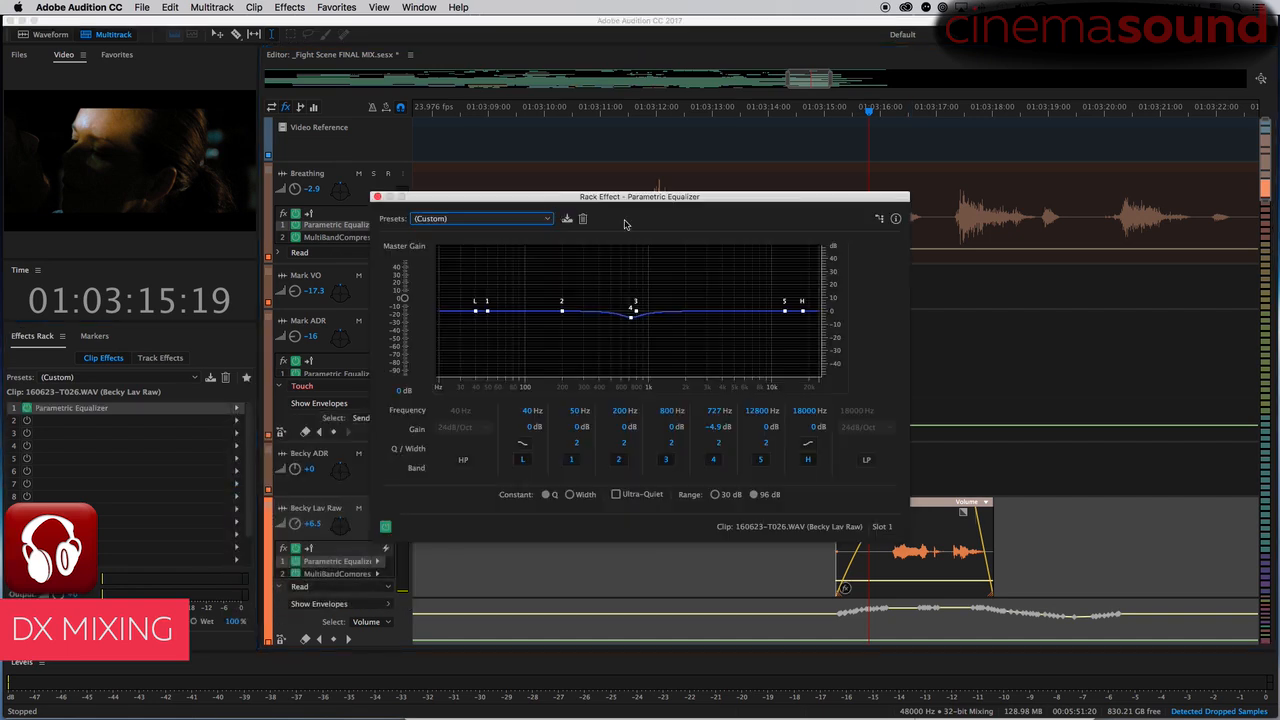
click(523, 222)
click(500, 548)
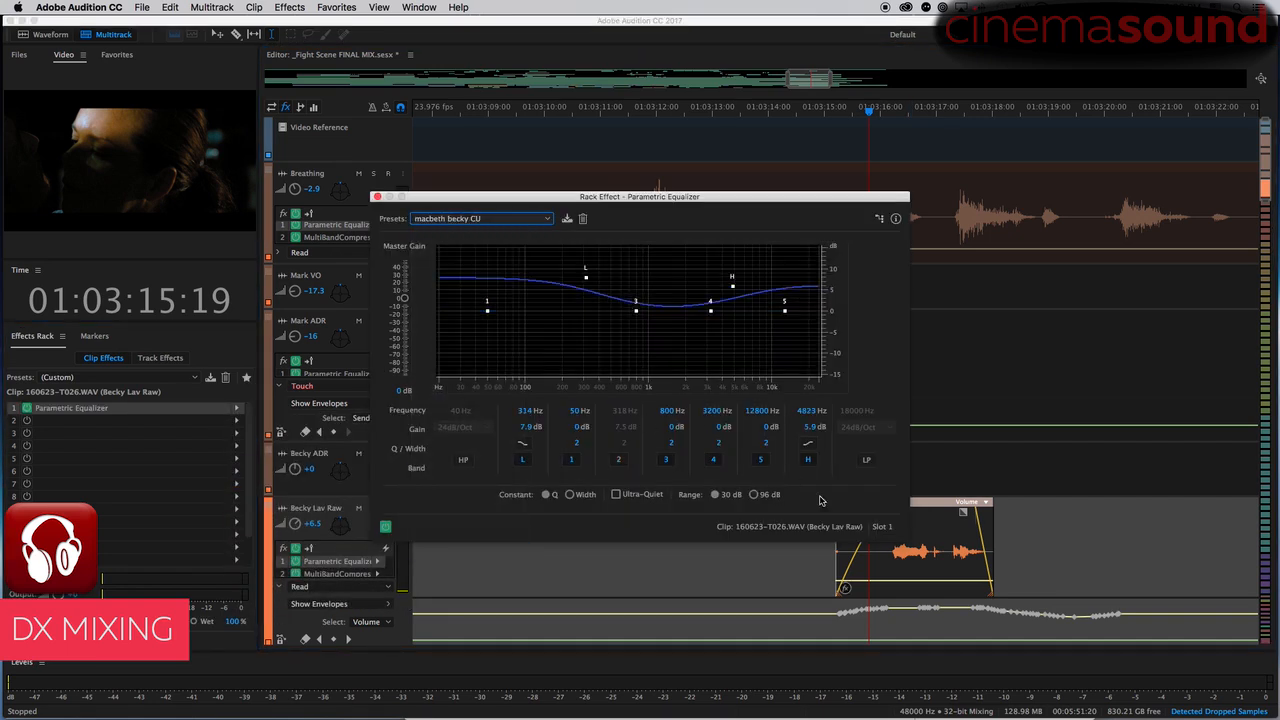
- Audition the equalized Becky Lav Raw clip in the mix and soloed, then unsolo the track and close the equalizer
click(820, 562)
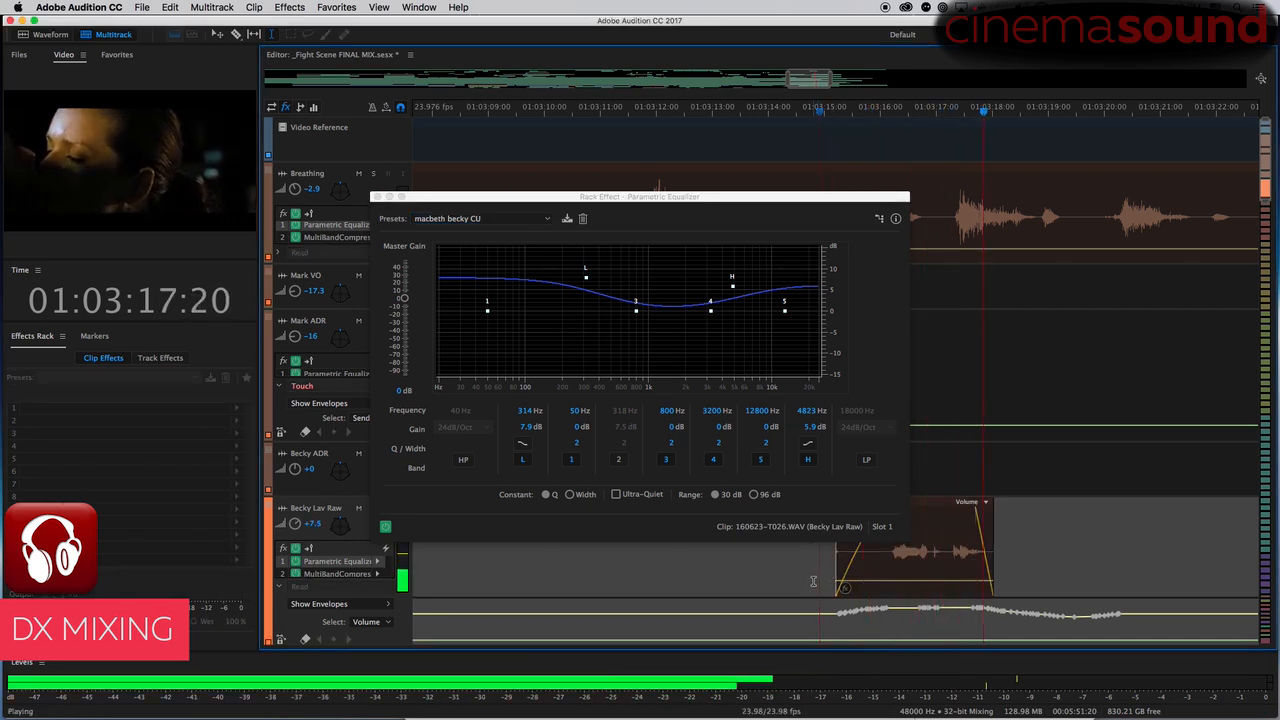
key(space)
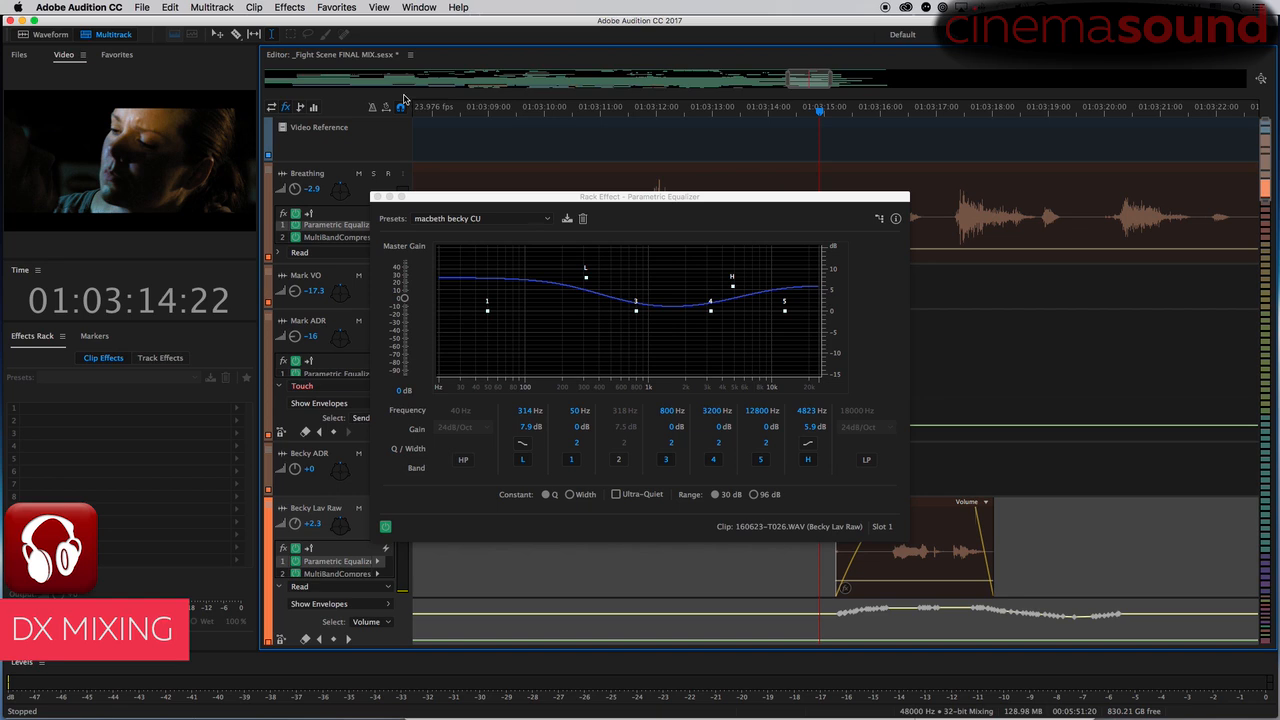
click(829, 561)
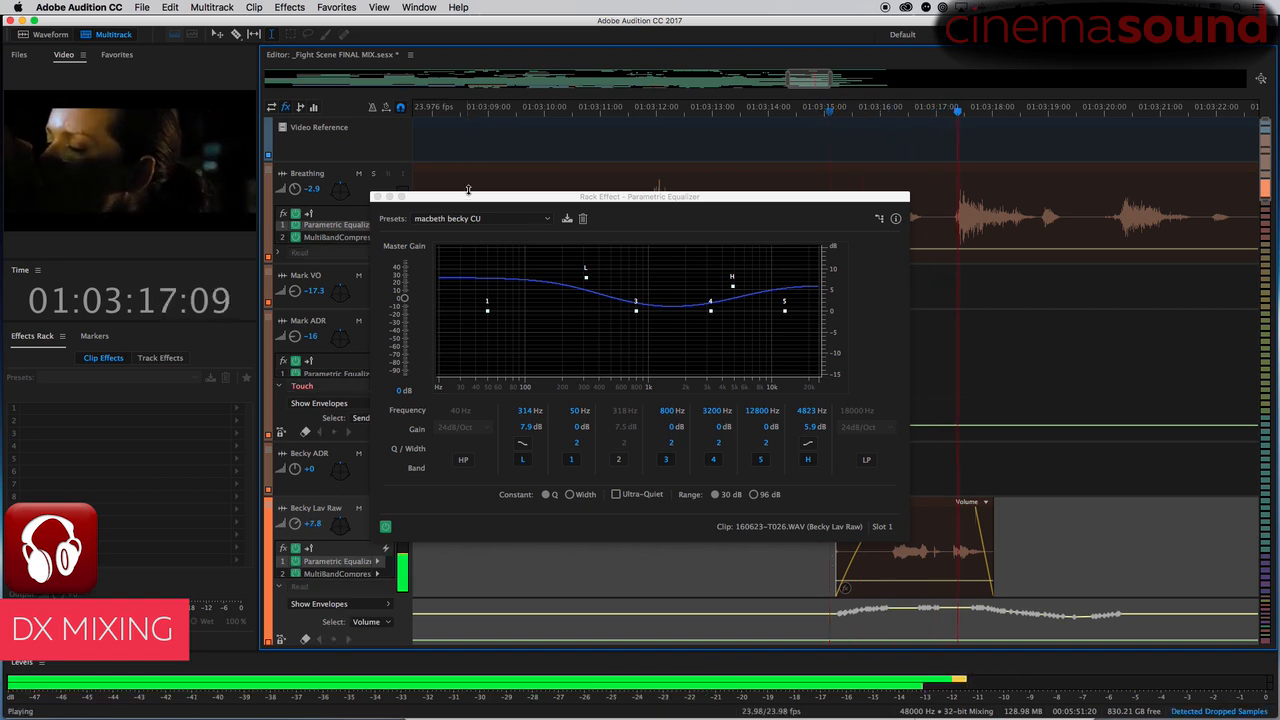
drag(458, 197, 492, 178)
key(space)
click(374, 509)
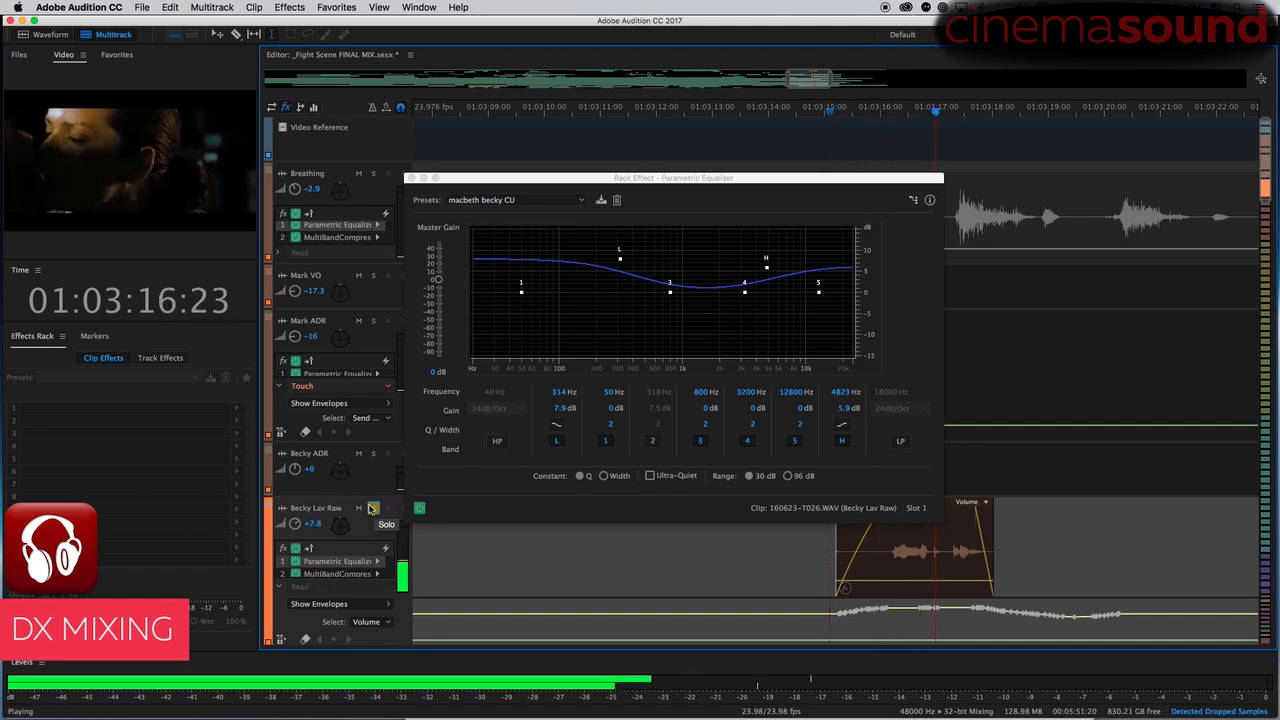
key(space)
click(374, 510)
click(410, 178)
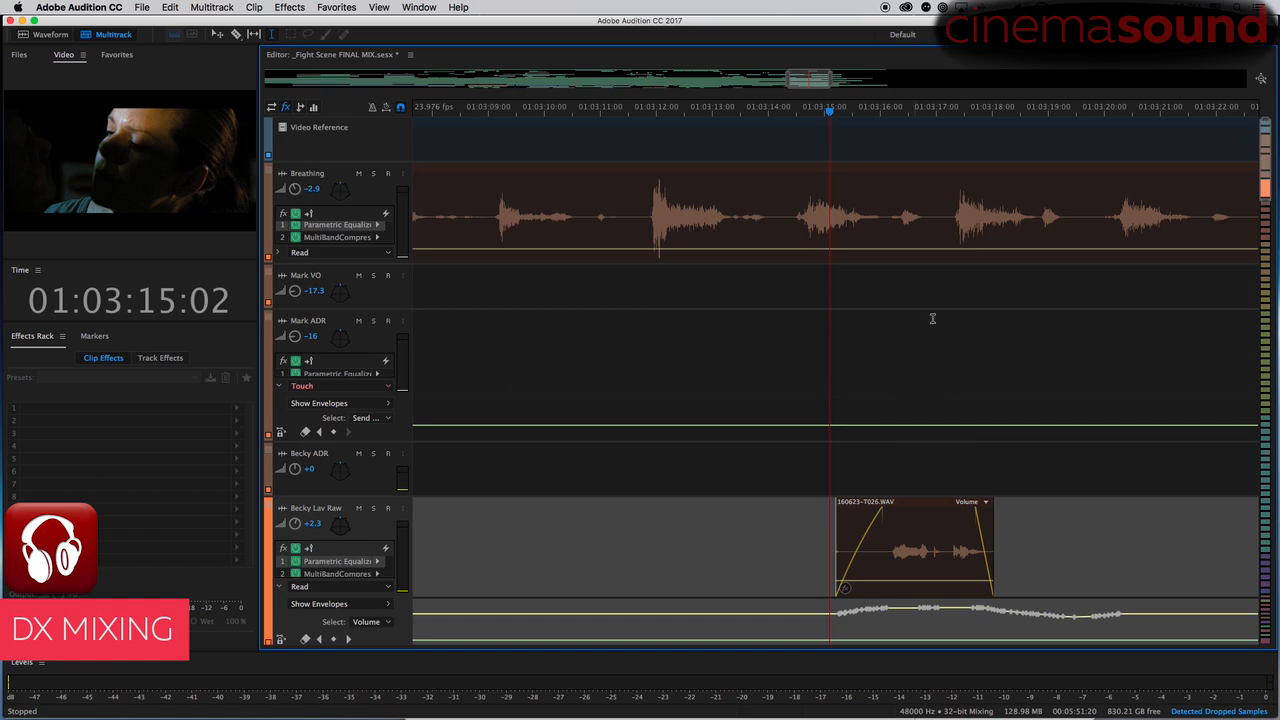
- Apply the DeHummer with its (Default) preset to the whole source file of the Becky Lav Raw clip and return to the multitrack
double_click(927, 510)
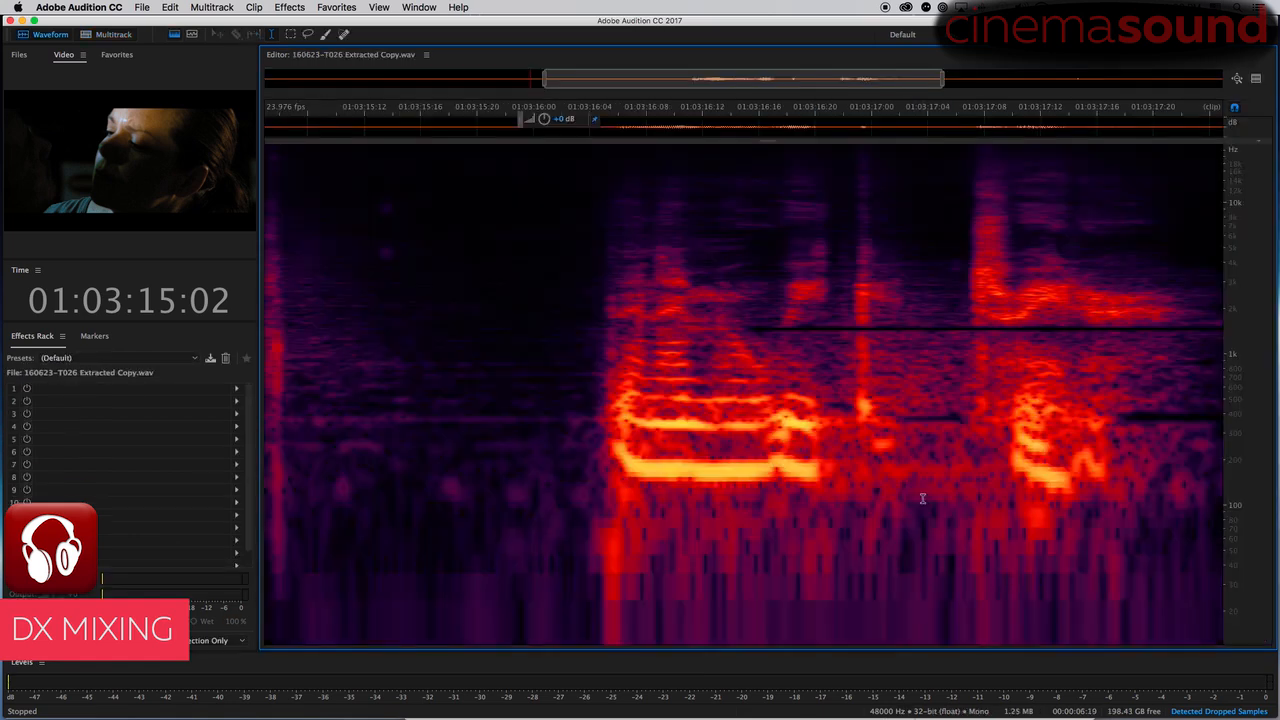
key(super+a)
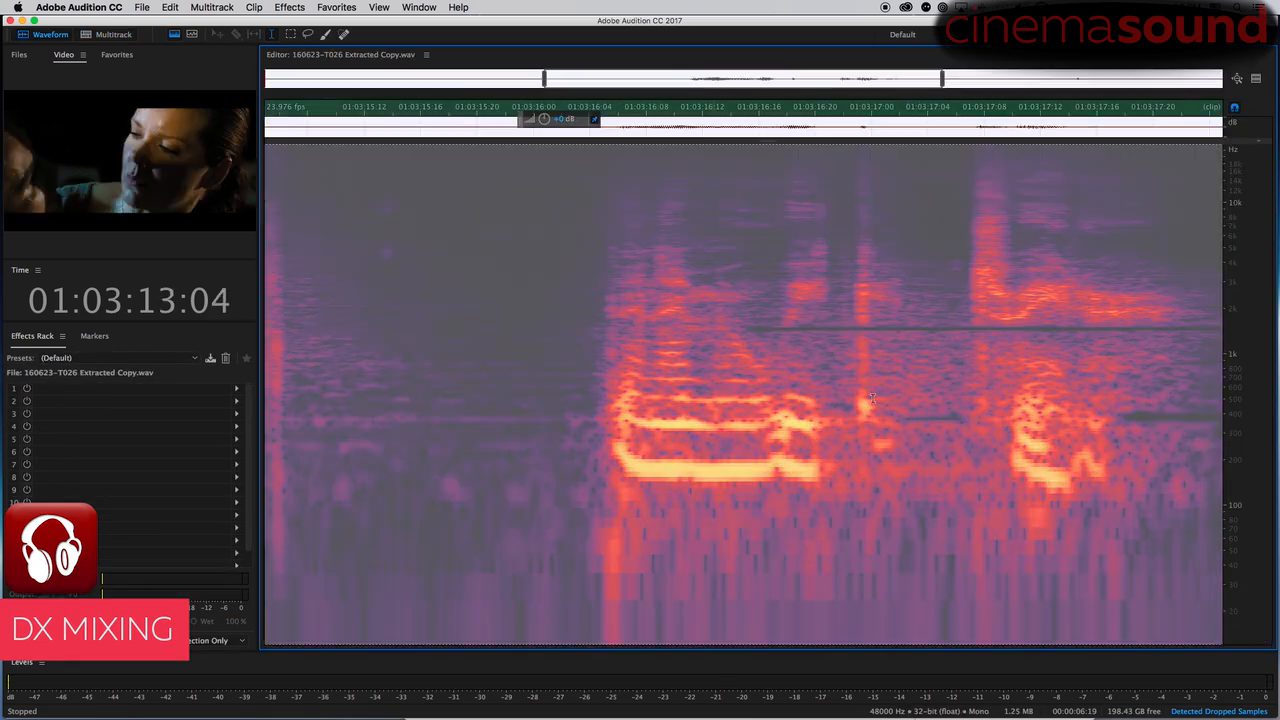
click(289, 7)
mouse_move(425, 300)
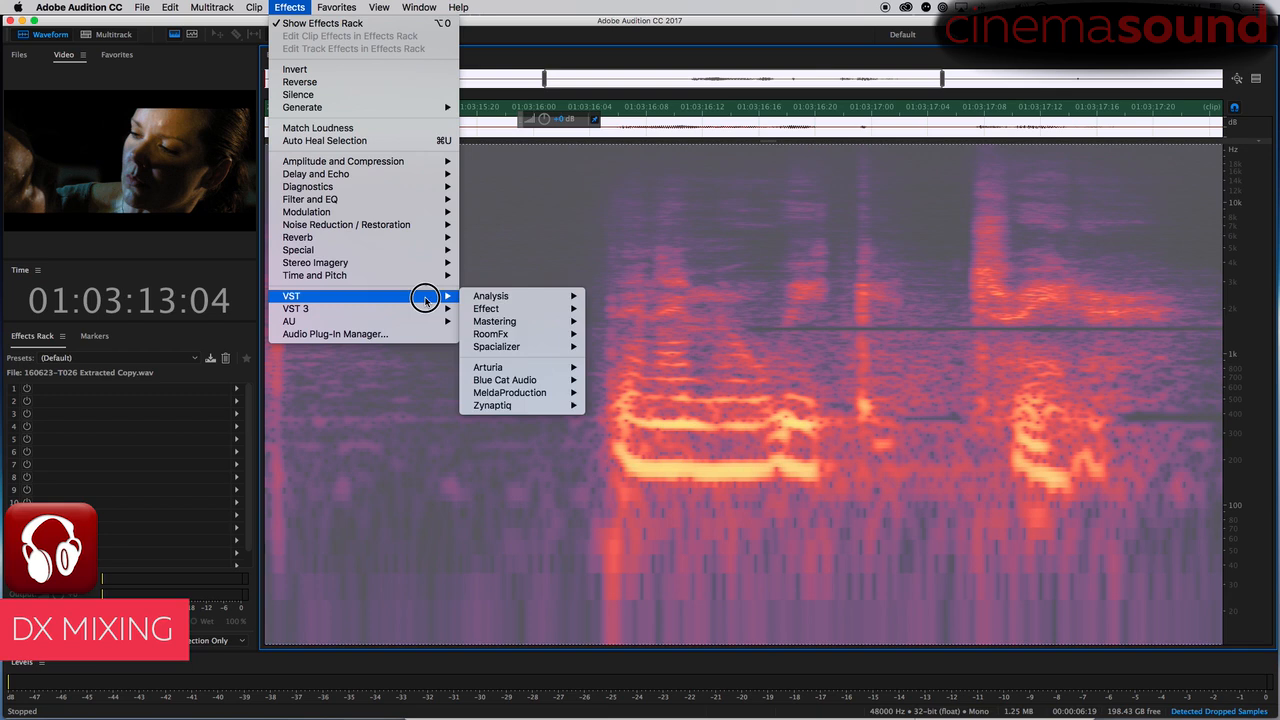
mouse_move(420, 228)
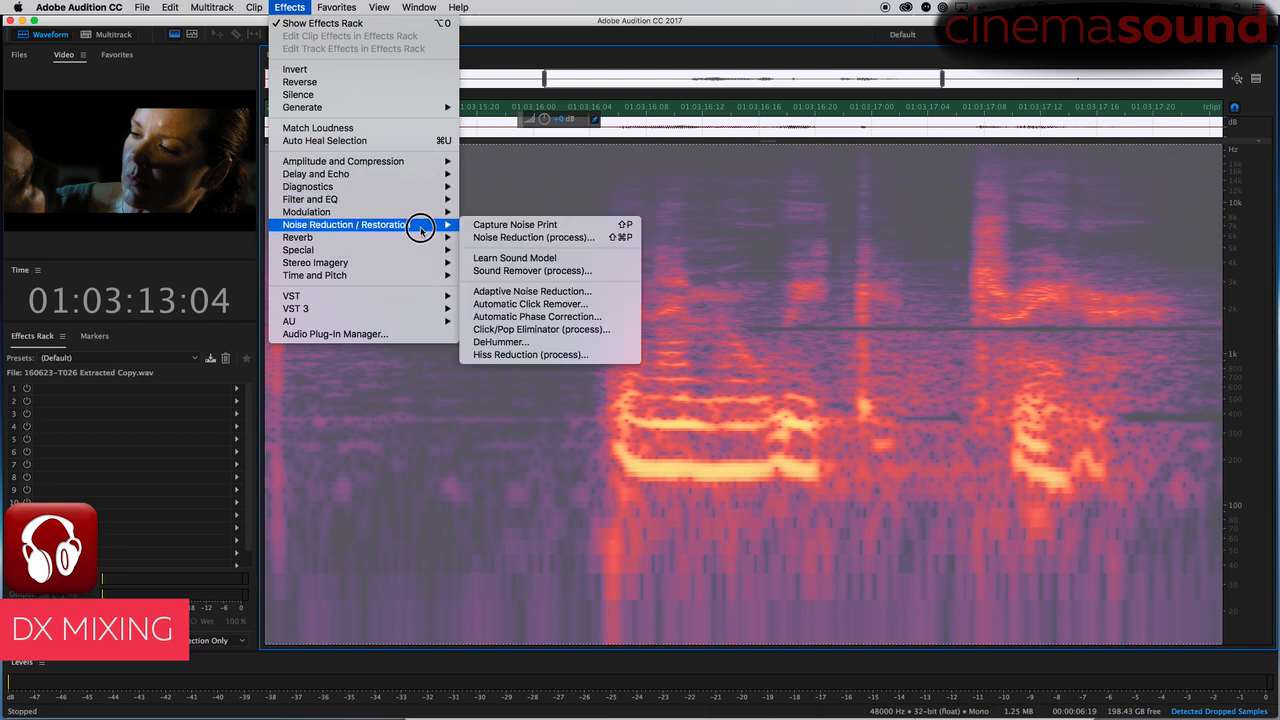
click(505, 342)
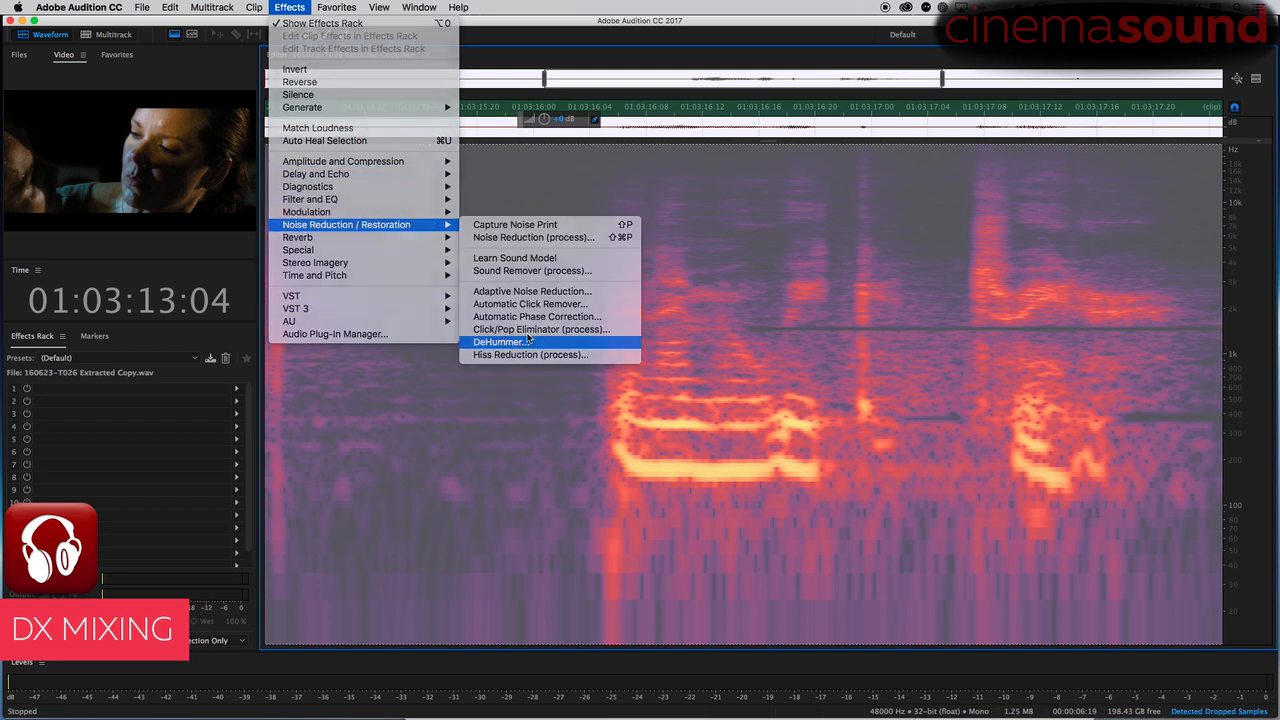
click(513, 522)
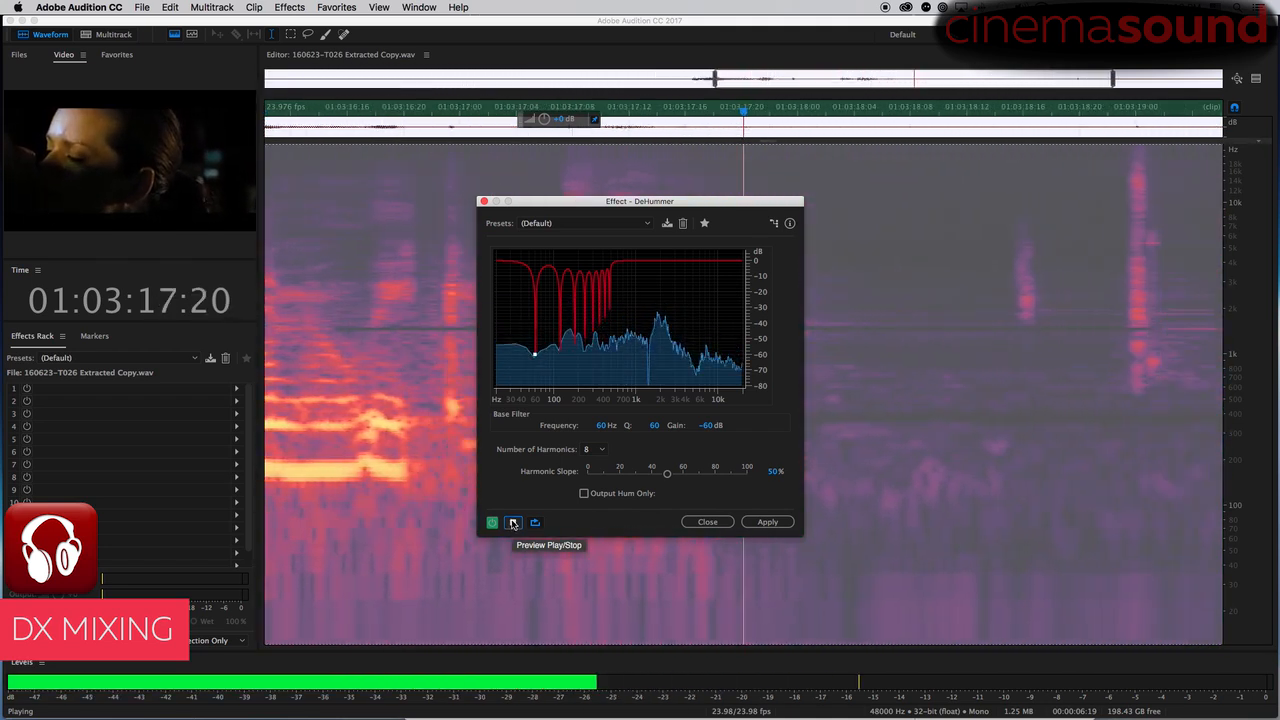
click(513, 522)
click(768, 522)
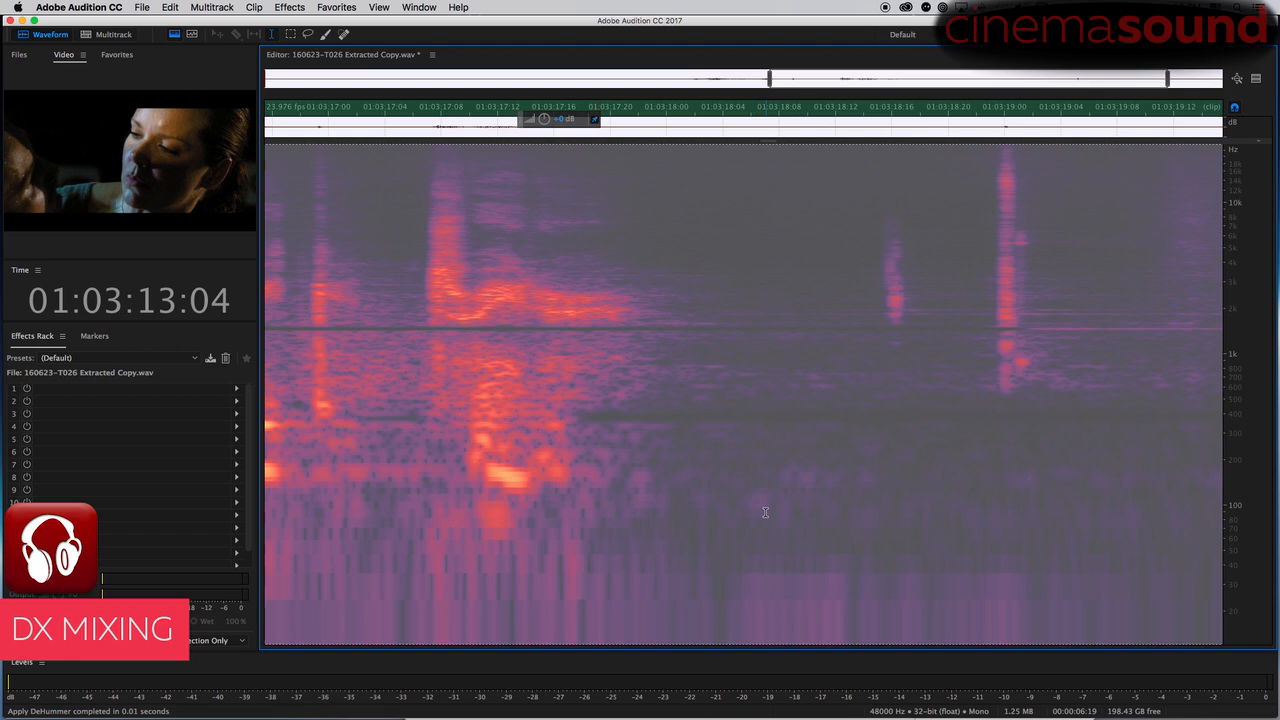
key(8)
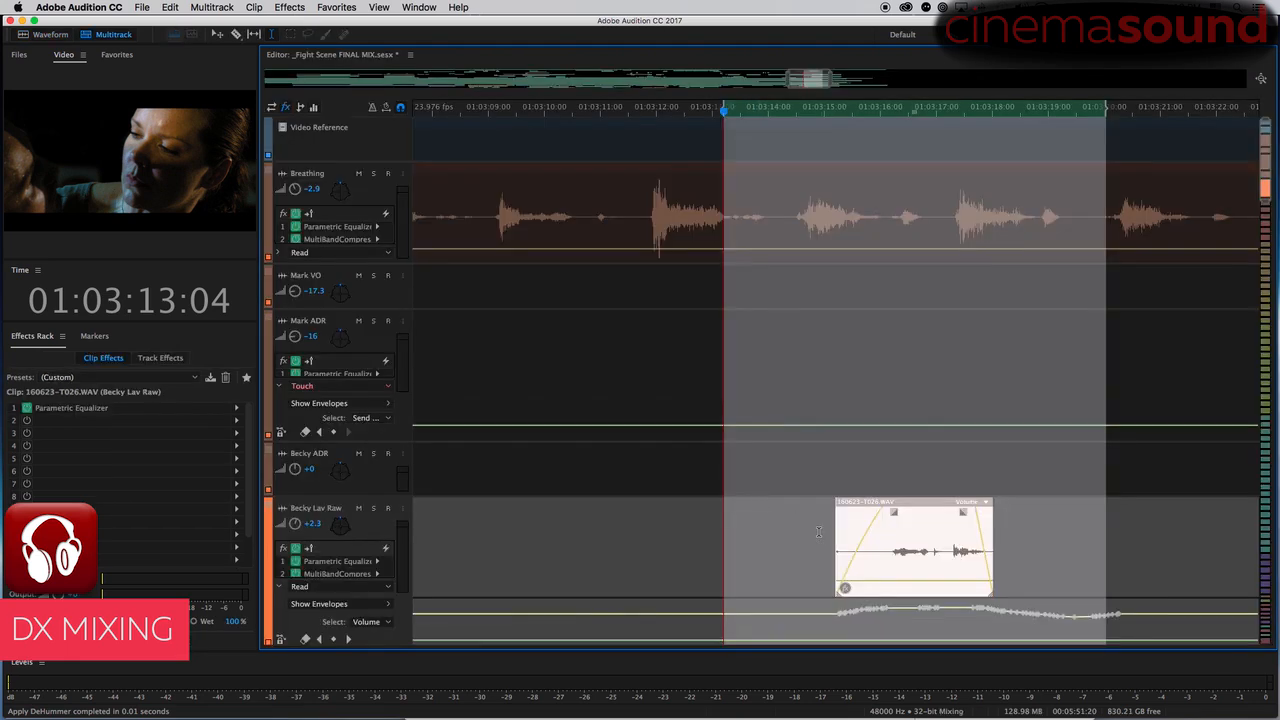
- Play the dehummed Becky Lav Raw clip in the mix and return to just before it
click(818, 532)
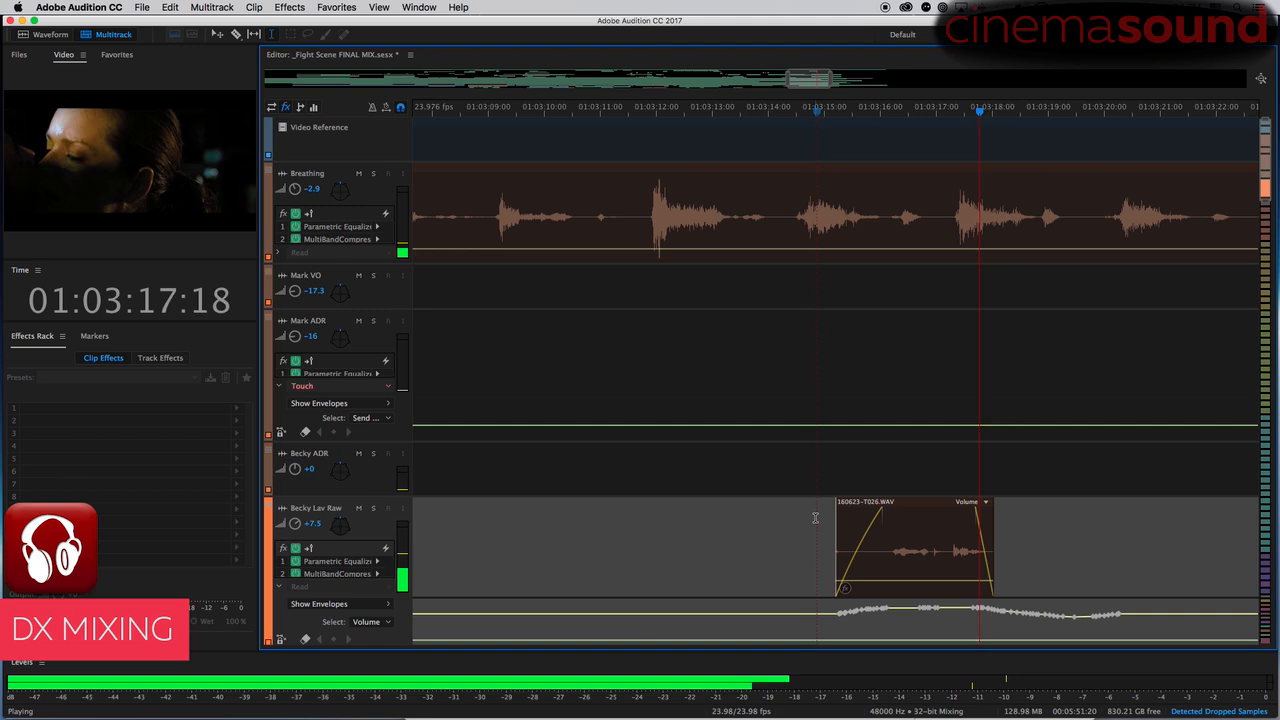
key(space)
click(800, 521)
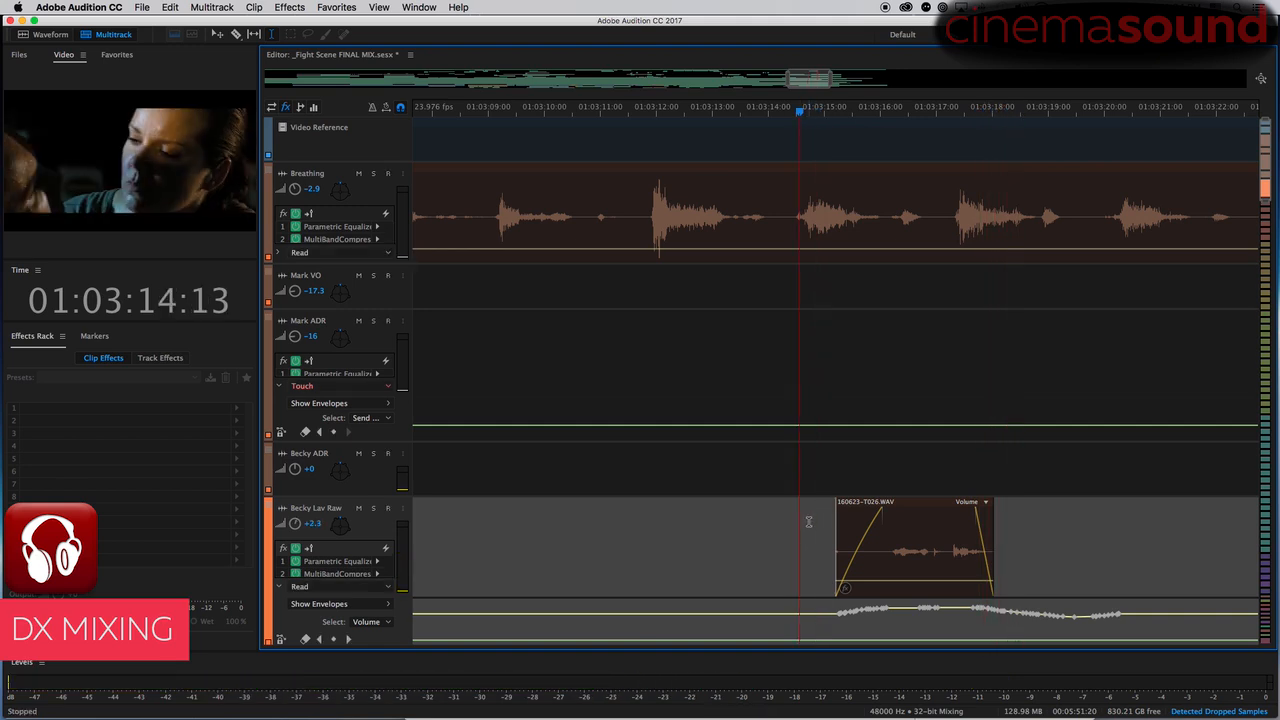
- Hide the Becky Lav Raw envelopes, lower the Breathing clip's volume envelope to about -34.6 dB and audition the passage from its start
click(281, 588)
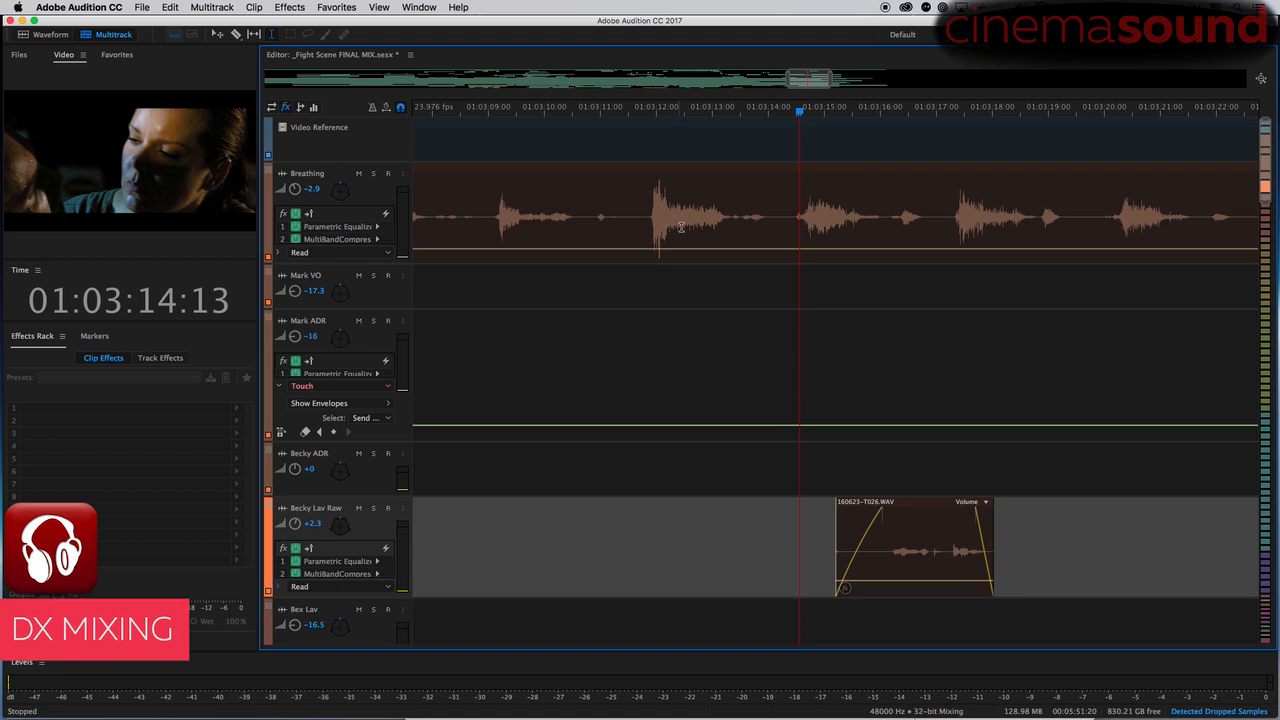
click(377, 195)
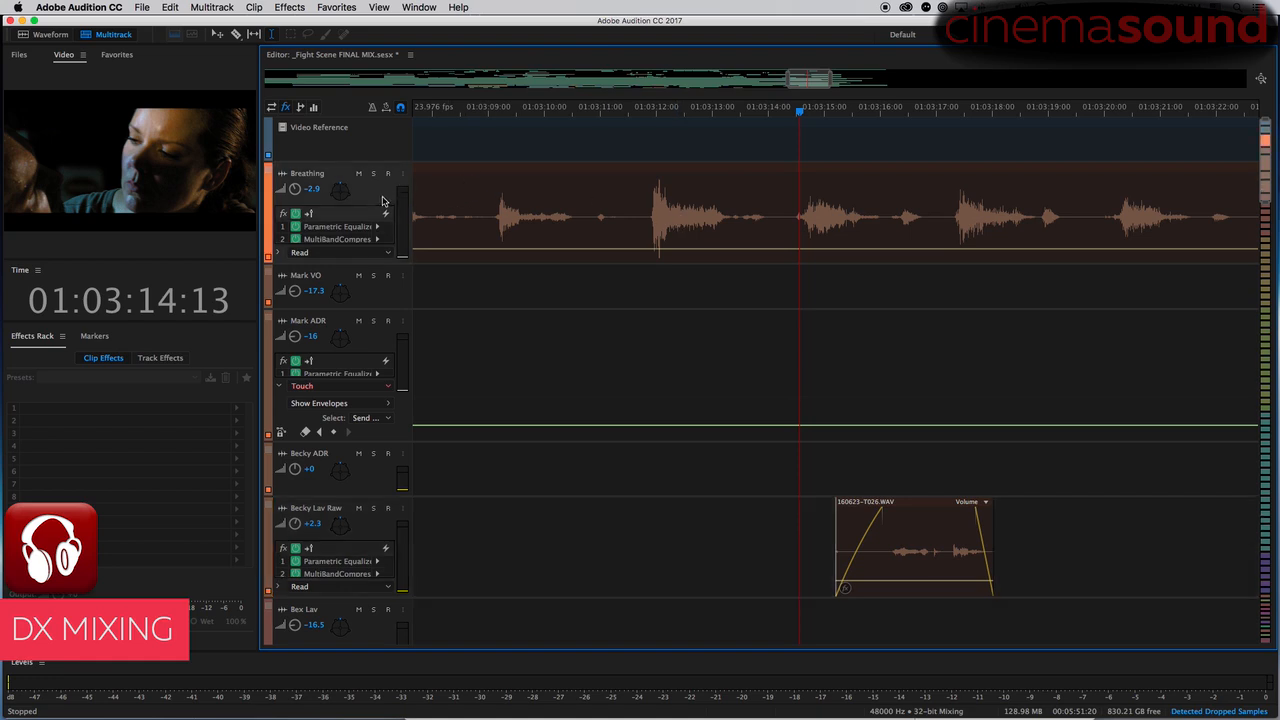
key(alt+2)
key(alt+2)
key(minus)
key(minus)
key(minus)
key(minus)
key(minus)
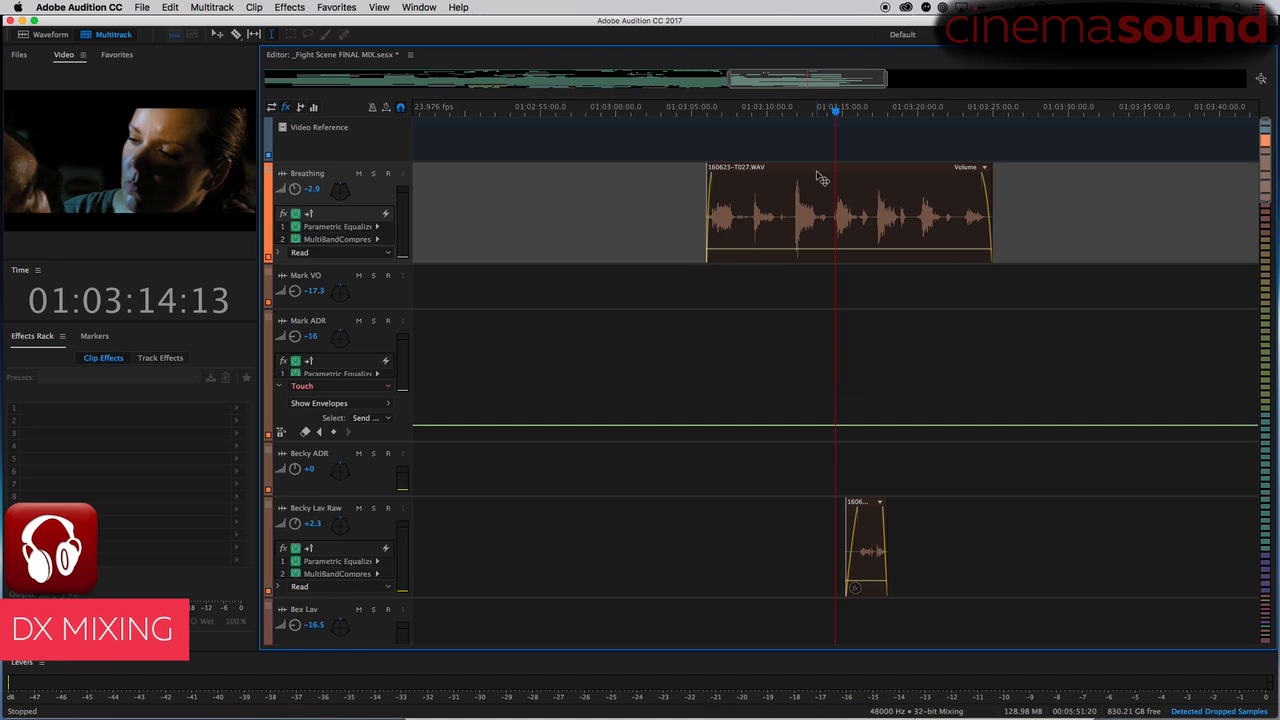
click(822, 175)
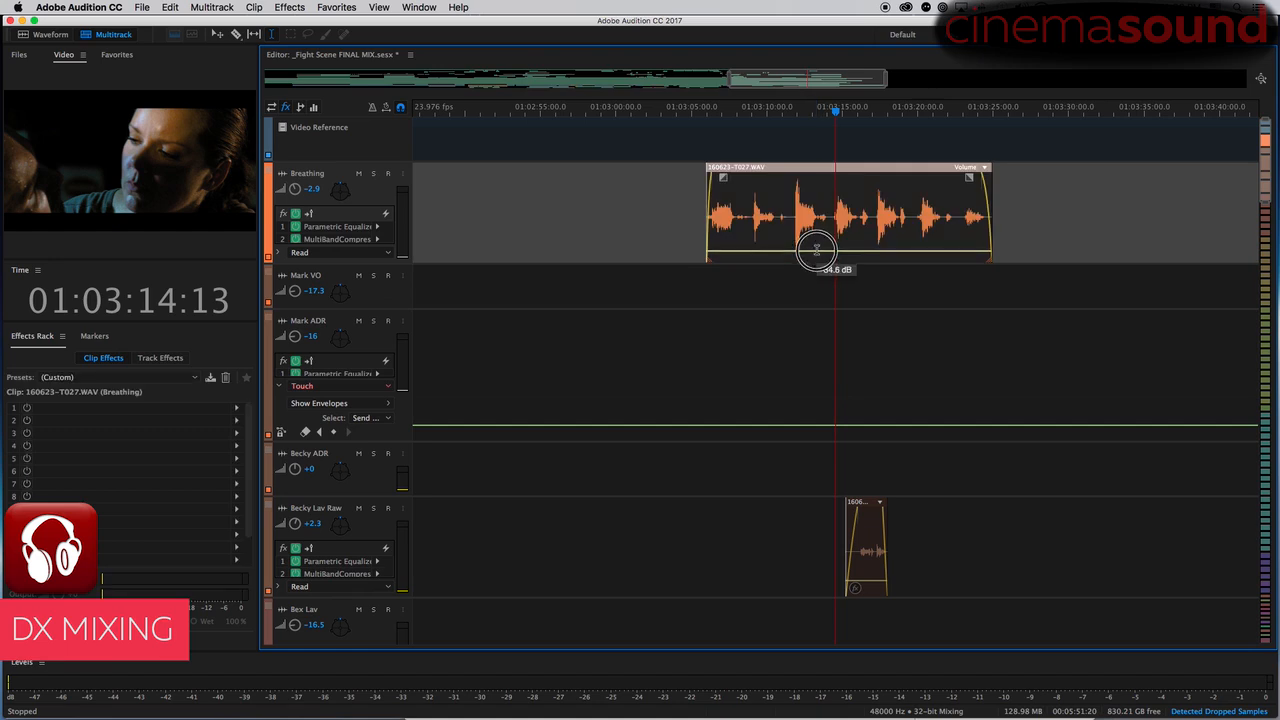
click(702, 209)
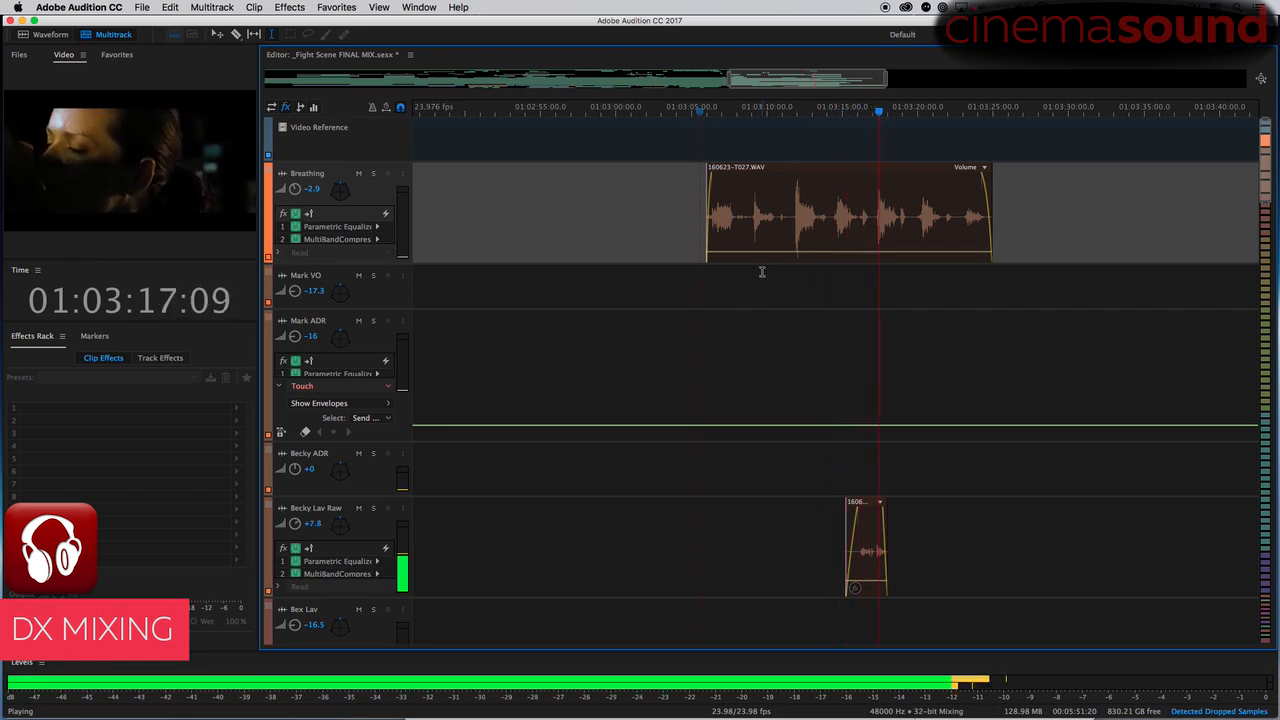
key(space)
- Open the Becky Lav Raw clip's Parametric Equalizer and select the clip's time range for playback
click(872, 510)
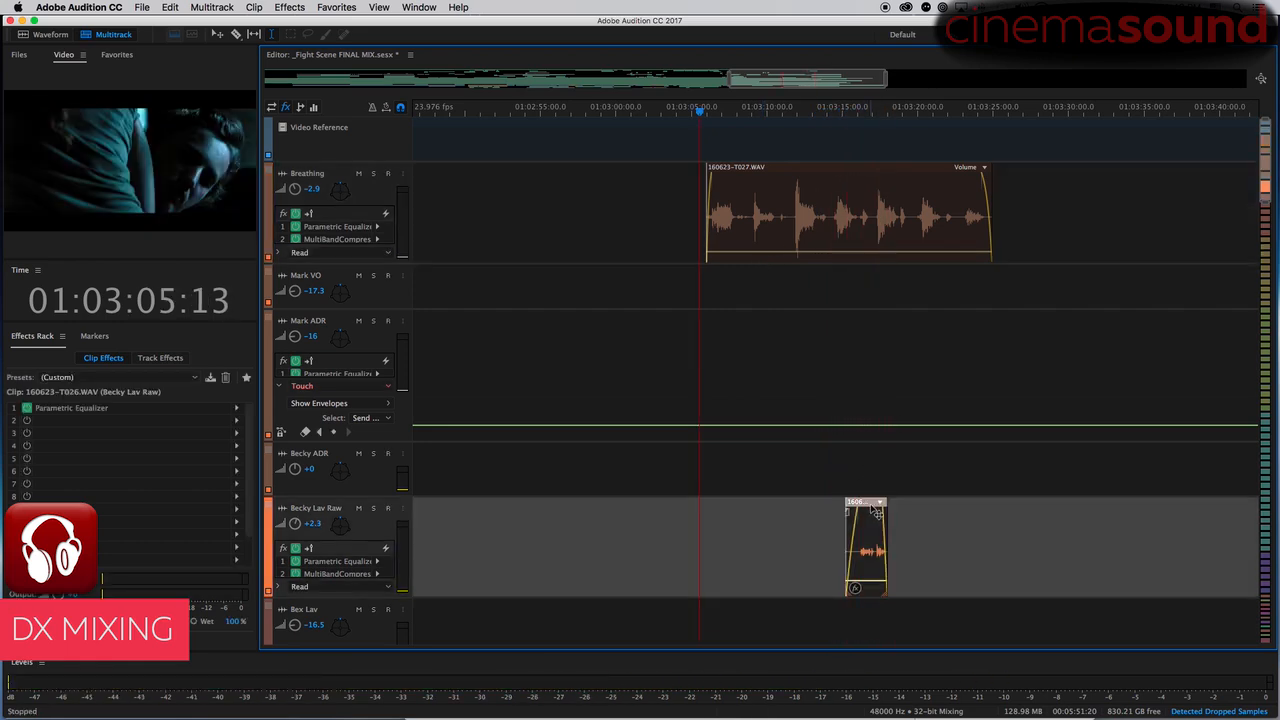
double_click(98, 409)
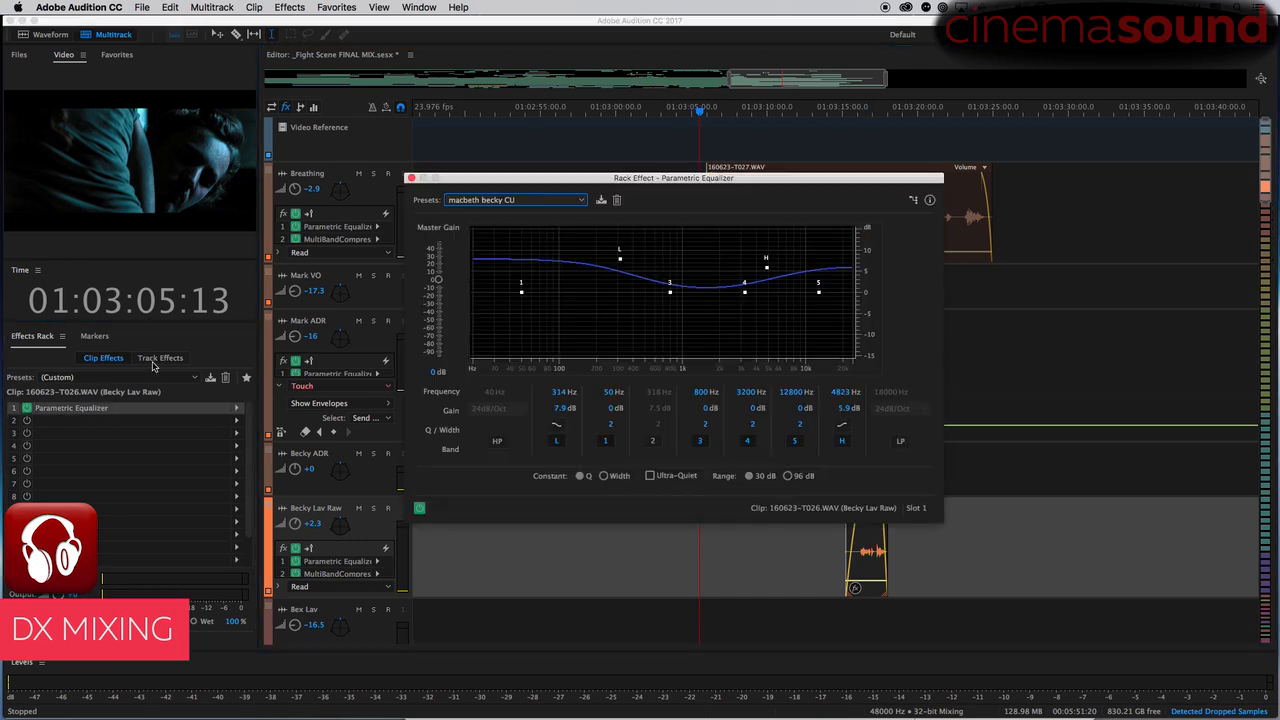
drag(624, 178, 678, 166)
drag(843, 541, 891, 526)
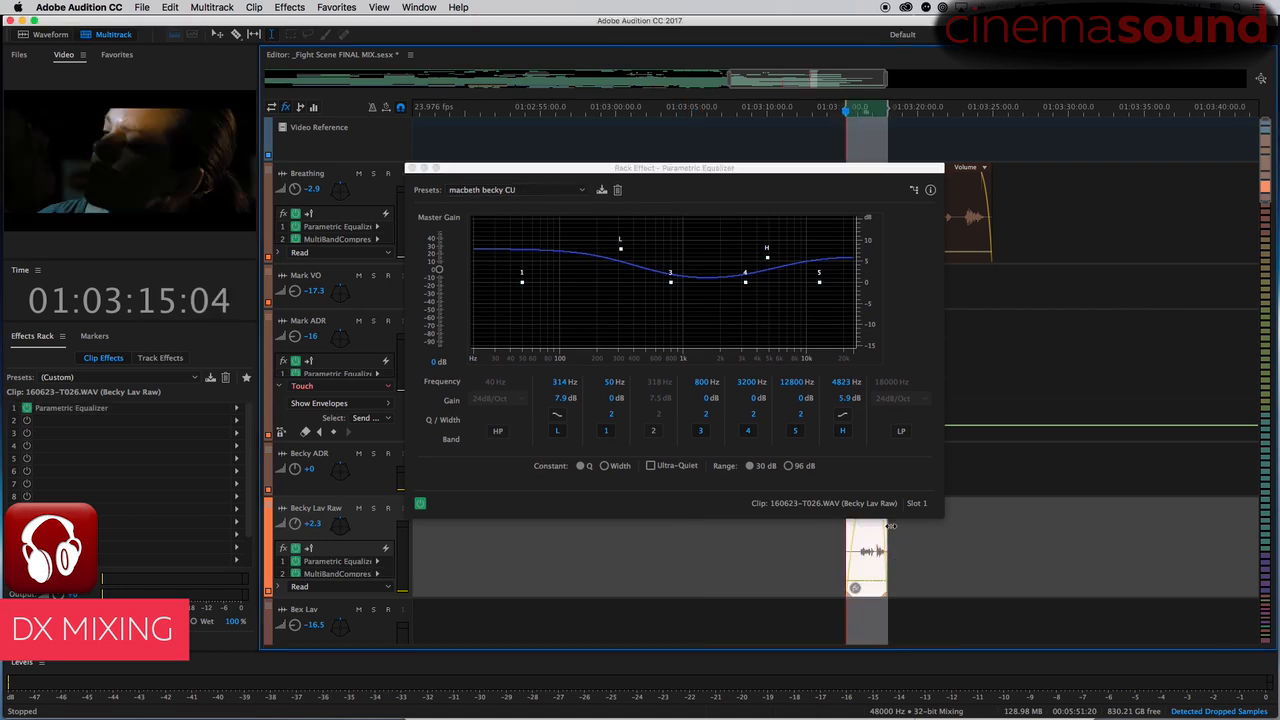
- Enable equalizer band 2 and set it to 281 Hz, 16.1 dB gain and a Q of 1.6 while listening
click(655, 431)
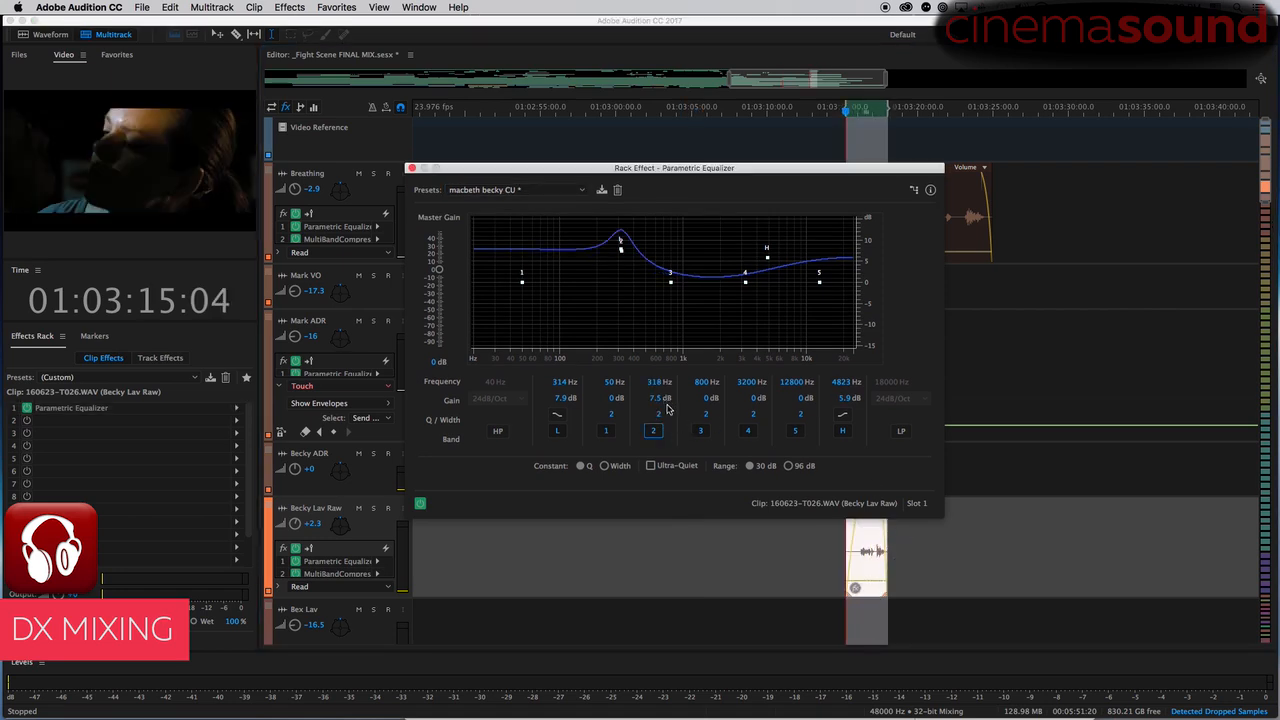
mouse_move(659, 401)
mouse_down()
mouse_move(683, 379)
mouse_move(651, 382)
mouse_move(651, 406)
mouse_move(591, 429)
mouse_move(673, 401)
mouse_up()
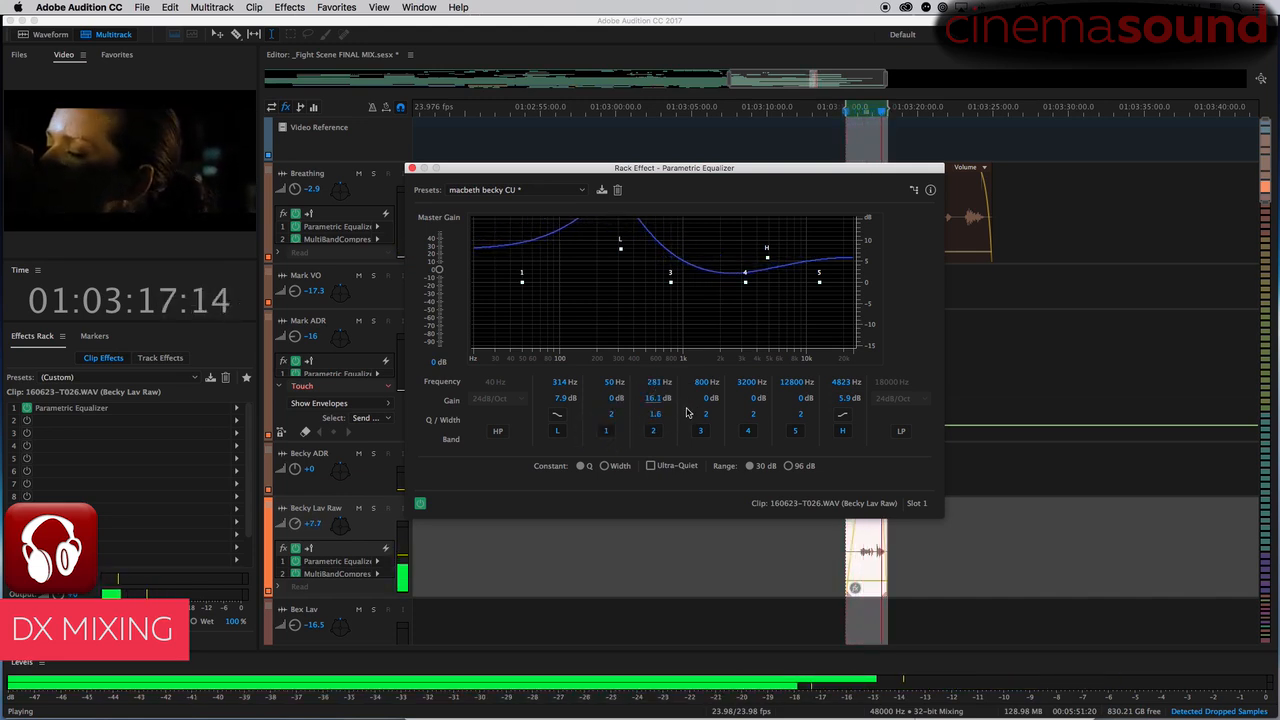
key(space)
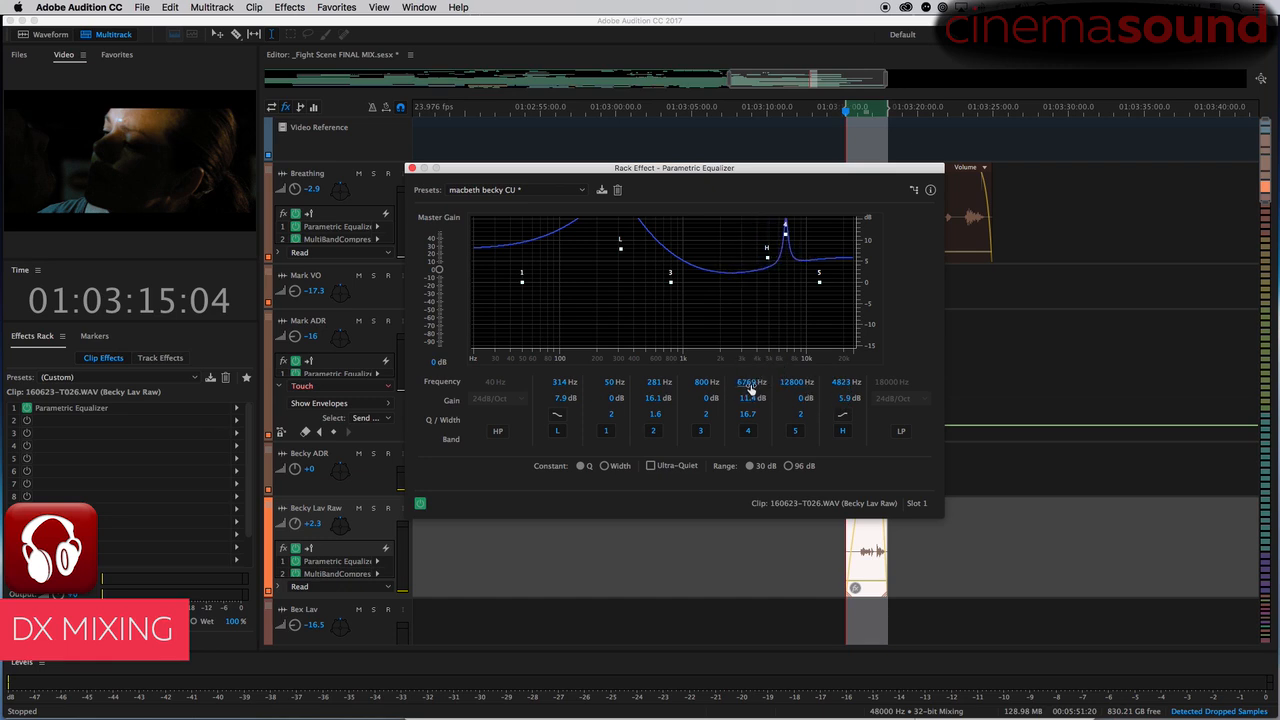
- Sweep band 4's frequency during playback and set it as a narrow cut at 7340 Hz, -7.3 dB gain and Q 14.4
mouse_move(750, 386)
mouse_down()
mouse_move(798, 394)
mouse_move(749, 390)
mouse_up()
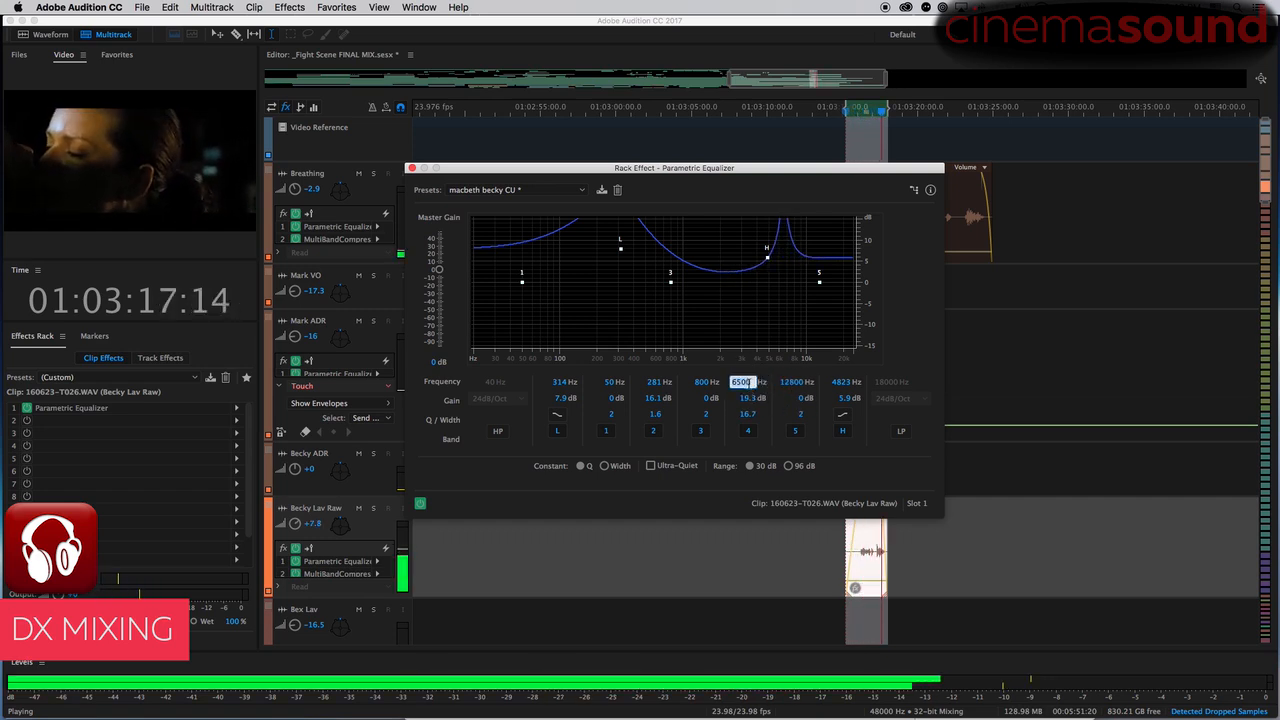
drag(753, 388, 749, 389)
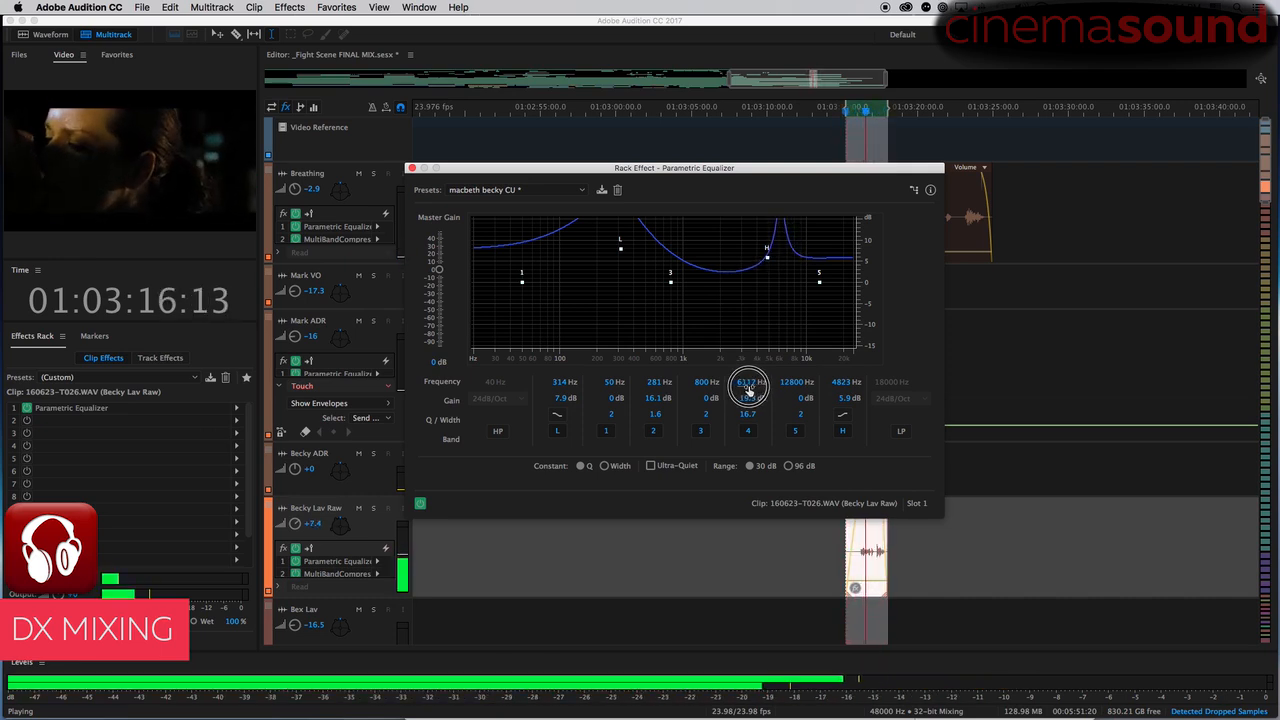
drag(746, 390, 755, 390)
drag(752, 388, 755, 388)
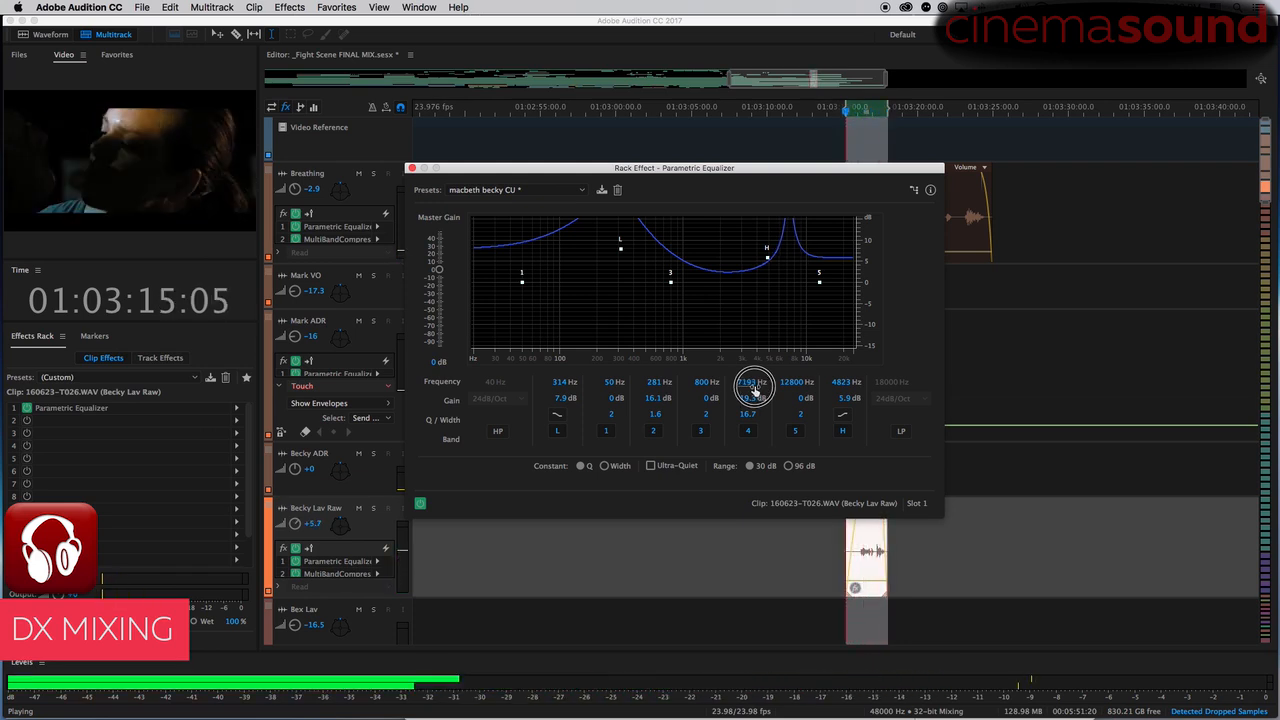
drag(755, 388, 753, 389)
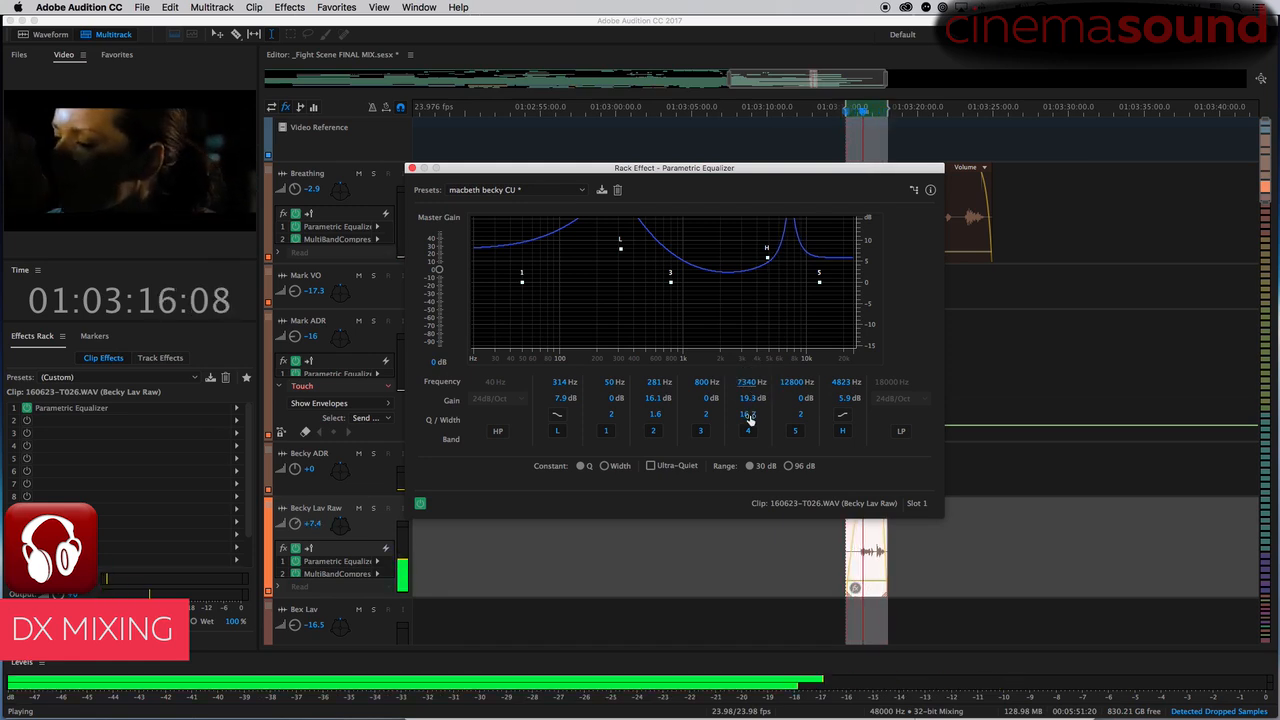
drag(751, 424, 641, 474)
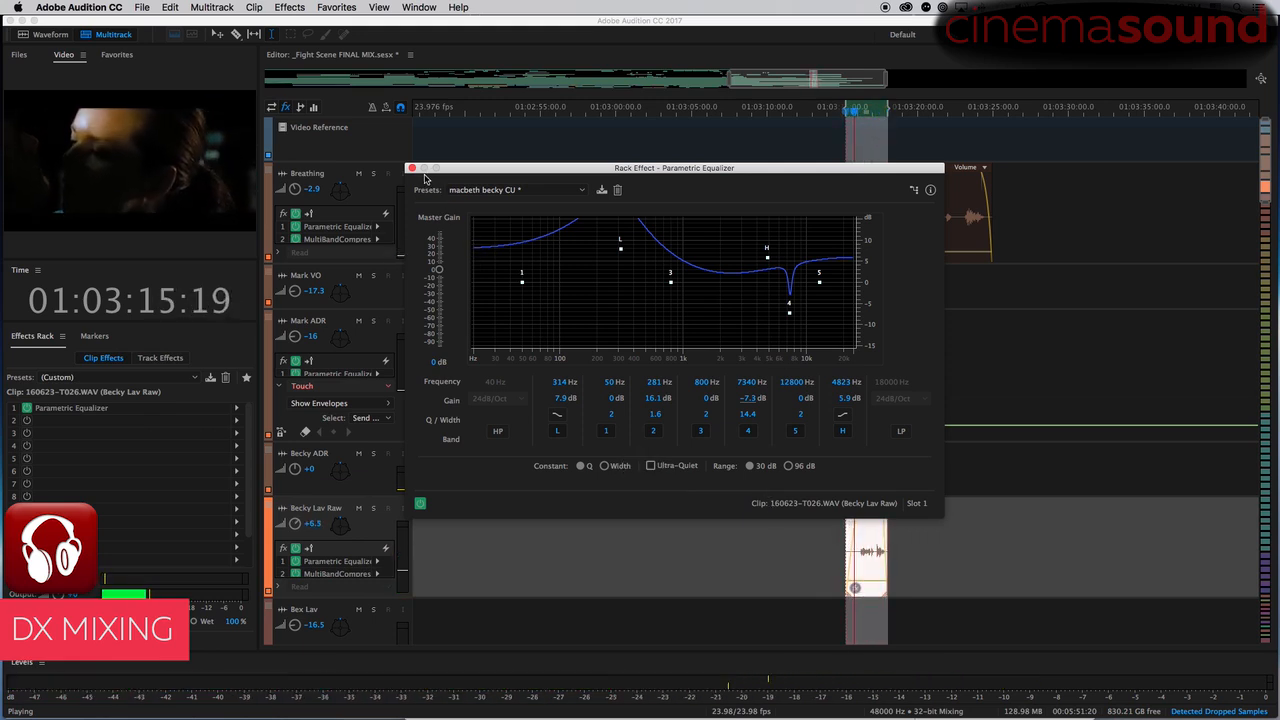
- Compare the clip with the equalizer bypassed and enabled, close the equalizer and audition the clip from just before its start
click(420, 504)
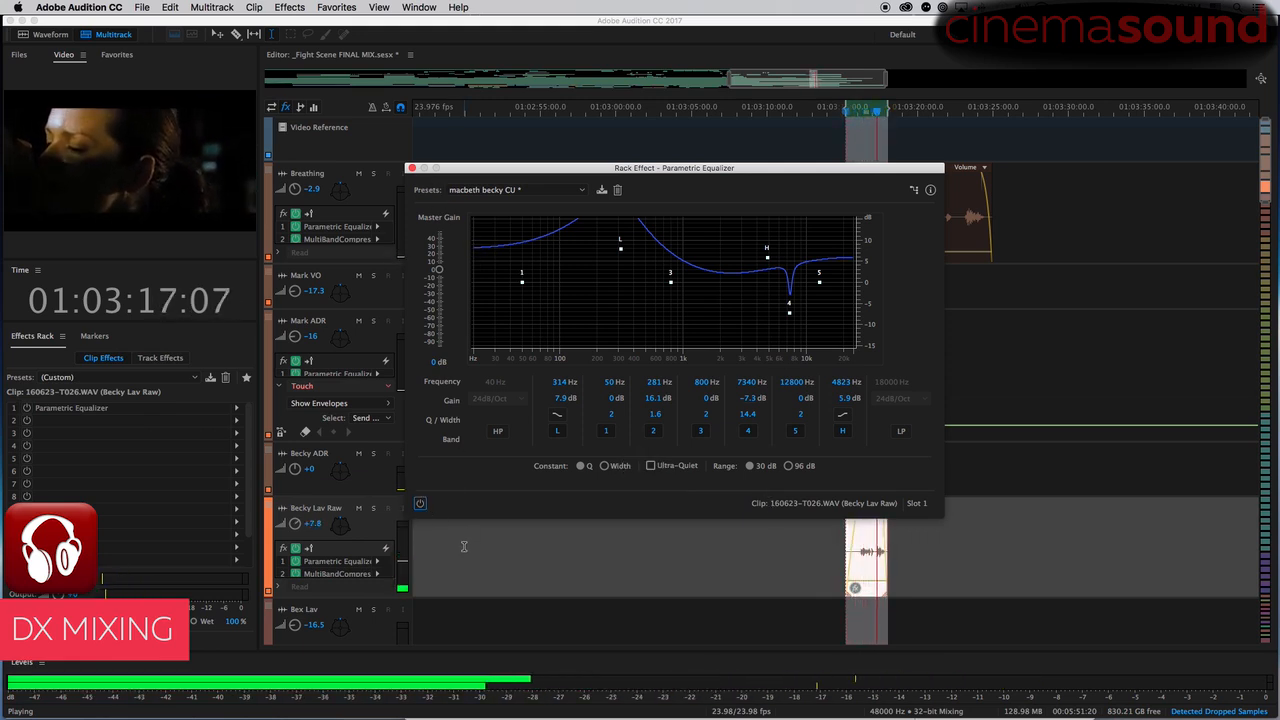
click(420, 503)
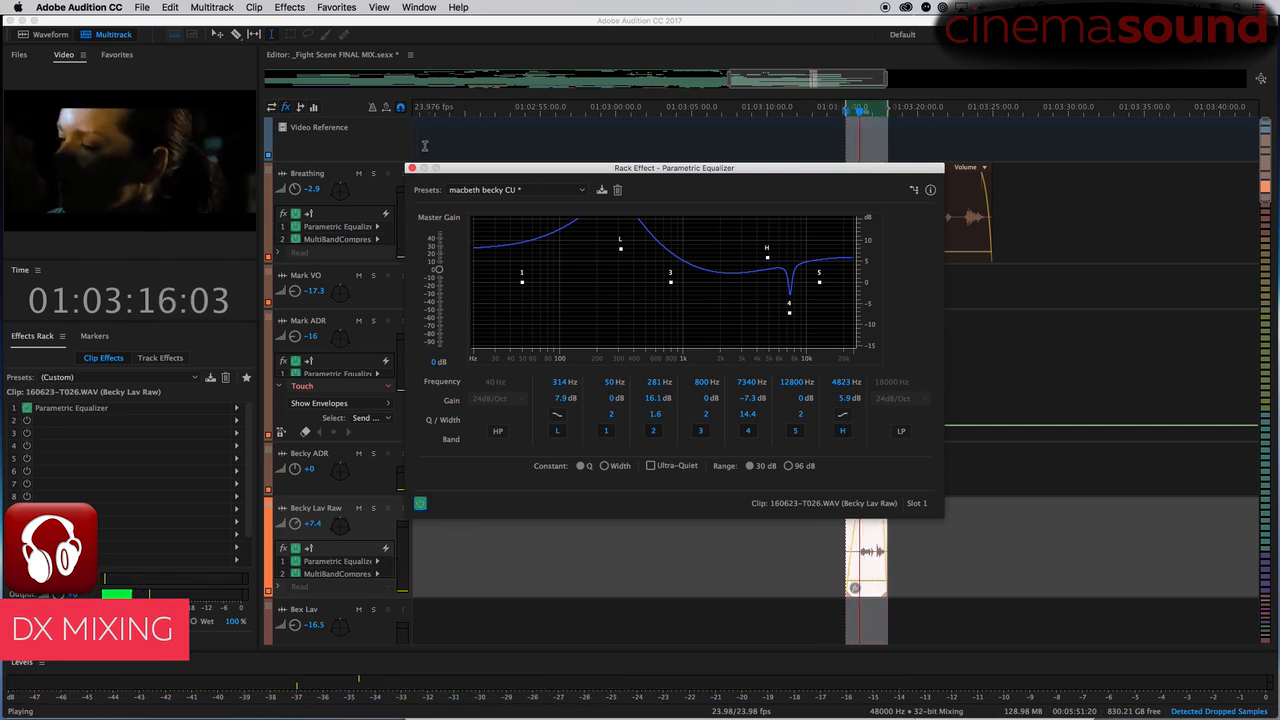
click(410, 168)
key(space)
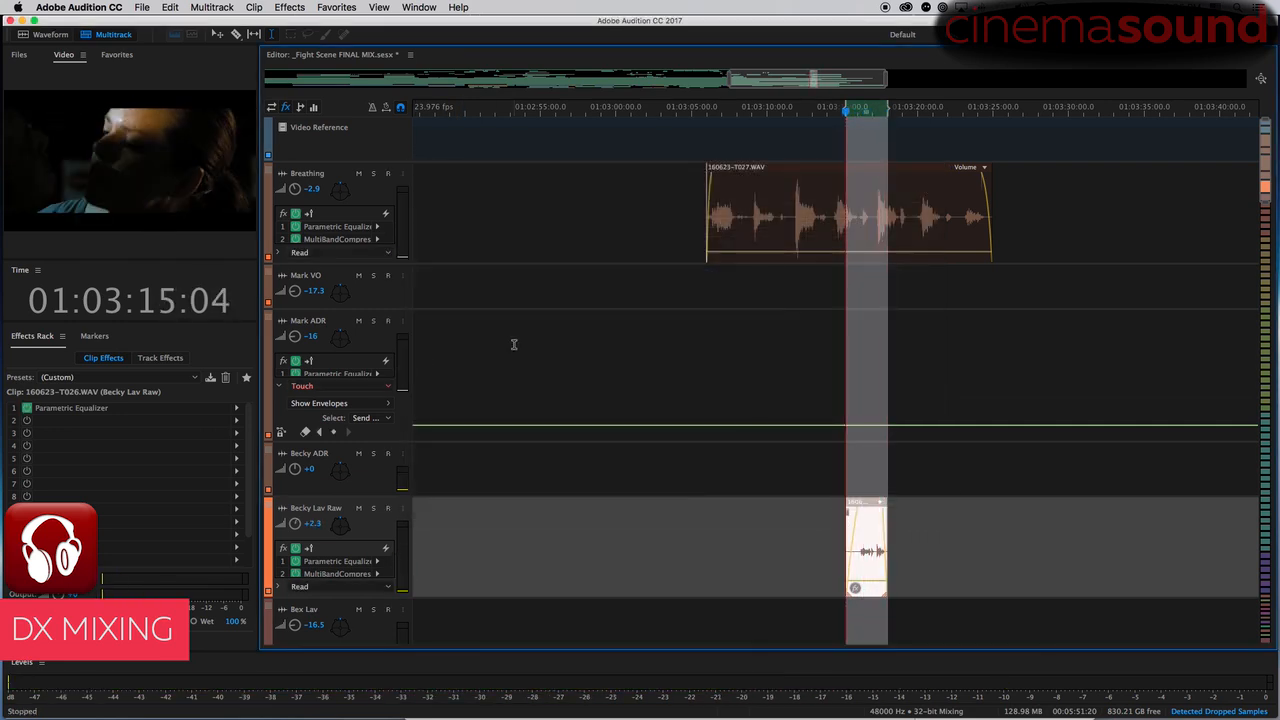
click(832, 544)
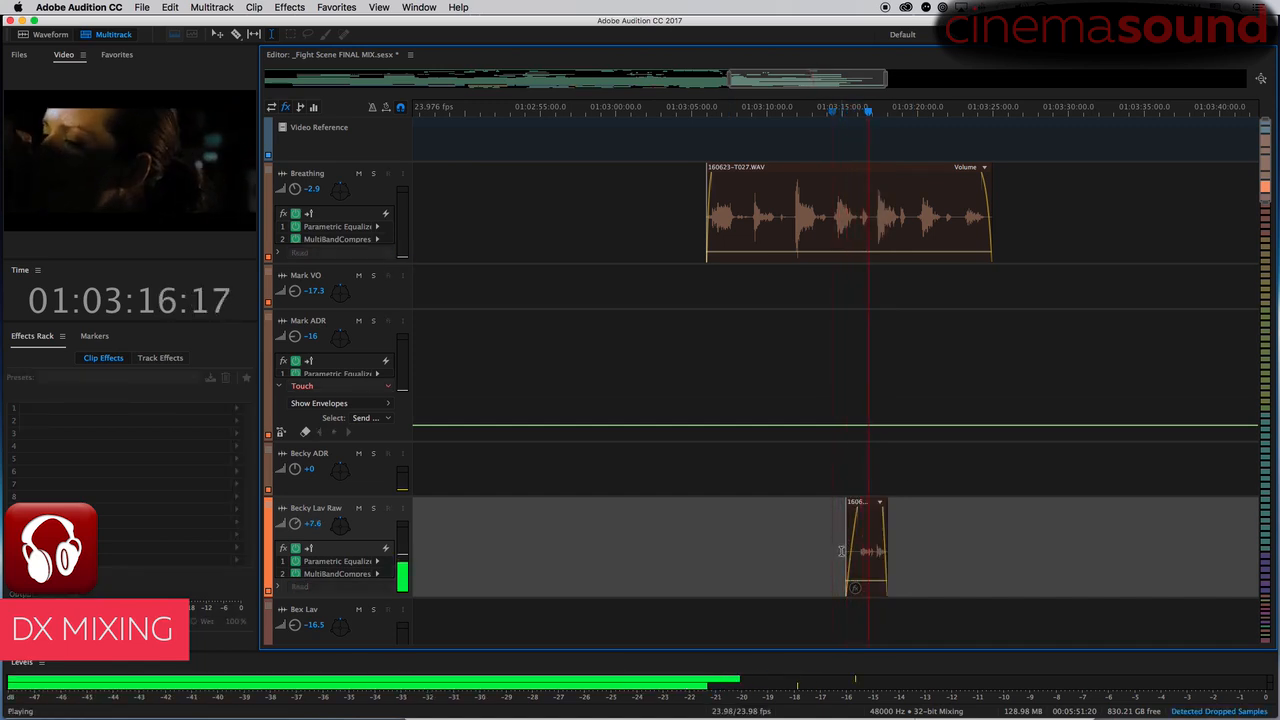
key(space)
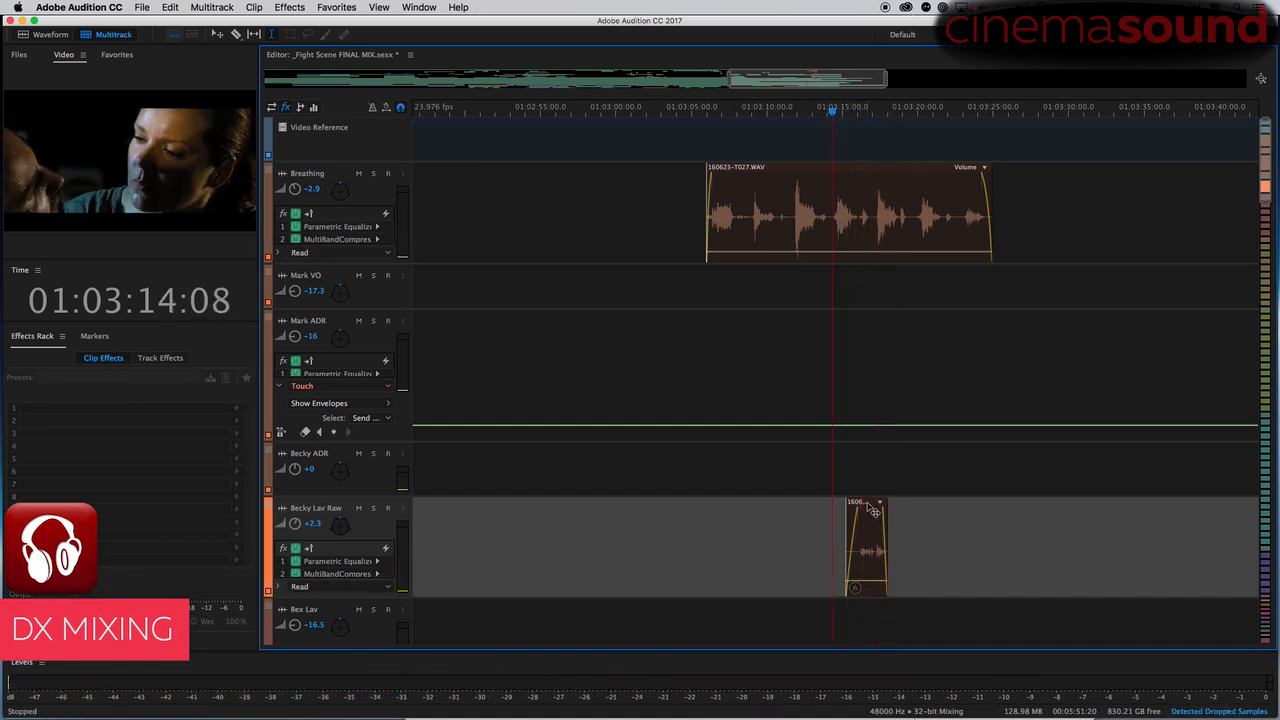
- Record Touch automation on the Becky Lav Raw fader in the mixer, raising it to about 3 dB, and return the track to Read
key(alt+2)
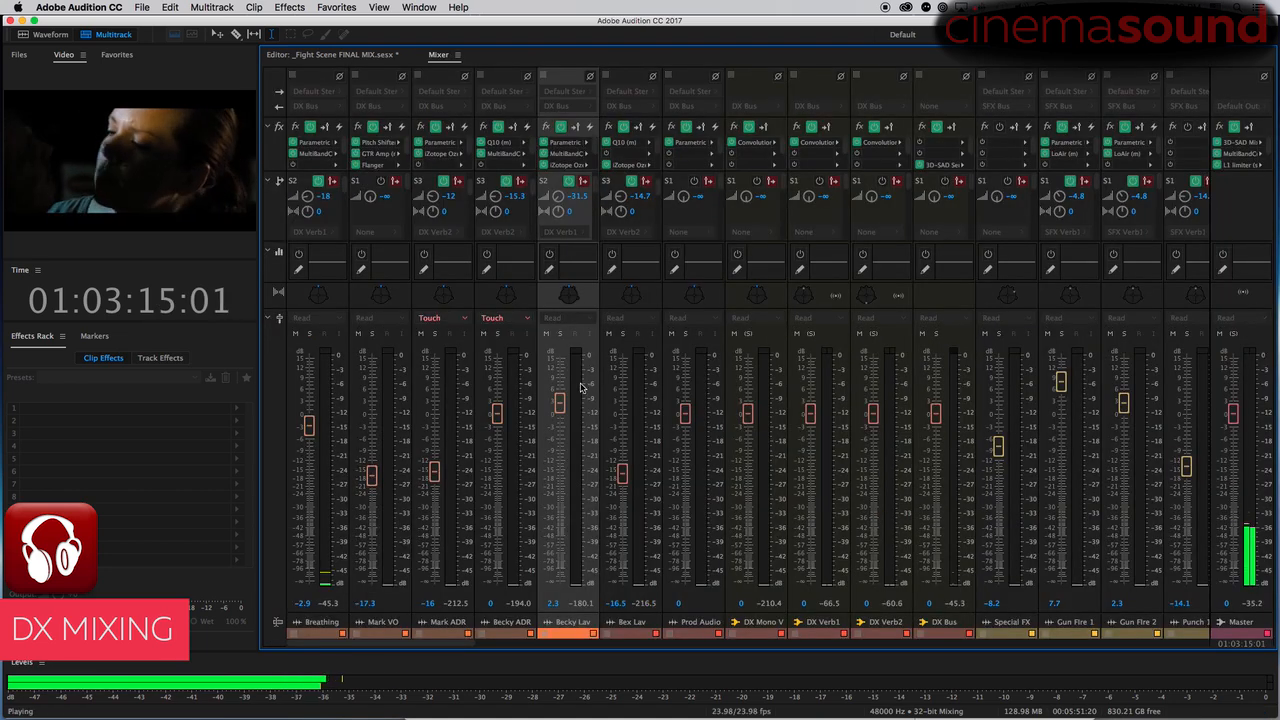
key(space)
click(580, 319)
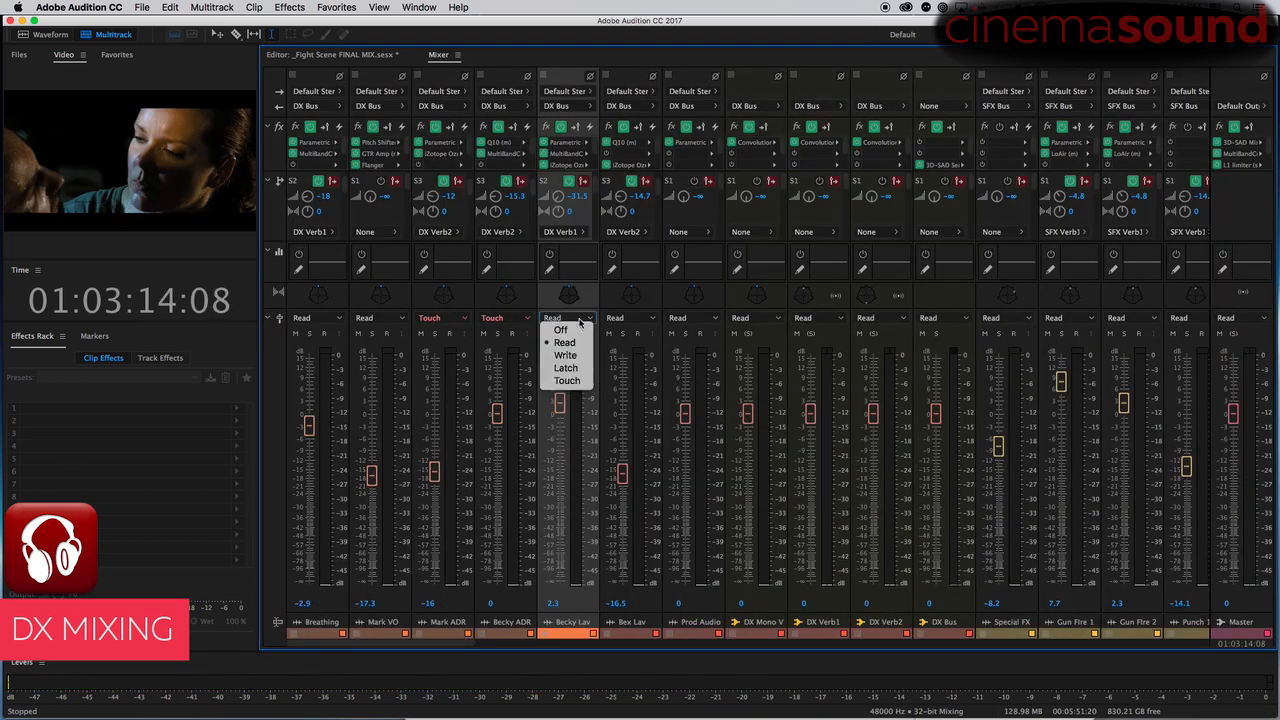
click(568, 381)
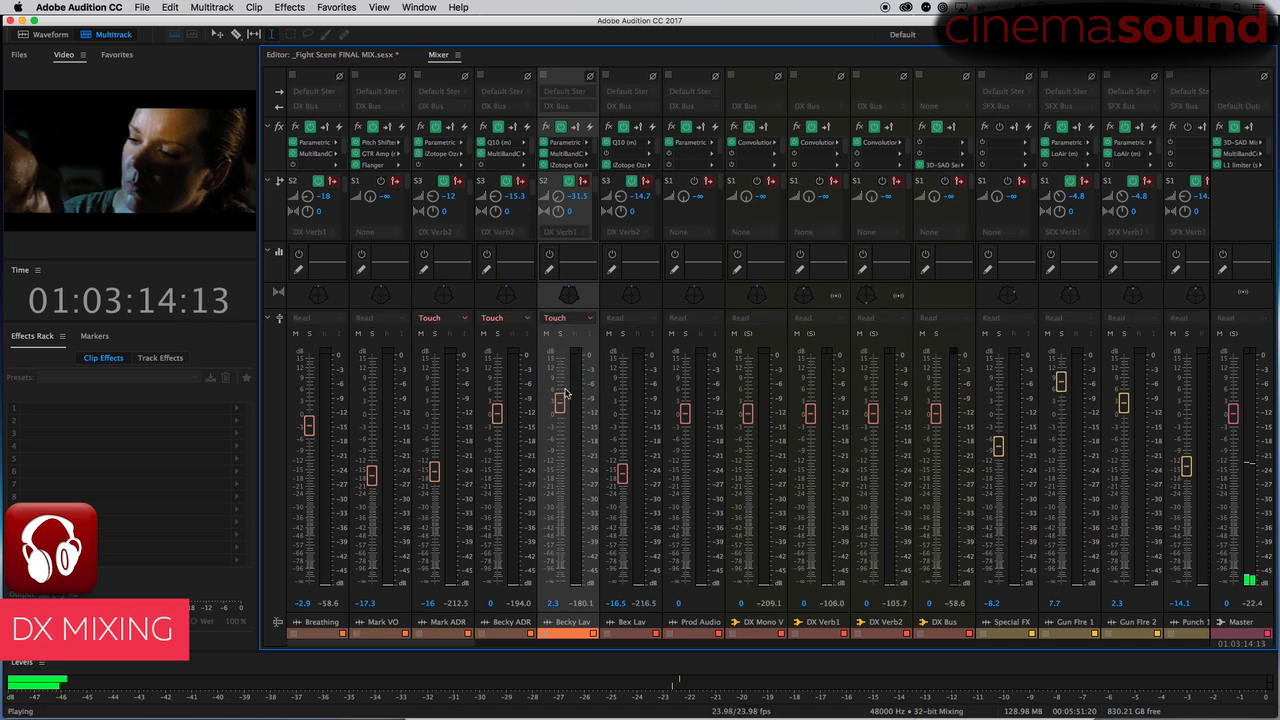
drag(561, 407, 559, 407)
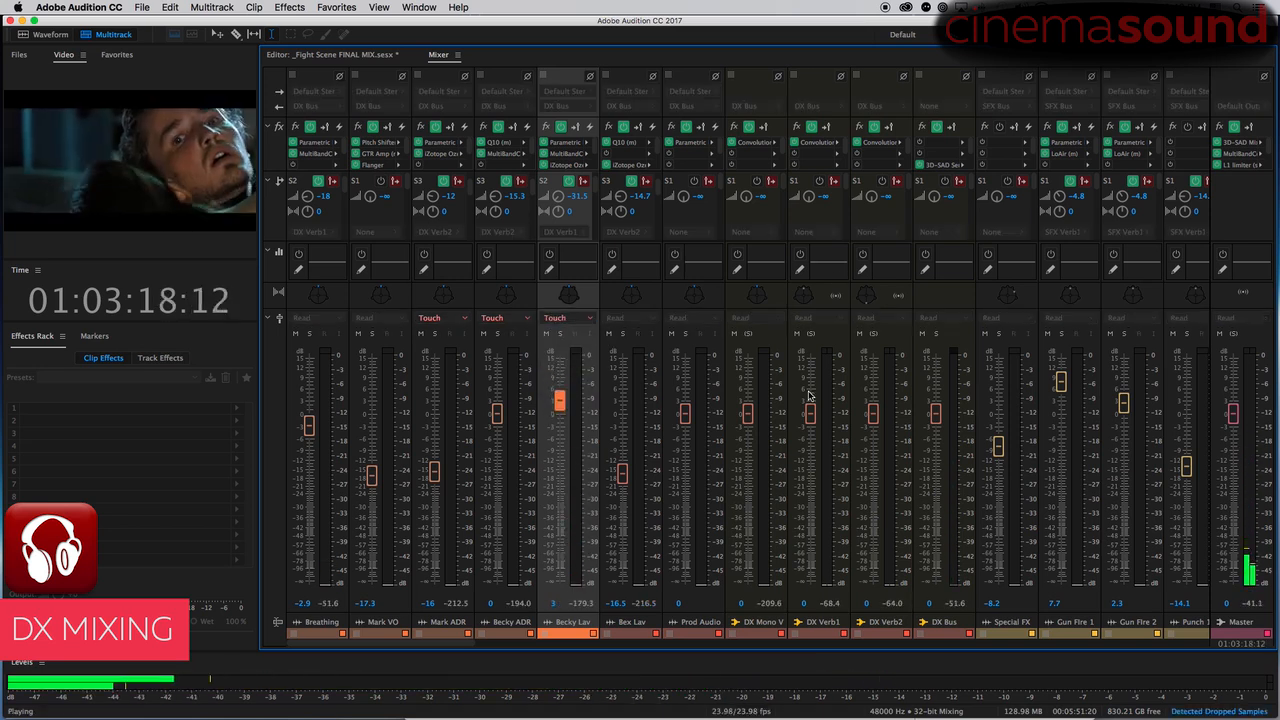
key(space)
click(587, 320)
click(591, 345)
- Play the Becky Lav Raw passage in the multitrack editor from just before the clip
key(alt+1)
key(space)
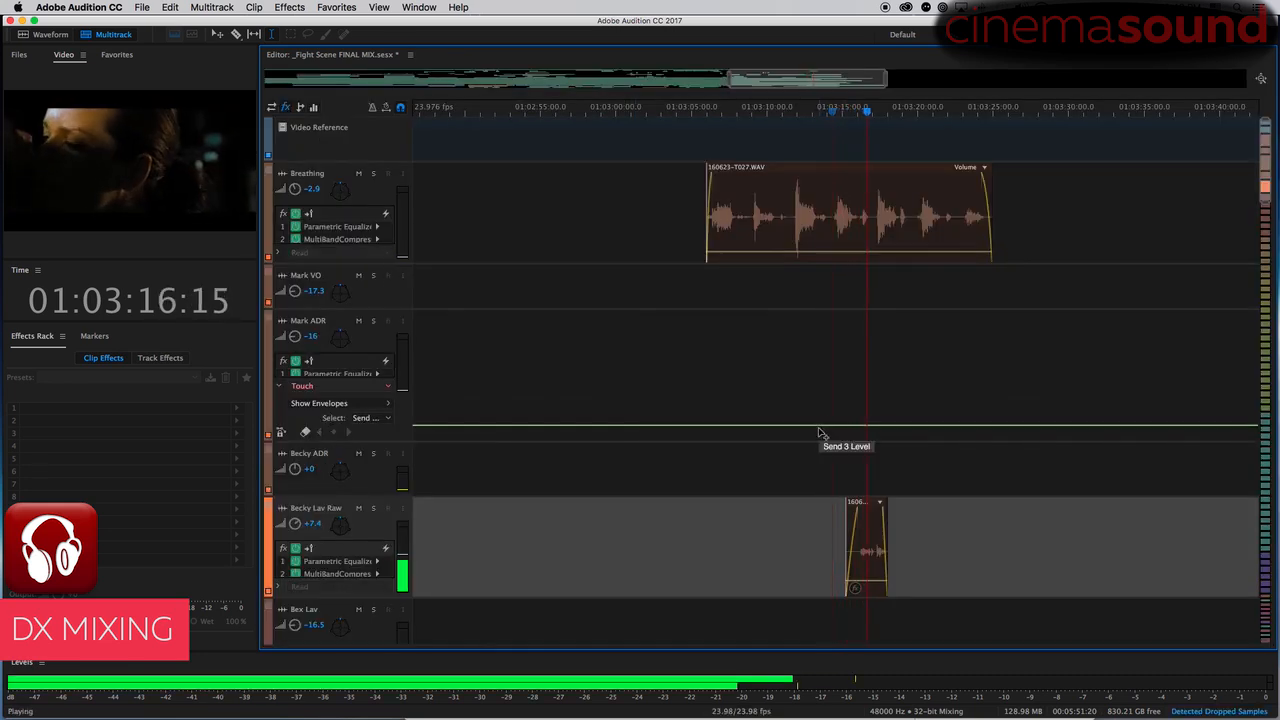
key(space)
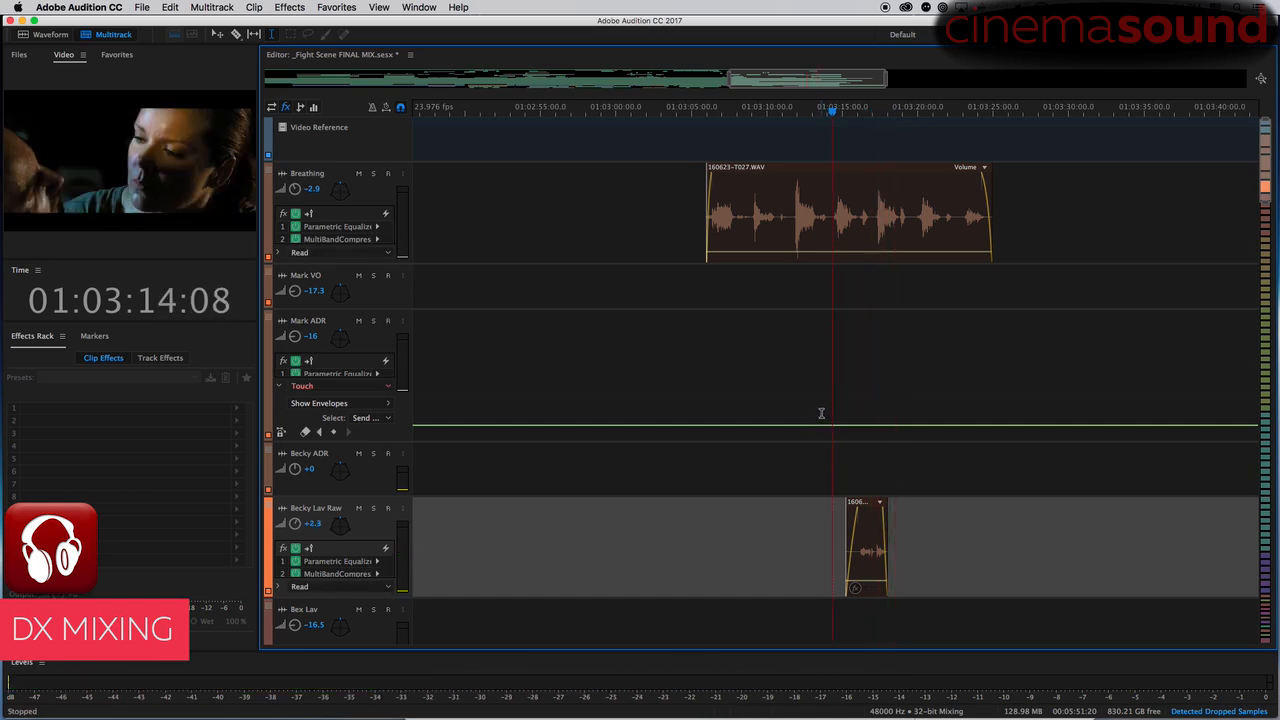
key(alt+2)
key(alt+1)
- Show the whole session and play the passage from just before the Mark VO clips
key(backslash)
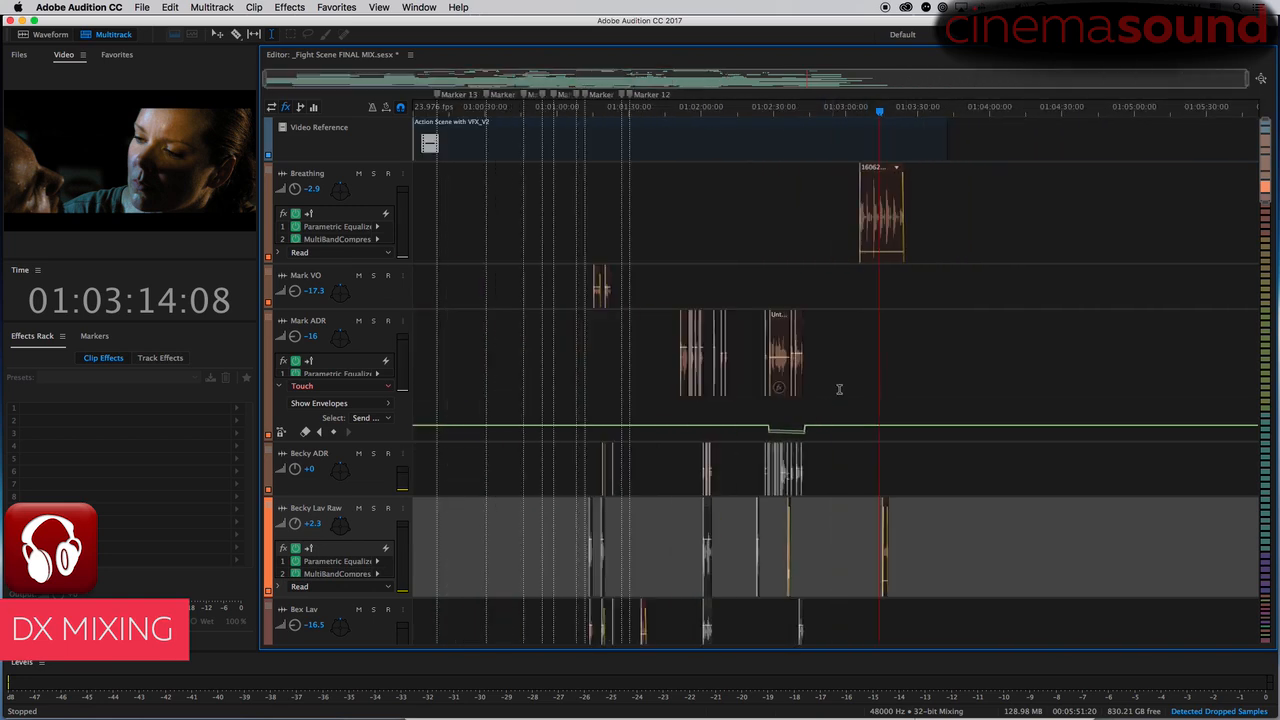
click(591, 280)
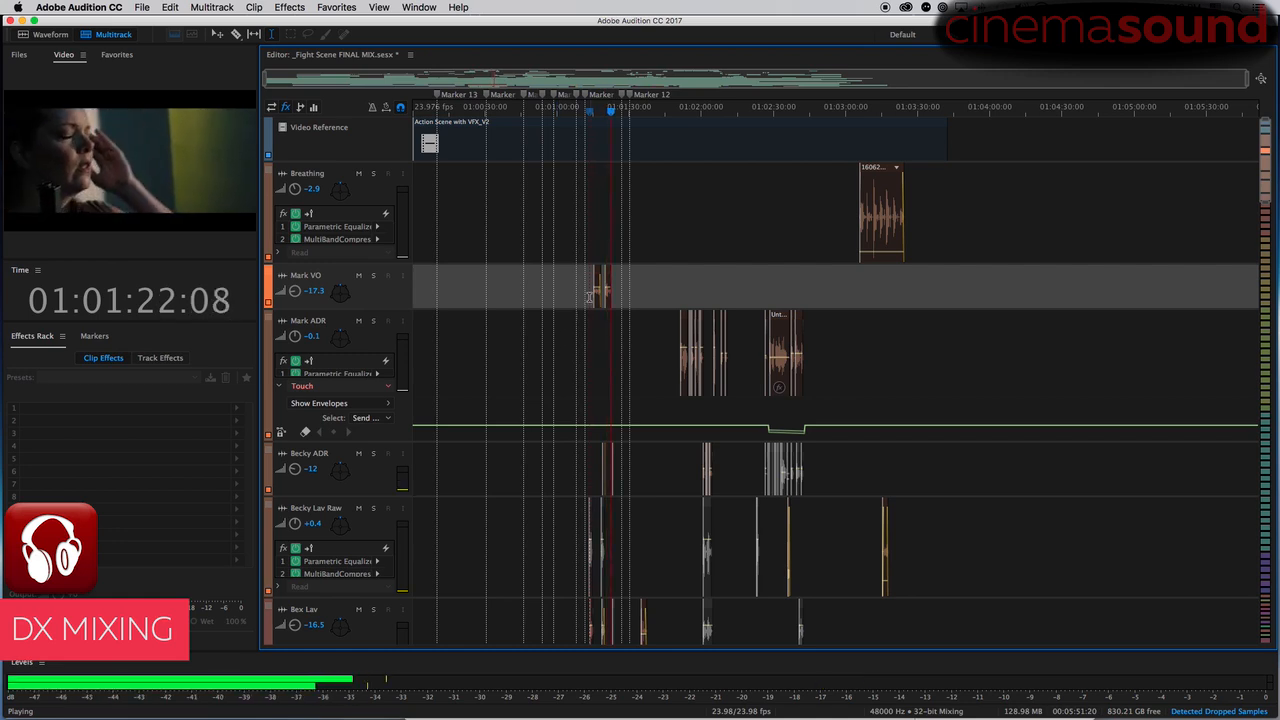
key(space)
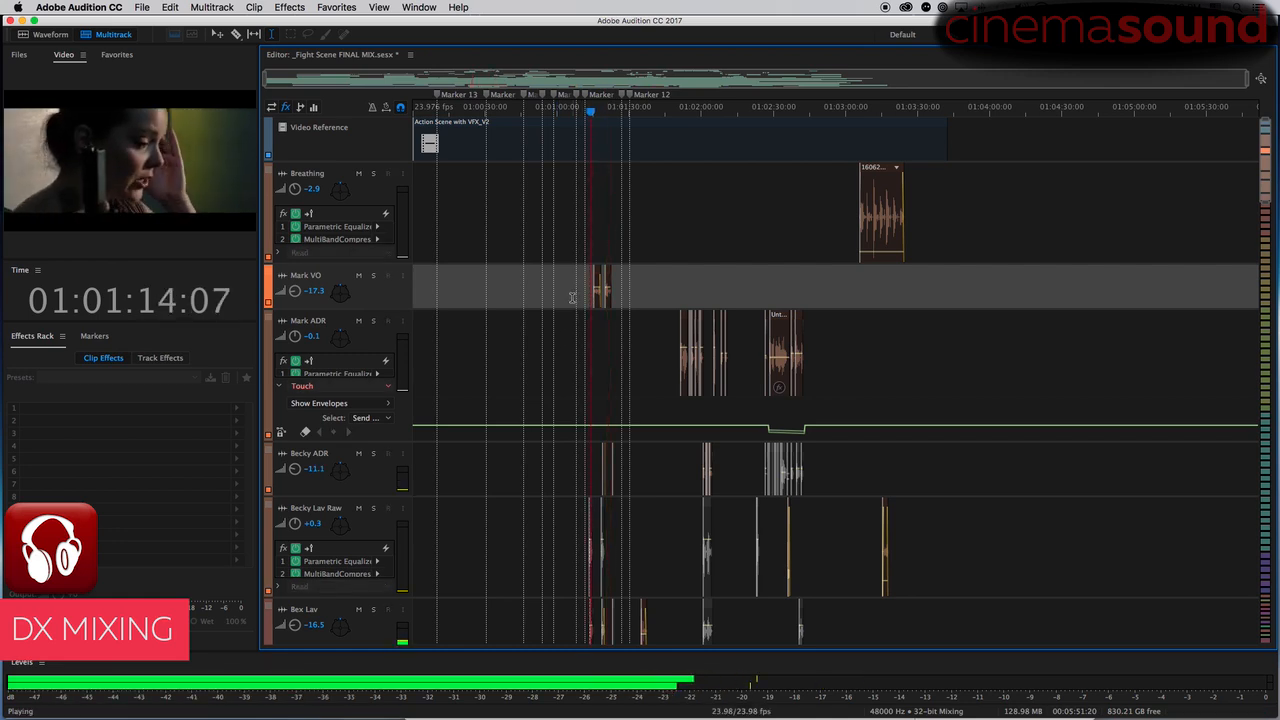
key(space)
- Select the first Bex Lav clip near 01:01:13:12 and briefly start and stop playback
key(equal)
key(equal)
key(equal)
key(equal)
key(equal)
key(equal)
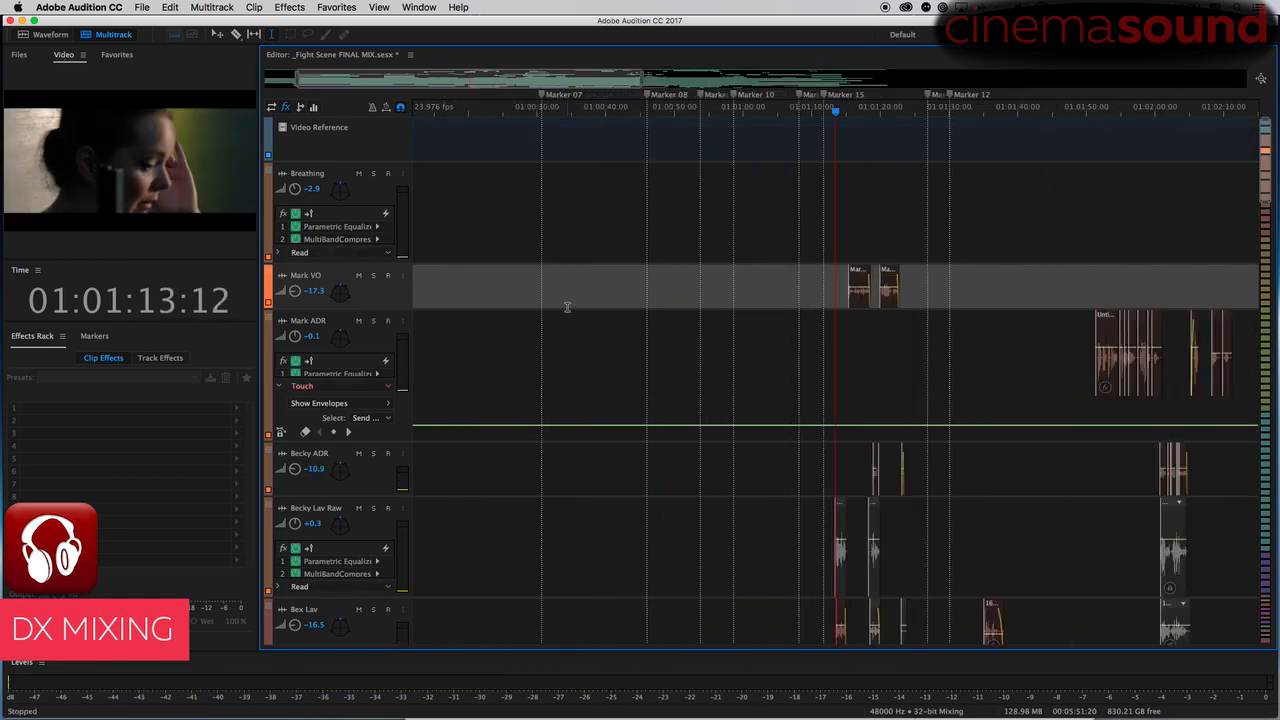
key(equal)
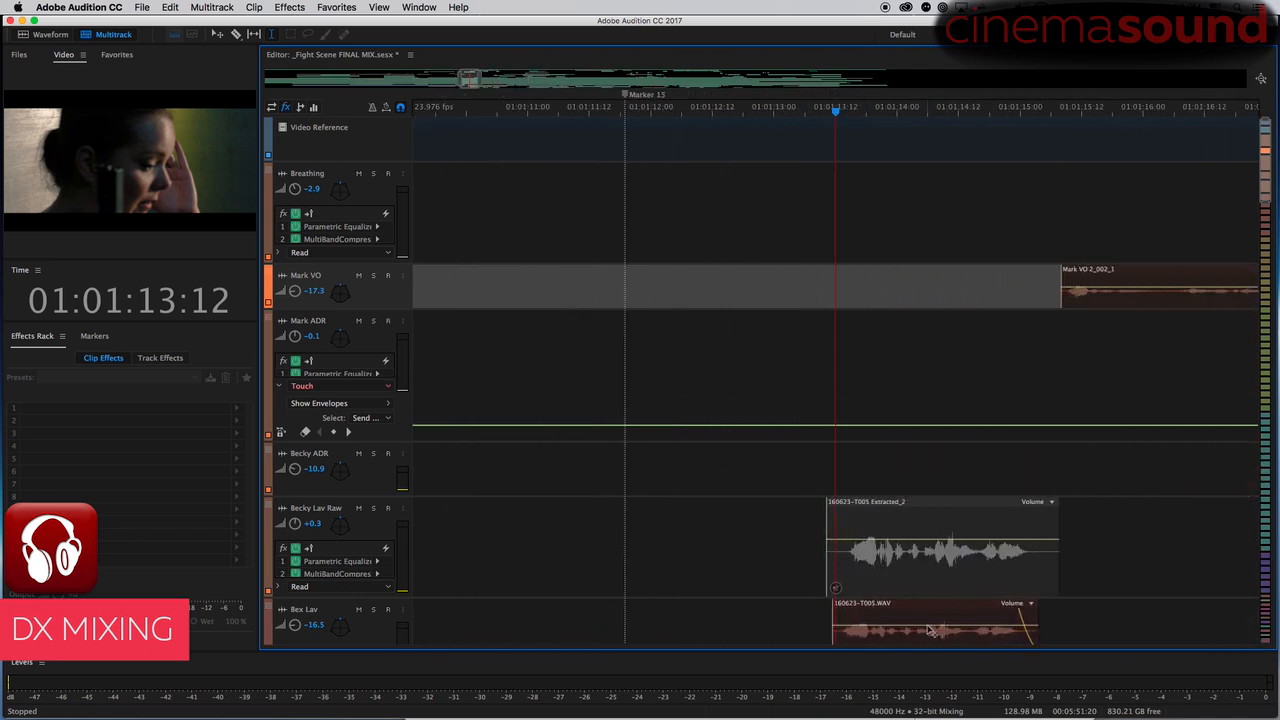
click(930, 615)
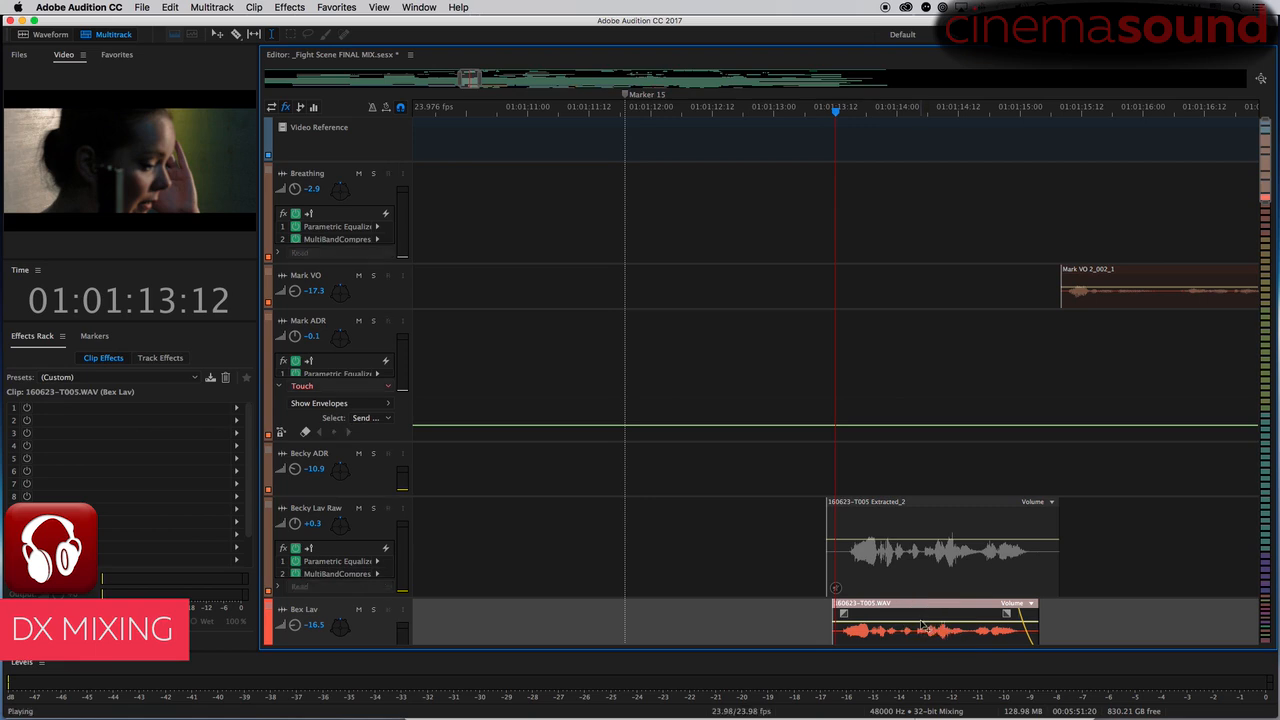
key(space)
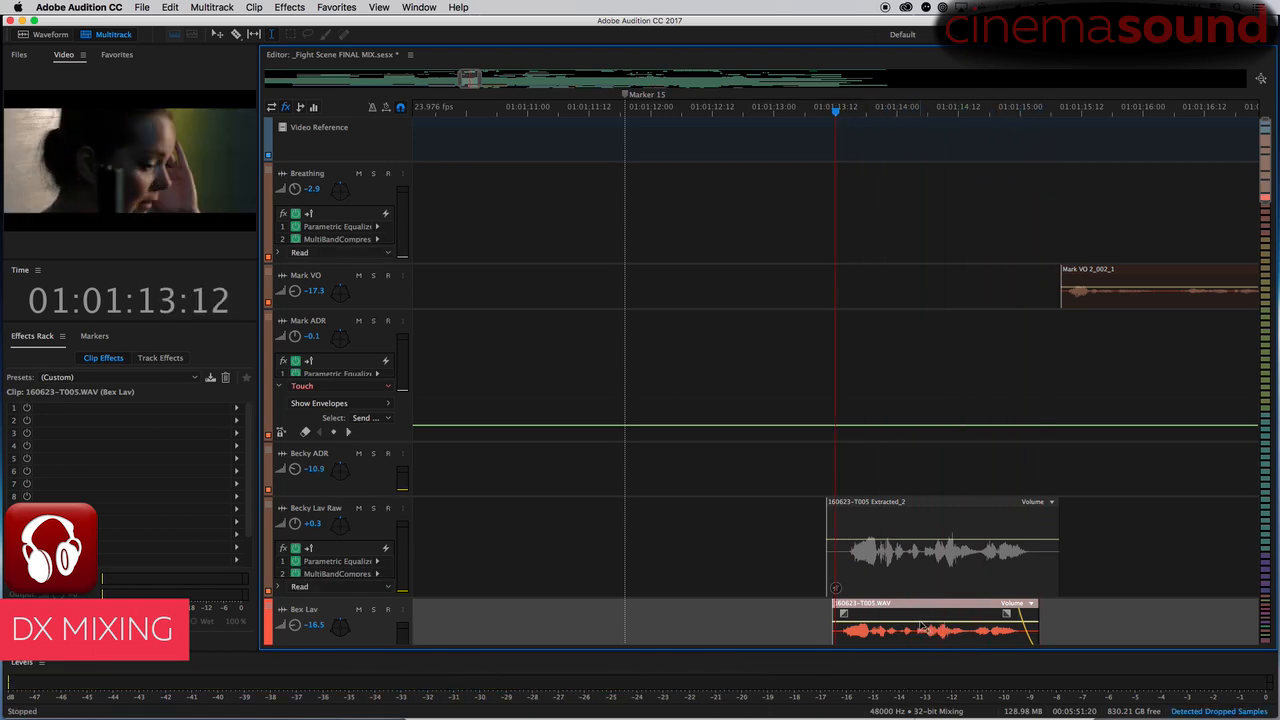
- Play from just before the first Becky Lav Raw clip through the first Mark VO clip to the Becky ADR line
click(810, 531)
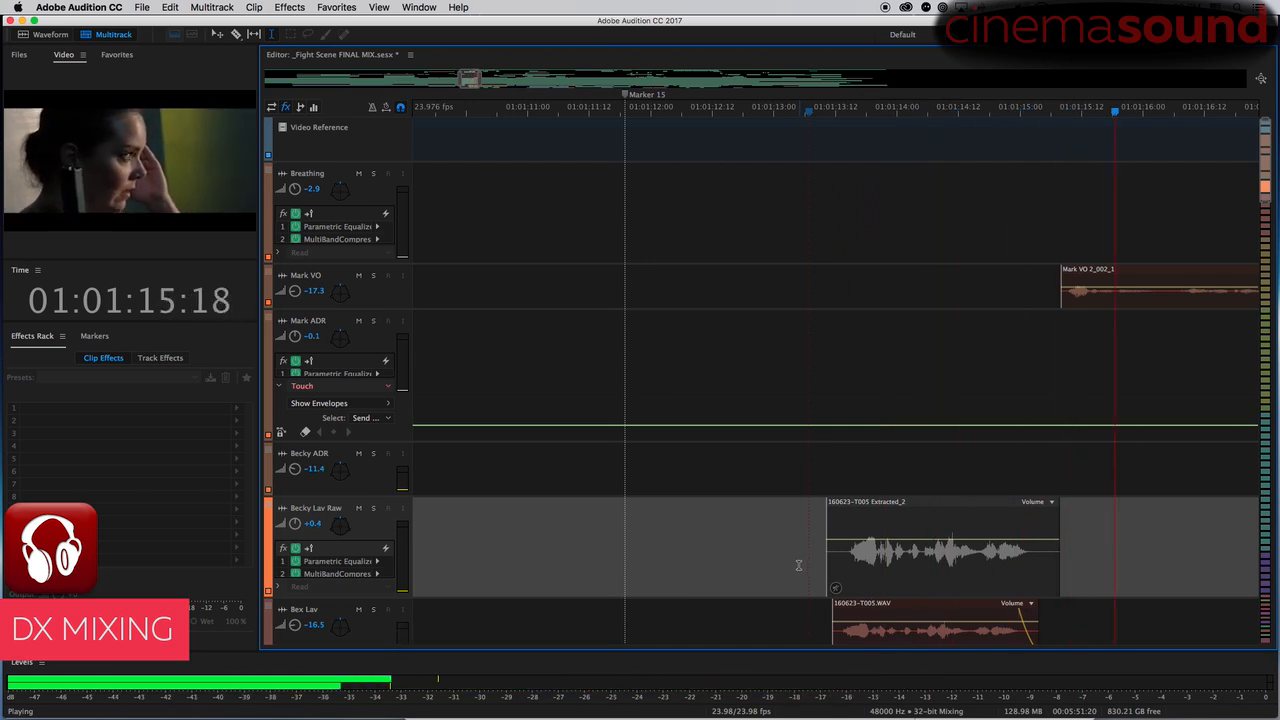
key(minus)
key(minus)
key(minus)
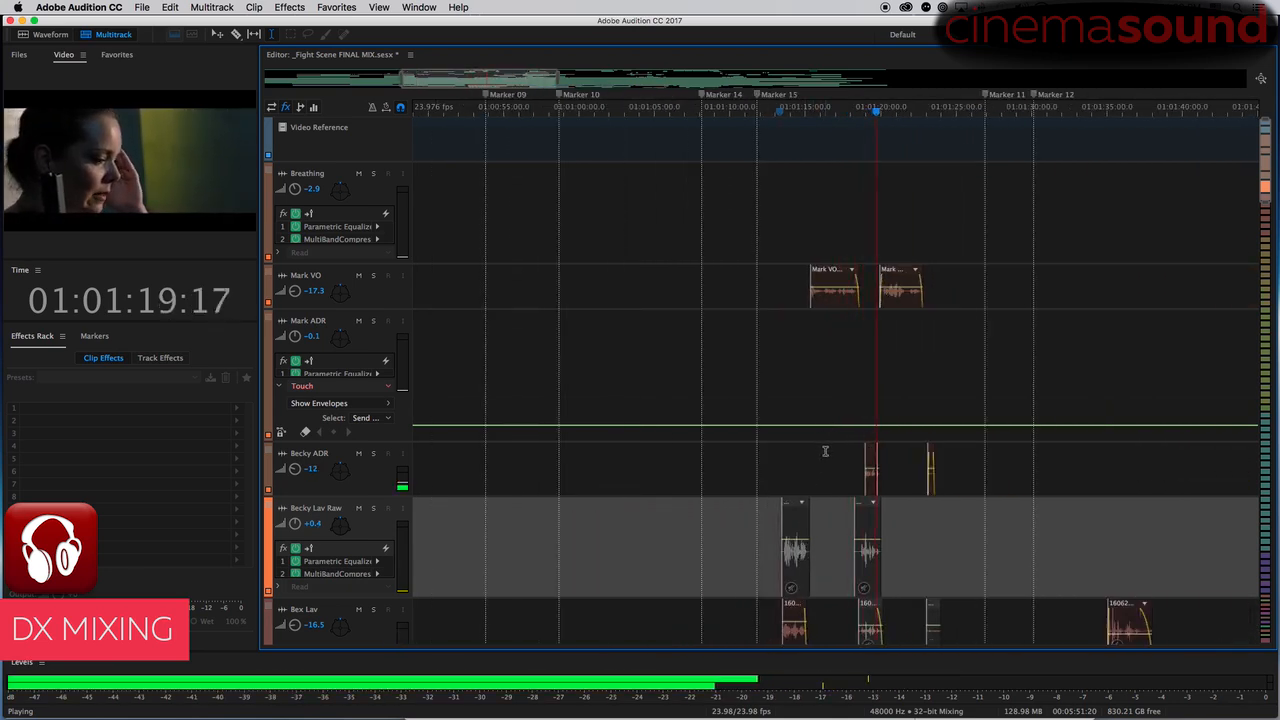
key(space)
- Enlarge the Becky ADR track and lower the volume envelope of its Untitled 7 clip near 01:01:19
click(859, 455)
key(equal)
key(equal)
key(equal)
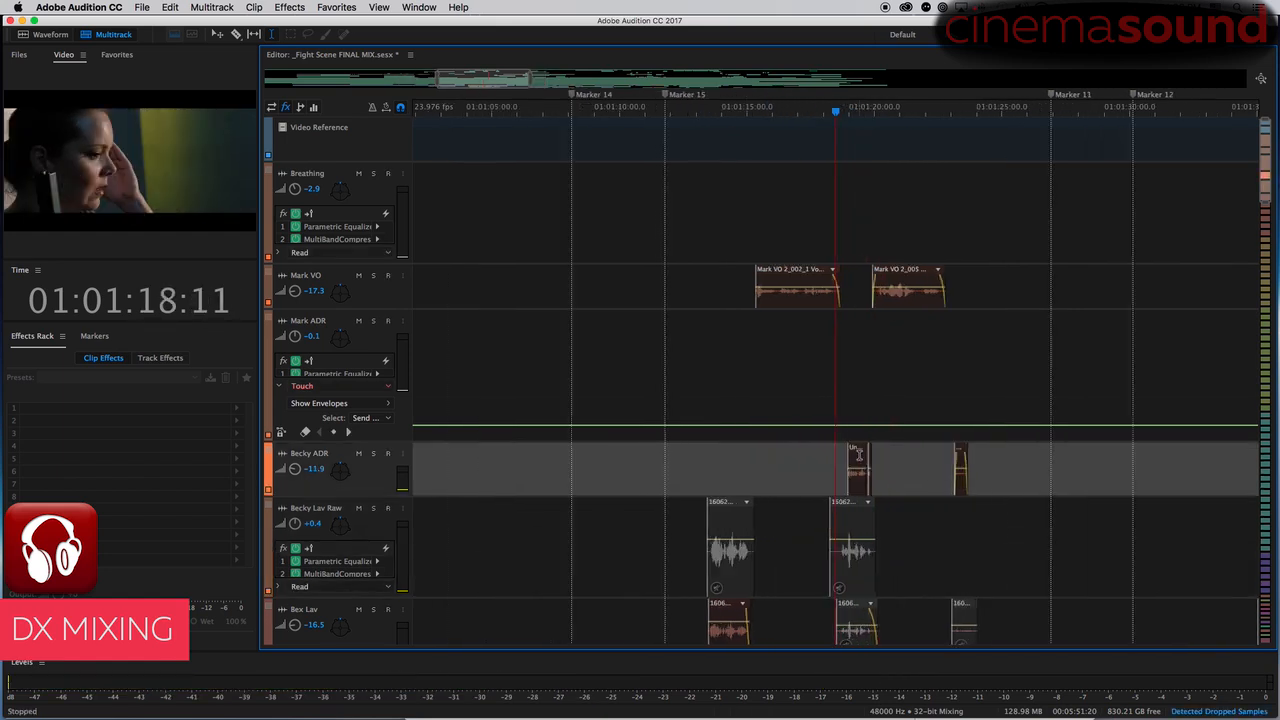
key(equal)
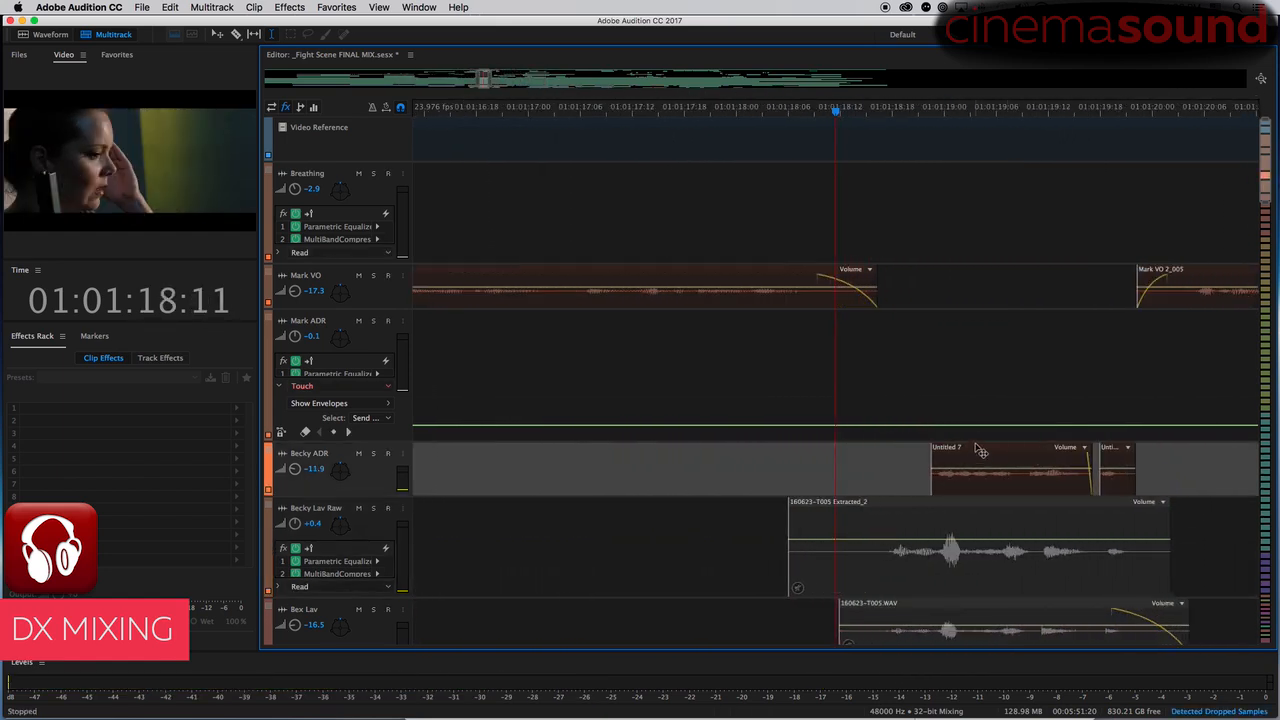
click(978, 461)
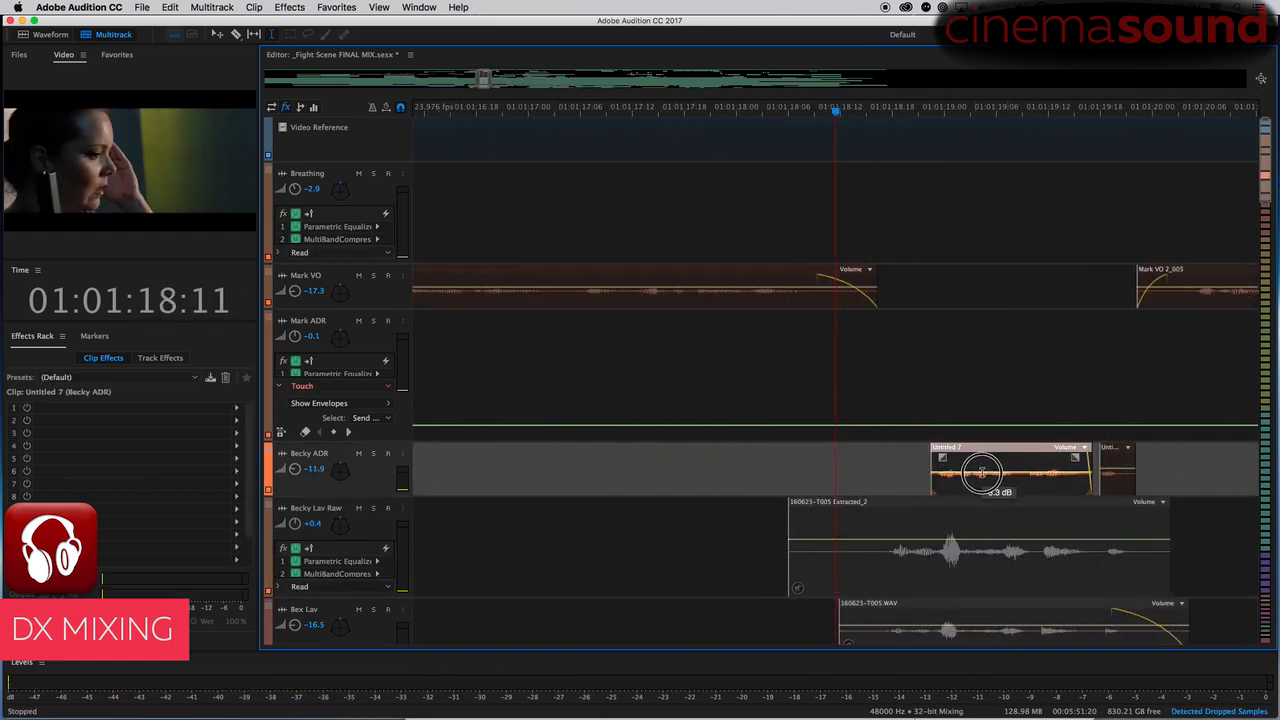
drag(371, 497, 371, 615)
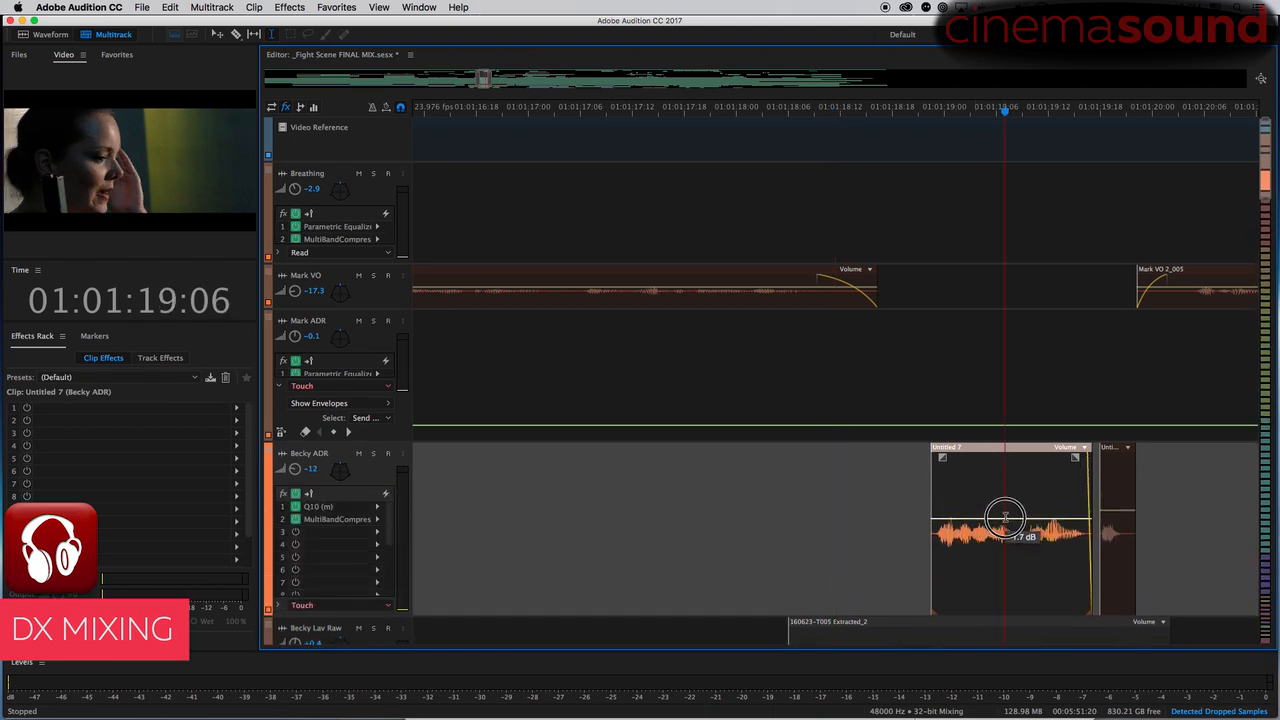
- Adjust the level of the short Becky ADR clip that follows and play on through the clip near 01:01:23
click(1118, 455)
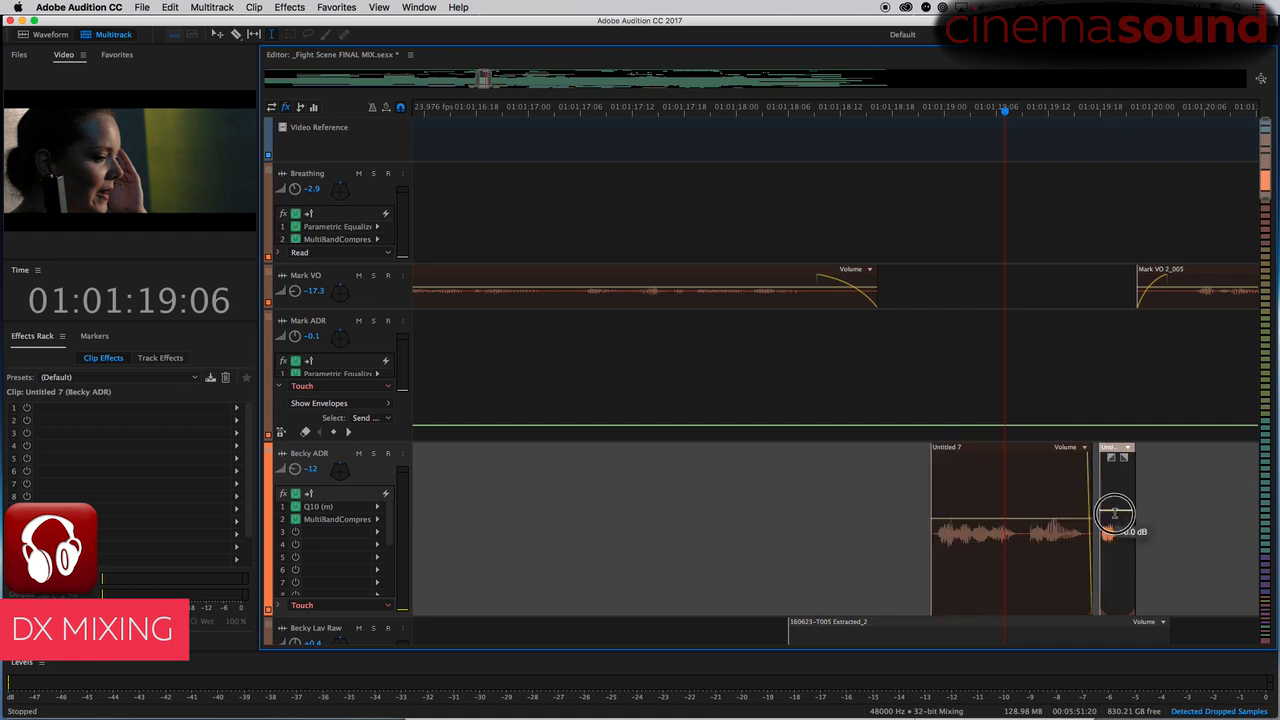
click(892, 483)
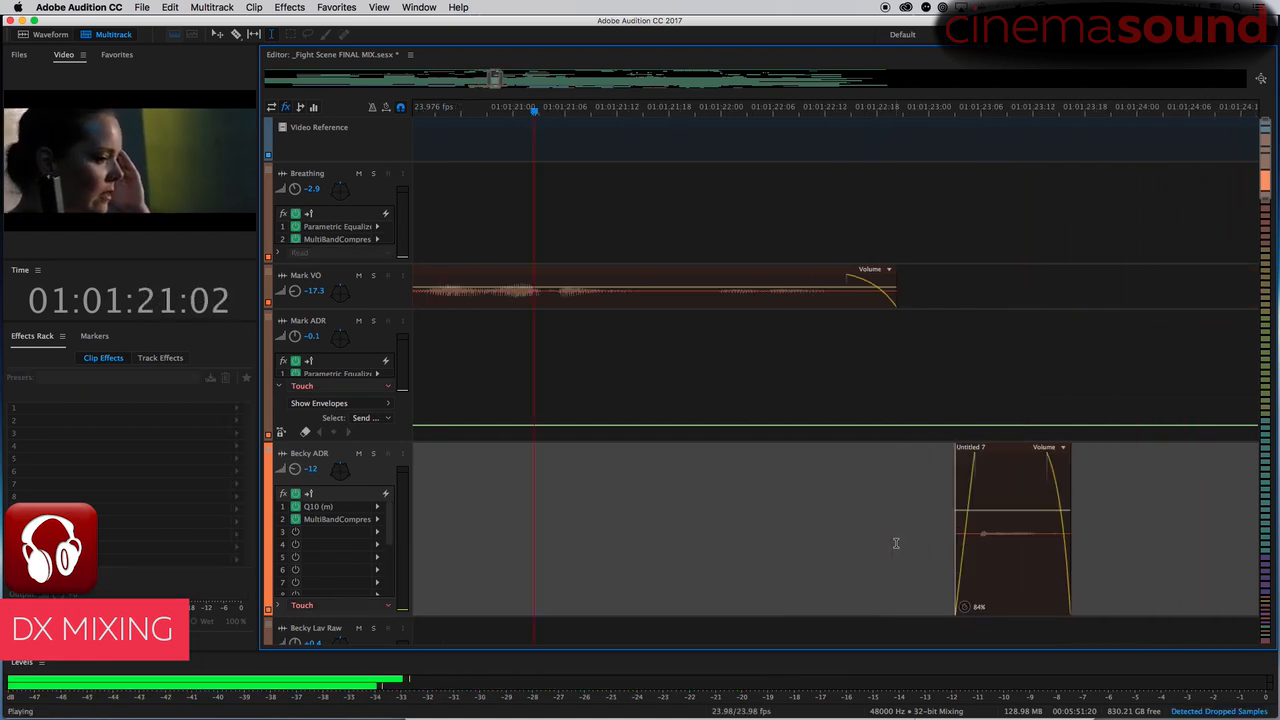
click(1001, 514)
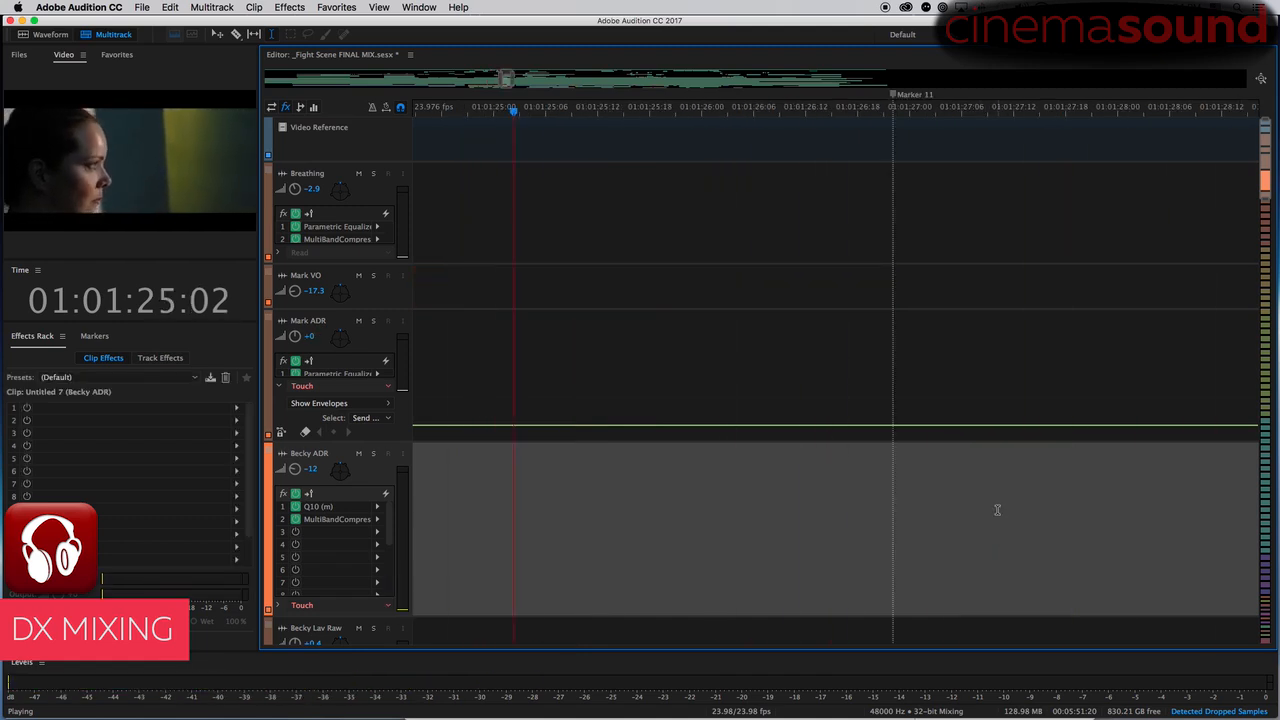
- Show the whole session and reduce the Becky ADR track to a compact height
key(minus)
key(minus)
key(minus)
key(minus)
key(minus)
key(minus)
key(minus)
key(minus)
key(minus)
key(minus)
key(minus)
key(minus)
key(minus)
key(minus)
key(minus)
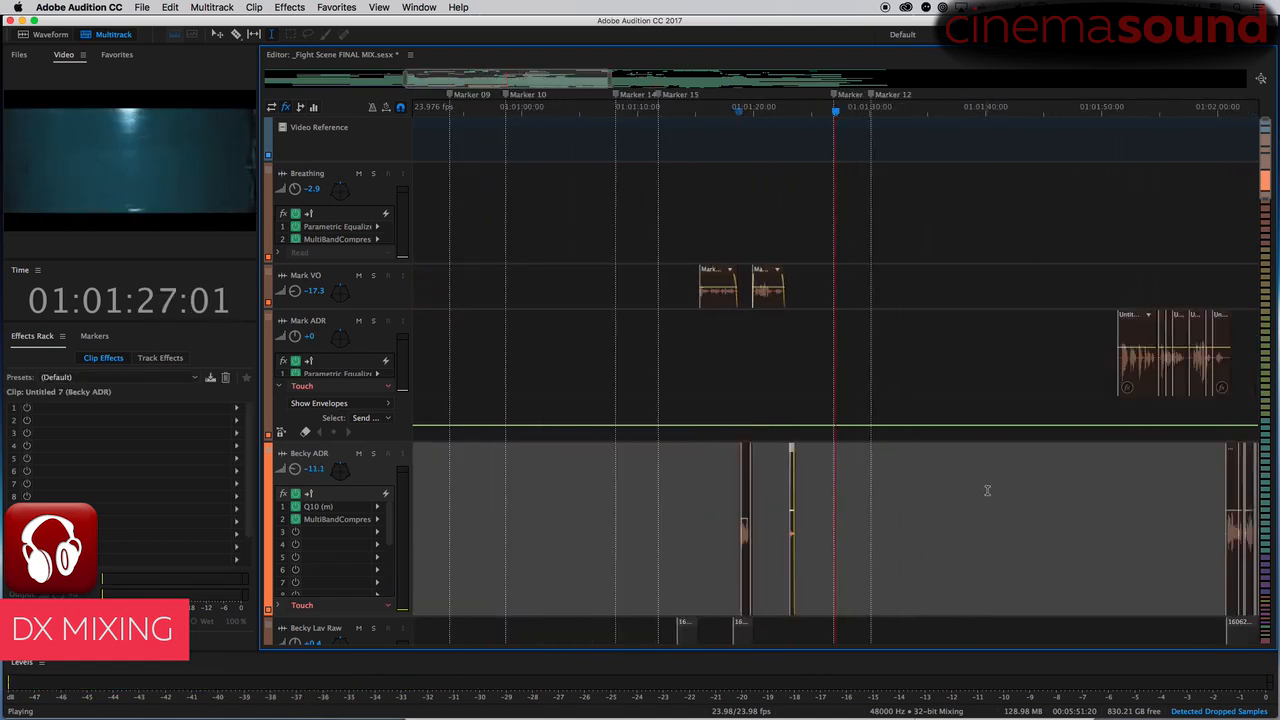
key(XF86AudioRaiseVolume)
drag(346, 618, 343, 491)
- Play the Mark ADR passage from just before its first clip at 01:01:49:01 to about 01:02:06
click(675, 332)
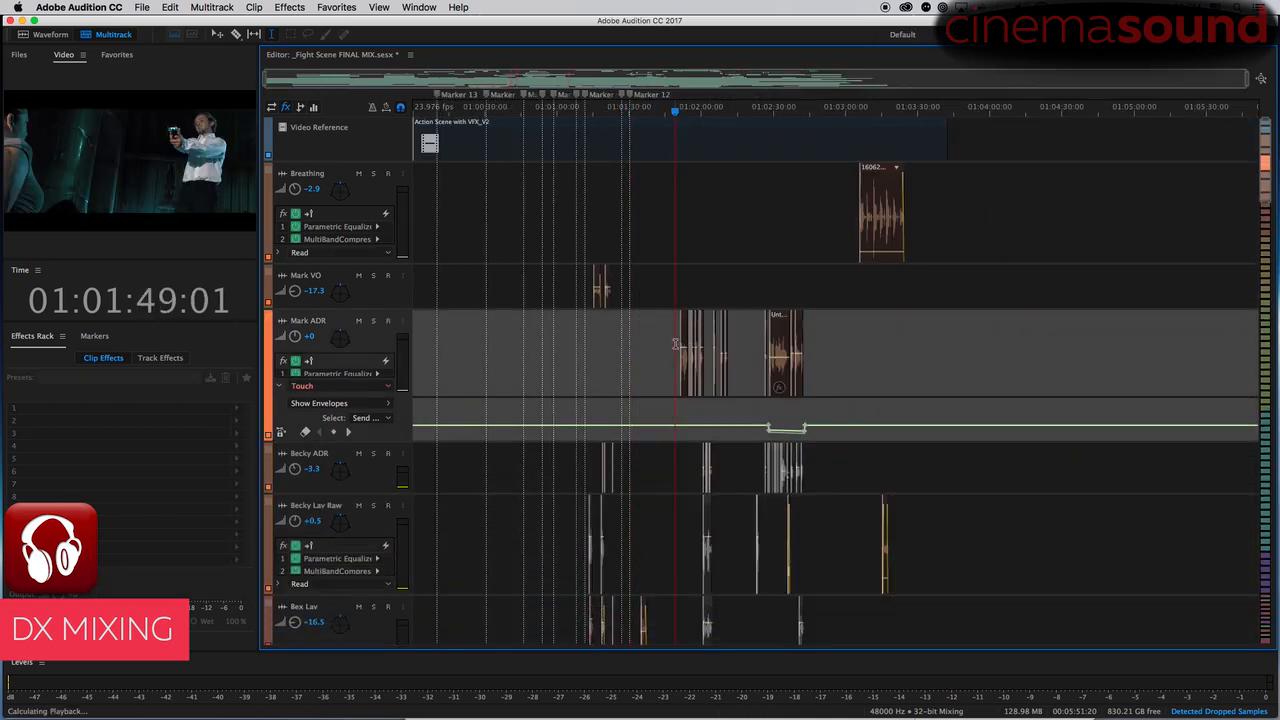
key(equal)
key(equal)
key(equal)
key(equal)
key(equal)
key(equal)
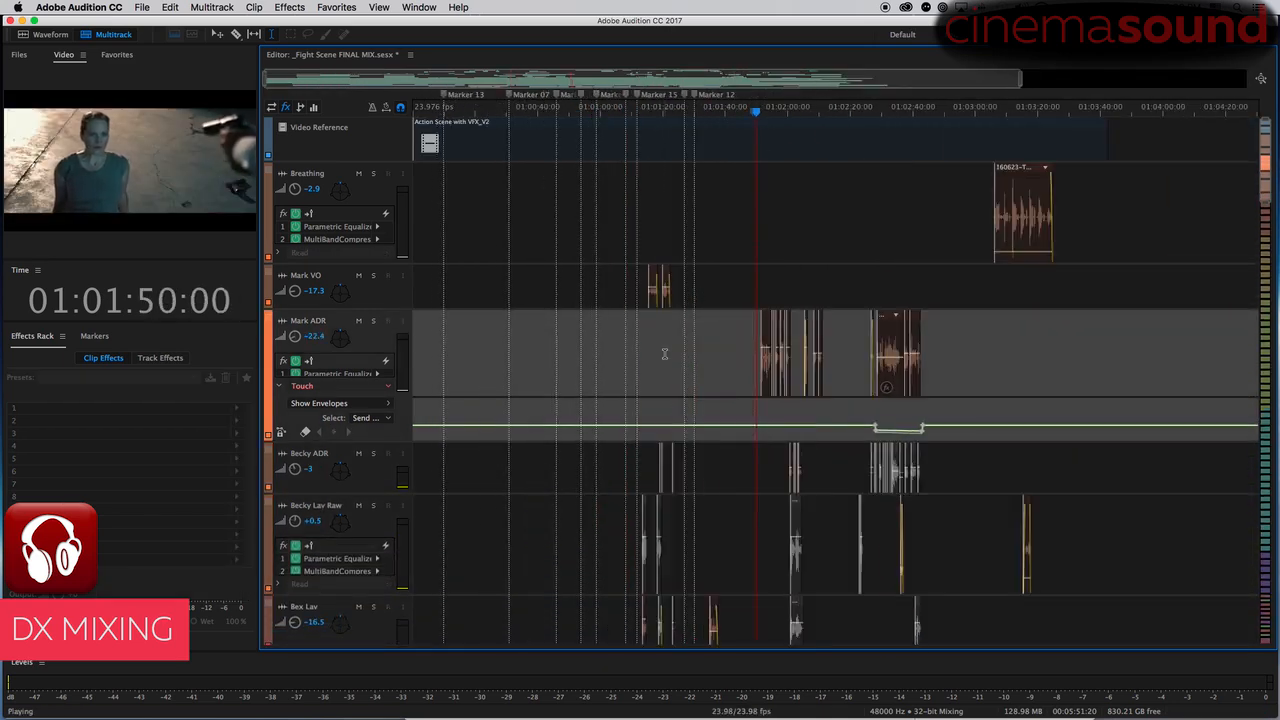
key(equal)
key(equal)
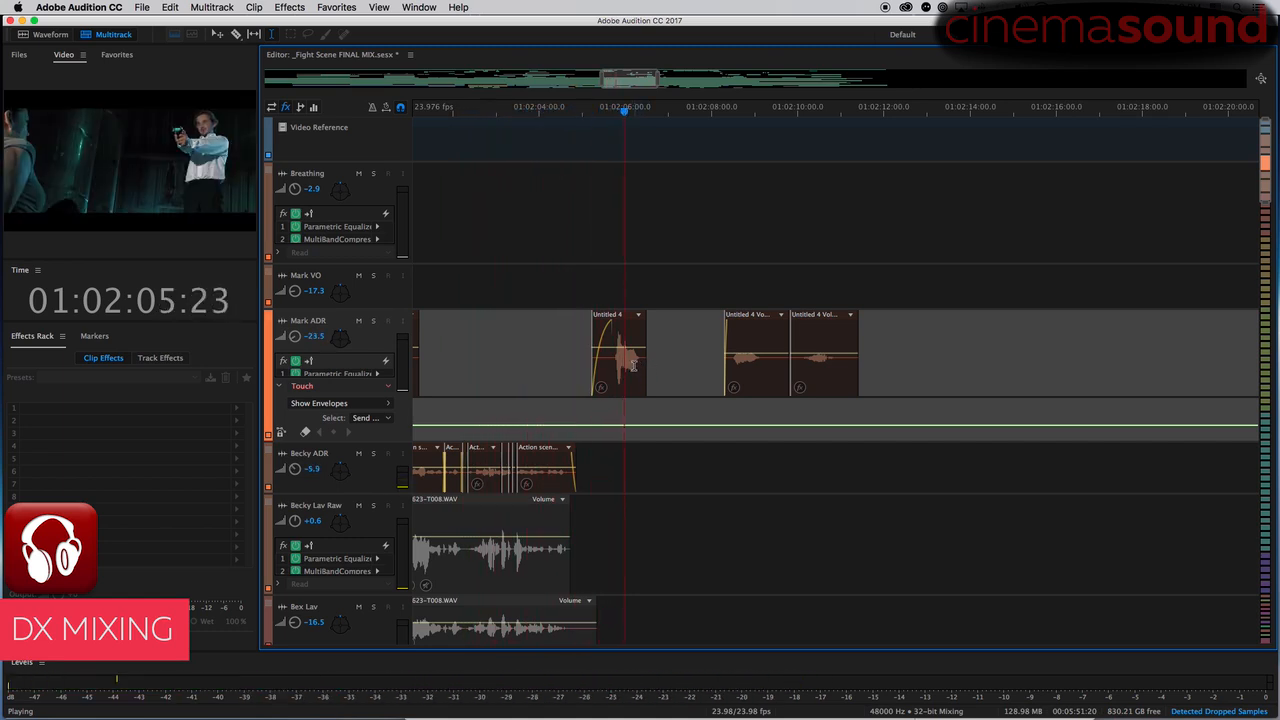
key(space)
- Play from just before the Becky ADR clips near 01:02:00 through the Mark ADR clips ending near 01:02:11
key(minus)
key(minus)
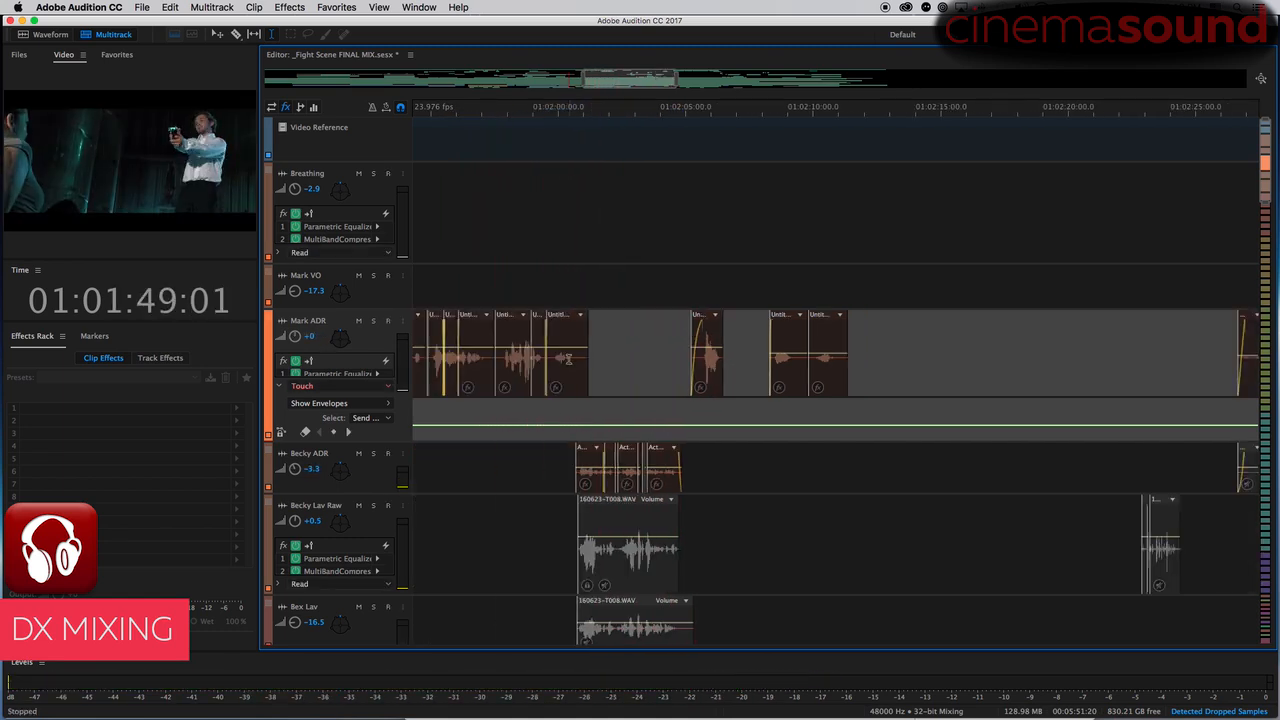
click(563, 459)
key(space)
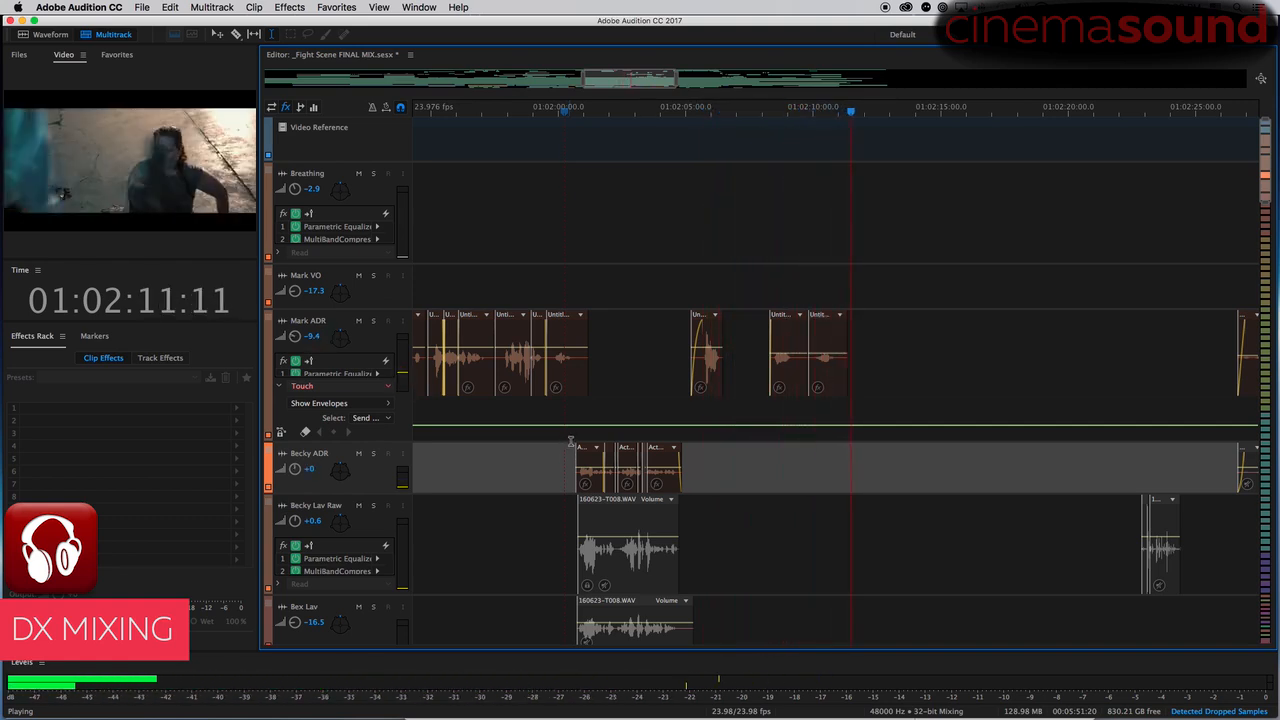
- Play the next Mark ADR and Becky ADR exchange from 01:02:26:06 to about 01:02:36
key(minus)
key(minus)
key(minus)
key(minus)
key(minus)
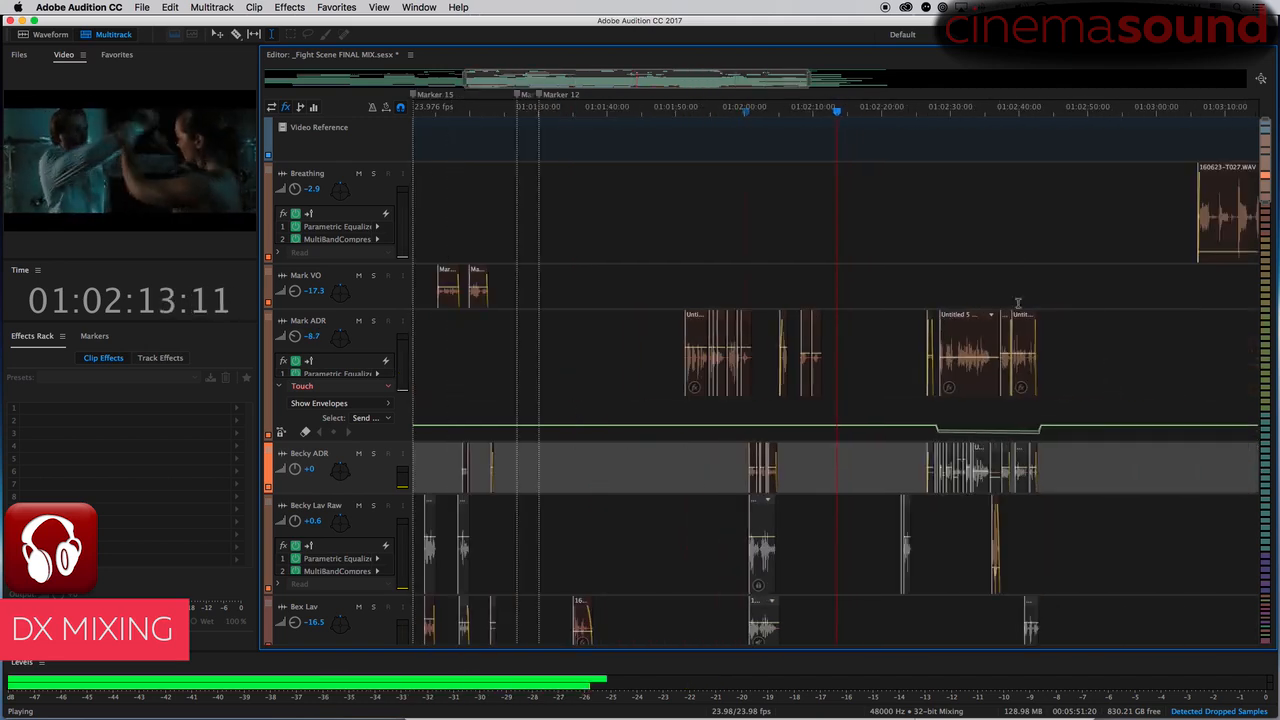
click(918, 334)
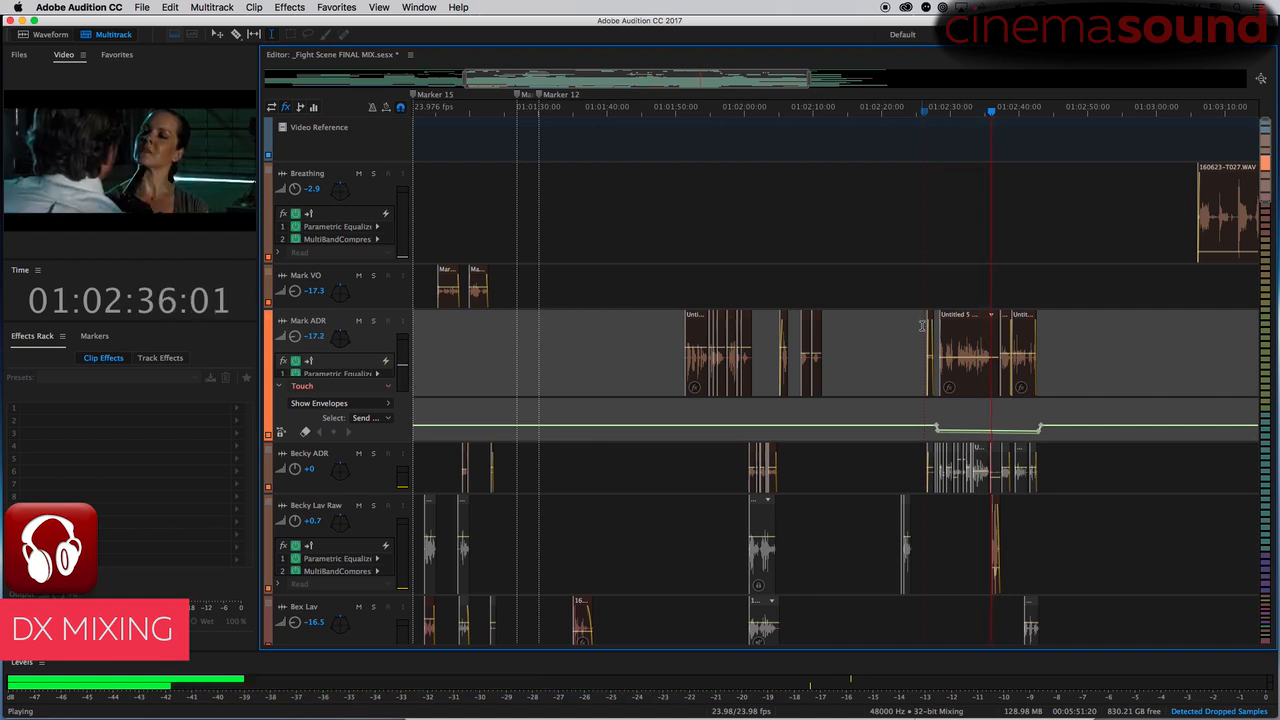
key(space)
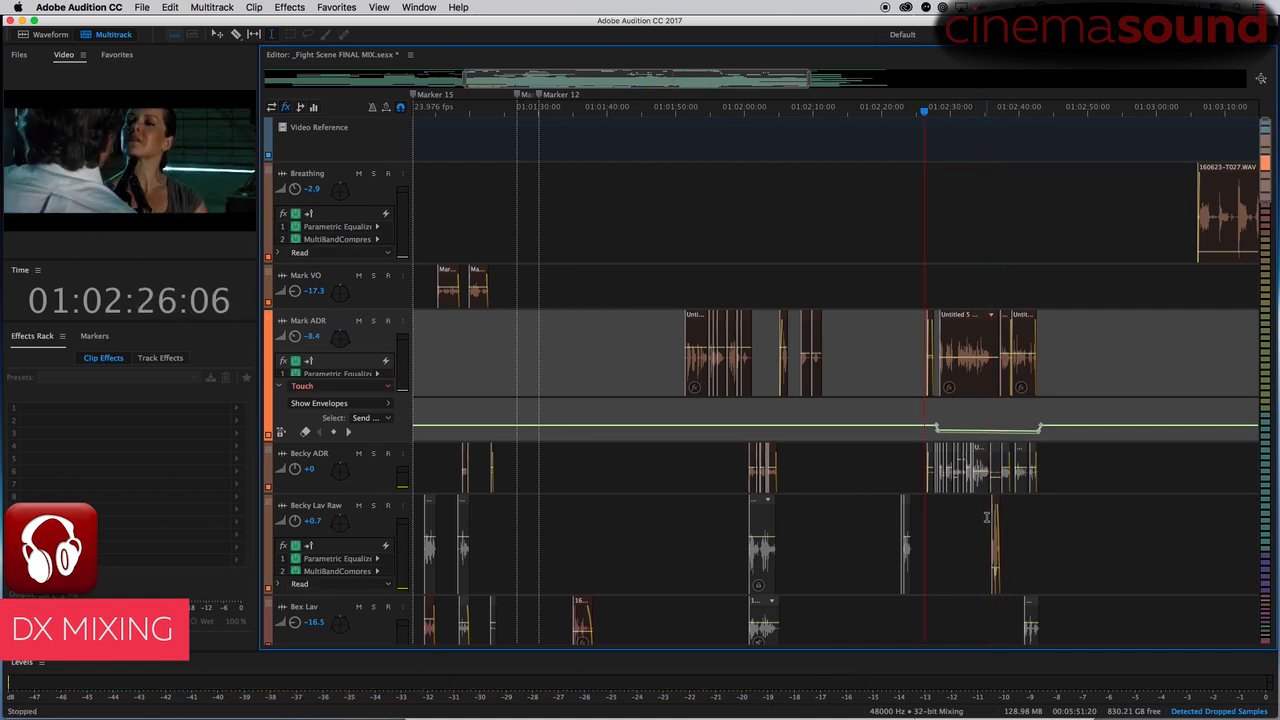
- Review the Parametric Equalizer on the Becky Lav Raw clip near 01:02:36 while the passage plays, and close it
click(988, 515)
key(equal)
key(equal)
key(equal)
key(equal)
key(equal)
key(equal)
key(equal)
key(equal)
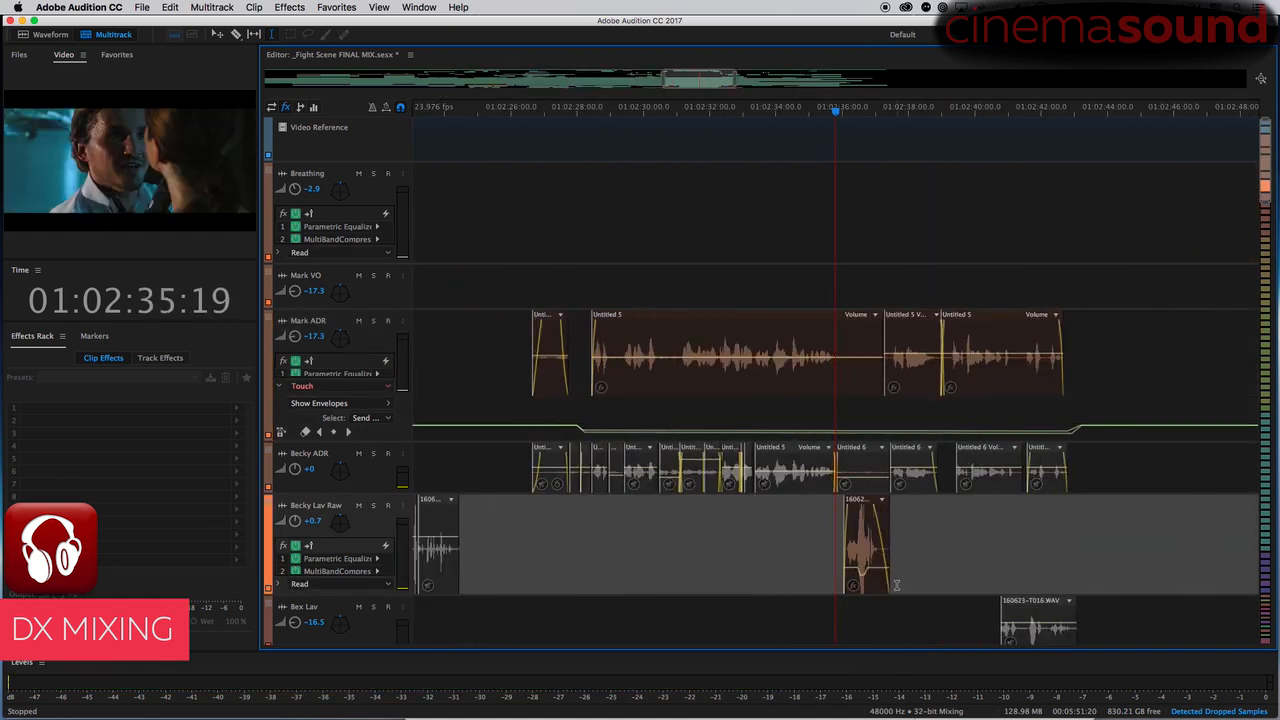
click(930, 500)
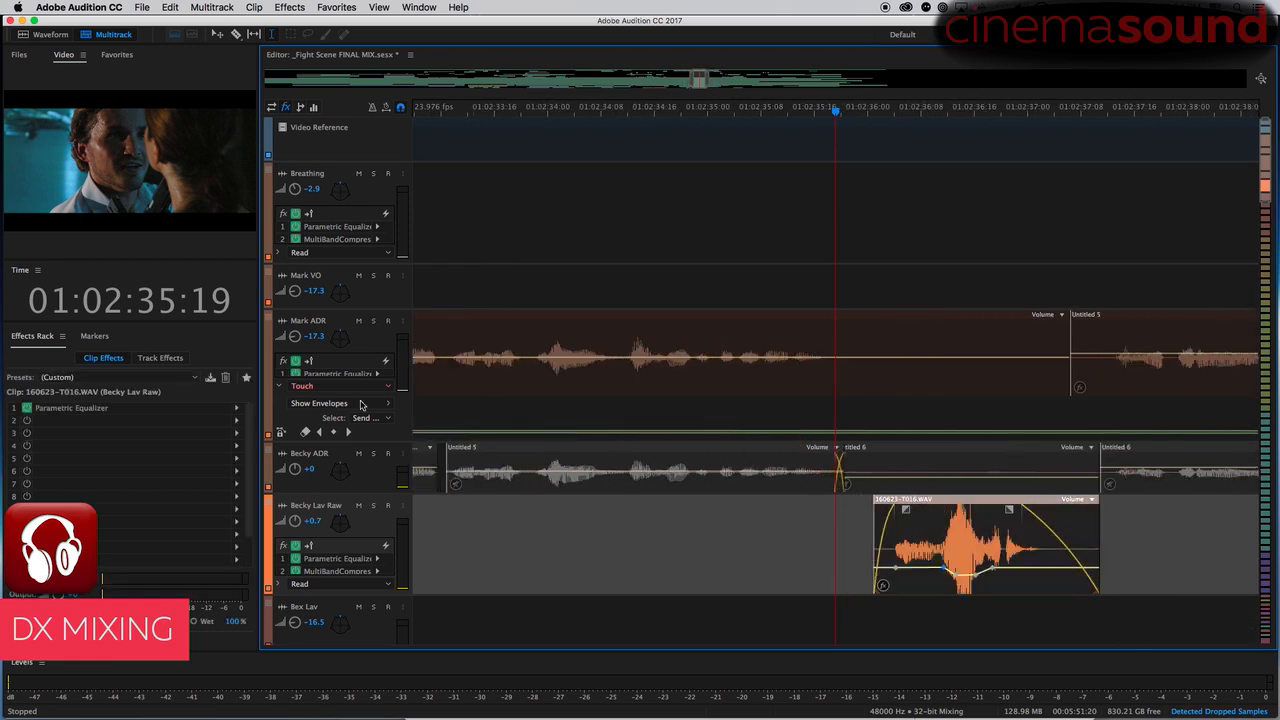
double_click(72, 408)
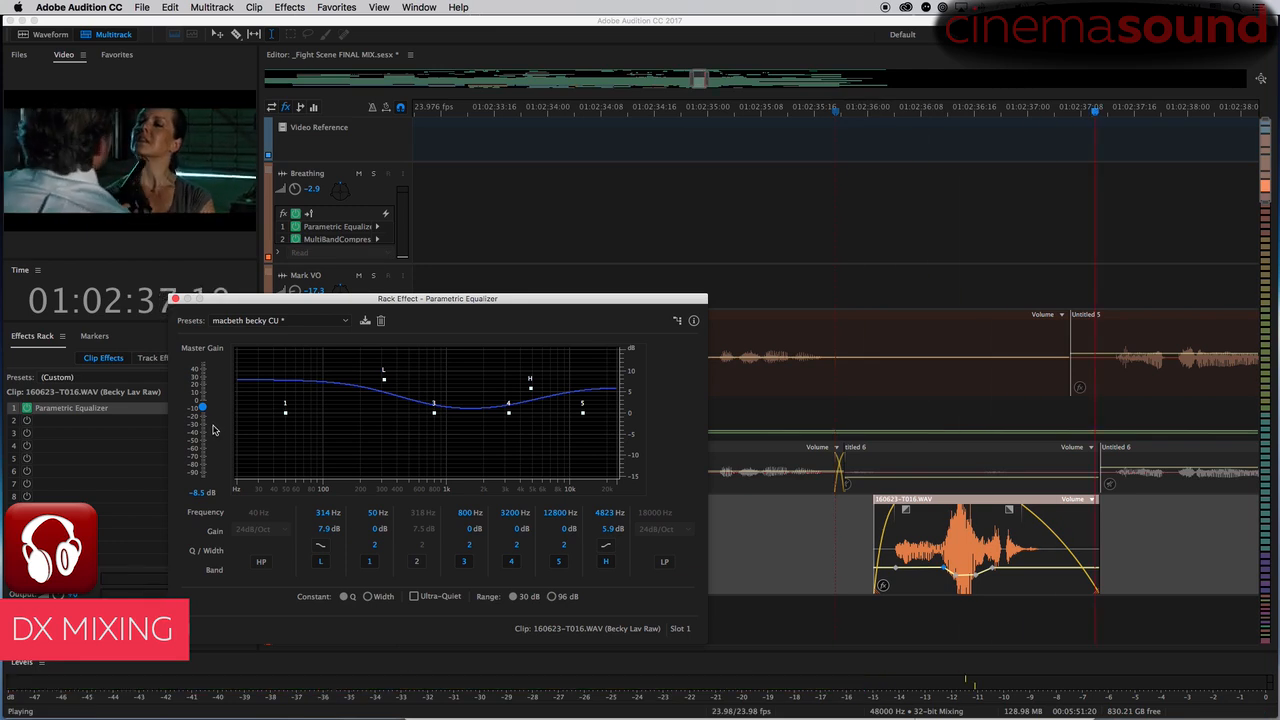
key(minus)
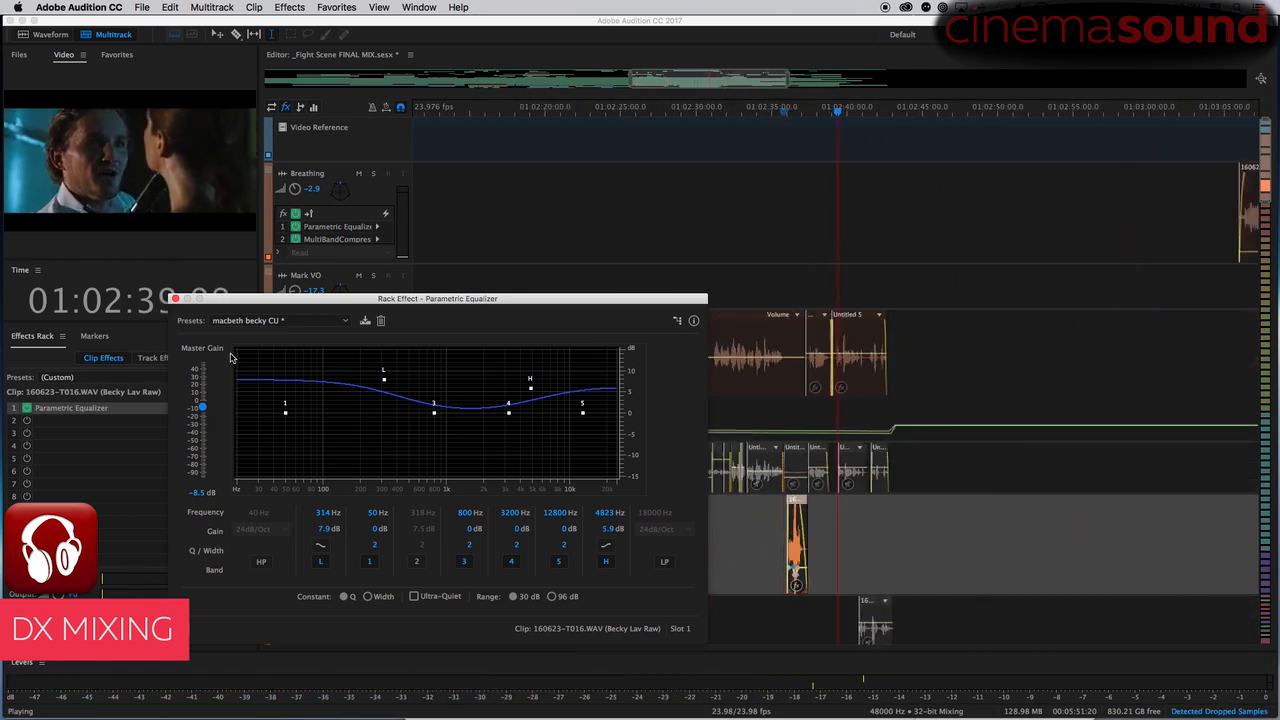
key(minus)
click(175, 298)
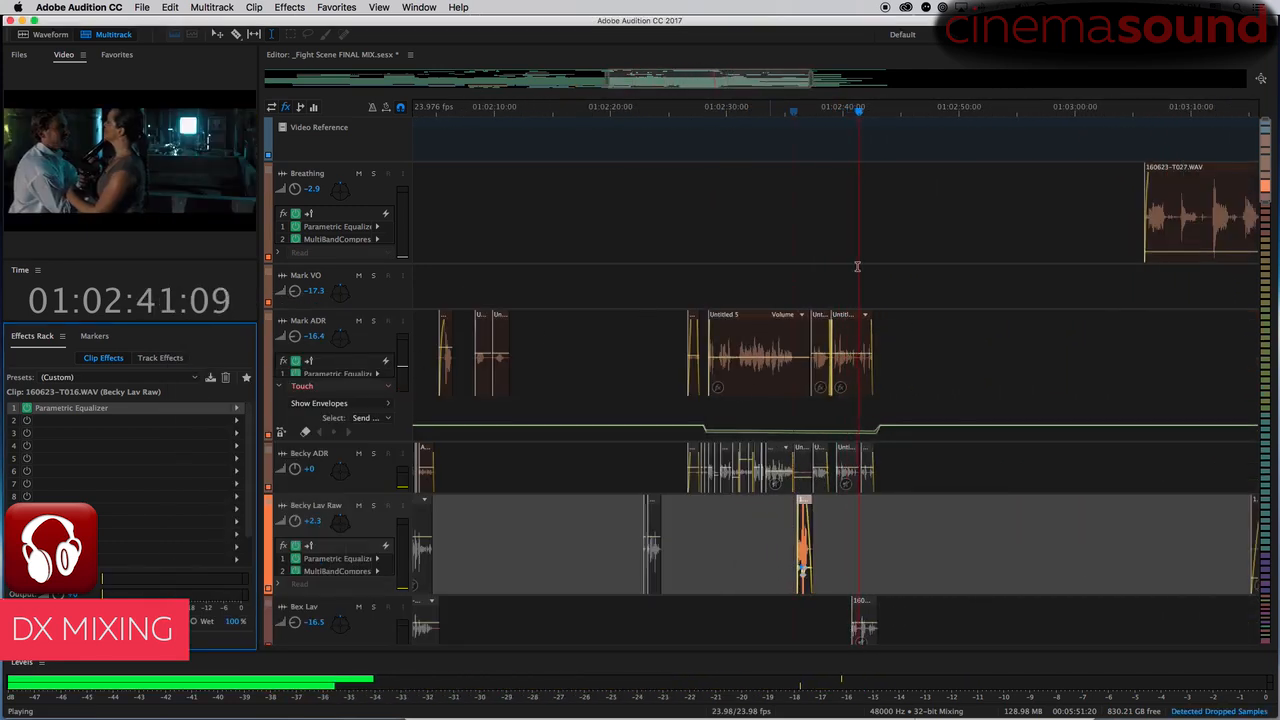
- Play the Breathing clip from just before its start at 01:03:05:13 into the Becky Lav Raw line
click(1141, 193)
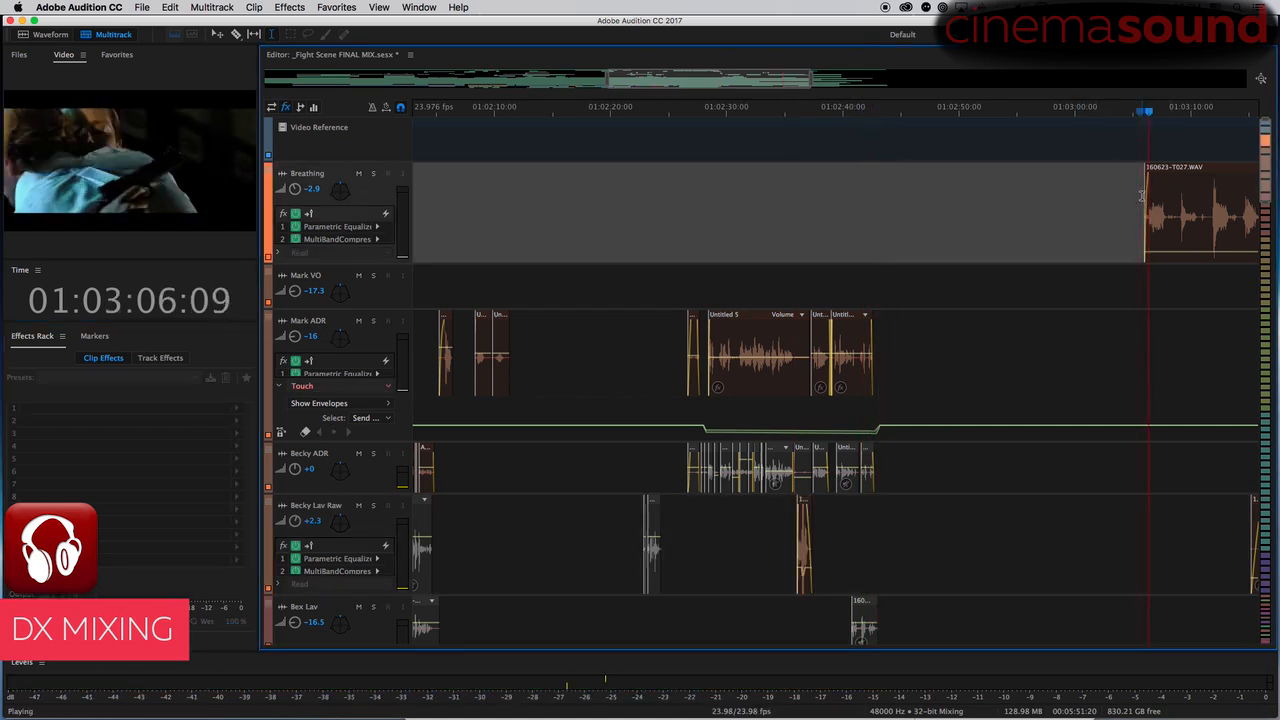
key(minus)
key(minus)
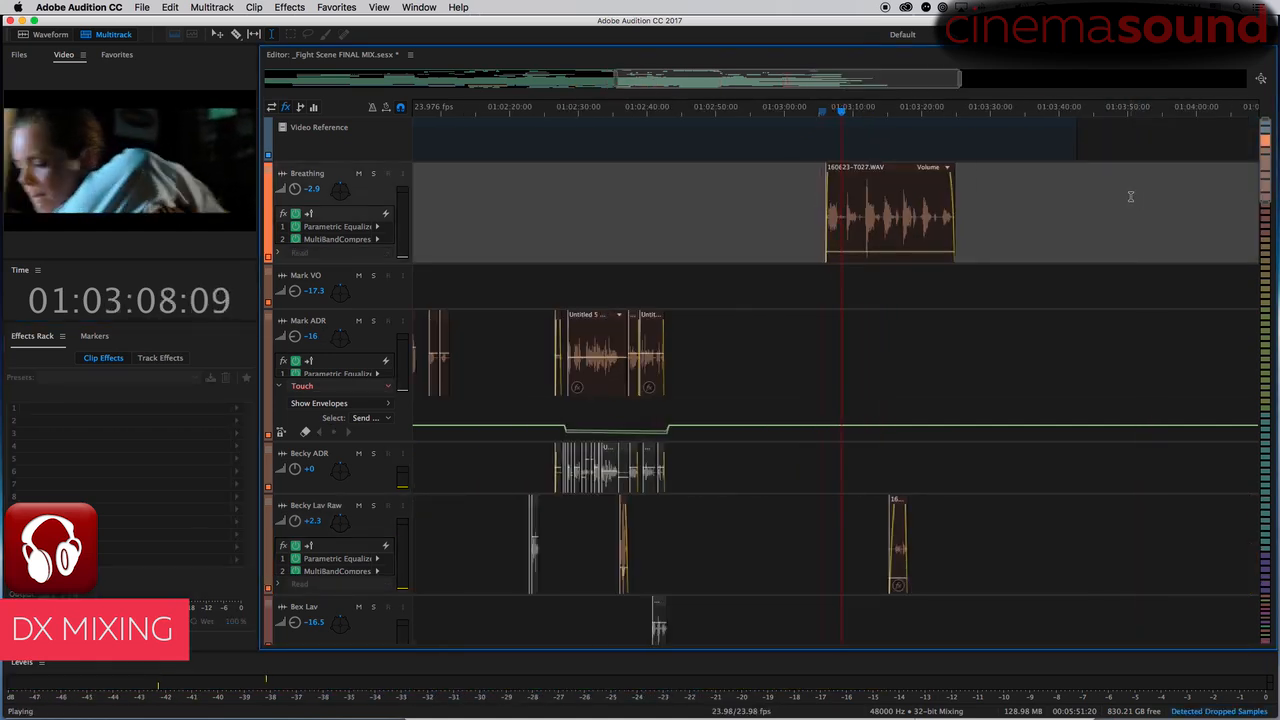
key(equal)
key(equal)
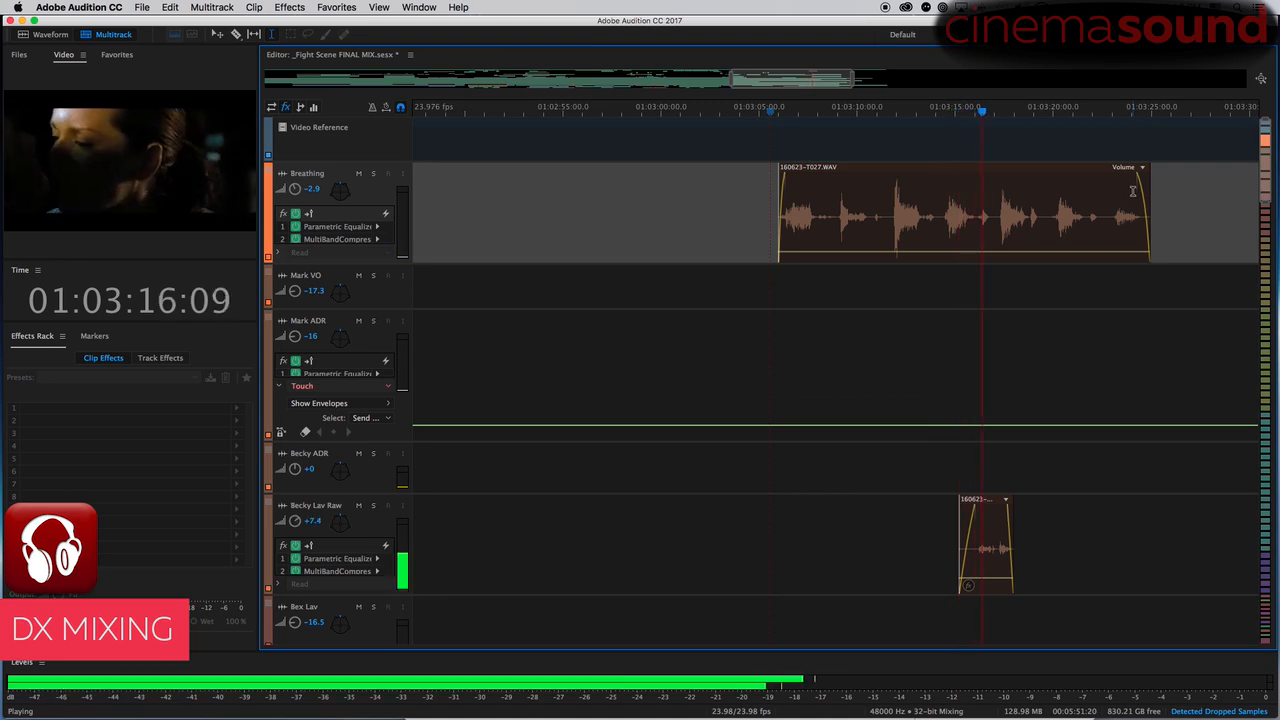
key(space)
- Trim the start of the Becky Lav Raw clip 160623-T026.WAV to about 01:03:16:00 and play from just before it
click(988, 508)
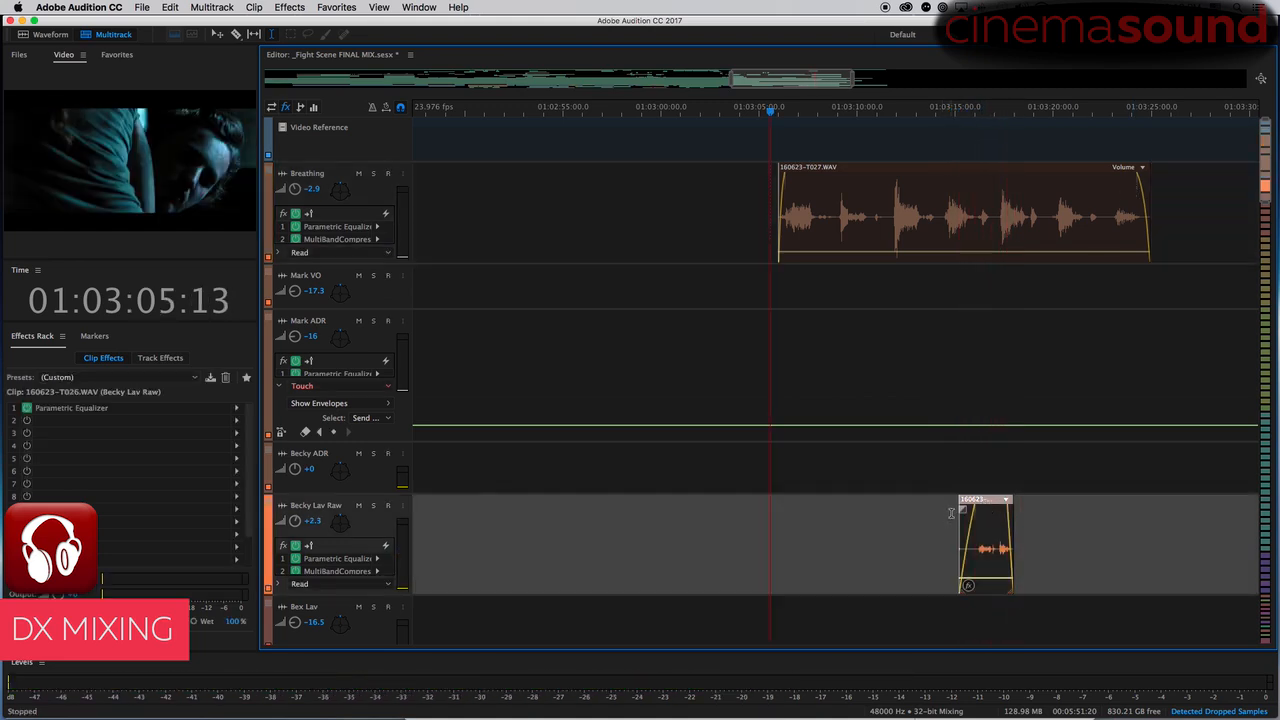
click(951, 513)
scroll(945, 525, up, 5)
click(932, 507)
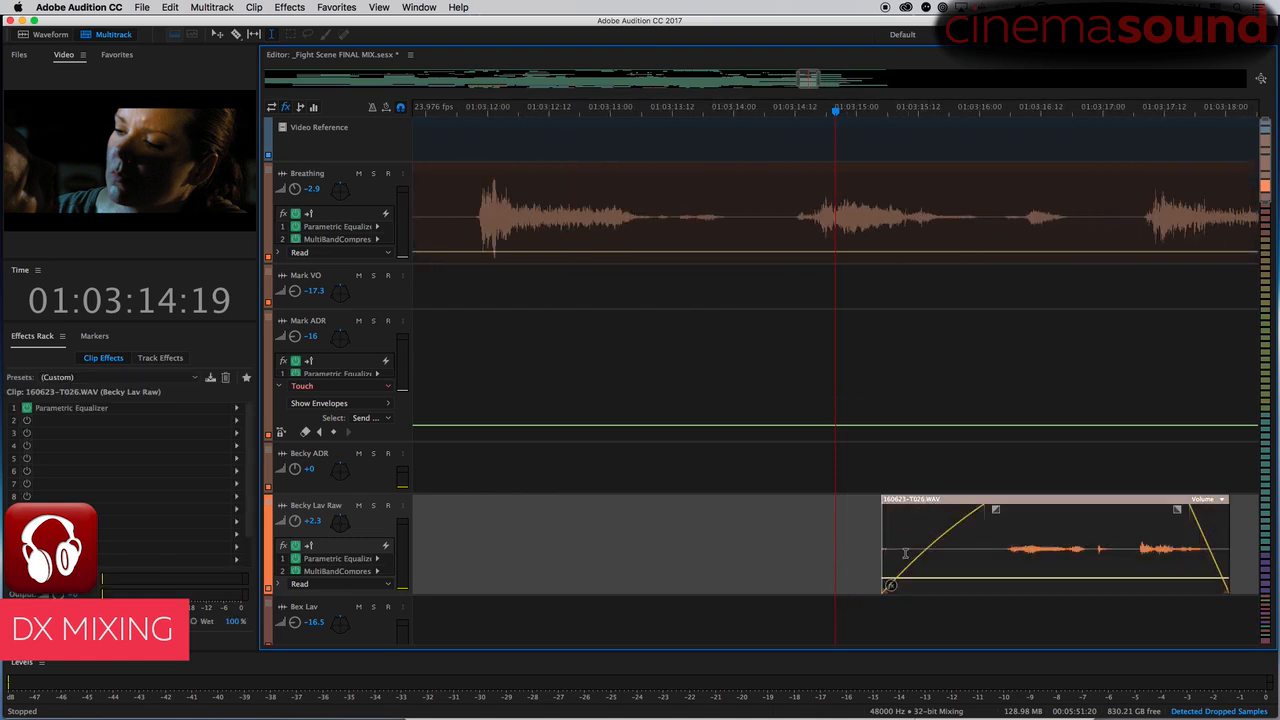
drag(884, 556, 980, 543)
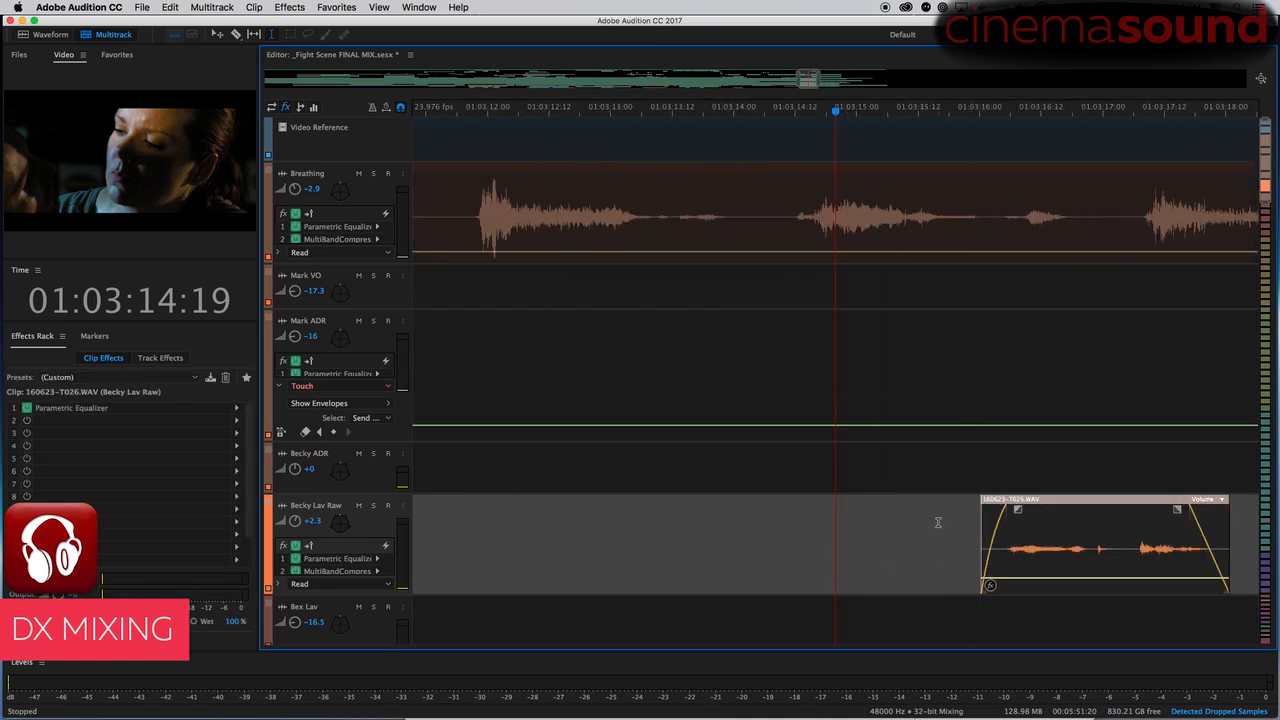
click(940, 523)
key(space)
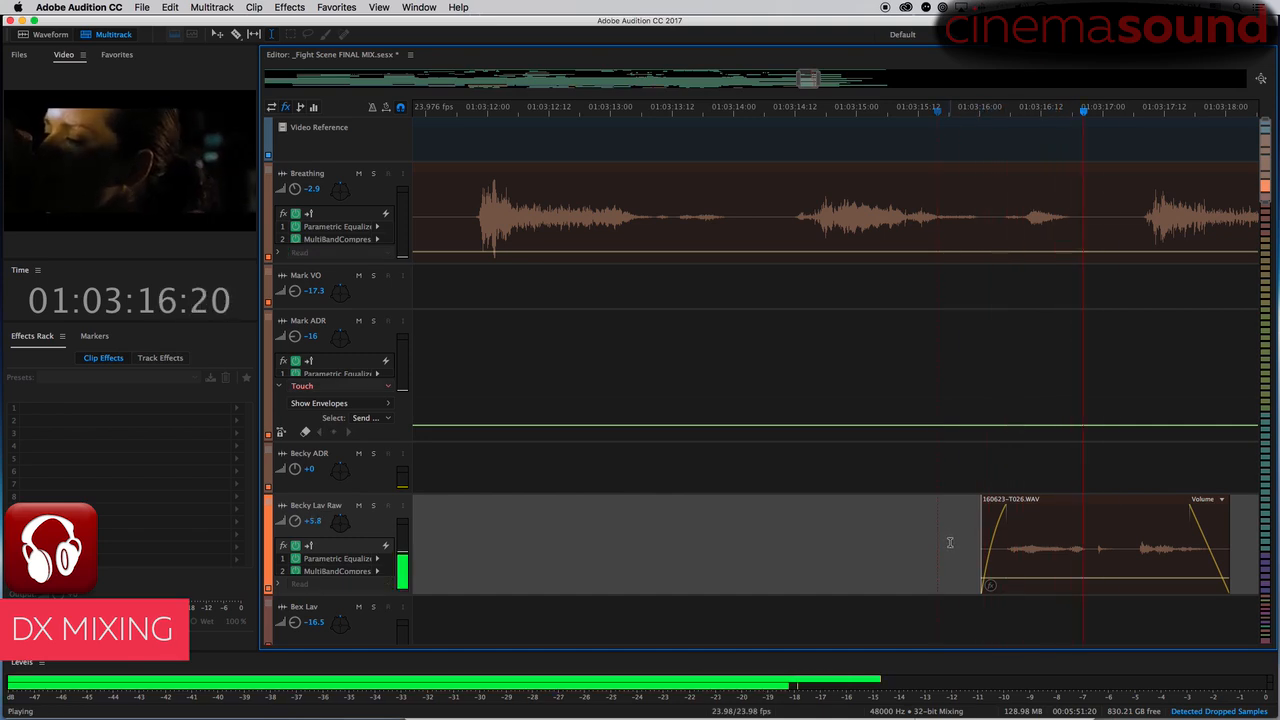
key(space)
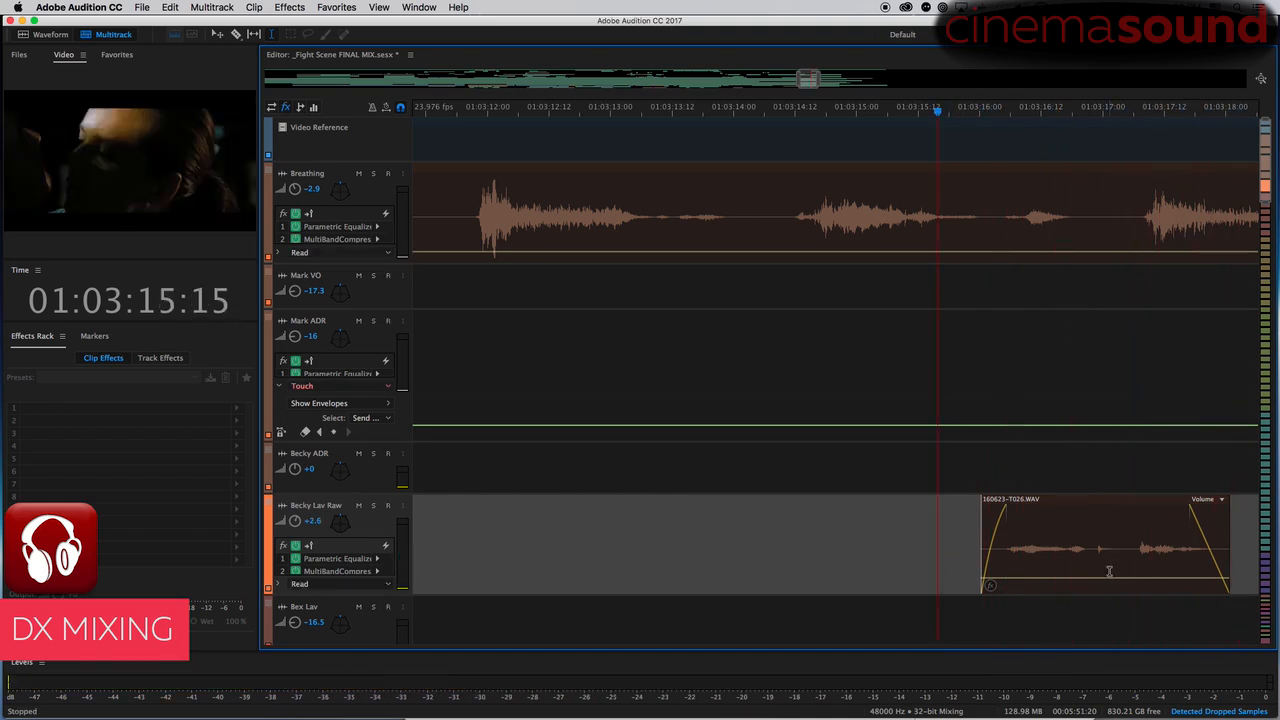
- Lower the volume envelope of the Becky Lav Raw clip 160623-T026.WAV slightly and replay it from 01:03:15:15
click(1108, 511)
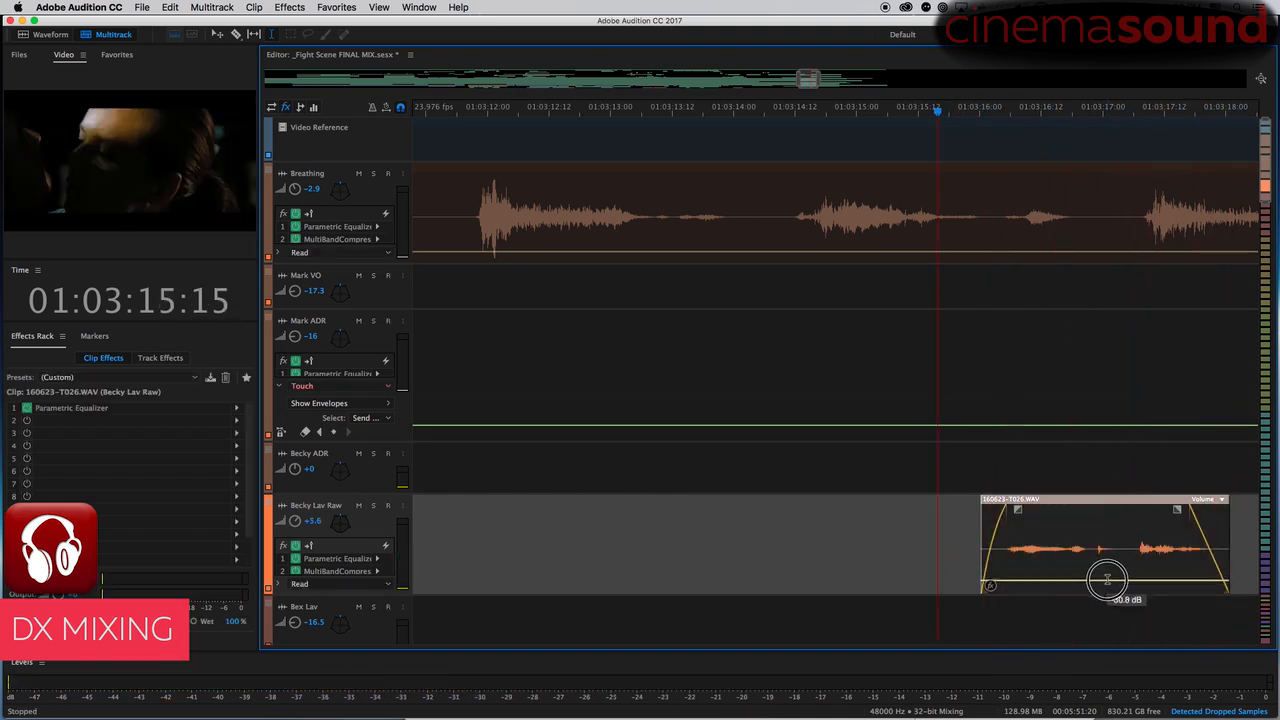
key(space)
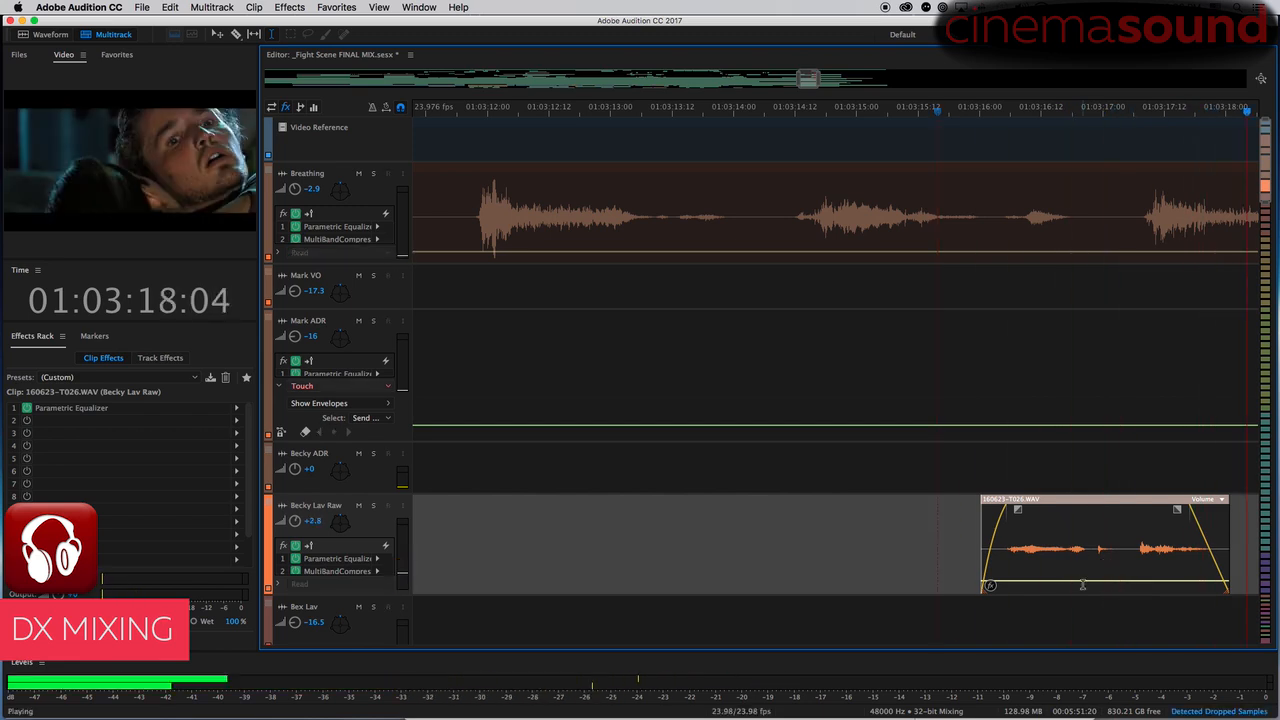
key(space)
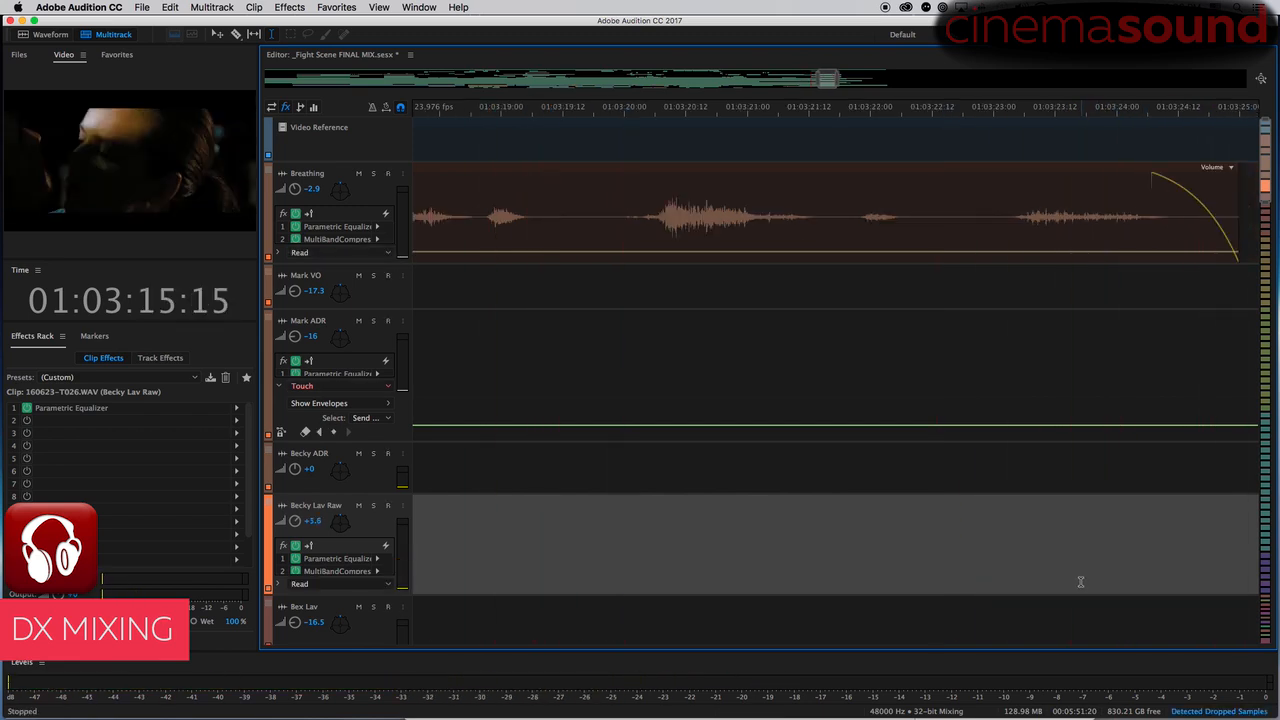
- Show the whole session and set the Mark ADR track's automation mode to Read
key(minus)
key(minus)
key(minus)
key(minus)
key(minus)
key(minus)
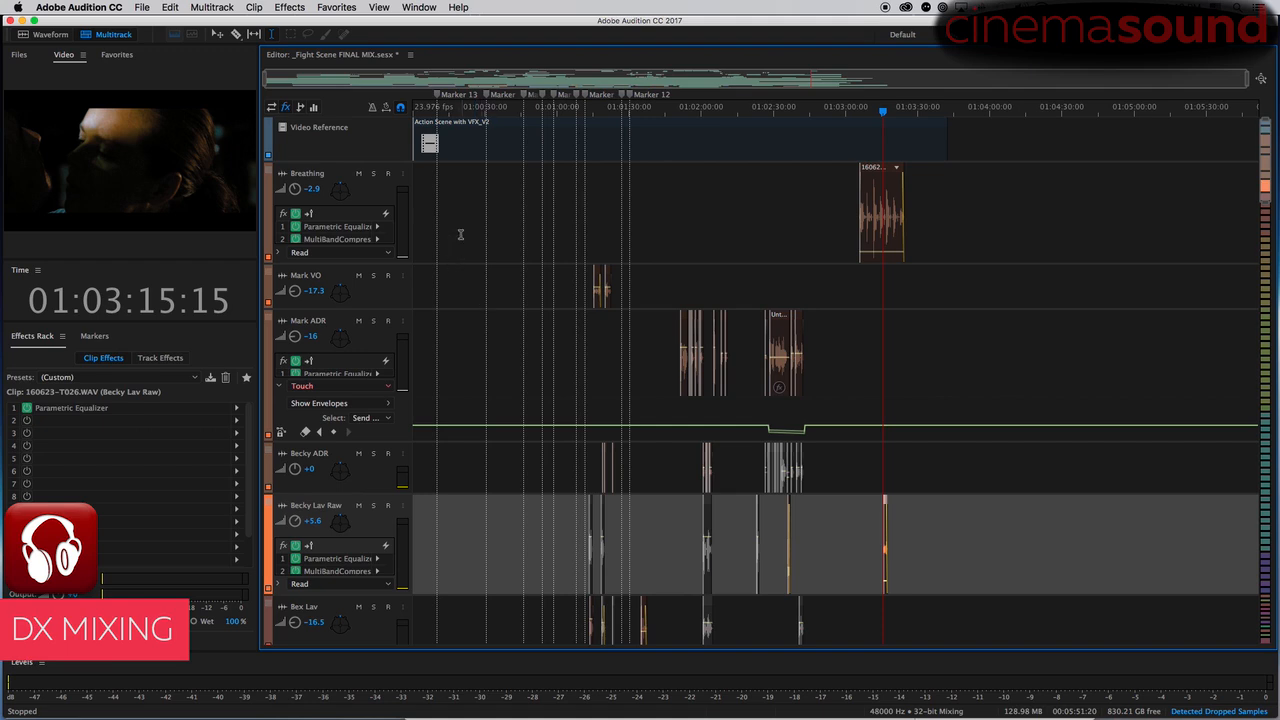
click(352, 387)
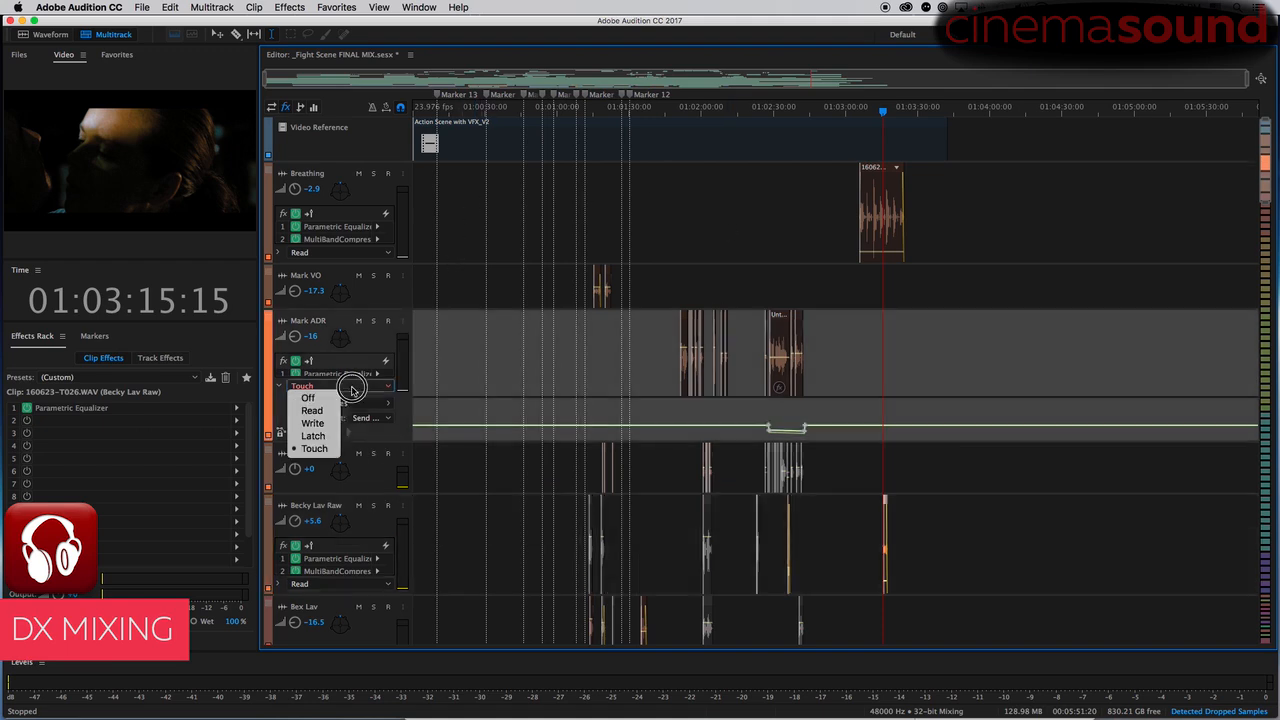
click(330, 412)
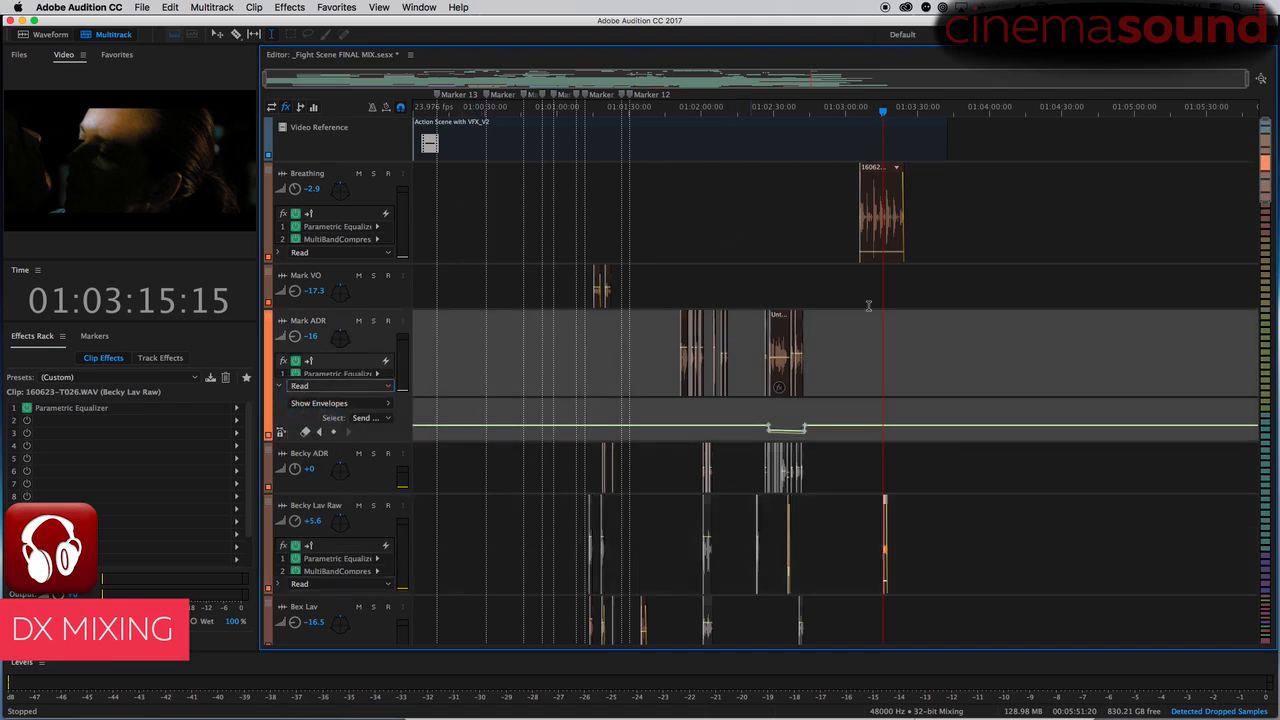
- Reduce all tracks to minimum height and save the session, including the changes to 160623-T026 Extracted Copy.wav
scroll(1238, 170, down, 5)
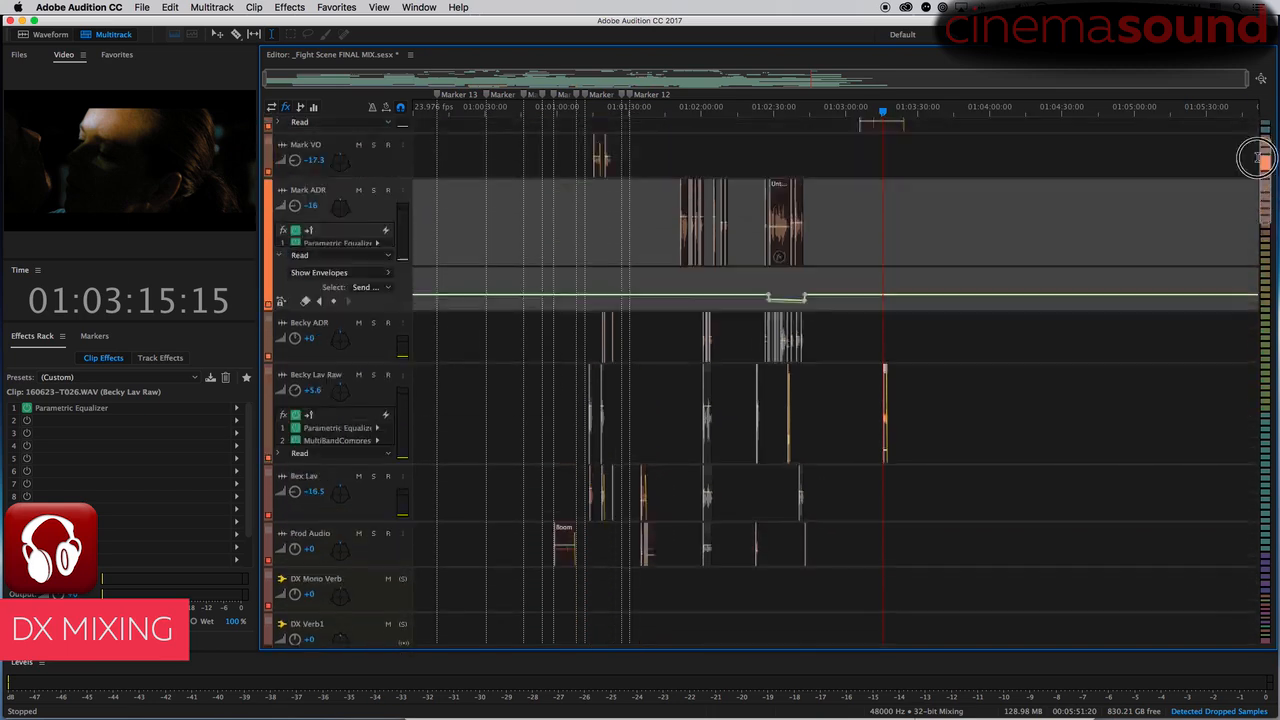
scroll(679, 265, up, 5)
scroll(371, 441, down, 5)
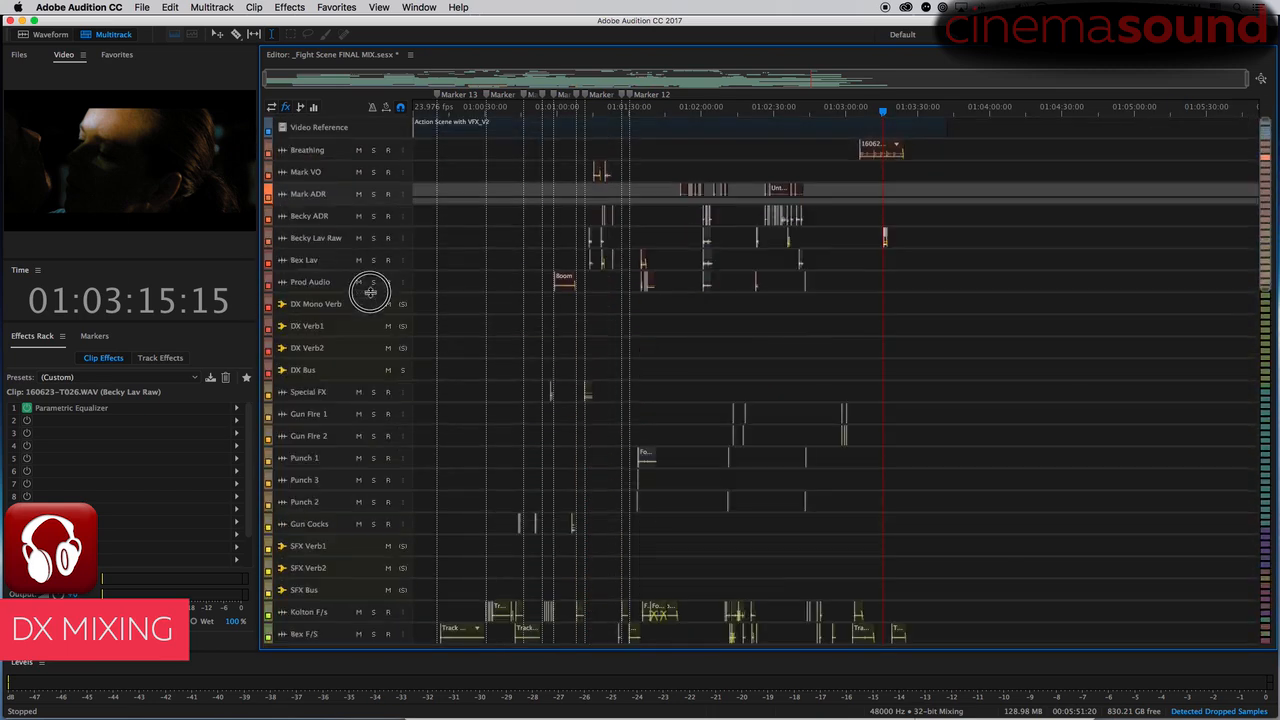
key(super+s)
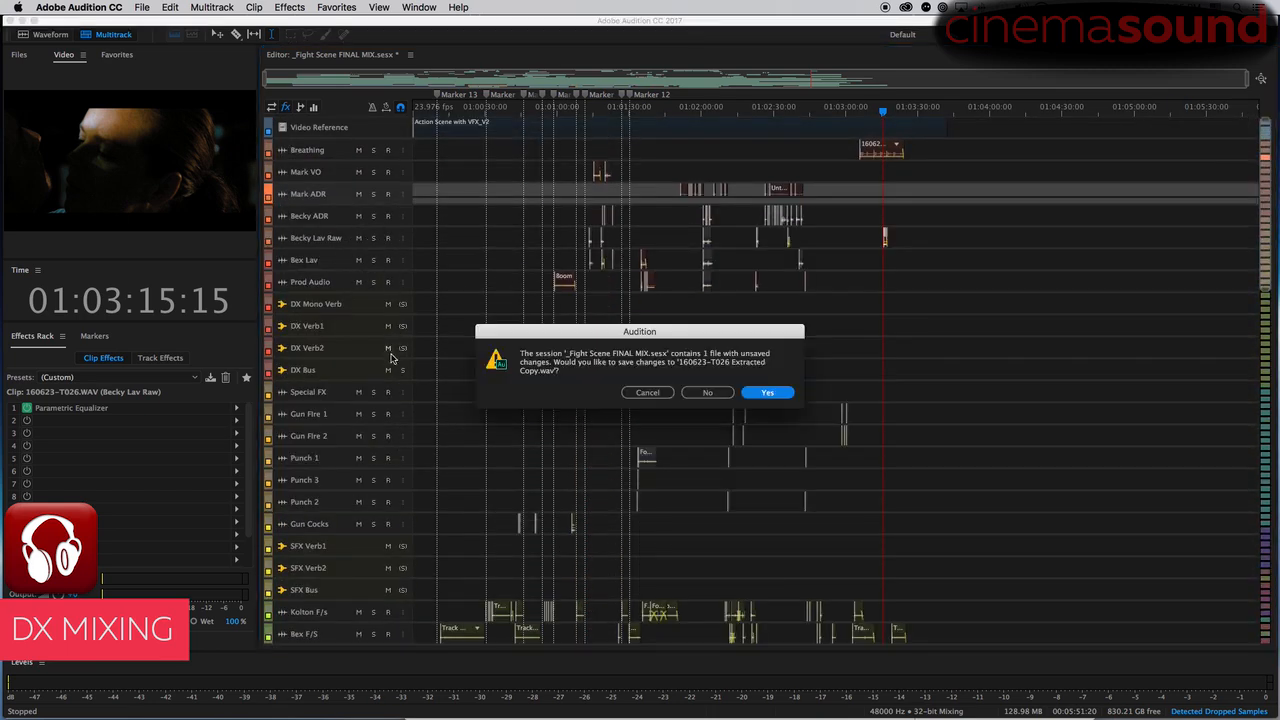
click(766, 392)
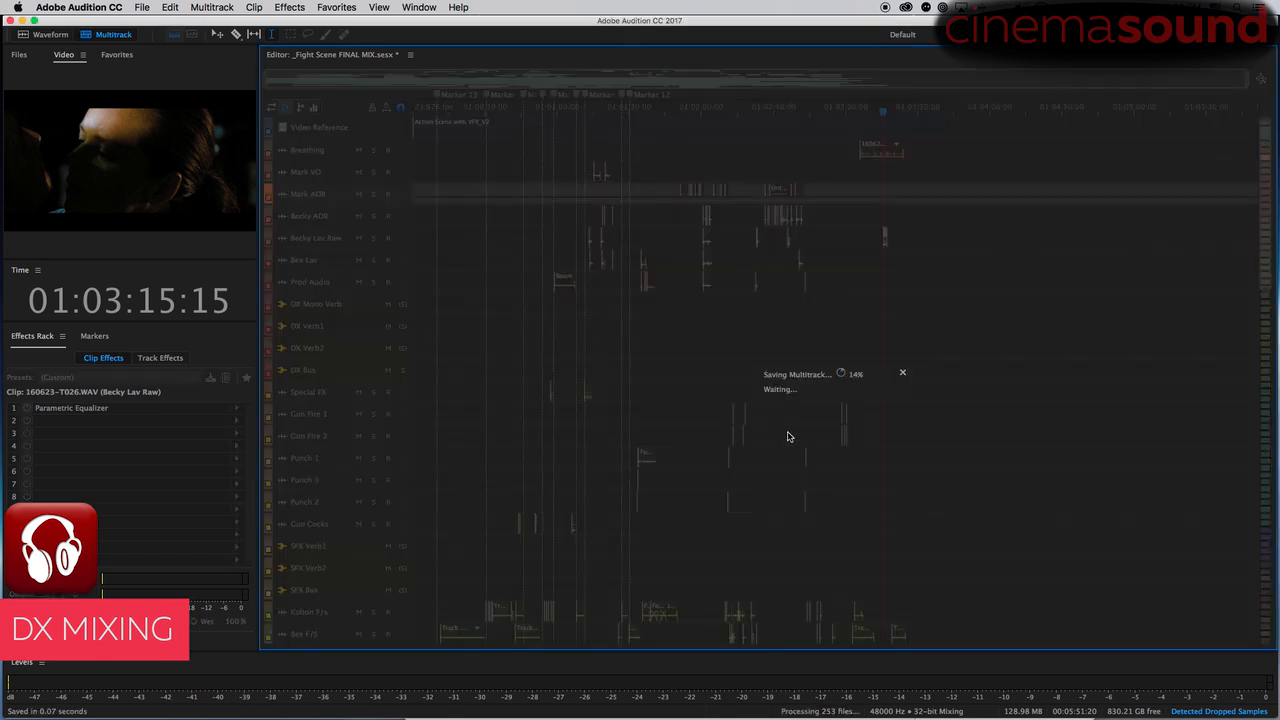